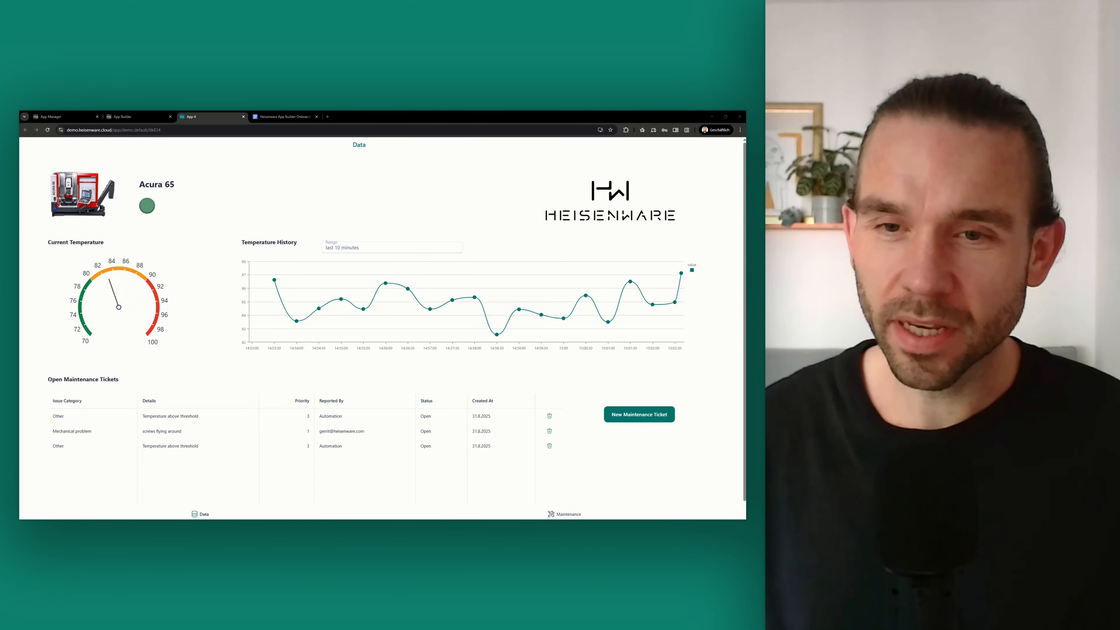
# Set the Temperature History chart's range to the last 5 minutes
pyautogui.click(333, 250)
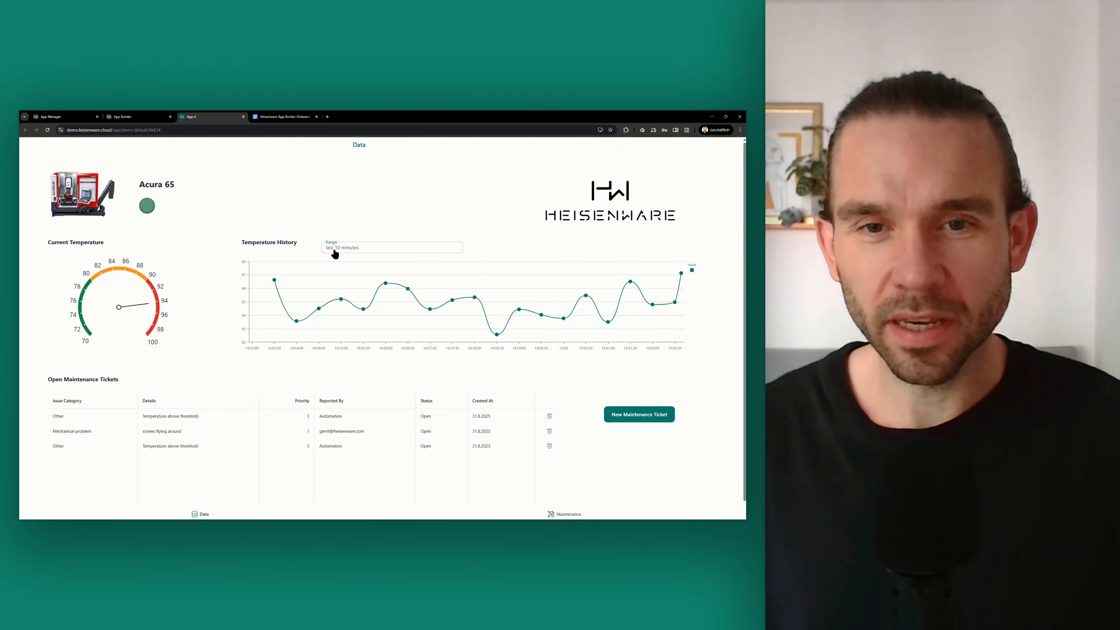
pyautogui.click(346, 248)
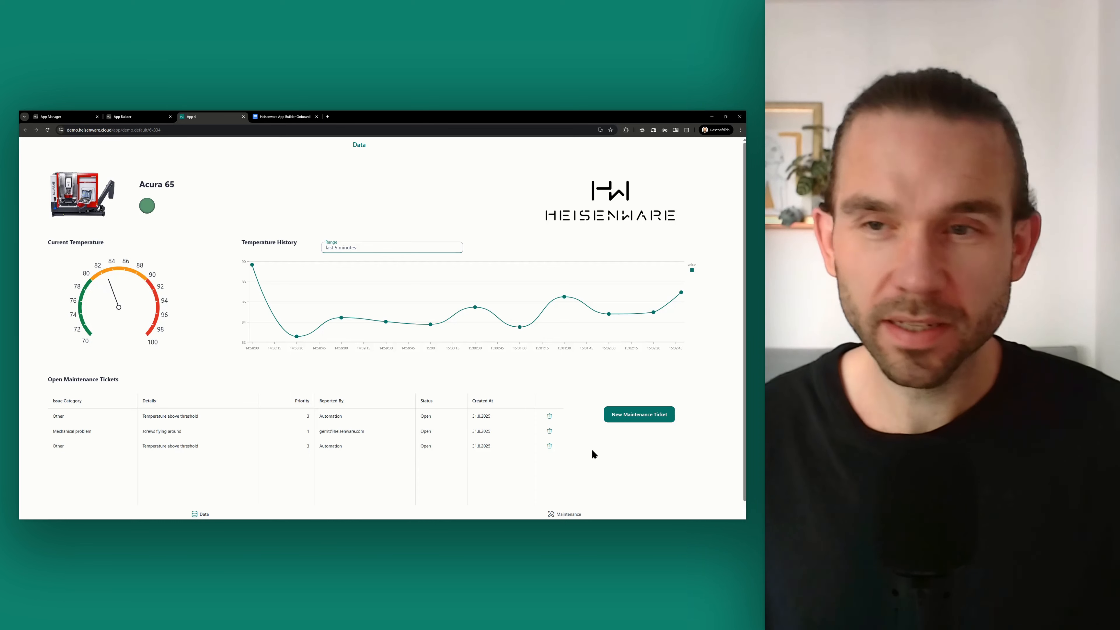
# Start a new maintenance ticket for Acura 65 with issue category Pollution and details "Machine is very dirty"
pyautogui.click(636, 423)
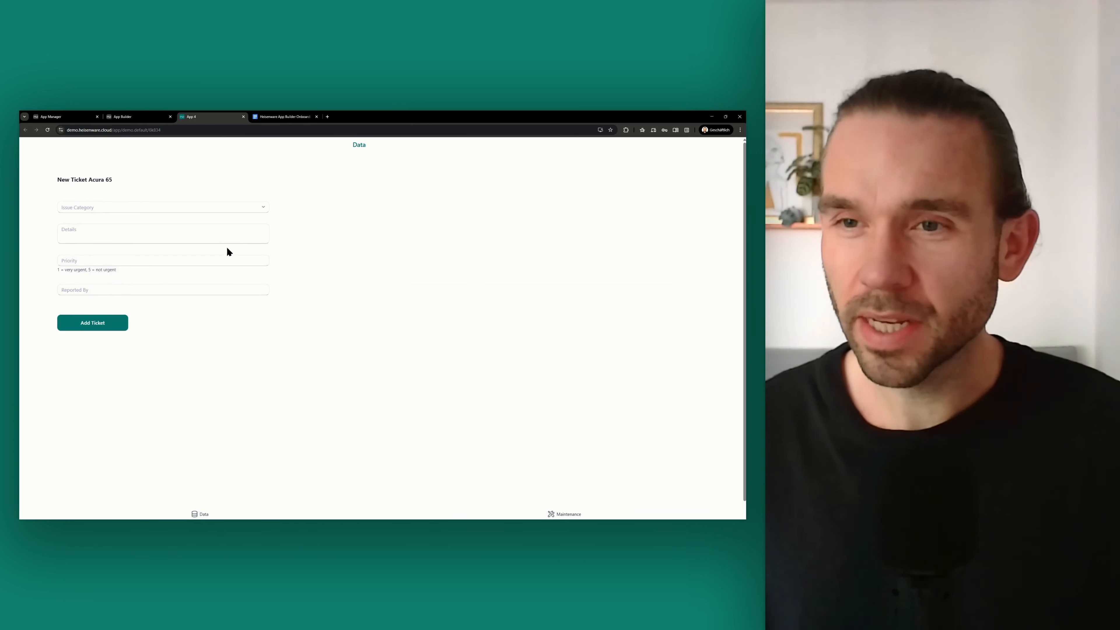
pyautogui.click(133, 211)
pyautogui.click(128, 218)
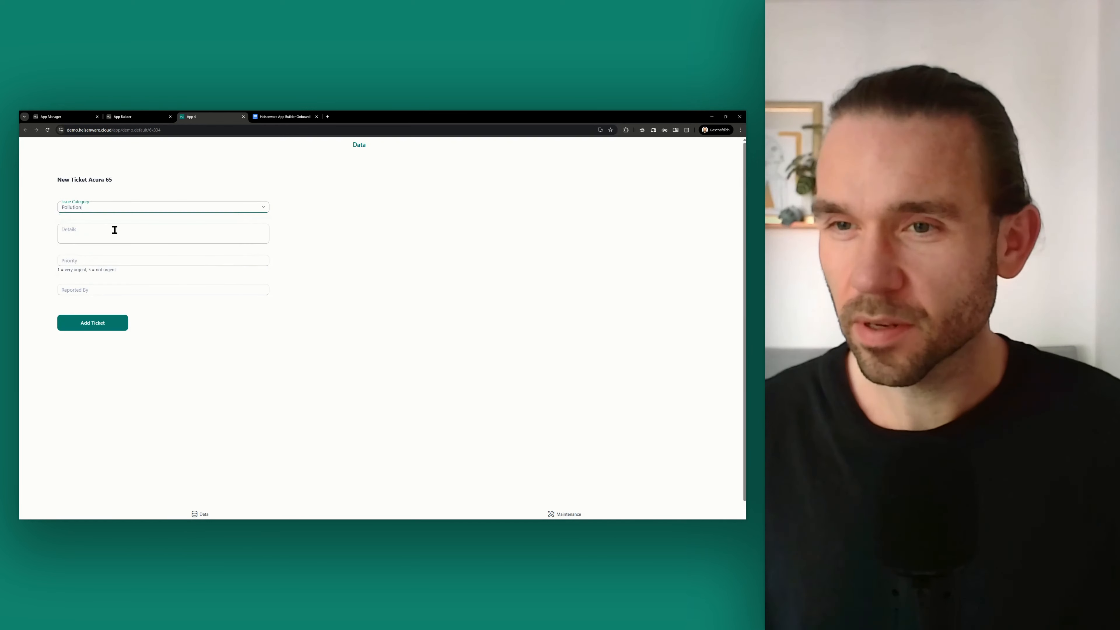
pyautogui.click(115, 230)
pyautogui.write('Machine is very dirty')
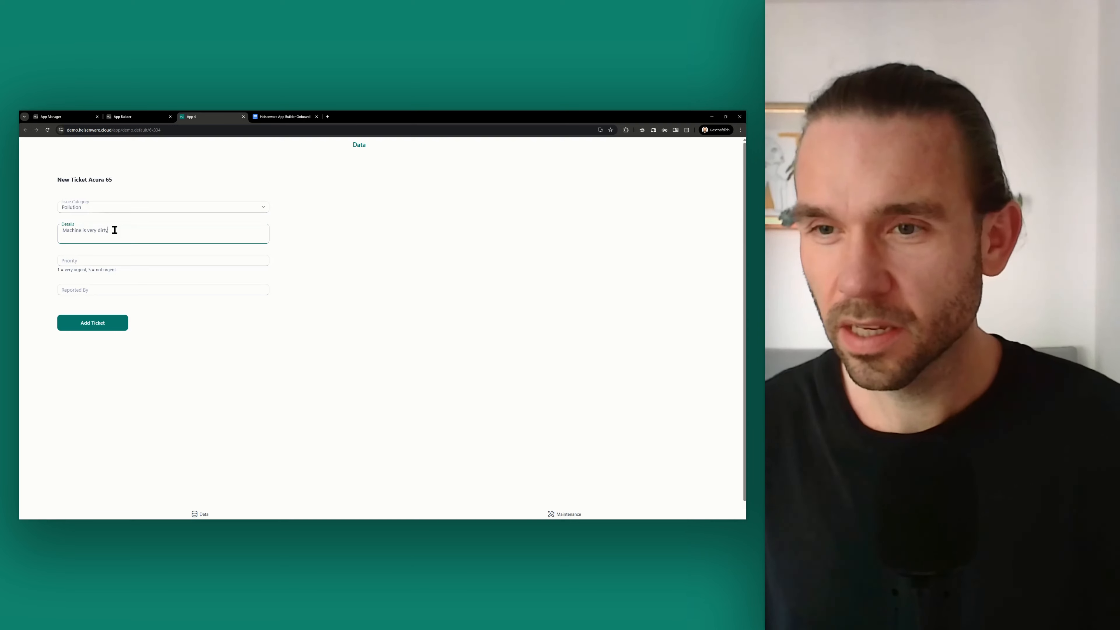
# Set the ticket's priority to 3, choose the reporter's e-mail, and add the ticket
pyautogui.click(93, 260)
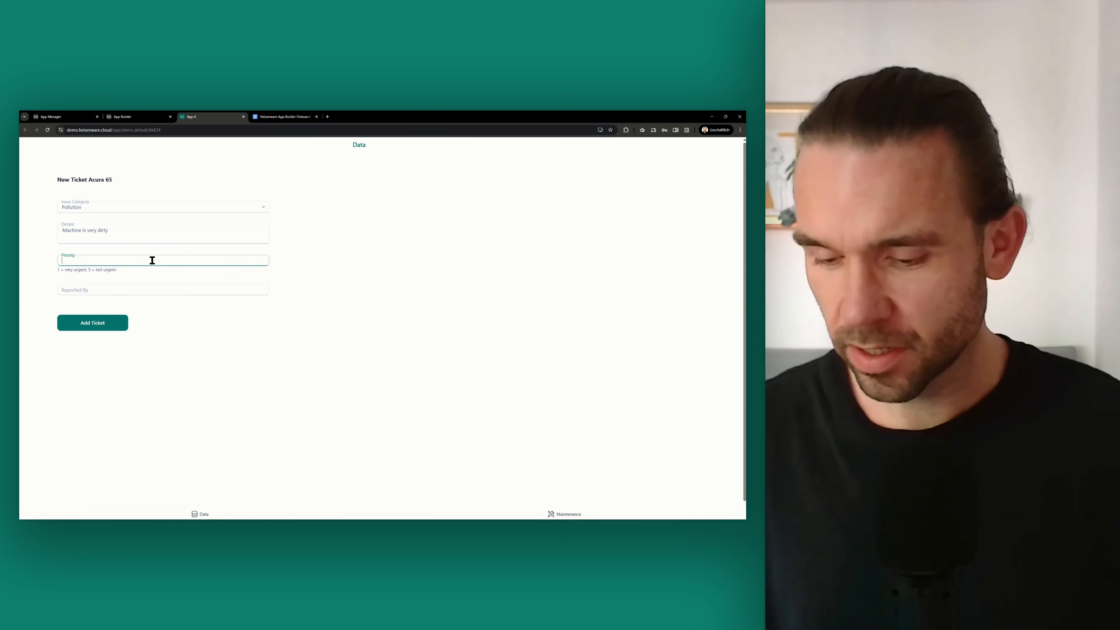
pyautogui.write('3')
pyautogui.click(112, 274)
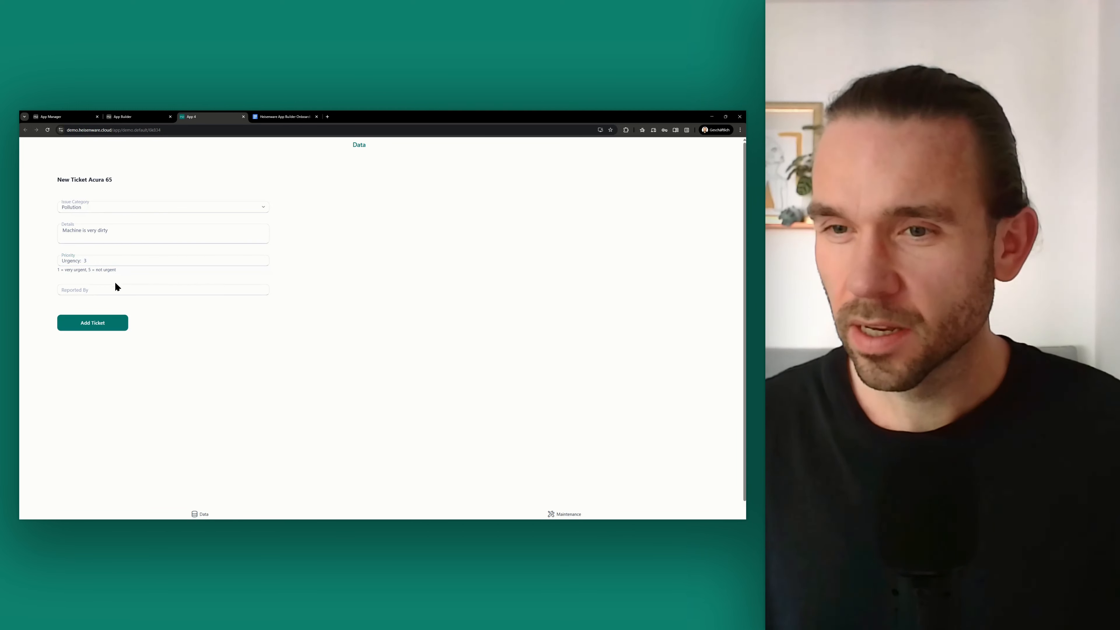
pyautogui.click(105, 290)
pyautogui.click(105, 291)
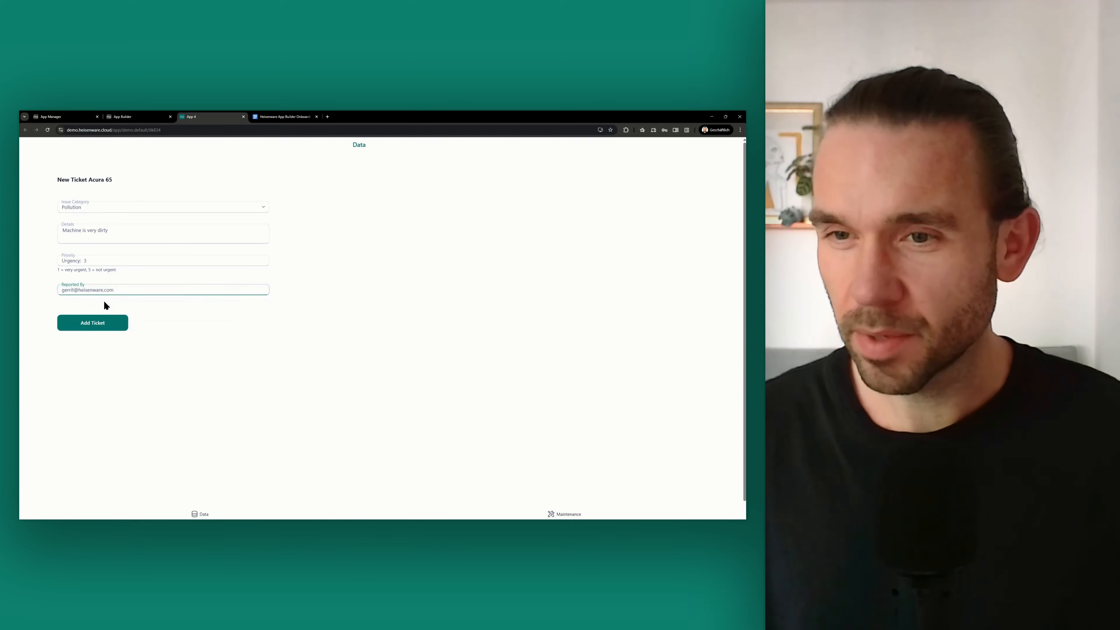
pyautogui.click(105, 322)
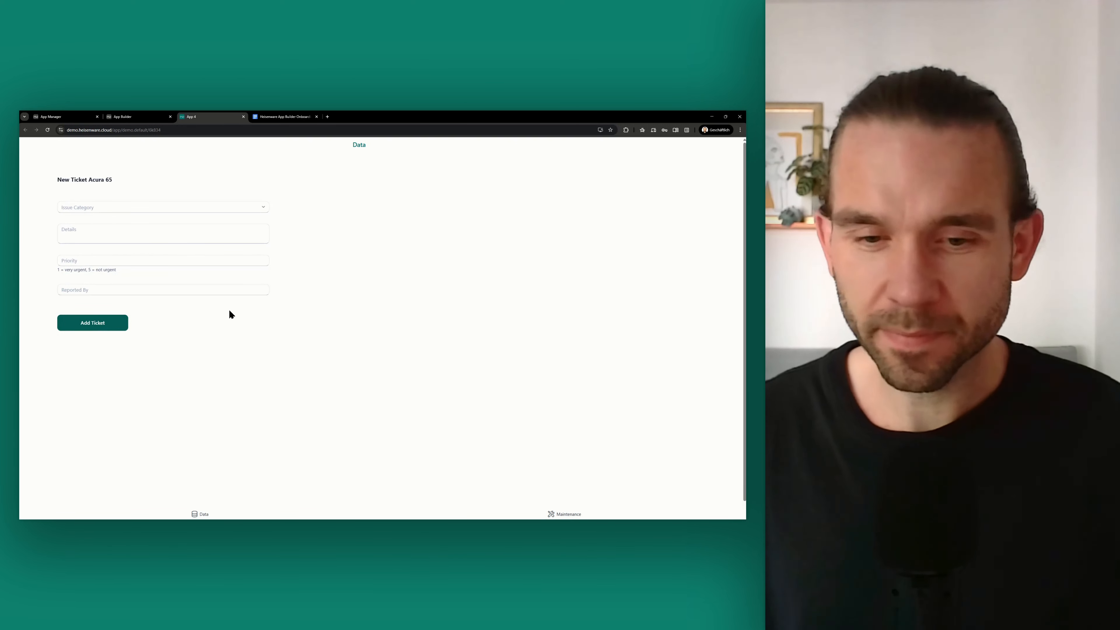
# On the Maintenance board, move the Pollution ticket to In Progress and the second open "Temperature above threshold" ticket to Resolved
pyautogui.click(537, 514)
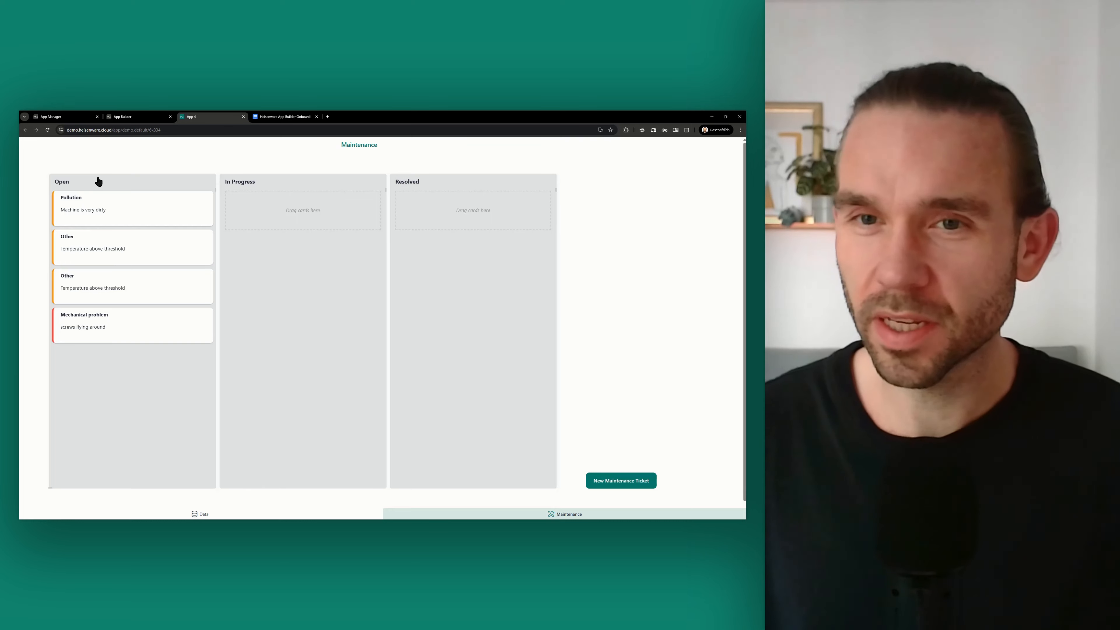
pyautogui.moveTo(108, 207); pyautogui.dragTo(264, 215)
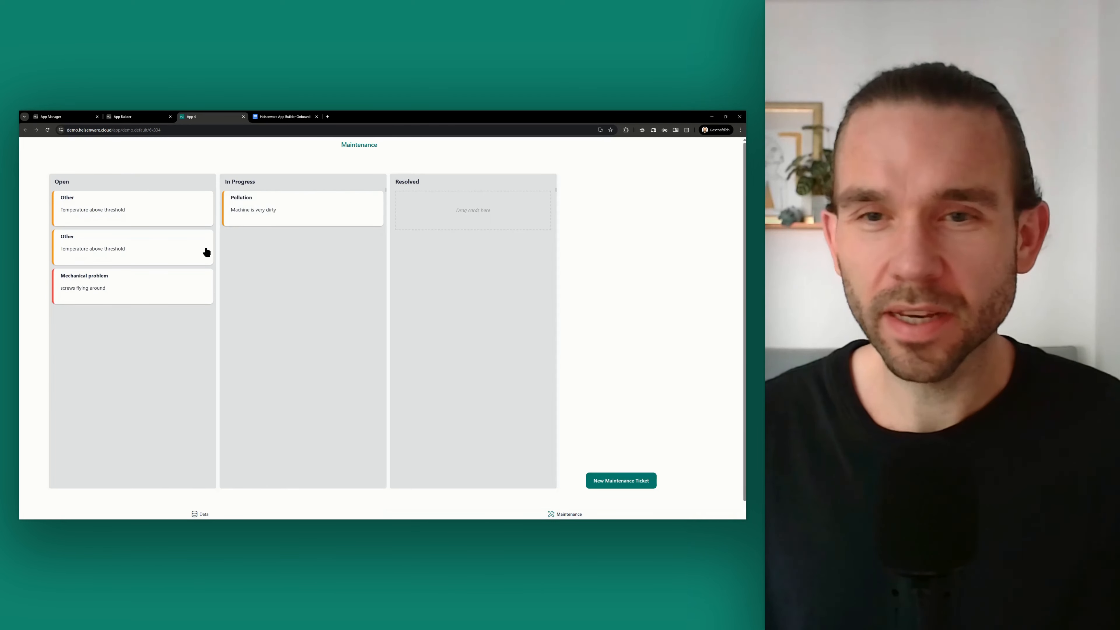
pyautogui.moveTo(87, 250); pyautogui.dragTo(428, 208)
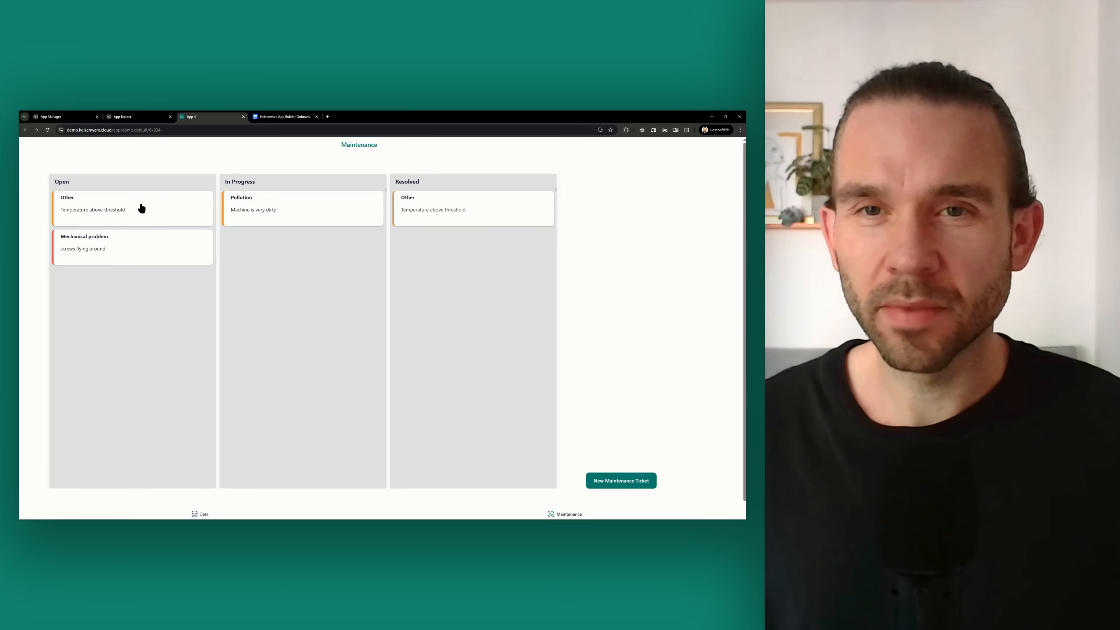
# Switch to the Heisenware App Builder Onboarding document and review the Build frontend, Define relational data model and Integrate data source sections
pyautogui.click(281, 115)
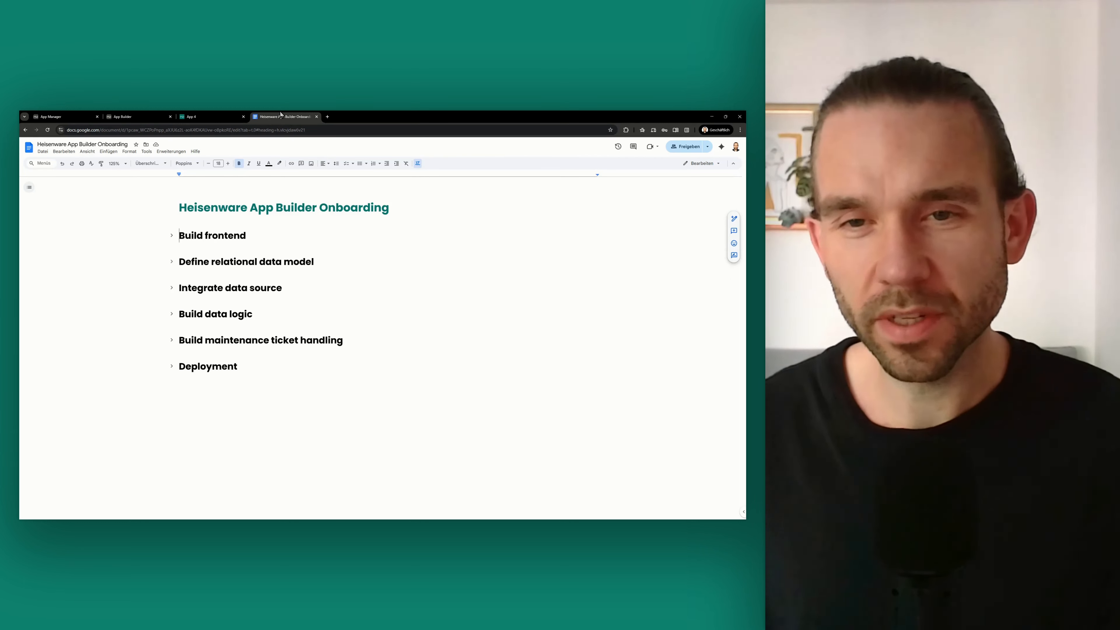
pyautogui.click(171, 235)
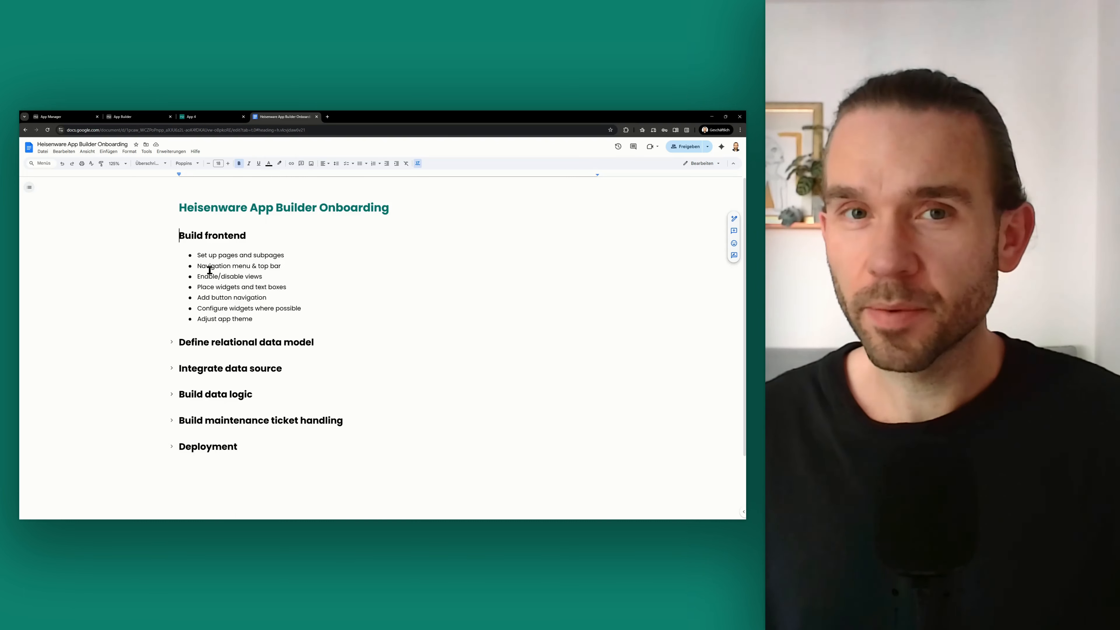
pyautogui.click(171, 236)
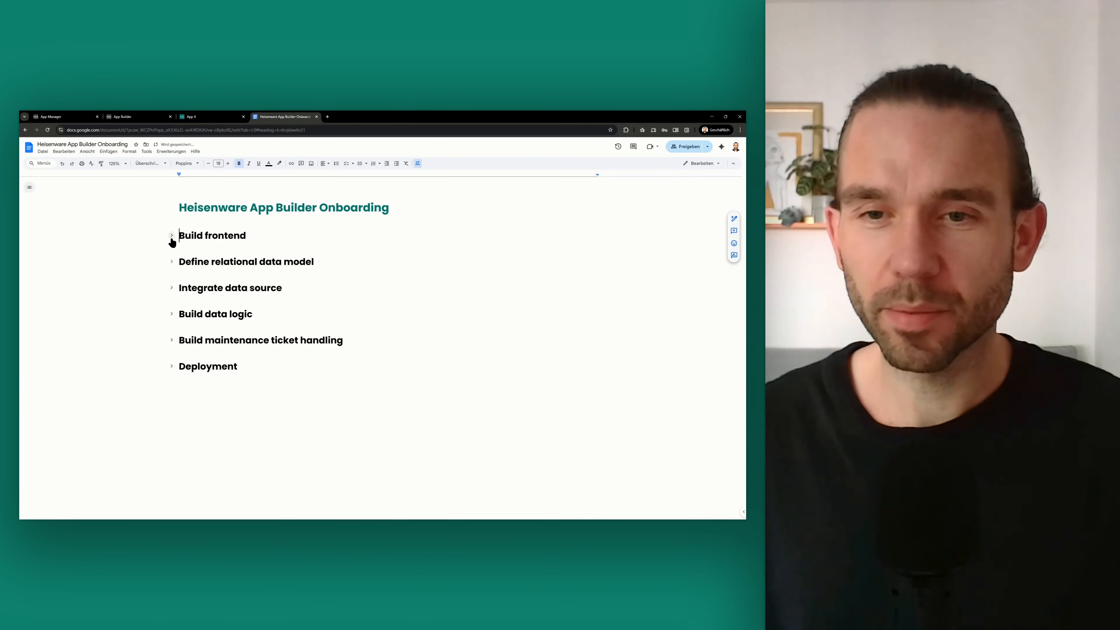
pyautogui.click(172, 262)
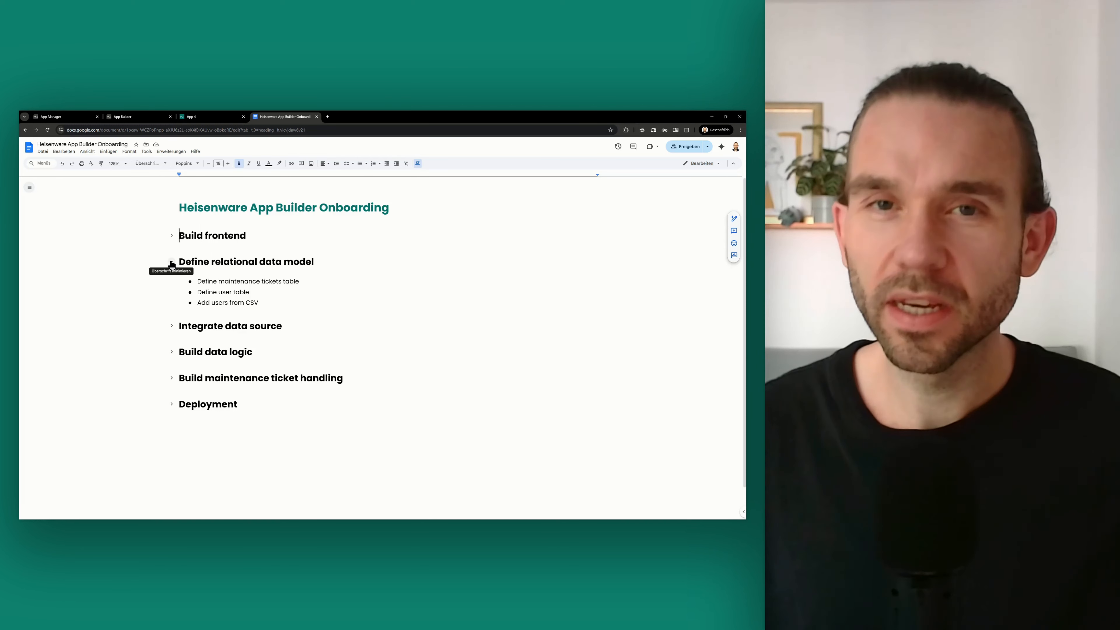
pyautogui.click(171, 263)
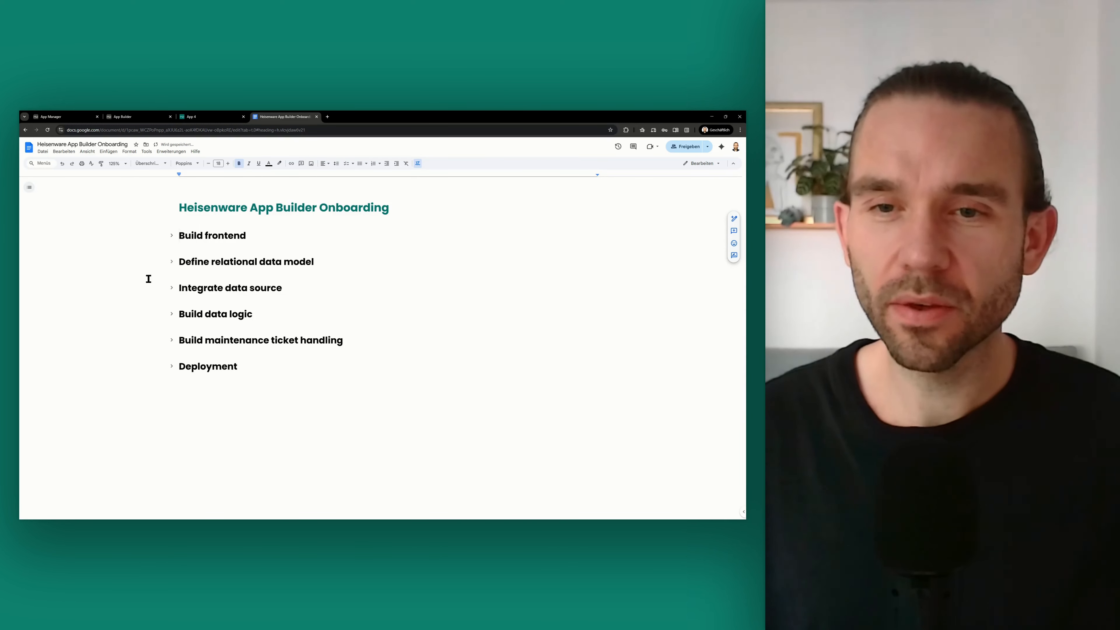
pyautogui.click(172, 288)
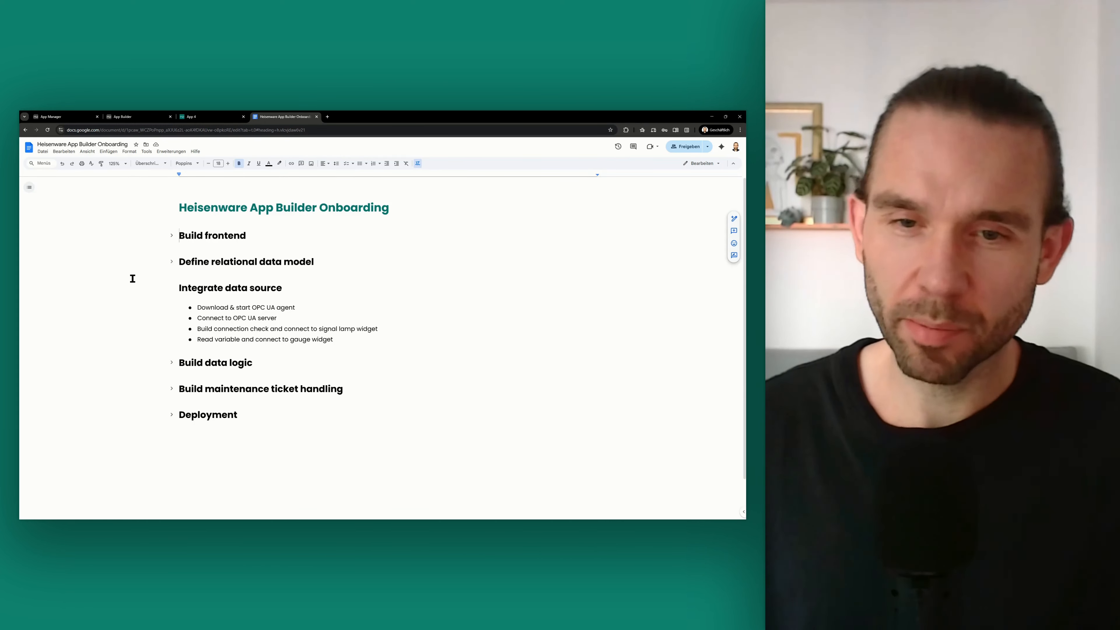
pyautogui.click(172, 288)
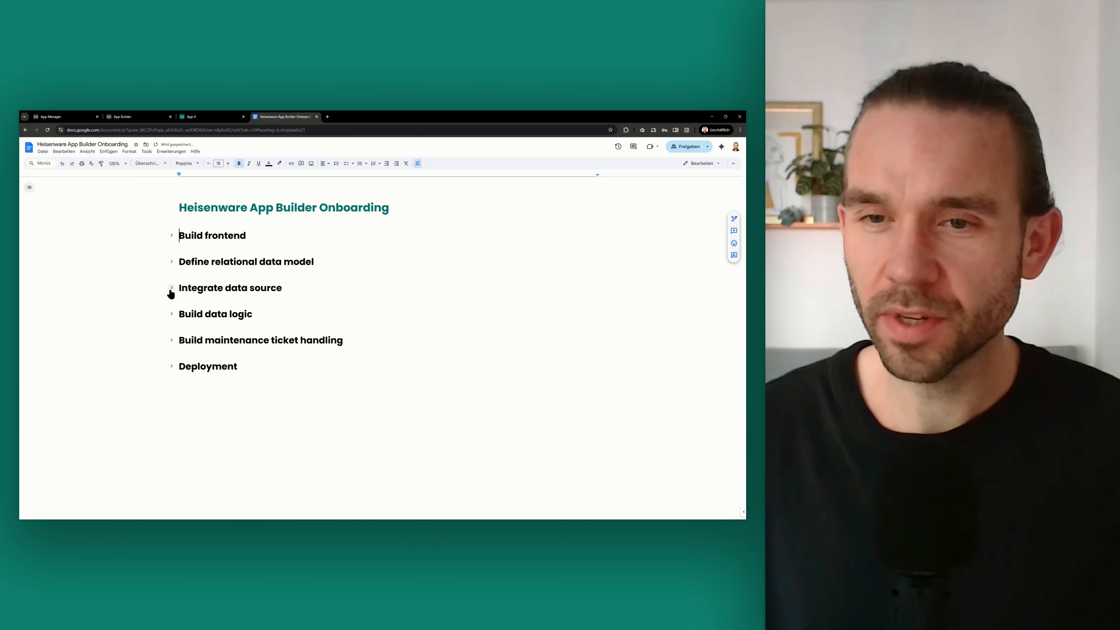
# Review the outline's Build data logic, Build maintenance ticket handling and Deployment sections, collapsing each one after reading
pyautogui.click(171, 314)
pyautogui.scroll(-1, 106, 276)
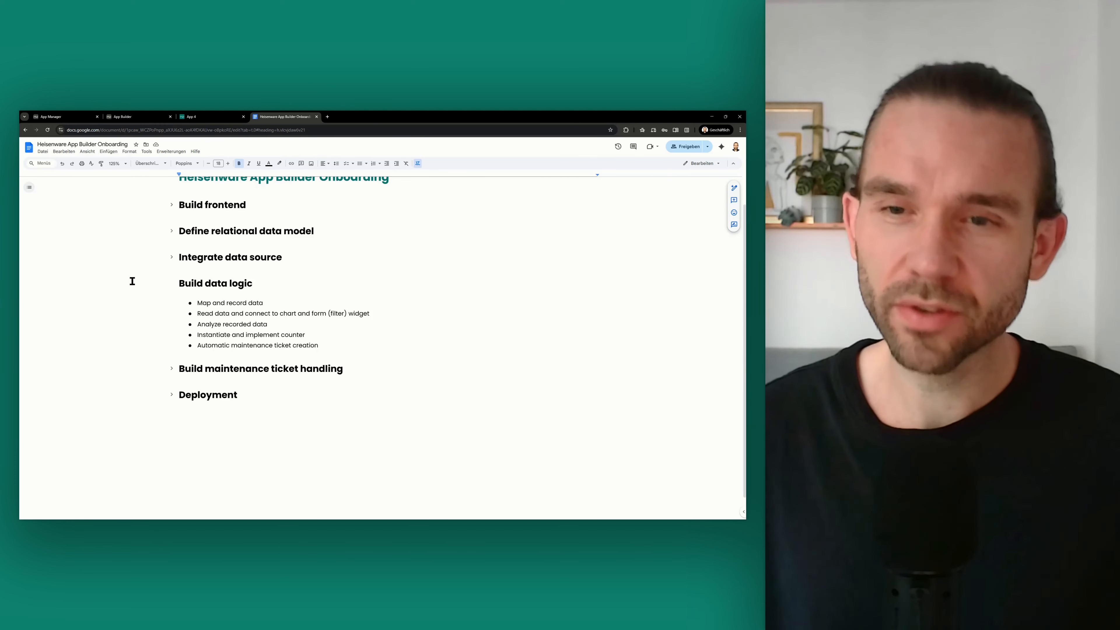
pyautogui.click(171, 283)
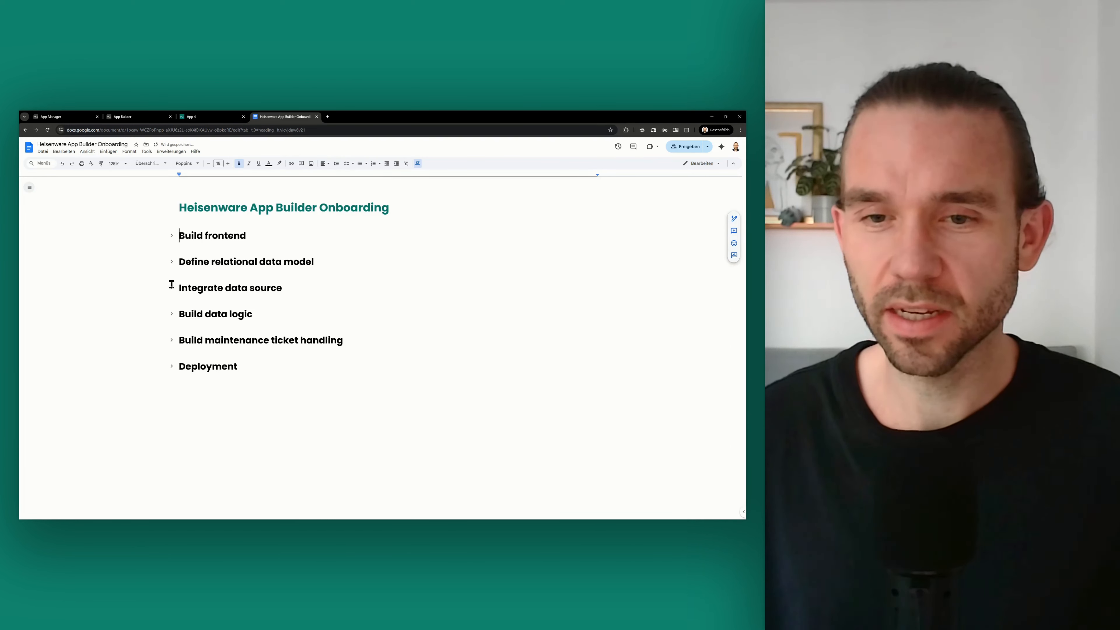
pyautogui.click(172, 341)
pyautogui.scroll(-1, 138, 310)
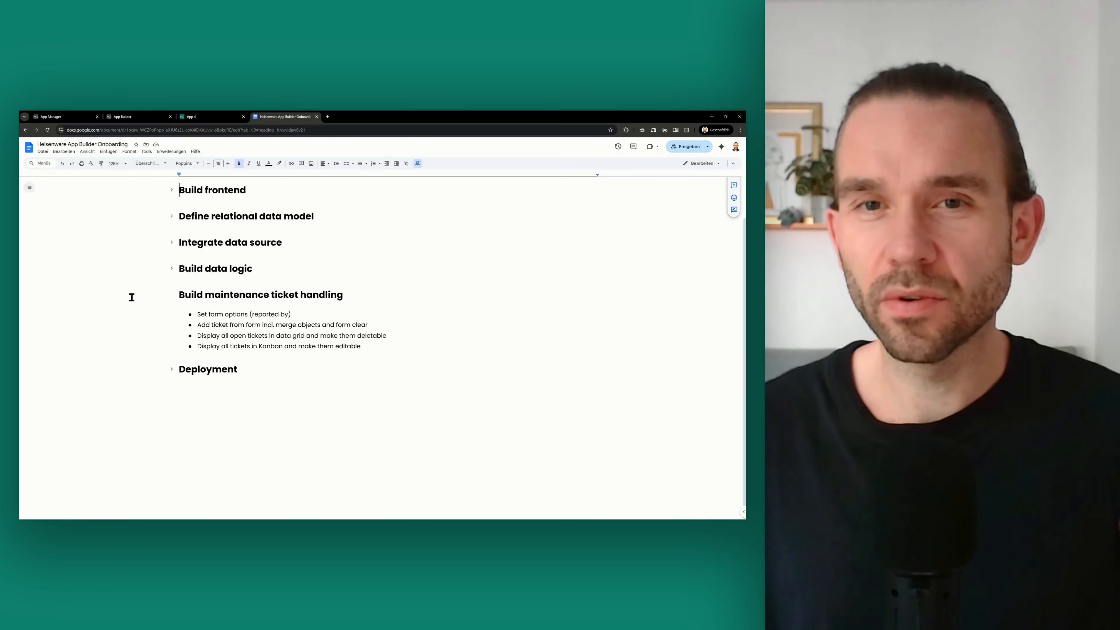
pyautogui.click(171, 294)
pyautogui.click(172, 367)
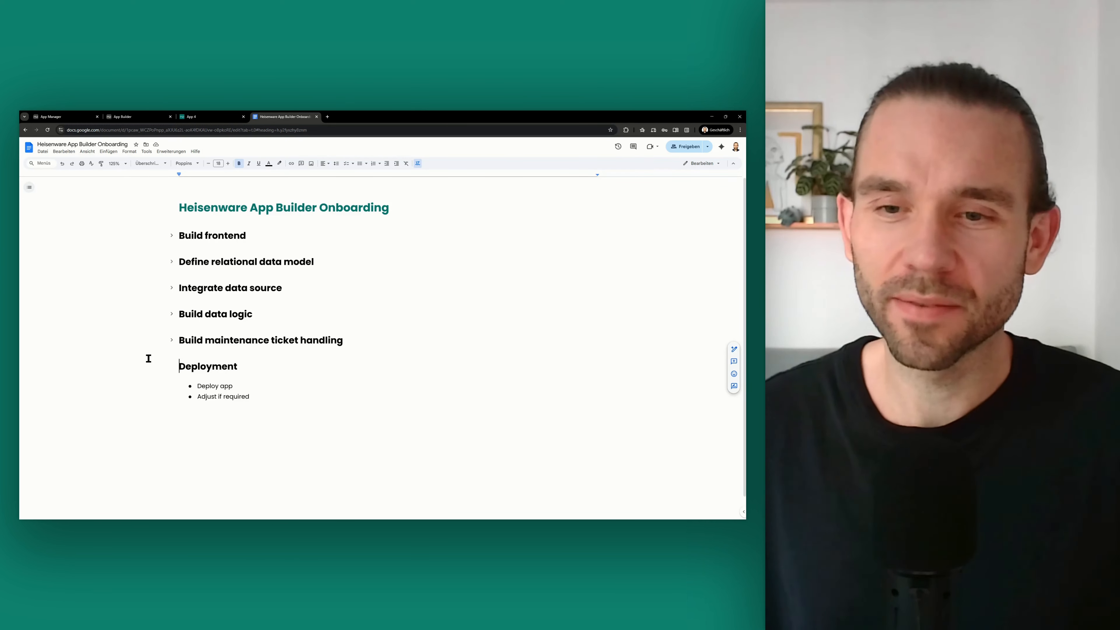
pyautogui.click(171, 367)
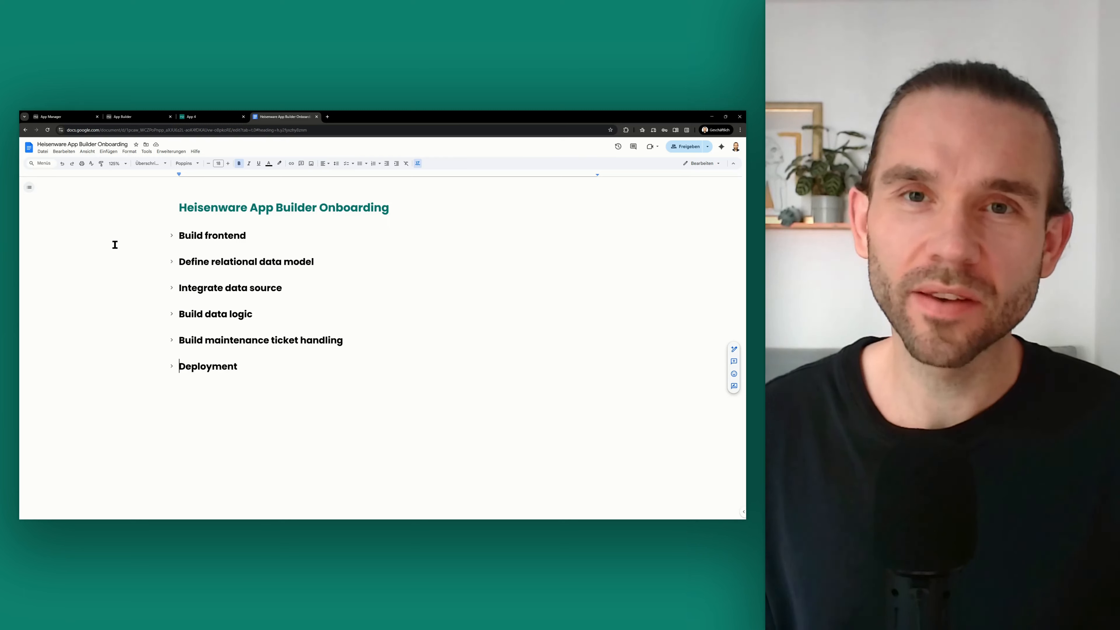
# Switch to the App Manager and start the App Builder for the App Builder Onboarding app
pyautogui.click(51, 118)
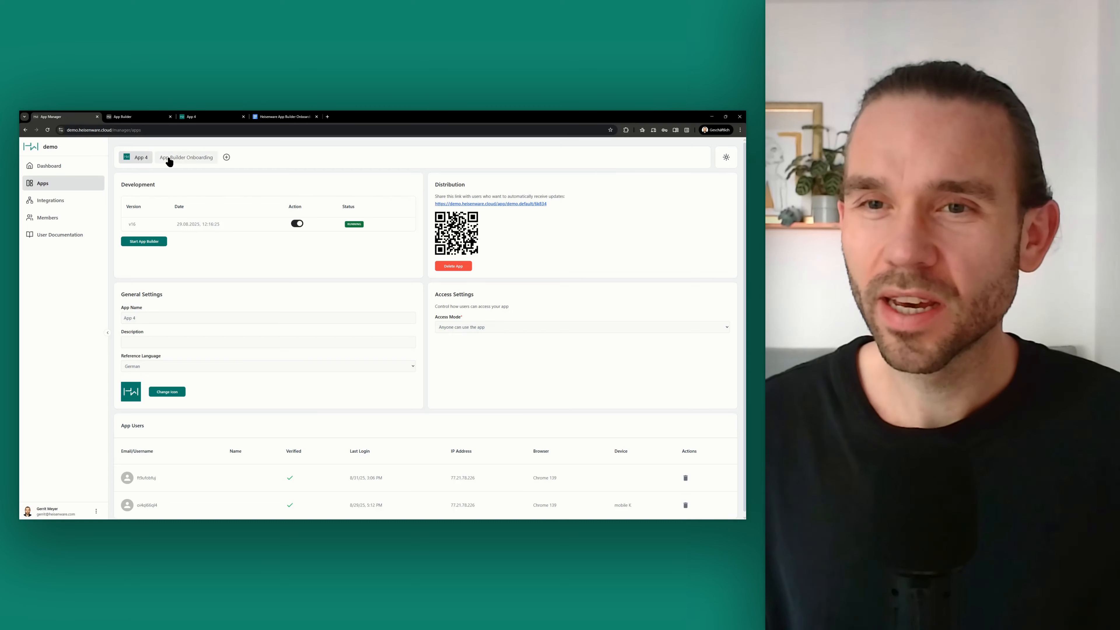
pyautogui.click(181, 158)
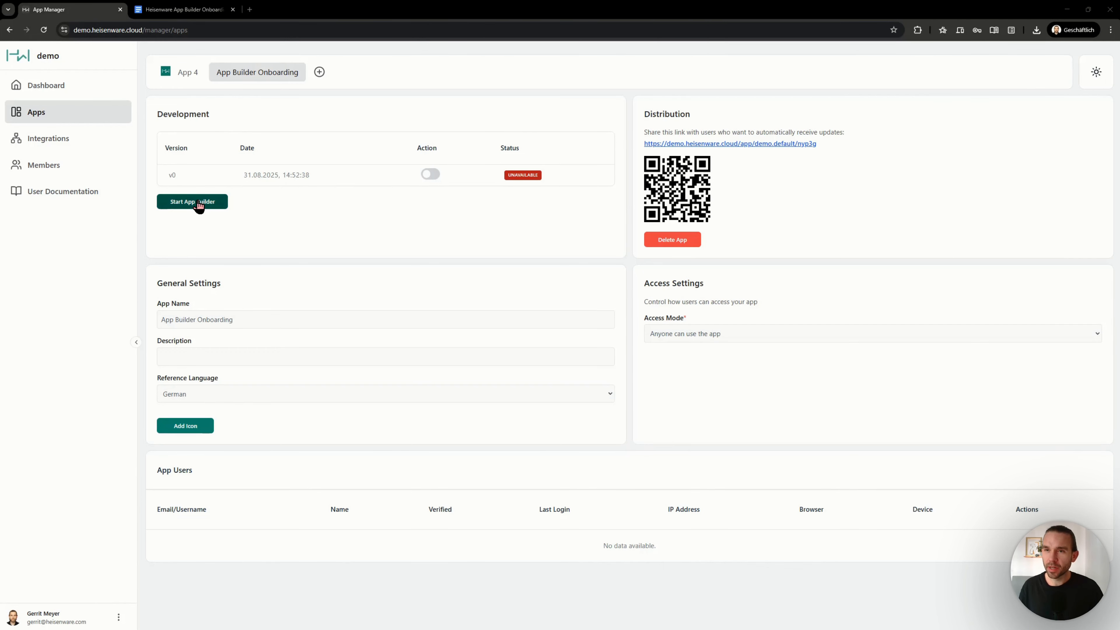
pyautogui.click(197, 201)
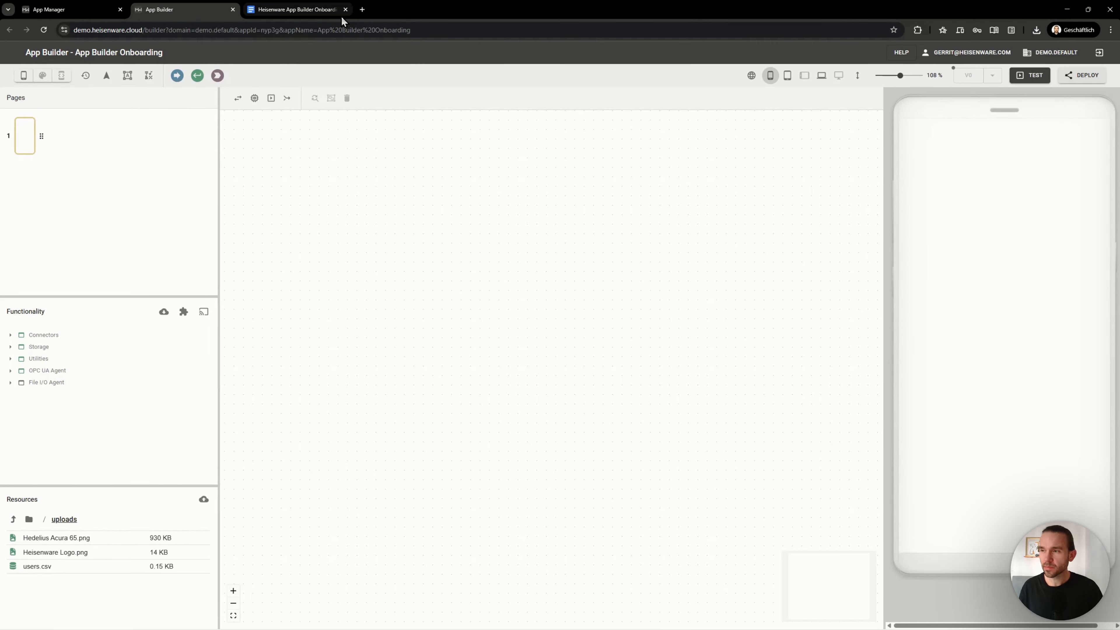
# Close the onboarding document, narrow the Pages and Functionality area, and widen the device preview area
pyautogui.click(345, 9)
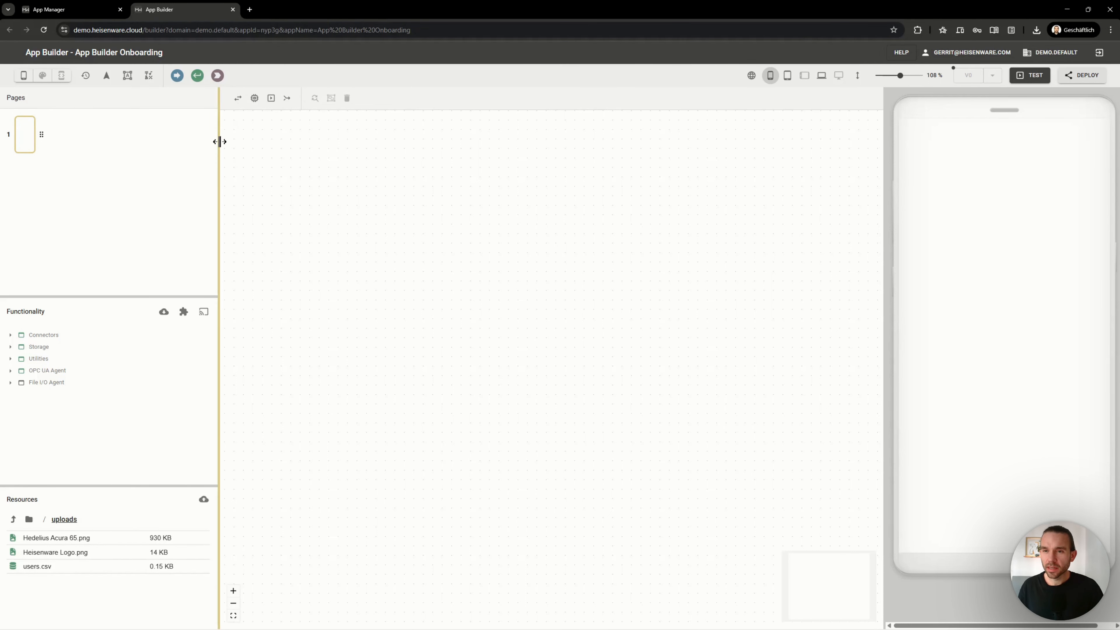
pyautogui.moveTo(219, 141); pyautogui.dragTo(138, 145)
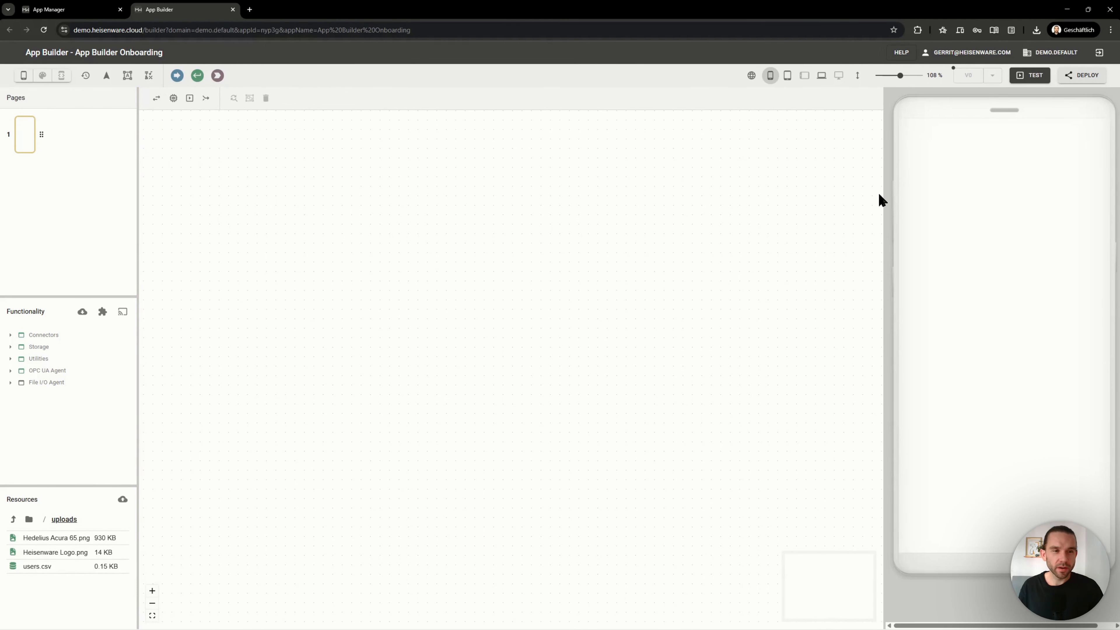
pyautogui.moveTo(884, 193); pyautogui.dragTo(815, 188)
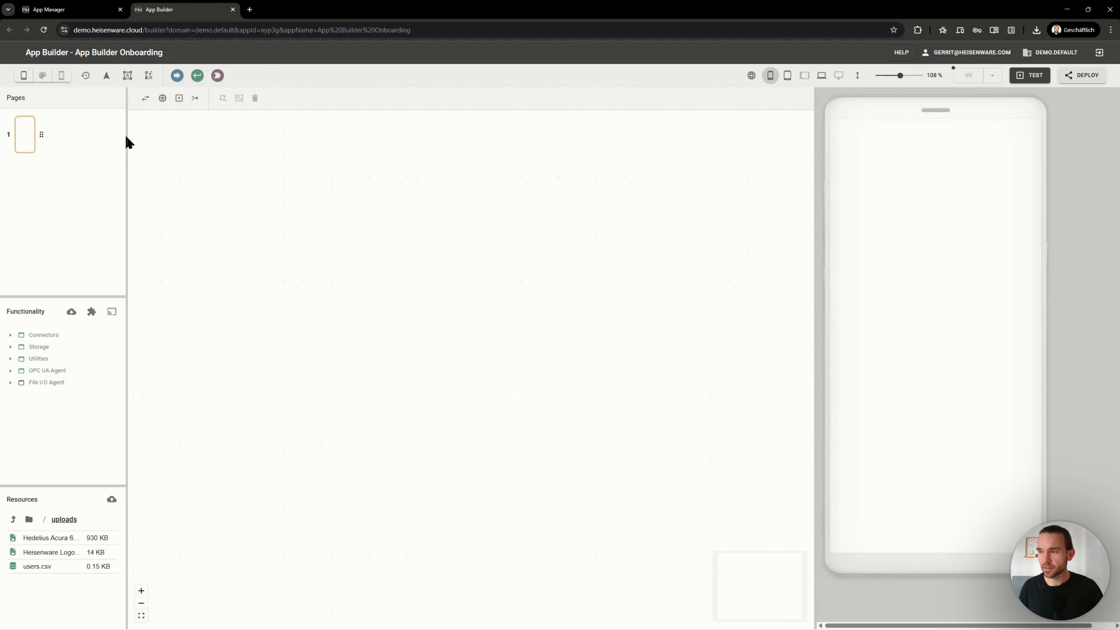
# Add a second page to the app and give that page a subpage
pyautogui.rightClick(22, 131)
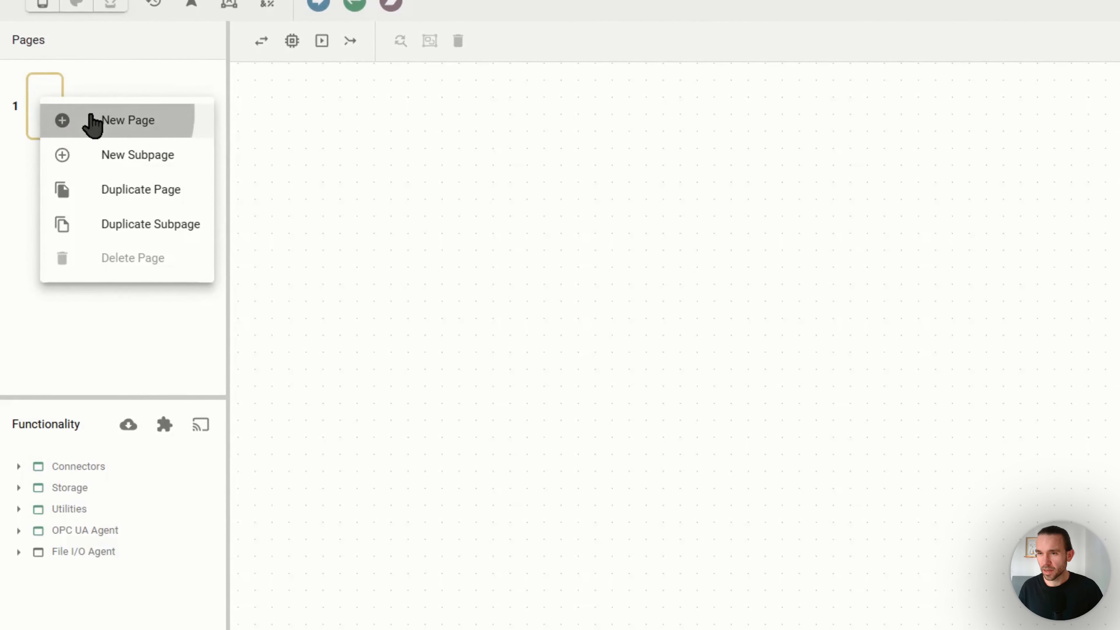
pyautogui.click(91, 123)
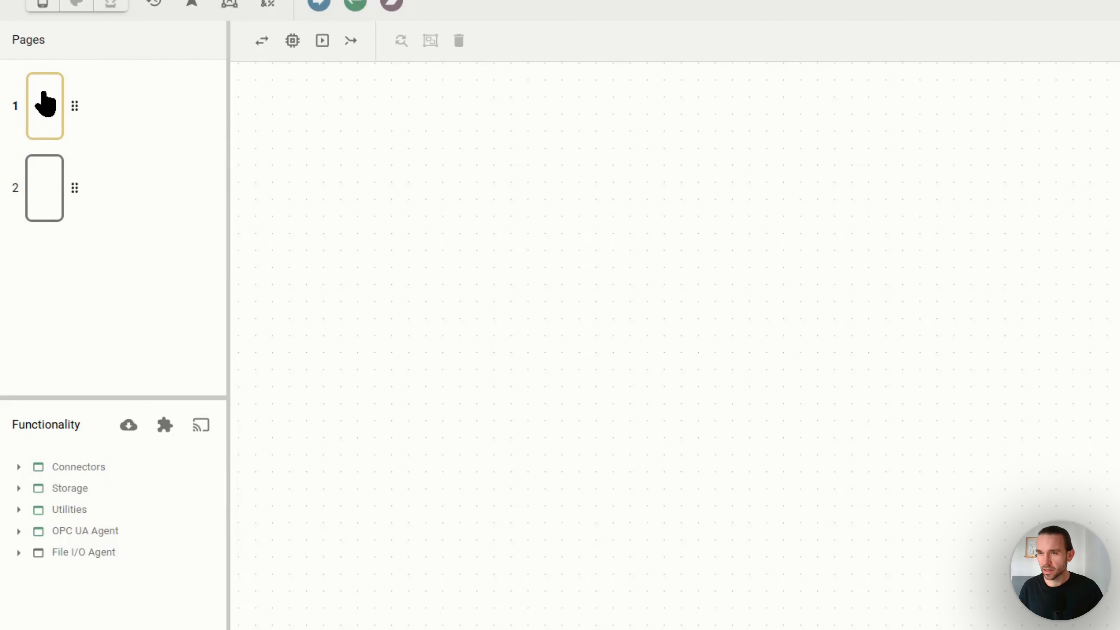
pyautogui.rightClick(52, 178)
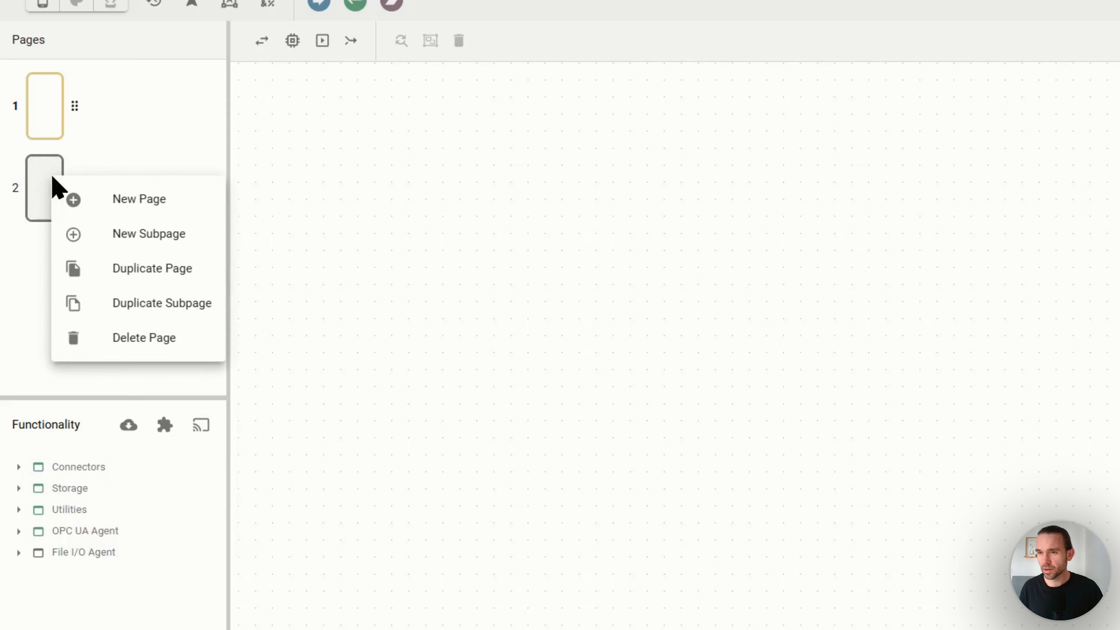
pyautogui.click(143, 241)
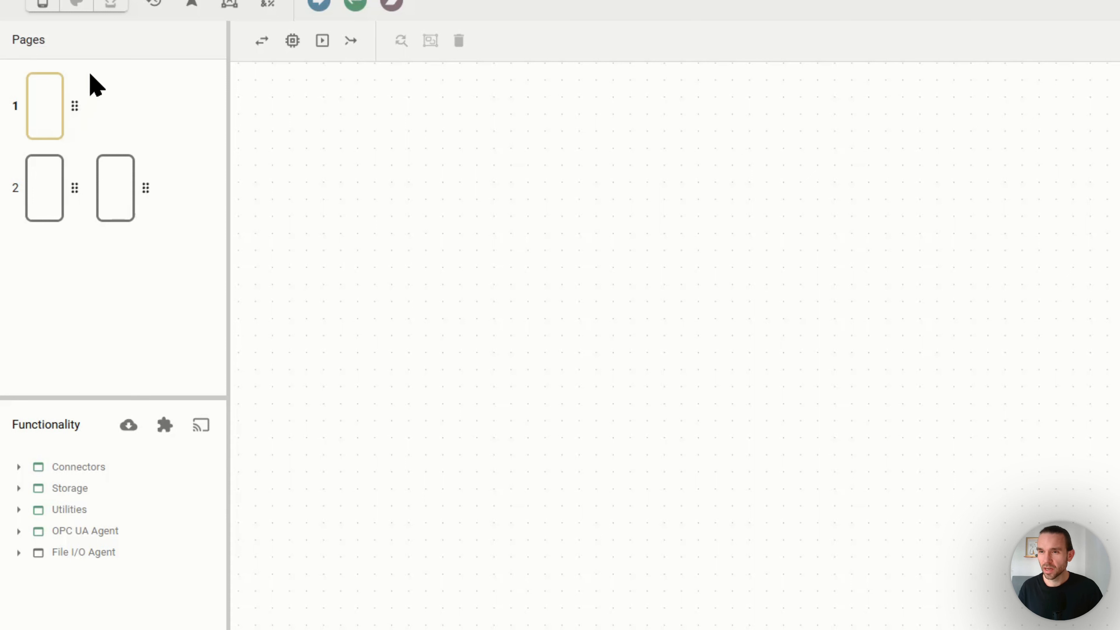
# Configure the first navigation route with the text Data, the database icon and the app bar title Data
pyautogui.click(194, 5)
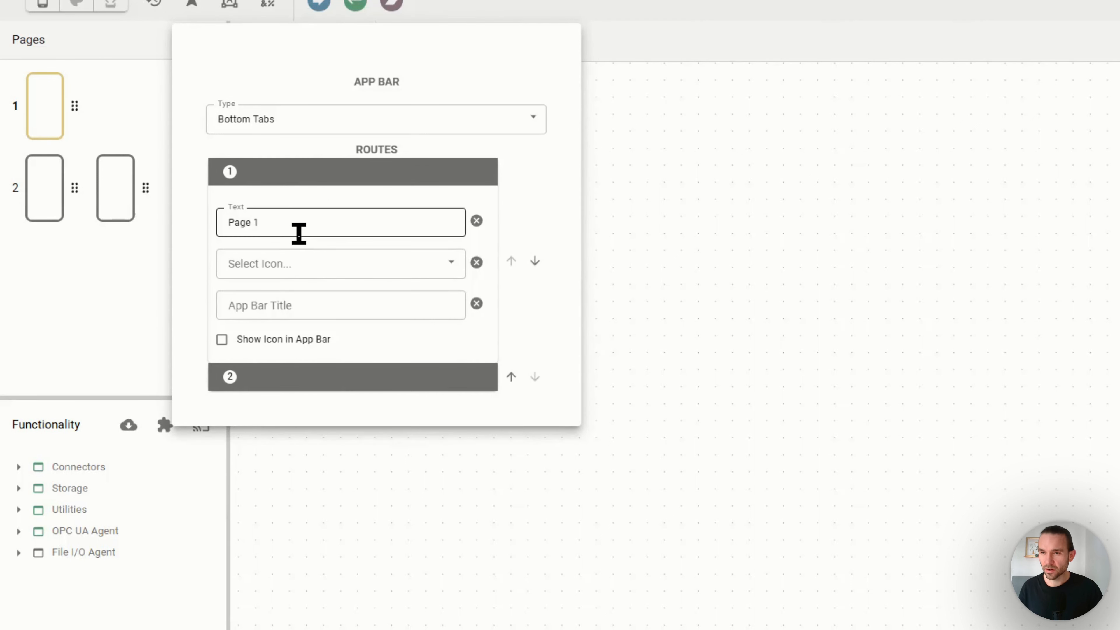
pyautogui.moveTo(297, 232); pyautogui.dragTo(87, 232)
pyautogui.write('Data')
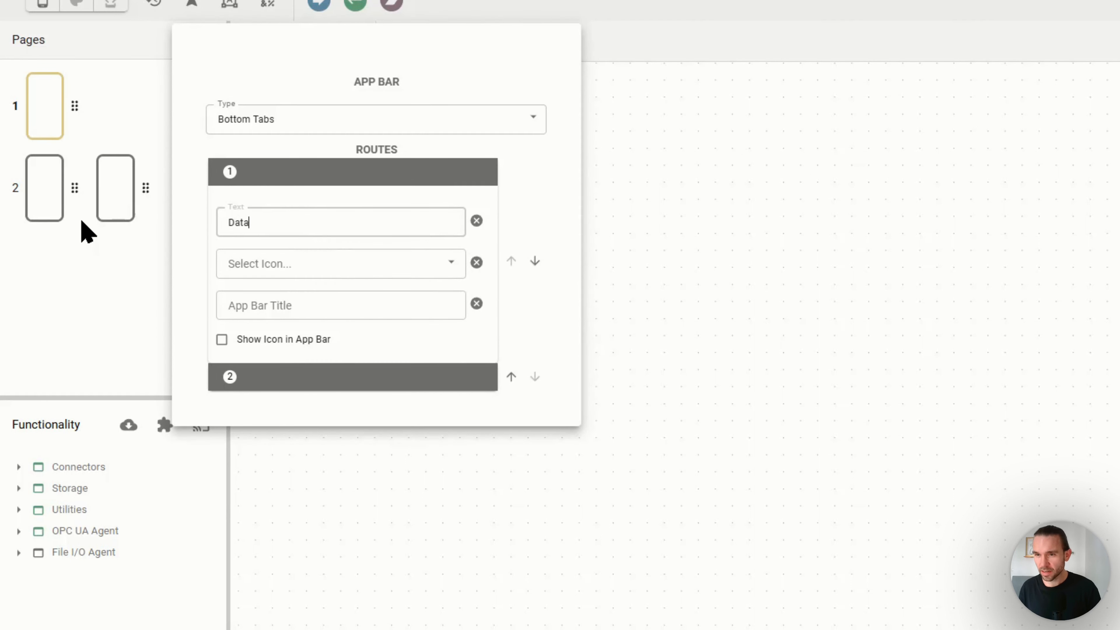
pyautogui.click(245, 263)
pyautogui.write('data')
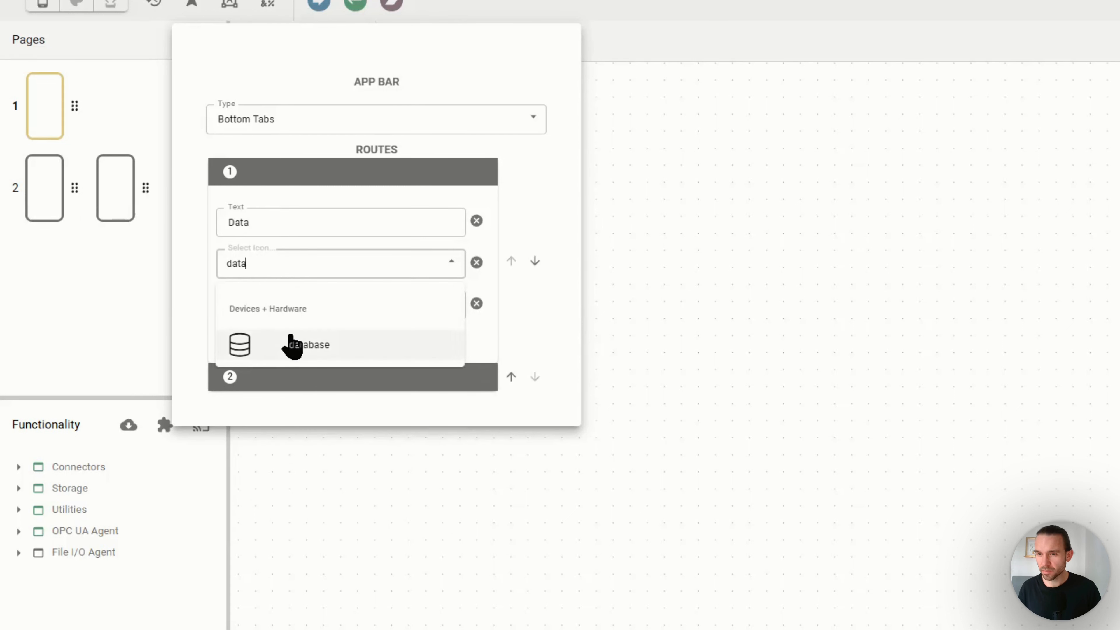
pyautogui.click(290, 342)
pyautogui.click(278, 301)
pyautogui.write('Data')
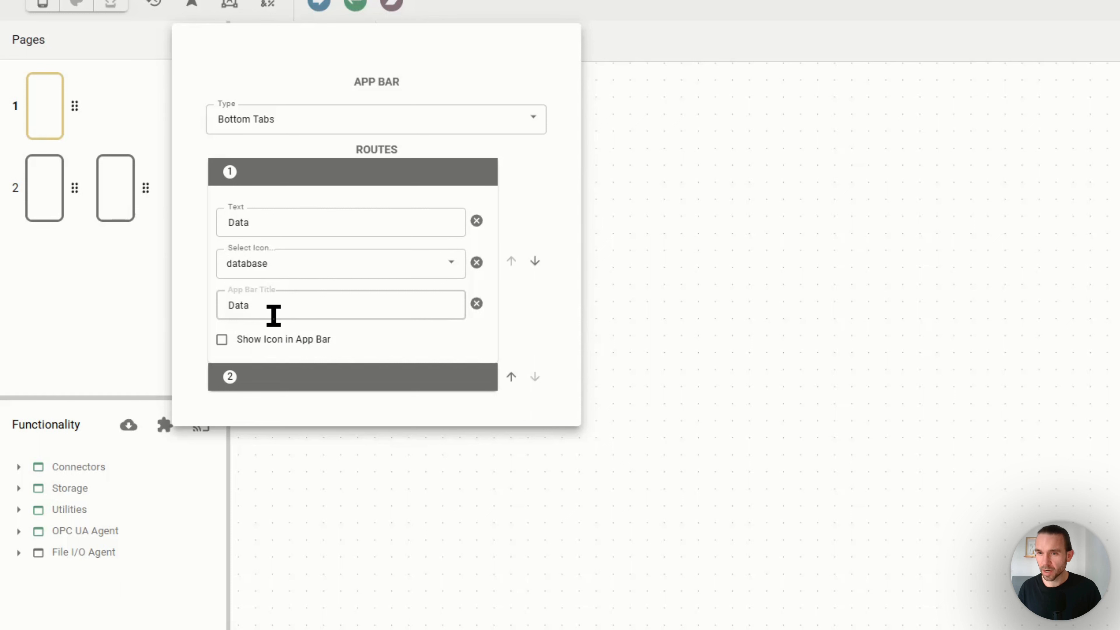
# Configure the second navigation route with the text Maintenance, the screwdriver-wrench icon and the app bar title Maintenance
pyautogui.click(267, 381)
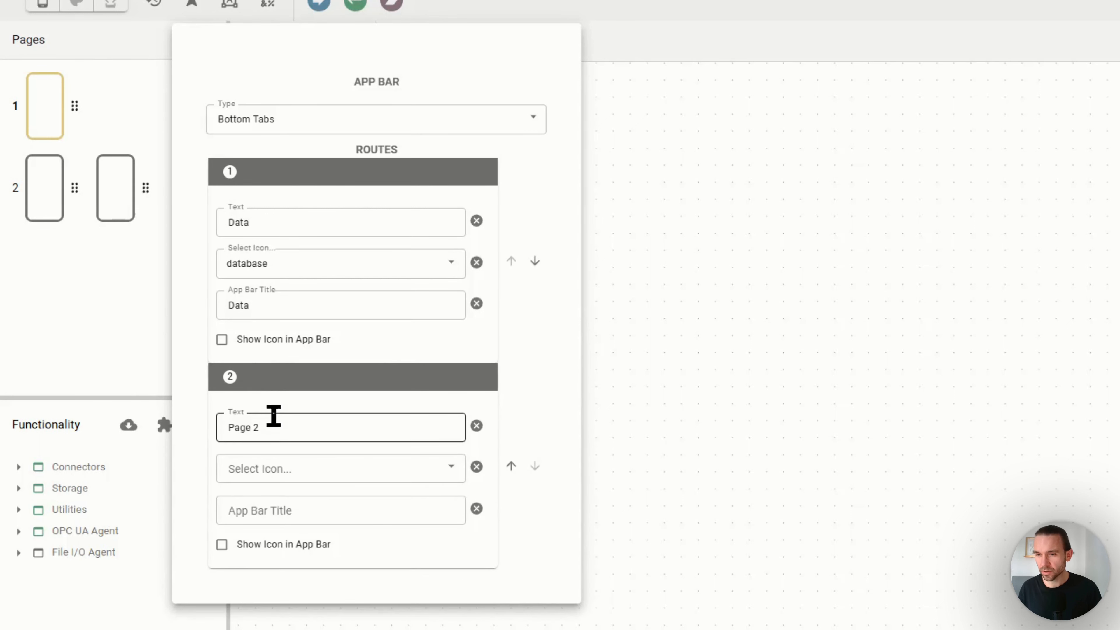
pyautogui.moveTo(279, 427); pyautogui.dragTo(134, 427)
pyautogui.write('Maintenance')
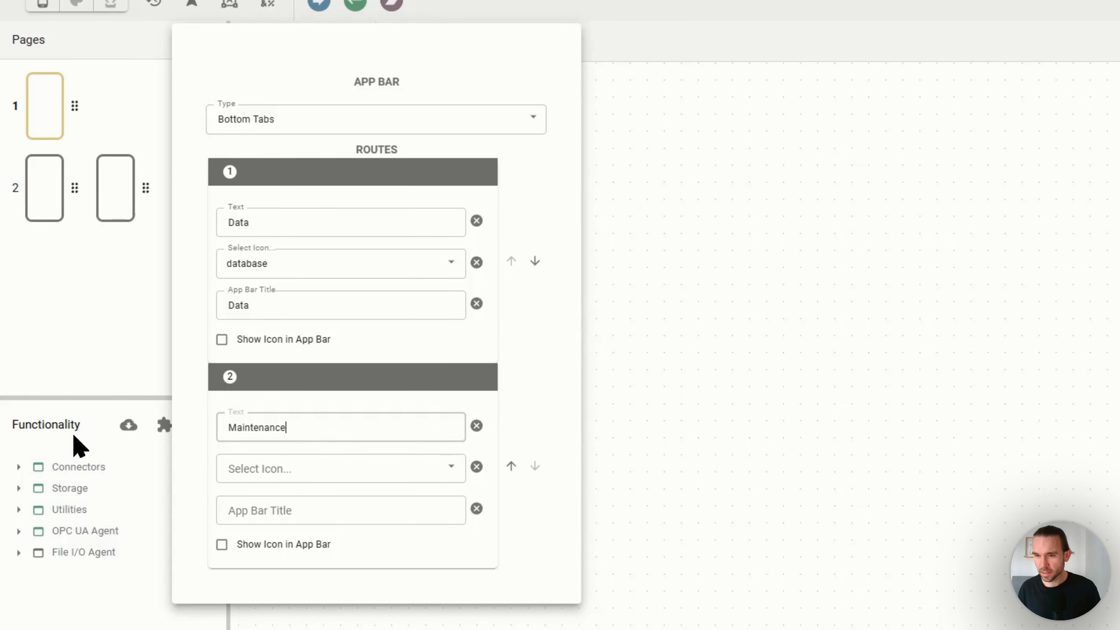
pyautogui.click(260, 474)
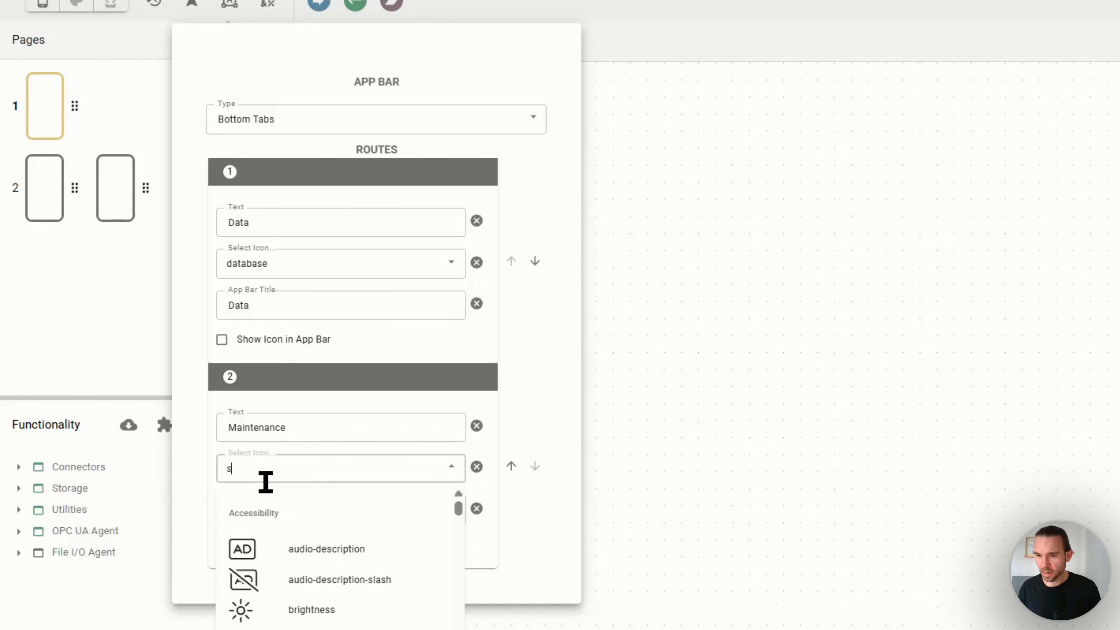
pyautogui.write('screw')
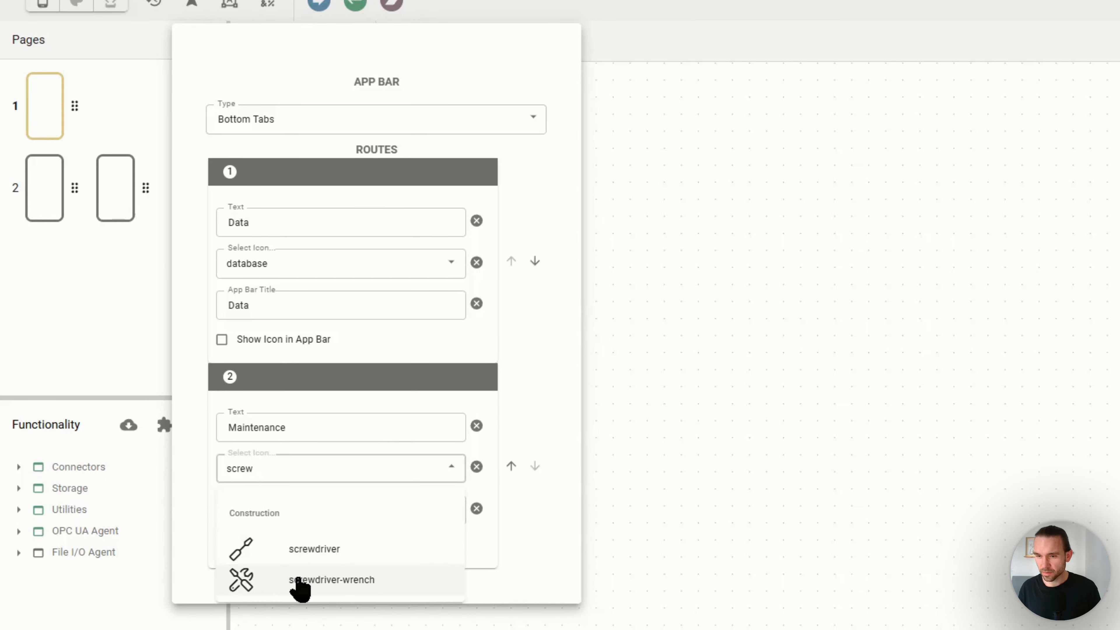
pyautogui.click(296, 587)
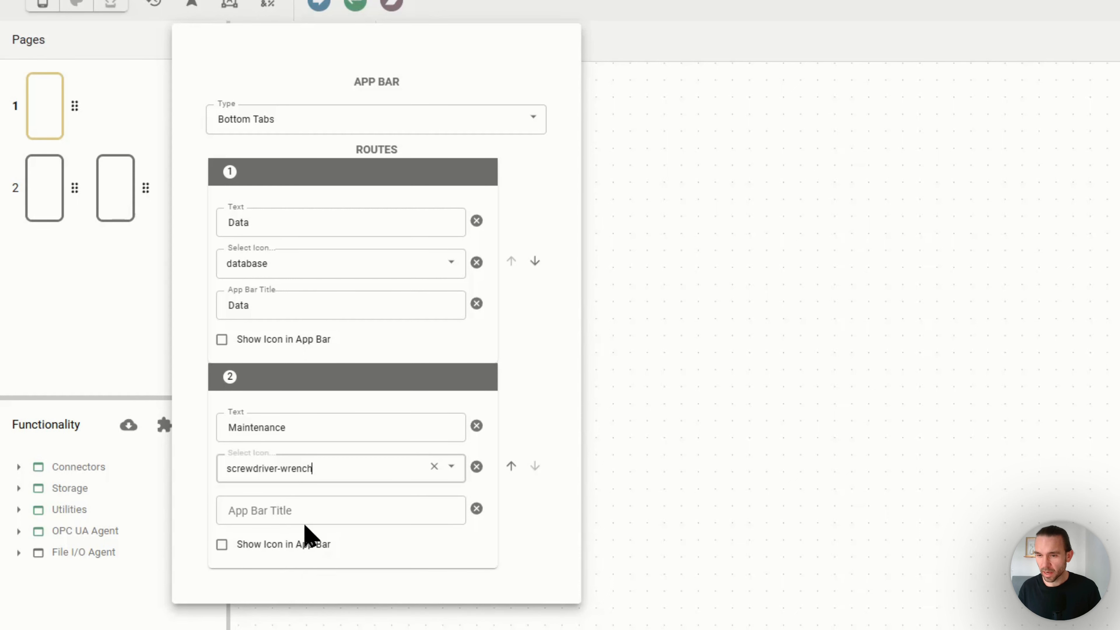
pyautogui.click(299, 512)
pyautogui.moveTo(299, 428); pyautogui.dragTo(147, 423)
pyautogui.hotkey('ctrl', 'c')
pyautogui.click(270, 512)
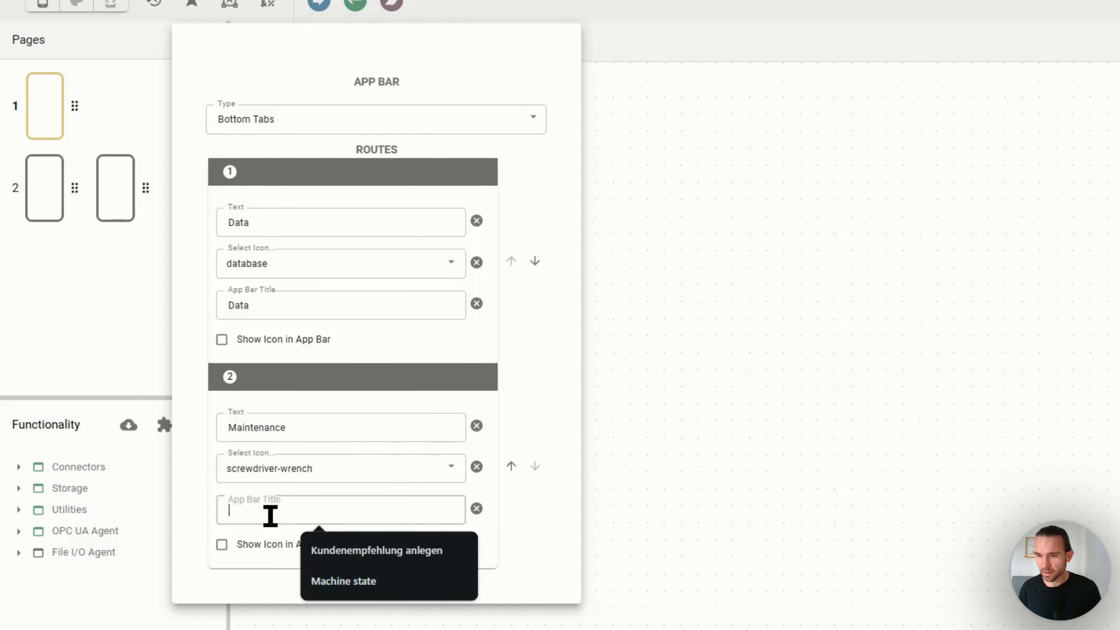
pyautogui.hotkey('ctrl', 'v')
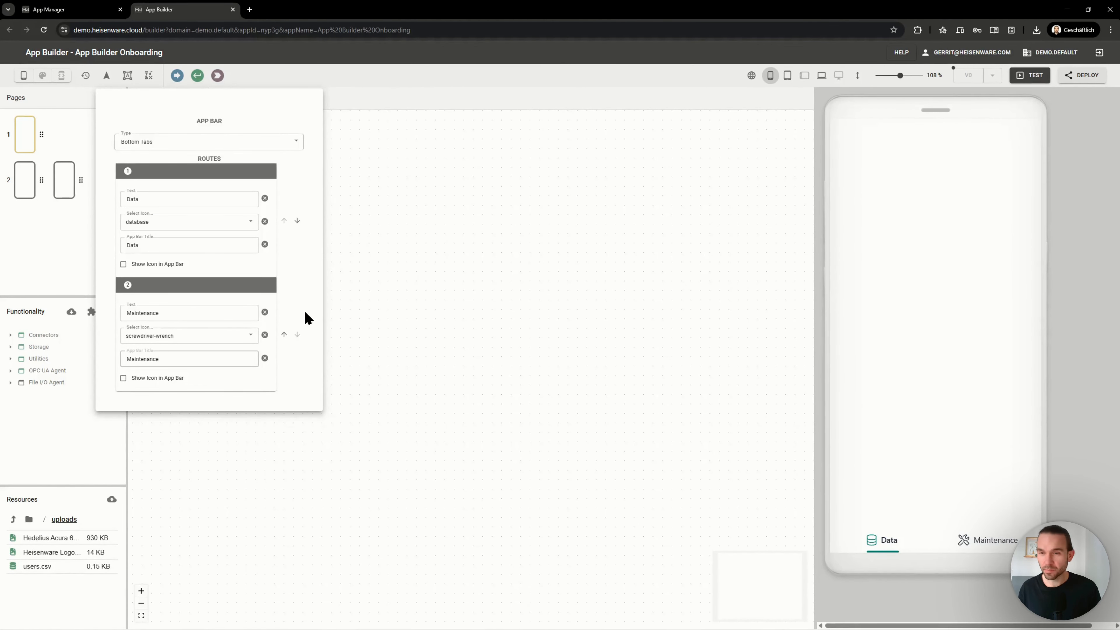
# Set the app bar type to Top Bar and Bottom Tabs and close the navigation settings
pyautogui.click(167, 143)
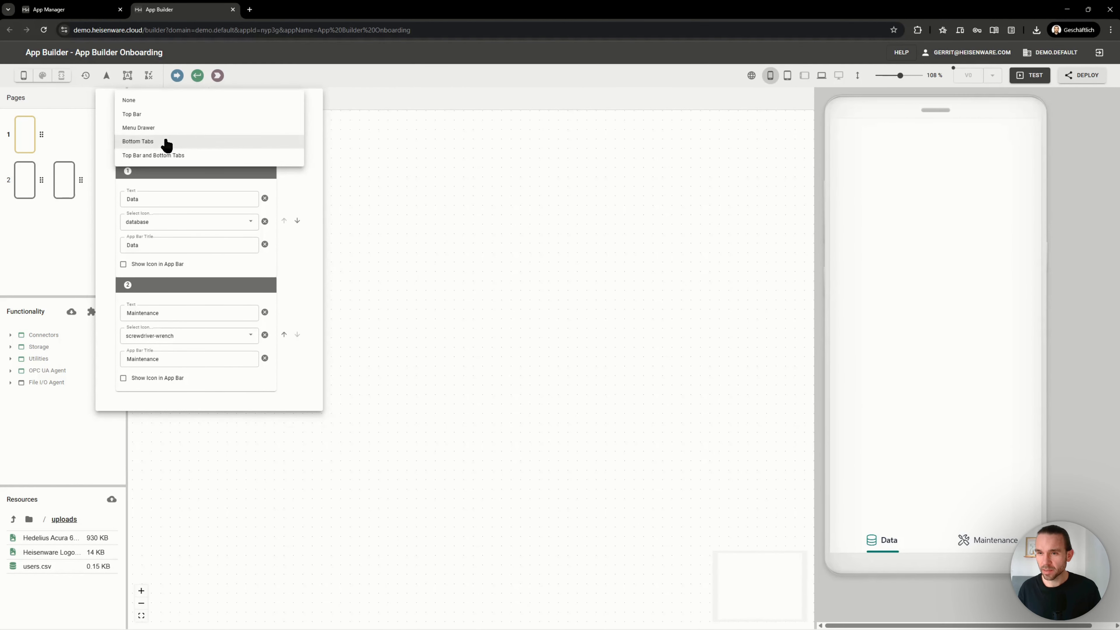
pyautogui.click(194, 156)
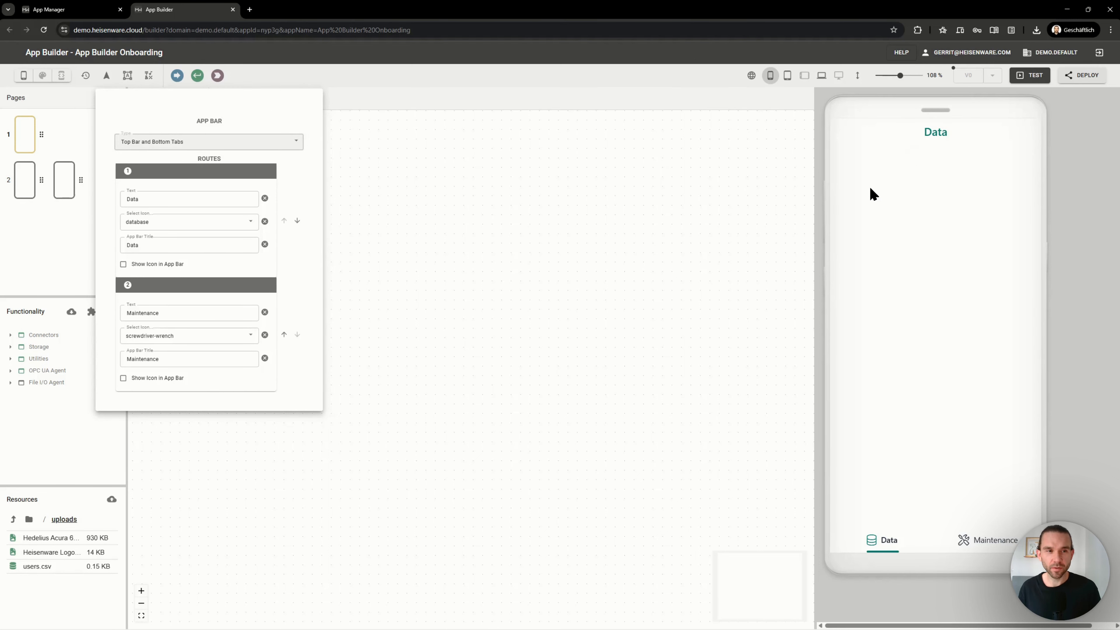
pyautogui.doubleClick(134, 247)
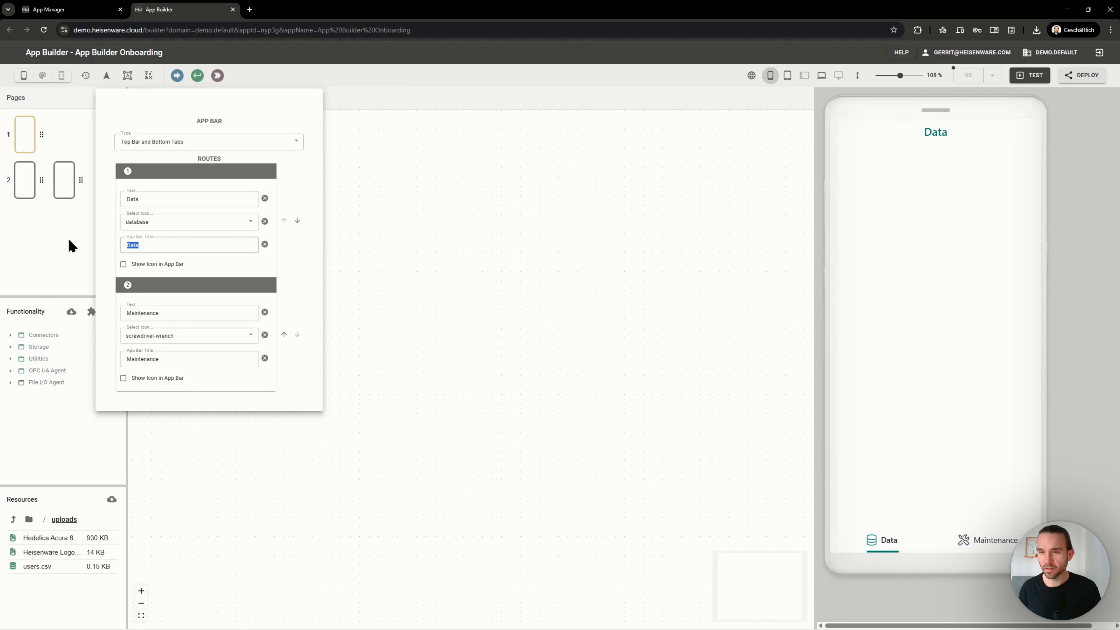
pyautogui.click(102, 238)
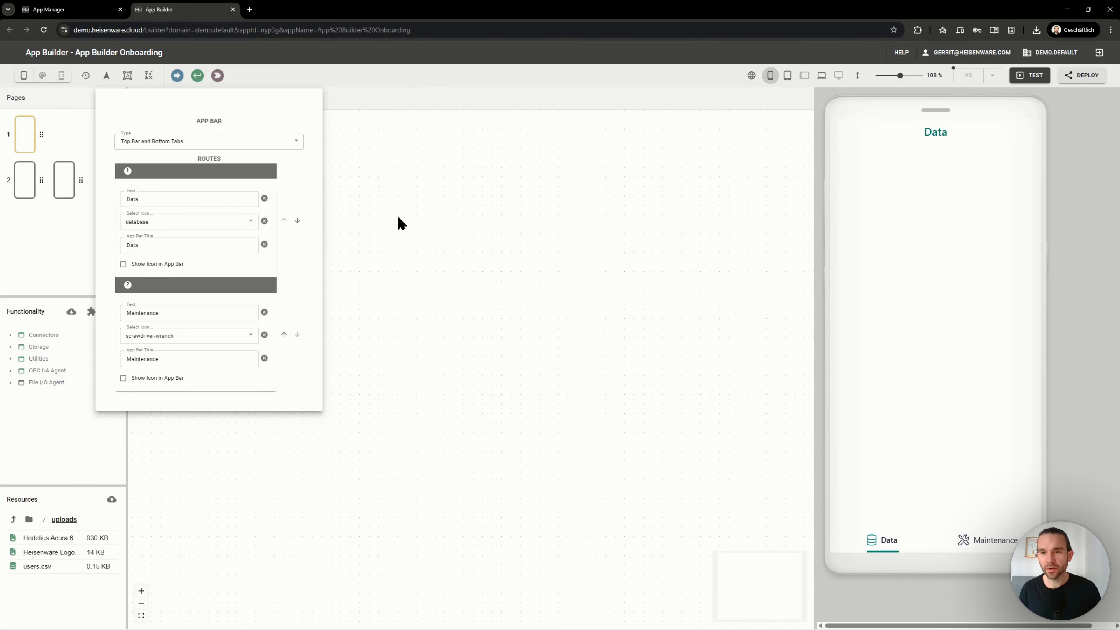
pyautogui.click(361, 214)
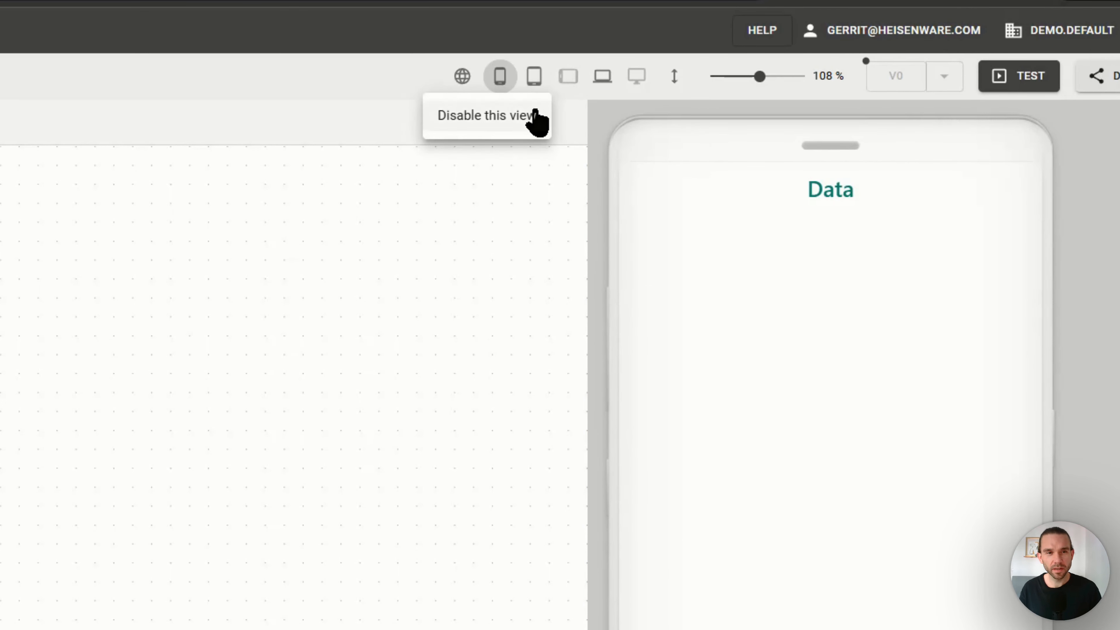
# Disable the portrait tablet and Large views, enable the Extra Large view, and preview it before returning to Extra Small
pyautogui.click(535, 81)
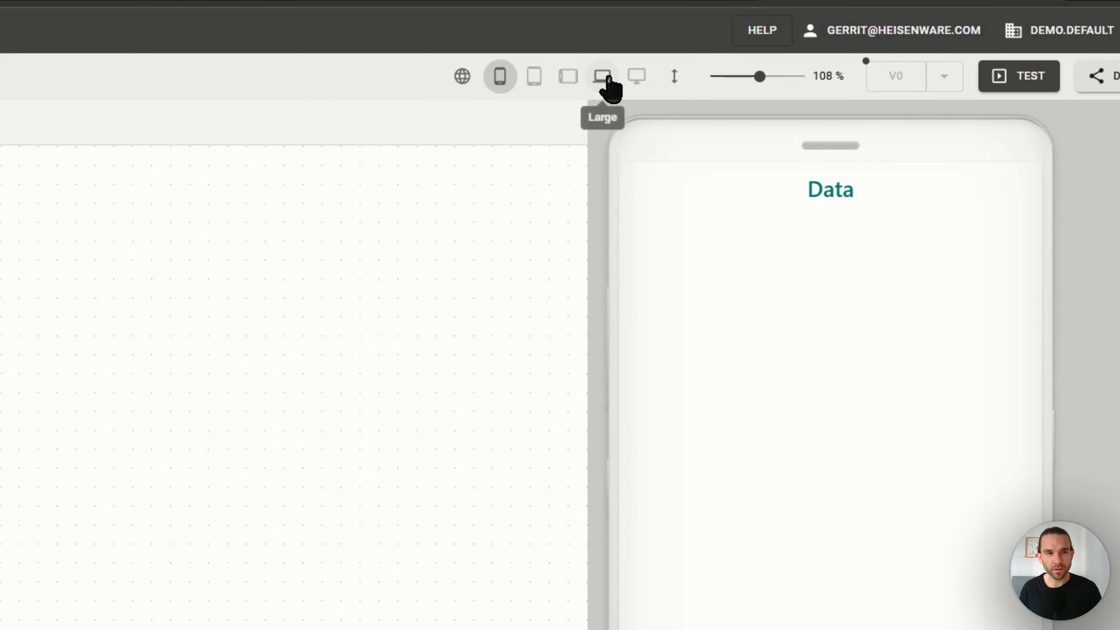
pyautogui.moveTo(611, 86)
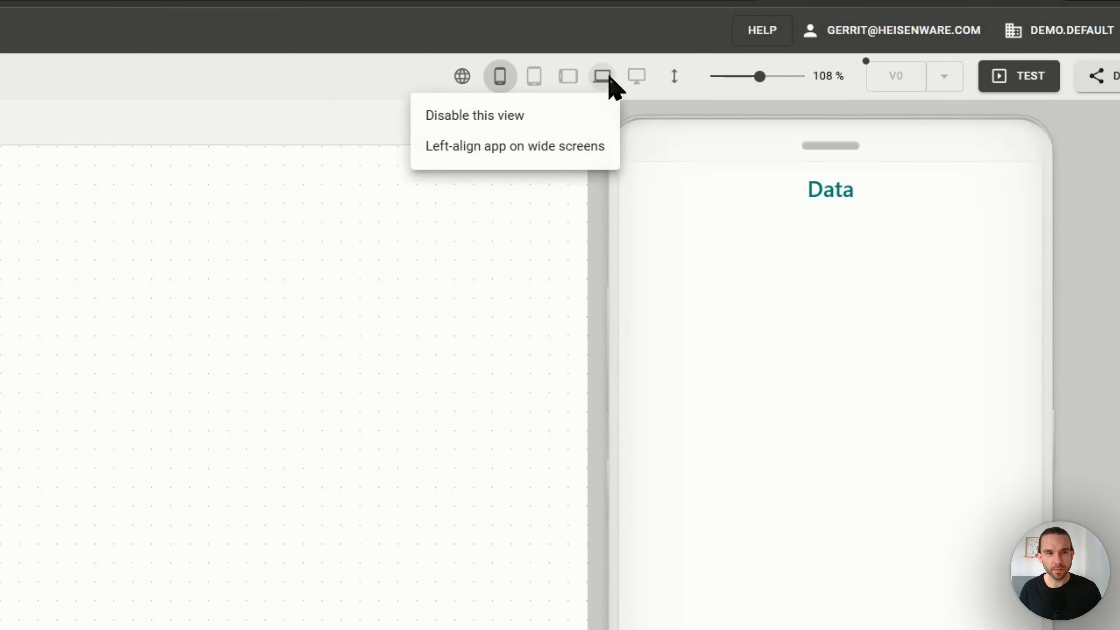
pyautogui.click(536, 115)
pyautogui.moveTo(642, 80)
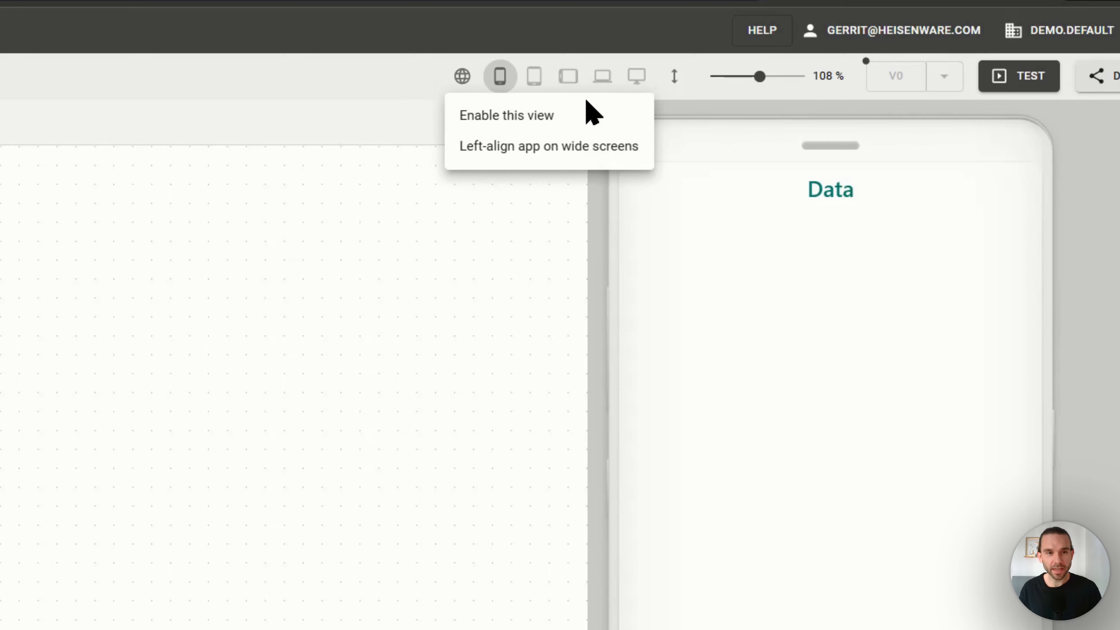
pyautogui.click(578, 116)
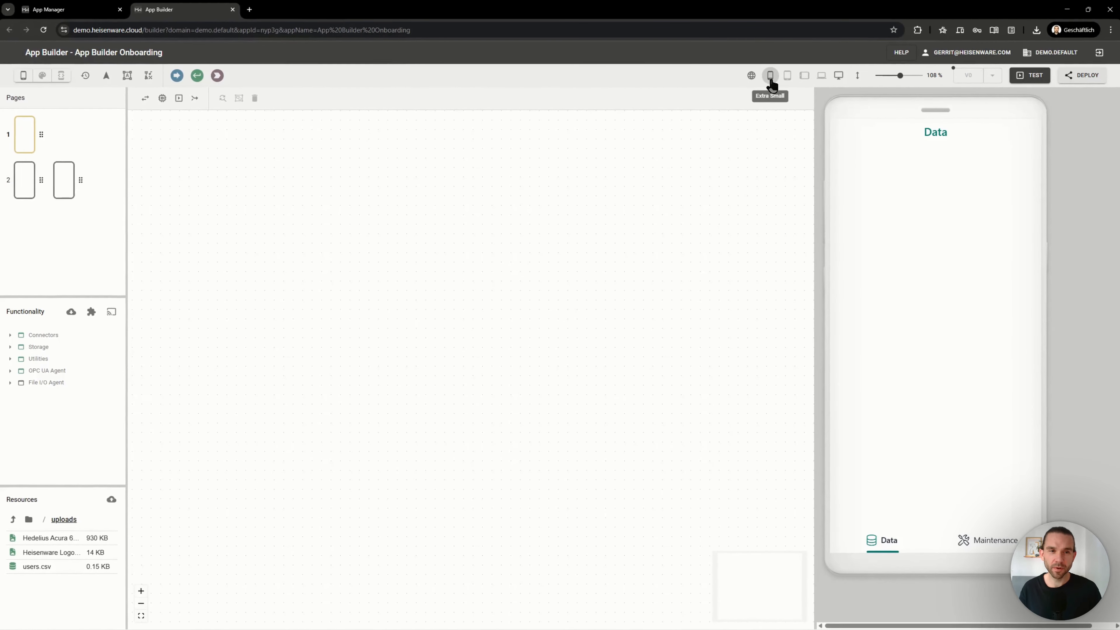
pyautogui.click(838, 76)
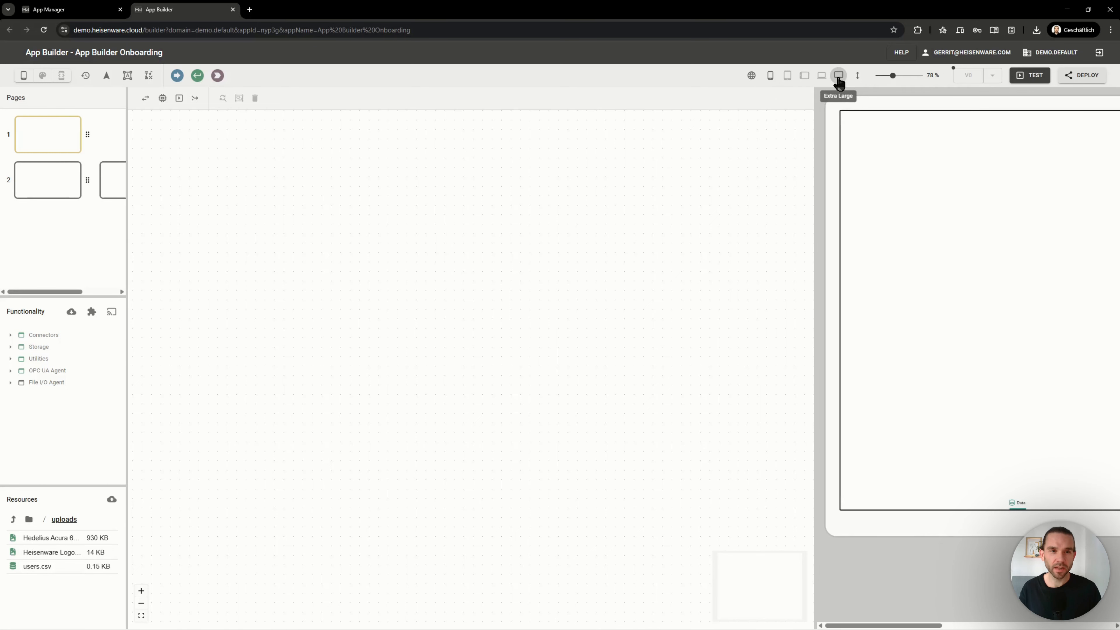
pyautogui.click(772, 80)
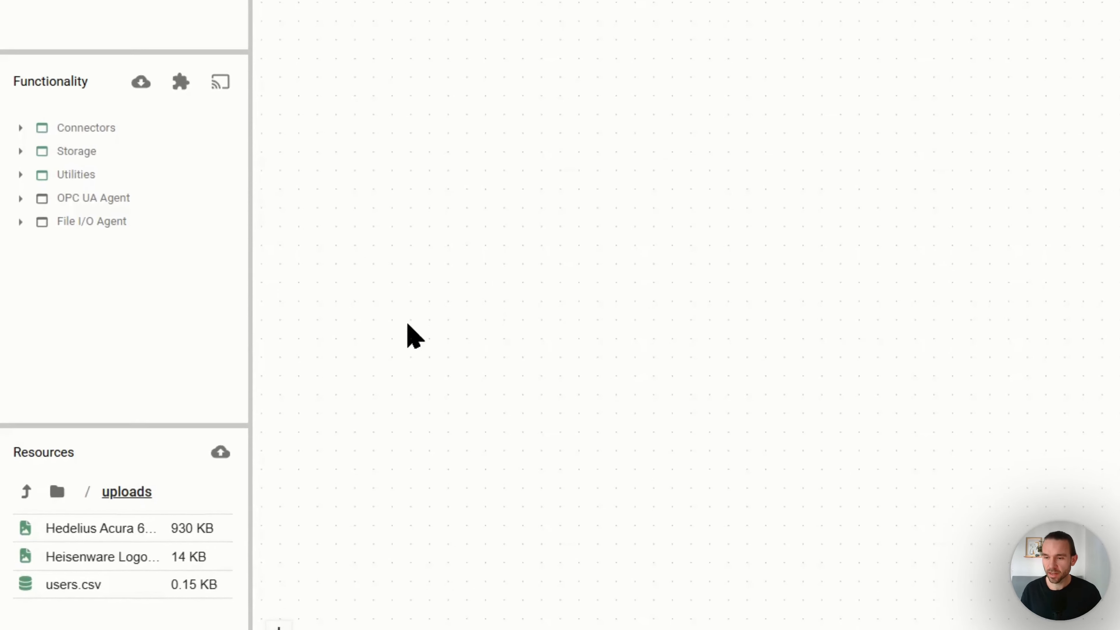
# Place the uploaded Hedelius Acura image on the Data page and shrink it to about half the page width in the upper-left corner
pyautogui.click(70, 536)
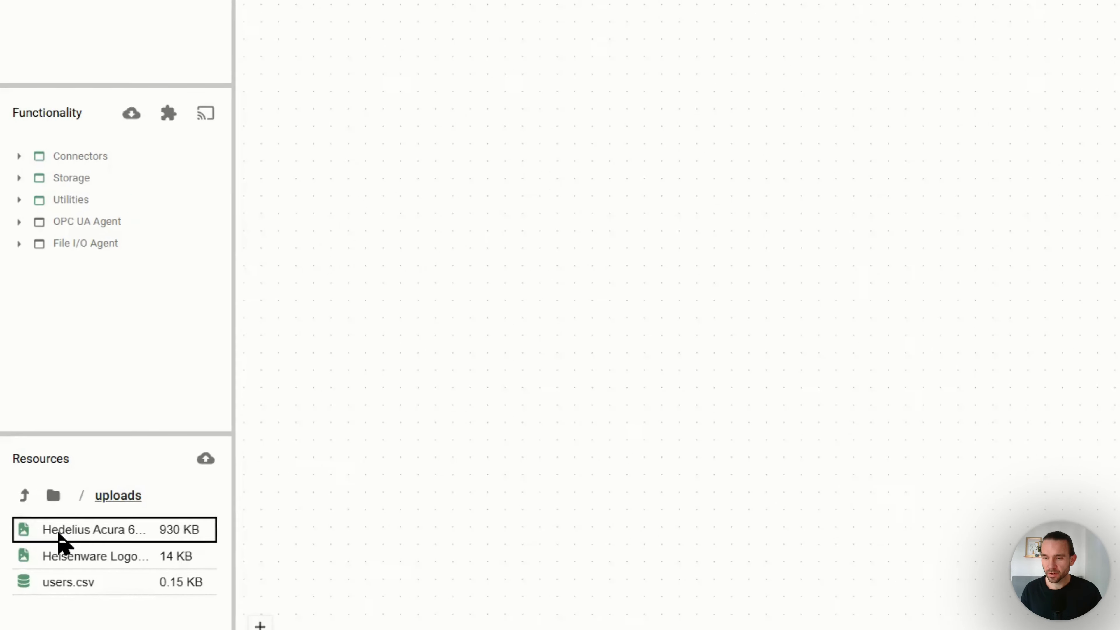
pyautogui.moveTo(58, 533); pyautogui.dragTo(845, 167)
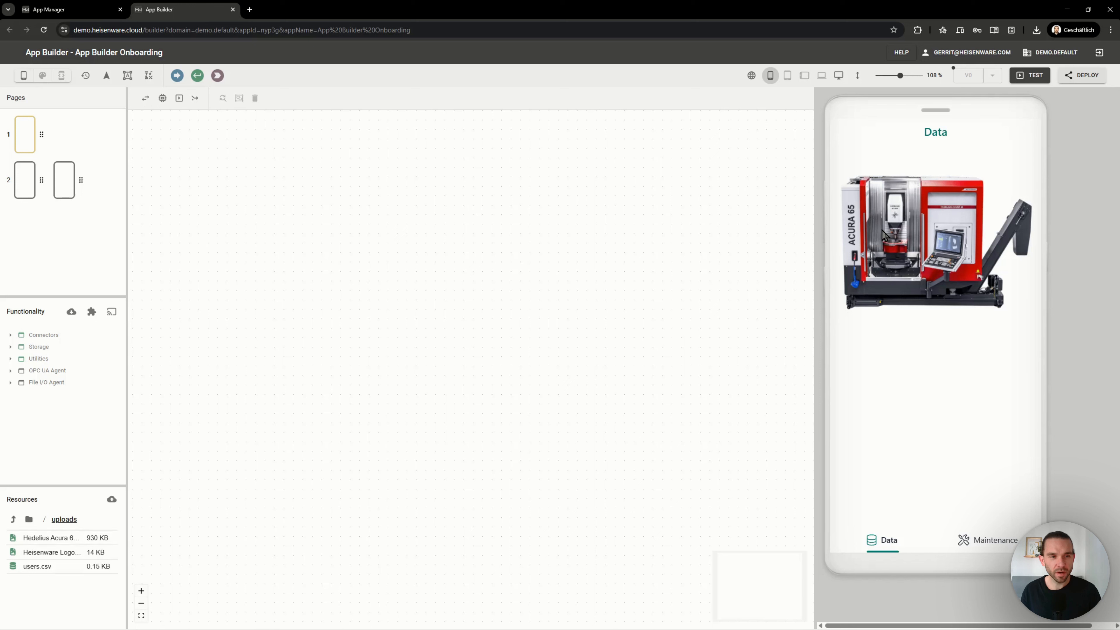
pyautogui.click(1026, 319)
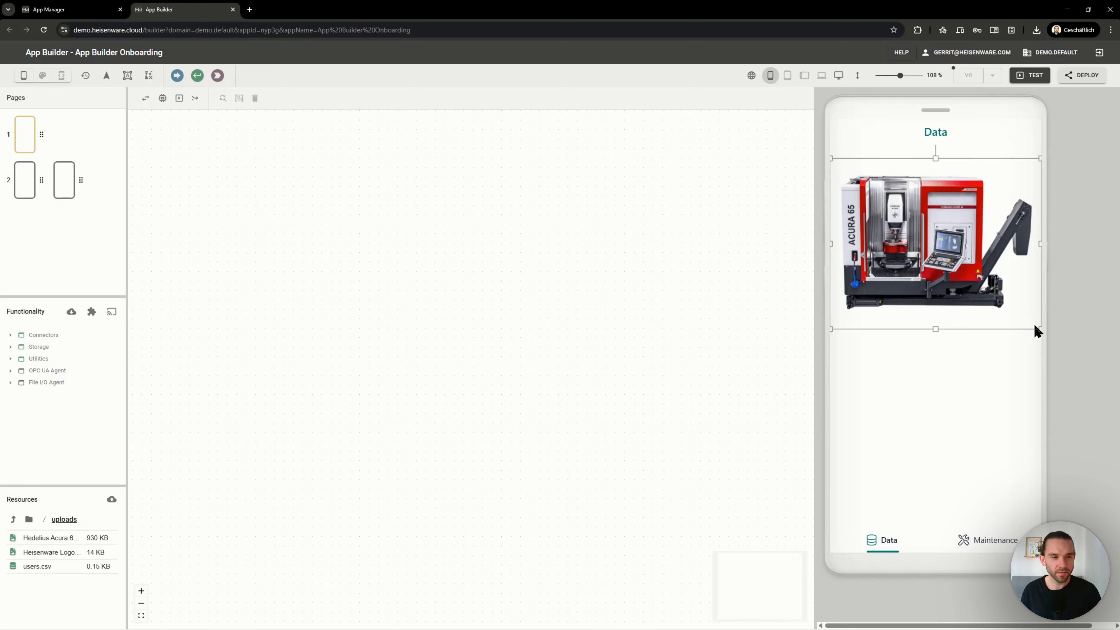
pyautogui.moveTo(1036, 330); pyautogui.dragTo(889, 223)
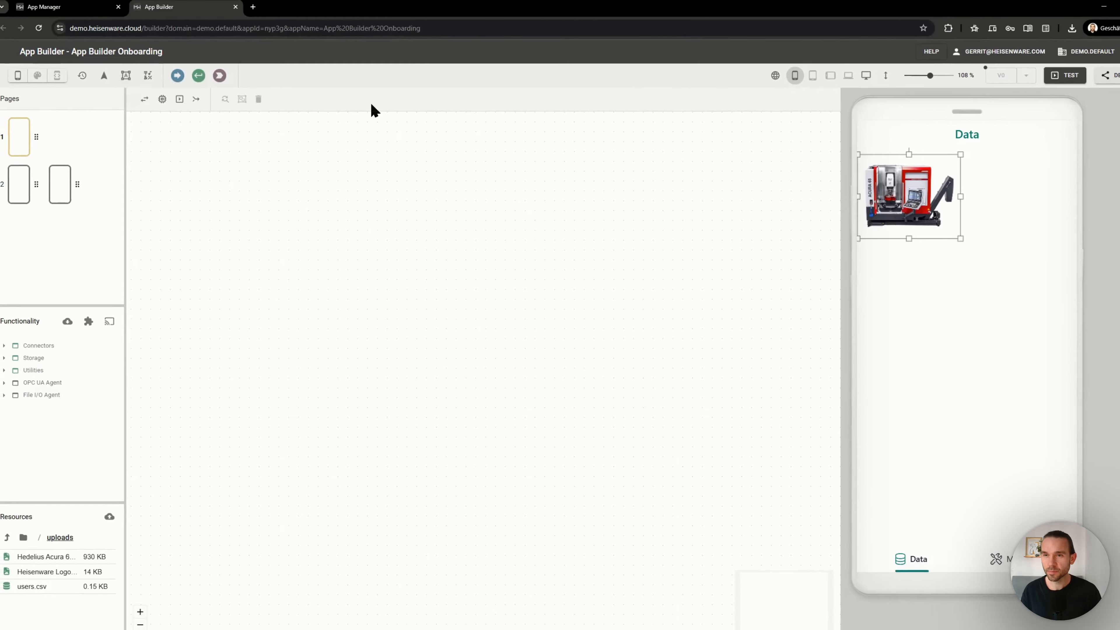
# Add a text element beside the machine image reading "Acura 65", formatted bold in a larger font size
pyautogui.click(936, 153)
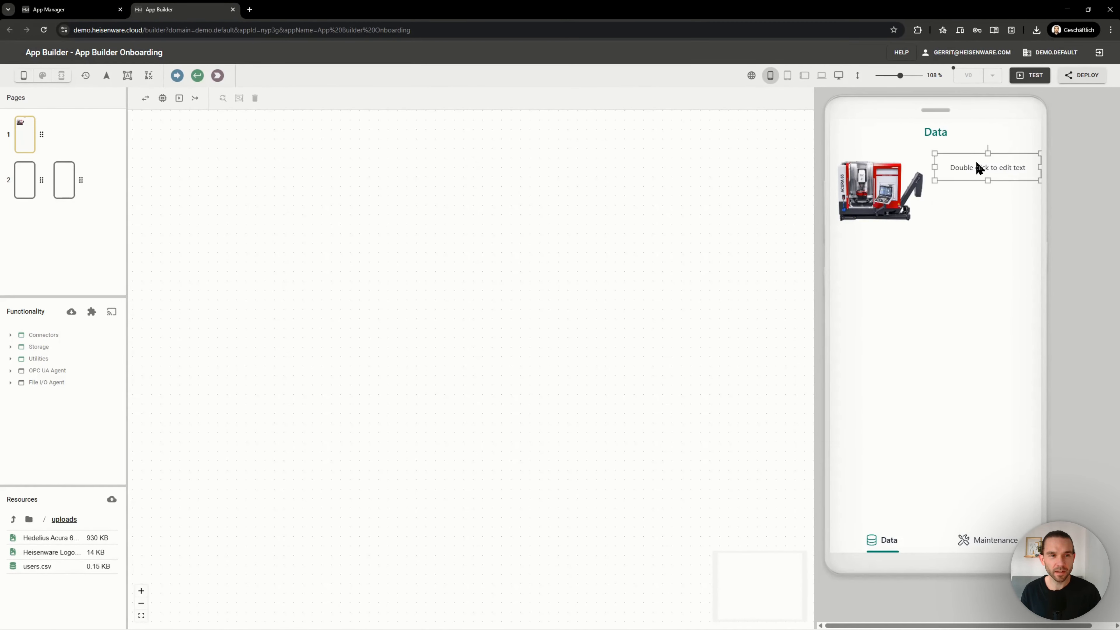
pyautogui.doubleClick(966, 170)
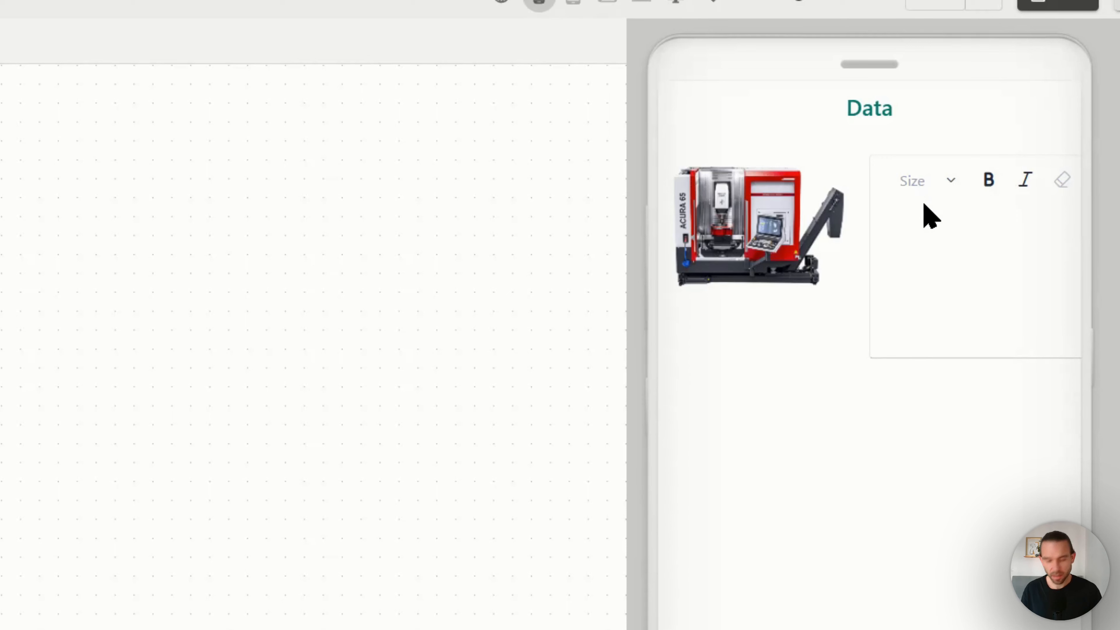
pyautogui.write('Acur')
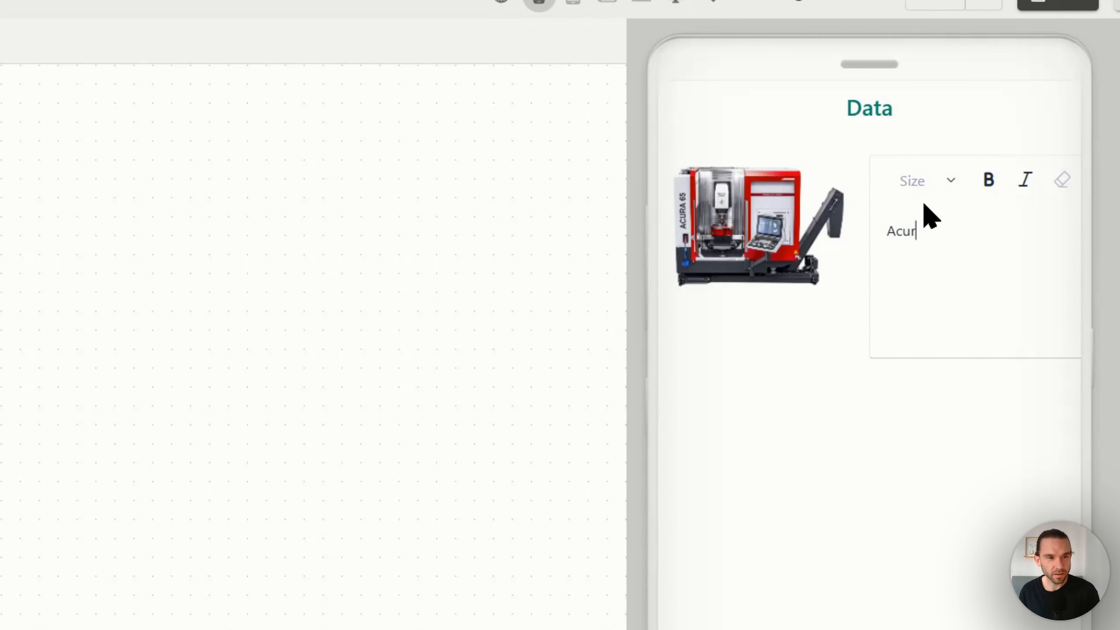
pyautogui.write('a 65')
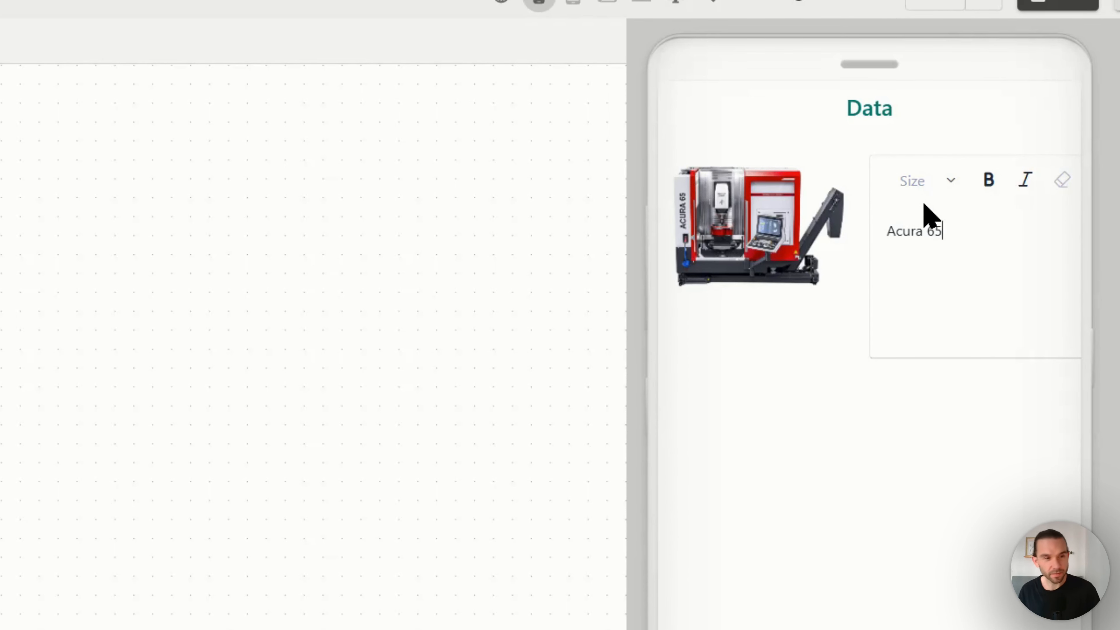
pyautogui.hotkey('ctrl', 'a')
pyautogui.click(986, 181)
pyautogui.click(935, 182)
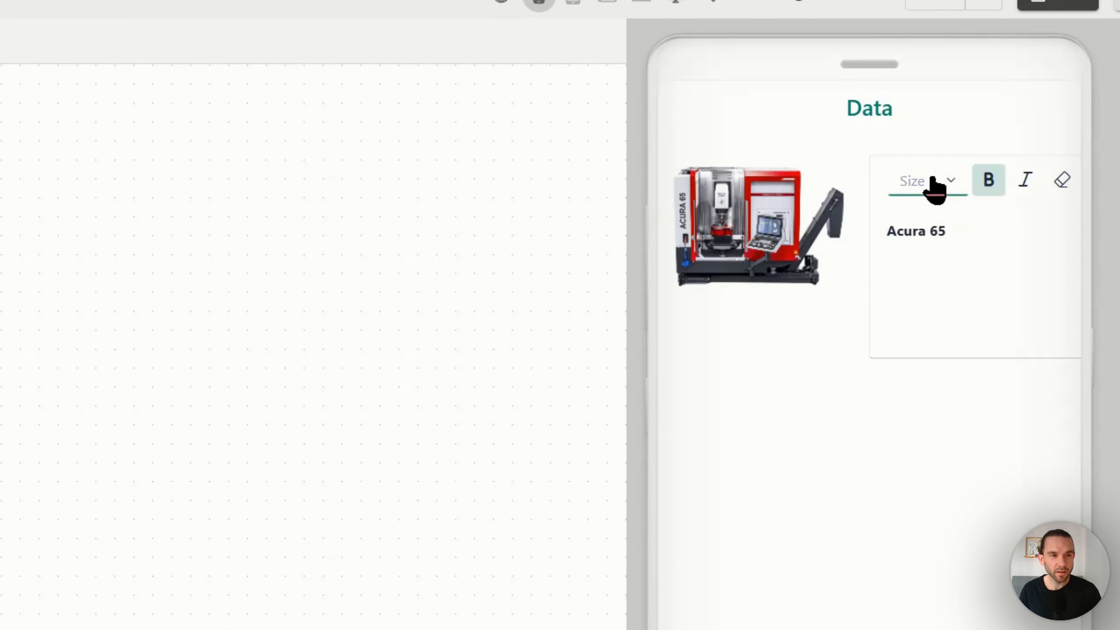
pyautogui.click(920, 334)
pyautogui.click(952, 479)
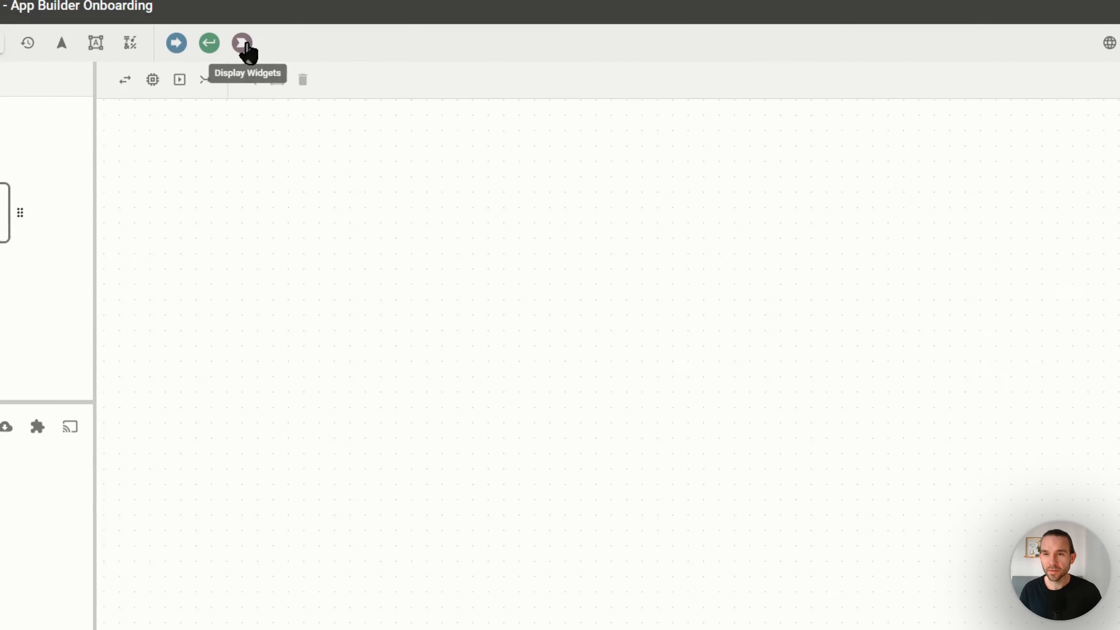
# Add a small Status Lamp widget beneath the "Acura 65" heading, beside the machine image
pyautogui.click(249, 36)
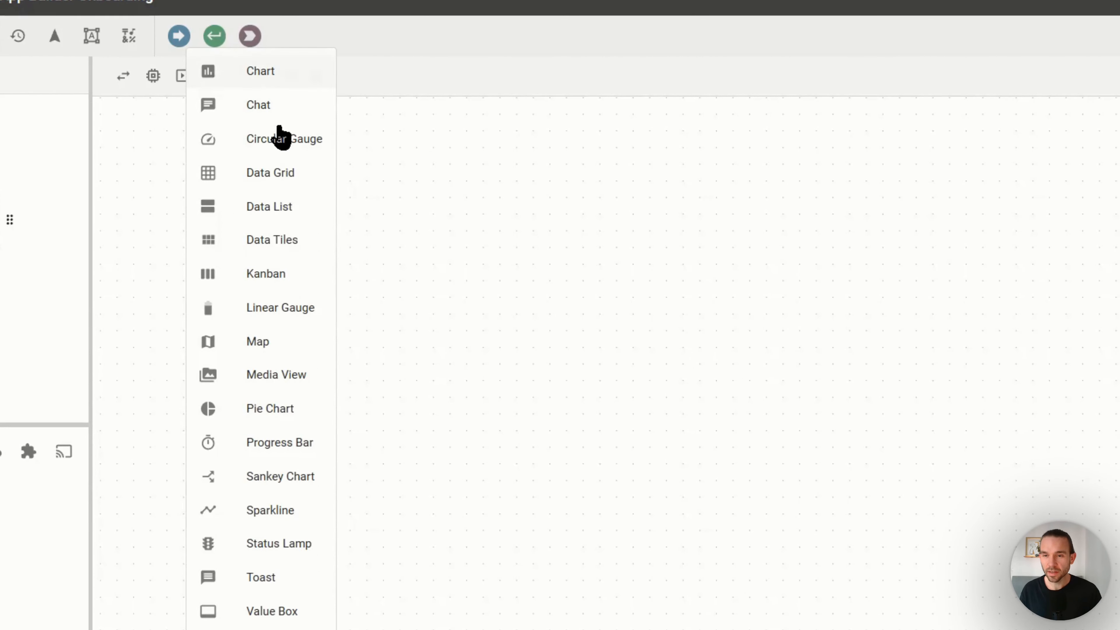
pyautogui.click(278, 544)
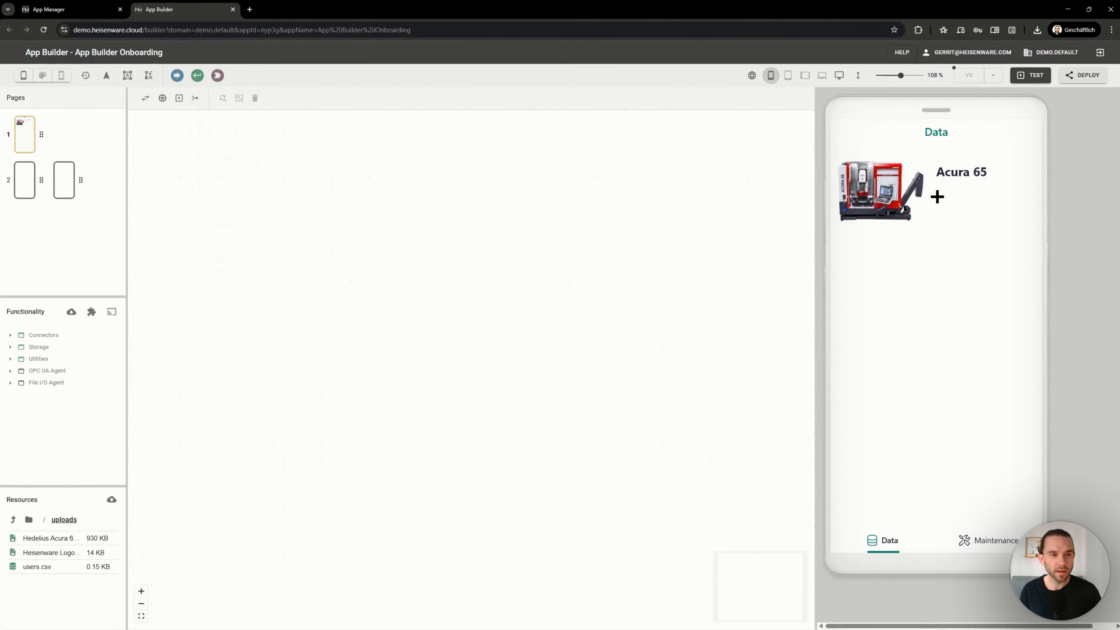
pyautogui.click(941, 200)
pyautogui.moveTo(951, 213); pyautogui.dragTo(963, 218)
pyautogui.click(901, 256)
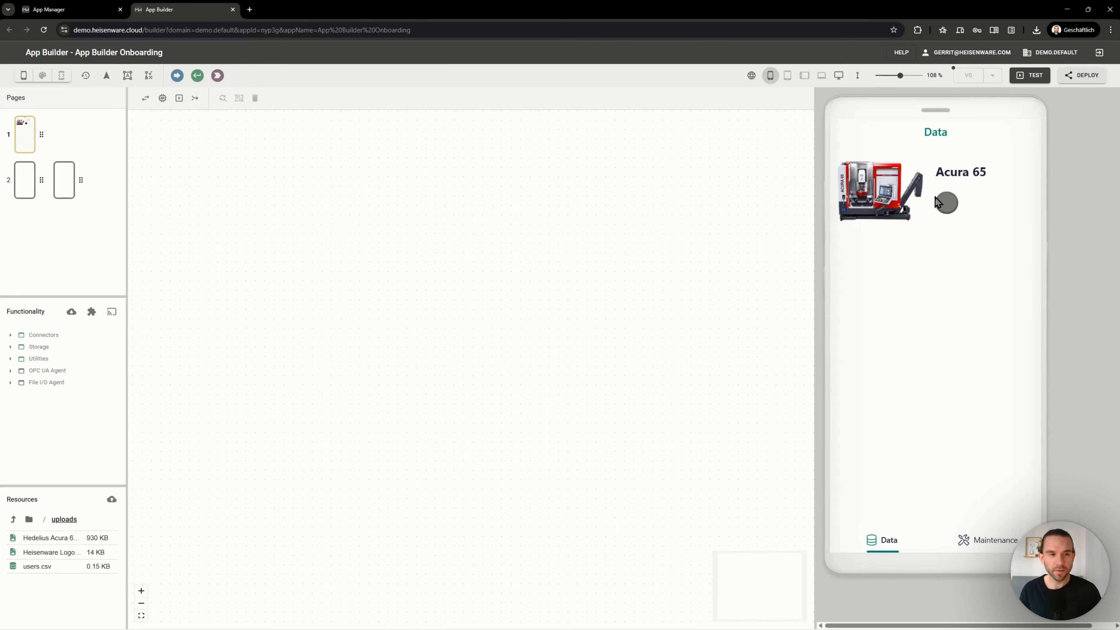
# Duplicate the "Acura 65" text element and place the copy beneath the machine image on the Data page
pyautogui.moveTo(964, 182); pyautogui.dragTo(873, 255)
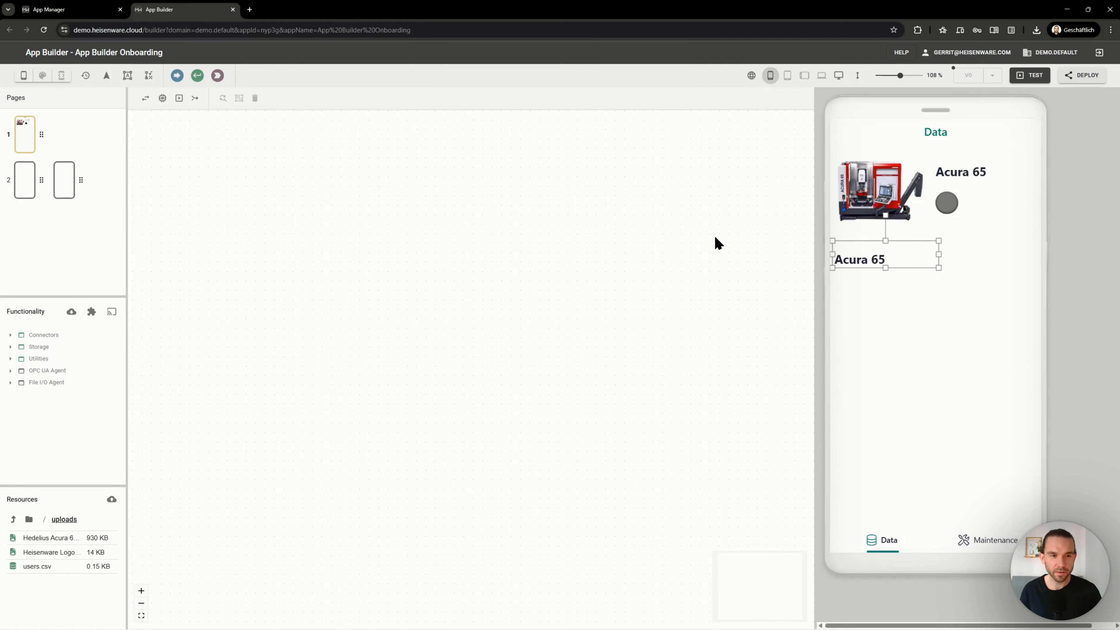
pyautogui.click(931, 308)
pyautogui.click(876, 265)
pyautogui.click(976, 176)
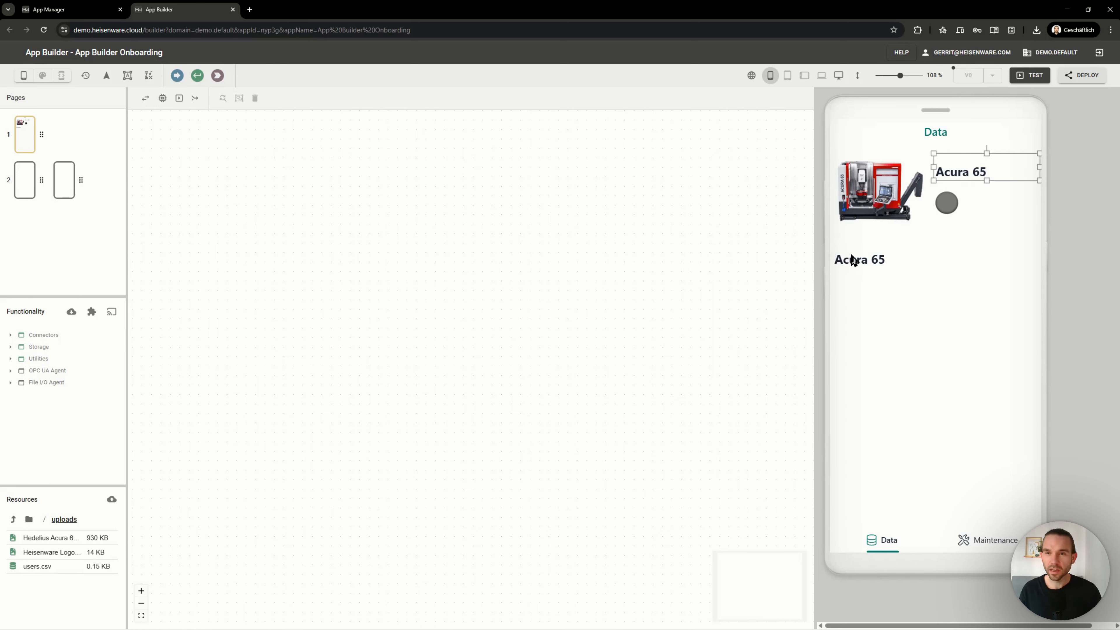
# Change the duplicated text element beneath the machine image to "Current Temperate" and set its font size to 14pt
pyautogui.doubleClick(851, 255)
pyautogui.click(852, 255)
pyautogui.click(892, 285)
pyautogui.hotkey('ctrl', 'a')
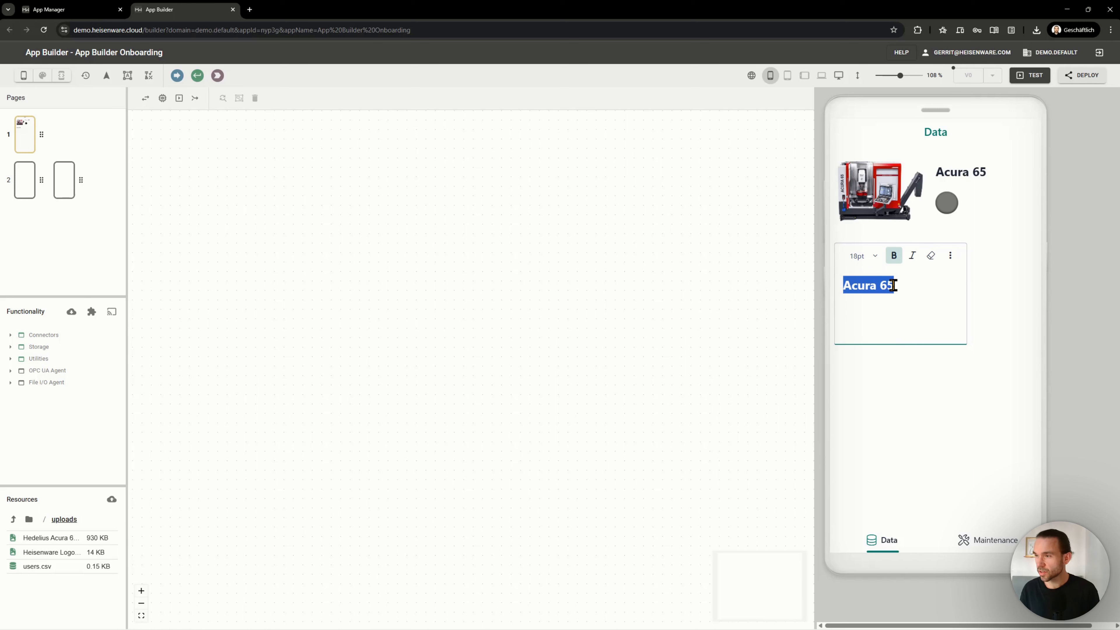
pyautogui.write('Current Temperate')
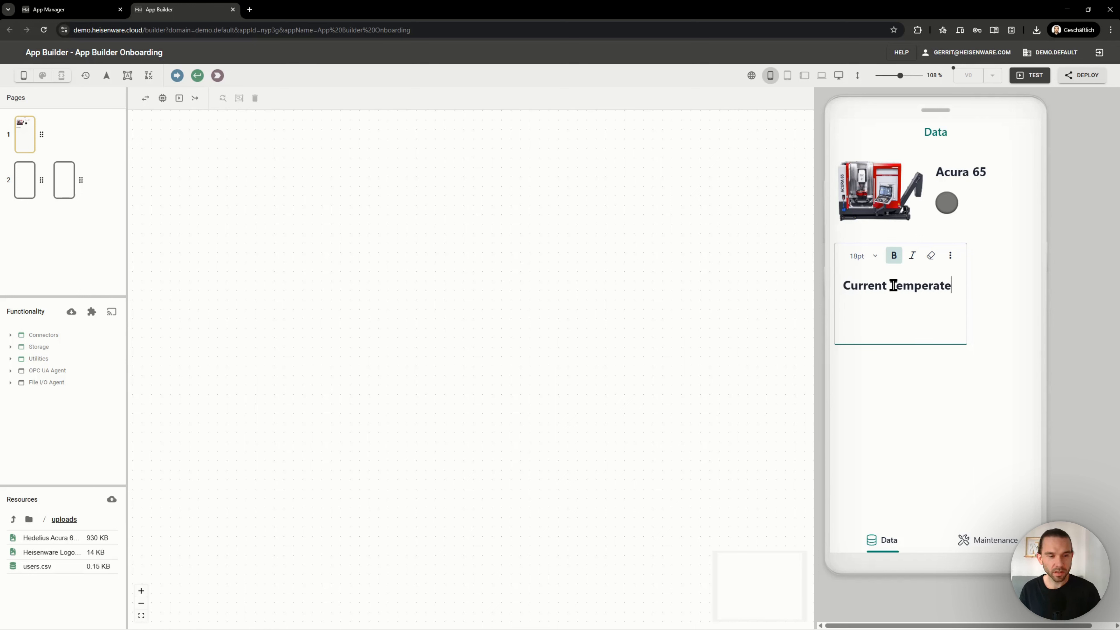
pyautogui.hotkey('ctrl', 'a')
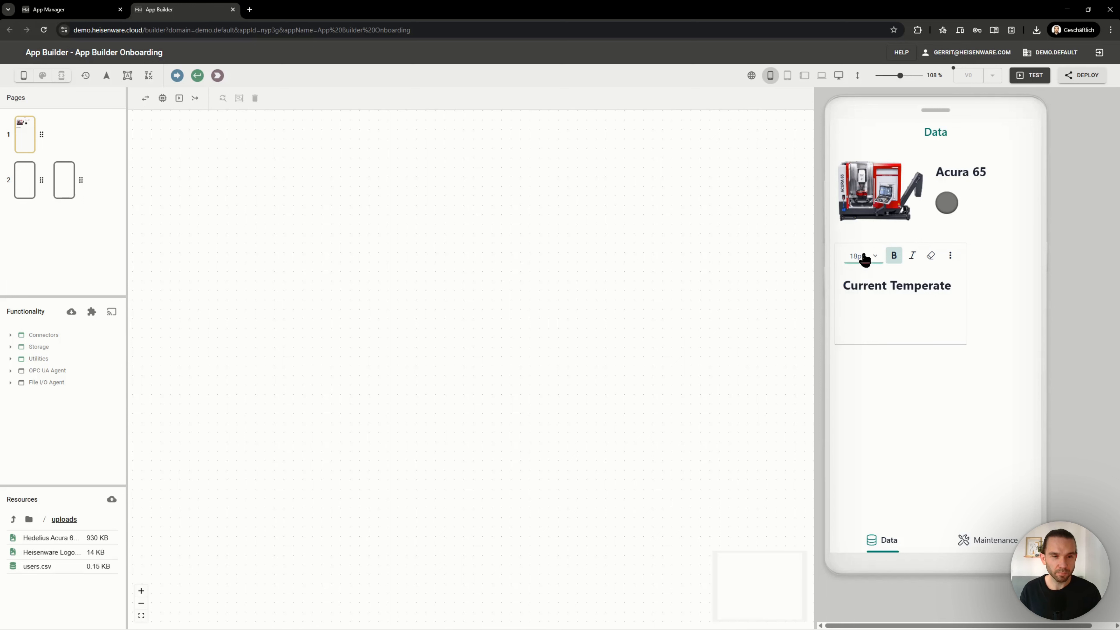
pyautogui.click(862, 256)
pyautogui.click(858, 310)
pyautogui.click(925, 380)
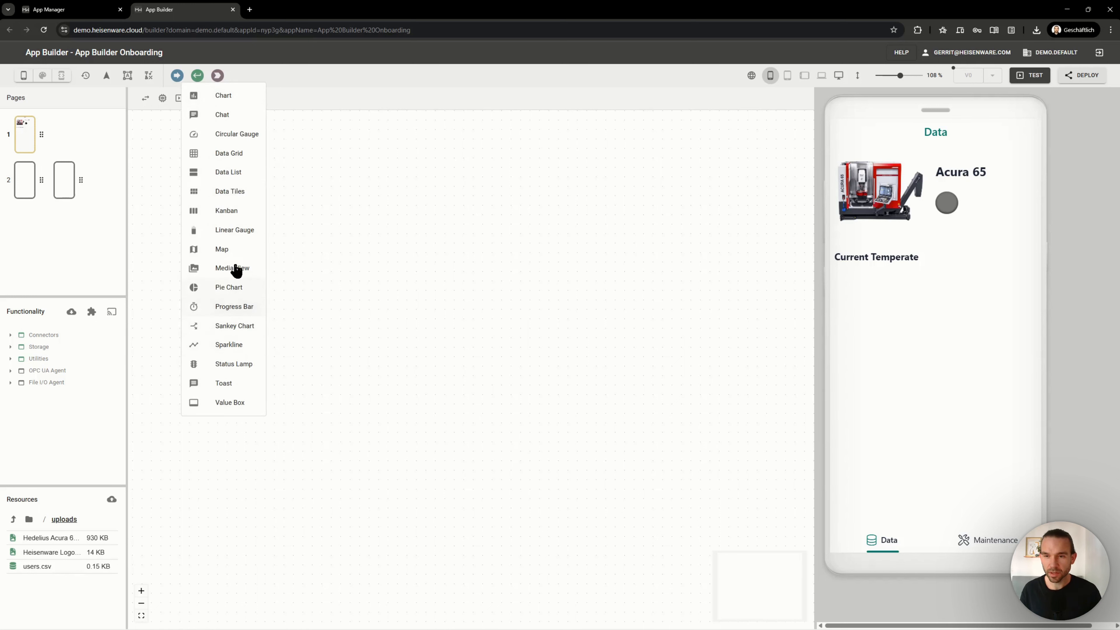
# Add a Circular Gauge directly beneath the "Current Temperate" heading, with full width for mobile and tile view turned off
pyautogui.click(237, 132)
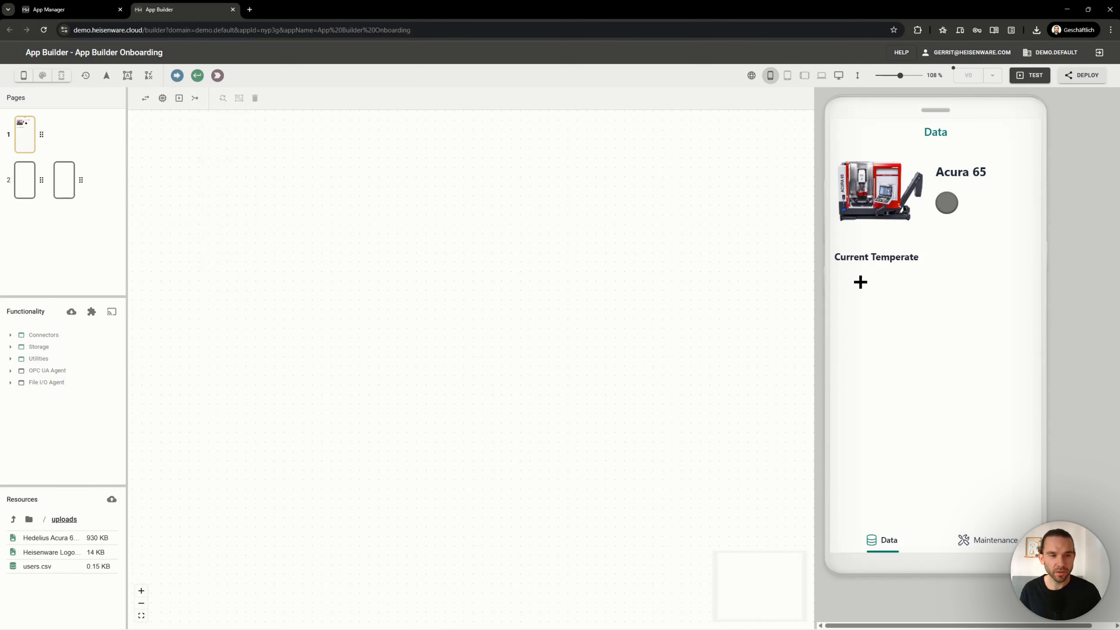
pyautogui.click(840, 281)
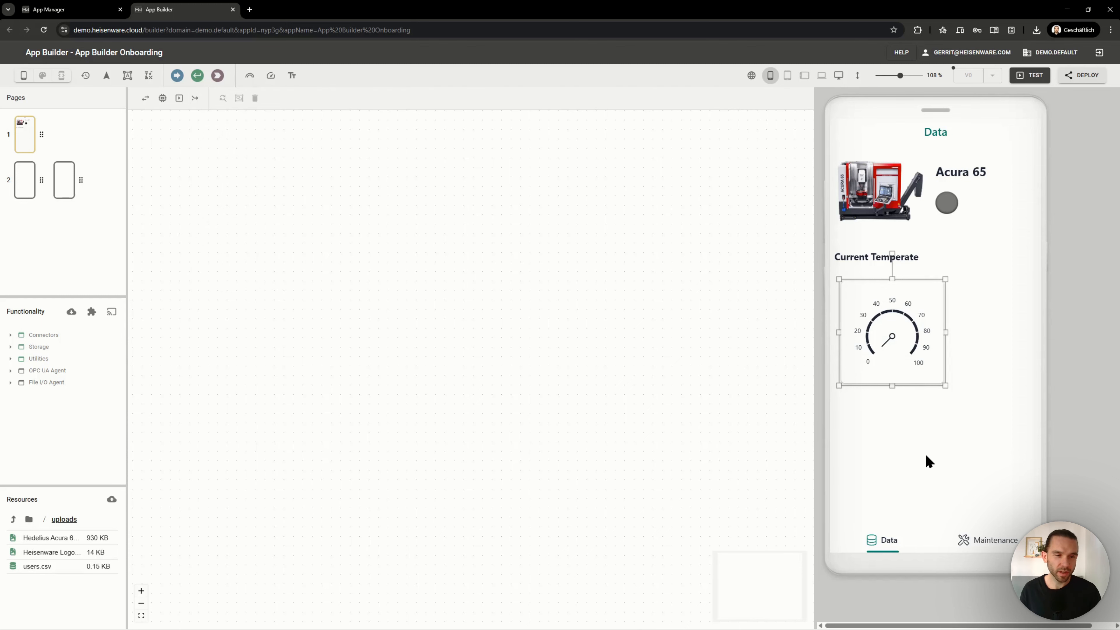
pyautogui.rightClick(911, 372)
pyautogui.rightClick(872, 348)
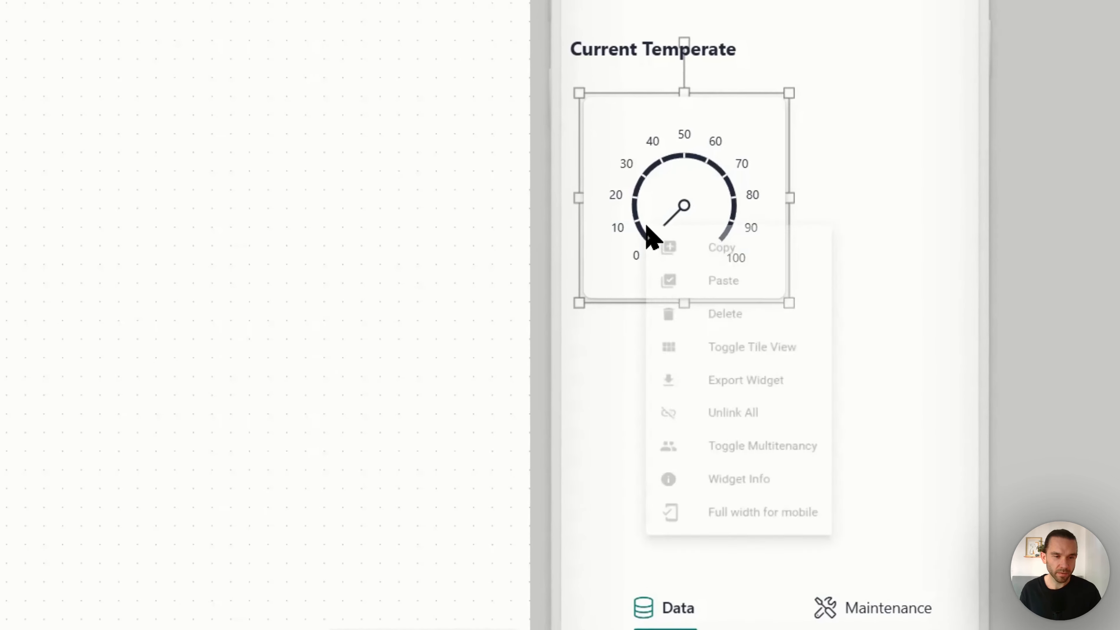
pyautogui.click(759, 555)
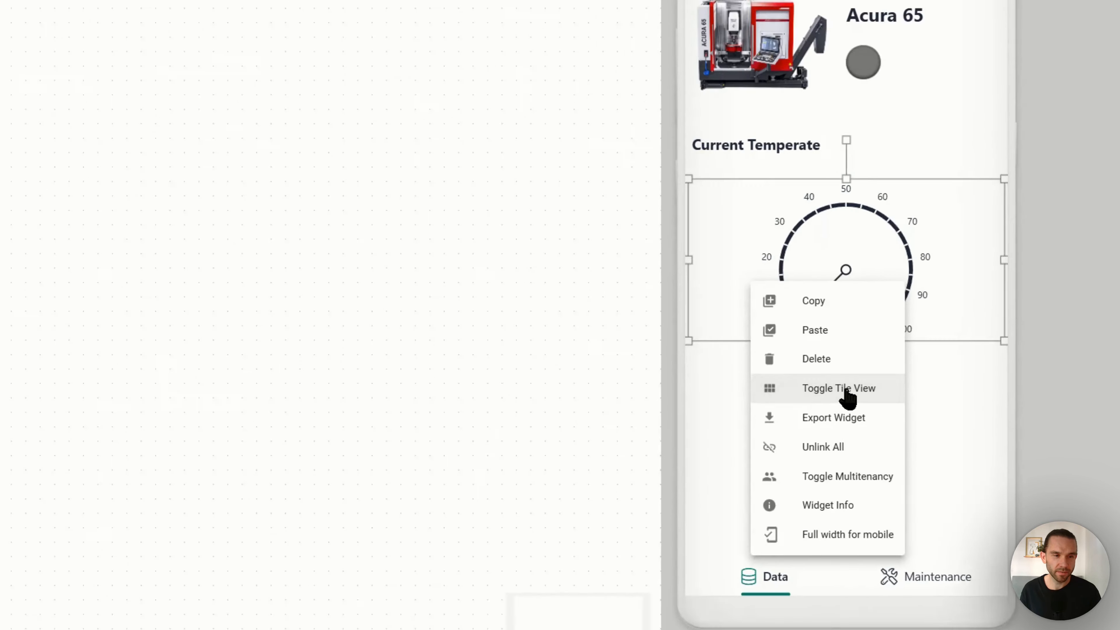
pyautogui.click(939, 376)
pyautogui.moveTo(883, 301); pyautogui.dragTo(877, 281)
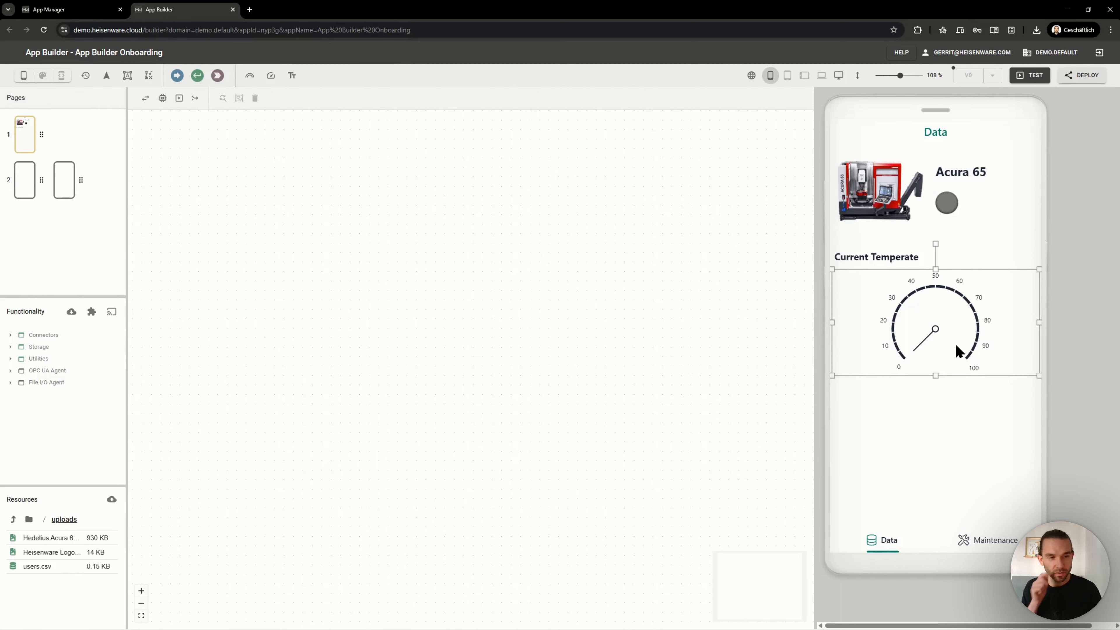
# Duplicate the "Current Temperate" heading, place the copy beneath the gauge and change its text to "Temperature History"
pyautogui.click(892, 259)
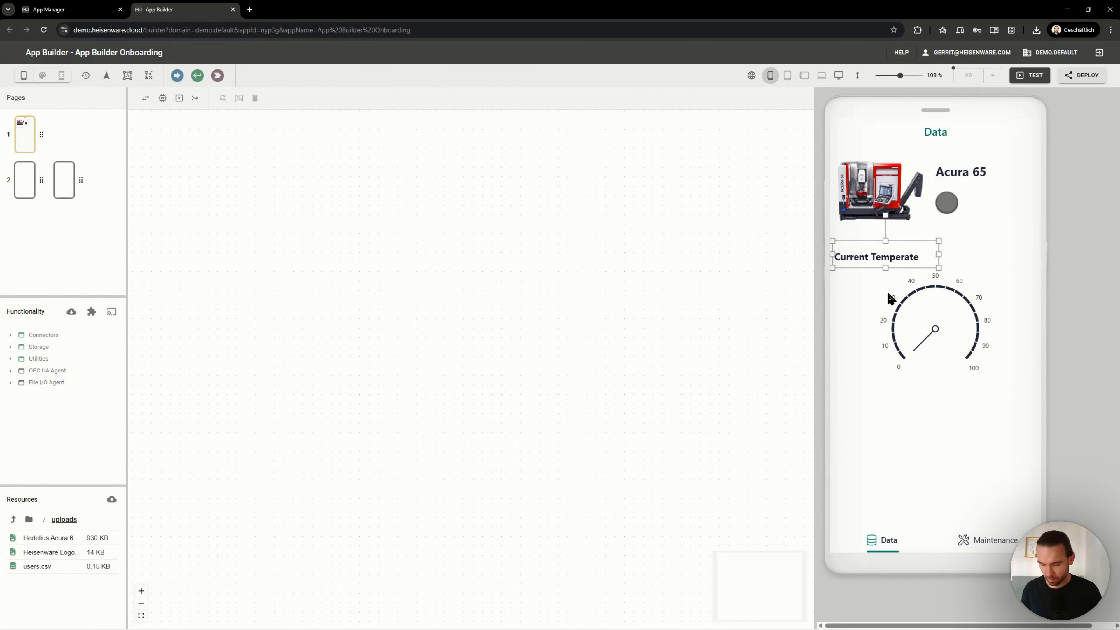
pyautogui.hotkey('ctrl', 'c')
pyautogui.hotkey('ctrl', 'v')
pyautogui.moveTo(890, 267); pyautogui.dragTo(882, 397)
pyautogui.doubleClick(883, 397)
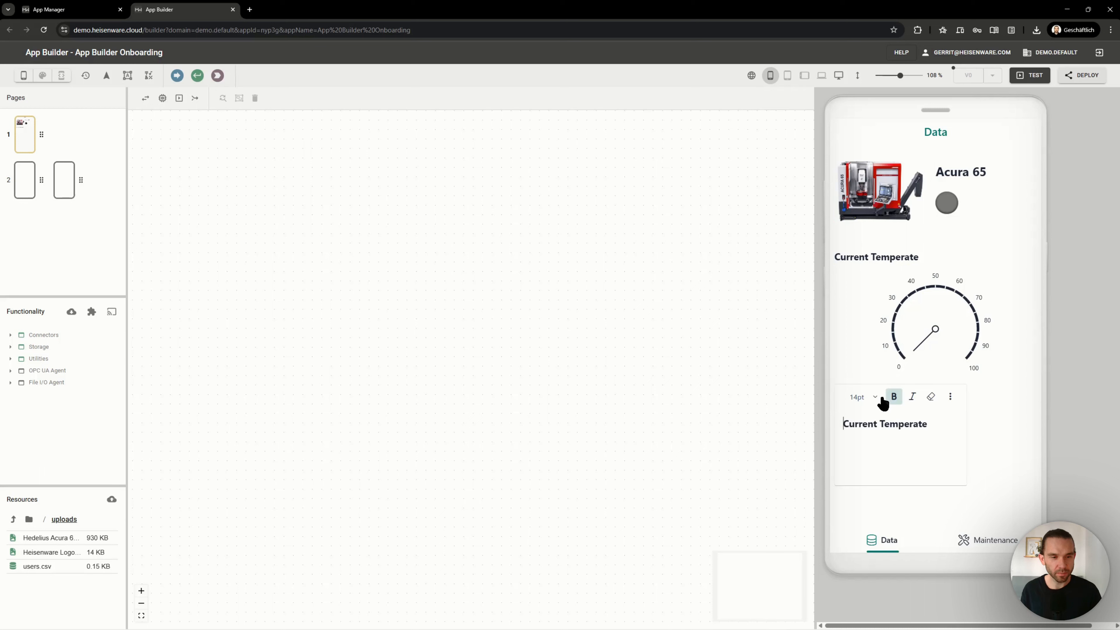
pyautogui.tripleClick(879, 424)
pyautogui.write('Tempera')
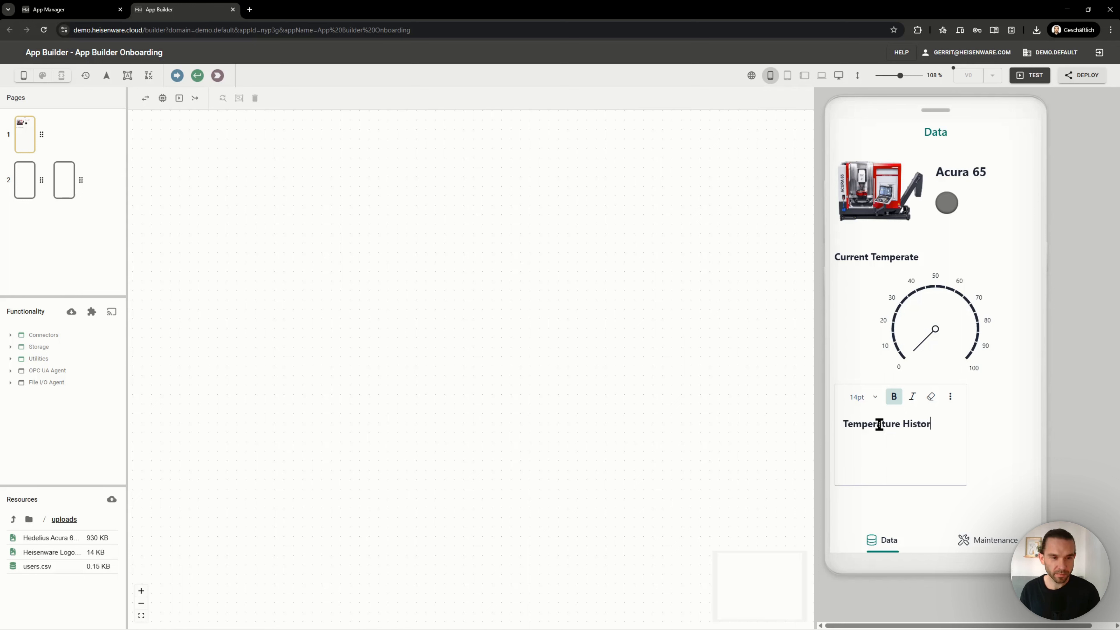
pyautogui.click(975, 426)
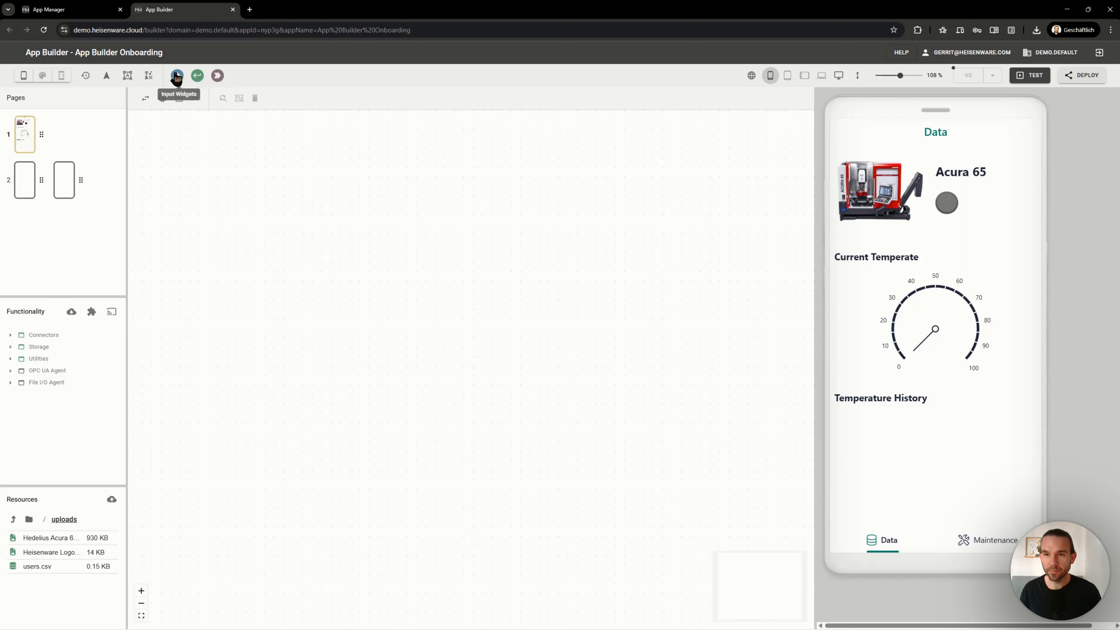
# Add a form widget beneath the "Temperature History" heading, with full width for mobile, tile view off and reduced height
pyautogui.click(218, 76)
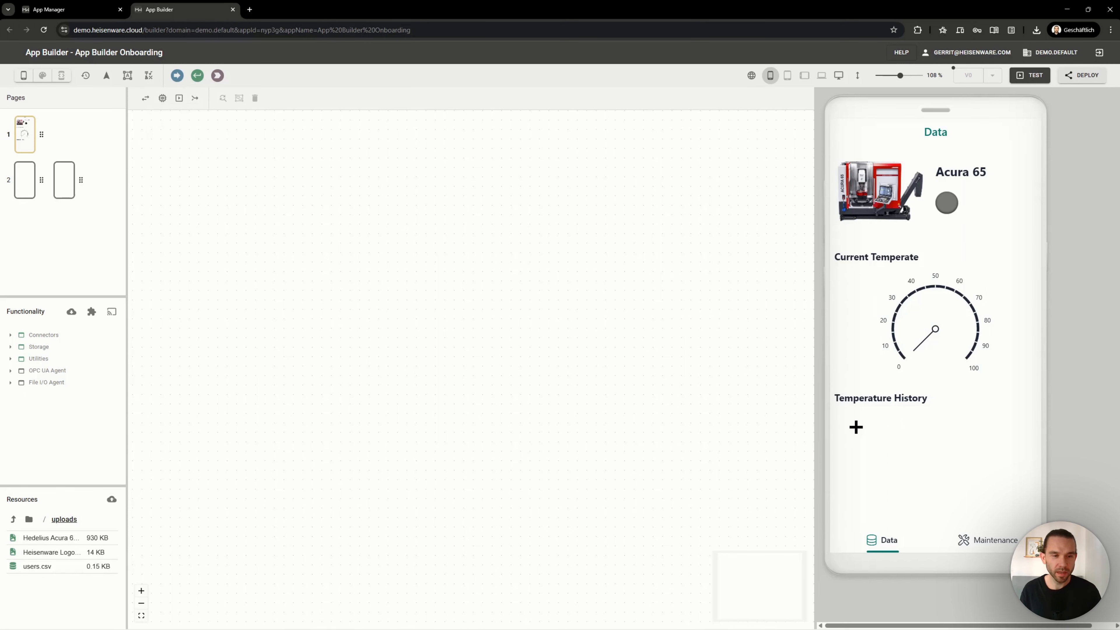
pyautogui.click(904, 442)
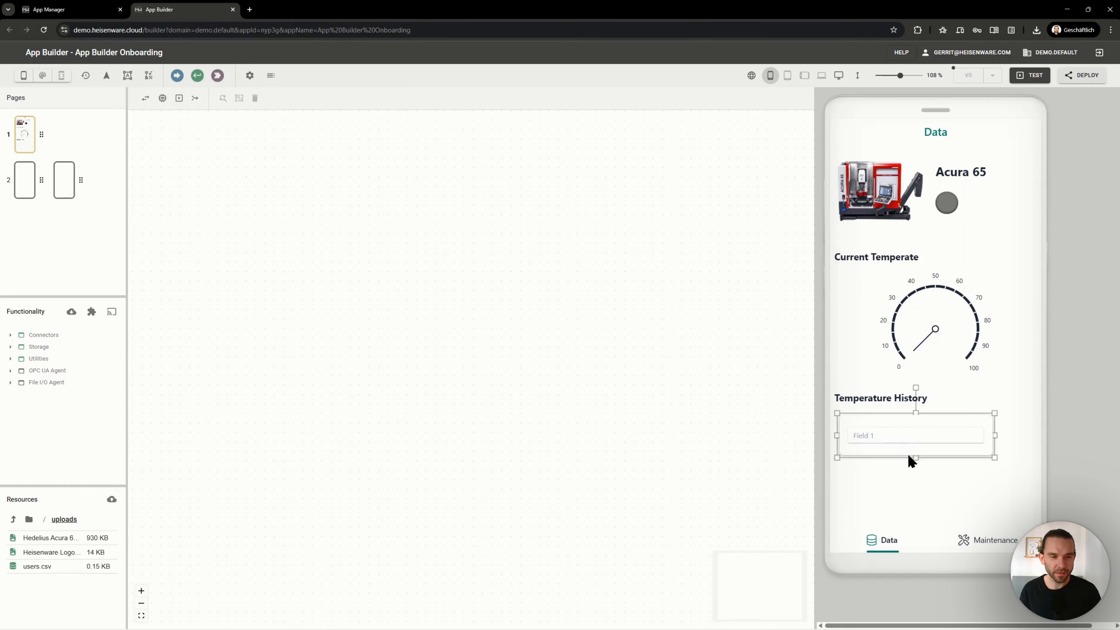
pyautogui.rightClick(911, 446)
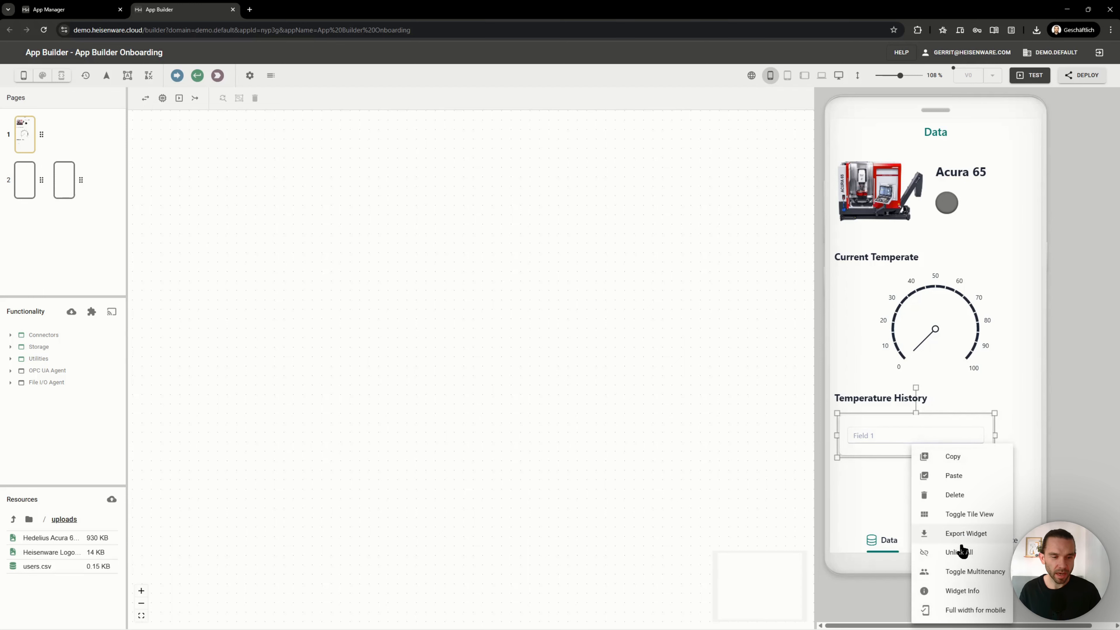
pyautogui.click(968, 611)
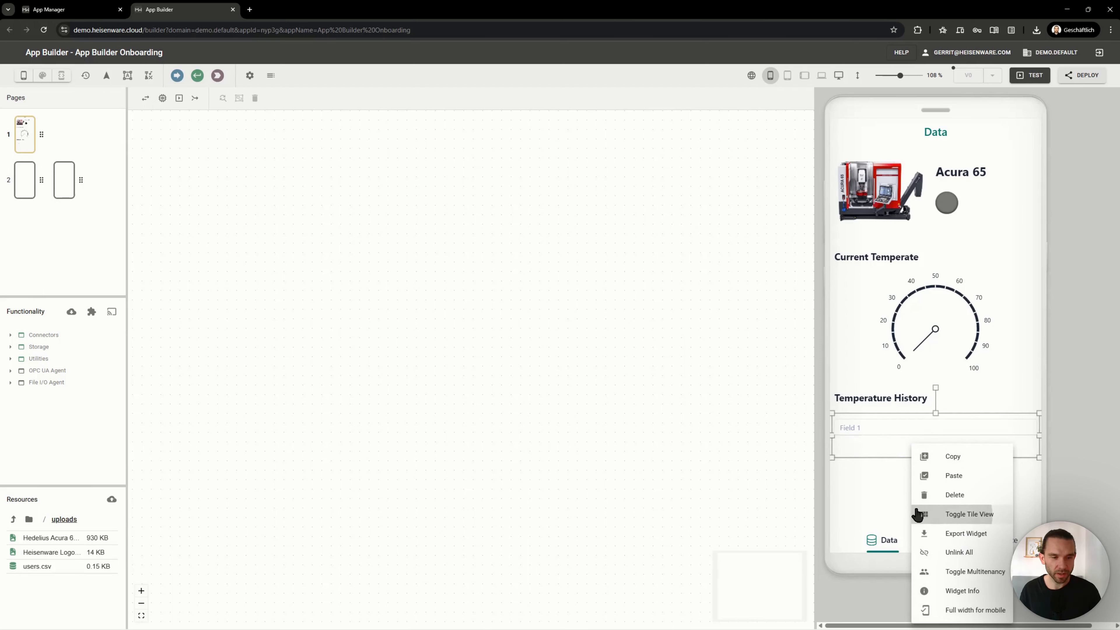
pyautogui.click(878, 466)
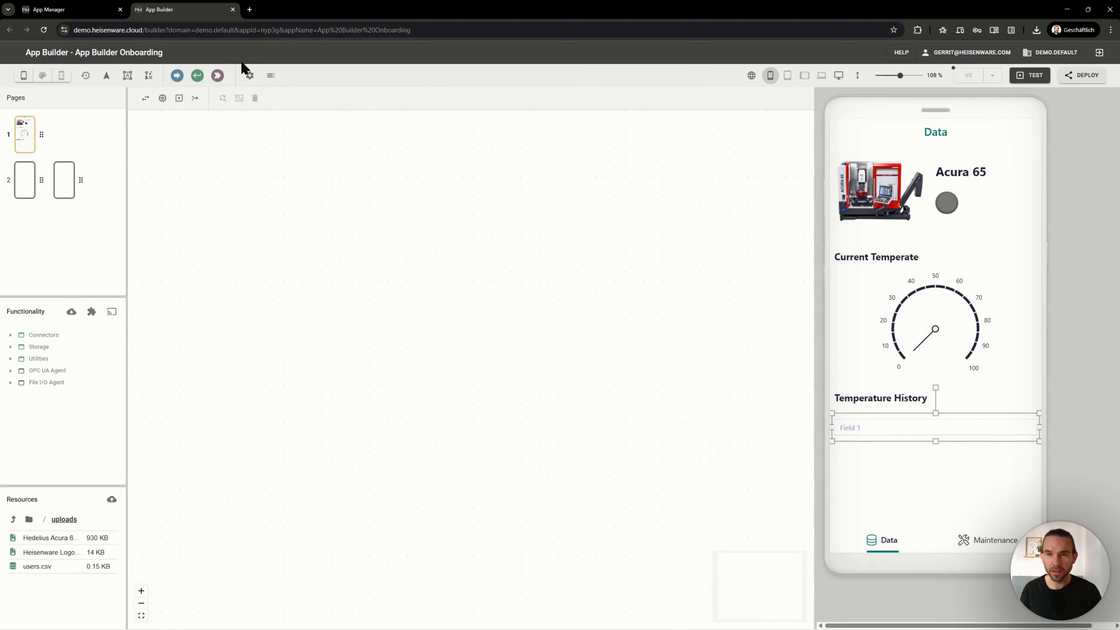
# Name the form's only field "range"
pyautogui.click(271, 75)
pyautogui.doubleClick(295, 181)
pyautogui.write('range')
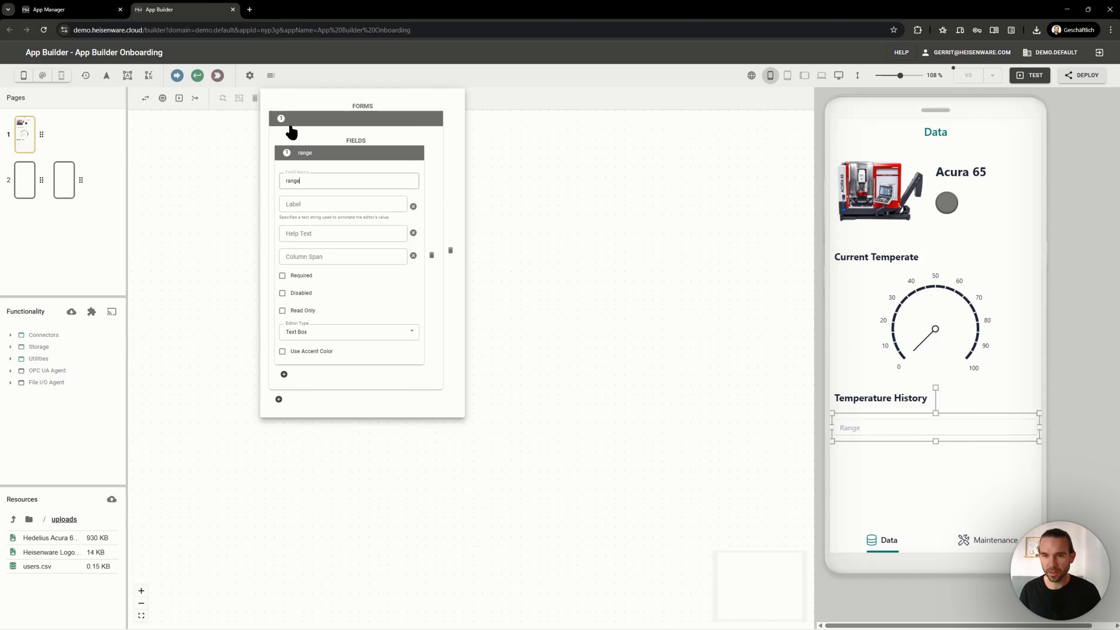
pyautogui.click(862, 421)
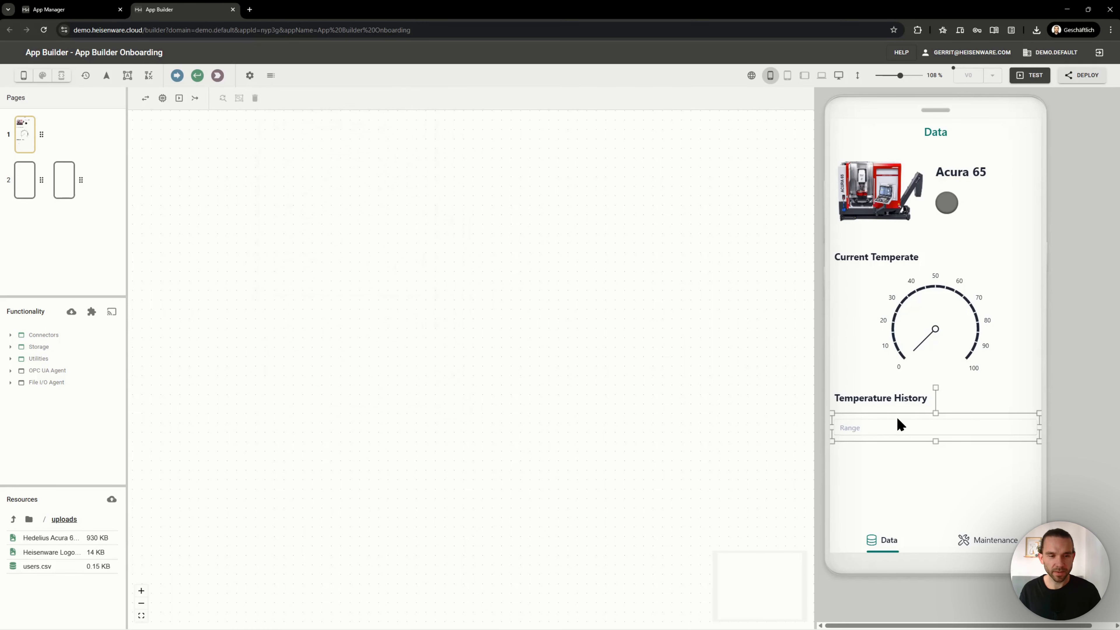
pyautogui.click(922, 358)
pyautogui.click(913, 430)
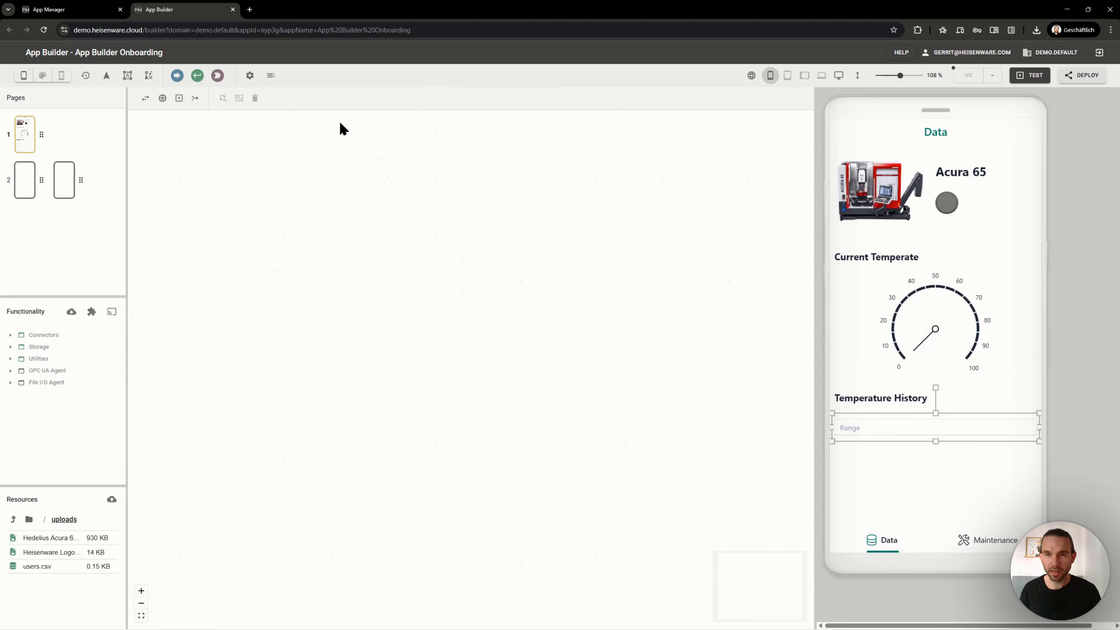
# Change the range field's editor type to Select Box
pyautogui.click(250, 76)
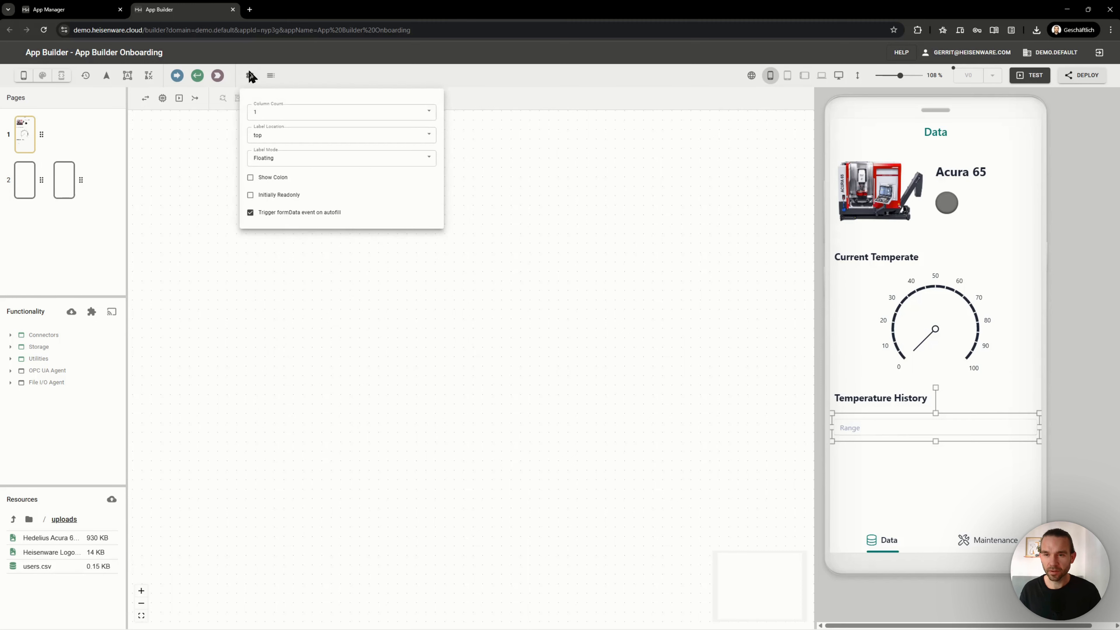
pyautogui.click(271, 75)
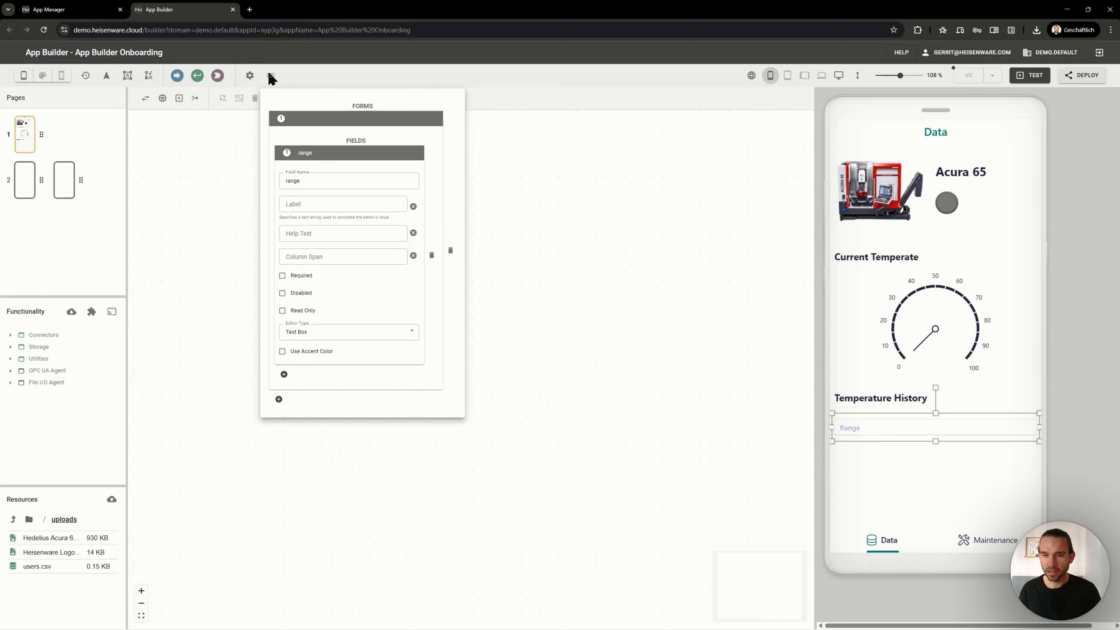
pyautogui.click(335, 340)
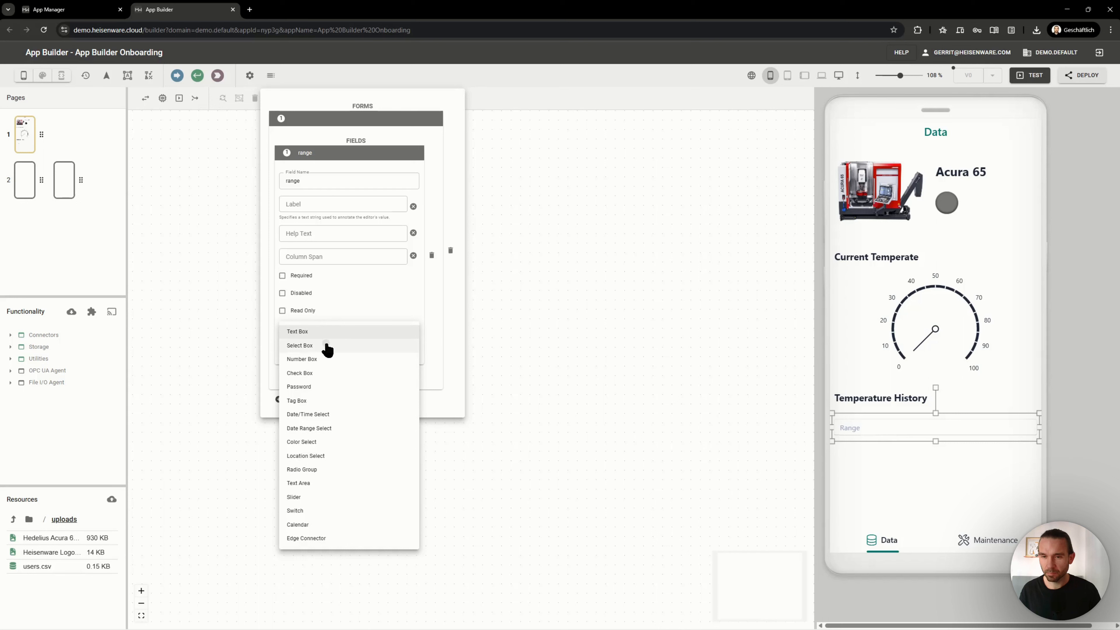
pyautogui.click(326, 345)
# Enter the range field's options as "last 5 minutes,last 10 minutes,last 30 minutes,last hour"
pyautogui.click(321, 354)
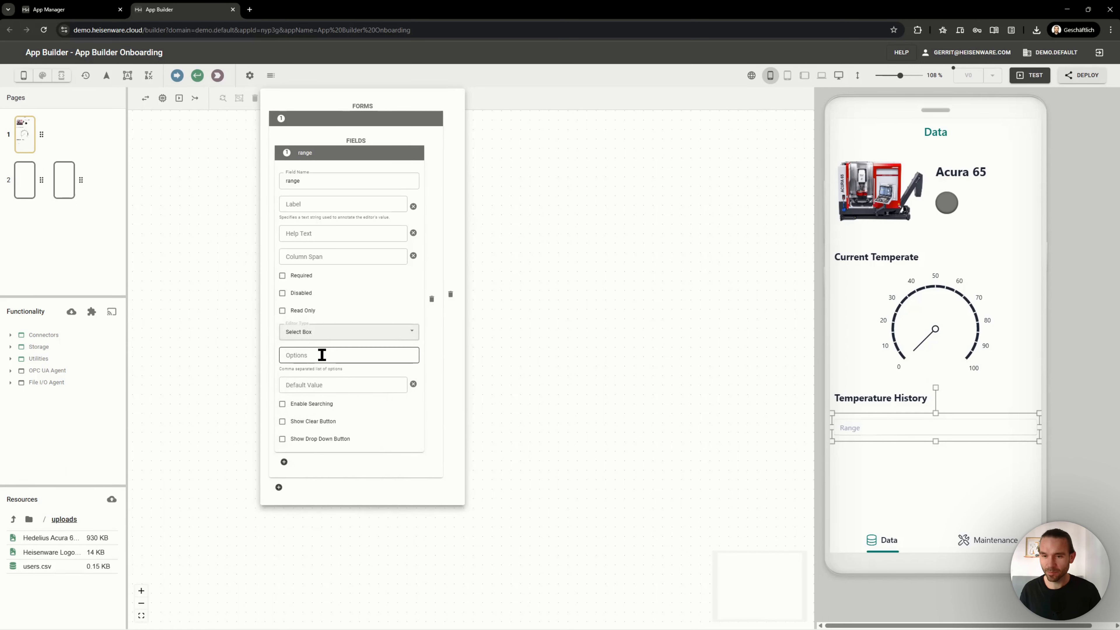
pyautogui.write('last')
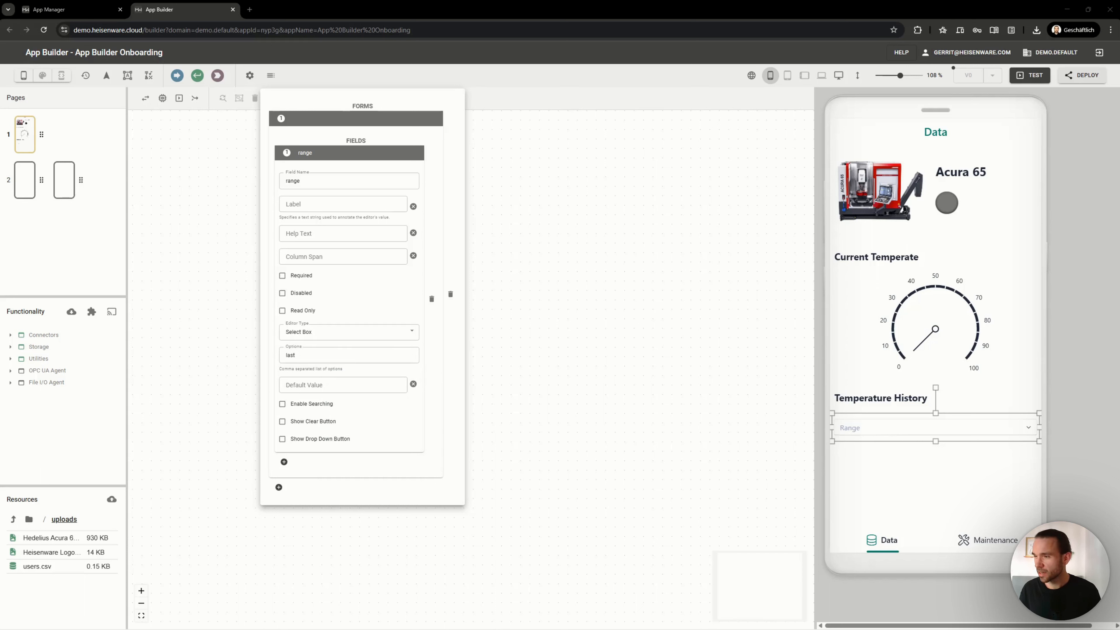
pyautogui.click(303, 353)
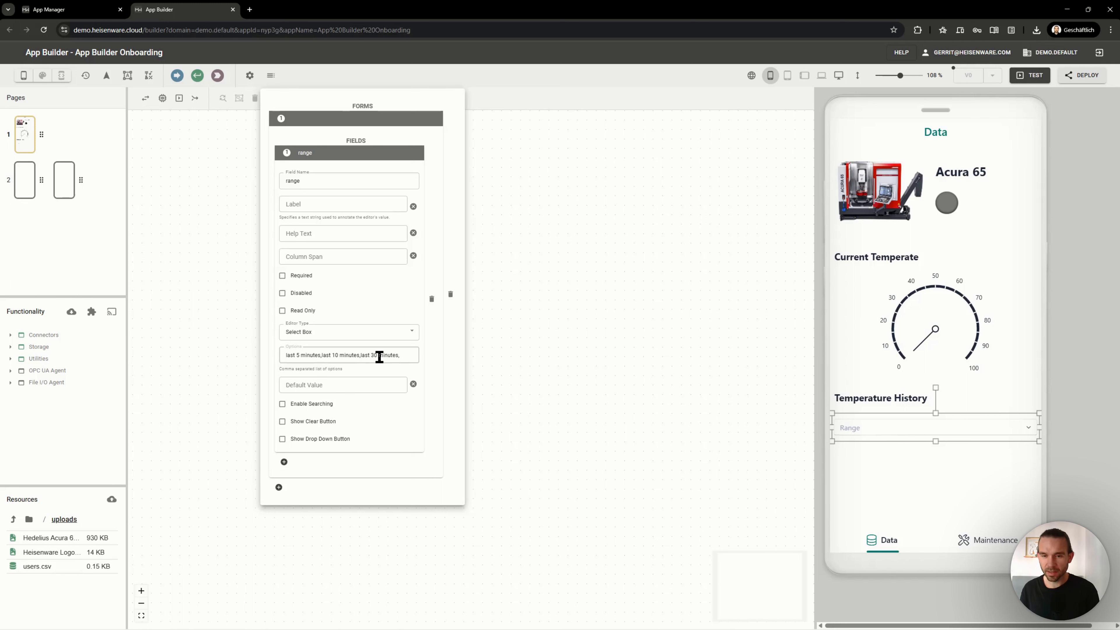
pyautogui.write('hour')
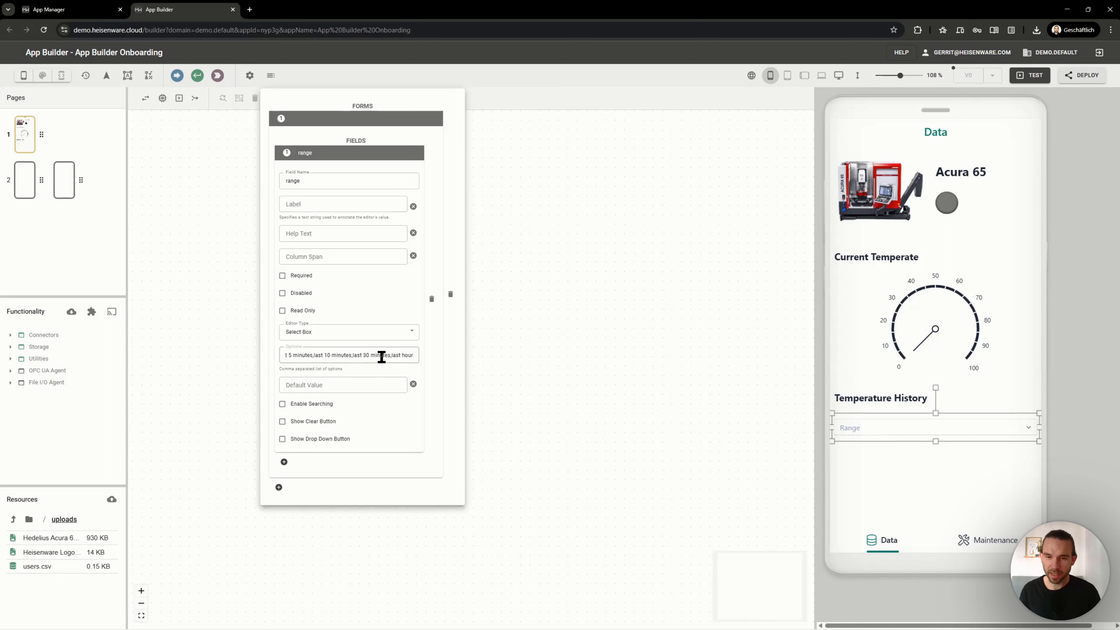
pyautogui.click(395, 367)
pyautogui.click(896, 461)
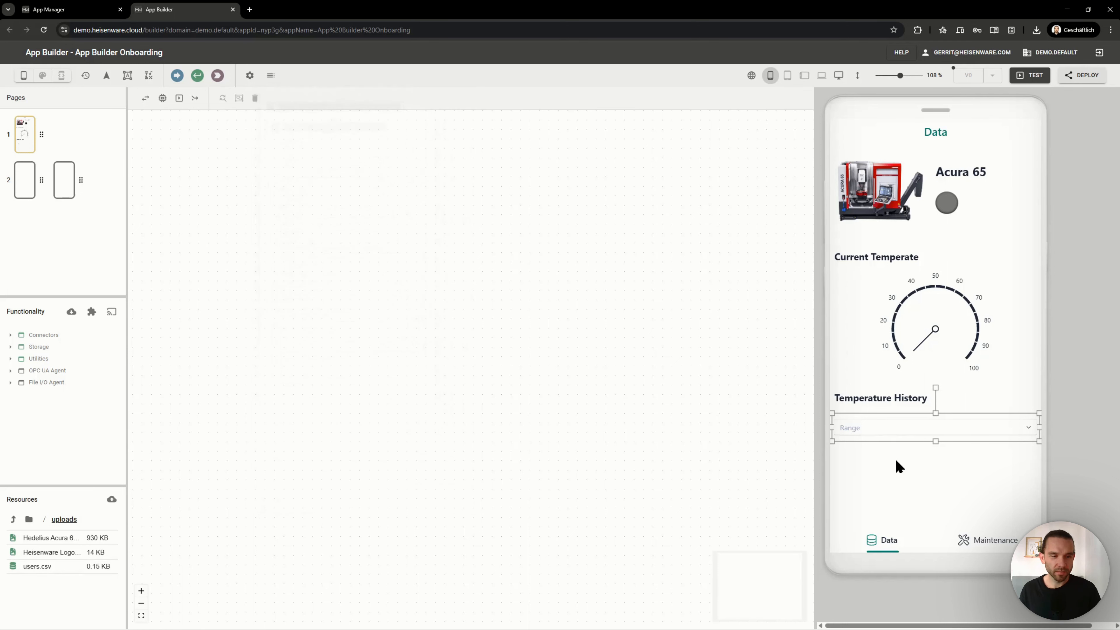
# Extend the Data page's height to 2x and bring the free area beneath the range selector into view
pyautogui.click(858, 78)
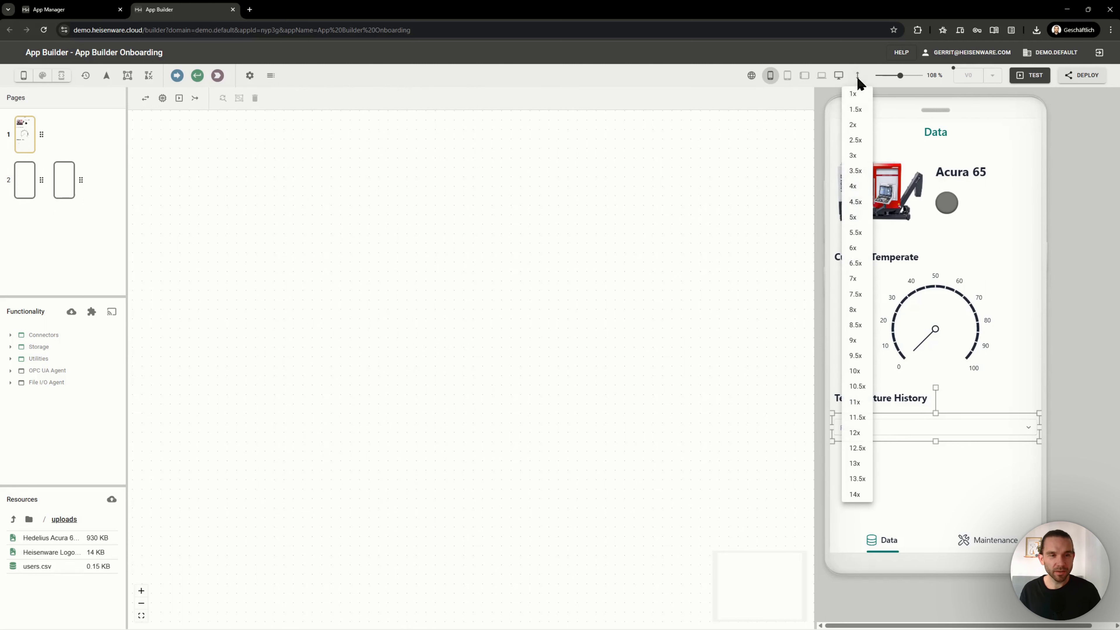
pyautogui.click(857, 125)
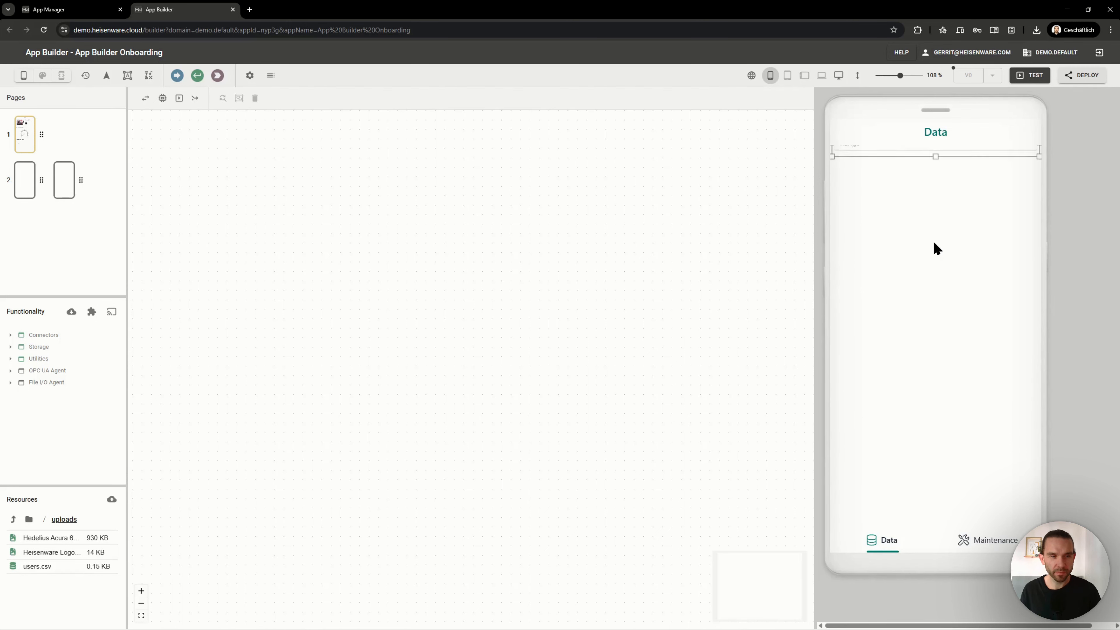
pyautogui.scroll(-5, 948, 450)
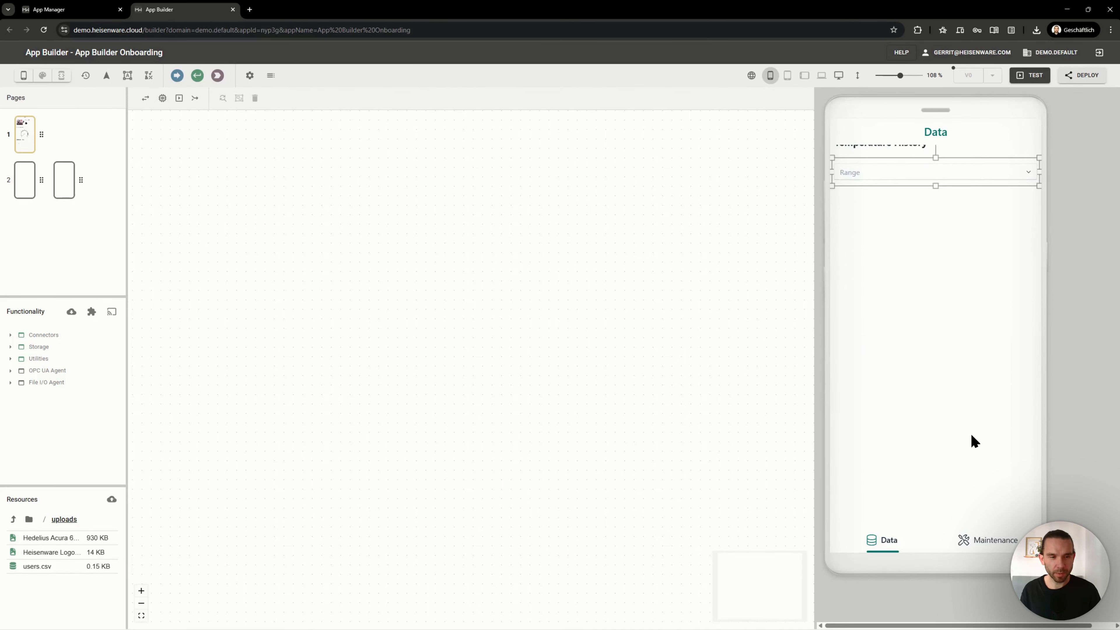
pyautogui.scroll(3, 912, 342)
pyautogui.scroll(-1, 910, 340)
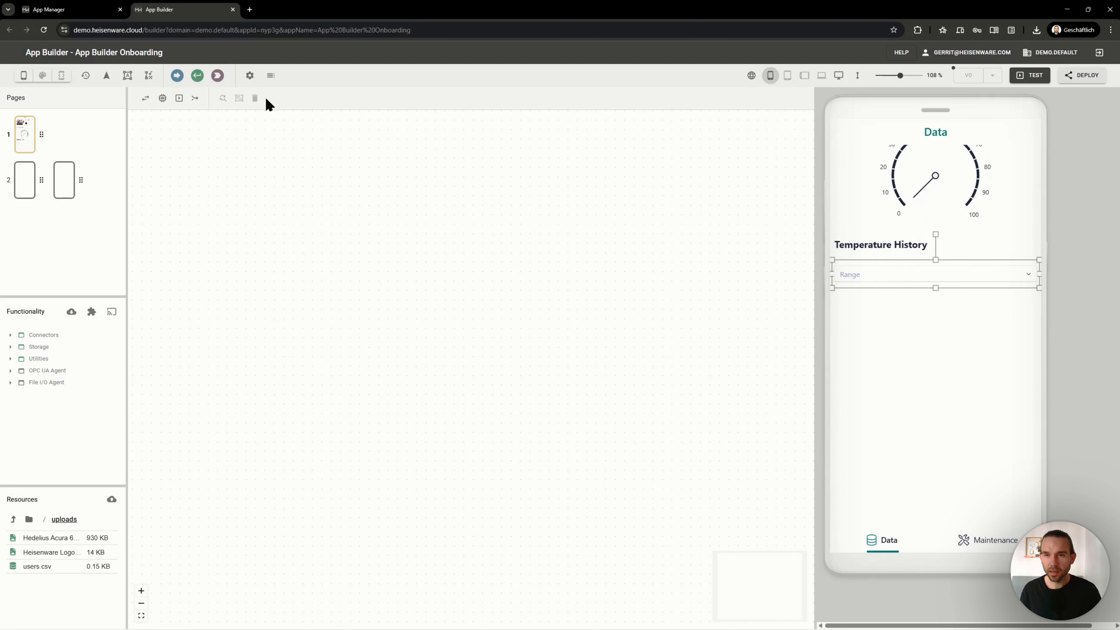
# Place a chart widget across the page beneath the range selector and toggle its tile view
pyautogui.click(217, 75)
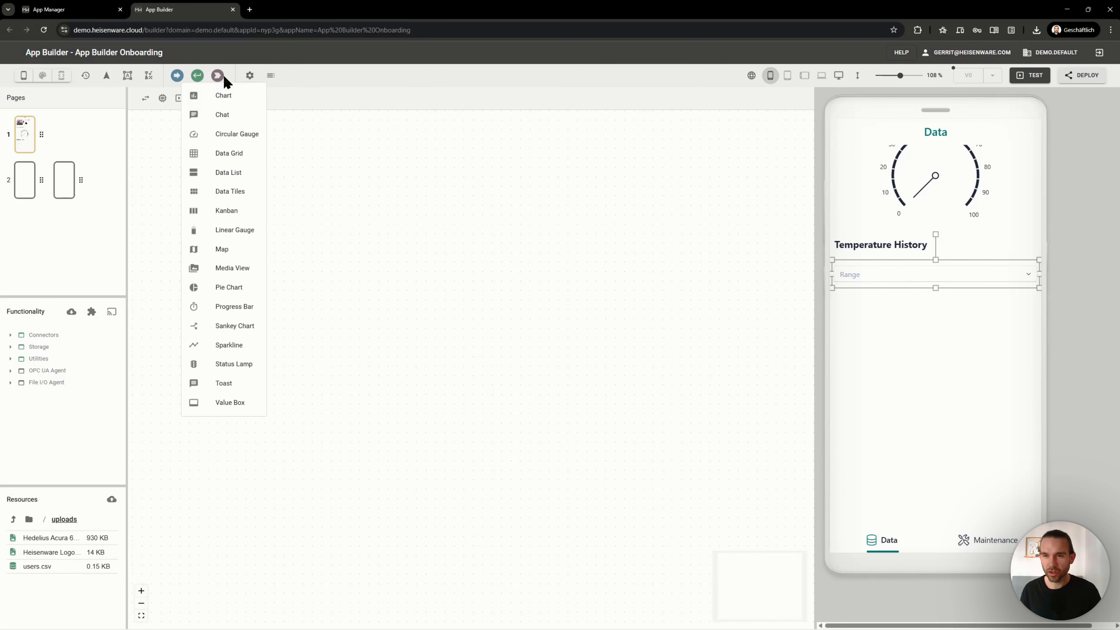
pyautogui.click(230, 98)
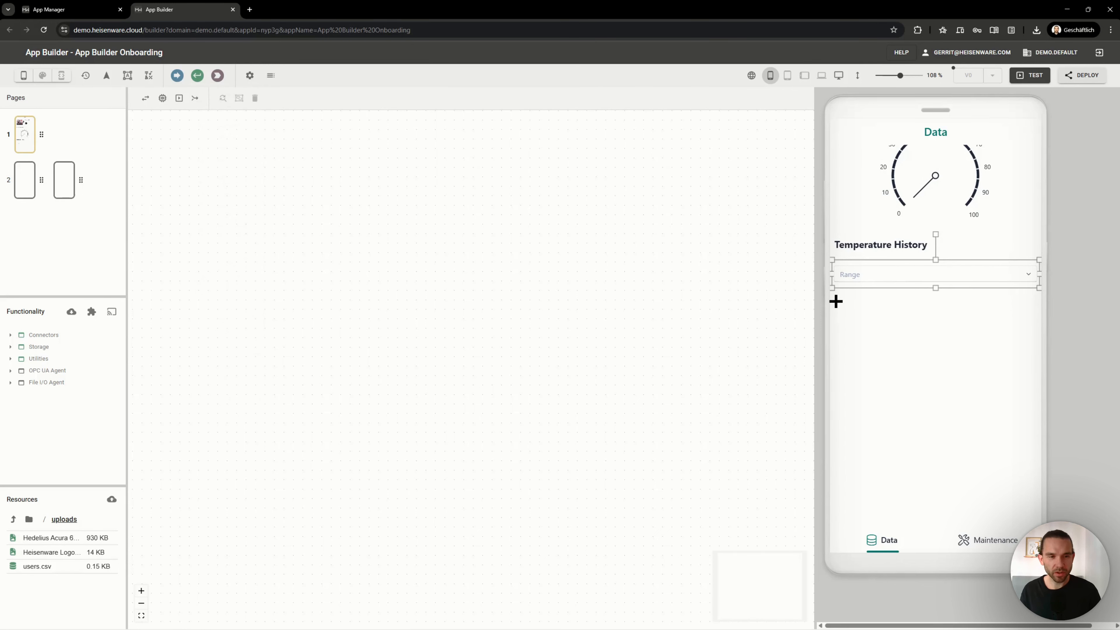
pyautogui.moveTo(836, 302); pyautogui.dragTo(942, 351)
pyautogui.rightClick(923, 331)
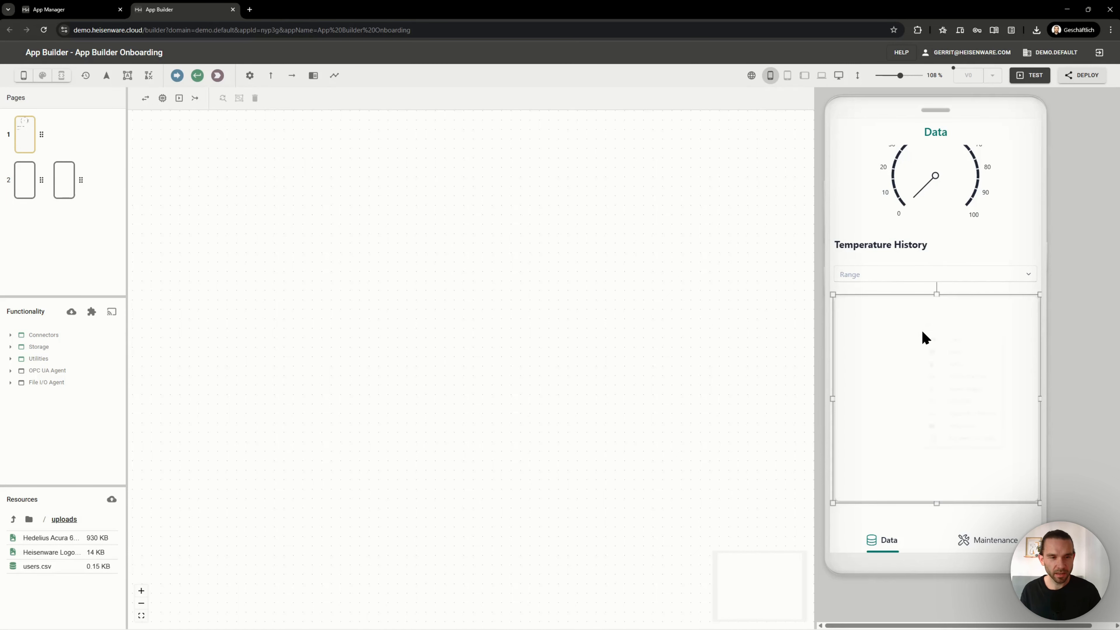
pyautogui.click(965, 407)
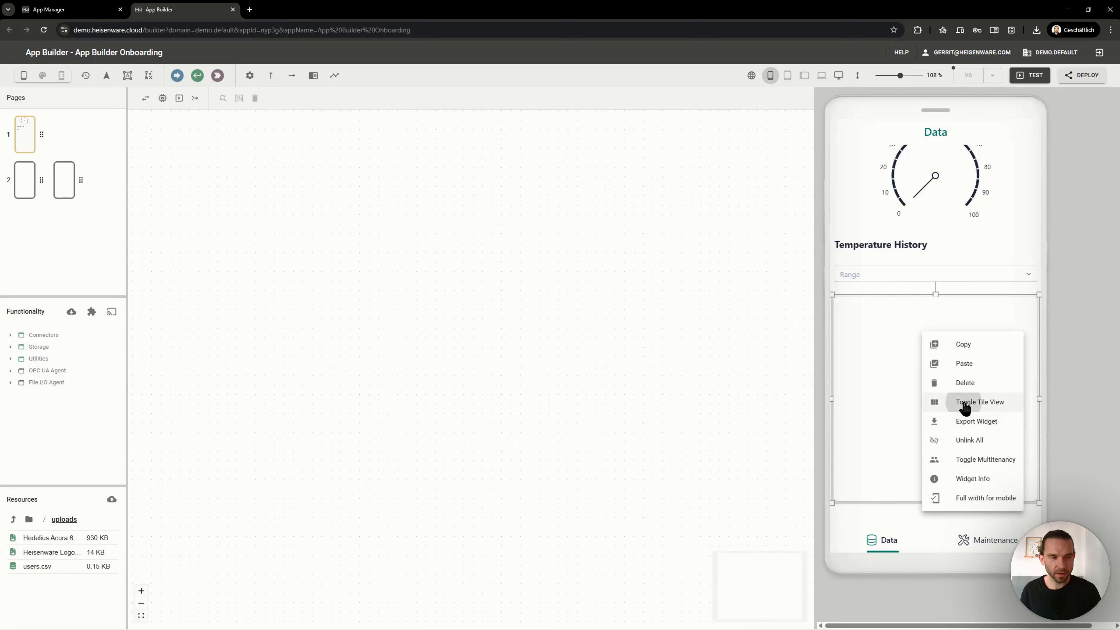
pyautogui.click(888, 500)
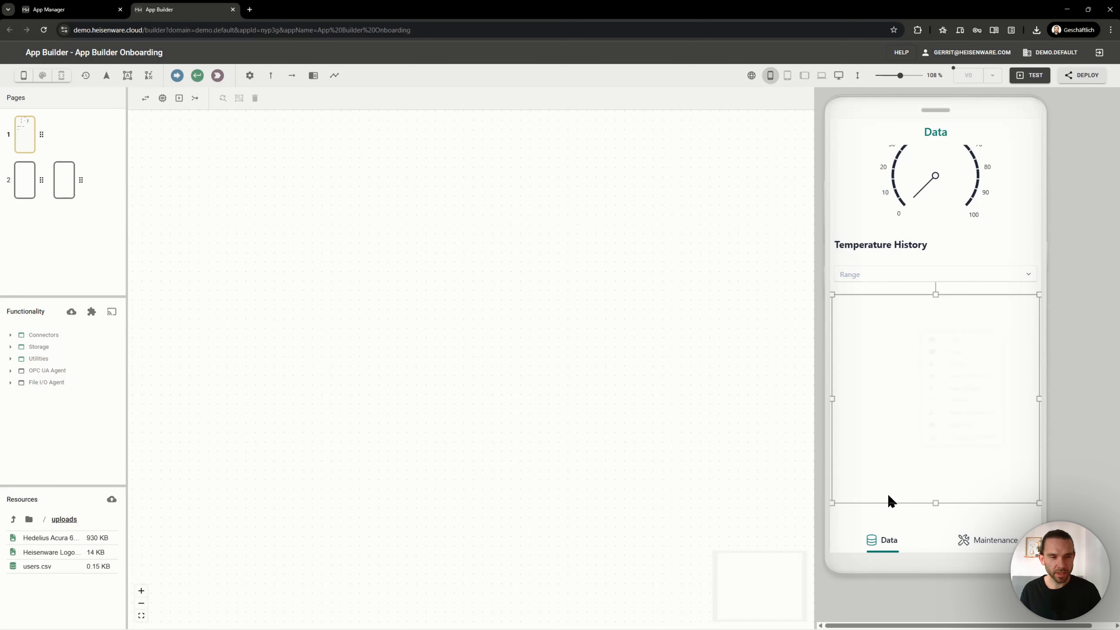
# Set the start value of the circular temperature gauge's scale to 70
pyautogui.scroll(3, 930, 390)
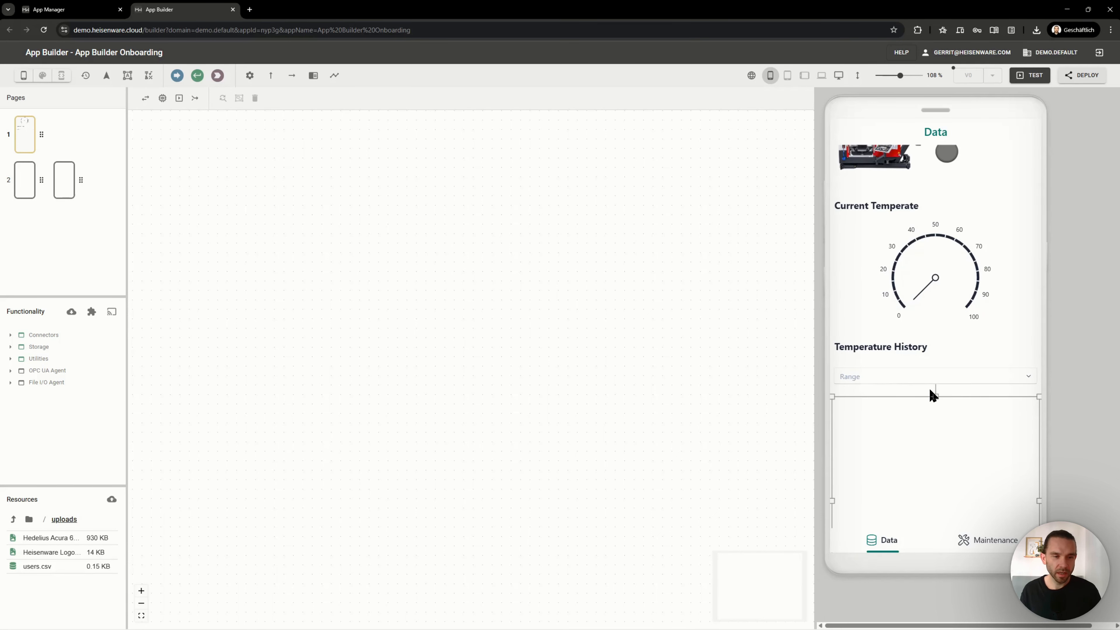
pyautogui.scroll(-8, 930, 390)
pyautogui.scroll(9, 933, 393)
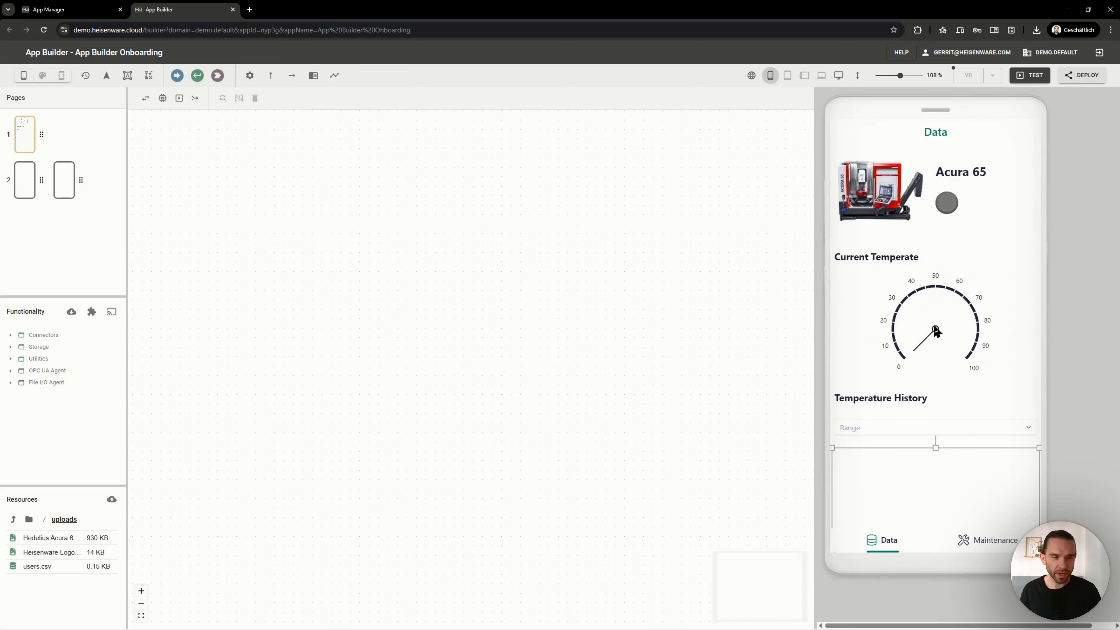
pyautogui.click(935, 332)
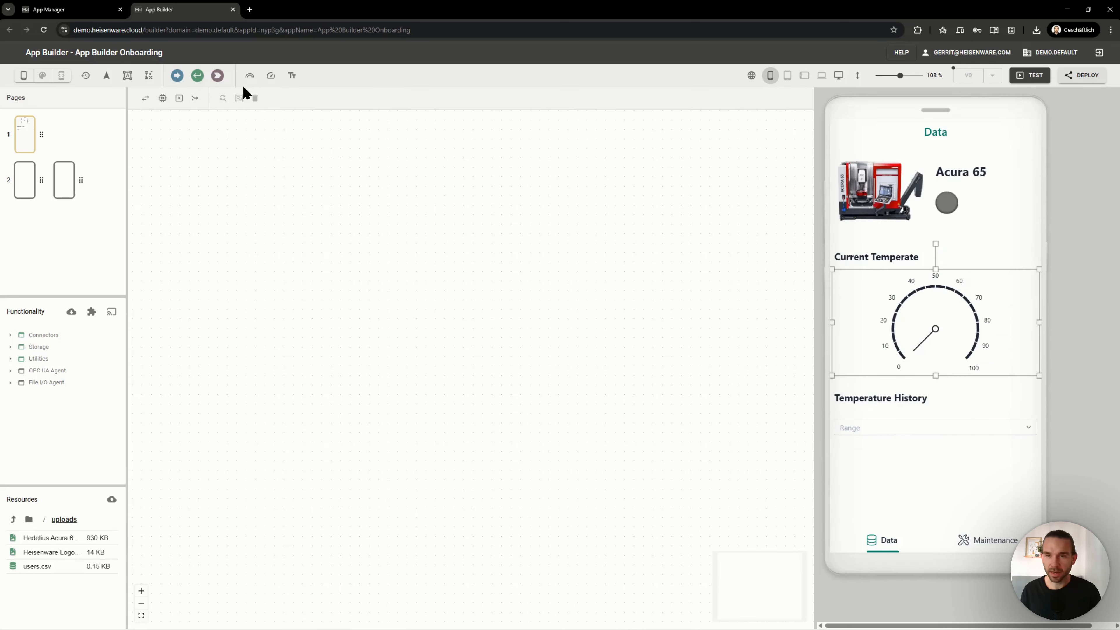
pyautogui.click(292, 75)
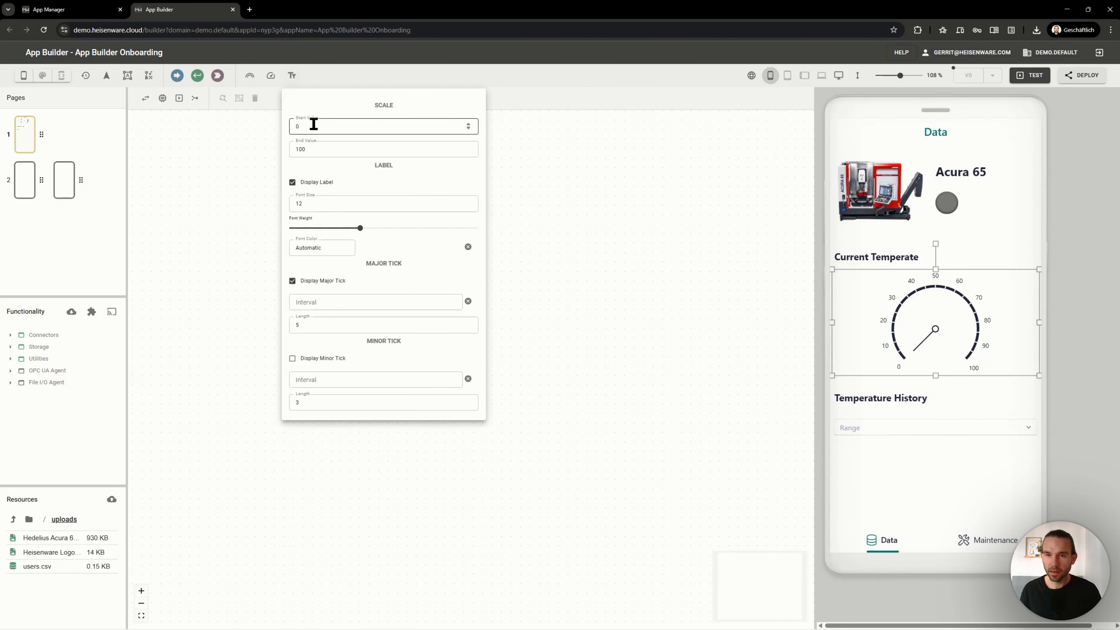
pyautogui.doubleClick(314, 124)
pyautogui.write('70')
pyautogui.press('Tab')
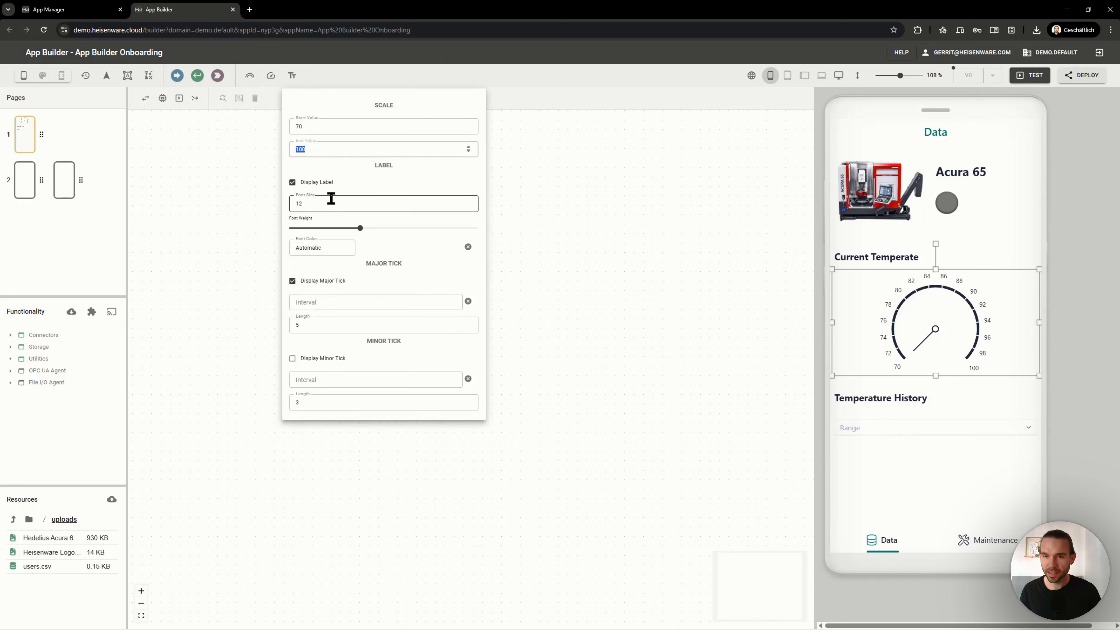
# Set the gauge's label font size to 16 after trying 18, and stretch the gauge slightly taller
pyautogui.doubleClick(293, 203)
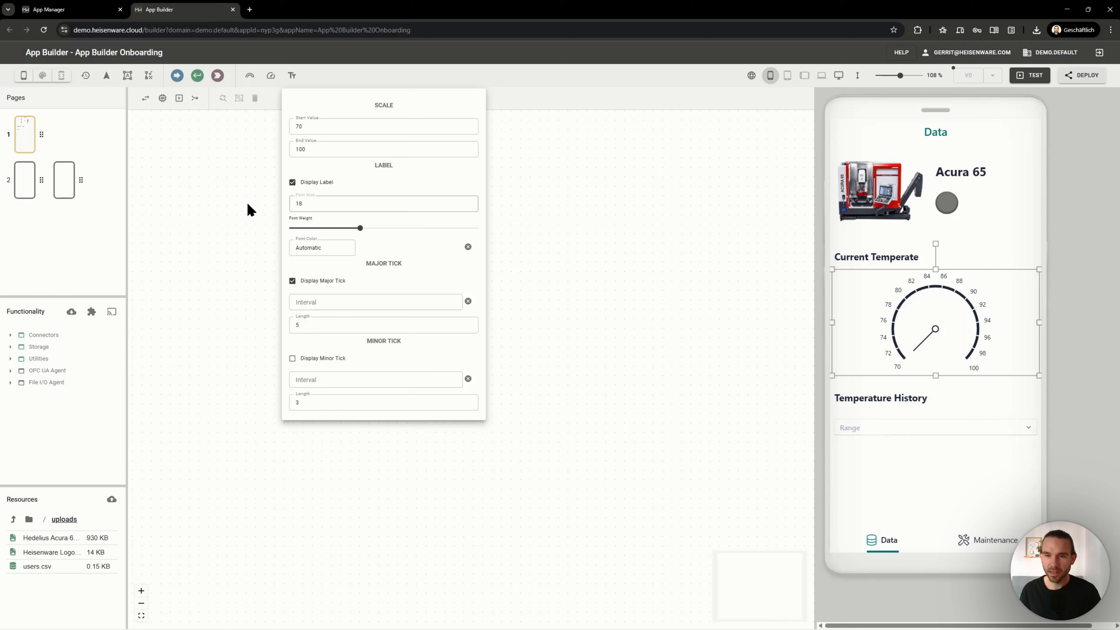
pyautogui.moveTo(357, 236)
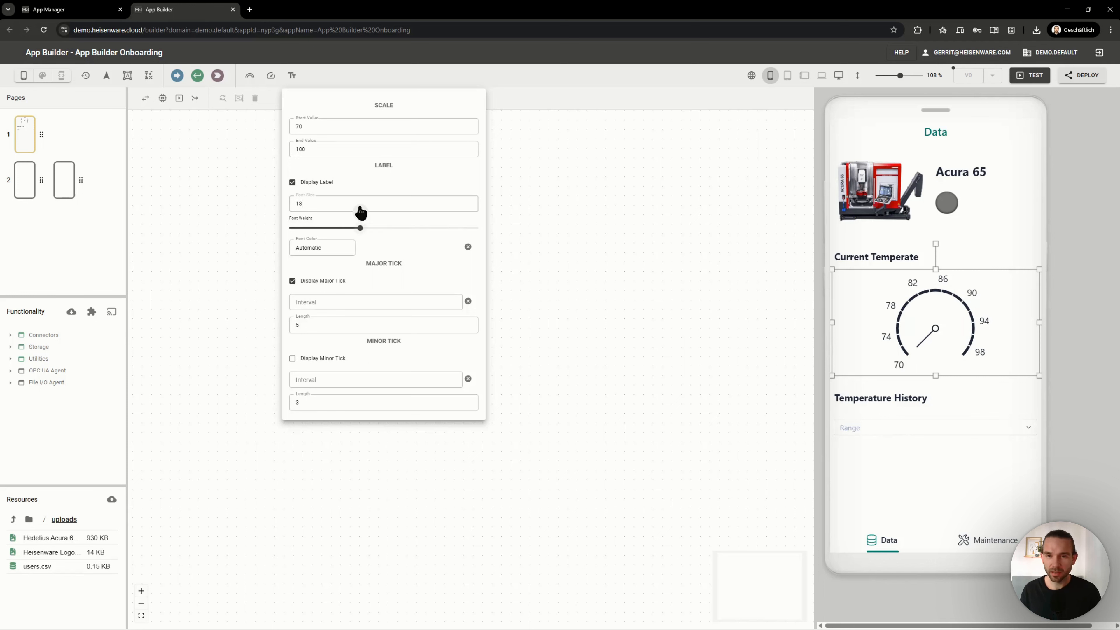
pyautogui.moveTo(304, 200); pyautogui.dragTo(286, 205)
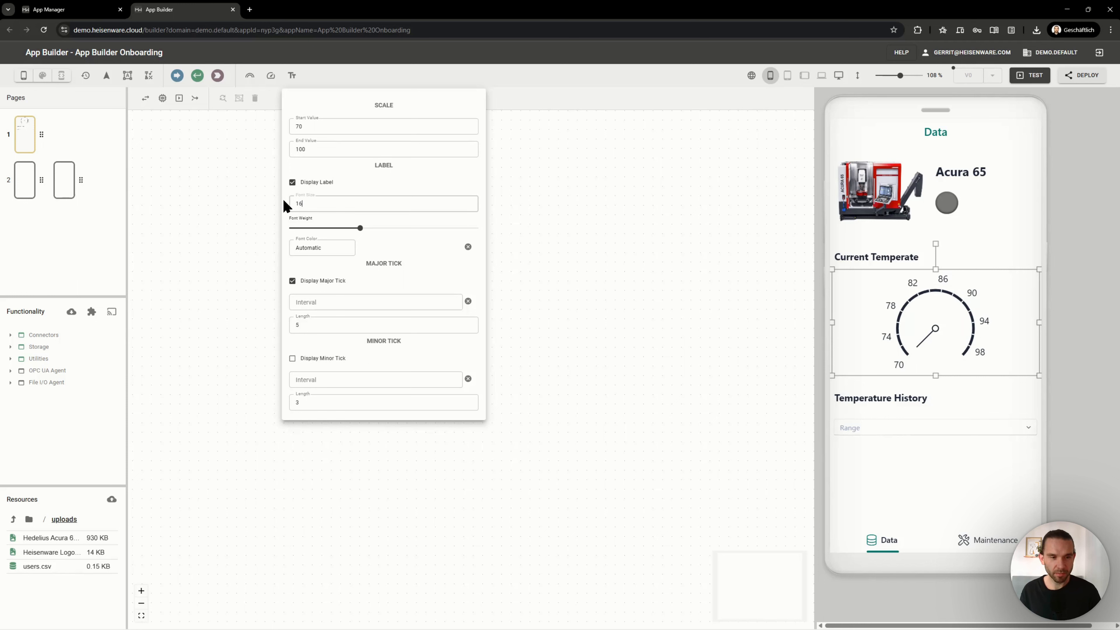
pyautogui.click(962, 392)
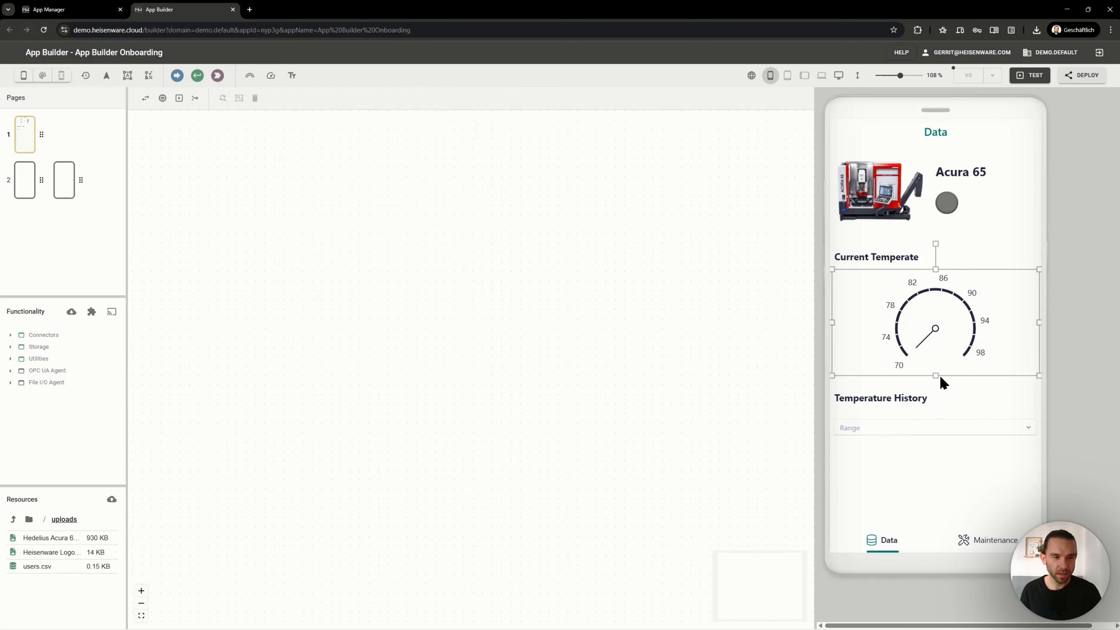
pyautogui.moveTo(937, 376); pyautogui.dragTo(936, 384)
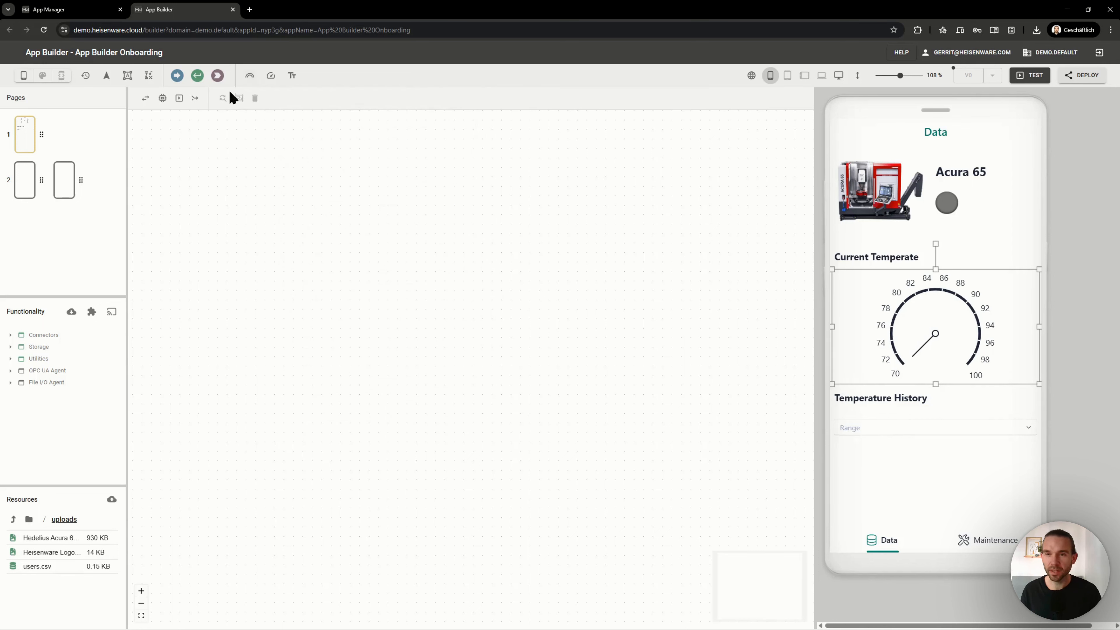
# Set the temperature gauge's frame width to 10
pyautogui.click(250, 76)
pyautogui.click(268, 167)
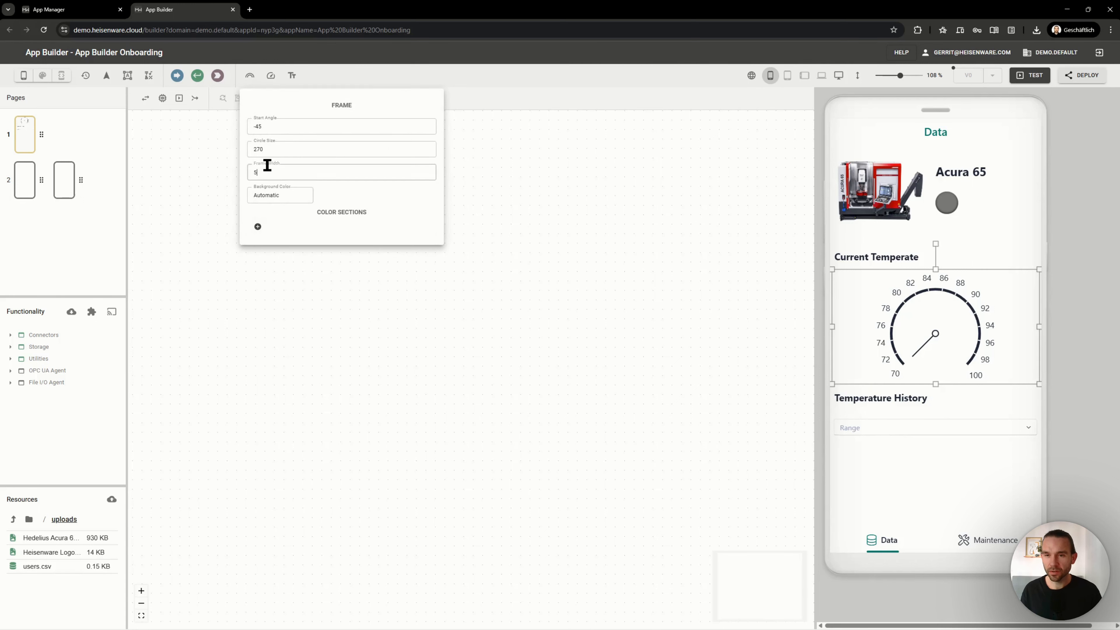
pyautogui.press('BackSpace')
pyautogui.write('10')
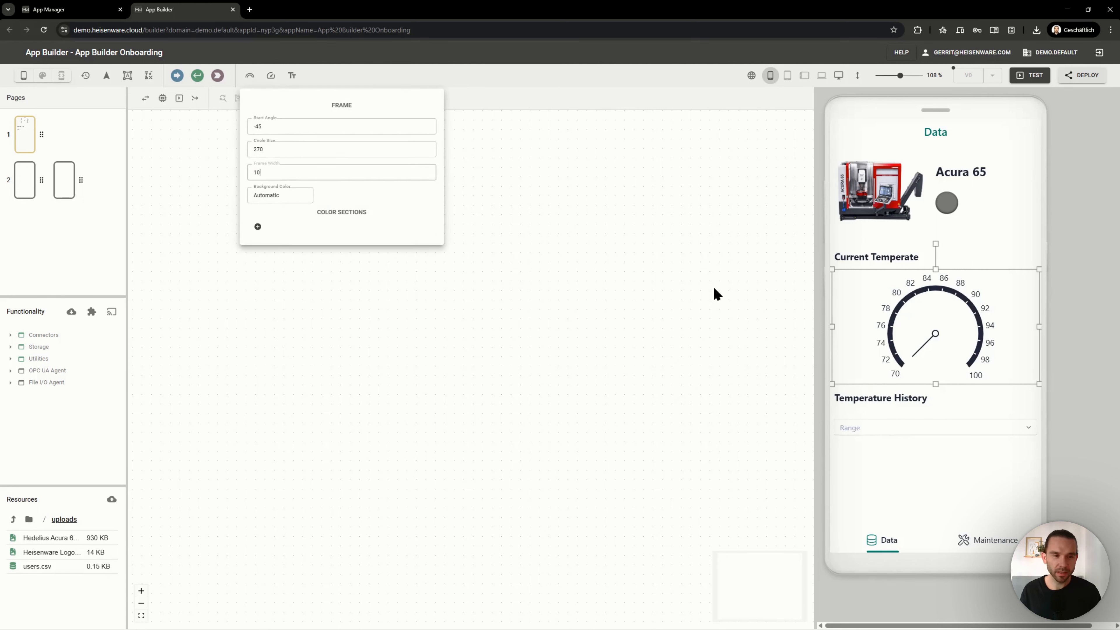
# Add a color section to the gauge from 70 to 80 in the theme green, and create a second section entry
pyautogui.click(257, 226)
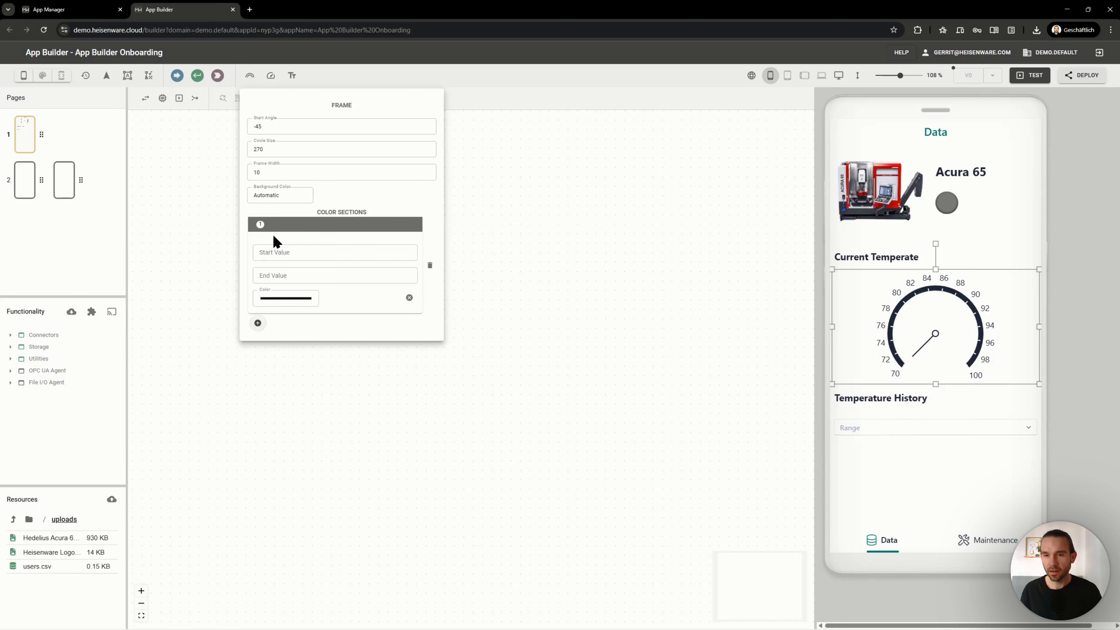
pyautogui.click(289, 251)
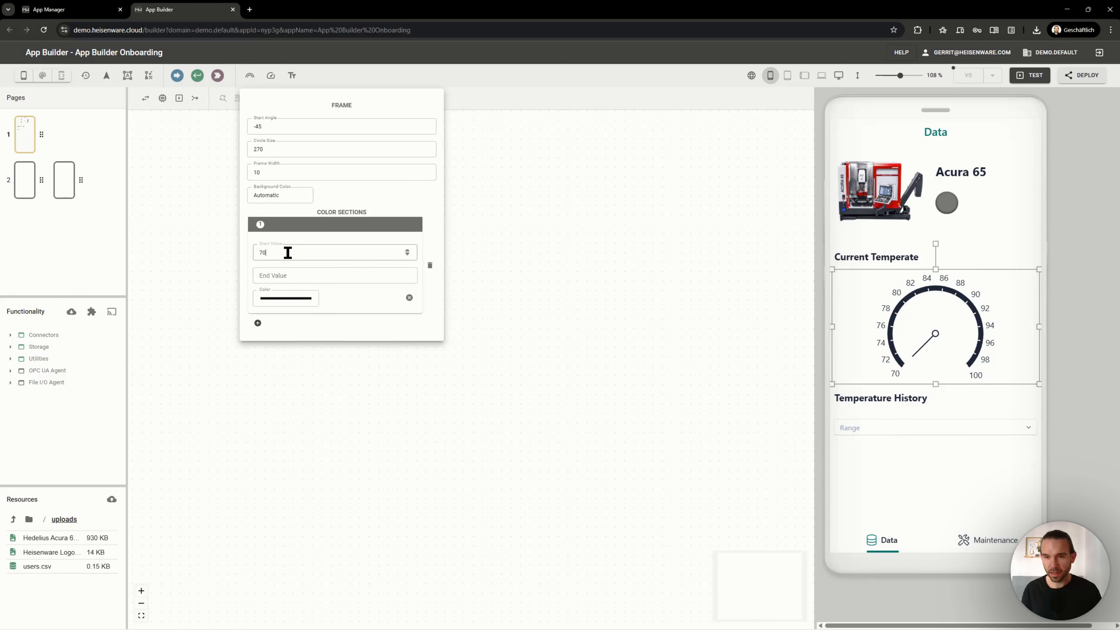
pyautogui.press('Tab')
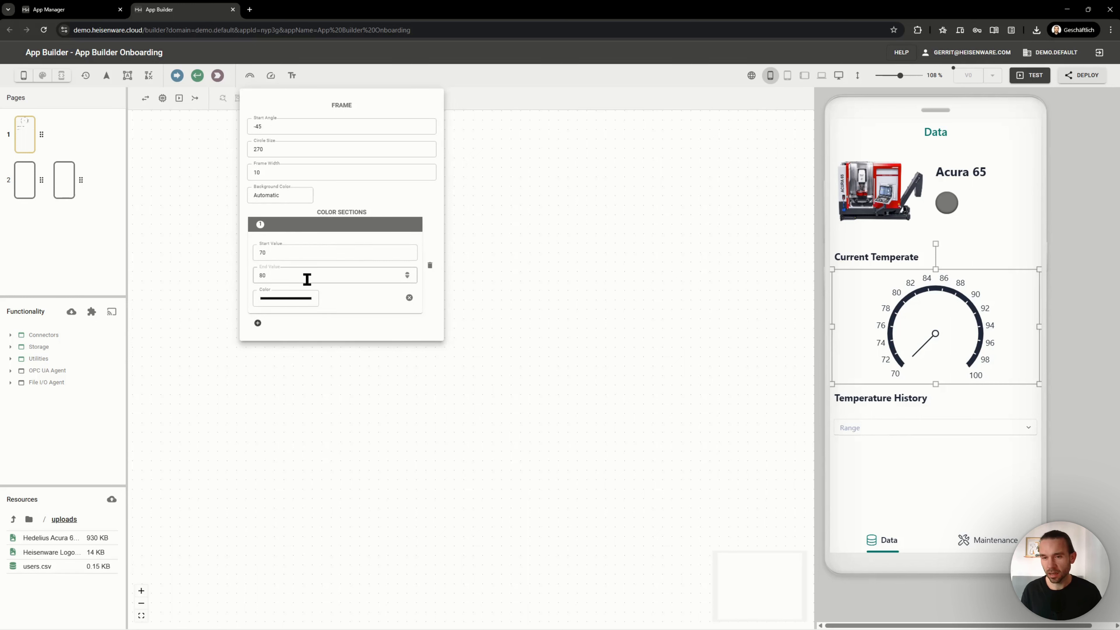
pyautogui.click(303, 299)
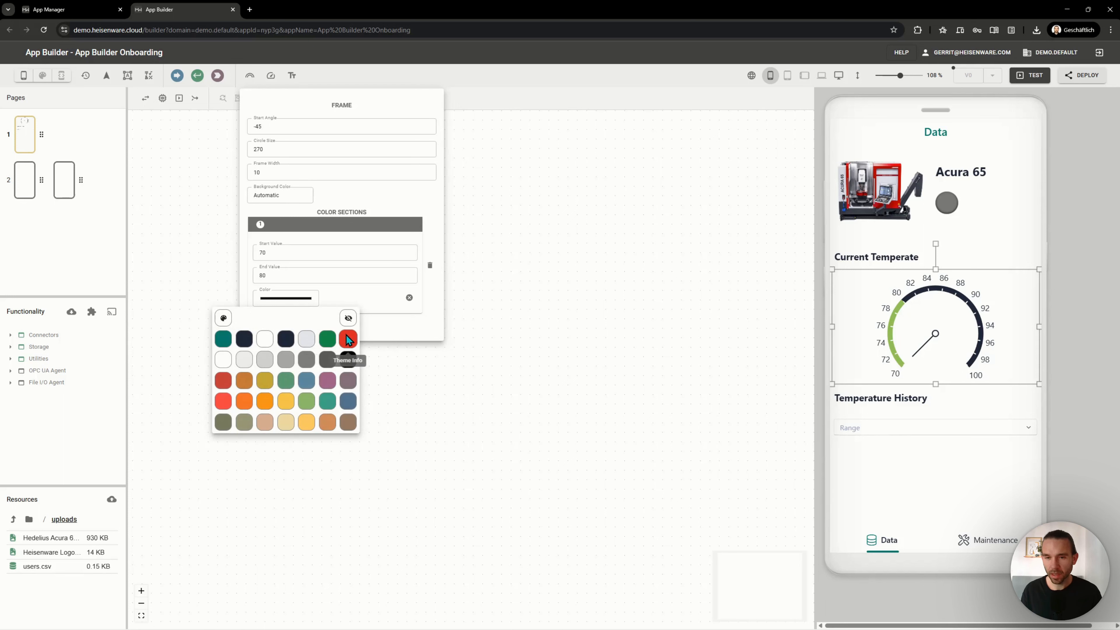
pyautogui.click(347, 340)
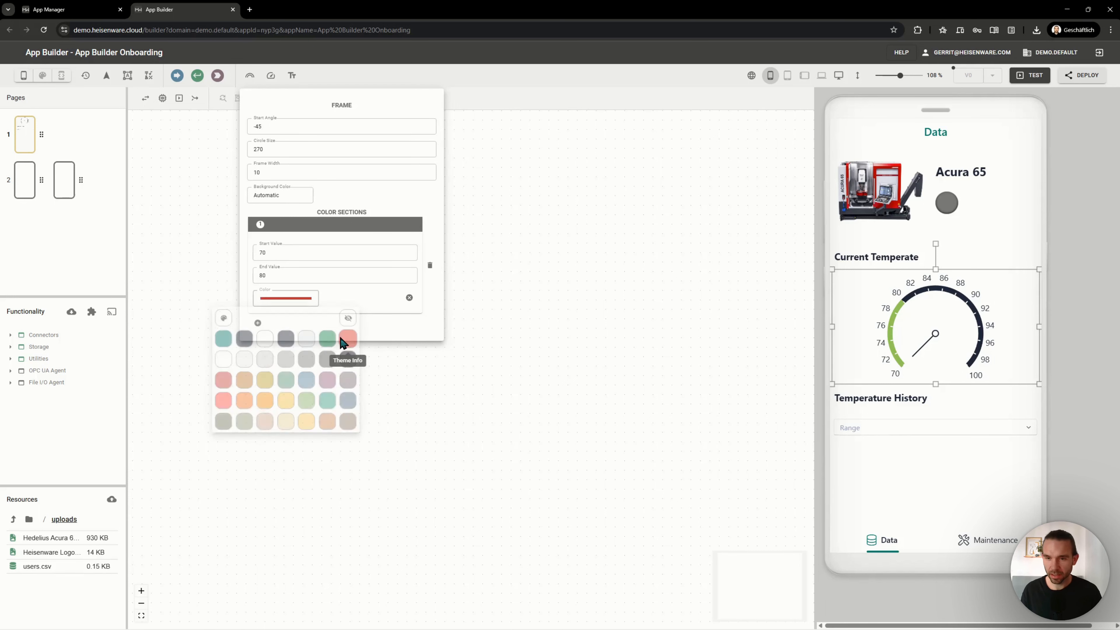
pyautogui.click(256, 326)
pyautogui.click(283, 302)
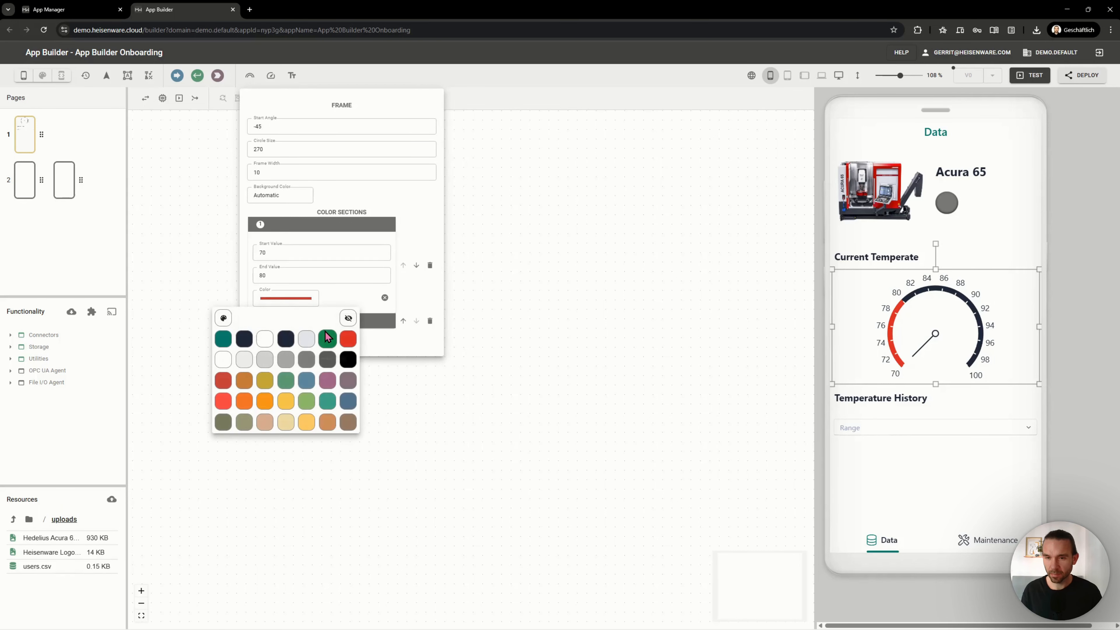
pyautogui.click(324, 334)
# Define the gauge's second color section from 80 to 90 in orange
pyautogui.click(283, 325)
pyautogui.click(289, 347)
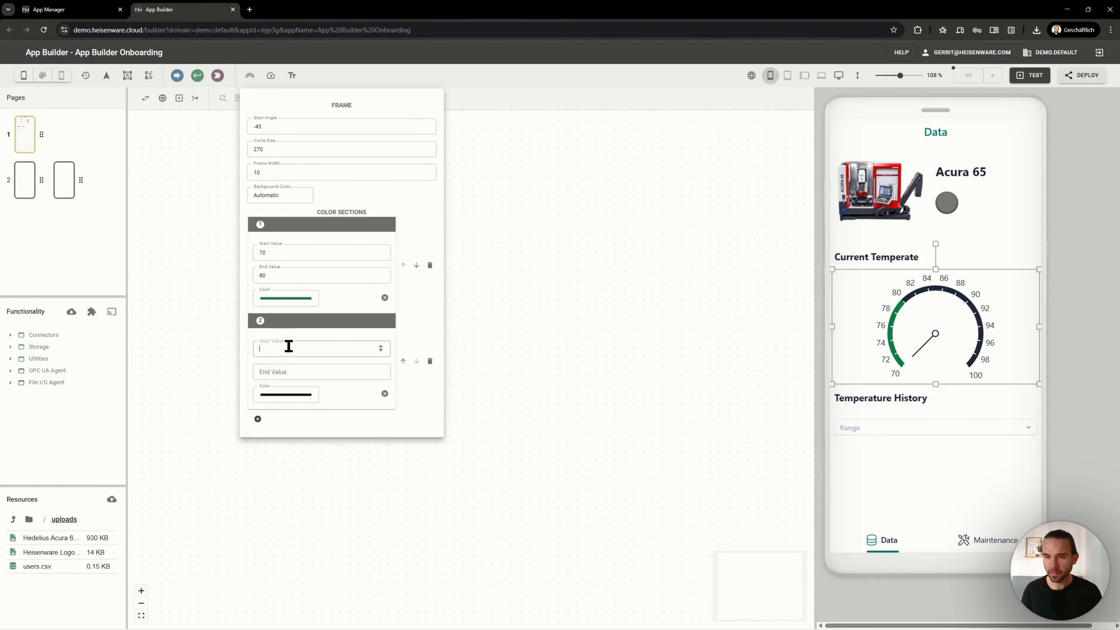
pyautogui.press('Tab')
pyautogui.write('9')
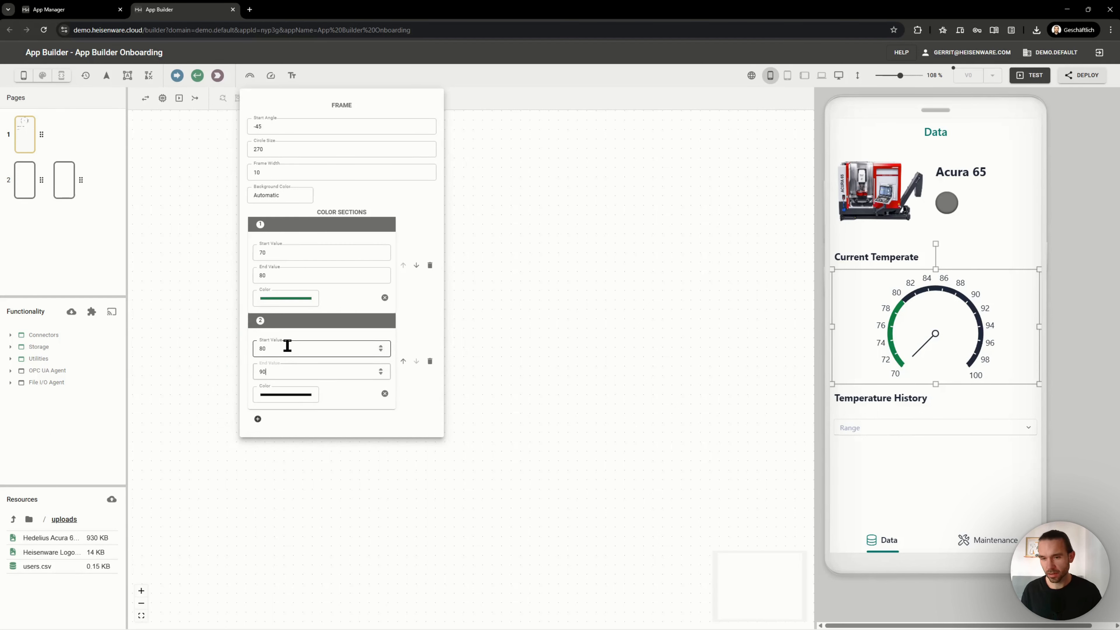
pyautogui.click(291, 395)
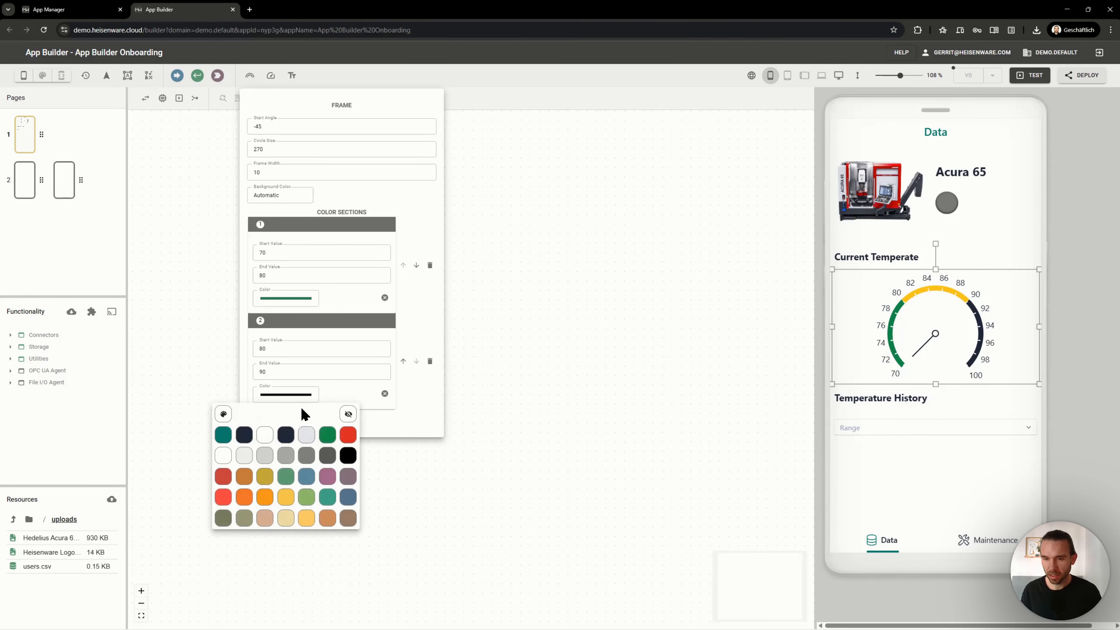
pyautogui.click(270, 498)
# Add a third color section to the gauge from 90 to 100 in the theme red
pyautogui.click(259, 420)
pyautogui.click(281, 445)
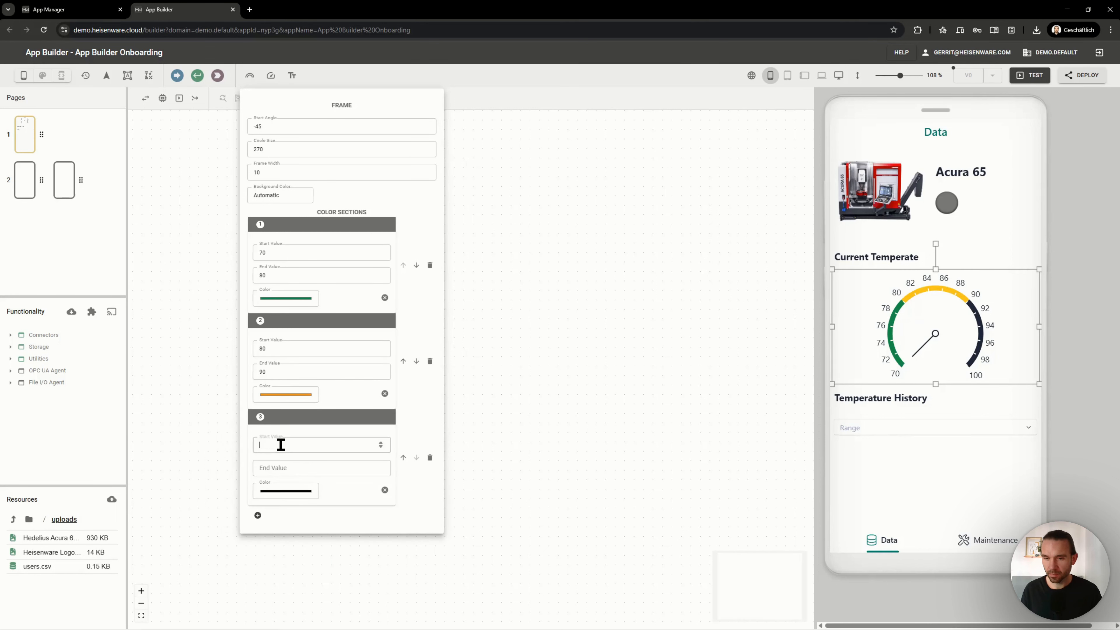
pyautogui.write('90')
pyautogui.click(275, 467)
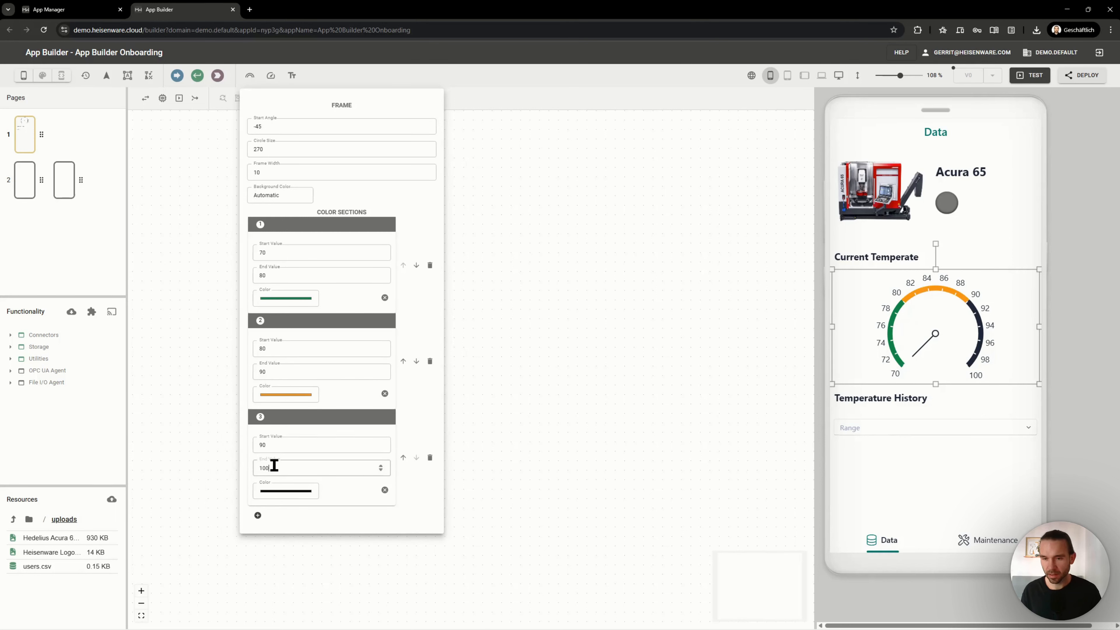
pyautogui.click(283, 494)
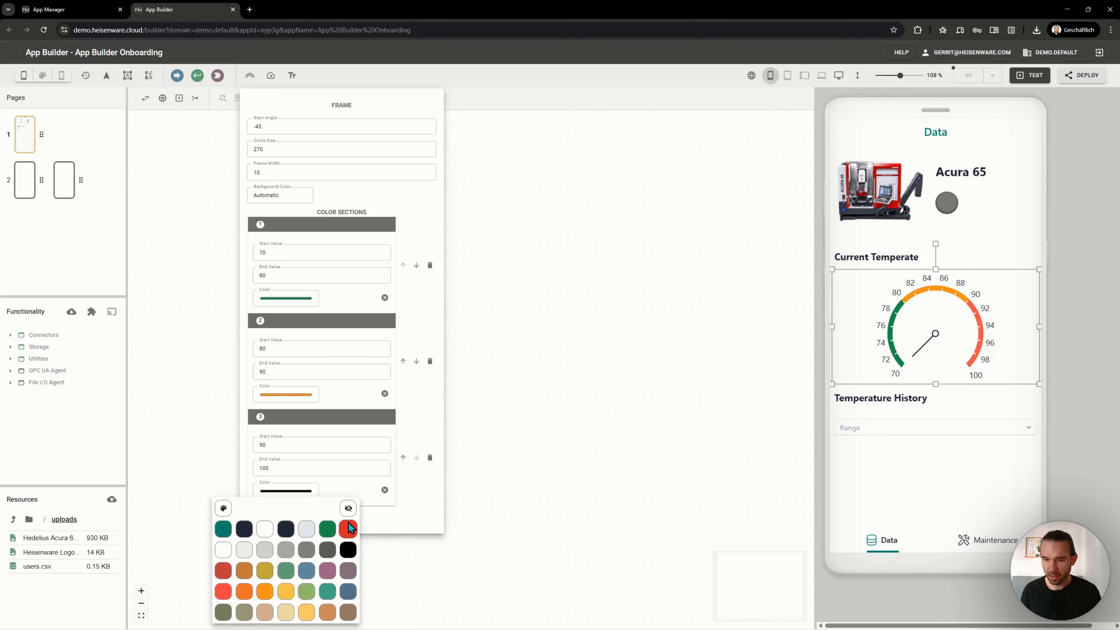
pyautogui.click(348, 528)
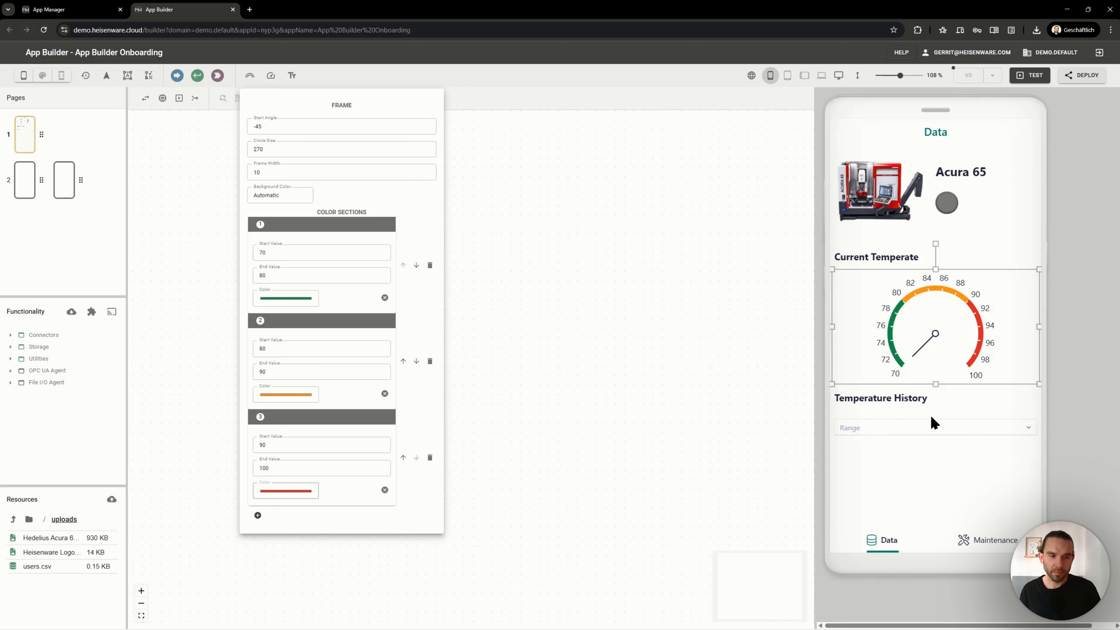
pyautogui.click(913, 430)
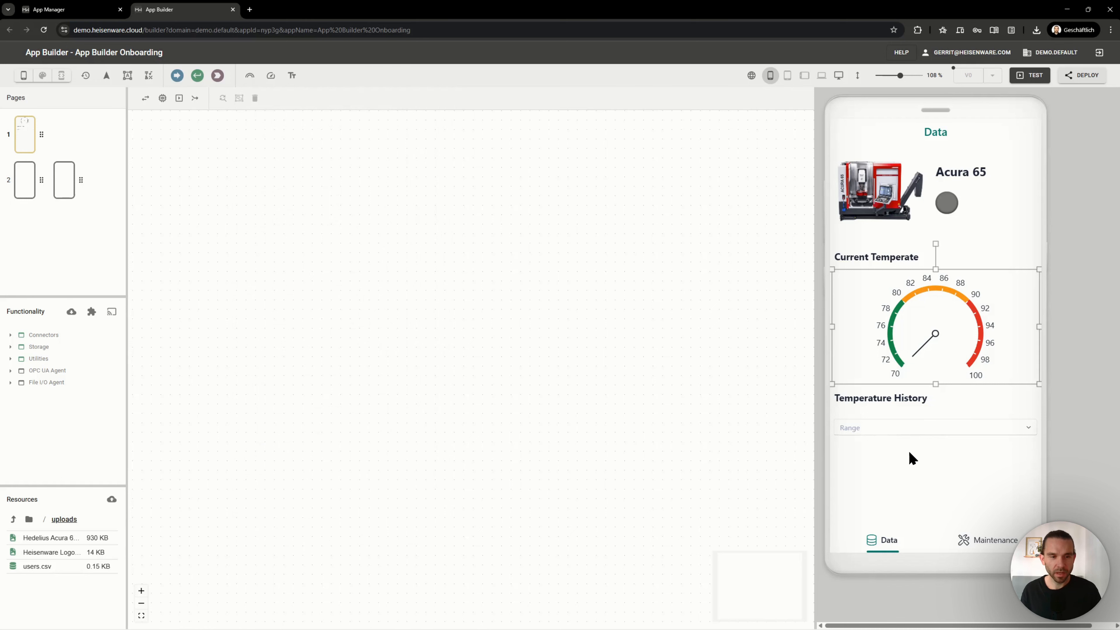
# Duplicate the "Temperature History" heading and place the copy beneath the chart, aligned with the page's left edge
pyautogui.scroll(-3, 912, 459)
pyautogui.click(919, 367)
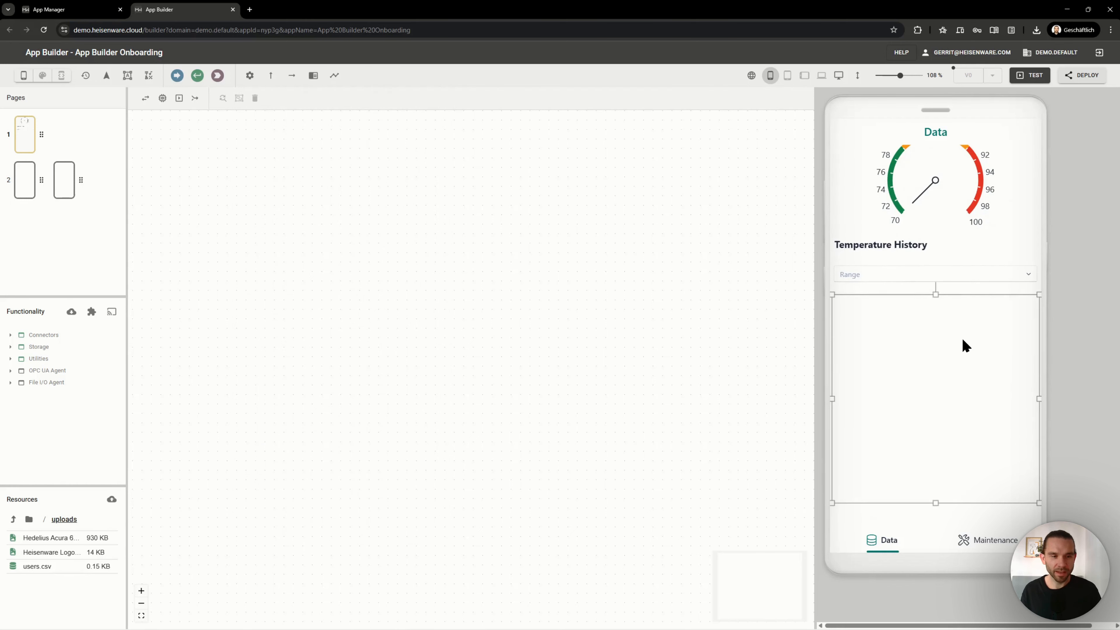
pyautogui.scroll(-2, 939, 355)
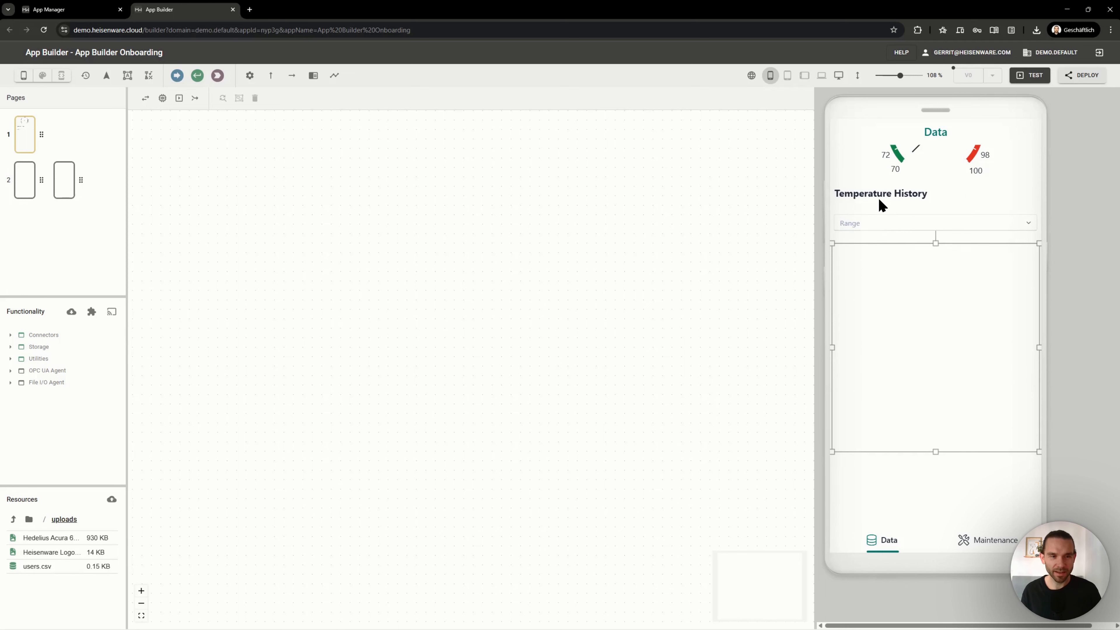
pyautogui.click(879, 200)
pyautogui.hotkey('ctrl', 'c')
pyautogui.hotkey('ctrl', 'v')
pyautogui.moveTo(893, 215); pyautogui.dragTo(890, 467)
pyautogui.click(905, 374)
pyautogui.click(900, 458)
pyautogui.click(900, 399)
pyautogui.click(896, 467)
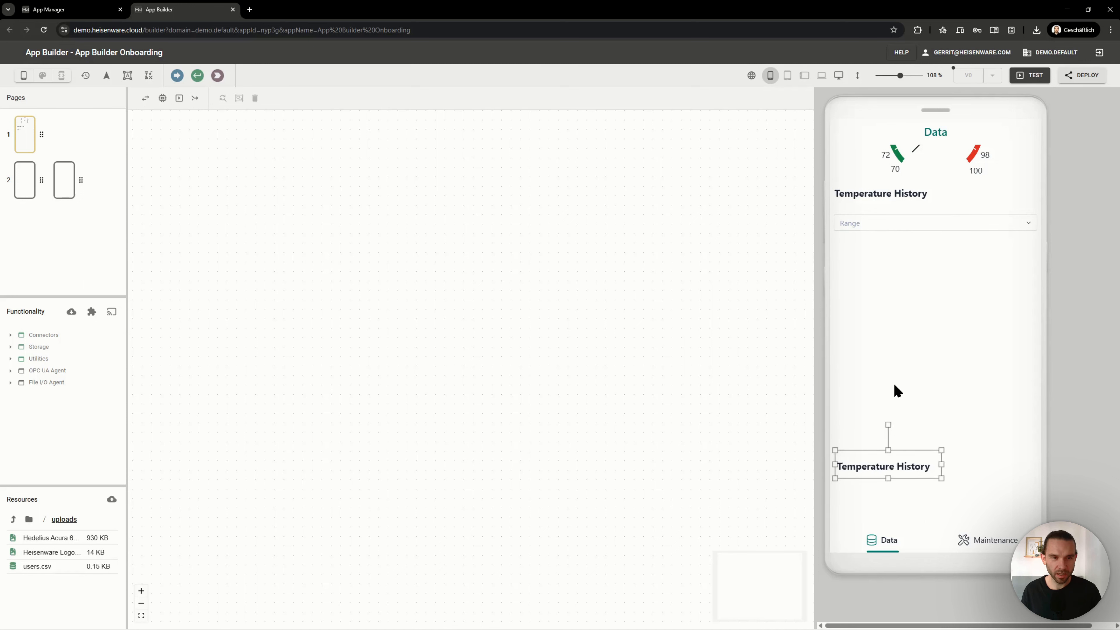
# Change the copied heading beneath the chart to "Open Maintenance Tickets" and widen it so the text fits on one line
pyautogui.click(894, 384)
pyautogui.click(885, 466)
pyautogui.doubleClick(885, 469)
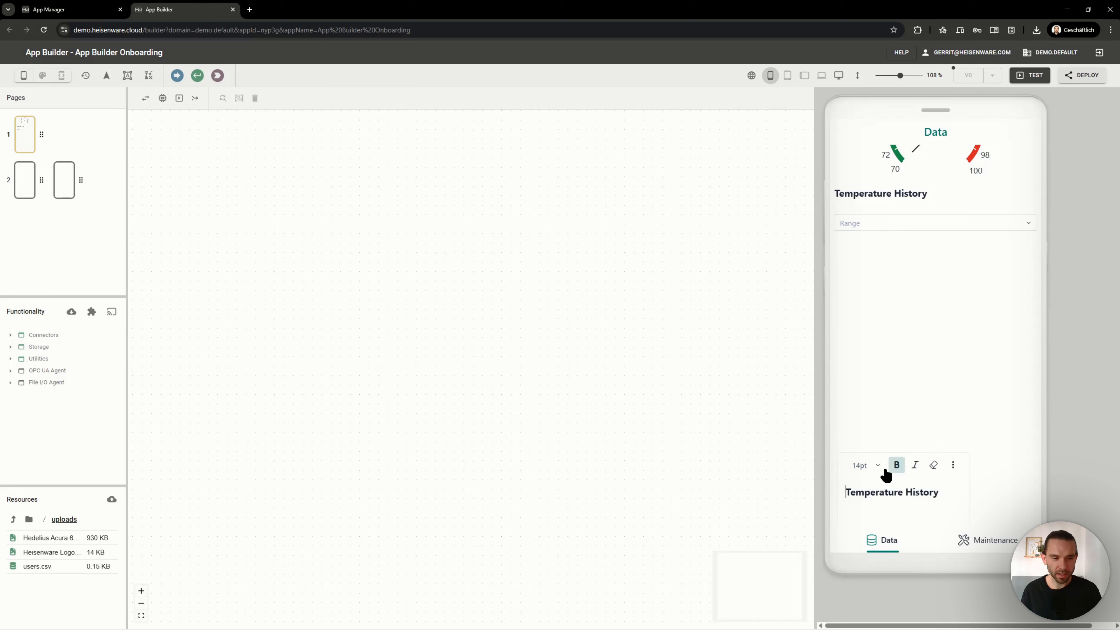
pyautogui.click(883, 469)
pyautogui.click(905, 502)
pyautogui.hotkey('ctrl', 'a')
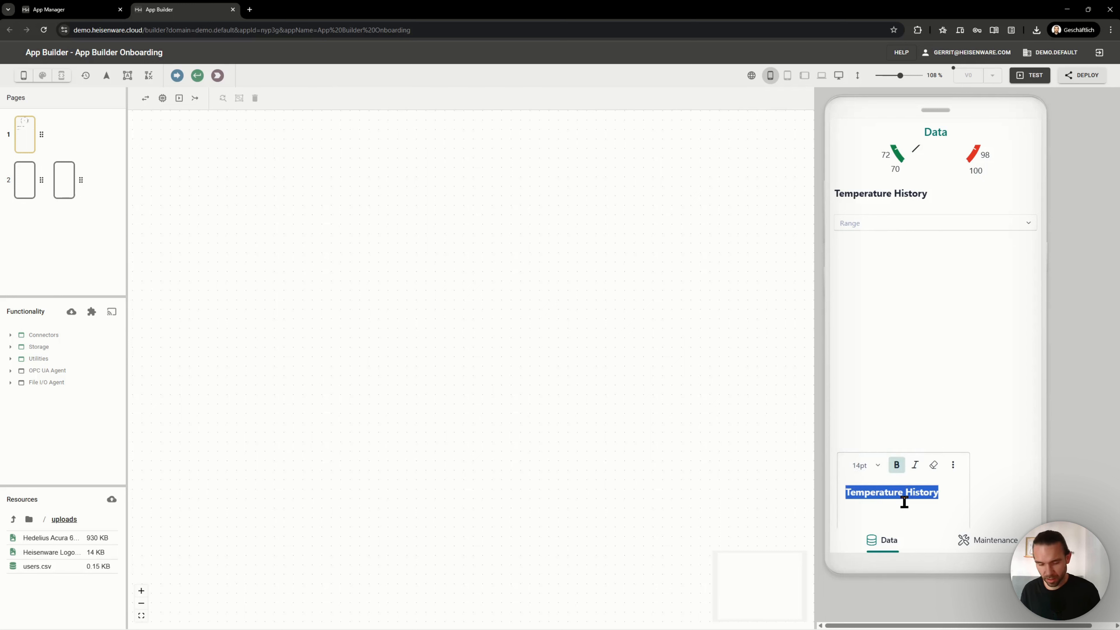
pyautogui.write('Open Maintenance Tickets')
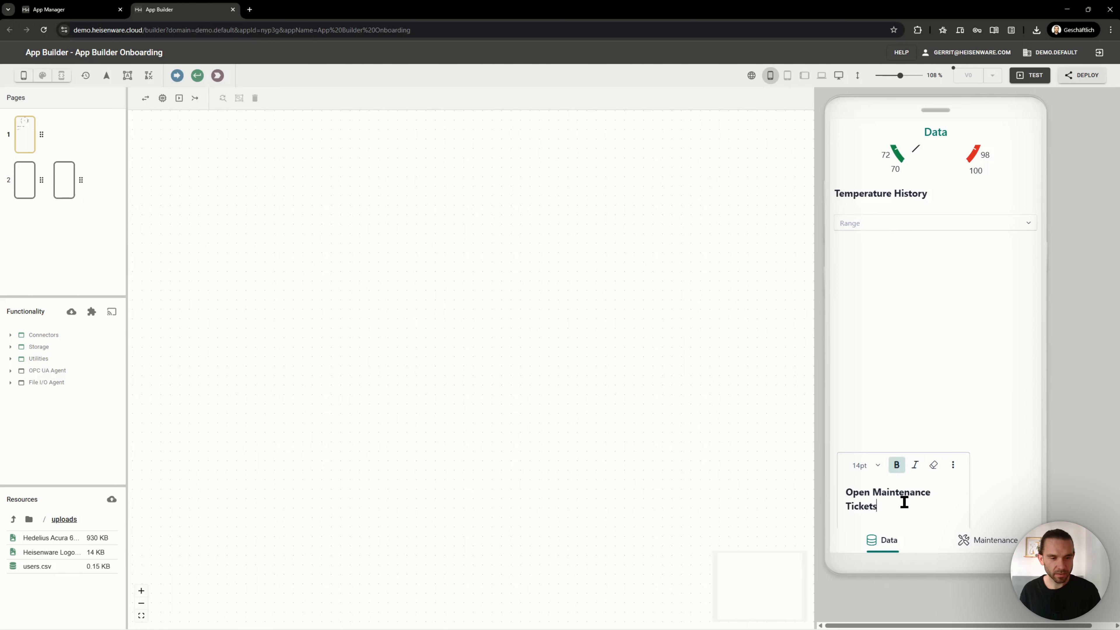
pyautogui.click(1031, 456)
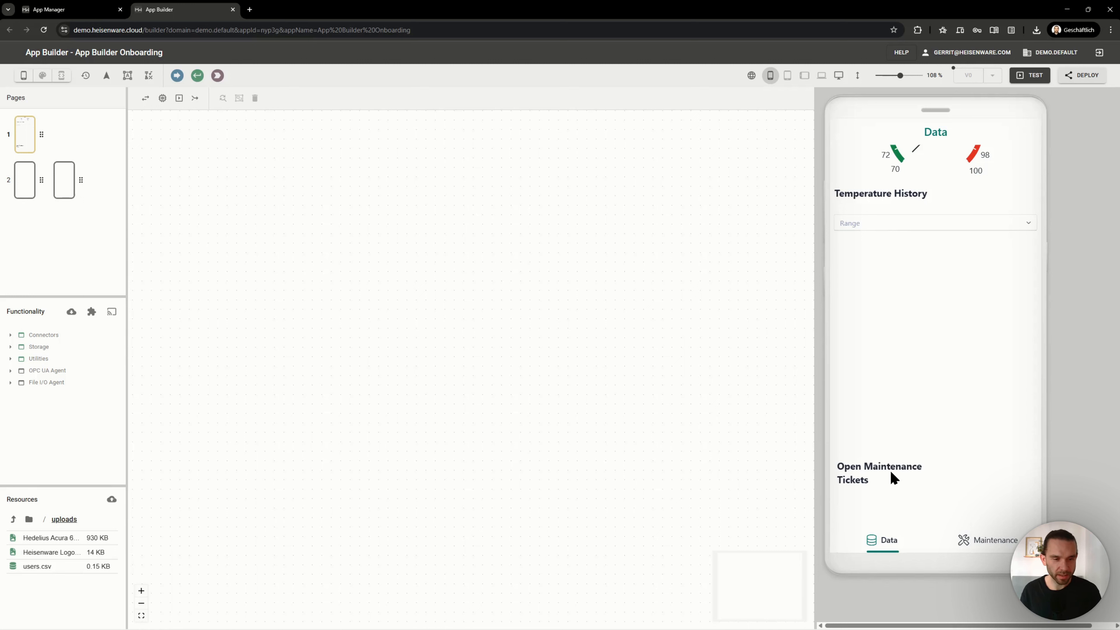
pyautogui.click(893, 477)
pyautogui.moveTo(940, 465); pyautogui.dragTo(985, 464)
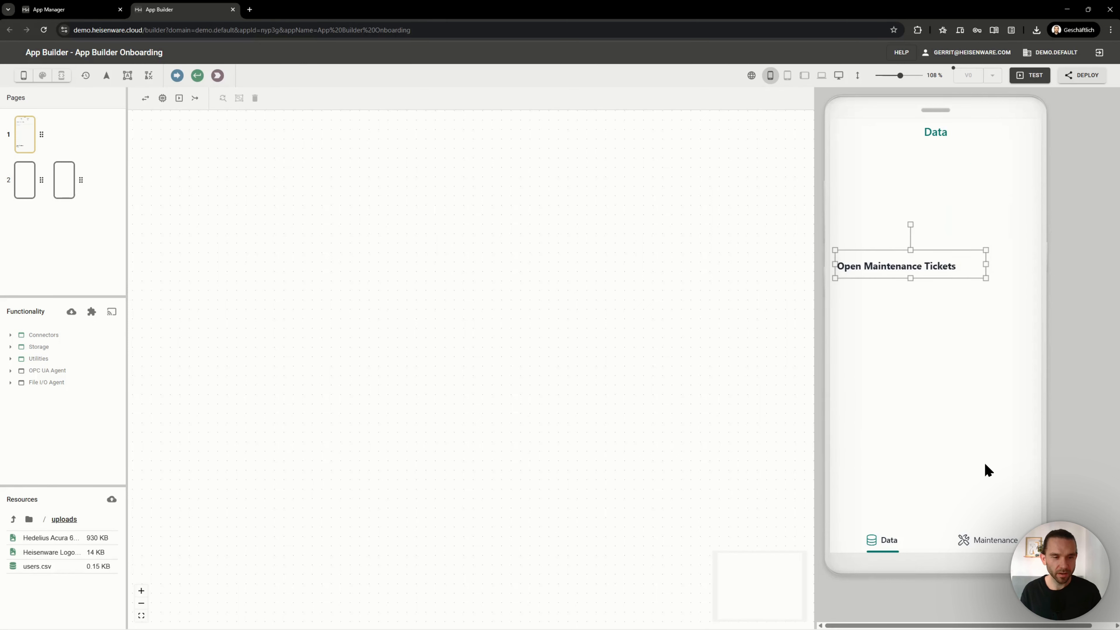
# Place a Data Grid beneath the "Open Maintenance Tickets" heading, make it full width for mobile, and increase its height
pyautogui.click(217, 75)
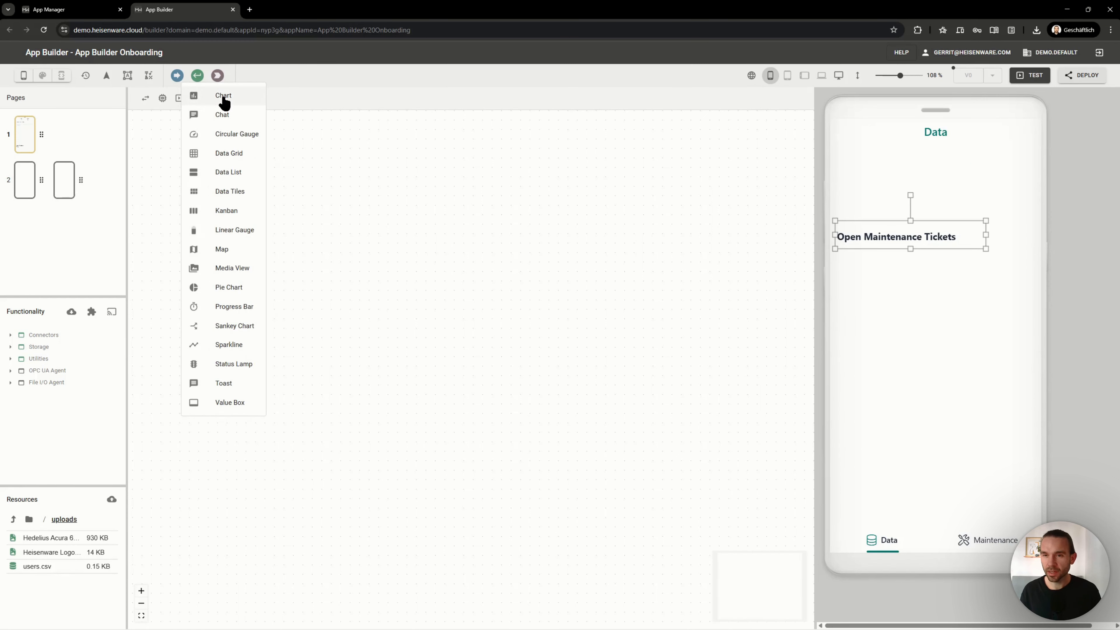
pyautogui.click(228, 154)
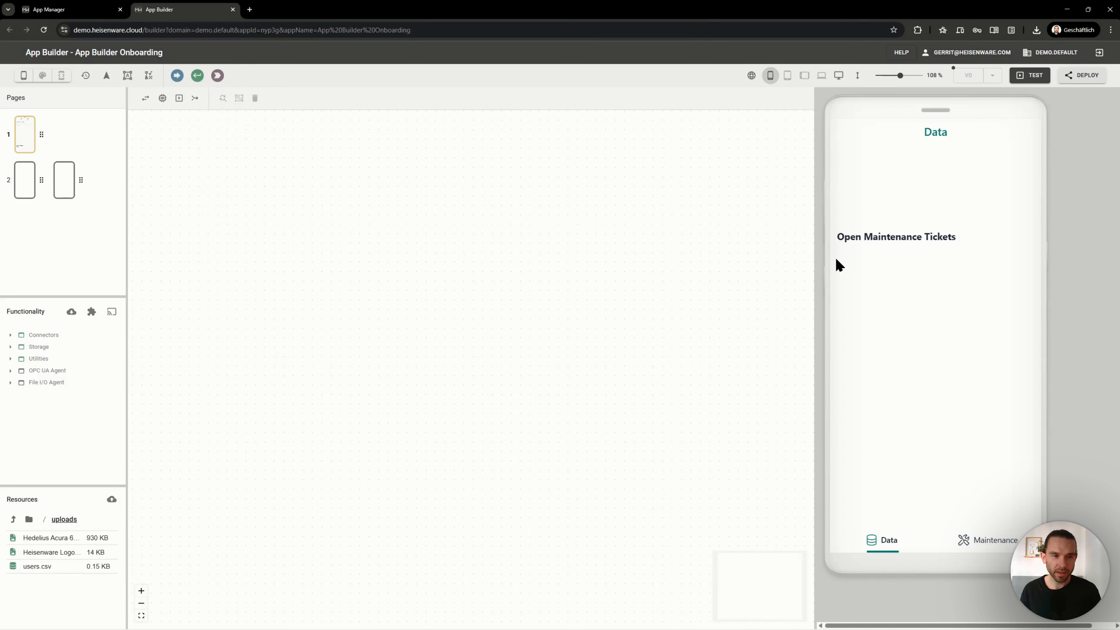
pyautogui.click(836, 264)
pyautogui.moveTo(911, 363); pyautogui.dragTo(910, 418)
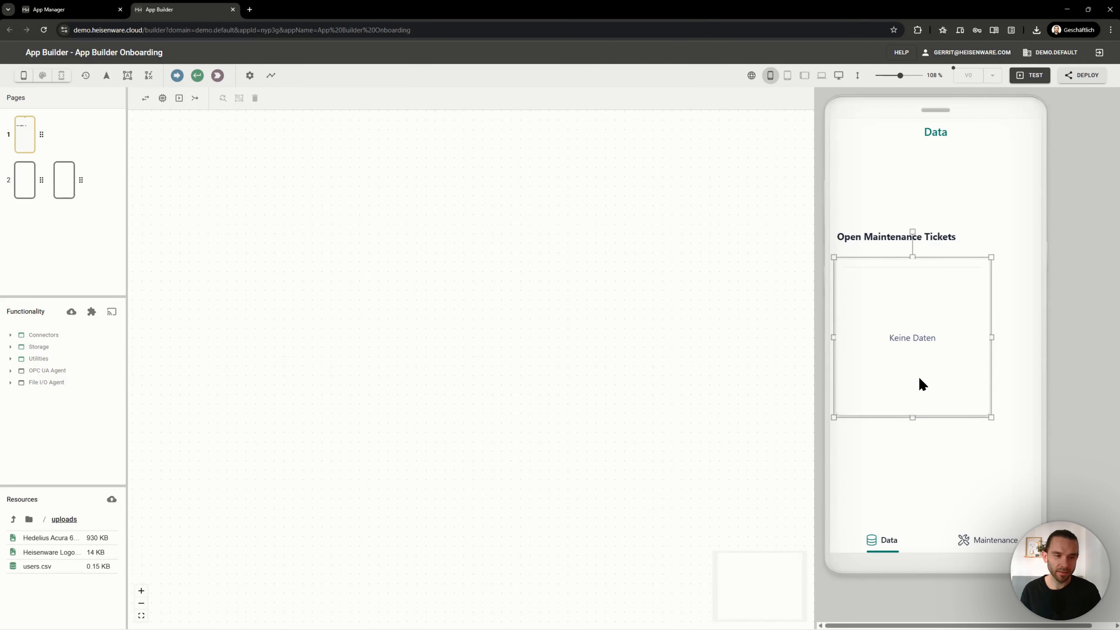
pyautogui.rightClick(945, 361)
pyautogui.click(1009, 525)
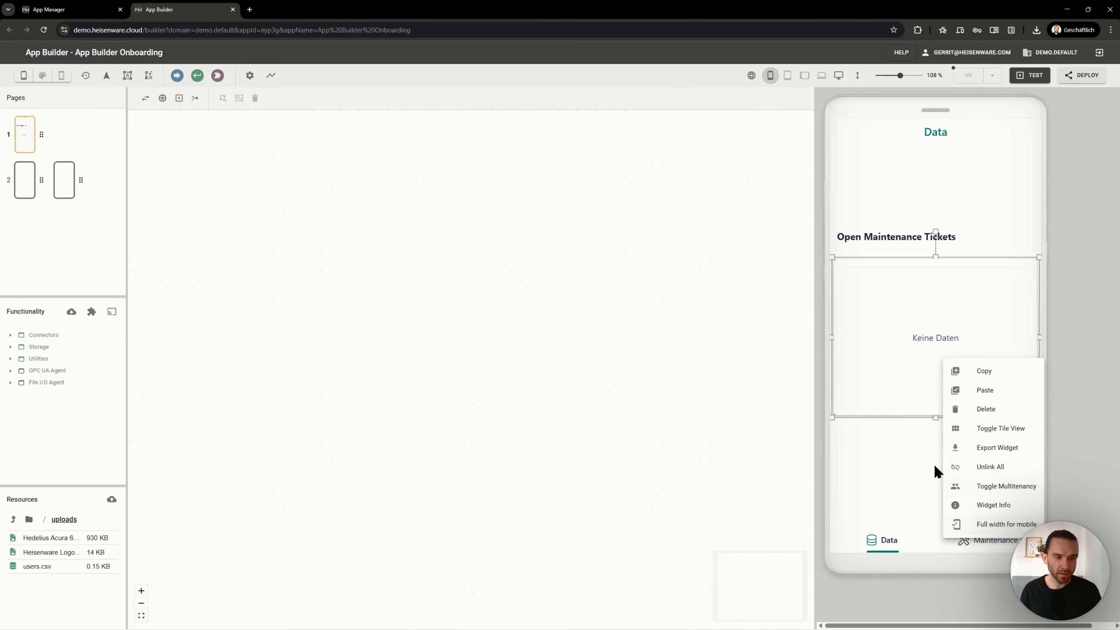
pyautogui.click(918, 430)
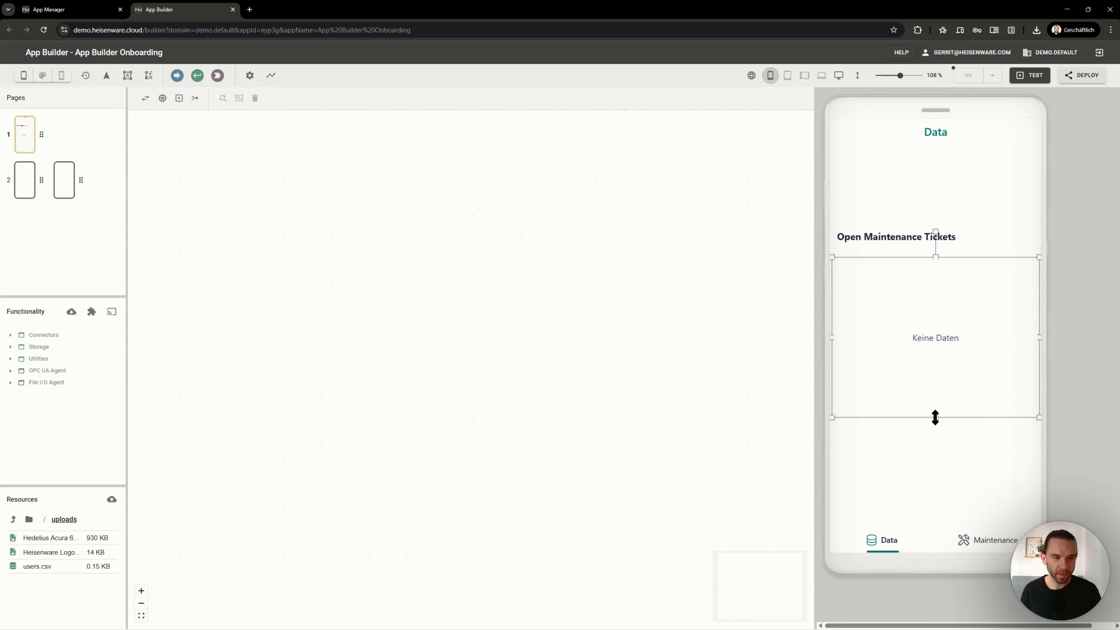
pyautogui.moveTo(935, 417); pyautogui.dragTo(934, 435)
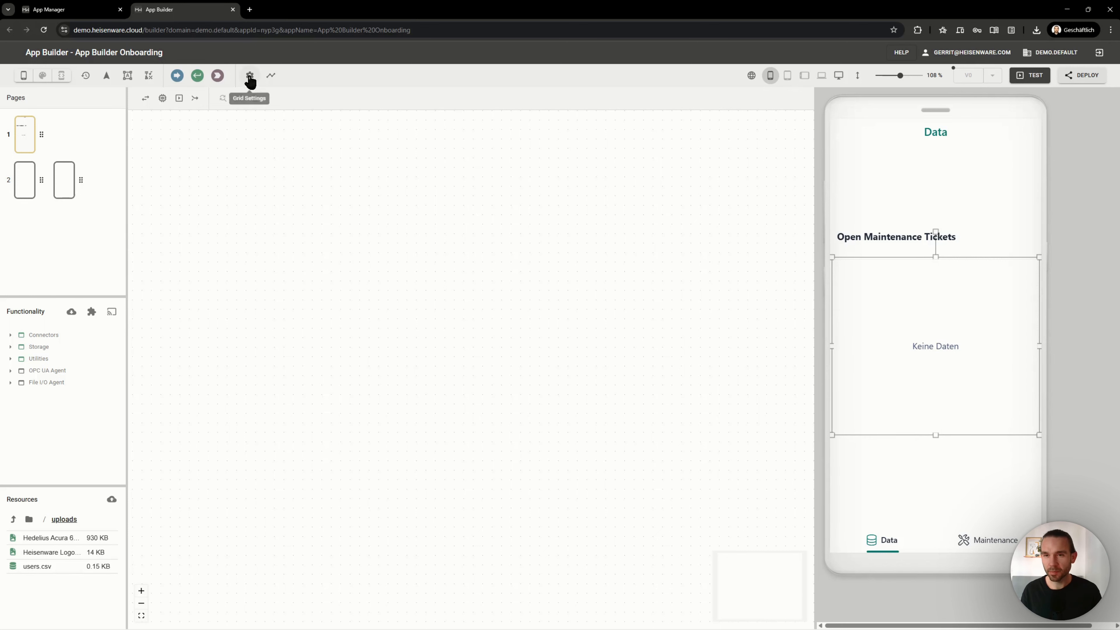
# Allow deleting rows in the data grid and extend the grid slightly downward
pyautogui.click(250, 79)
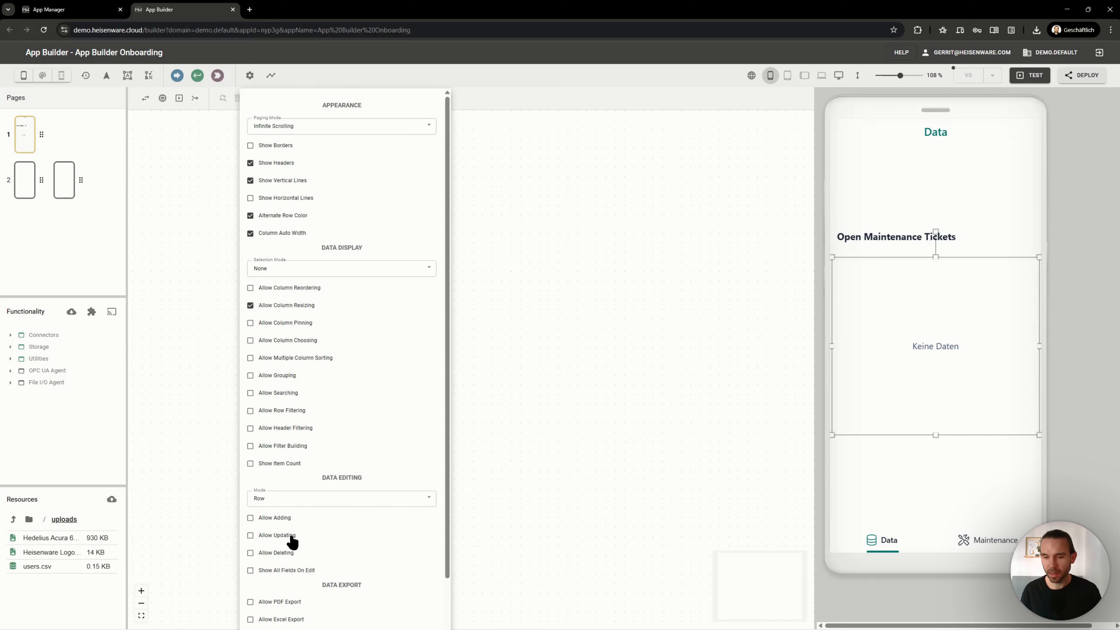
pyautogui.click(275, 553)
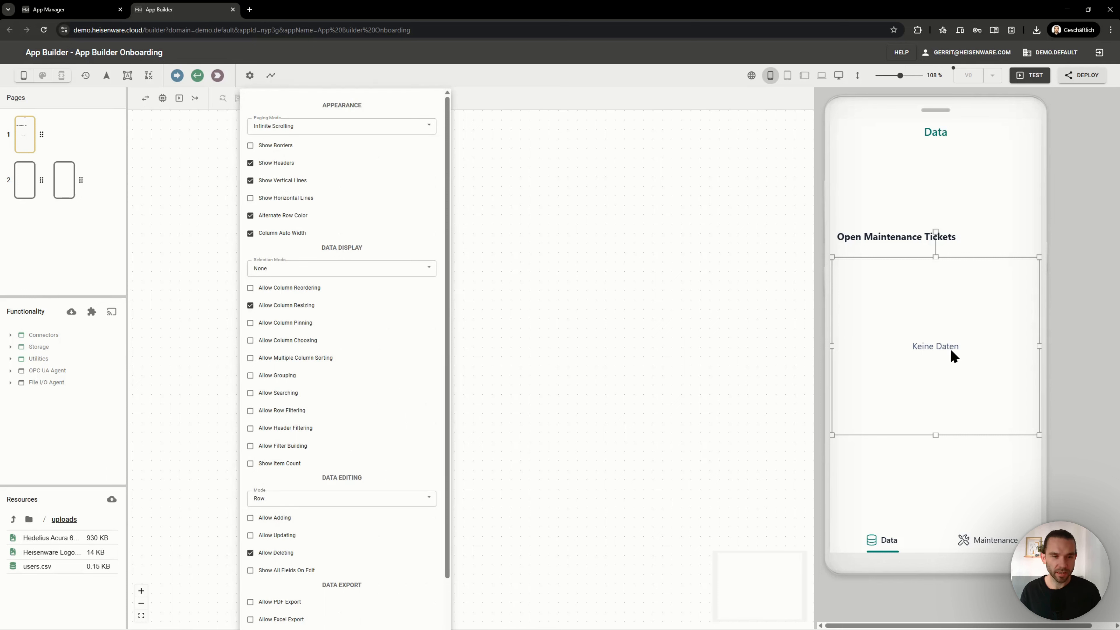
pyautogui.click(925, 402)
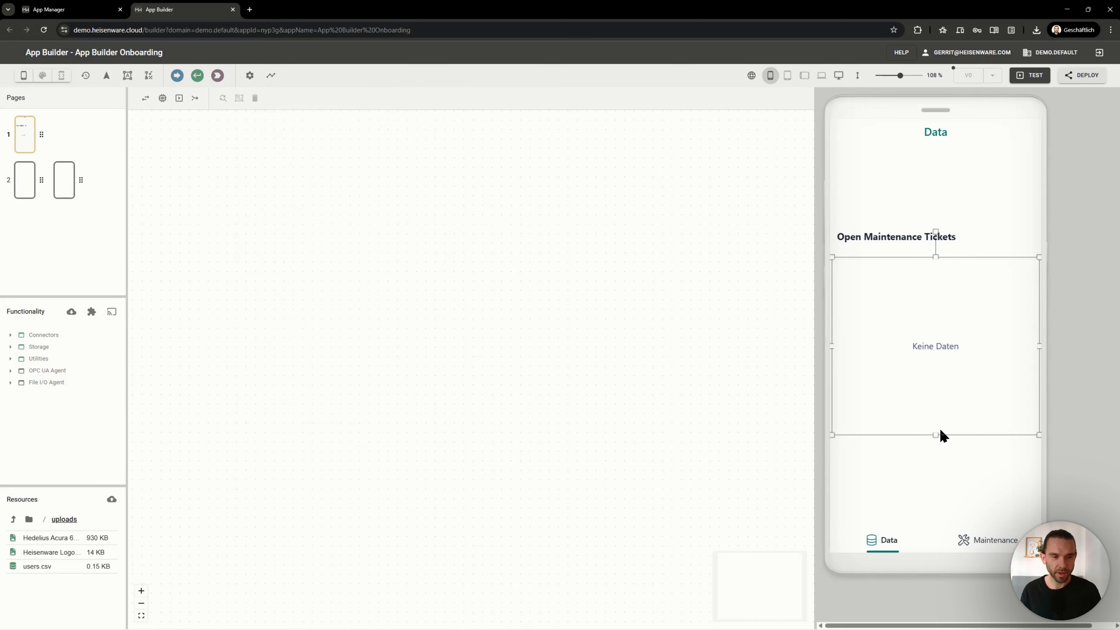
pyautogui.moveTo(936, 434); pyautogui.dragTo(936, 446)
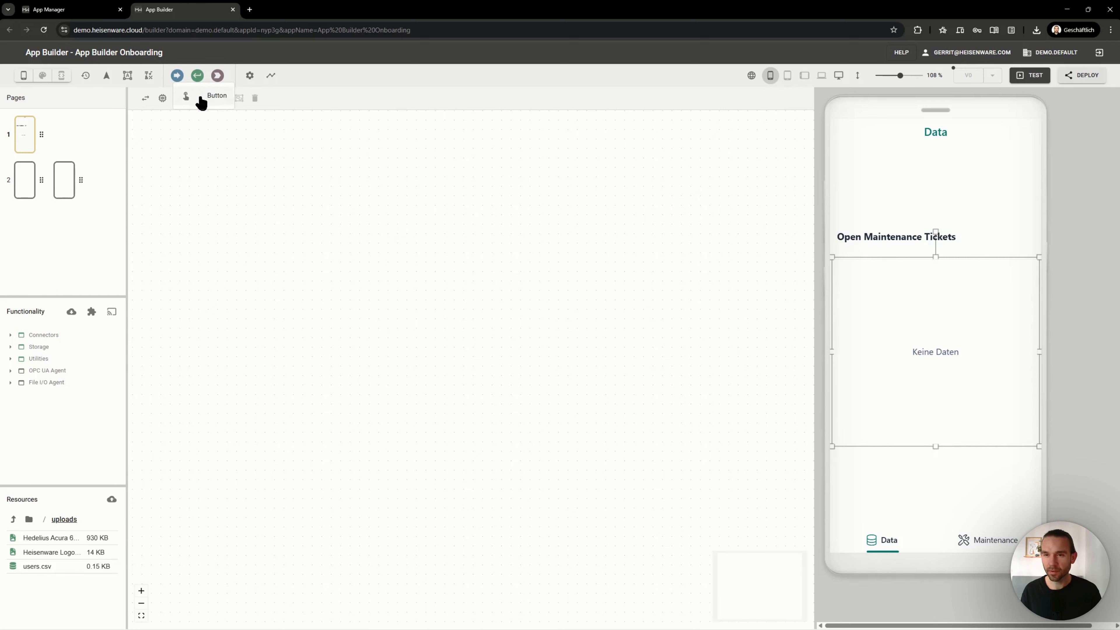
# Add a trigger button beneath the data grid and widen it, keeping it roughly centered on the page
pyautogui.click(201, 102)
pyautogui.click(902, 468)
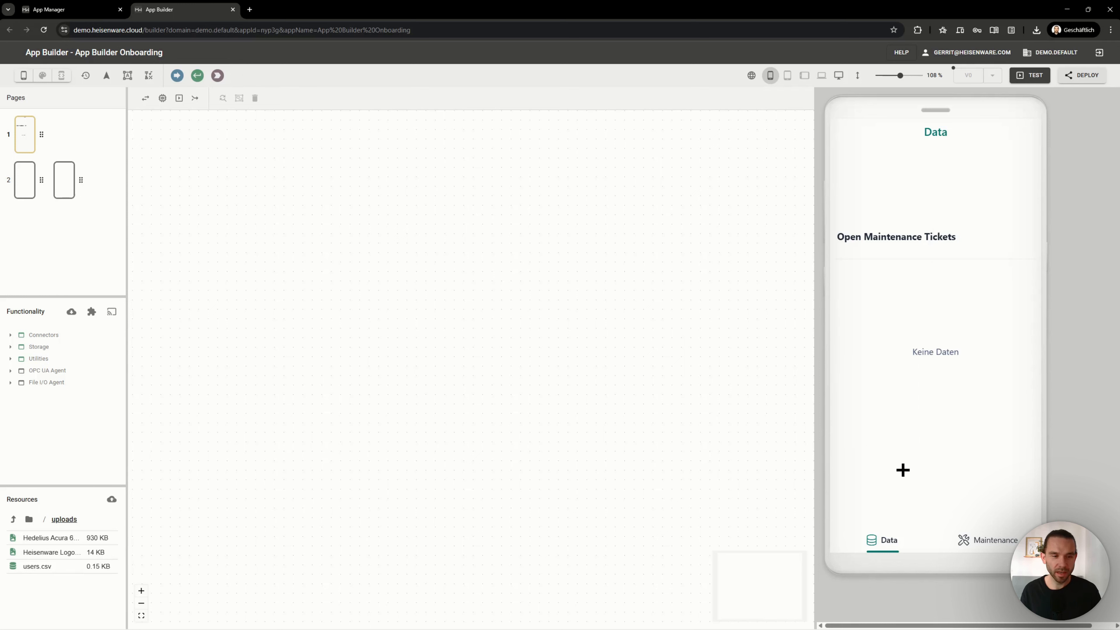
pyautogui.click(921, 477)
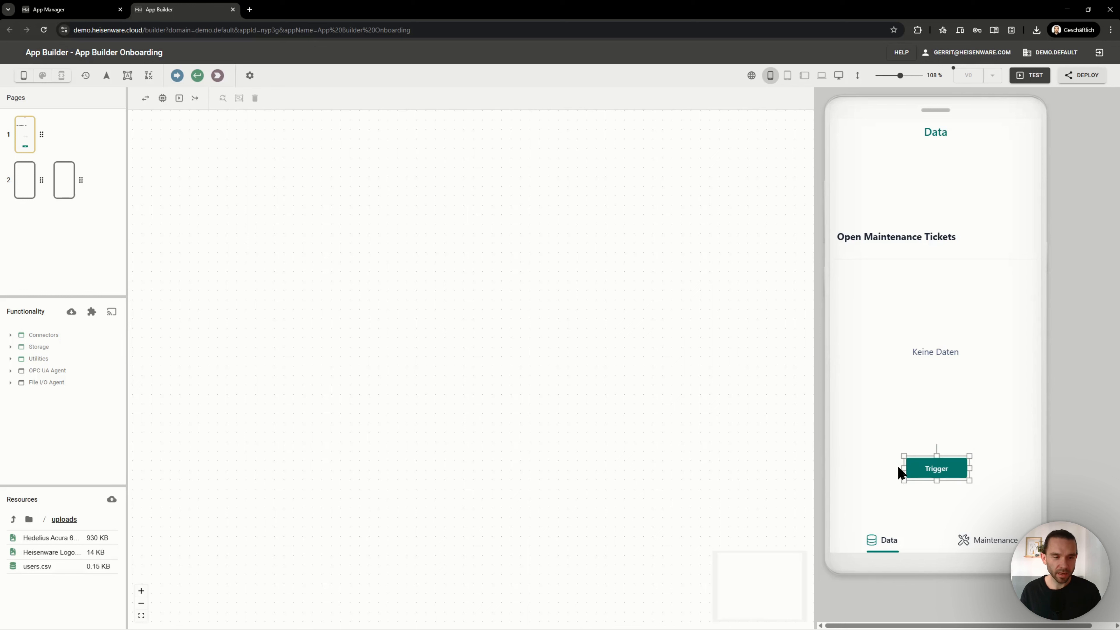
pyautogui.moveTo(904, 469); pyautogui.dragTo(857, 468)
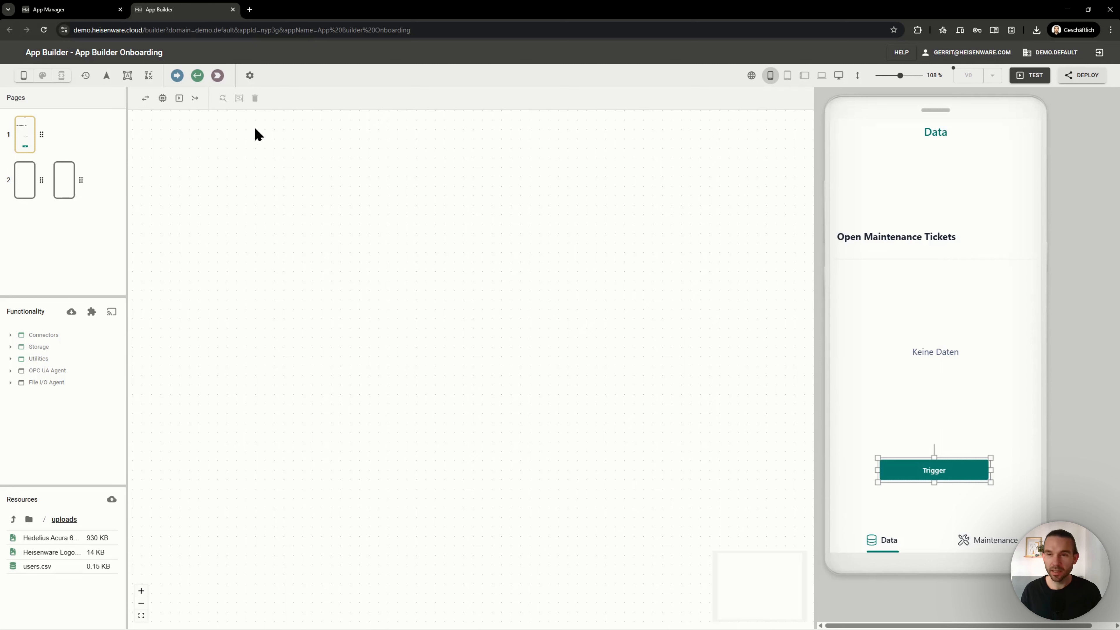
# Set the trigger button's text to "New Maintenance Ticket"
pyautogui.click(250, 76)
pyautogui.moveTo(303, 115); pyautogui.dragTo(204, 111)
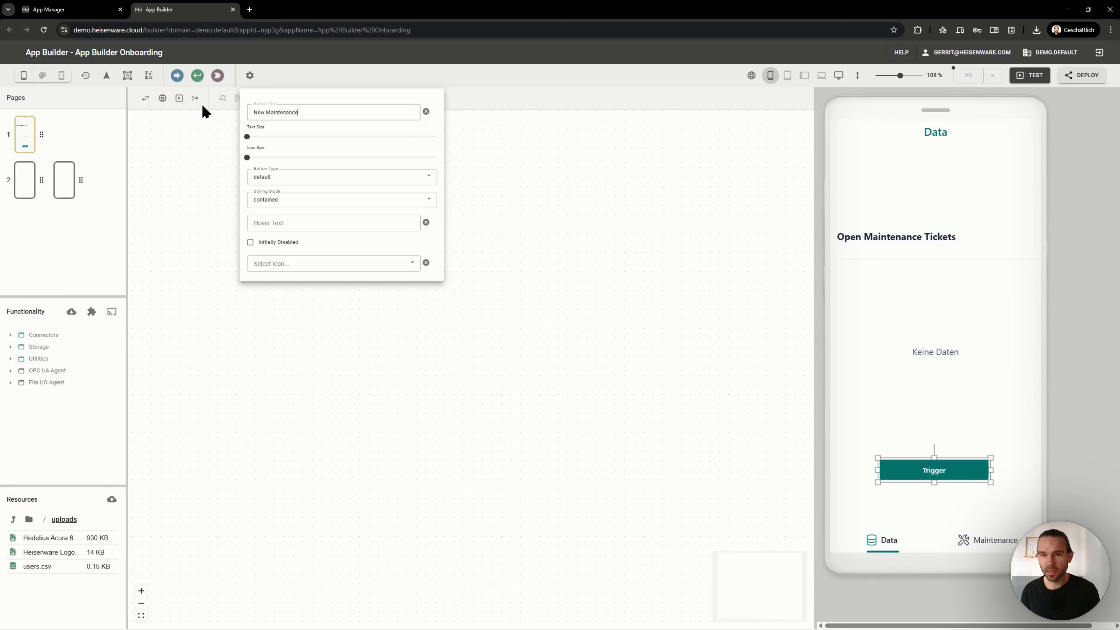
pyautogui.click(883, 420)
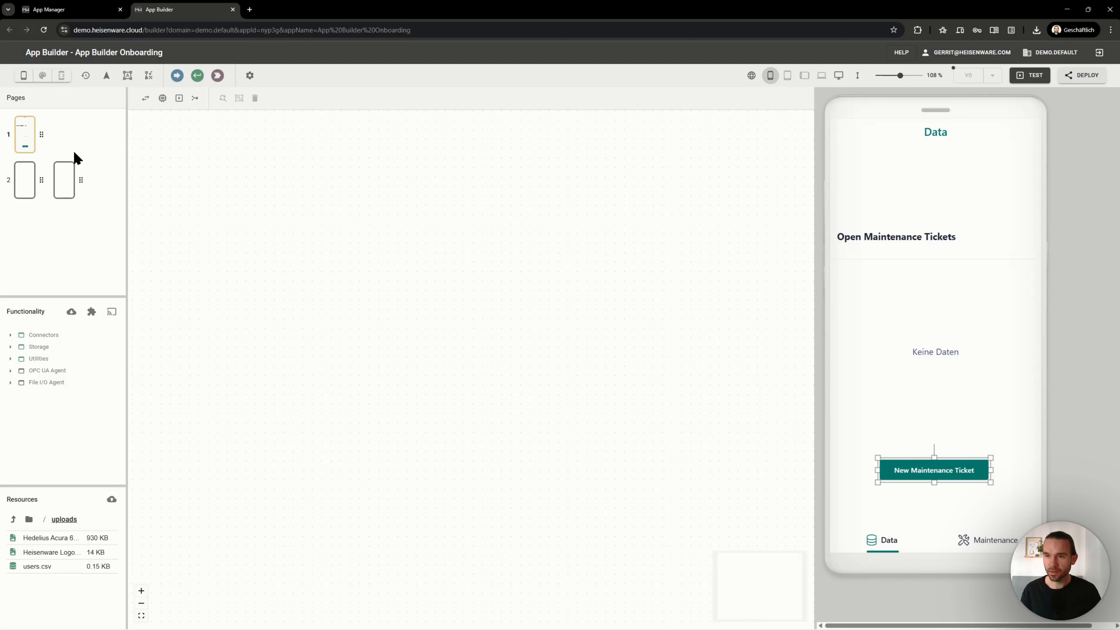
# Link the second page of row 2 to the "New Maintenance Ticket" button and try the navigation in a test run
pyautogui.moveTo(80, 180); pyautogui.dragTo(936, 471)
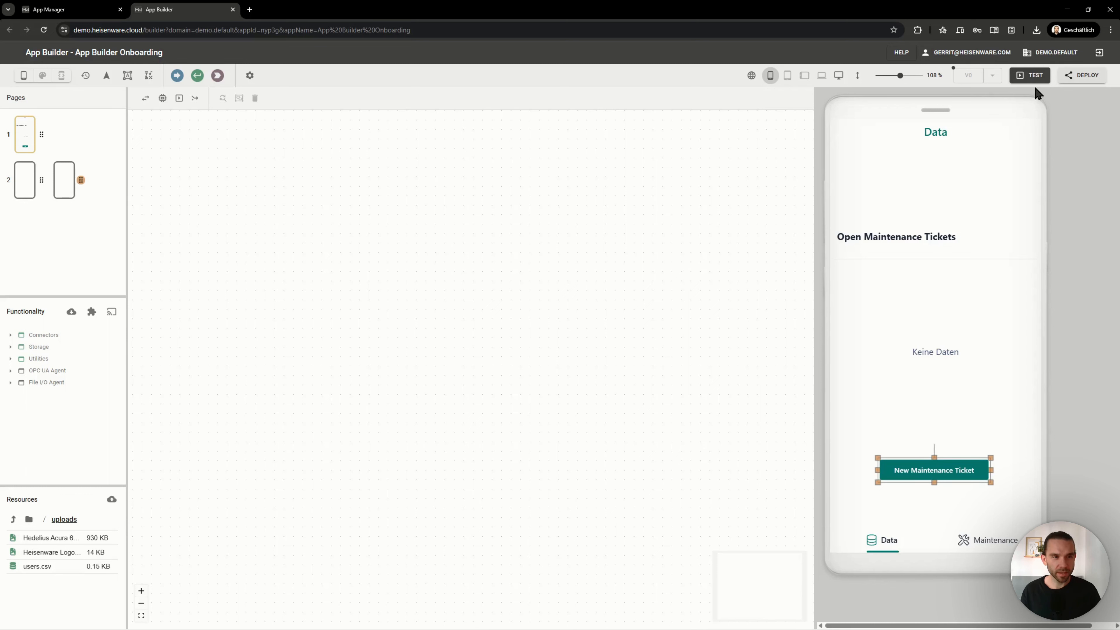
pyautogui.click(1031, 76)
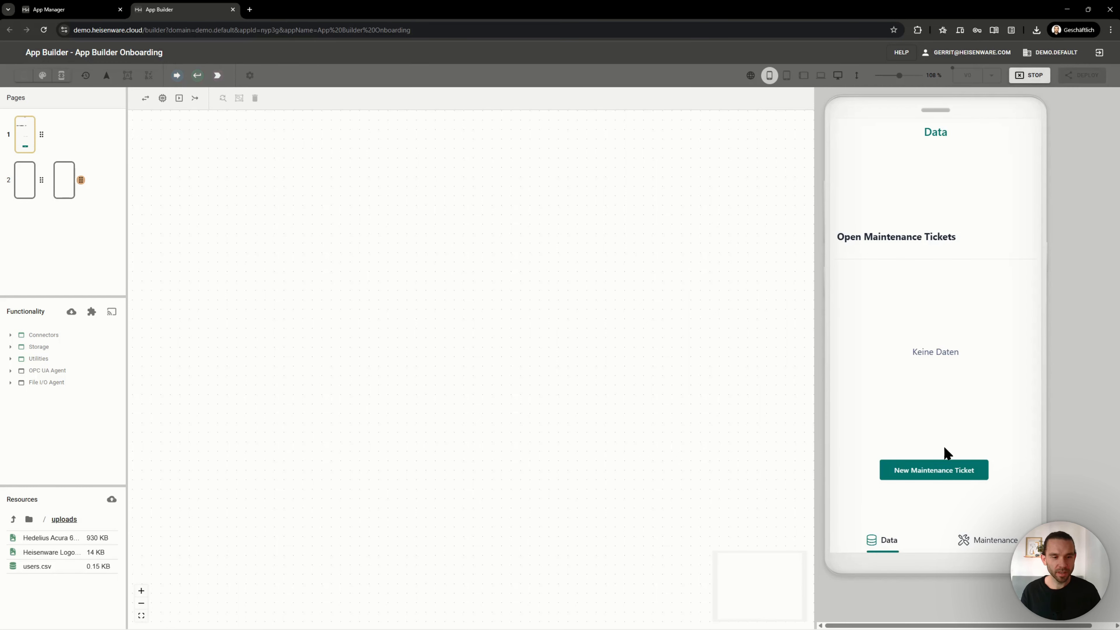
pyautogui.click(937, 469)
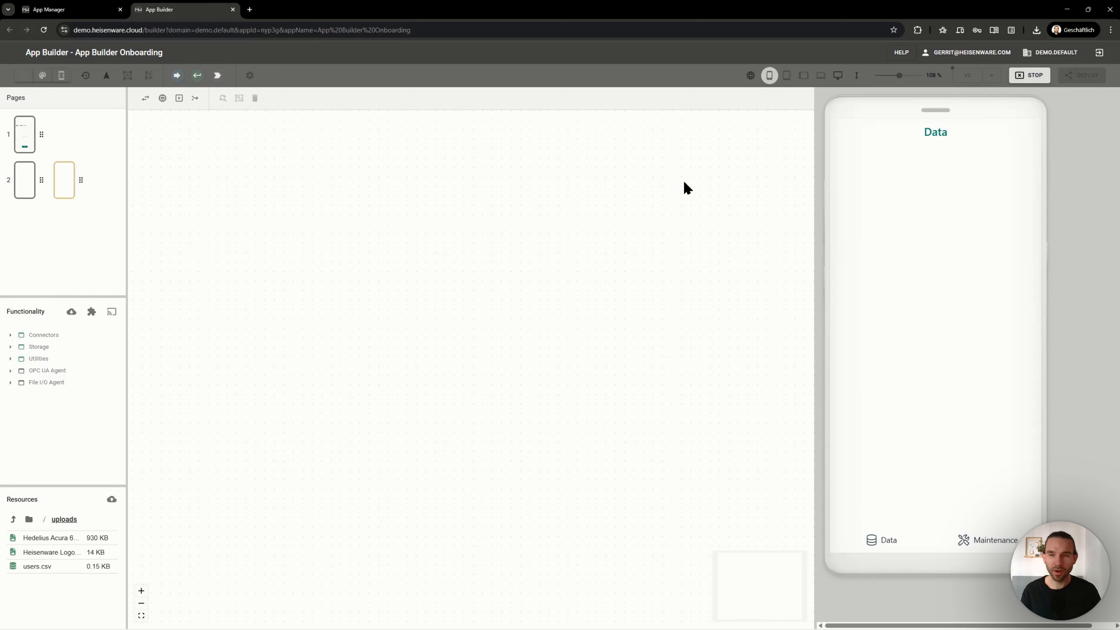
pyautogui.click(25, 142)
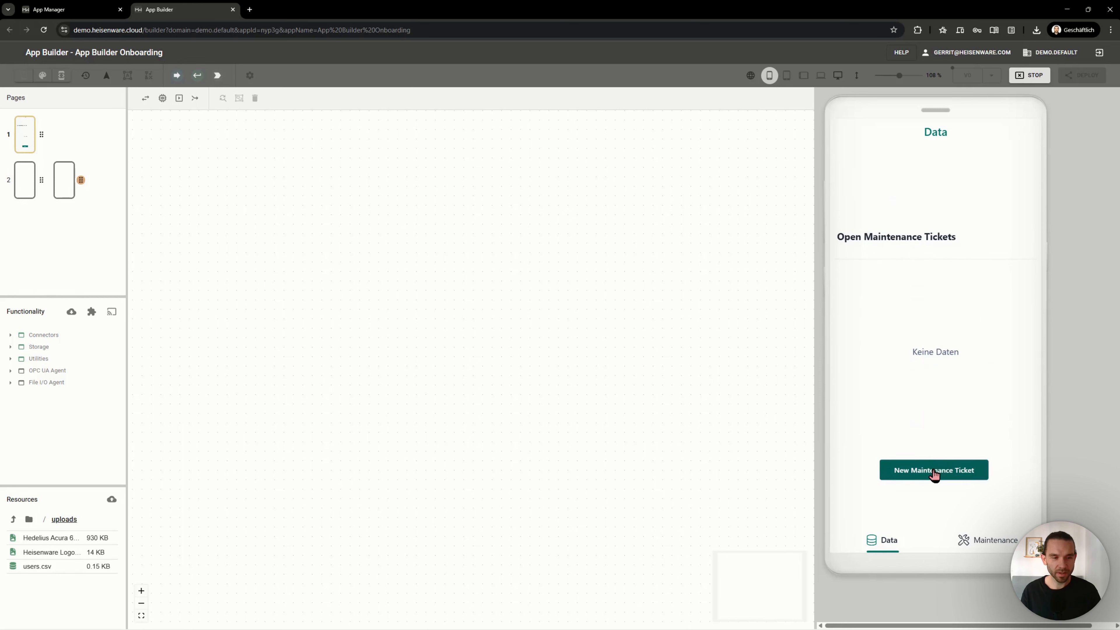
pyautogui.click(931, 471)
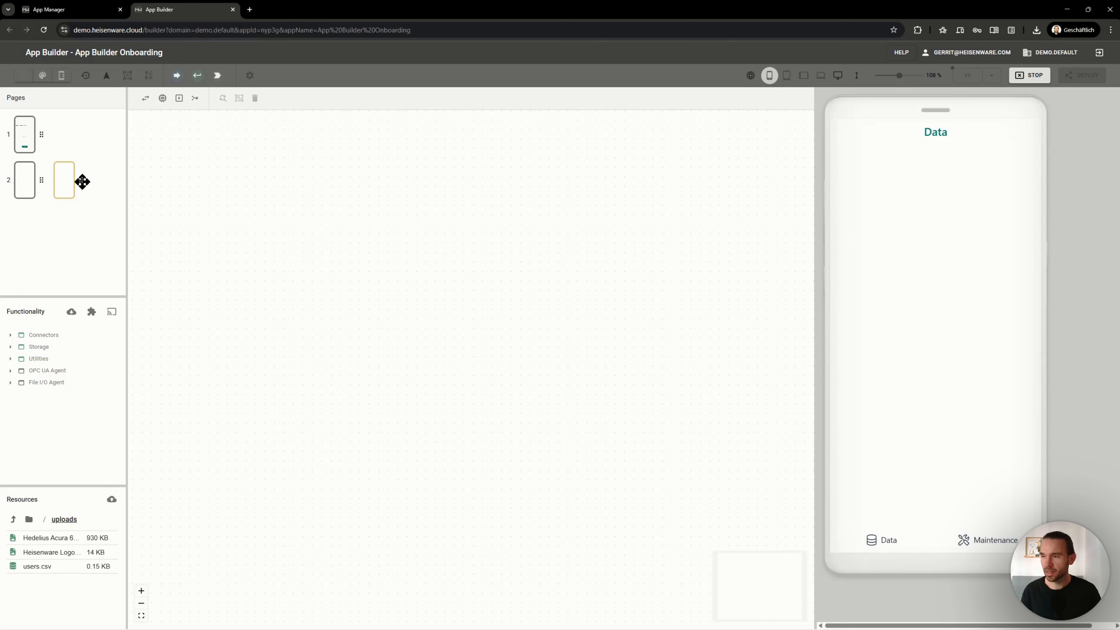
pyautogui.click(1021, 81)
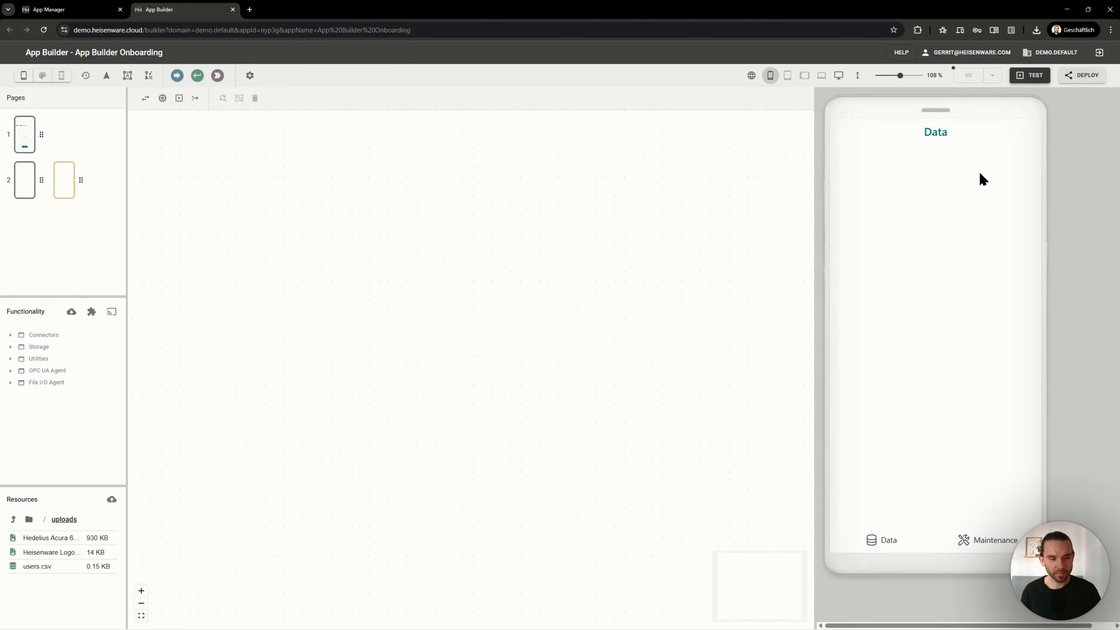
# Place the uploaded Heisenware logo image on the Data page, scaled down and centered beneath the "New Maintenance Ticket" button
pyautogui.click(890, 541)
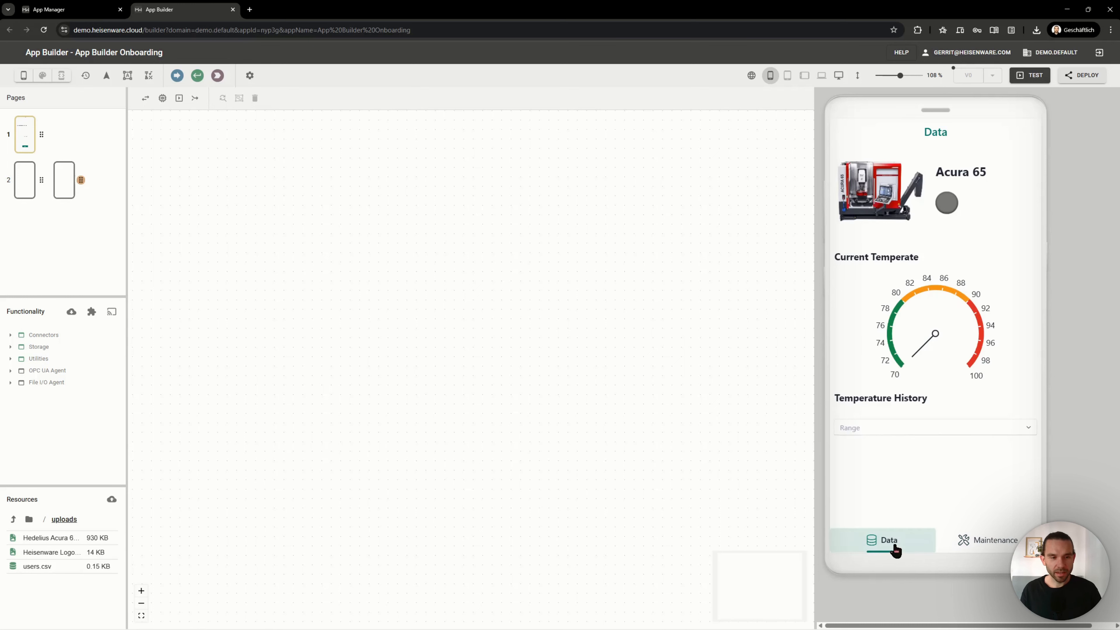
pyautogui.scroll(-5, 930, 390)
pyautogui.scroll(5, 926, 417)
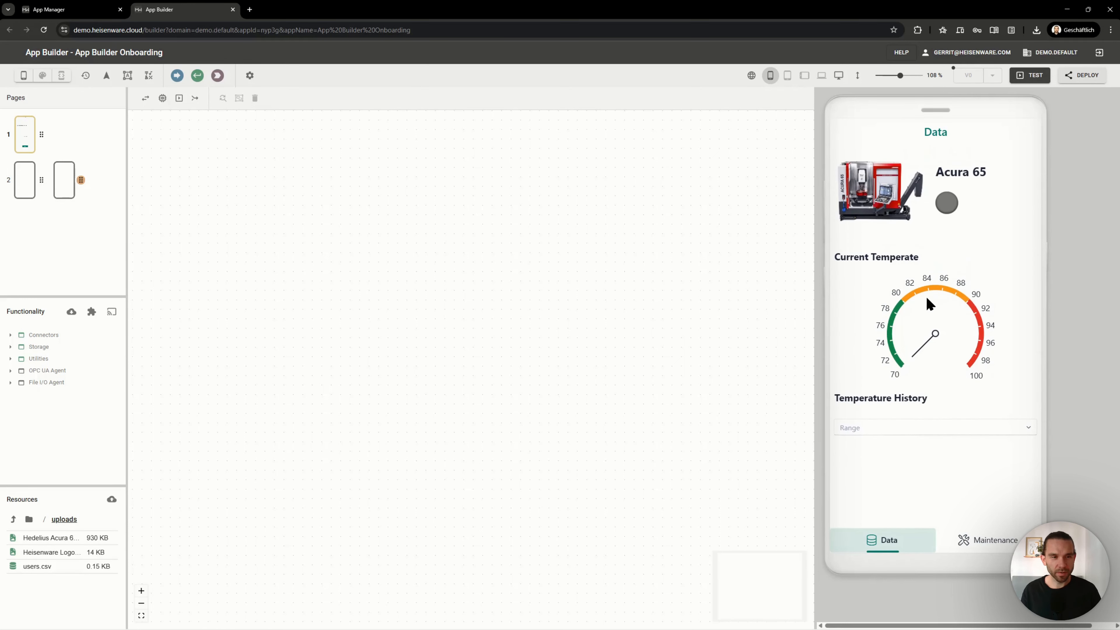
pyautogui.scroll(-10, 926, 265)
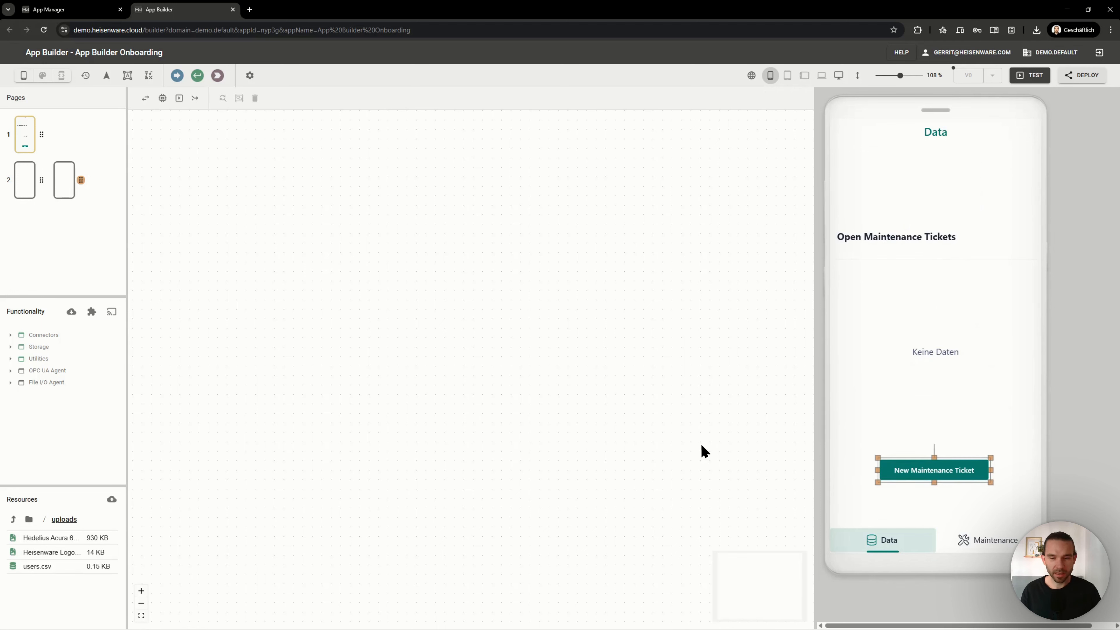
pyautogui.moveTo(39, 552); pyautogui.dragTo(847, 429)
pyautogui.moveTo(833, 487); pyautogui.dragTo(908, 443)
pyautogui.press('Down')
pyautogui.press('Down')
pyautogui.press('Down')
pyautogui.press('Down')
pyautogui.press('Down')
pyautogui.press('Down')
pyautogui.press('Down')
pyautogui.press('Down')
pyautogui.press('Down')
pyautogui.press('Down')
pyautogui.press('Down')
pyautogui.press('Down')
pyautogui.press('Down')
pyautogui.press('Down')
pyautogui.press('Down')
pyautogui.press('Down')
pyautogui.press('Down')
pyautogui.press('Down')
pyautogui.press('Down')
pyautogui.press('Down')
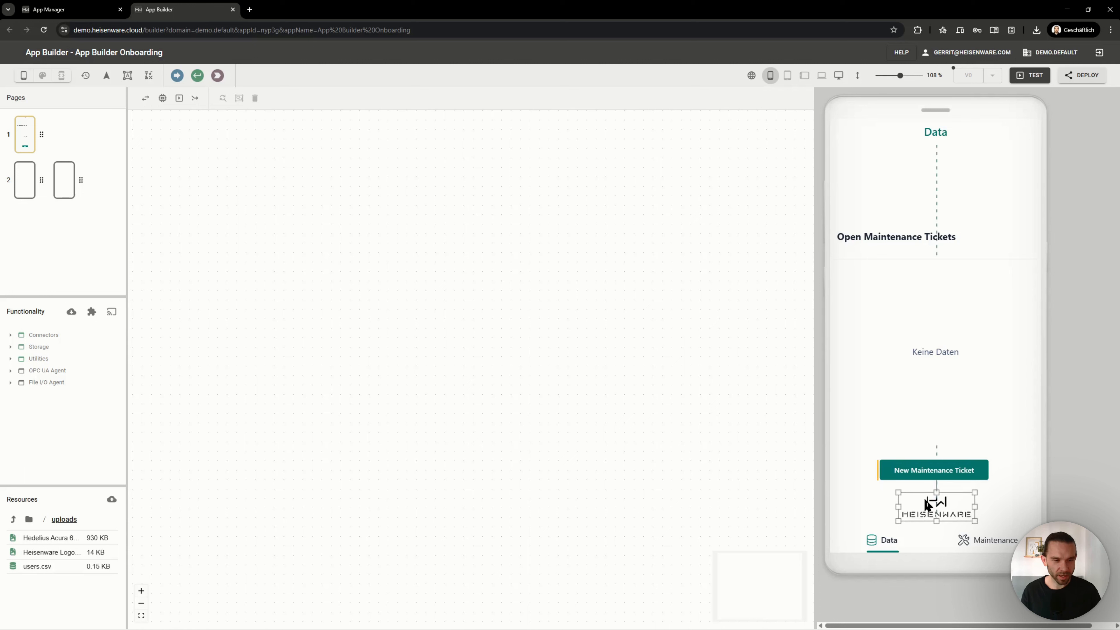
pyautogui.click(1007, 491)
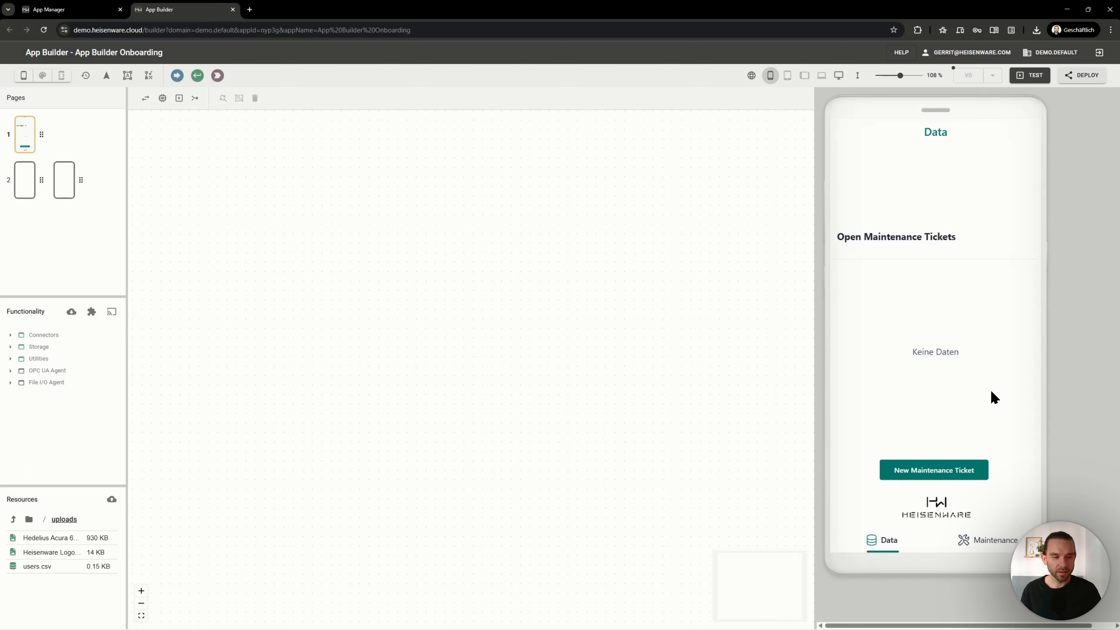
# Check the page height options and look over the Data page from top to bottom
pyautogui.scroll(8, 993, 396)
pyautogui.click(858, 85)
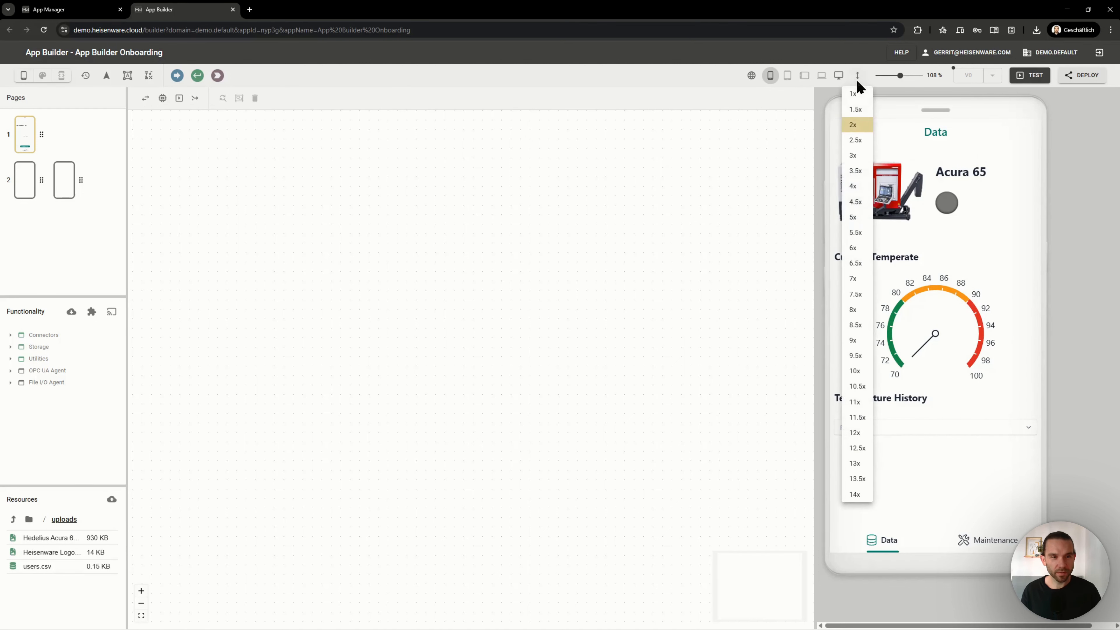
pyautogui.click(1021, 128)
pyautogui.scroll(-8, 989, 215)
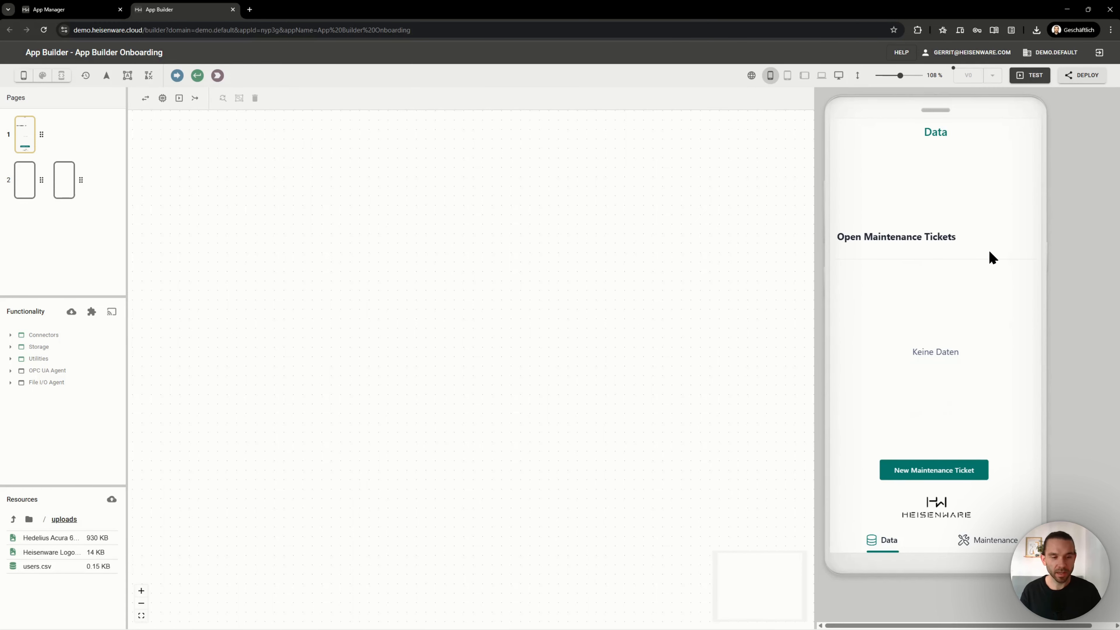
pyautogui.scroll(8, 976, 275)
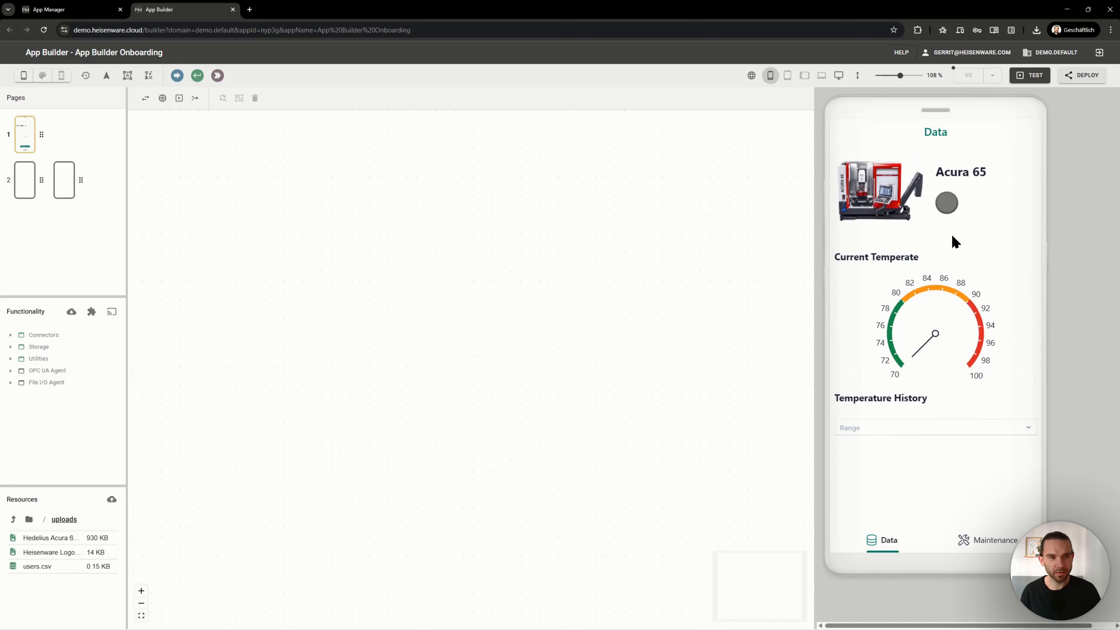
# Add a Kanban widget to the Maintenance page and extend it down to just above the bottom navigation area
pyautogui.click(24, 188)
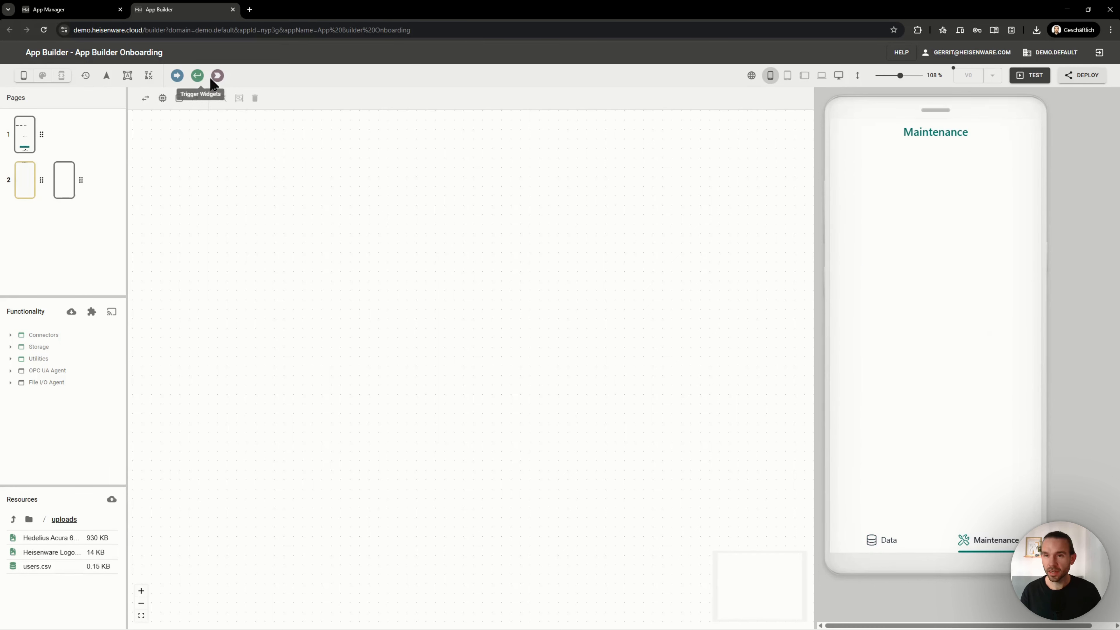
pyautogui.click(217, 76)
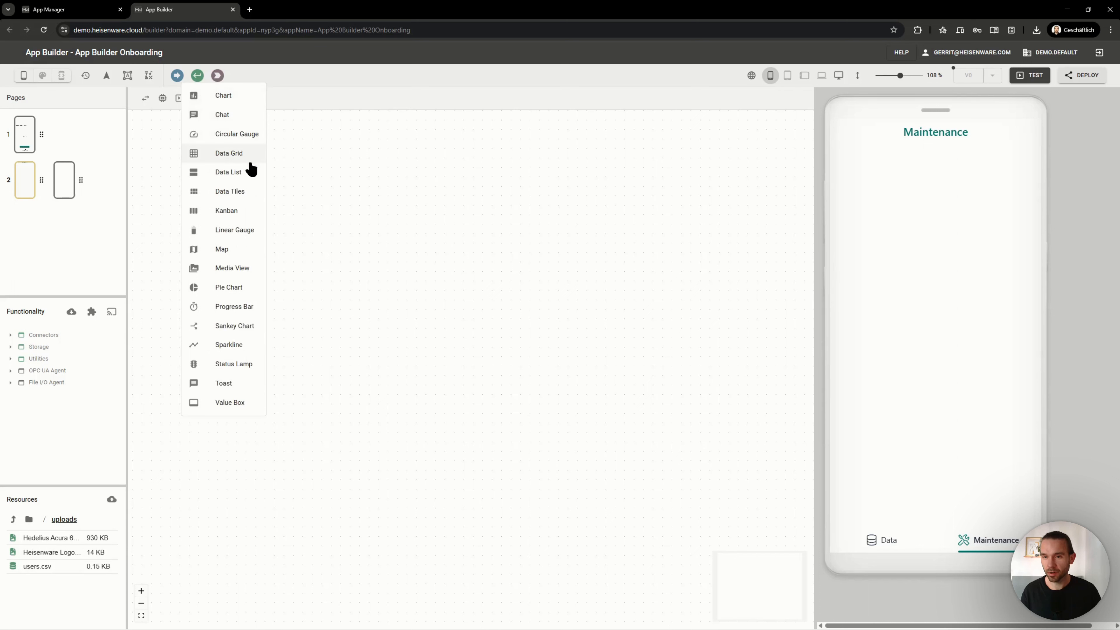
pyautogui.click(258, 211)
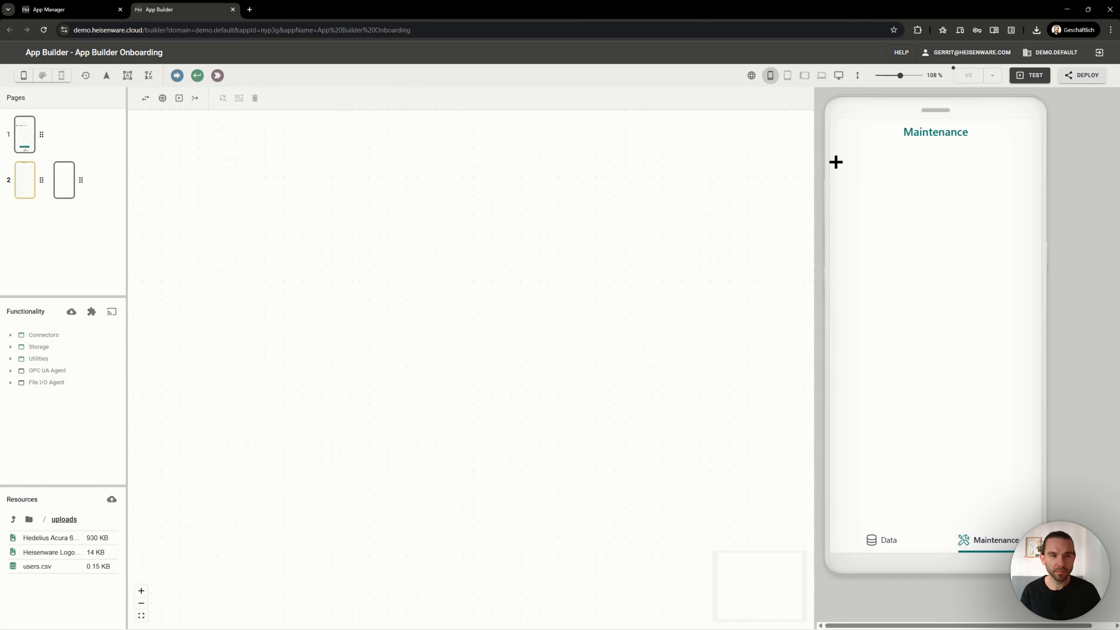
pyautogui.click(856, 192)
pyautogui.moveTo(943, 258); pyautogui.dragTo(939, 250)
pyautogui.click(929, 363)
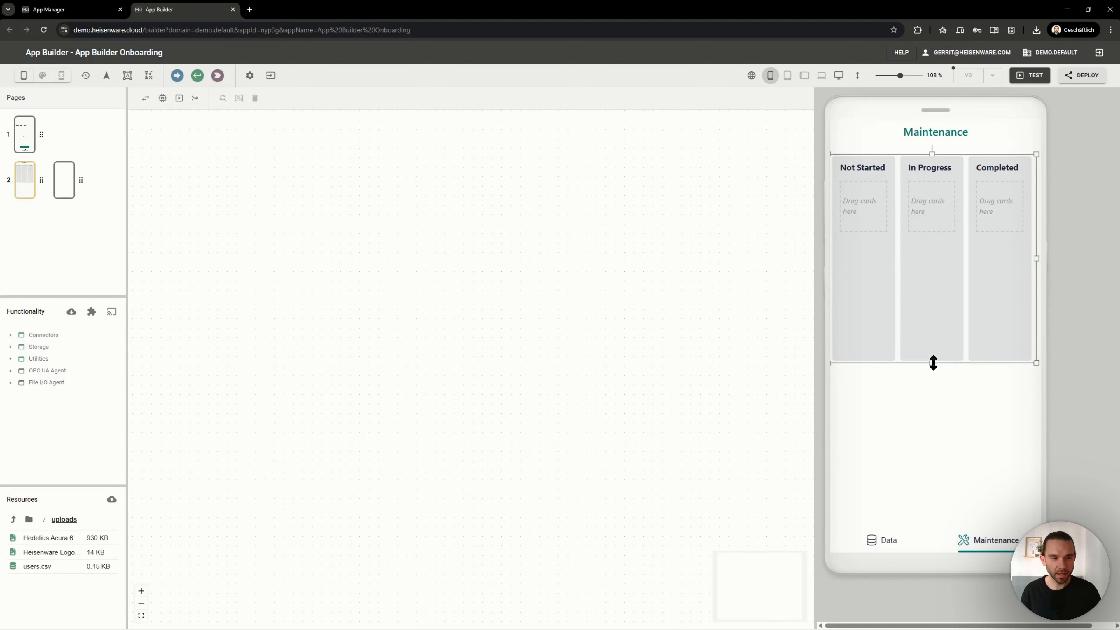
pyautogui.moveTo(933, 362); pyautogui.dragTo(917, 468)
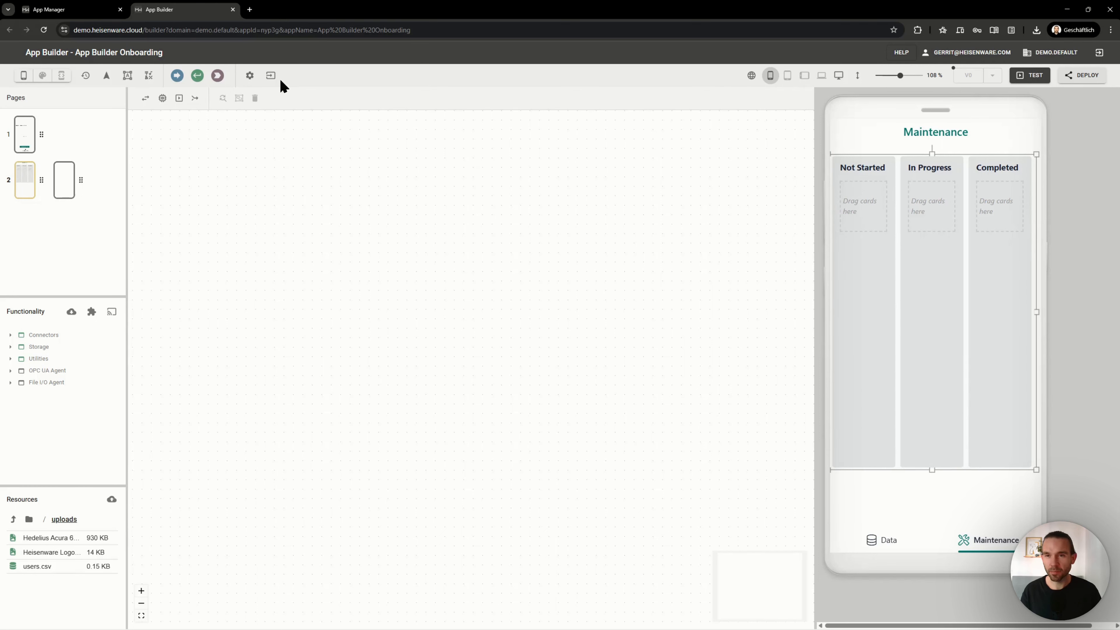
# Rename the Kanban board's first stage to "Open" and its third stage to "Resolved"
pyautogui.click(249, 75)
pyautogui.tripleClick(264, 142)
pyautogui.write('Open')
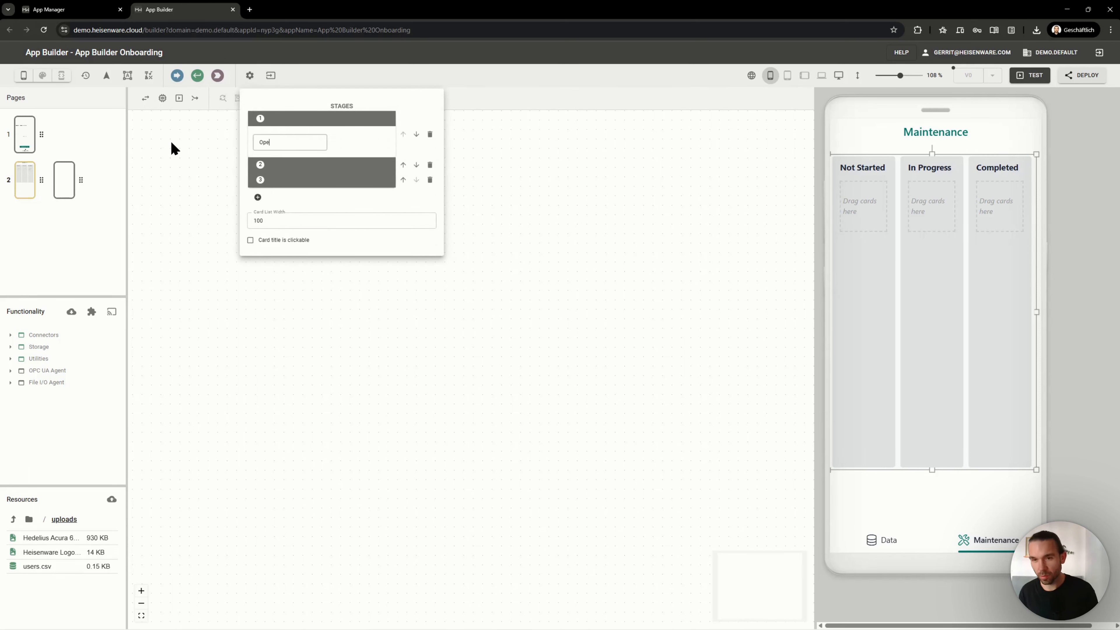
pyautogui.click(330, 171)
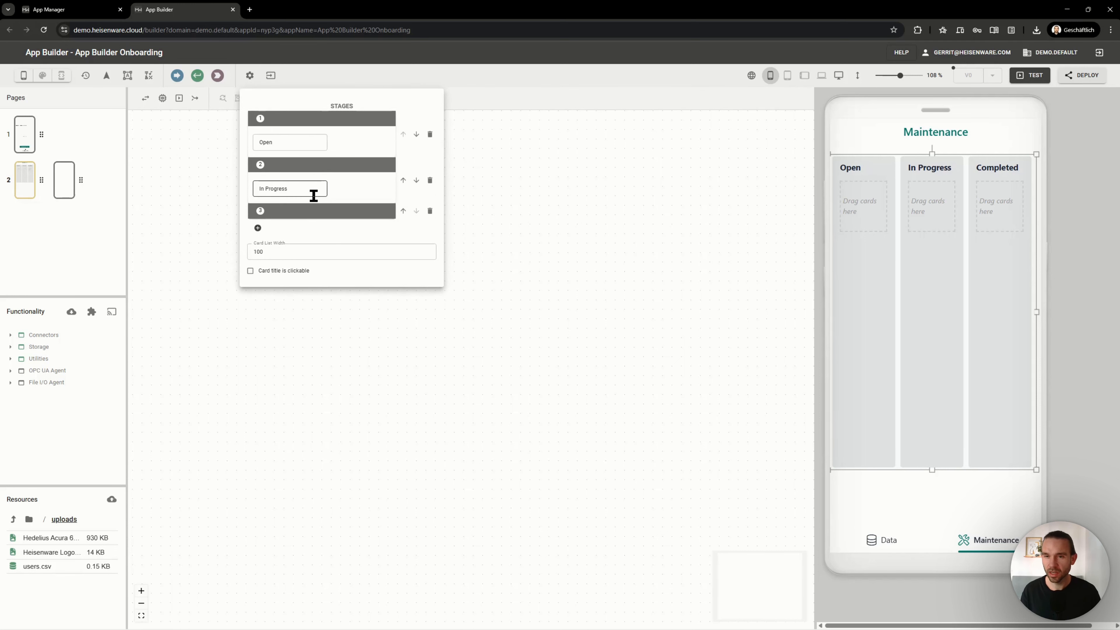
pyautogui.click(300, 212)
pyautogui.tripleClick(305, 234)
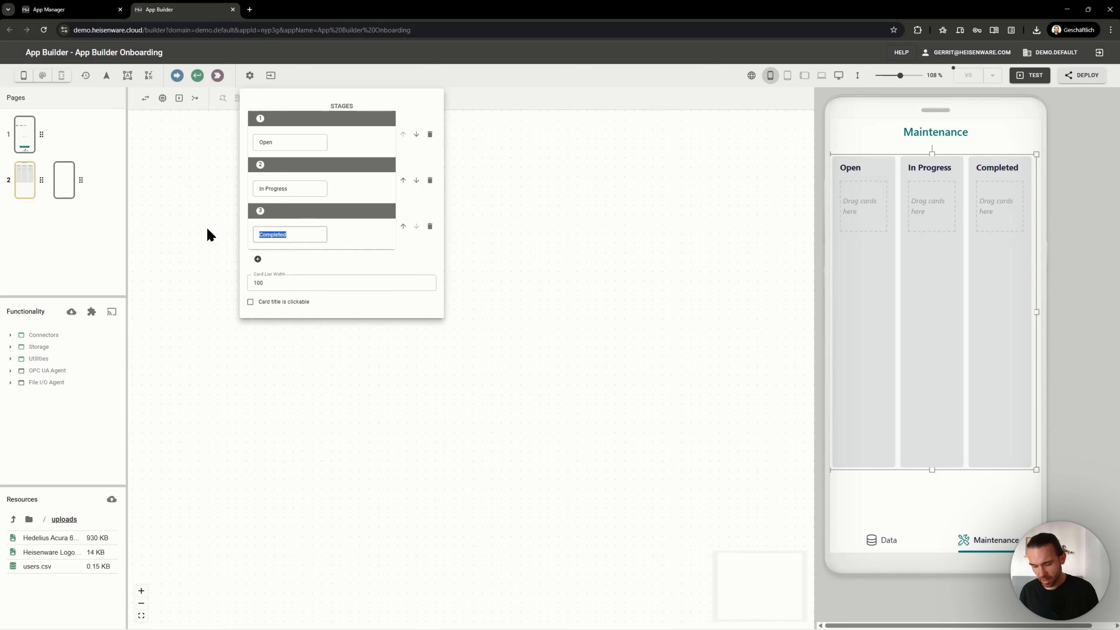
pyautogui.write('Resolved')
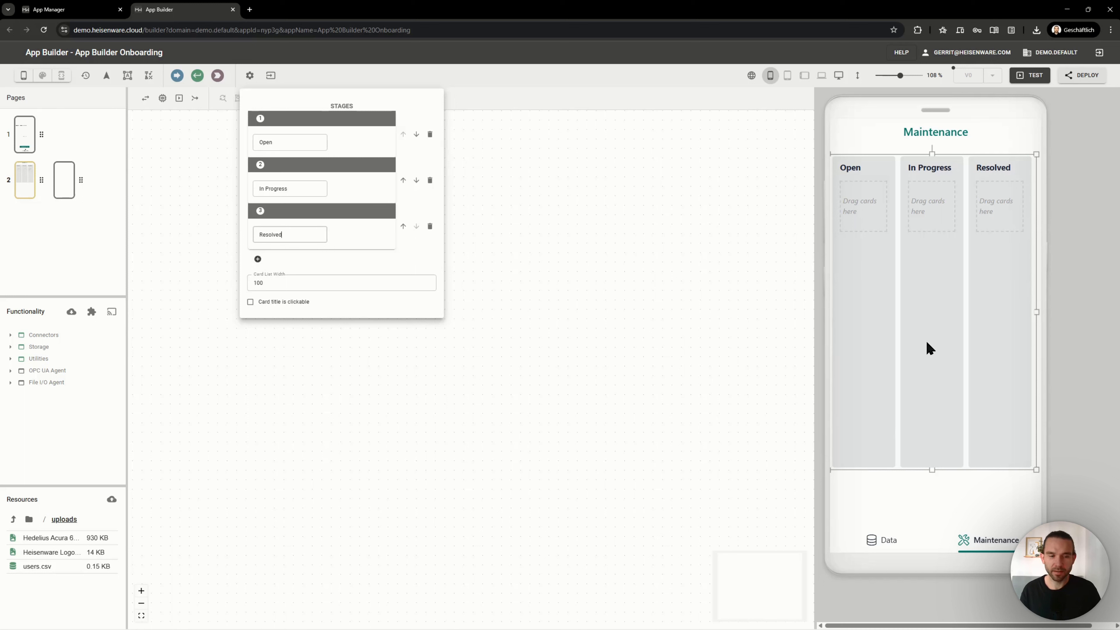
pyautogui.click(935, 488)
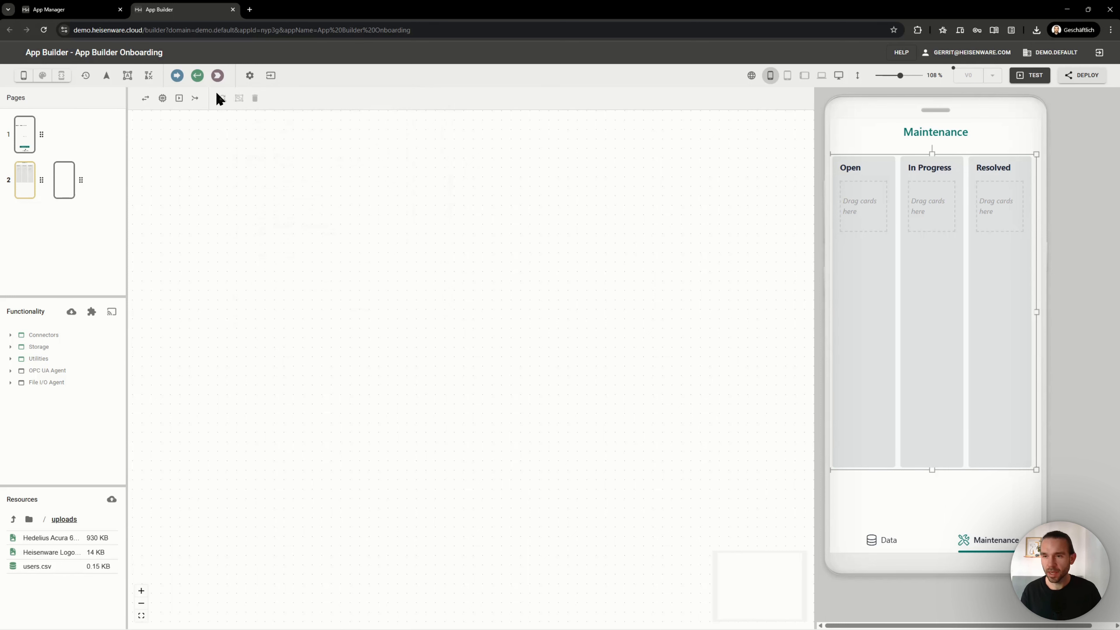
# Copy the "New Maintenance Ticket" button from the Data page to beneath the Kanban board, linked to the second page of row 2
pyautogui.click(23, 140)
pyautogui.scroll(-5, 897, 393)
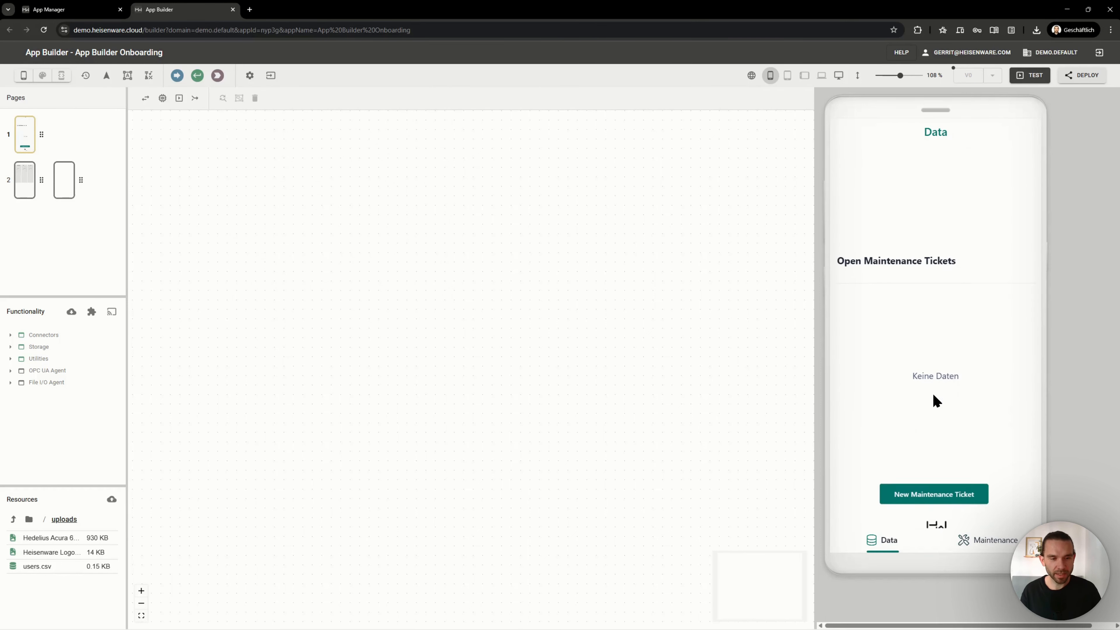
pyautogui.click(938, 471)
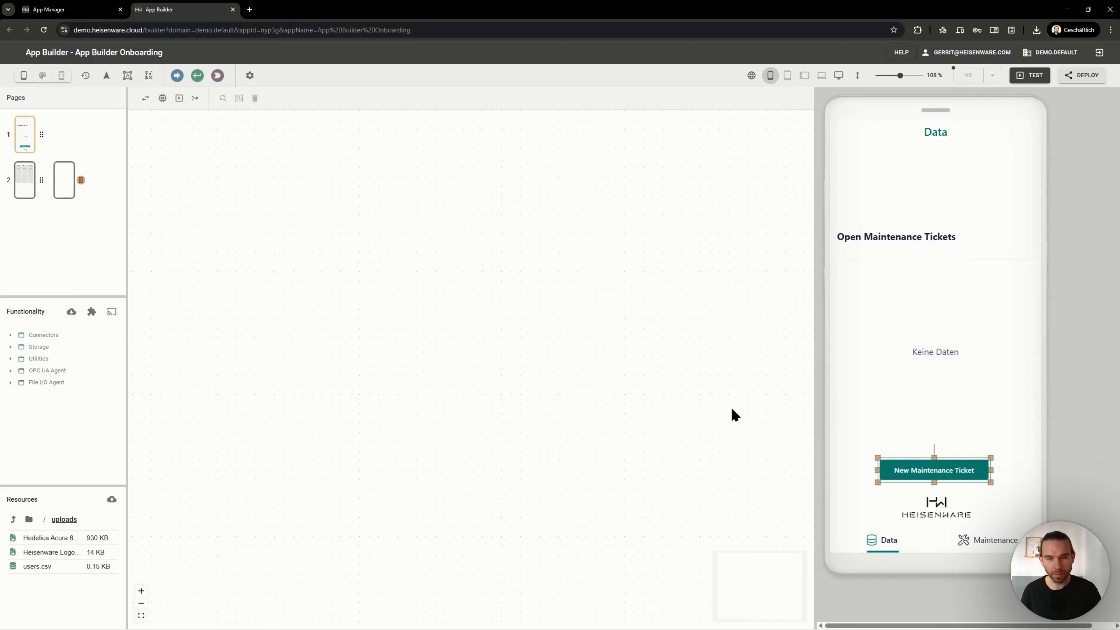
pyautogui.click(31, 178)
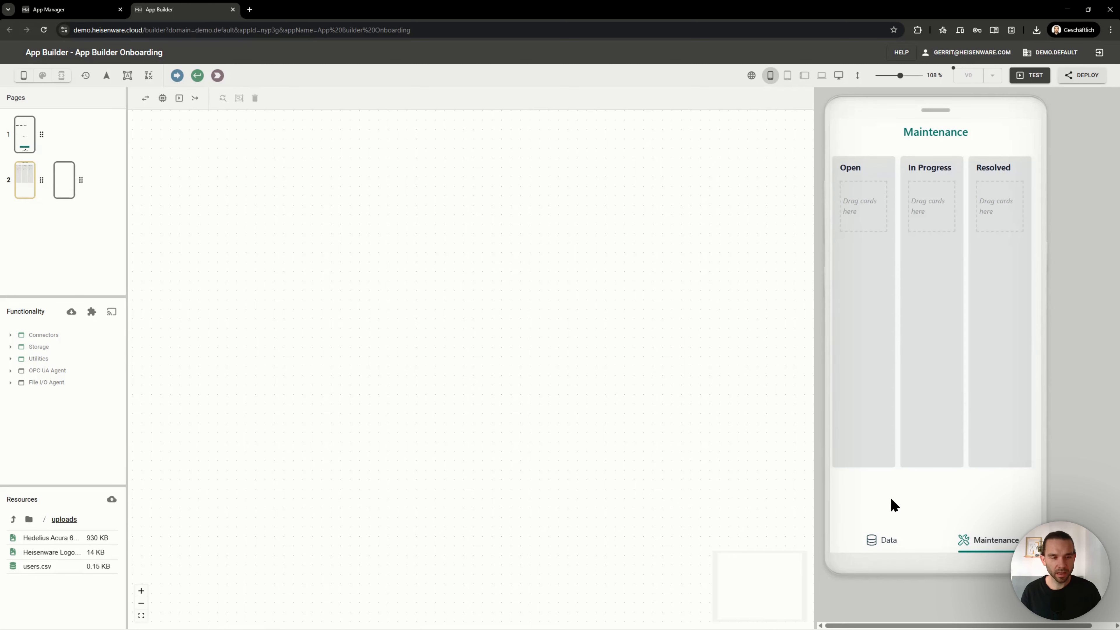
pyautogui.hotkey('ctrl', 'v')
pyautogui.moveTo(943, 523); pyautogui.dragTo(943, 499)
pyautogui.moveTo(60, 179); pyautogui.dragTo(952, 493)
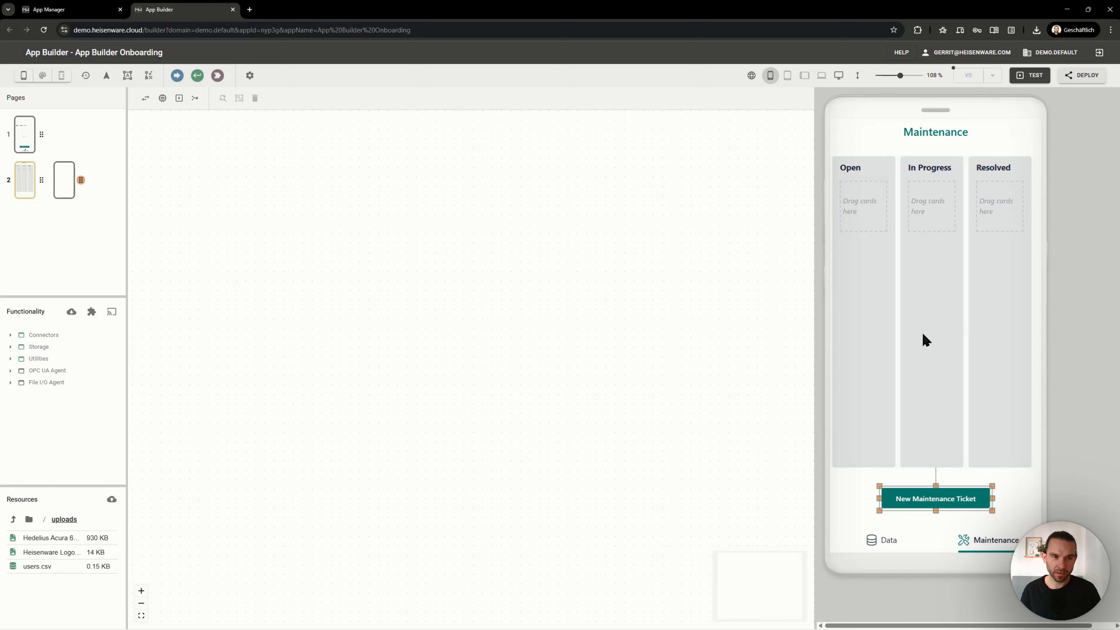
# Set the Kanban board's stage key to status, title key to issueCategory, subtitle key to details and status key to priority
pyautogui.click(888, 322)
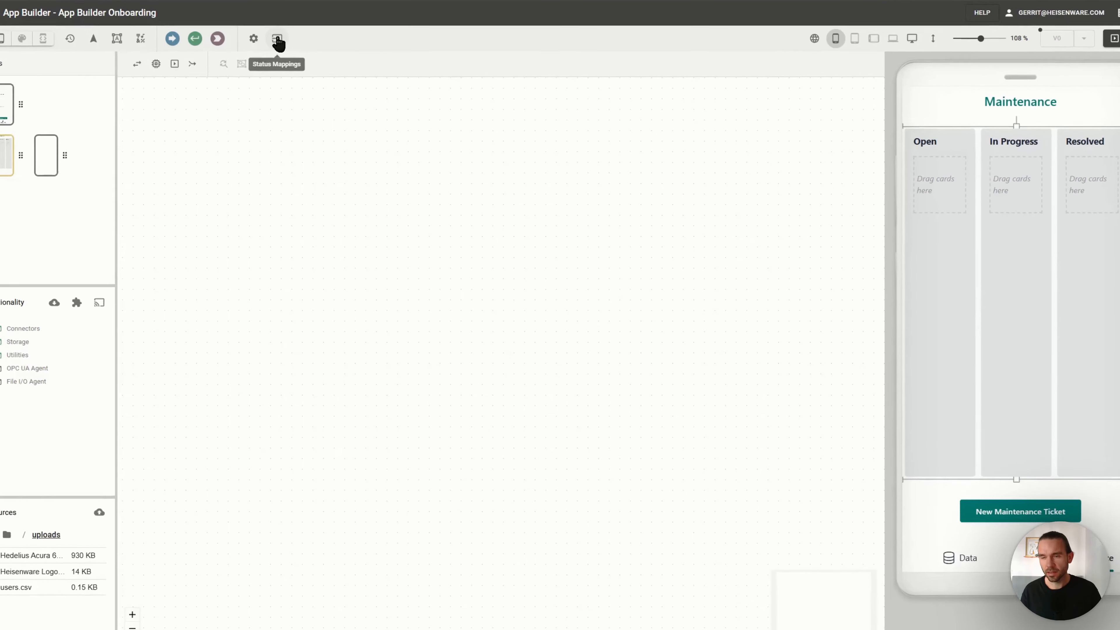
pyautogui.click(277, 39)
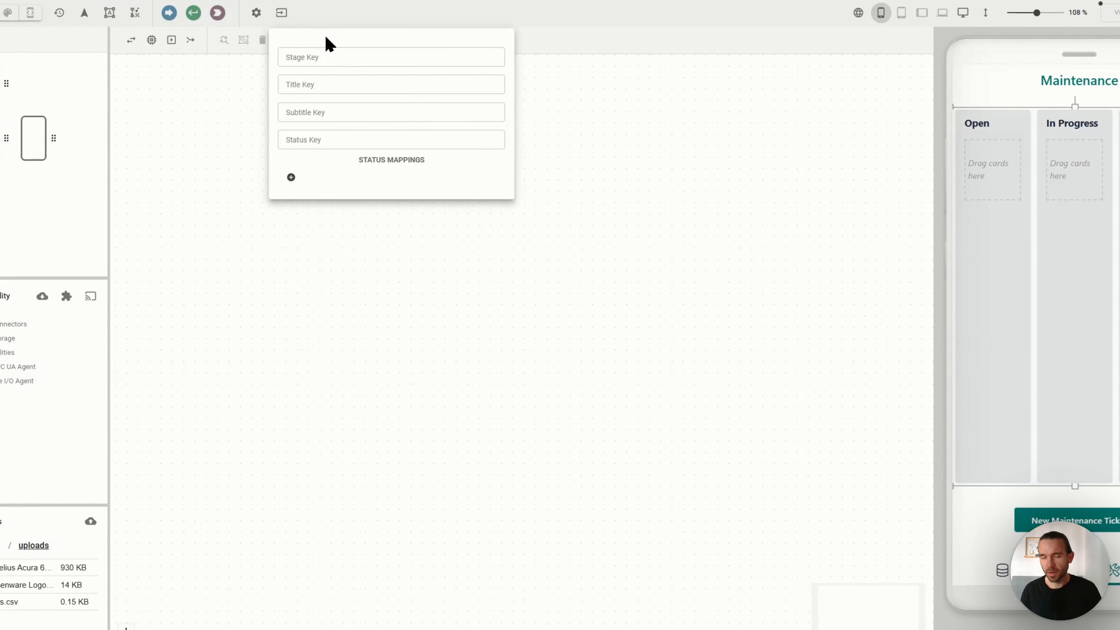
pyautogui.click(333, 57)
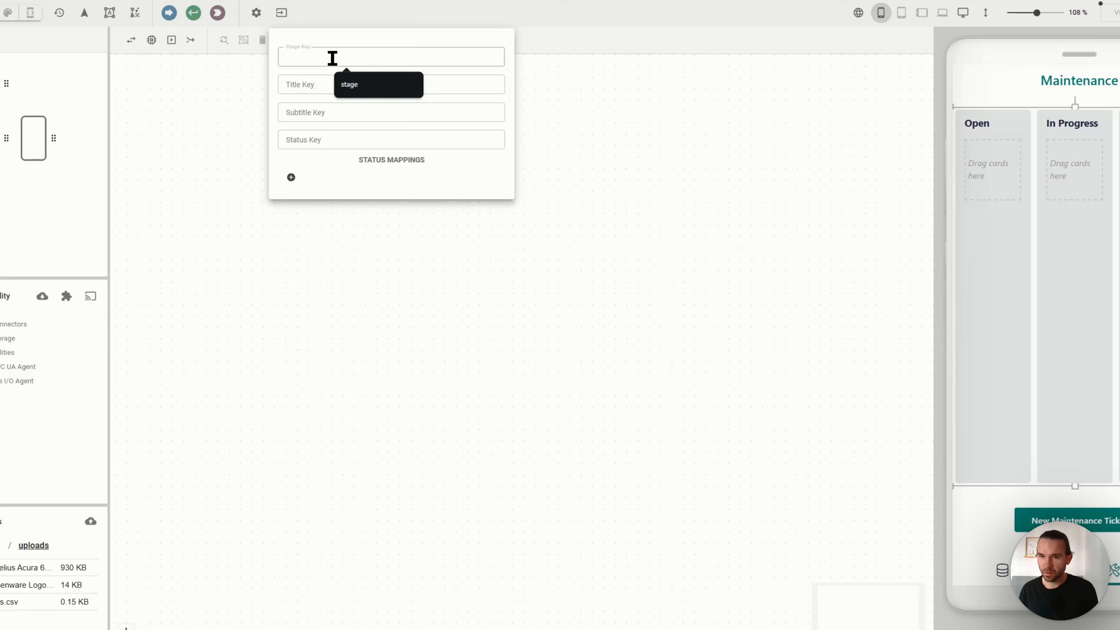
pyautogui.write('sta')
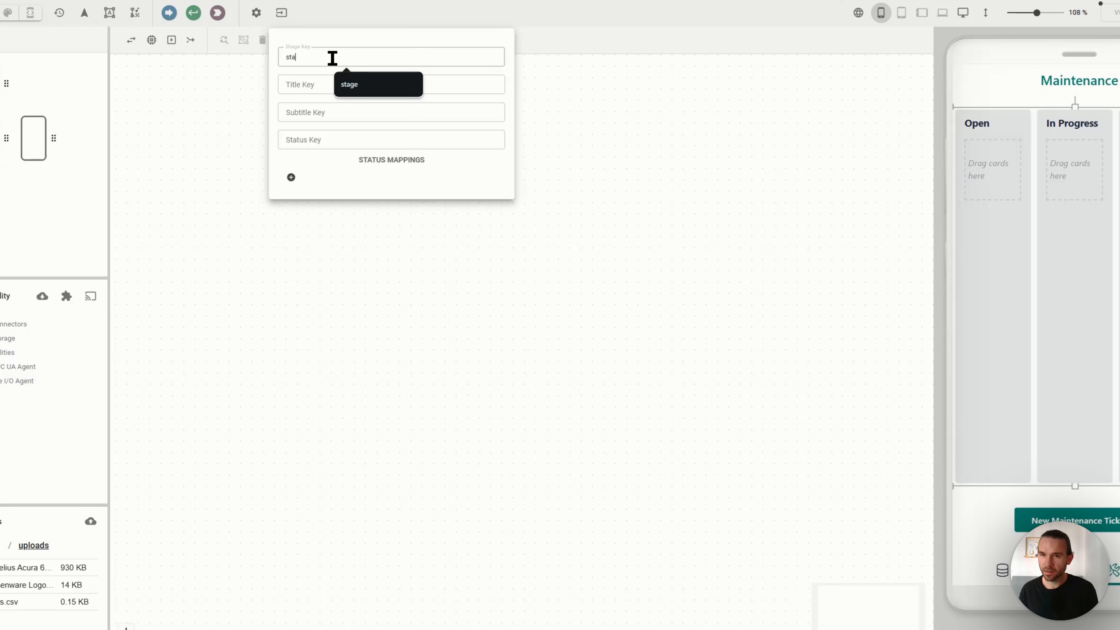
pyautogui.write('tus')
pyautogui.press('Tab')
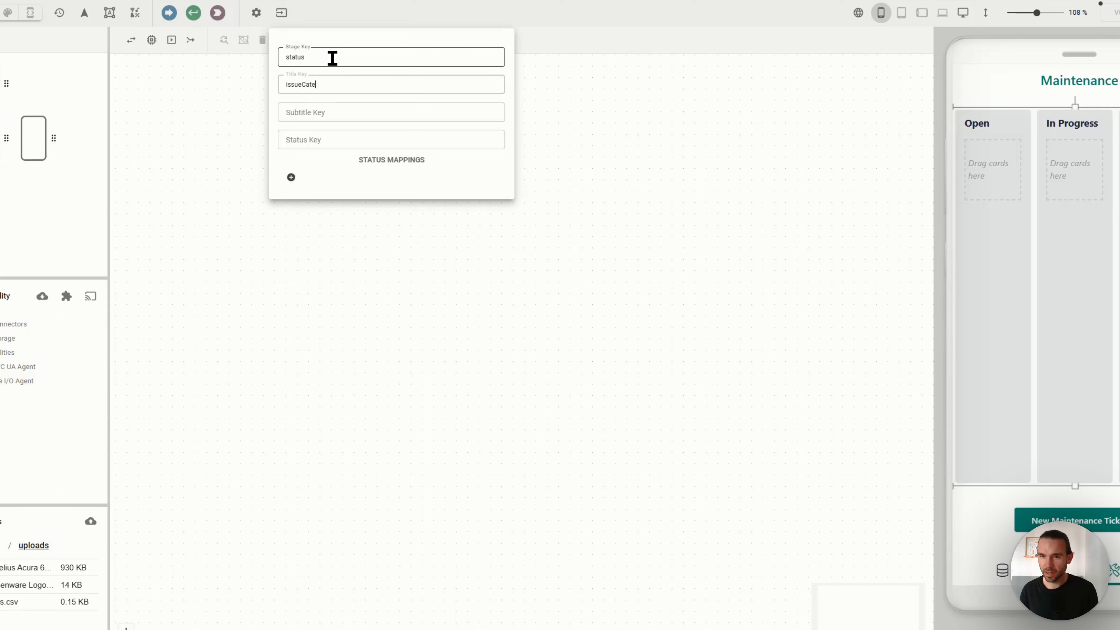
pyautogui.press('Tab')
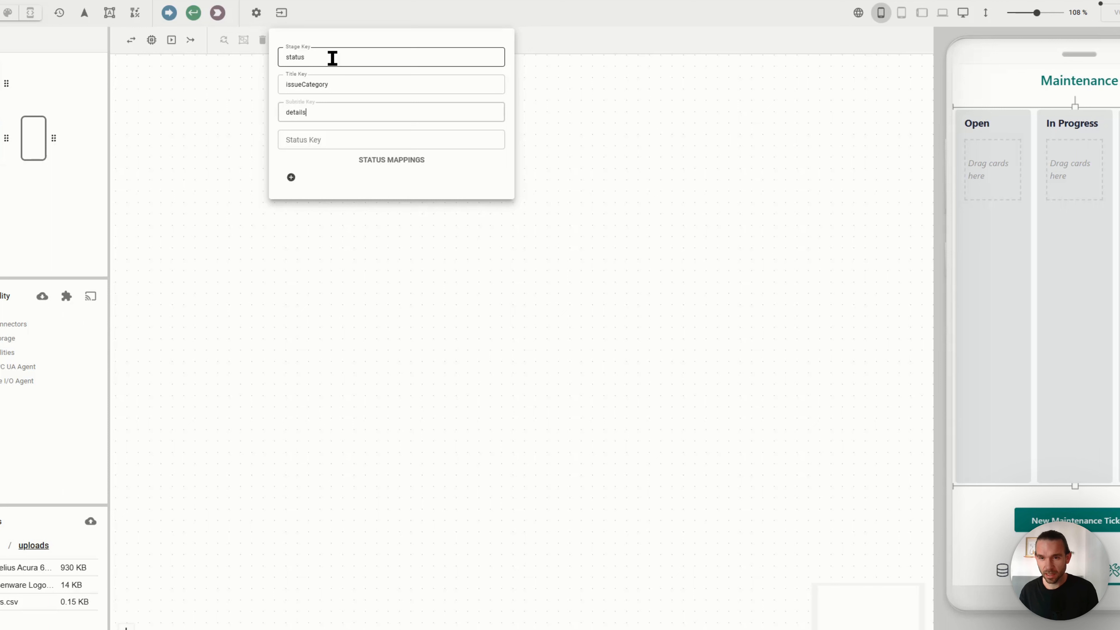
pyautogui.press('Tab')
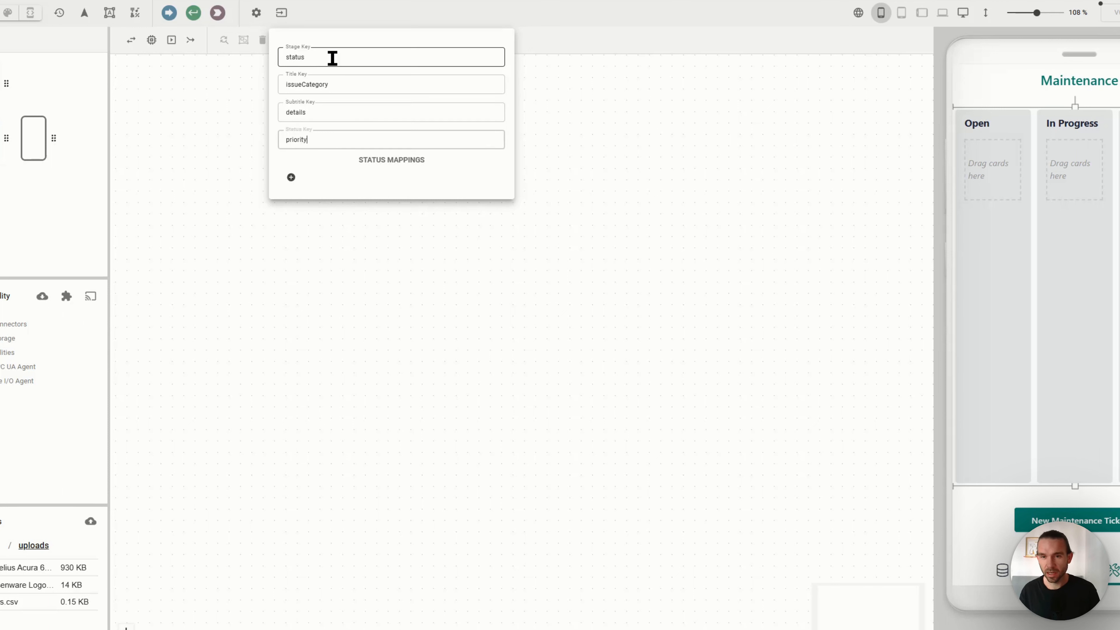
# Add Kanban status mappings for status 1 in red and status 2 in orange
pyautogui.click(292, 177)
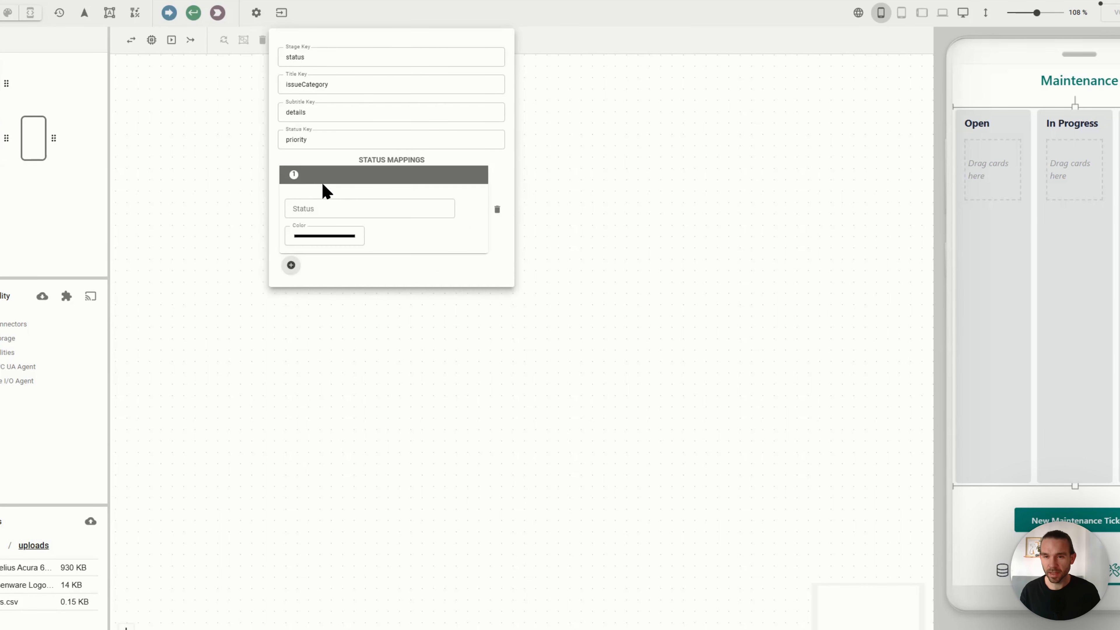
pyautogui.click(347, 211)
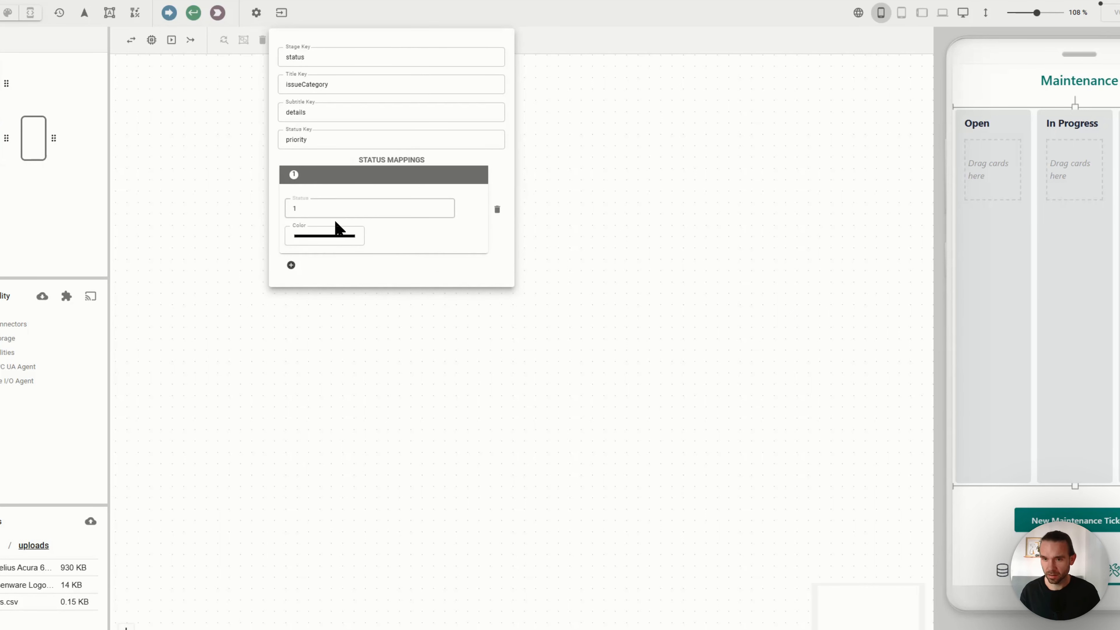
pyautogui.click(328, 240)
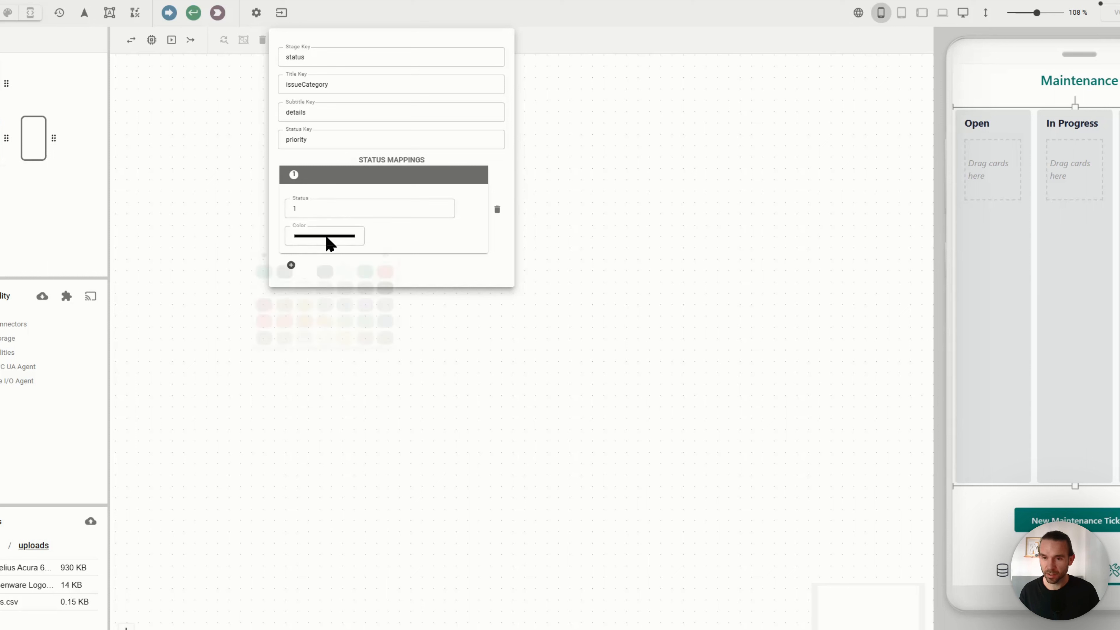
pyautogui.click(253, 364)
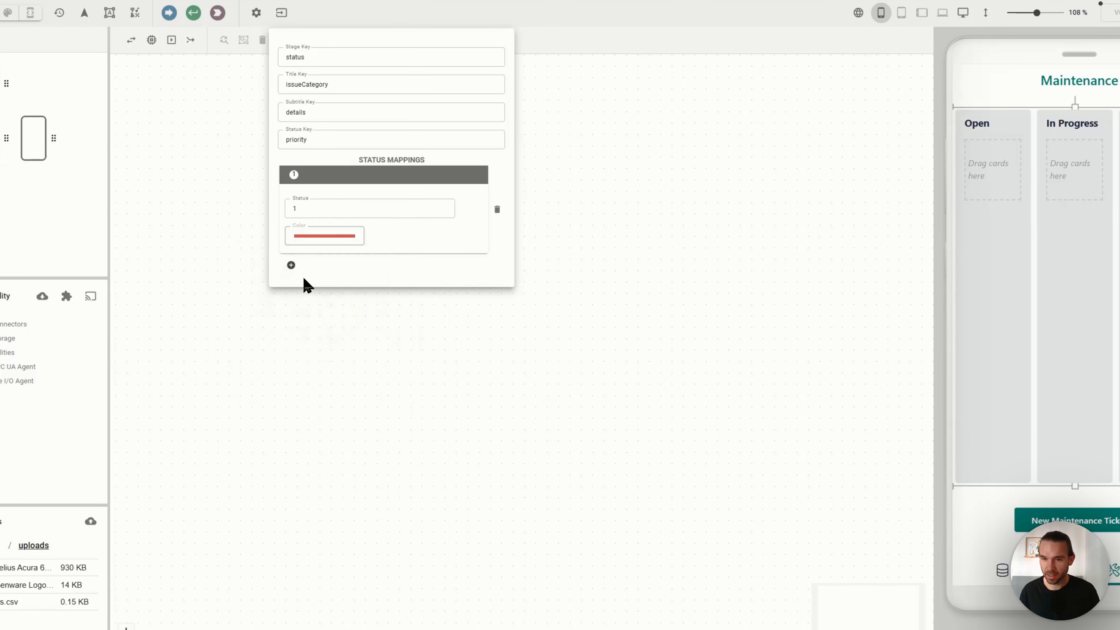
pyautogui.click(292, 266)
pyautogui.click(318, 295)
pyautogui.write('2')
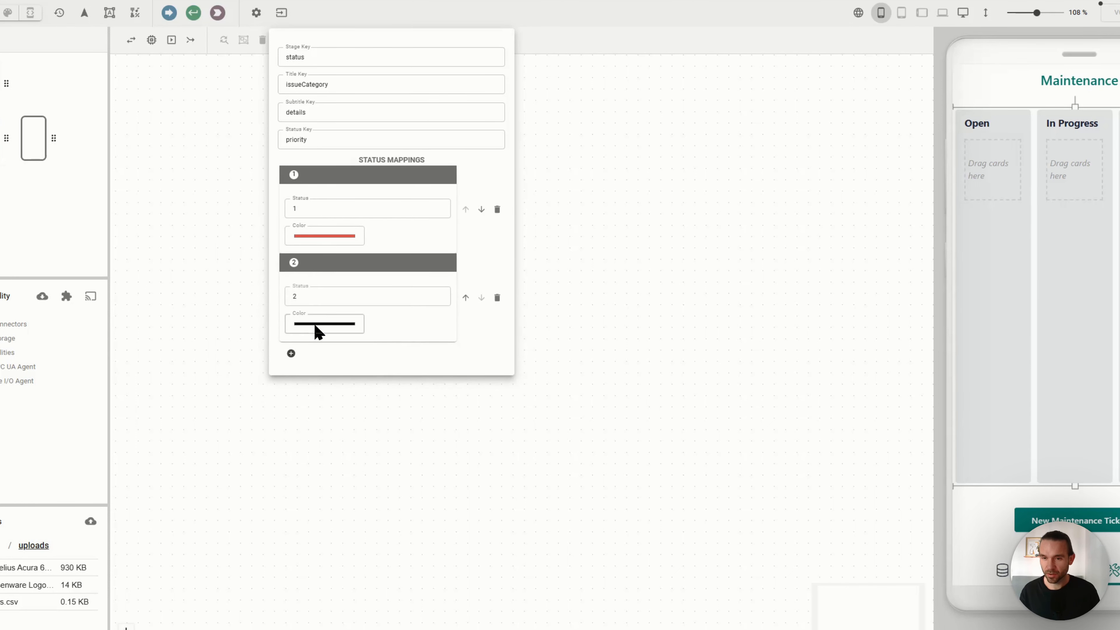
pyautogui.click(315, 323)
pyautogui.click(276, 445)
# Add Kanban status mappings for status 3 in light orange and status 4 in yellow
pyautogui.click(291, 353)
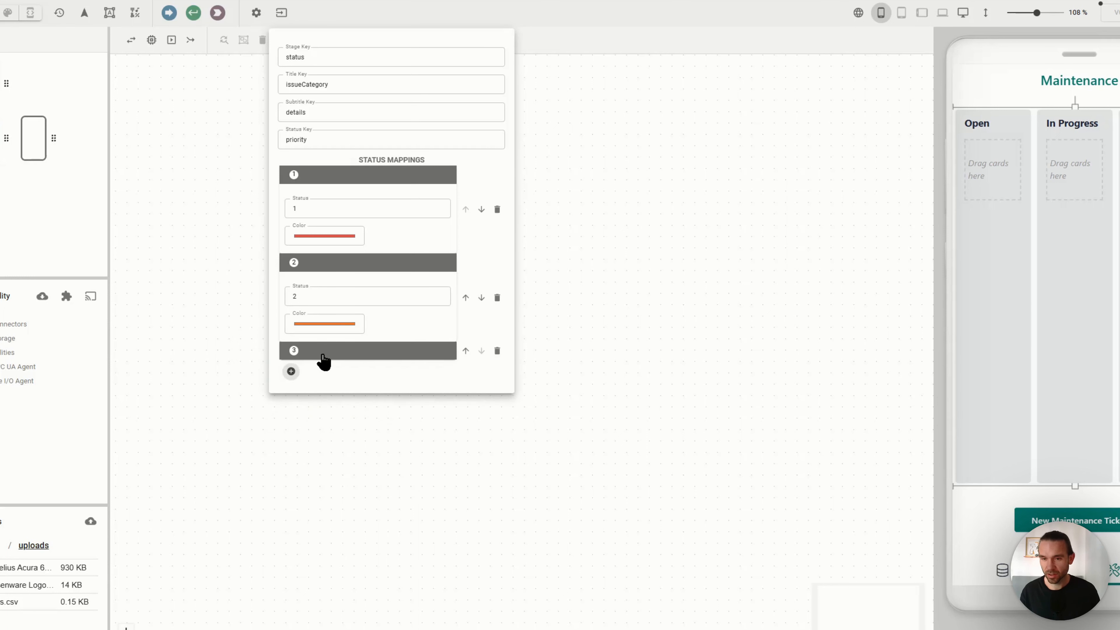
pyautogui.click(313, 385)
pyautogui.write('3')
pyautogui.click(315, 413)
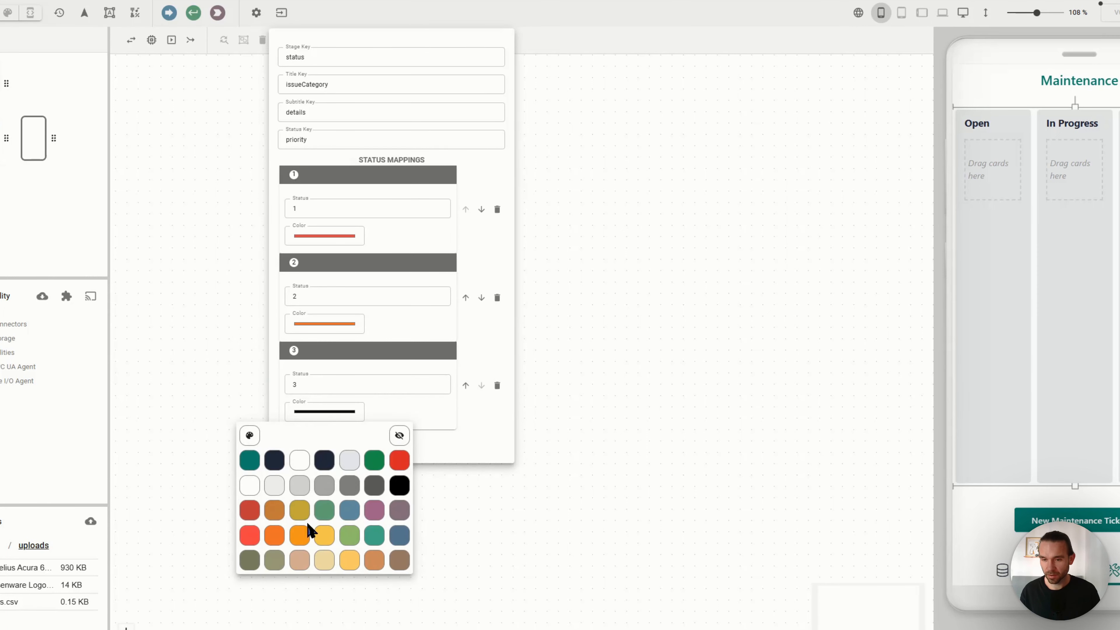
pyautogui.click(304, 532)
pyautogui.click(291, 442)
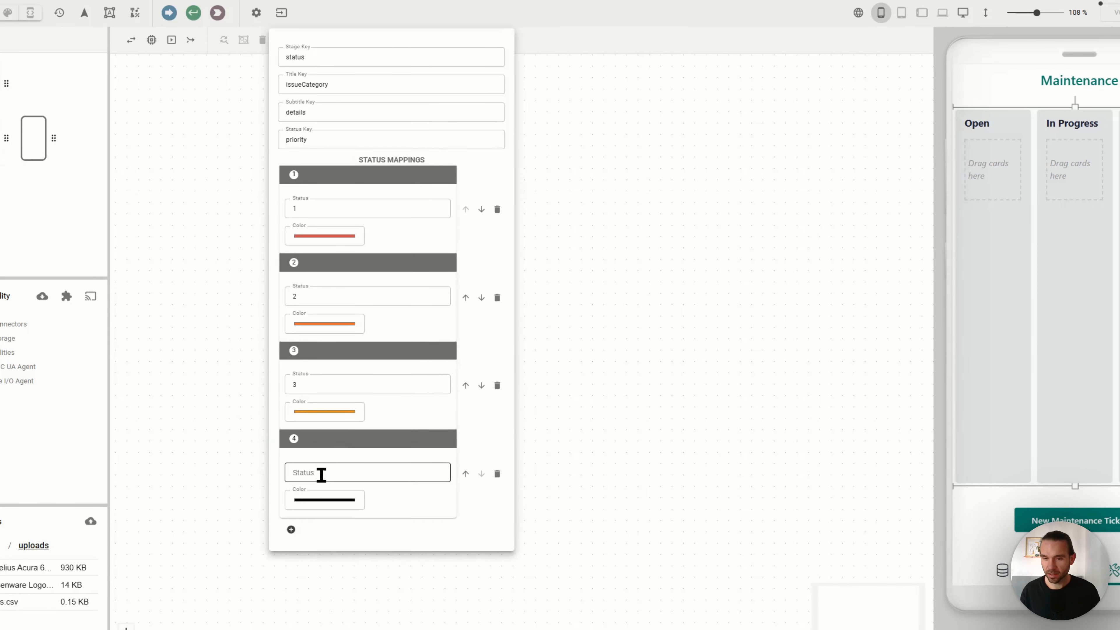
pyautogui.click(321, 473)
pyautogui.write('4')
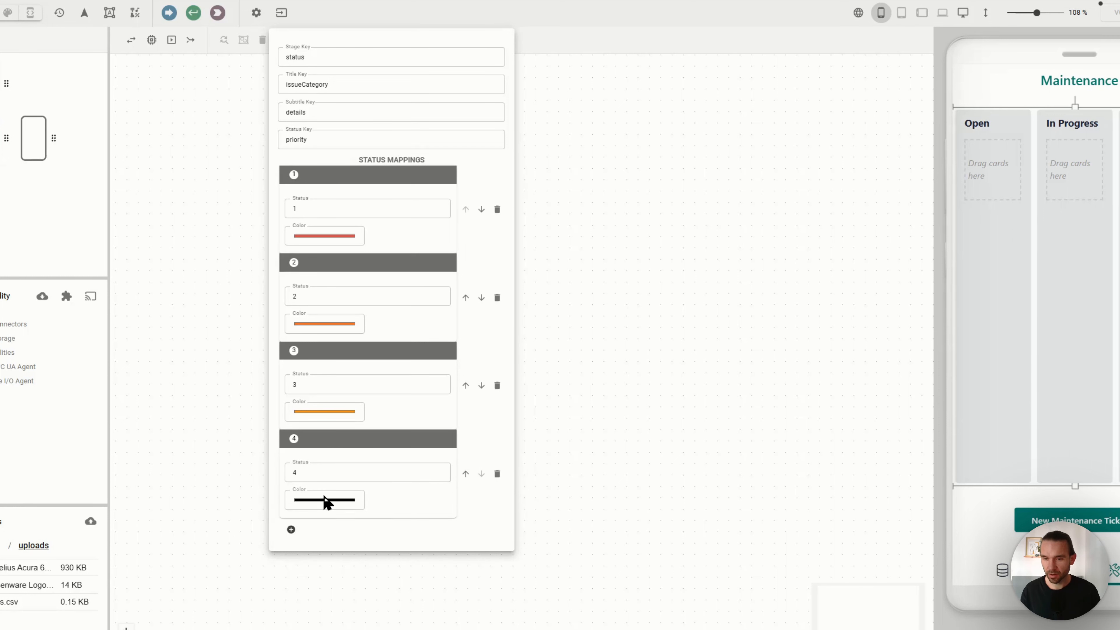
pyautogui.click(324, 502)
pyautogui.click(311, 618)
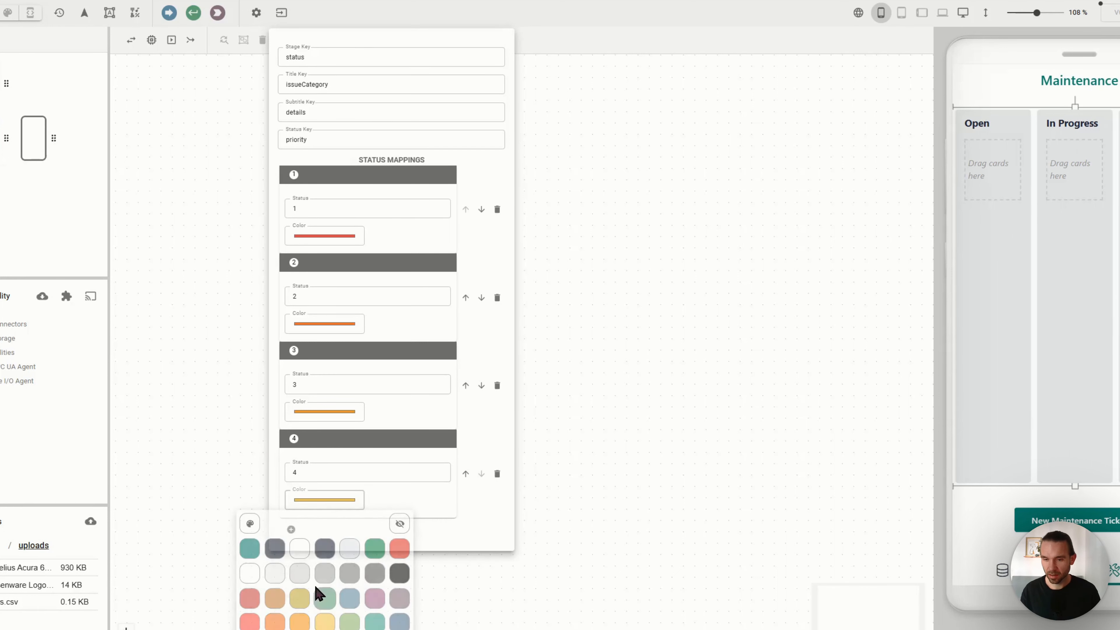
# Add a fifth Kanban status mapping for status 5 in green and close the mapping settings
pyautogui.click(292, 530)
pyautogui.click(326, 564)
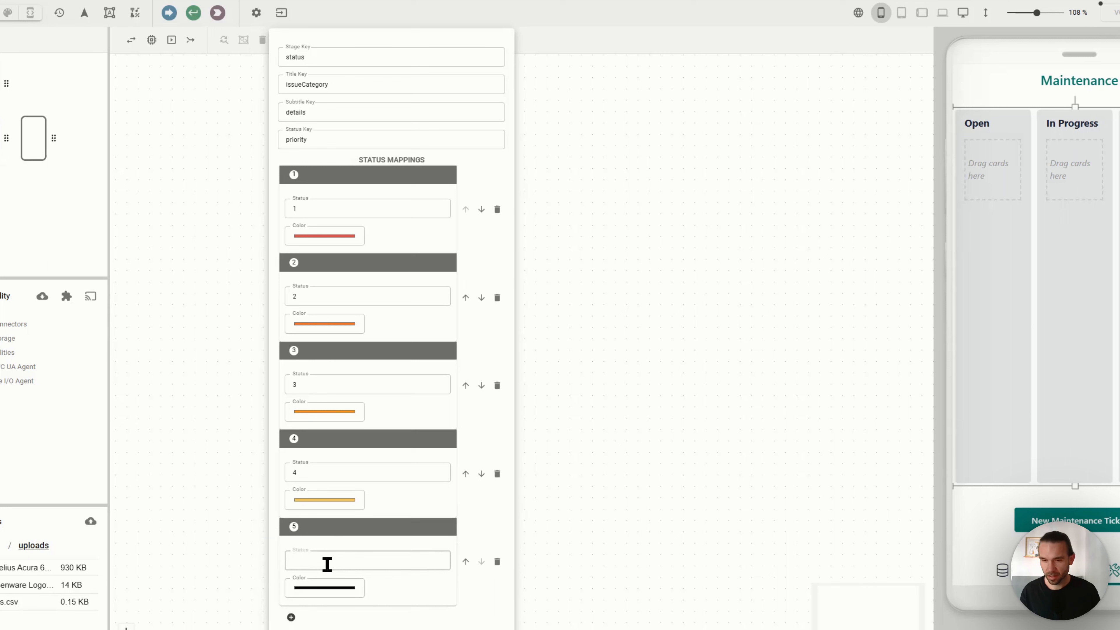
pyautogui.click(330, 586)
pyautogui.click(349, 625)
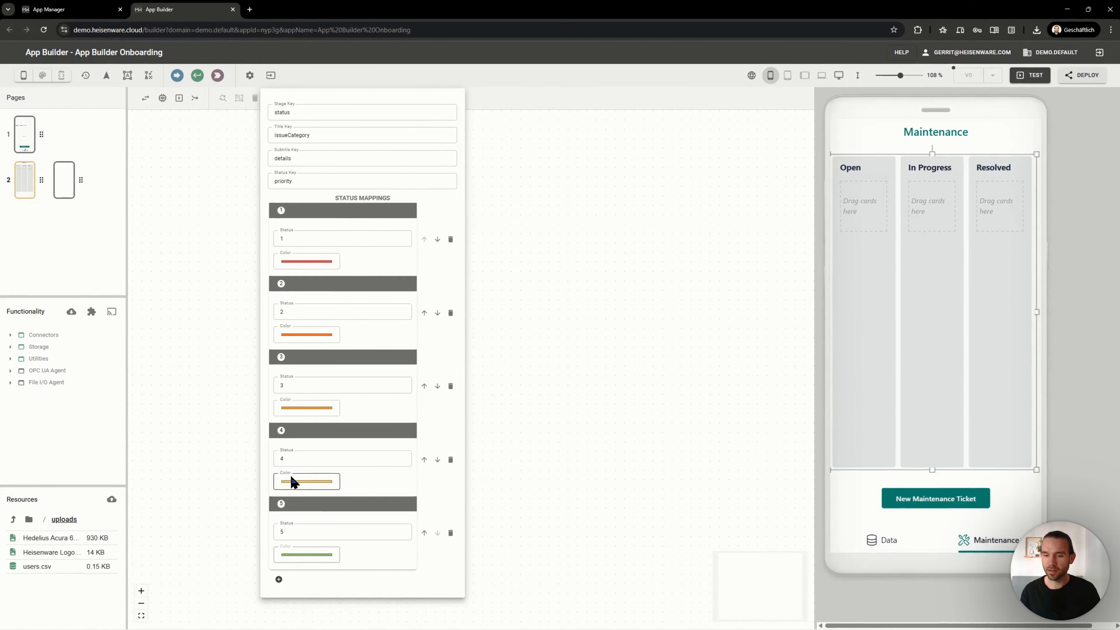
pyautogui.click(1010, 491)
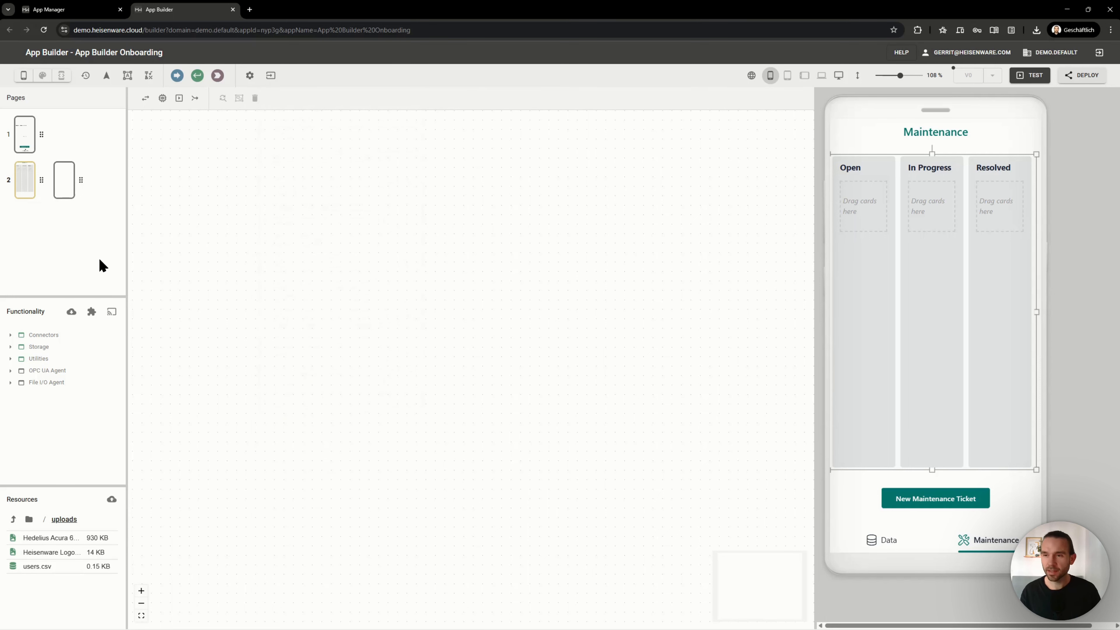
# Place a form widget below the Maintenance title on the empty second page of page group 2
pyautogui.click(66, 188)
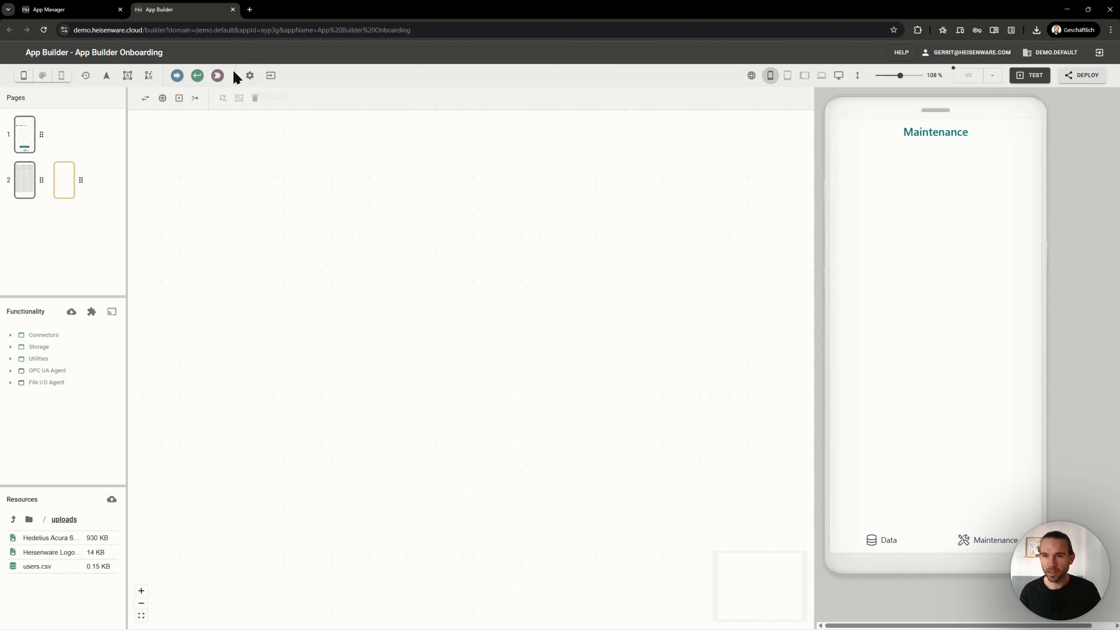
pyautogui.moveTo(88, 296); pyautogui.dragTo(88, 249)
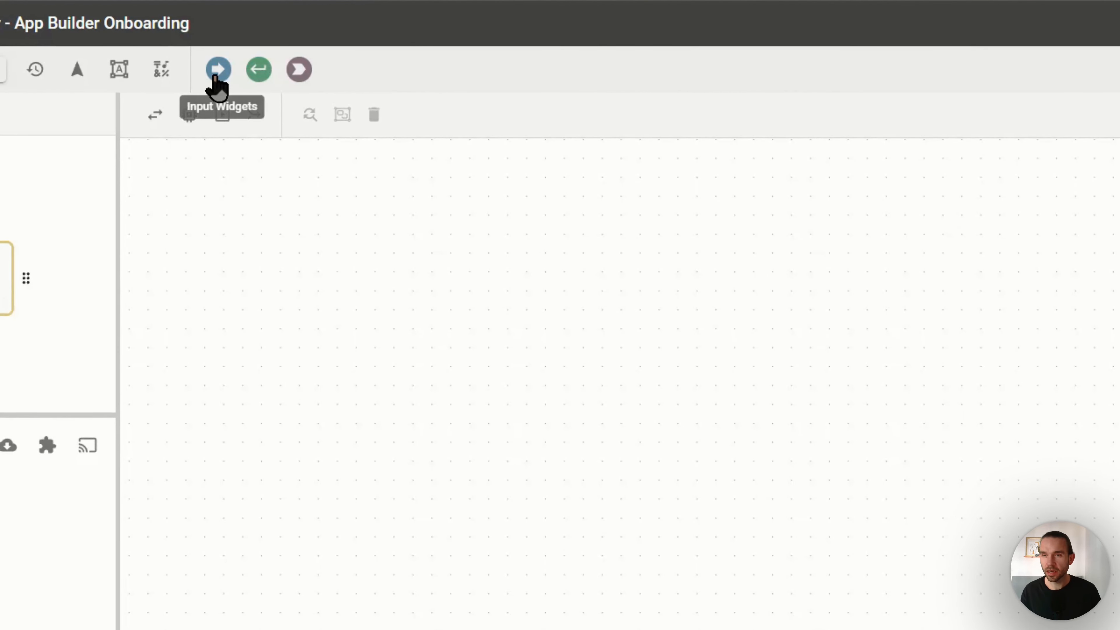
pyautogui.click(217, 73)
pyautogui.click(189, 139)
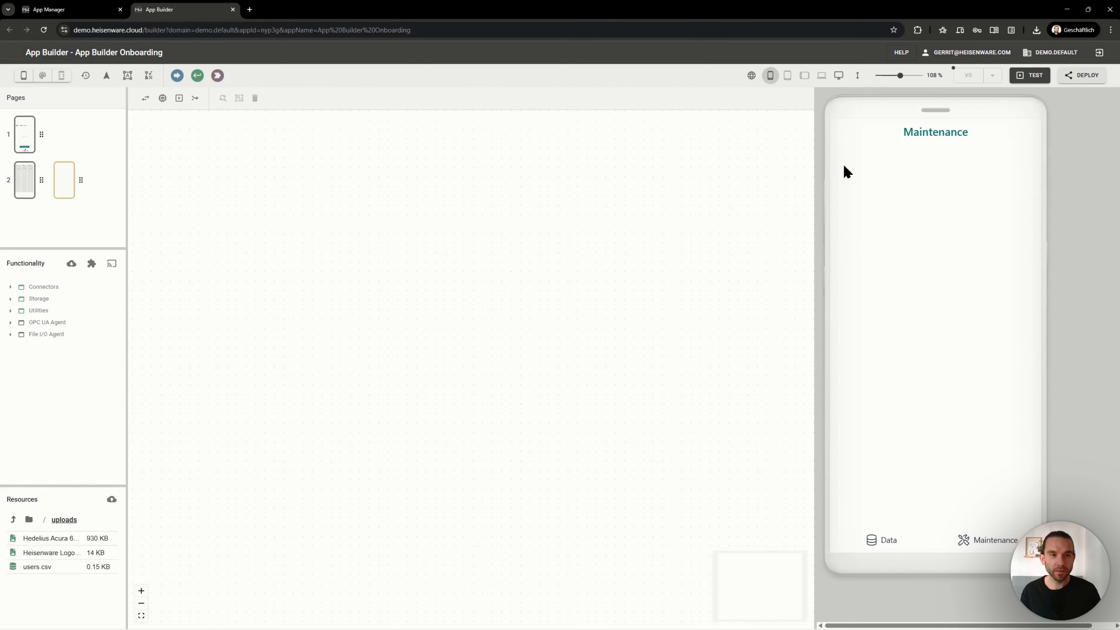
pyautogui.click(844, 166)
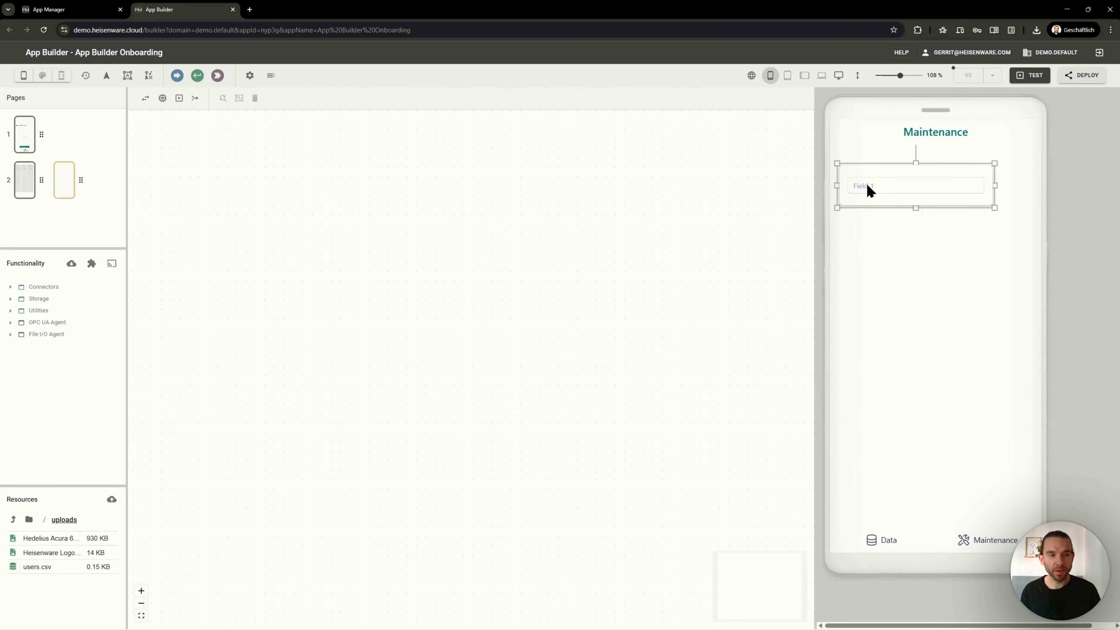
pyautogui.click(890, 255)
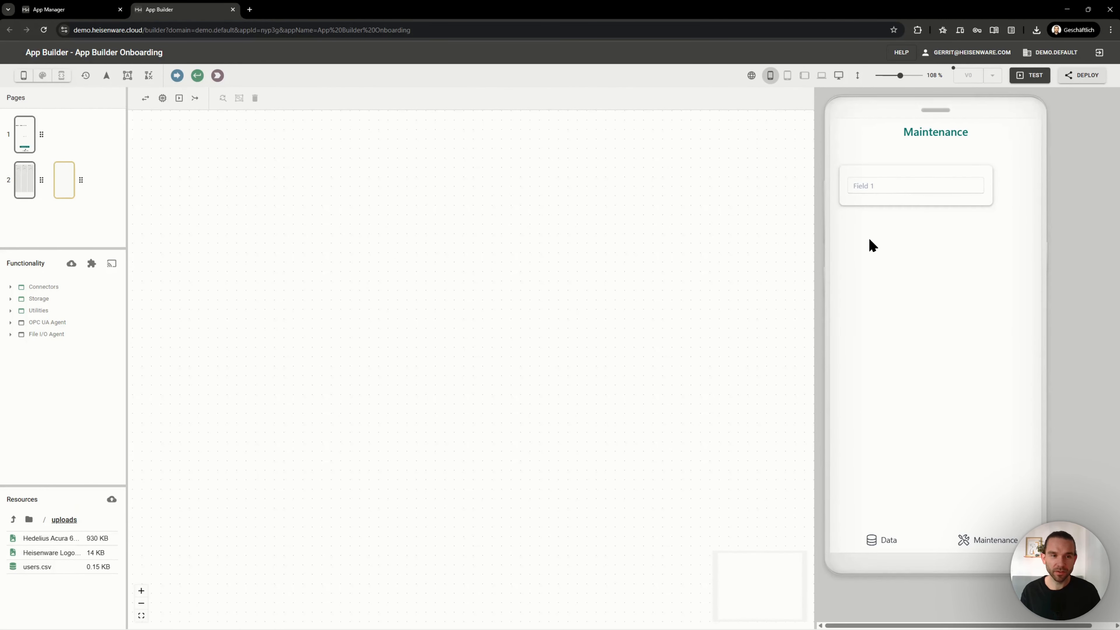
# Make the form widget full width for mobile and turn off its tile view
pyautogui.rightClick(878, 196)
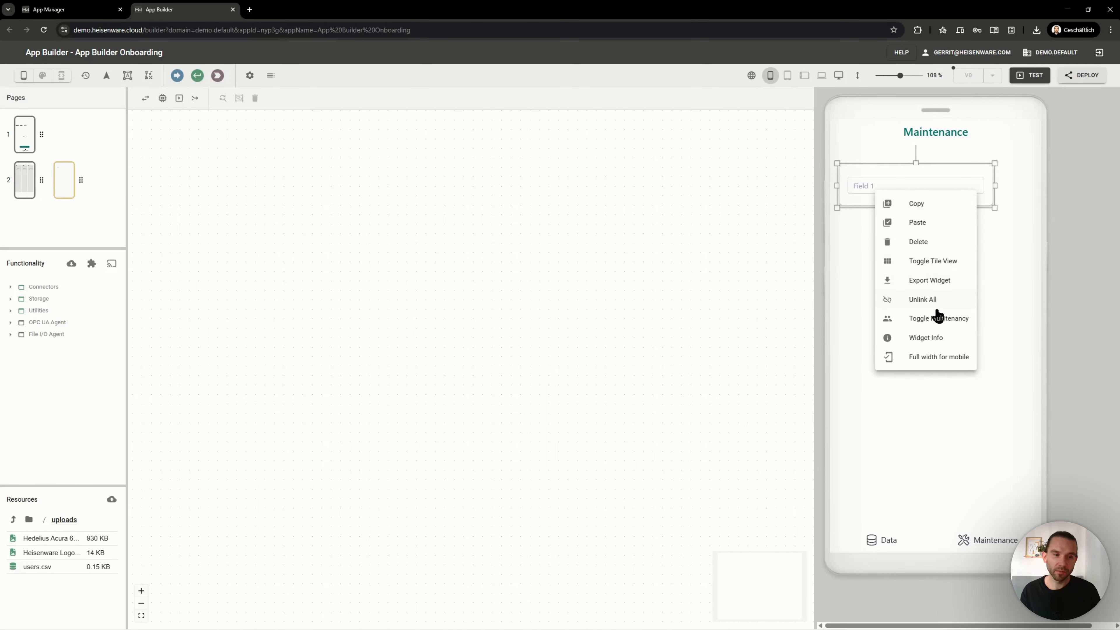
pyautogui.click(940, 358)
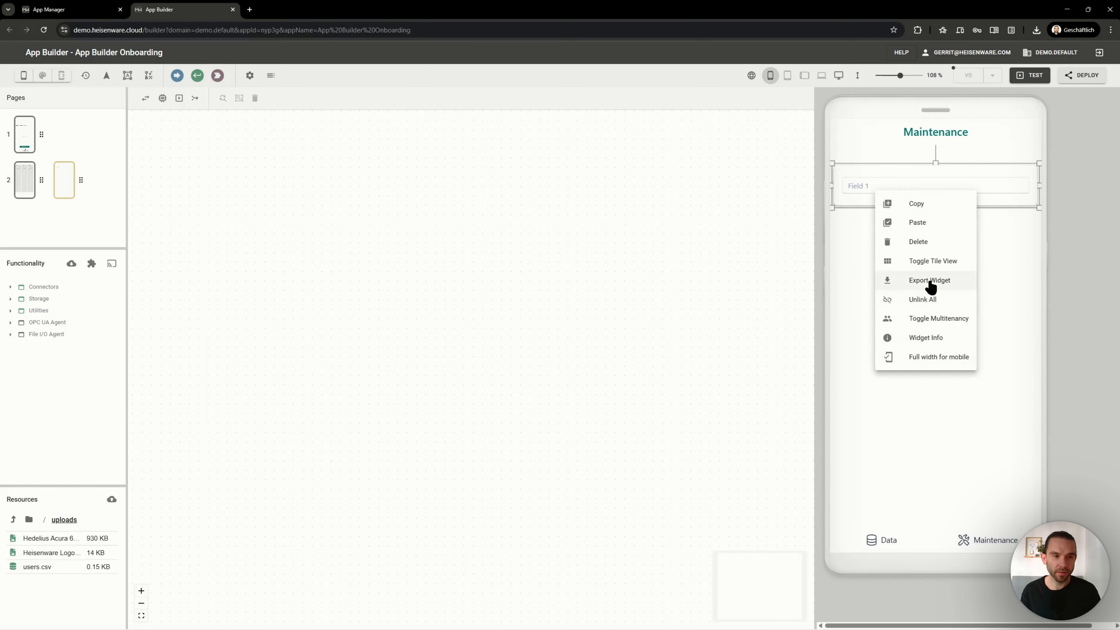
pyautogui.click(941, 262)
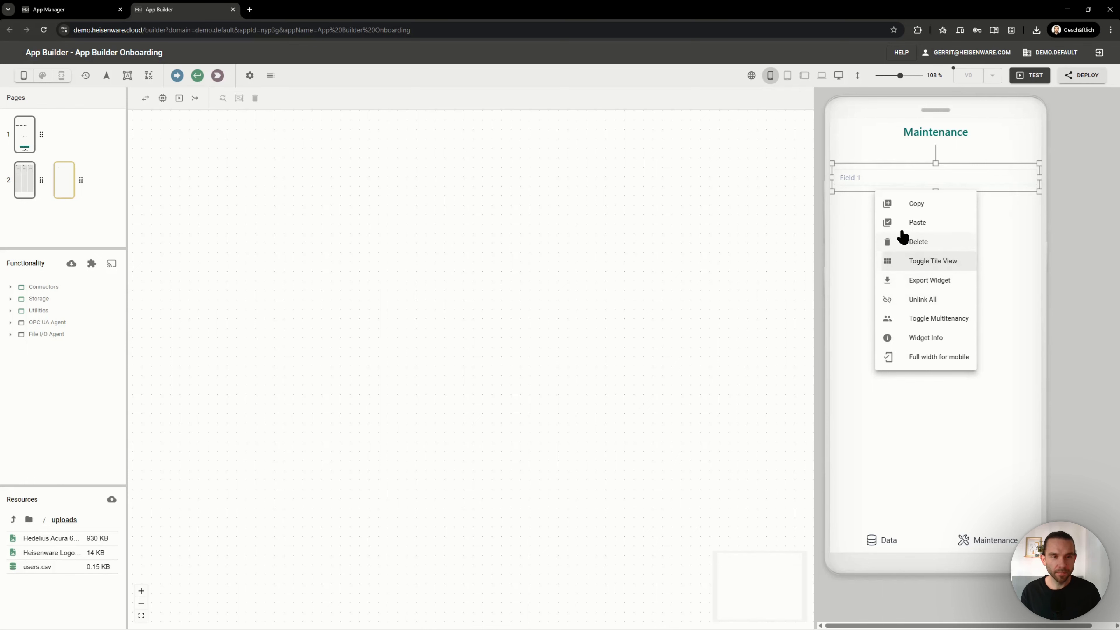
# Name the form's first field issueCategory and set its editor type to Select Box
pyautogui.click(271, 76)
pyautogui.click(270, 76)
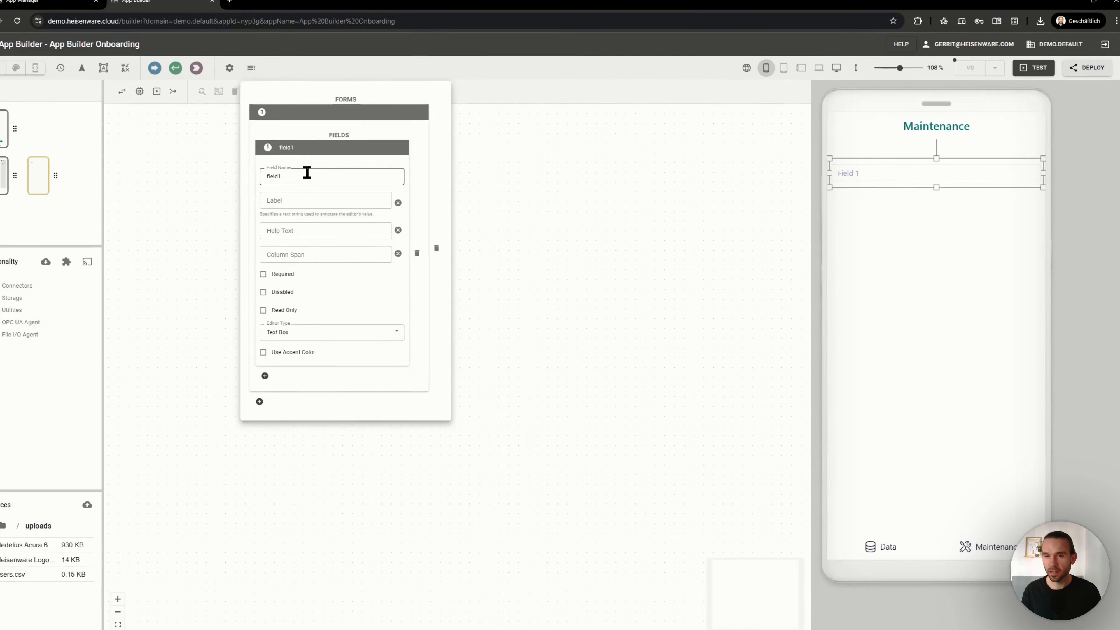
pyautogui.doubleClick(307, 173)
pyautogui.write('issueCategory')
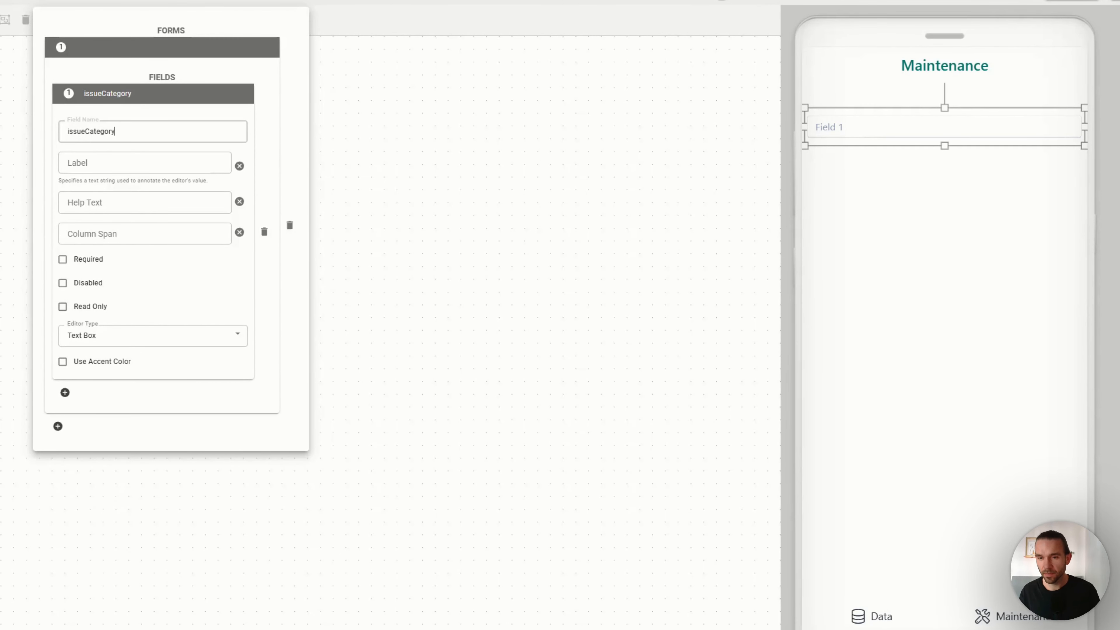
pyautogui.click(130, 333)
pyautogui.click(123, 358)
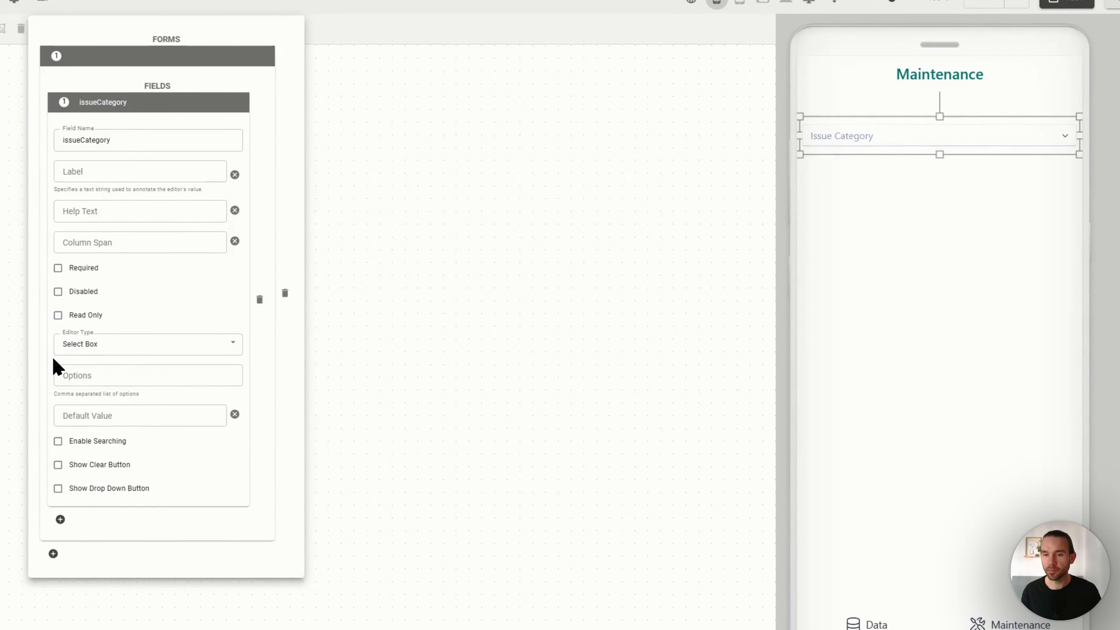
# Set the issueCategory options to Pollution,Unusual behavior,Mechanical problem,Electrical problem,Software problem,Other
pyautogui.click(69, 366)
pyautogui.write('Mechanical problem,Electrical problem,Software problem,Other')
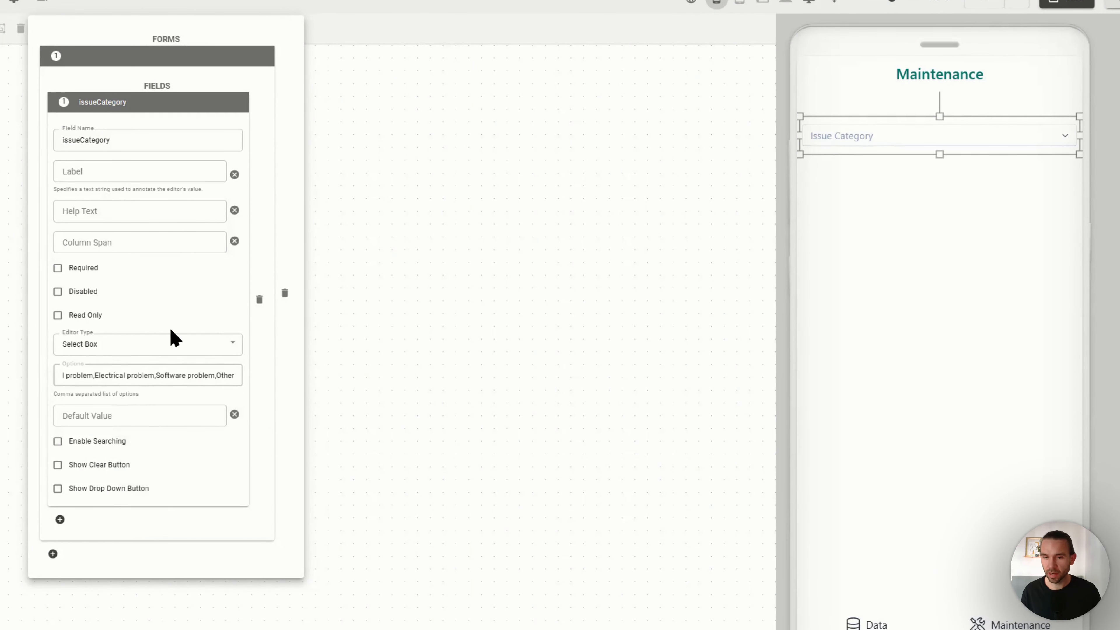
pyautogui.press('Home')
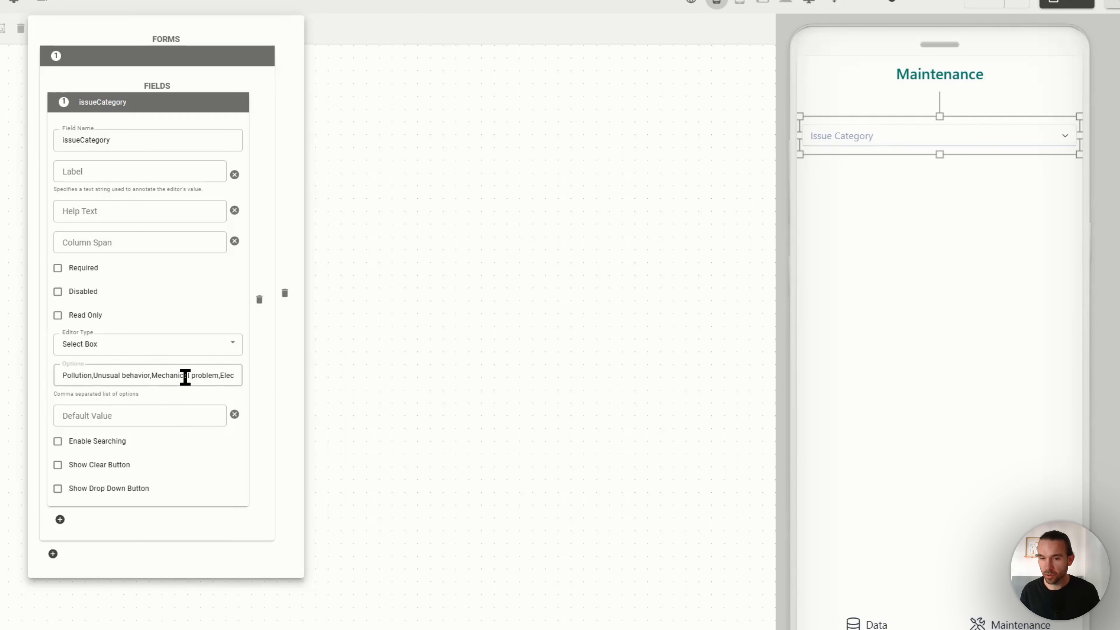
pyautogui.moveTo(156, 378); pyautogui.dragTo(273, 383)
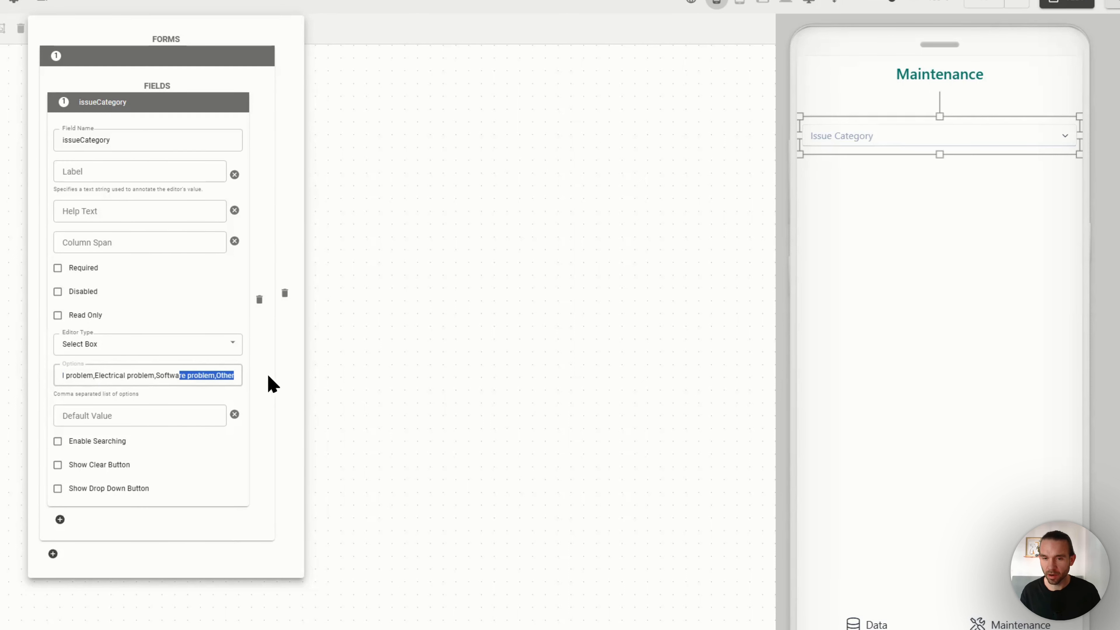
pyautogui.click(257, 370)
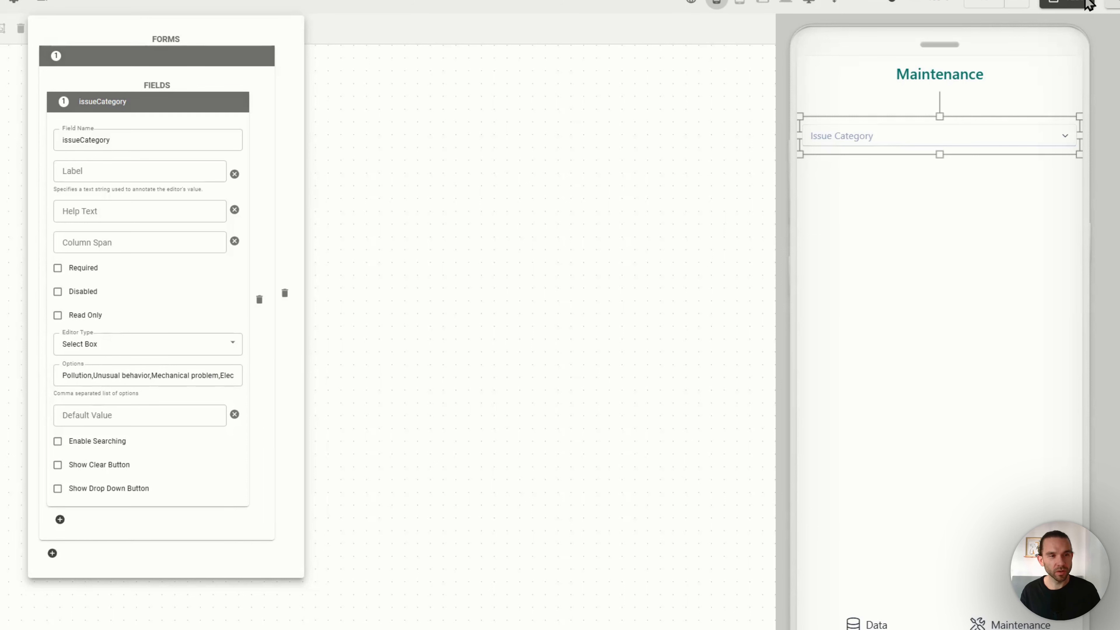
# Check the Issue Category dropdown's options in test mode, then return to editing
pyautogui.click(1067, 4)
pyautogui.click(1026, 135)
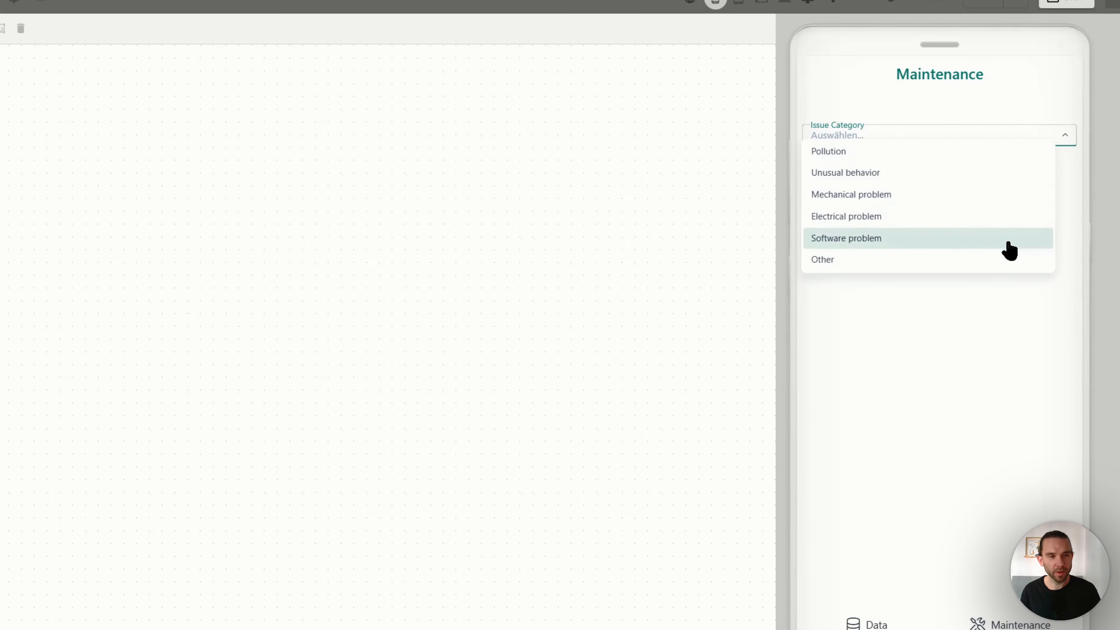
pyautogui.click(954, 277)
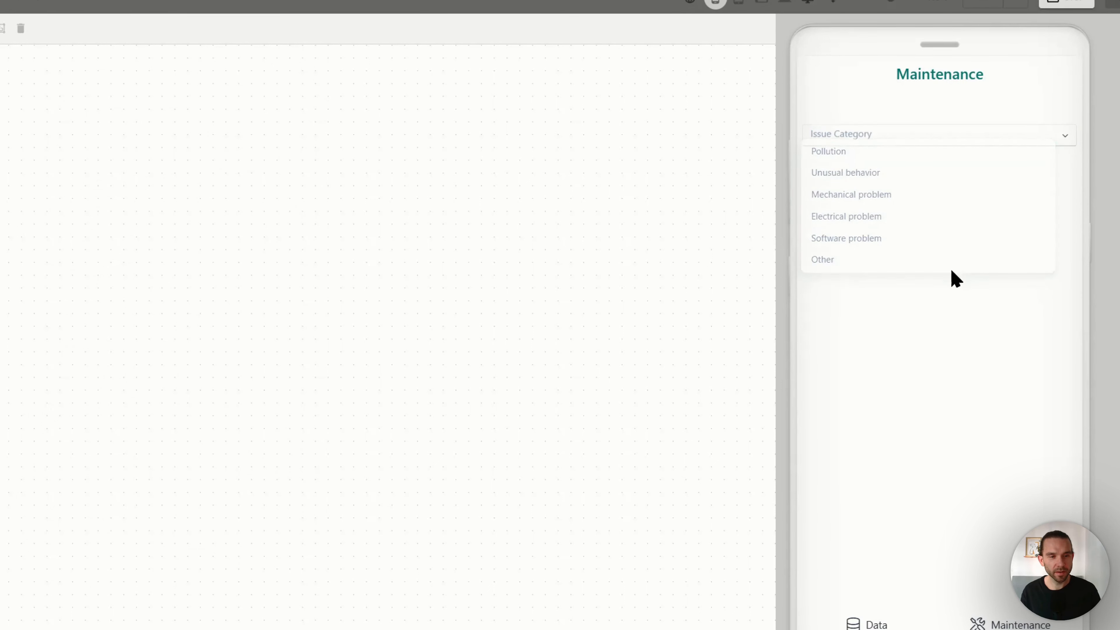
pyautogui.click(1058, 6)
# Add a second form field named details with the Text Area editor type
pyautogui.click(909, 137)
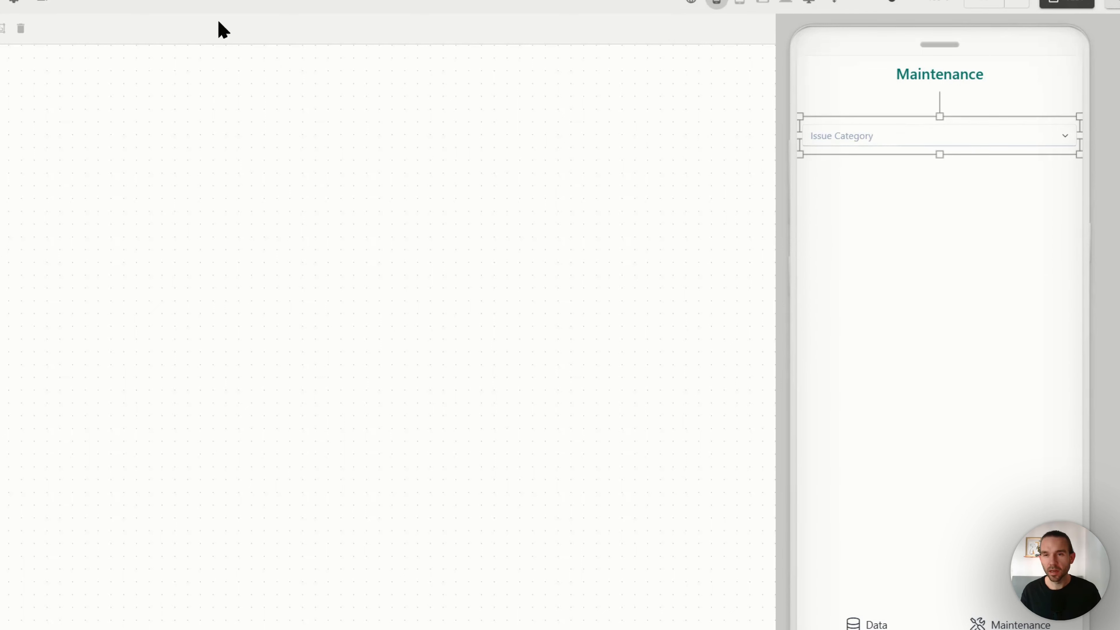
pyautogui.click(42, 4)
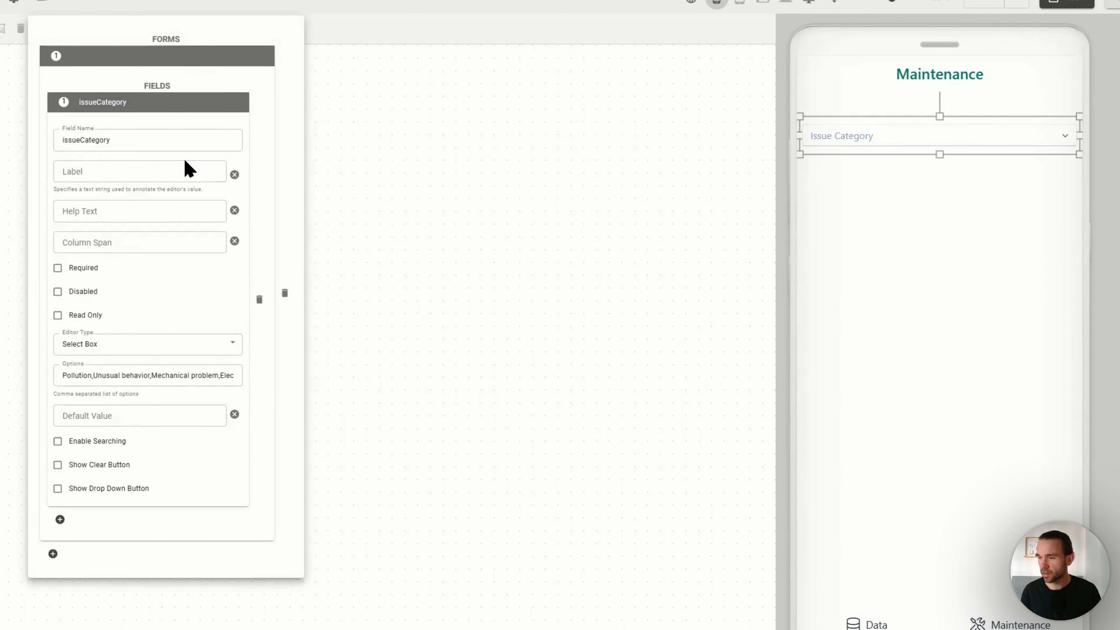
pyautogui.click(119, 116)
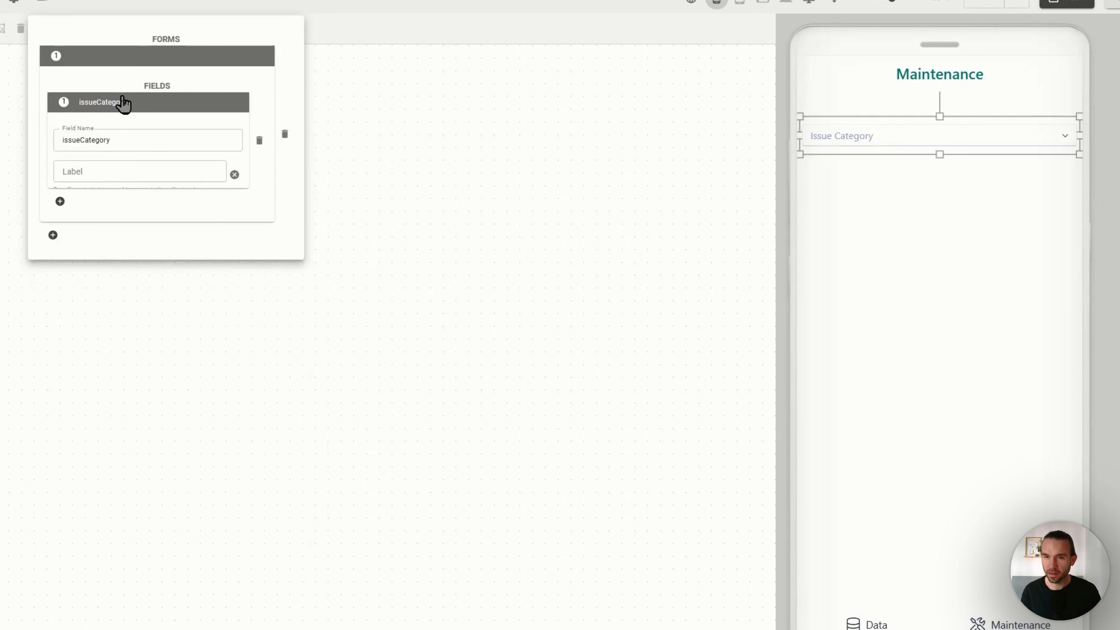
pyautogui.click(60, 126)
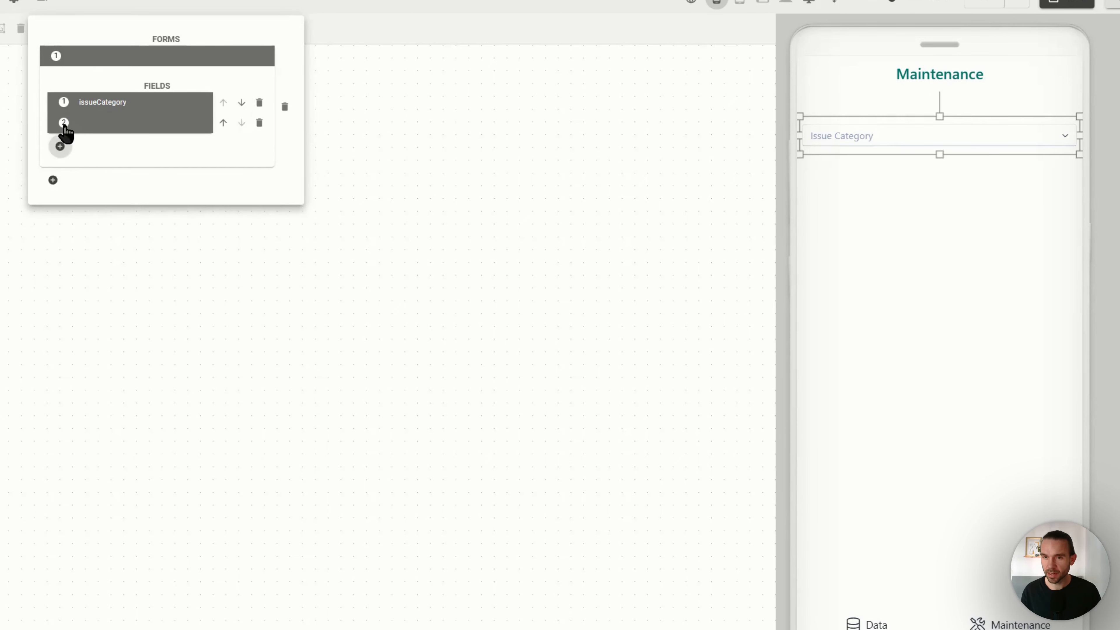
pyautogui.click(120, 159)
pyautogui.write('details')
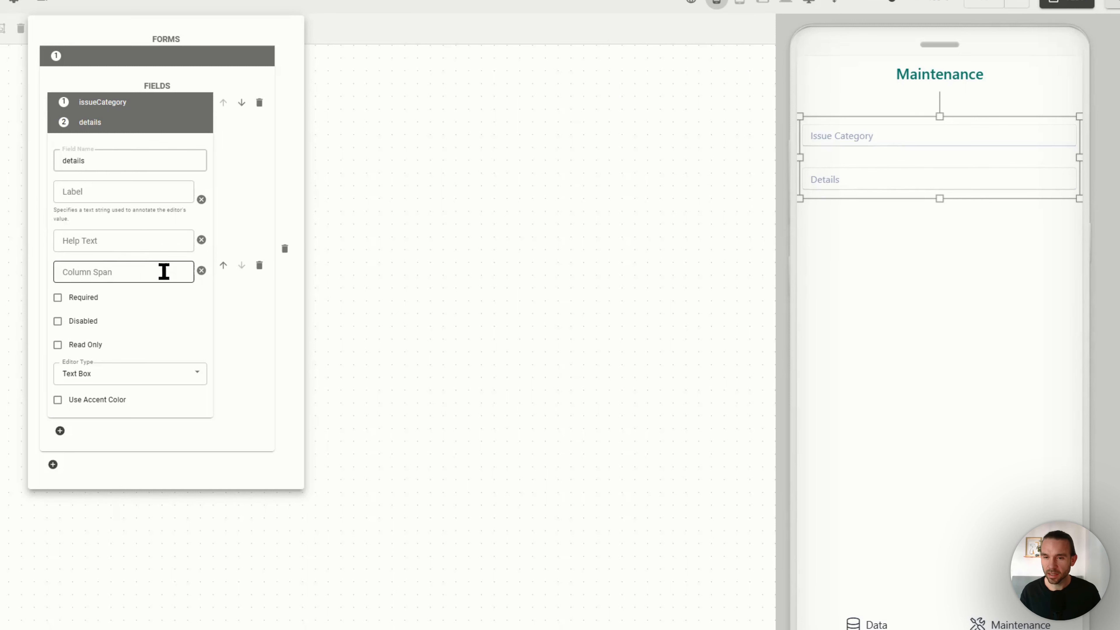
pyautogui.click(139, 376)
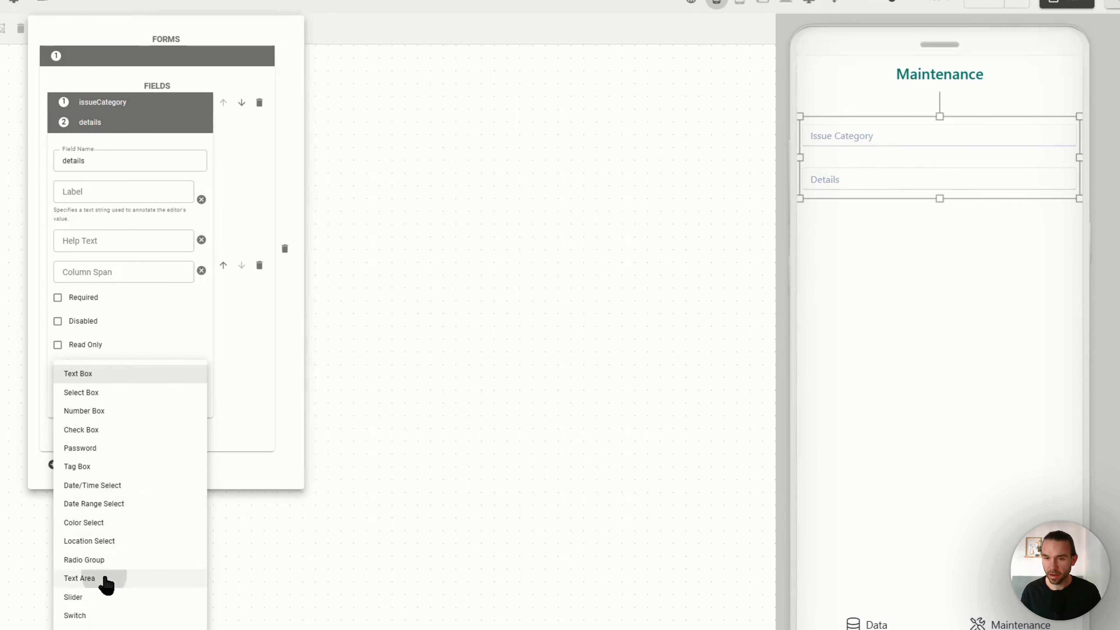
pyautogui.click(102, 579)
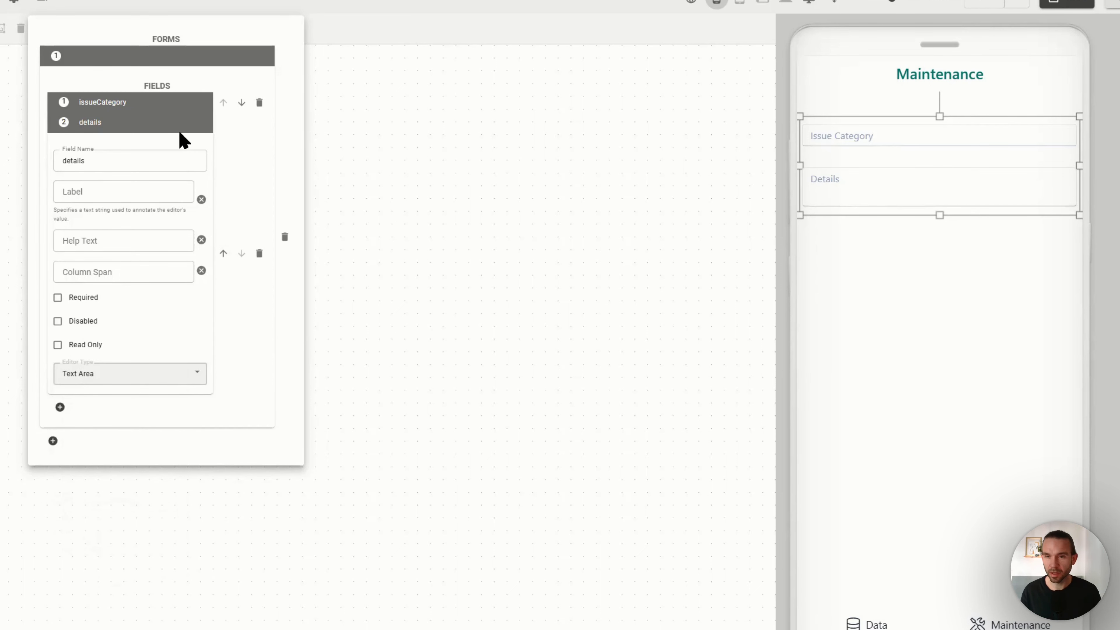
pyautogui.click(145, 131)
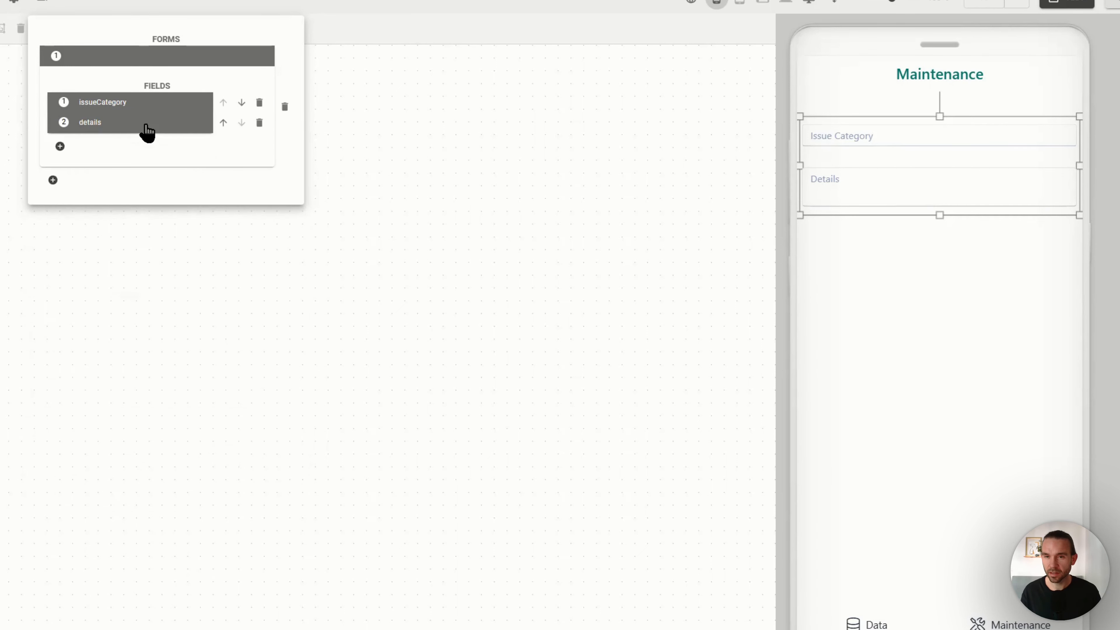
# Add a third form field named priority with the Number Box editor type
pyautogui.click(60, 146)
pyautogui.click(93, 147)
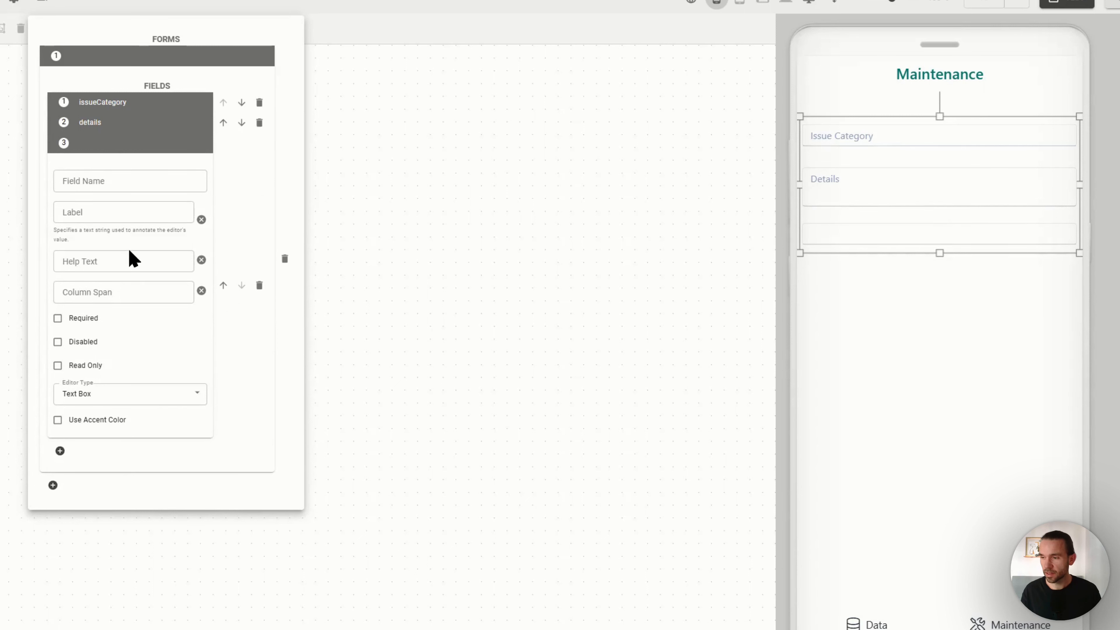
pyautogui.click(82, 182)
pyautogui.write('priority')
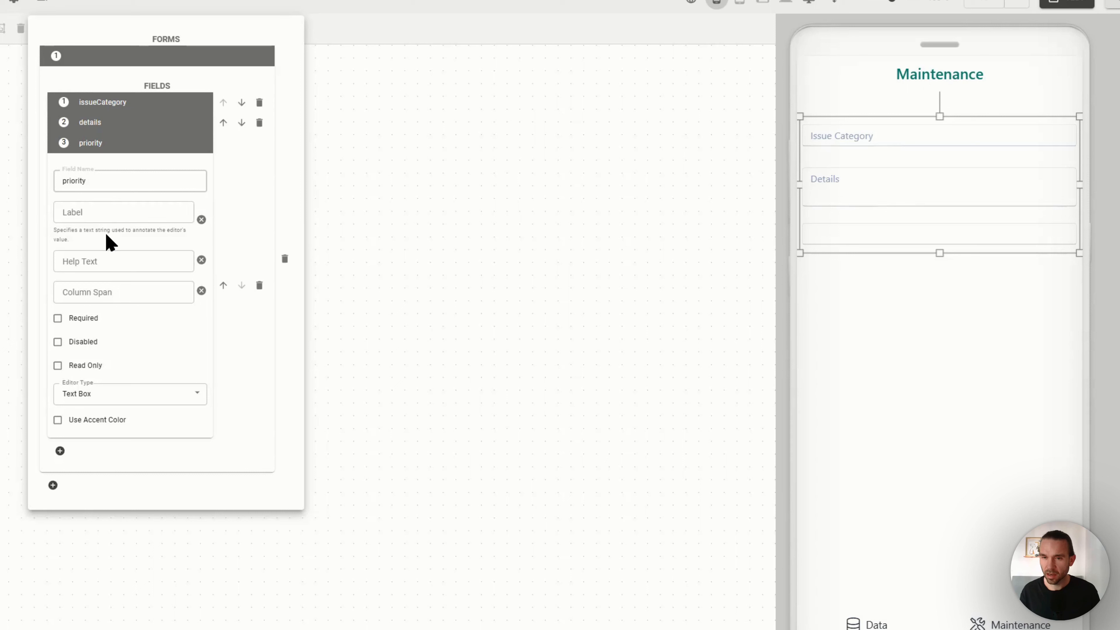
pyautogui.click(108, 261)
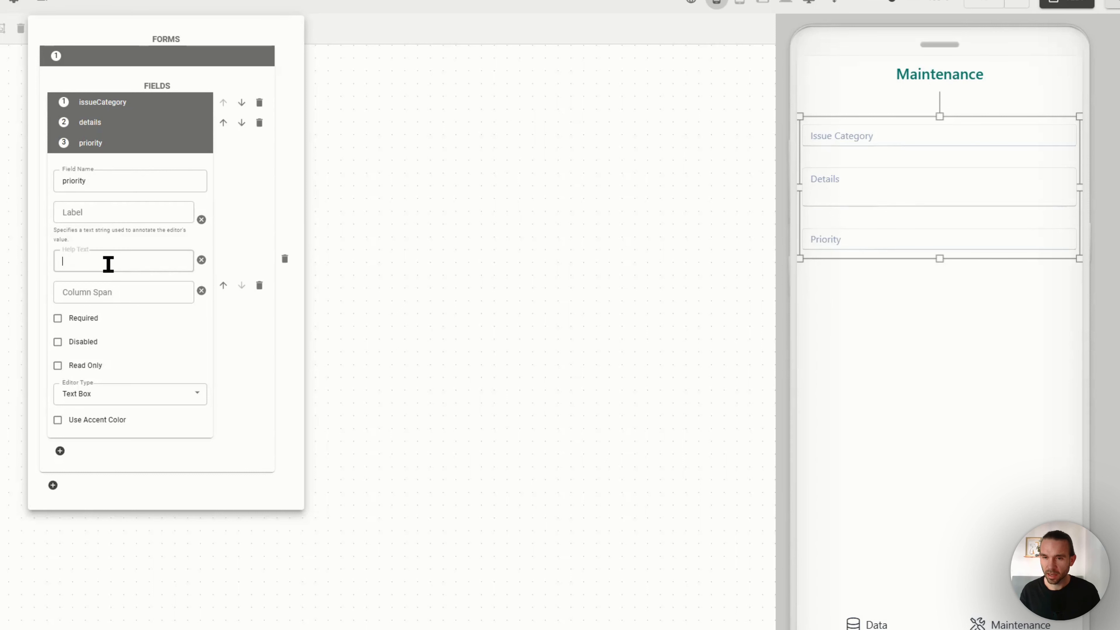
pyautogui.click(110, 398)
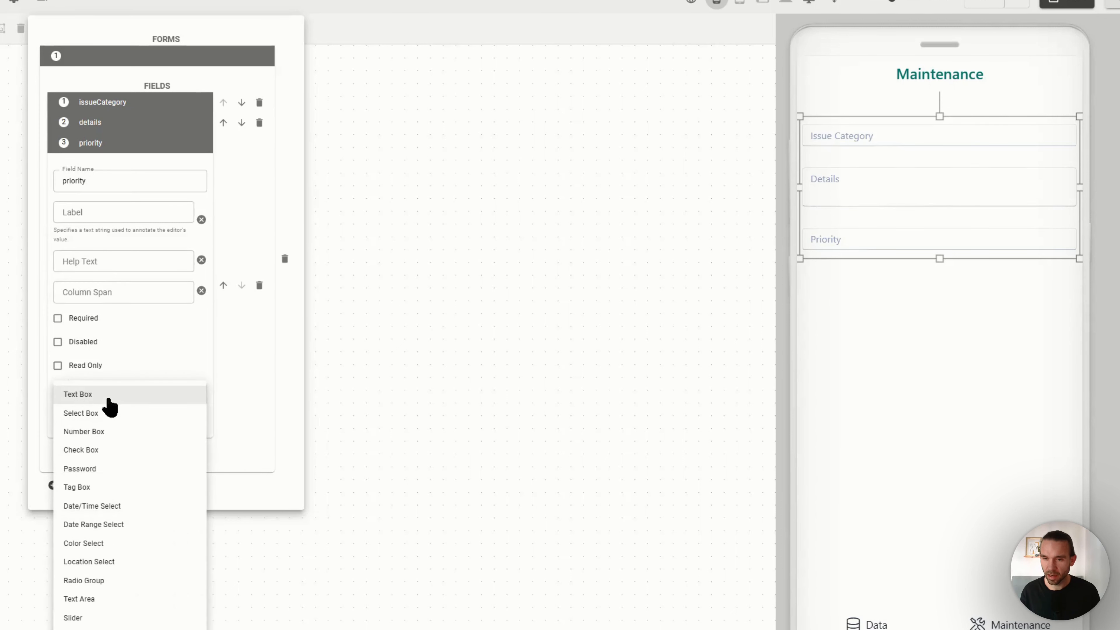
pyautogui.click(106, 415)
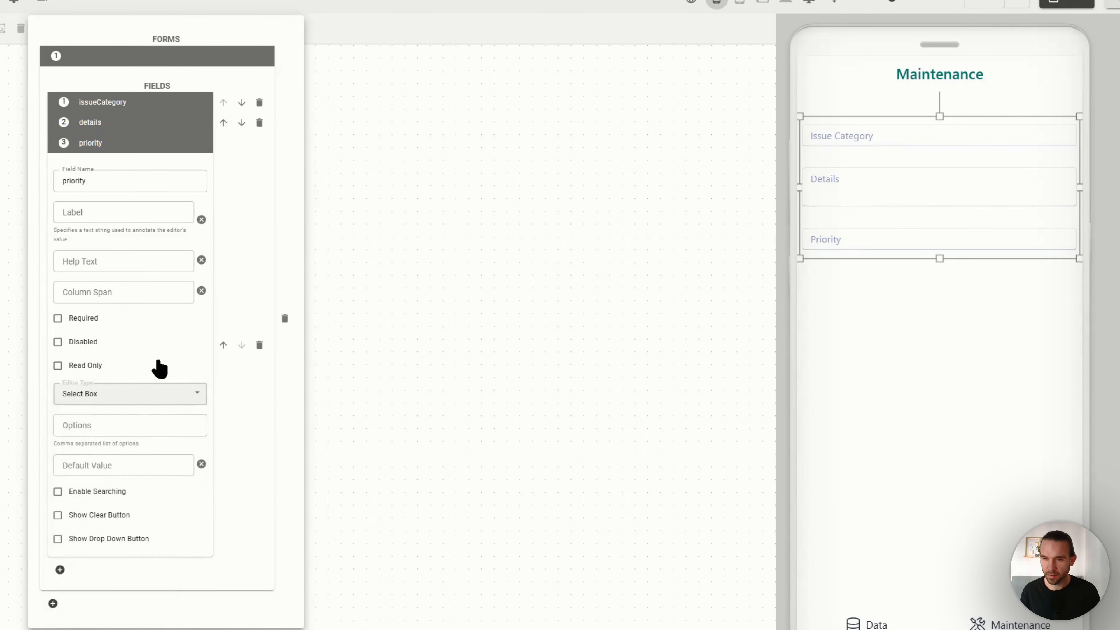
pyautogui.click(135, 399)
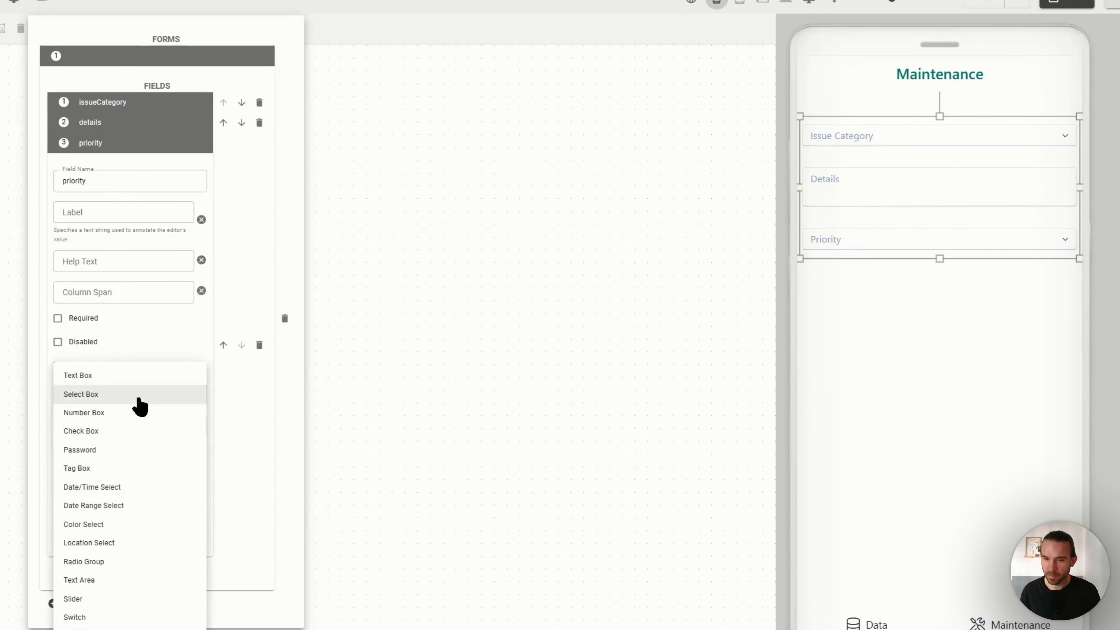
pyautogui.click(118, 414)
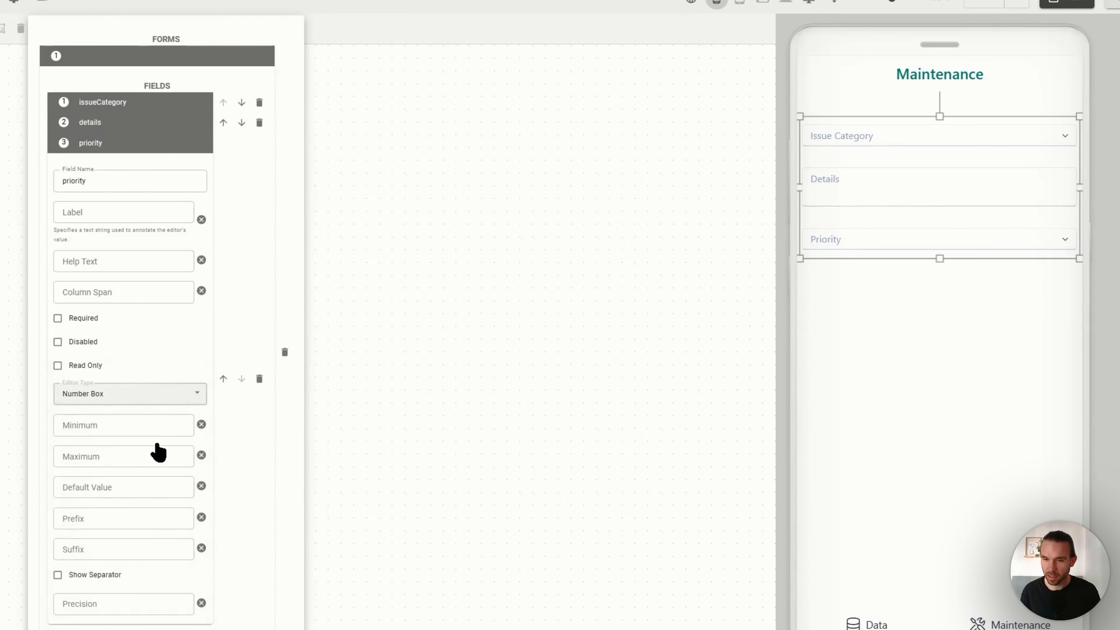
# Set the priority field's minimum to 1, maximum to 5 and prefix to "Urgency:"
pyautogui.click(122, 422)
pyautogui.write('1')
pyautogui.click(107, 456)
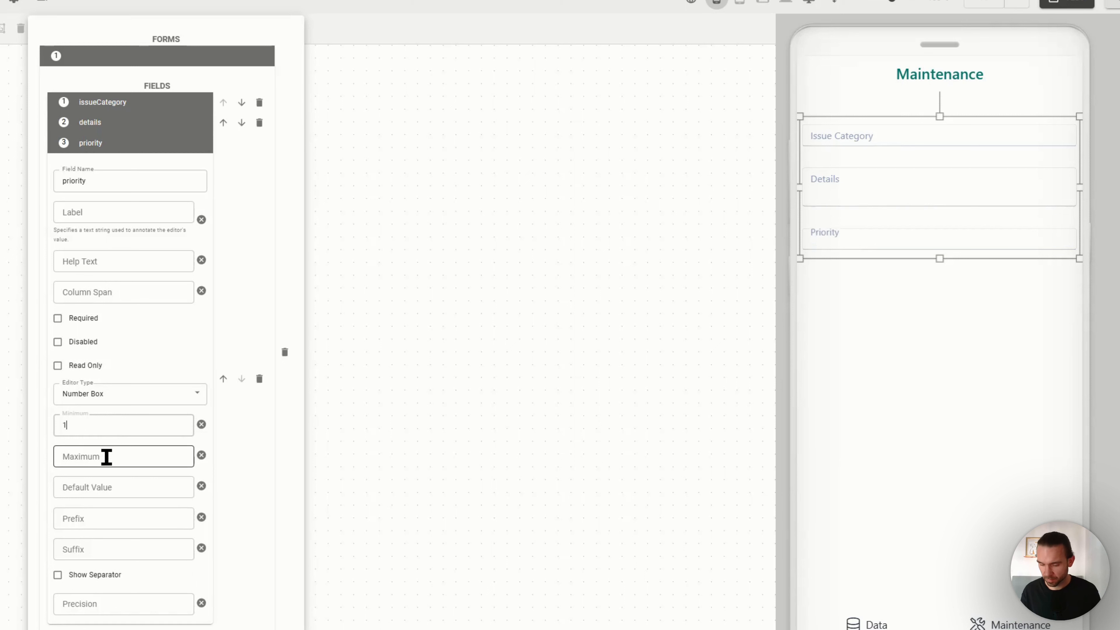
pyautogui.write('5')
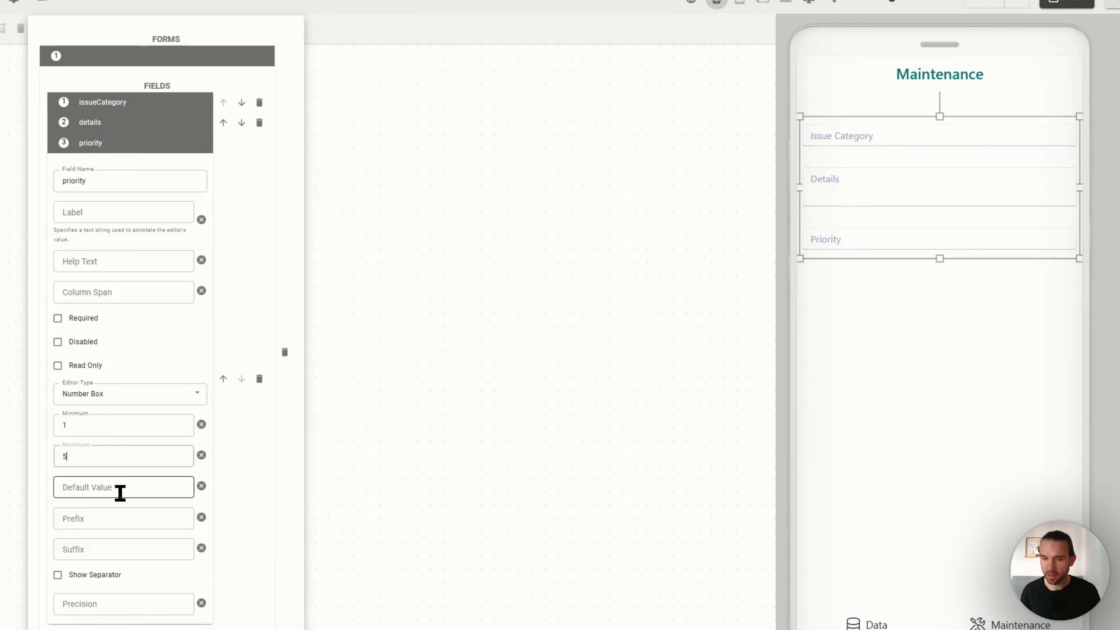
pyautogui.click(102, 517)
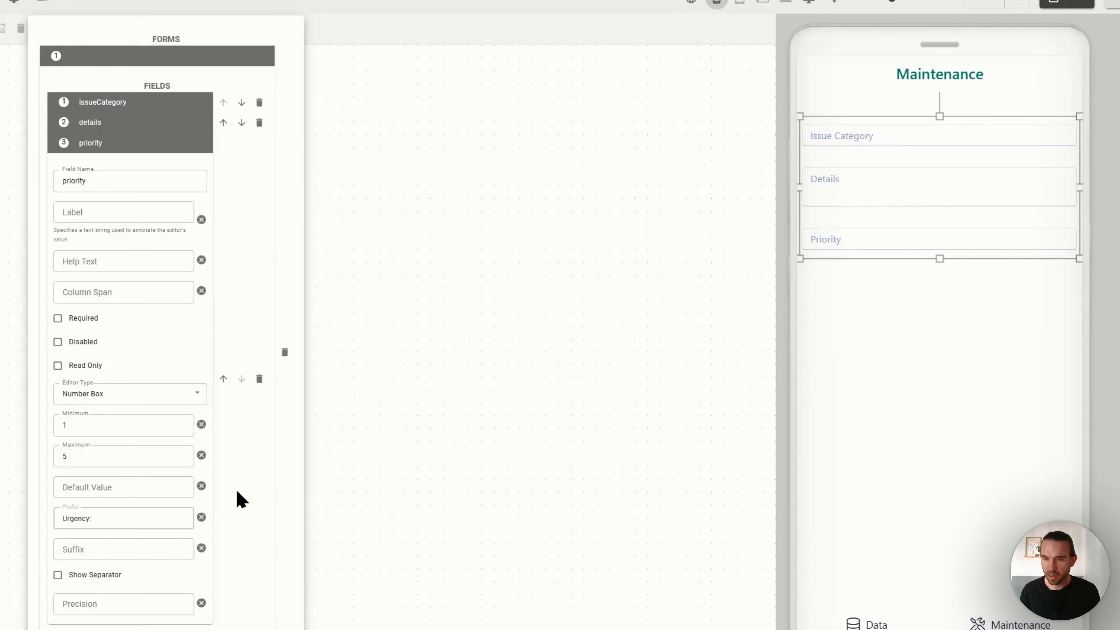
# Set the priority field's help text to "1 = very urgent, 5 = not urgent"
pyautogui.click(110, 265)
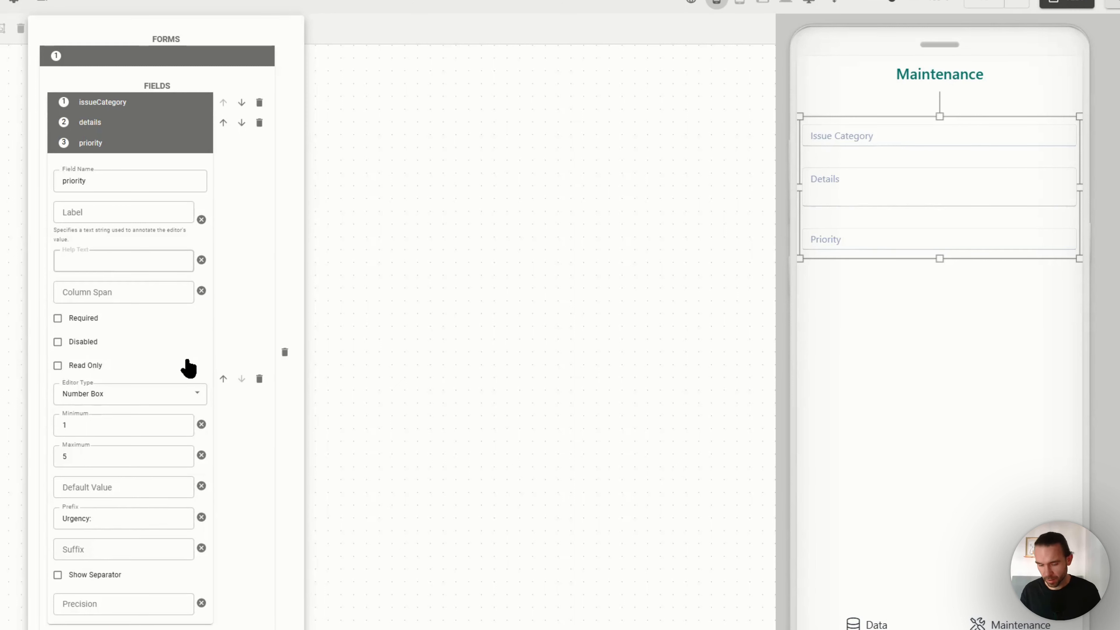
pyautogui.write('1= very urgent, 5 = not urgent')
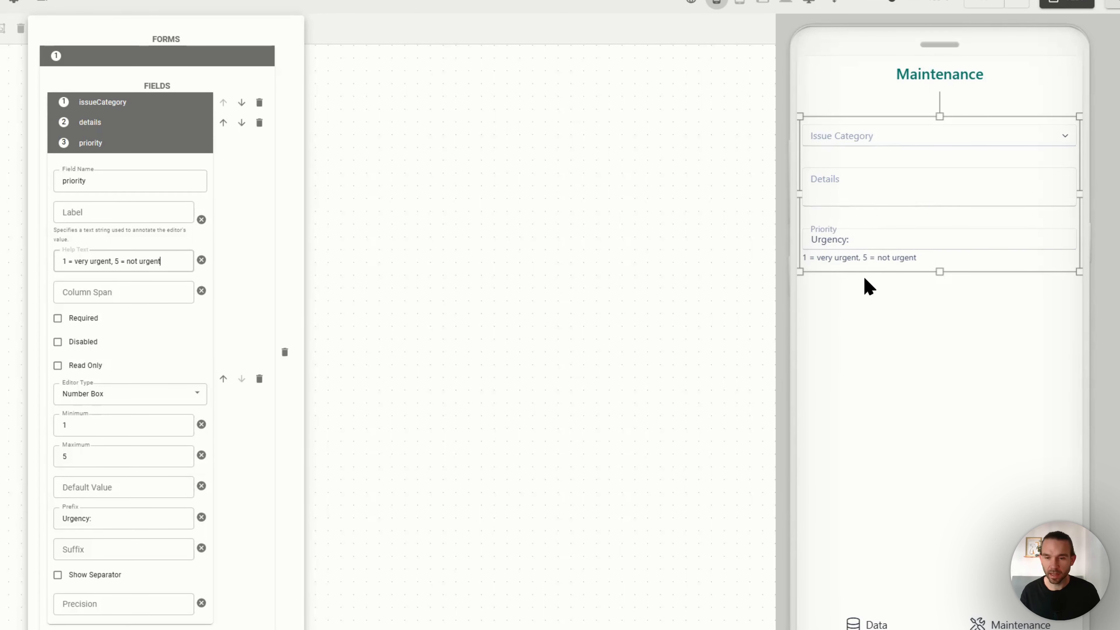
pyautogui.click(133, 148)
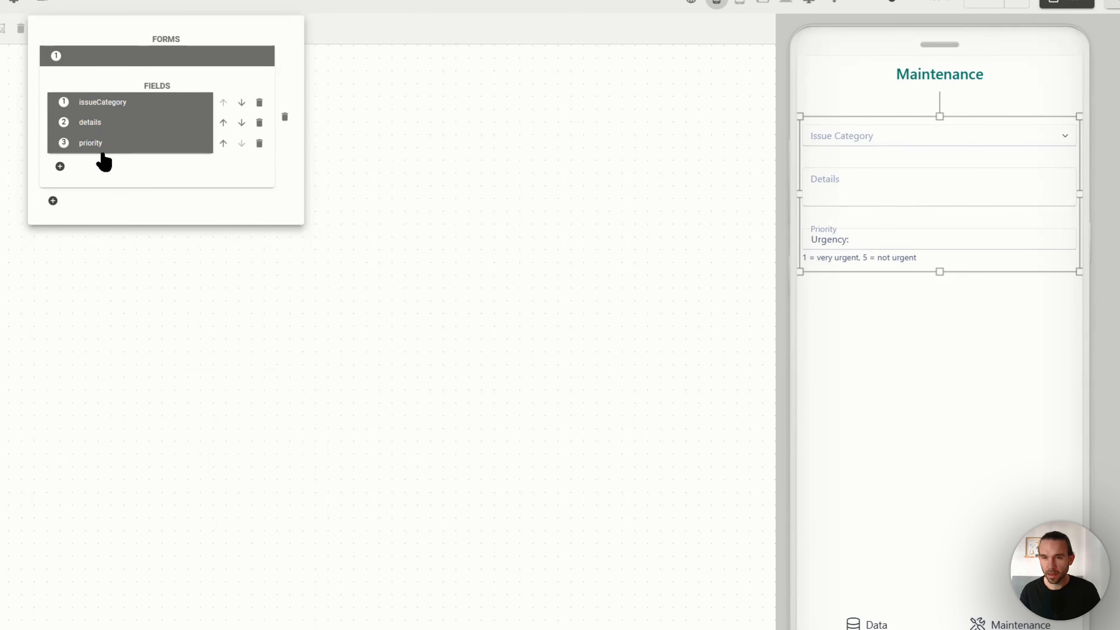
# Add a fourth form field named reportedBy with the Select Box editor type
pyautogui.click(60, 166)
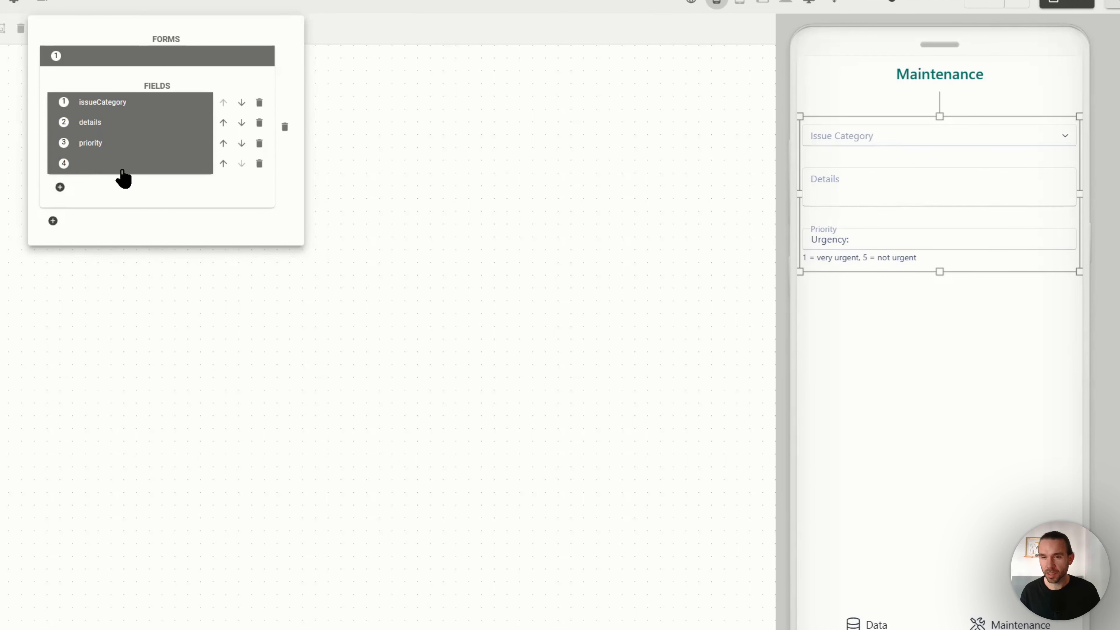
pyautogui.click(122, 170)
pyautogui.click(126, 201)
pyautogui.write('reportedBy')
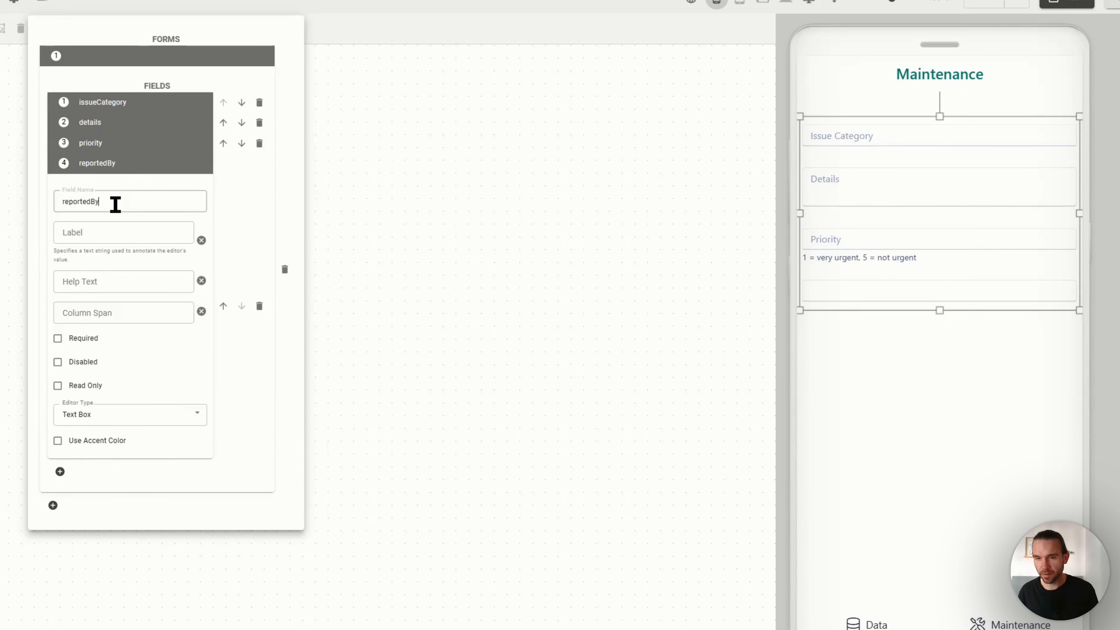
pyautogui.click(157, 419)
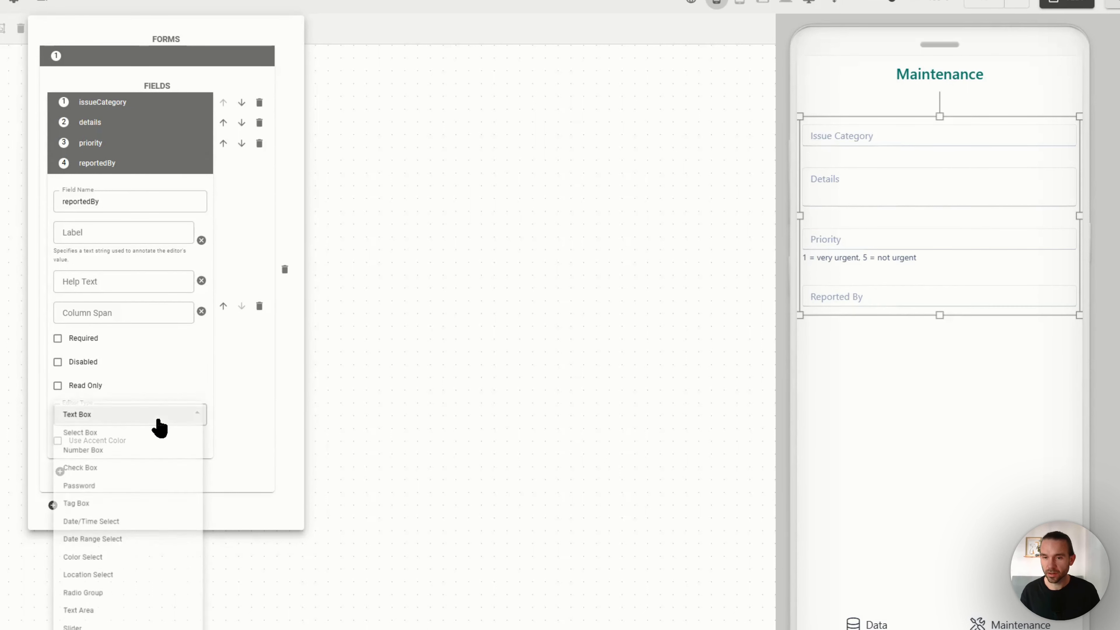
pyautogui.click(119, 434)
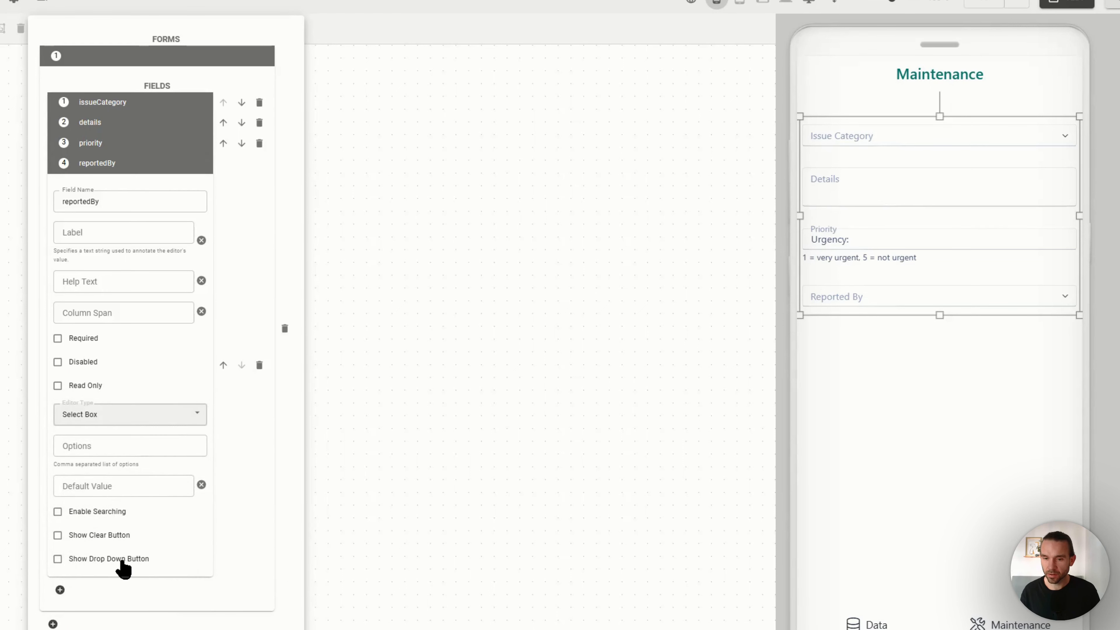
# Enable Show Drop Down Button for the reportedBy and issueCategory fields, then close the form settings
pyautogui.click(122, 561)
pyautogui.click(107, 104)
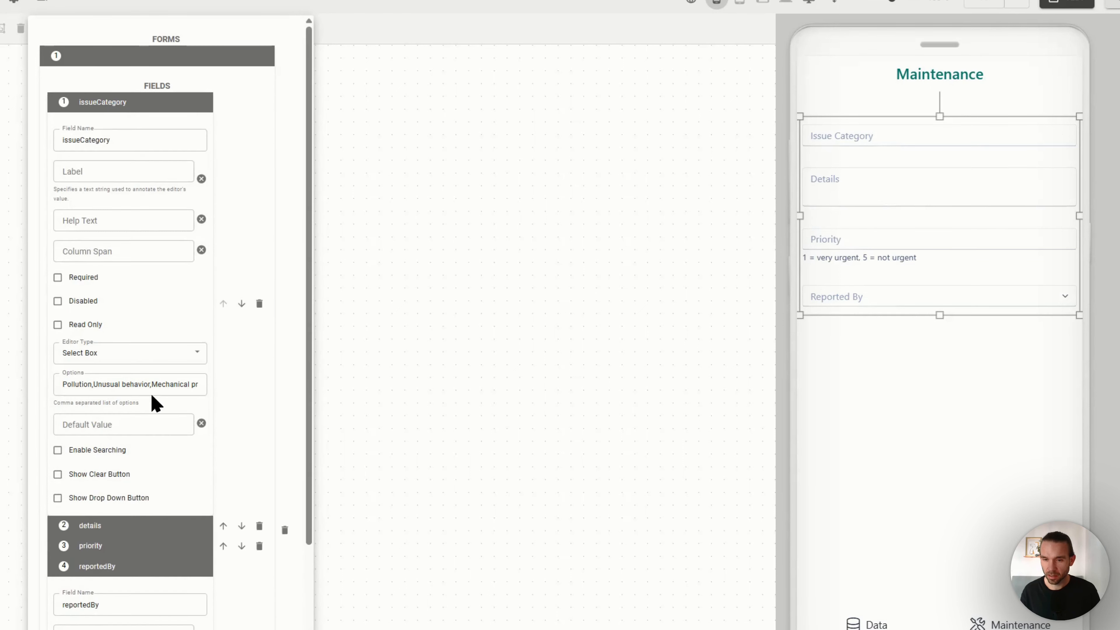
pyautogui.click(102, 499)
pyautogui.click(122, 103)
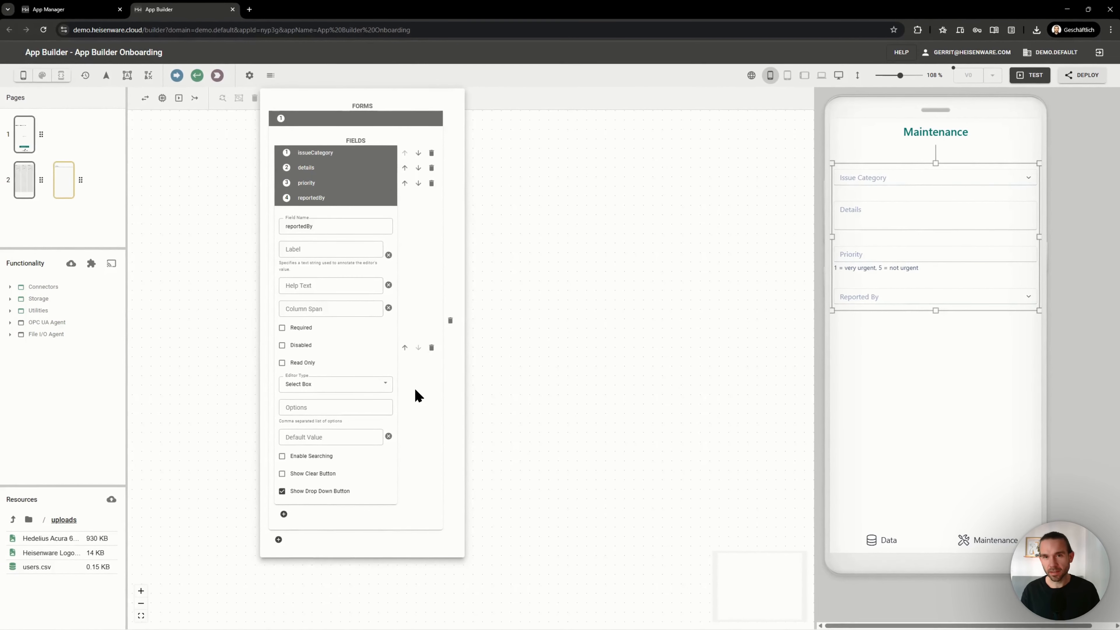
pyautogui.click(323, 203)
pyautogui.click(271, 78)
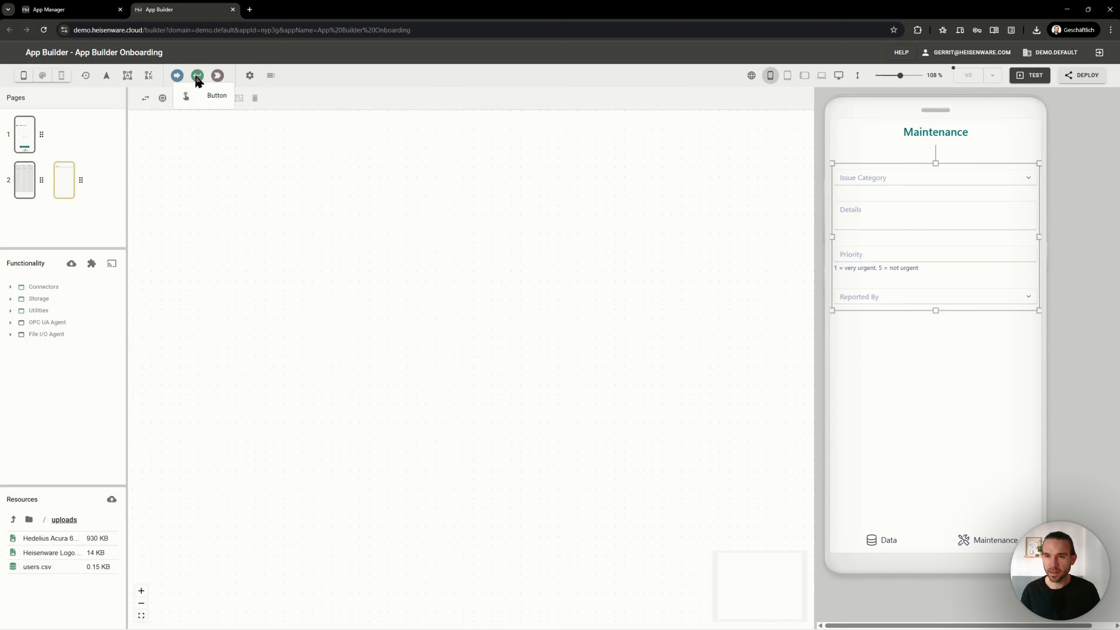
# Place a button centered below the form and set its text to "Add Ticket"
pyautogui.click(922, 345)
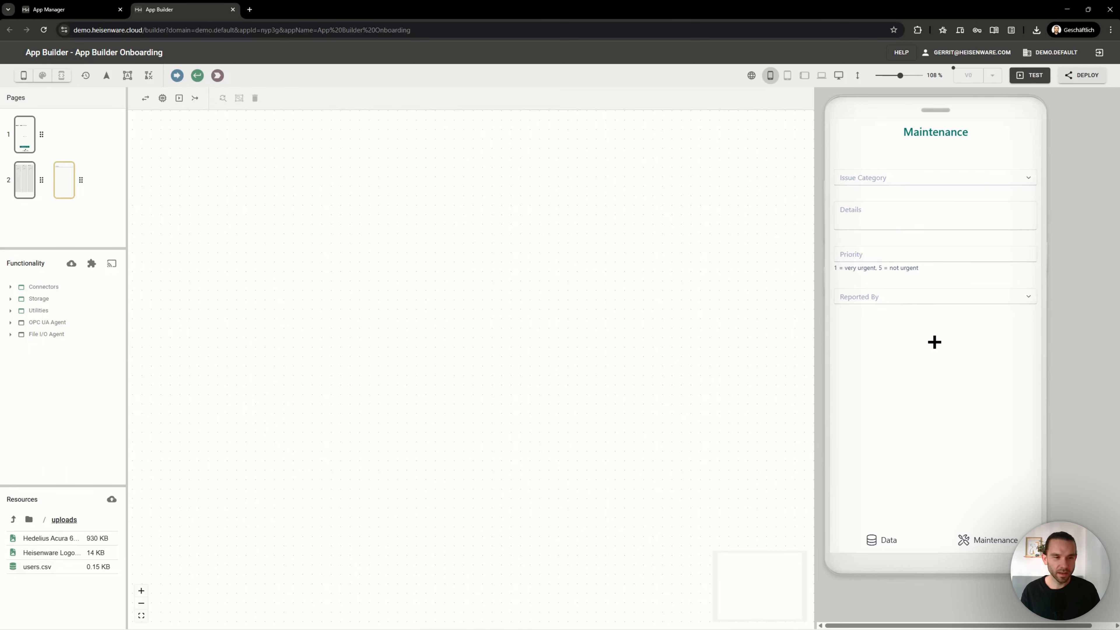
pyautogui.moveTo(927, 350); pyautogui.dragTo(948, 357)
pyautogui.click(215, 77)
pyautogui.write('Ad')
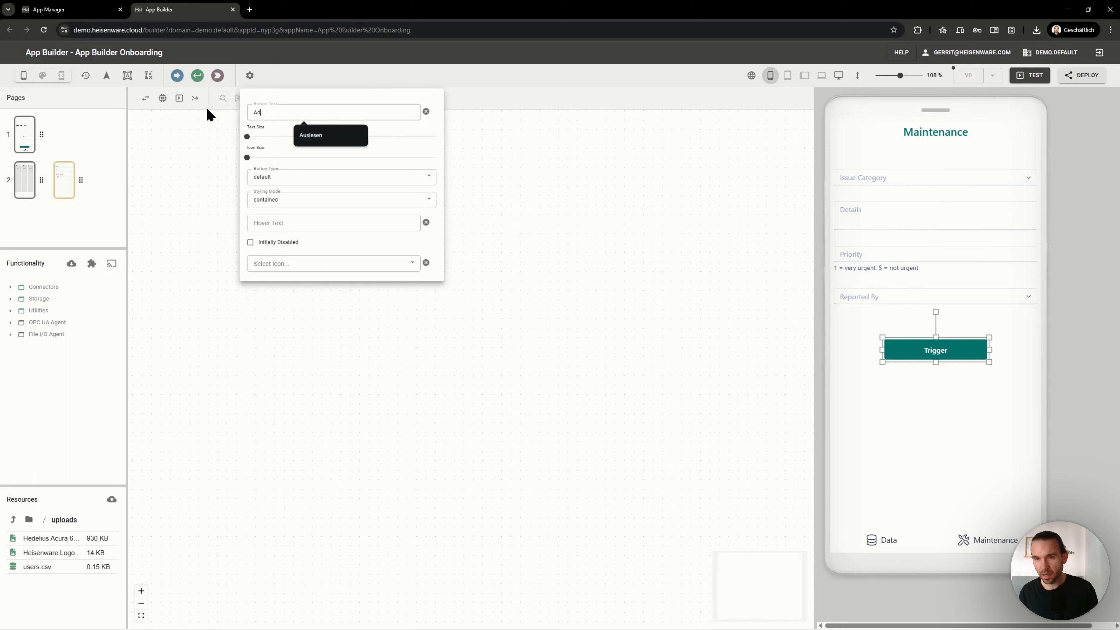
pyautogui.write('d Ticket')
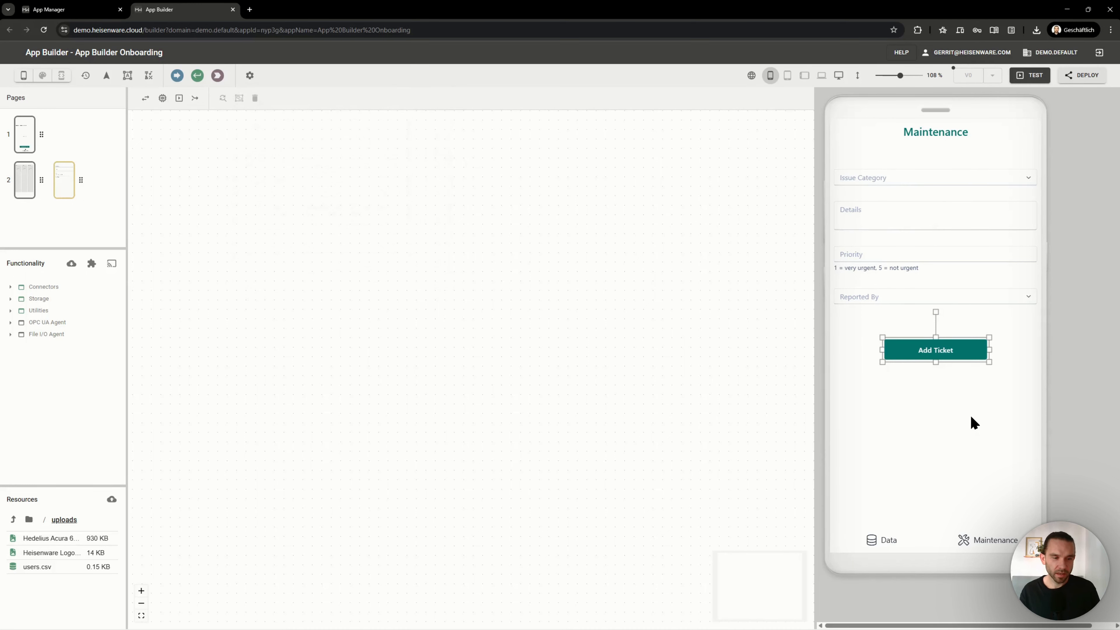
# Review the Data page and the Maintenance board page, then return to the ticket form page
pyautogui.click(904, 531)
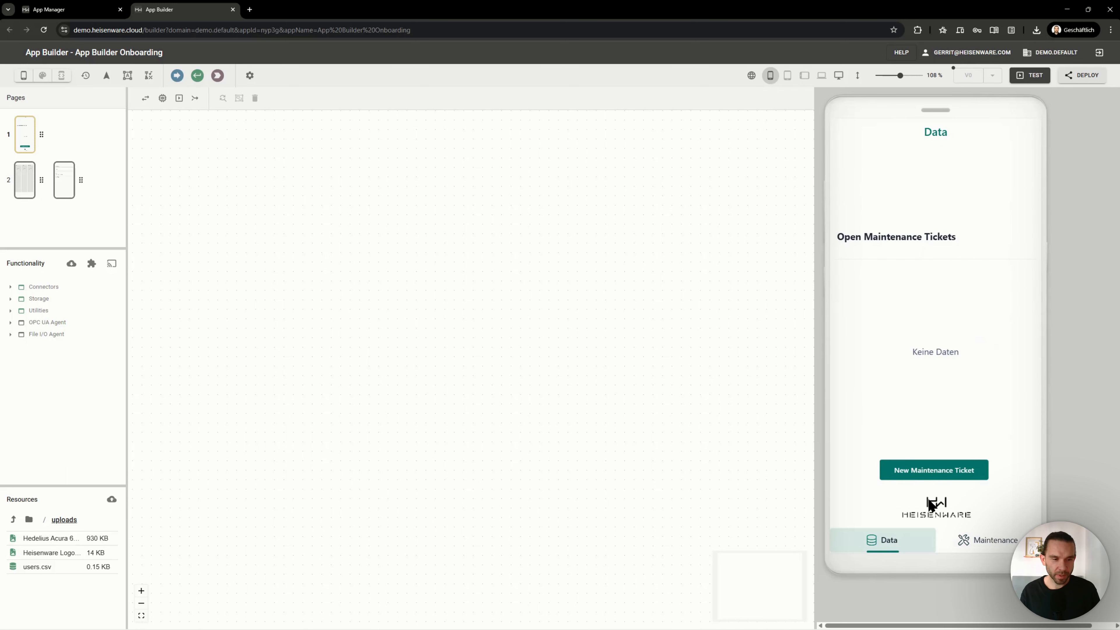
pyautogui.click(978, 543)
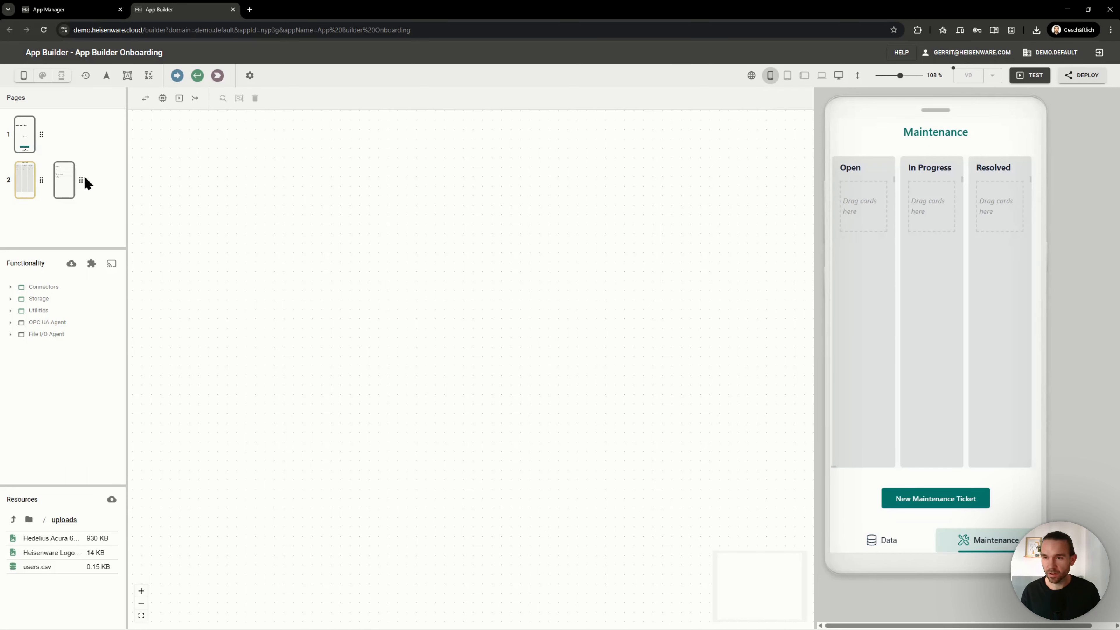
pyautogui.click(71, 182)
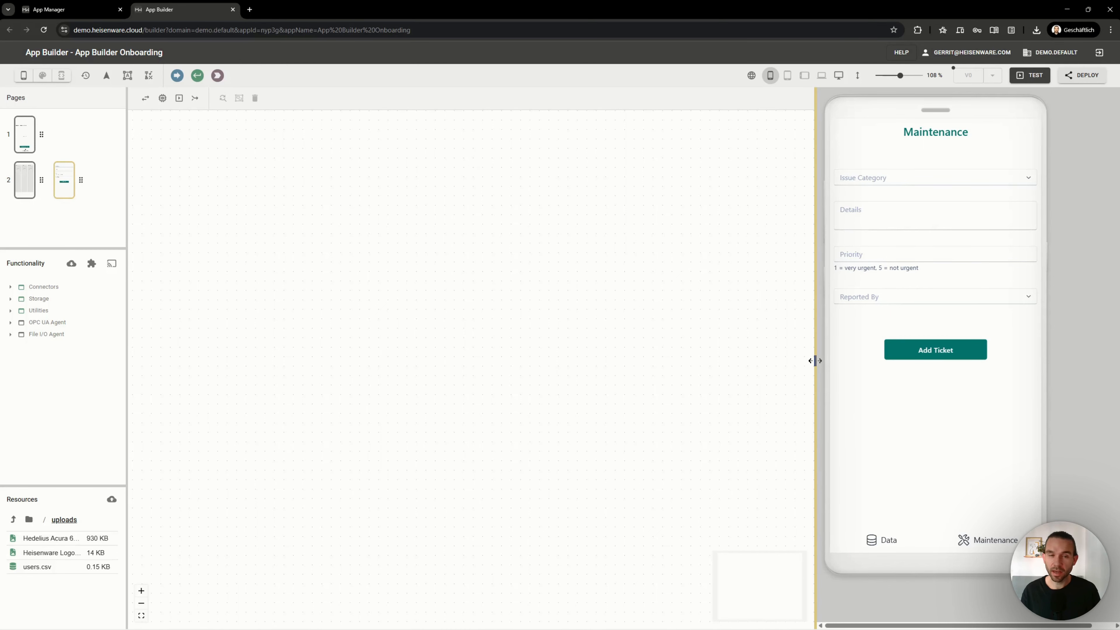
# Enlarge the app preview area, switch it to the Extra Large layout and show the Data page
pyautogui.moveTo(815, 361); pyautogui.dragTo(328, 333)
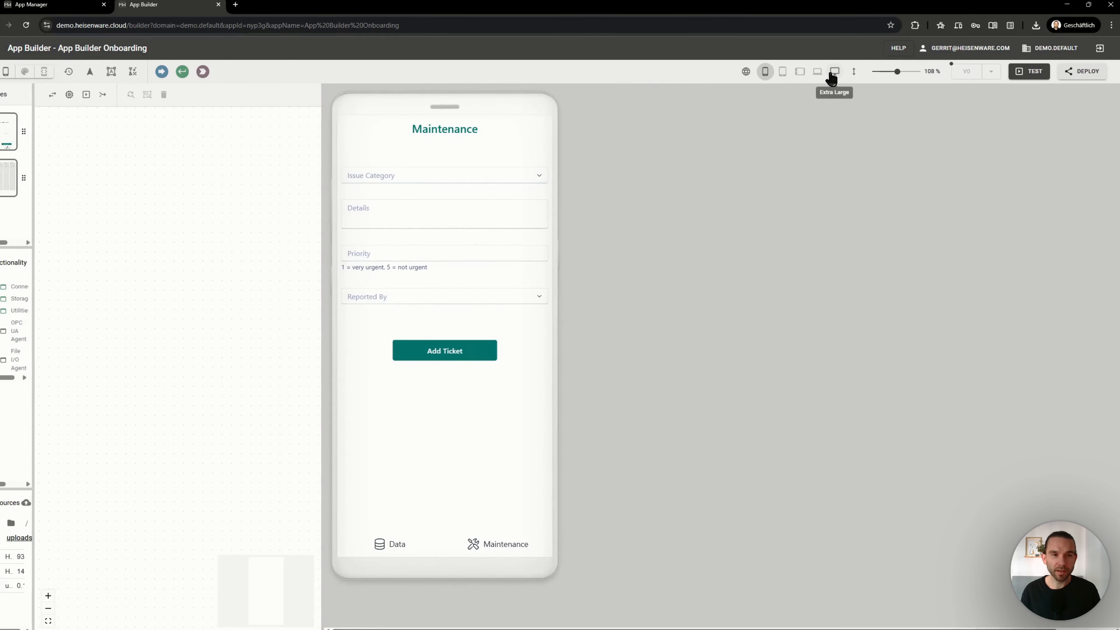
pyautogui.click(831, 79)
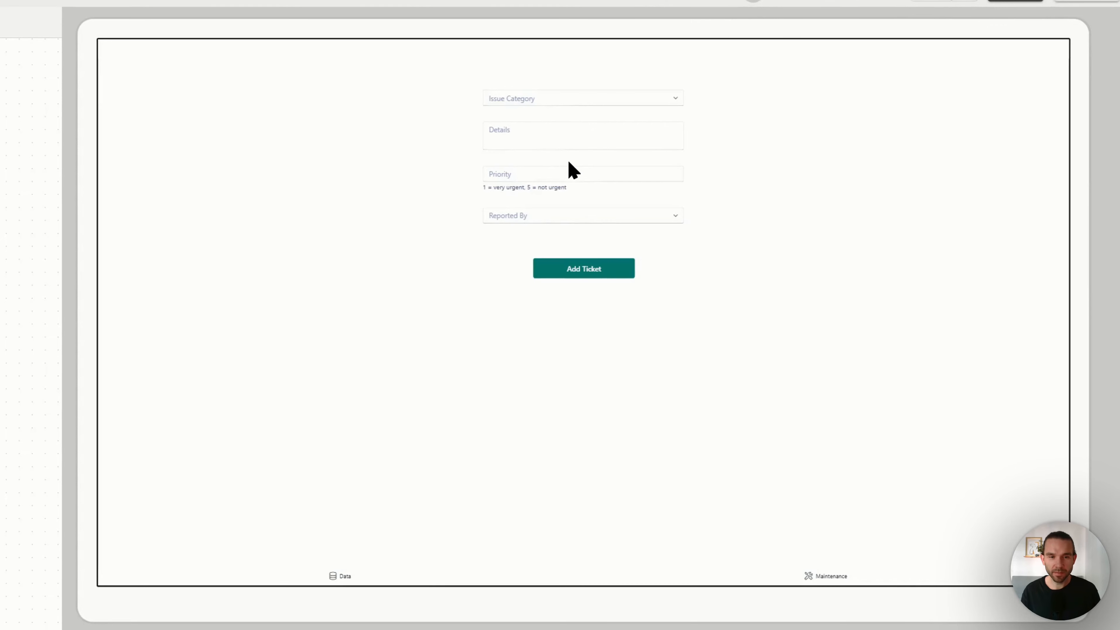
pyautogui.click(341, 579)
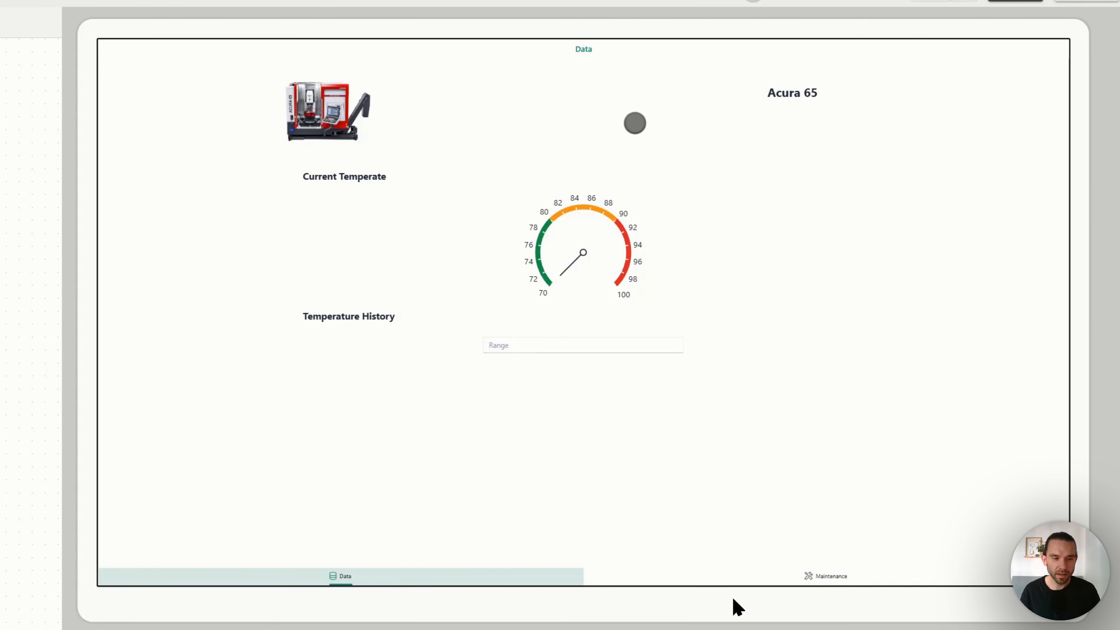
pyautogui.click(784, 582)
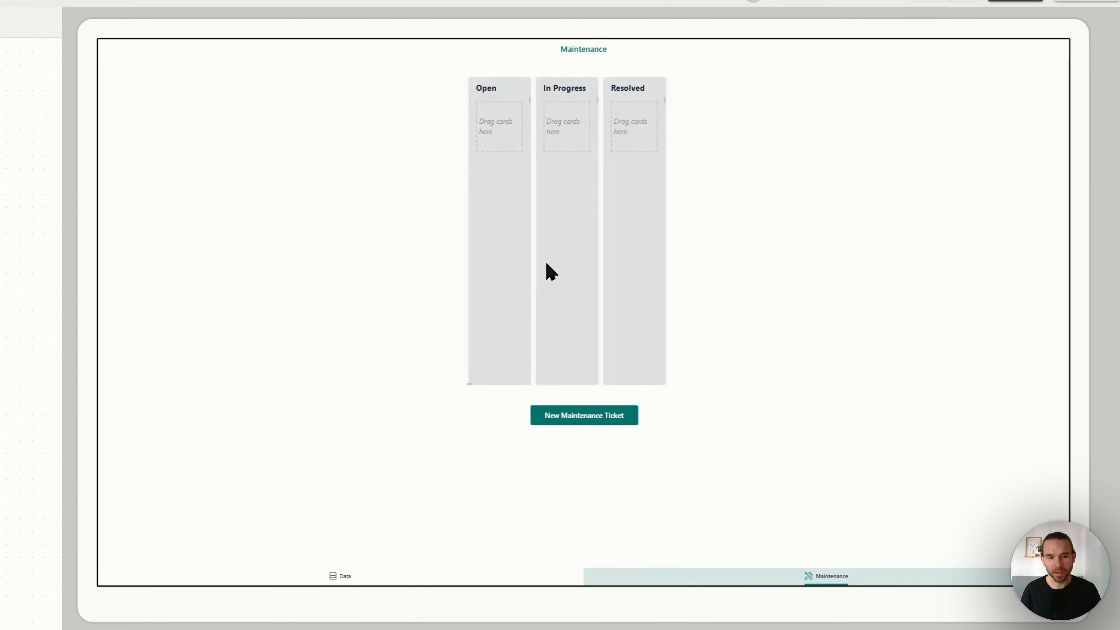
pyautogui.click(348, 576)
pyautogui.click(529, 412)
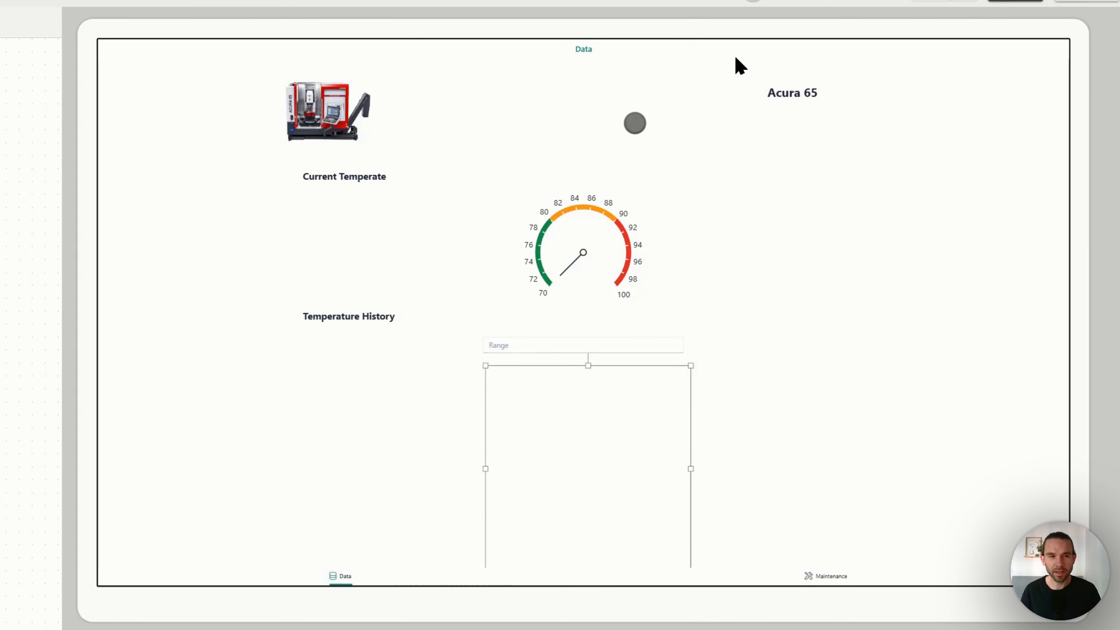
# Move the machine image to the Data page's upper-left corner and the Heisenware logo to its upper-right corner
pyautogui.moveTo(330, 107); pyautogui.dragTo(194, 117)
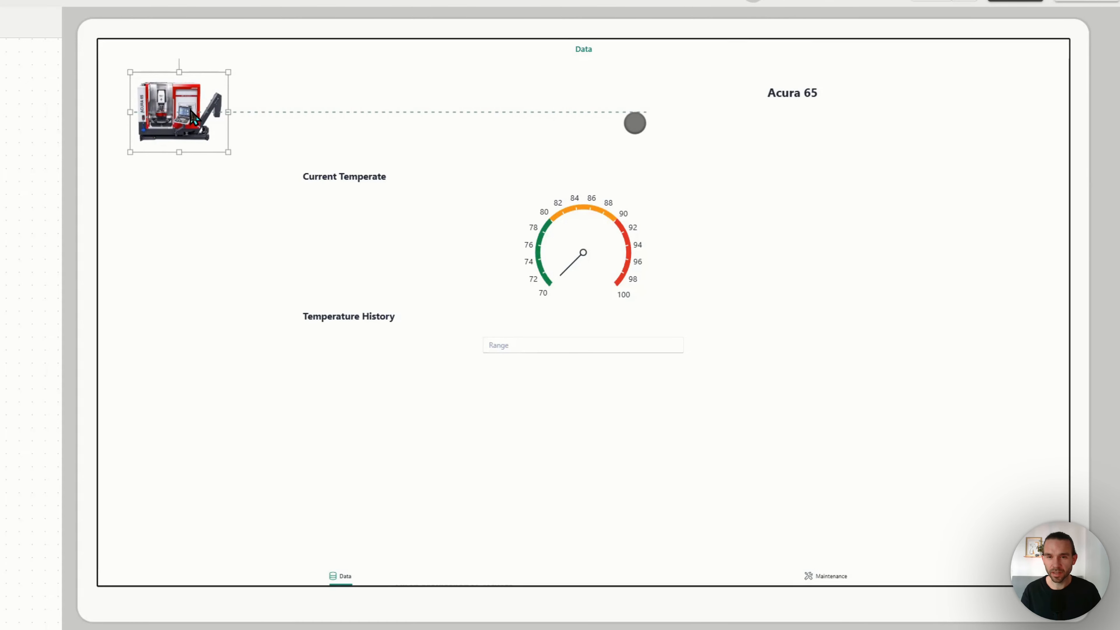
pyautogui.click(775, 3)
pyautogui.click(788, 103)
pyautogui.scroll(-10, 658, 132)
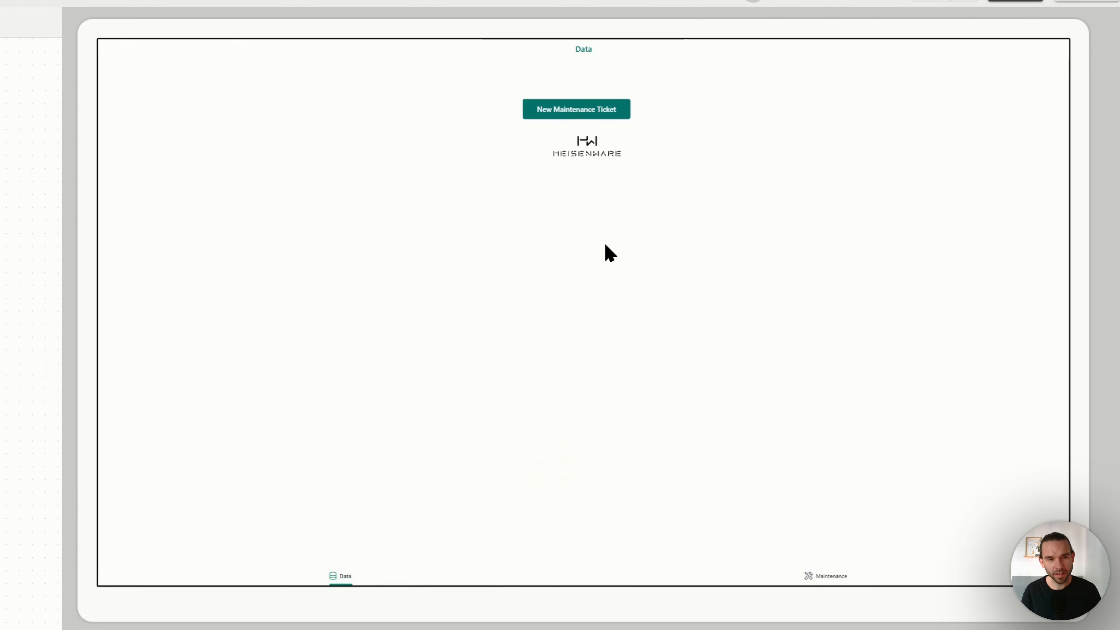
pyautogui.scroll(4, 605, 245)
pyautogui.moveTo(587, 357); pyautogui.dragTo(1025, 130)
pyautogui.scroll(6, 805, 204)
# Place the Acura 65 title and status lamp beside the machine image, and the Current Temperate heading with its gauge beneath it
pyautogui.moveTo(793, 94); pyautogui.dragTo(272, 104)
pyautogui.moveTo(637, 126); pyautogui.dragTo(263, 135)
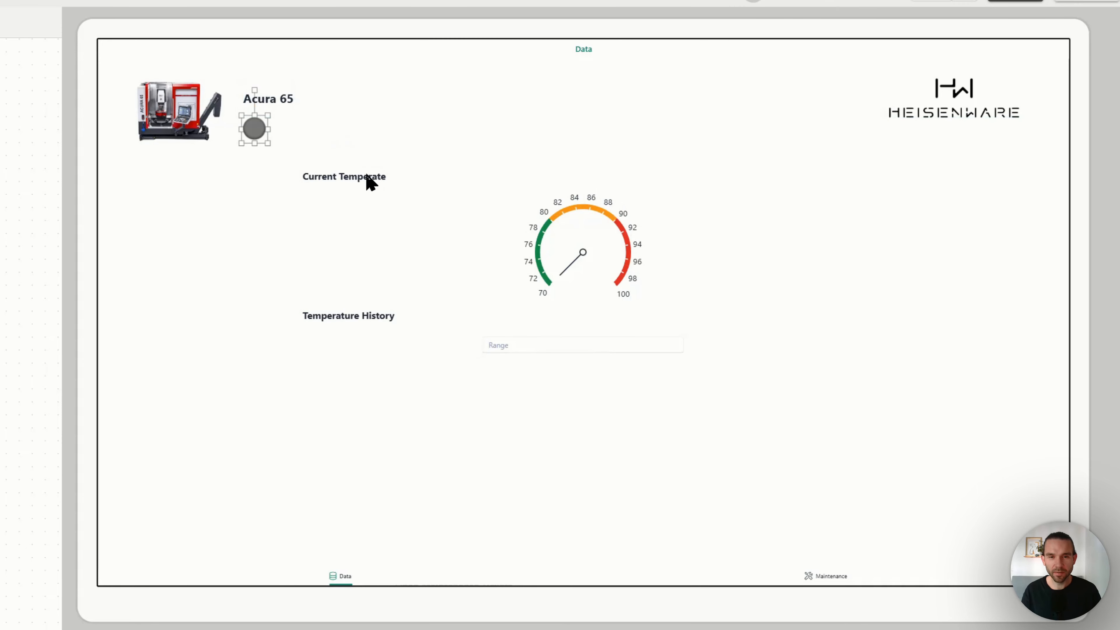
pyautogui.moveTo(370, 181); pyautogui.dragTo(188, 184)
pyautogui.moveTo(597, 268); pyautogui.dragTo(249, 265)
# Arrange the Temperature History heading, range field and widened chart beside the gauge, and nudge the logo slightly lower
pyautogui.moveTo(354, 319); pyautogui.dragTo(491, 195)
pyautogui.moveTo(508, 345); pyautogui.dragTo(604, 196)
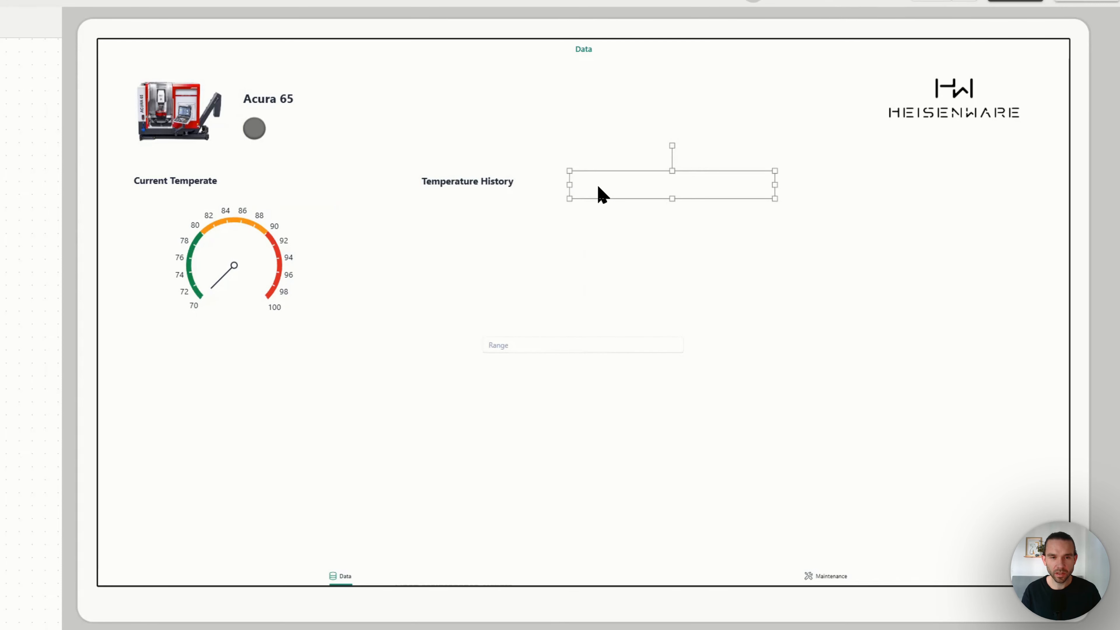
pyautogui.click(599, 358)
pyautogui.click(493, 458)
pyautogui.moveTo(573, 449); pyautogui.dragTo(504, 283)
pyautogui.moveTo(624, 415); pyautogui.dragTo(1042, 290)
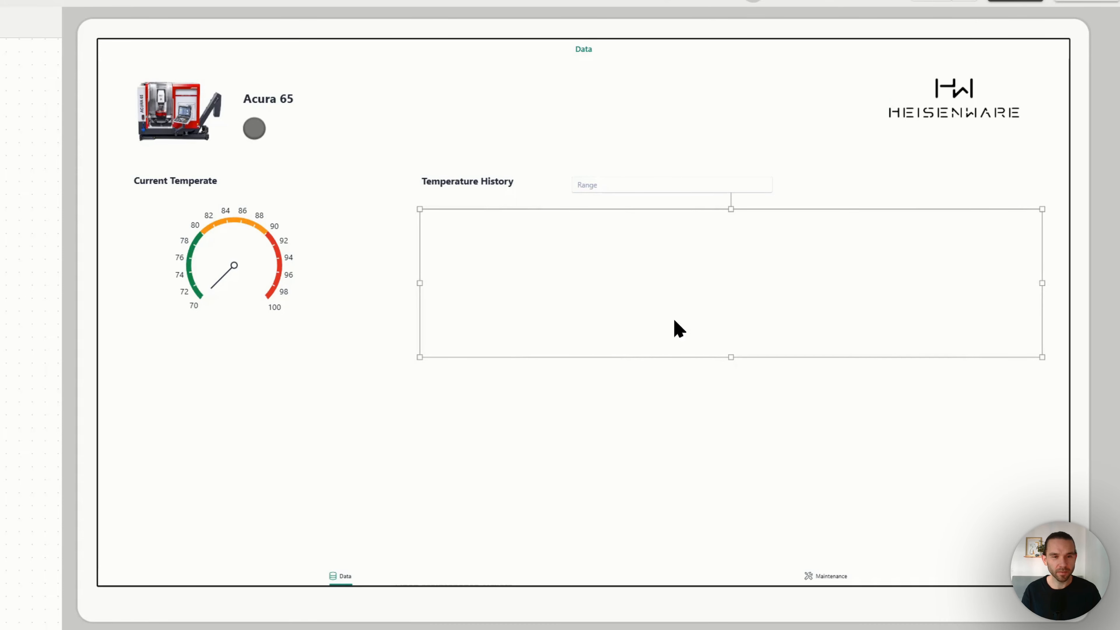
pyautogui.moveTo(941, 100); pyautogui.dragTo(937, 106)
# Move the Open Maintenance Tickets heading and its list below the gauge, and widen the list across most of the page
pyautogui.scroll(-8, 608, 235)
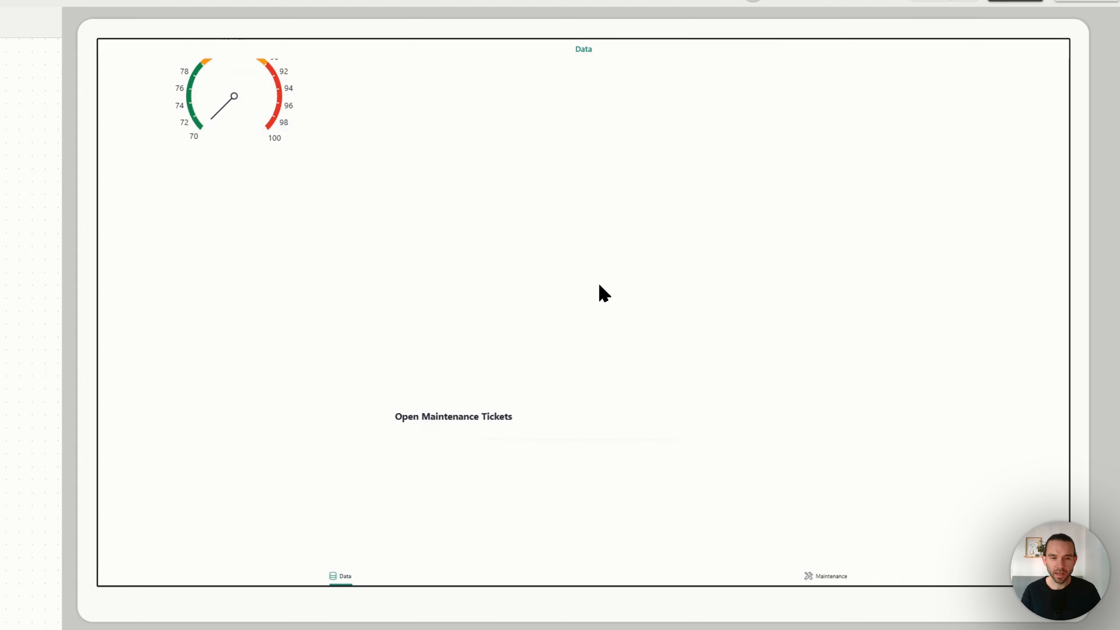
pyautogui.scroll(3, 476, 322)
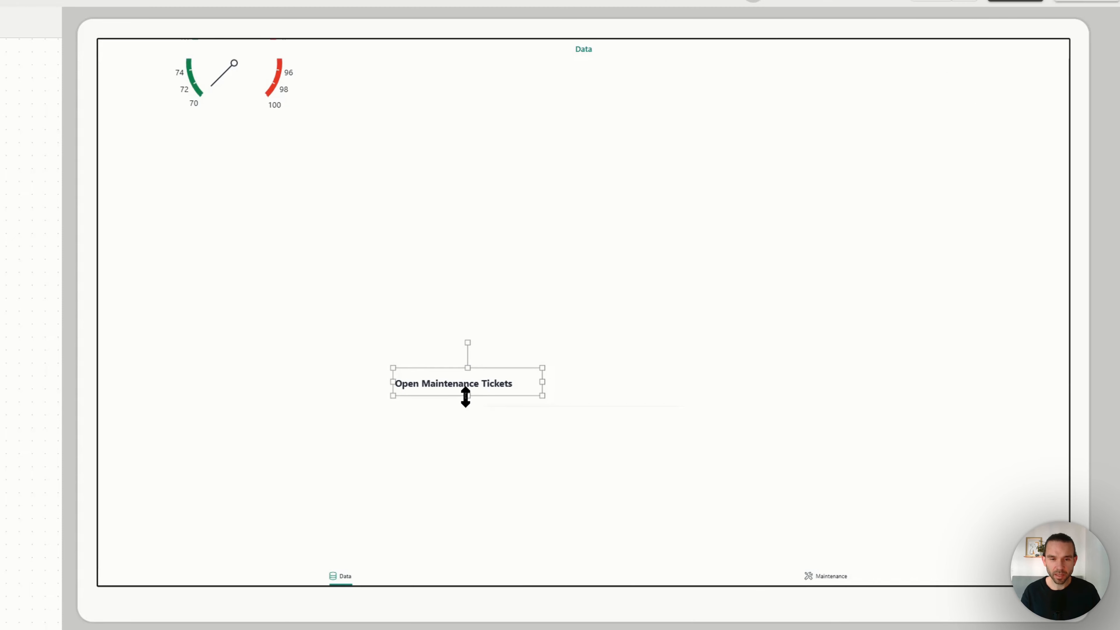
pyautogui.moveTo(463, 394); pyautogui.dragTo(280, 351)
pyautogui.scroll(3, 242, 197)
pyautogui.scroll(-3, 335, 366)
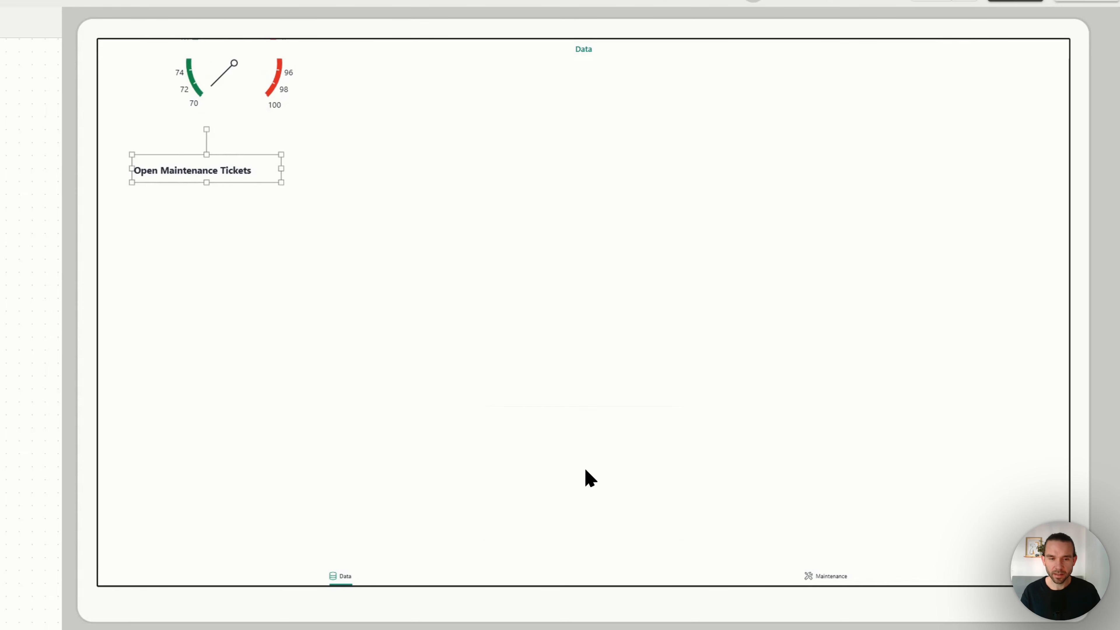
pyautogui.moveTo(565, 471); pyautogui.dragTo(221, 272)
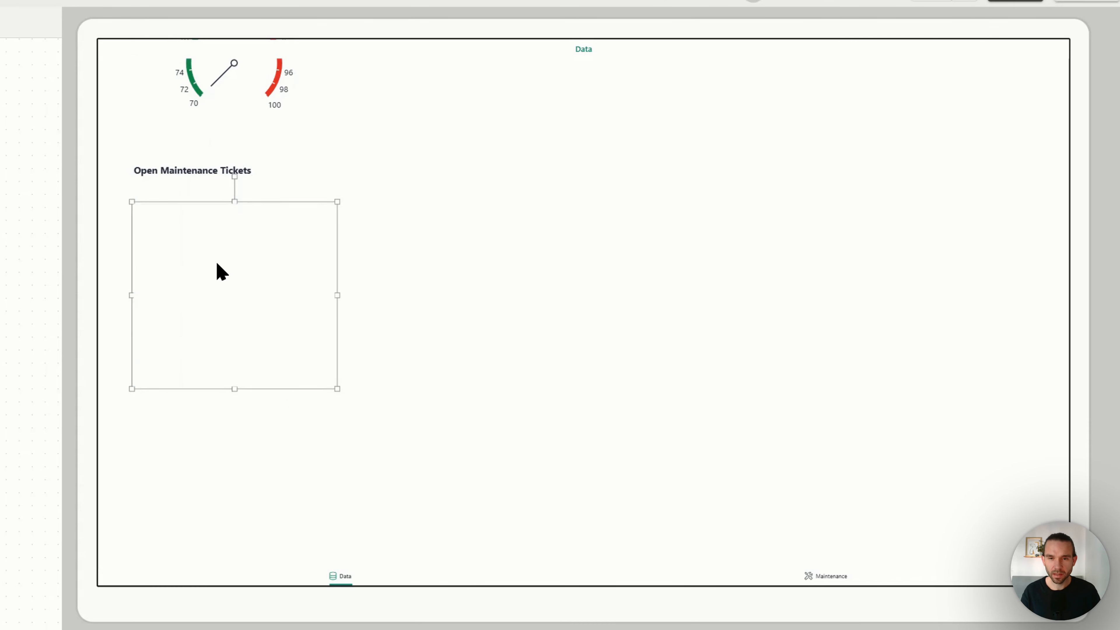
pyautogui.moveTo(337, 295); pyautogui.dragTo(851, 295)
# Move the New Maintenance Ticket button to the right of the open tickets list on the Data page
pyautogui.scroll(-3, 529, 331)
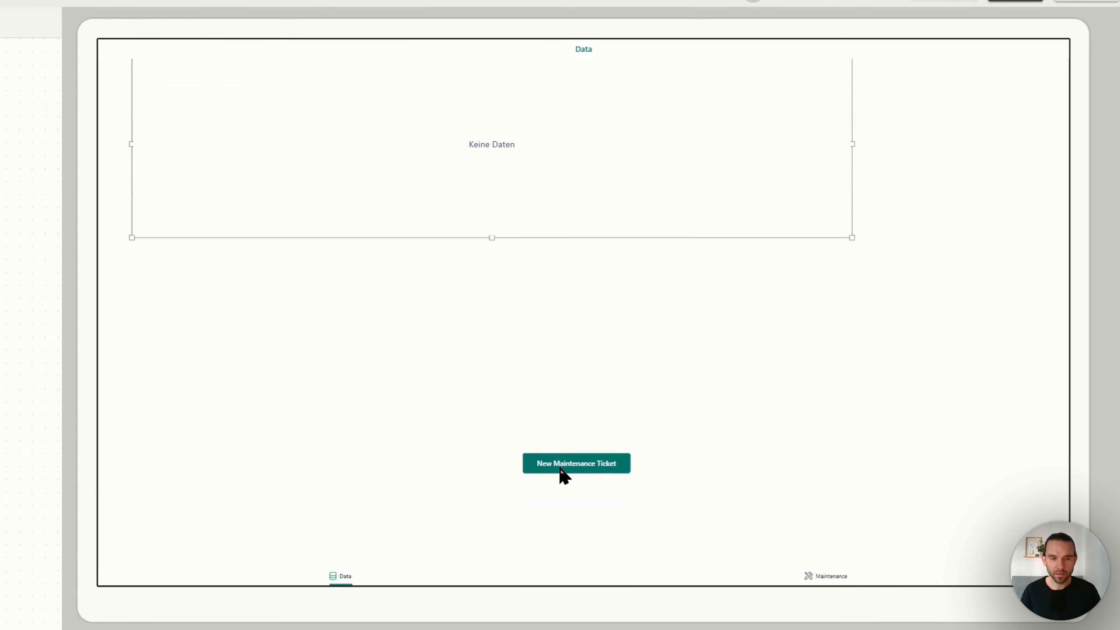
pyautogui.moveTo(561, 471); pyautogui.dragTo(919, 264)
pyautogui.scroll(4, 728, 397)
pyautogui.click(702, 328)
pyautogui.scroll(-5, 808, 348)
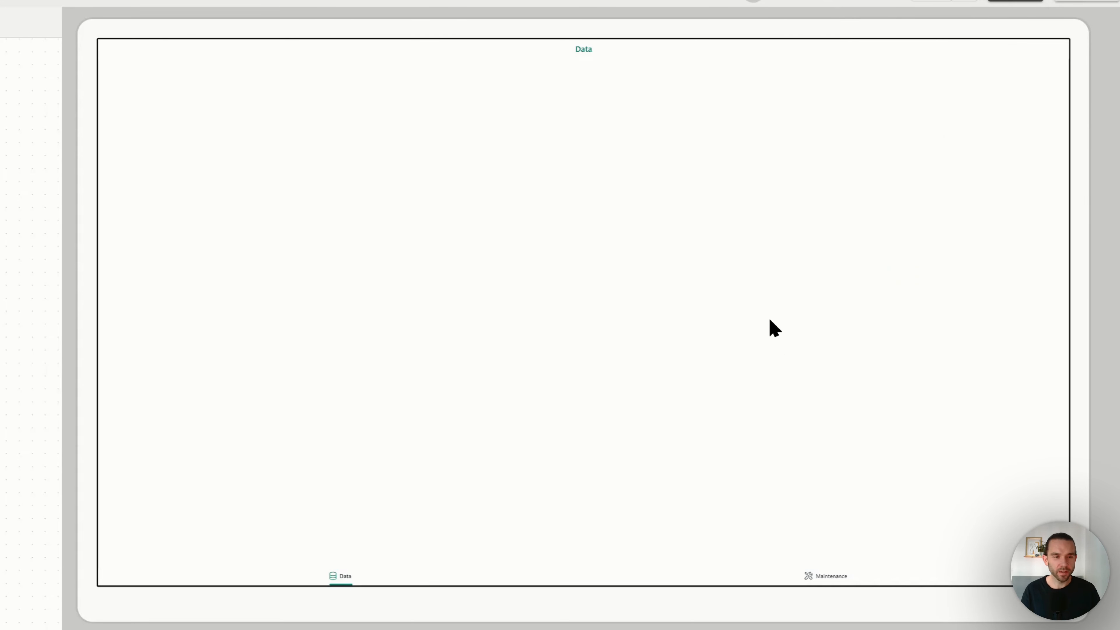
pyautogui.scroll(8, 679, 258)
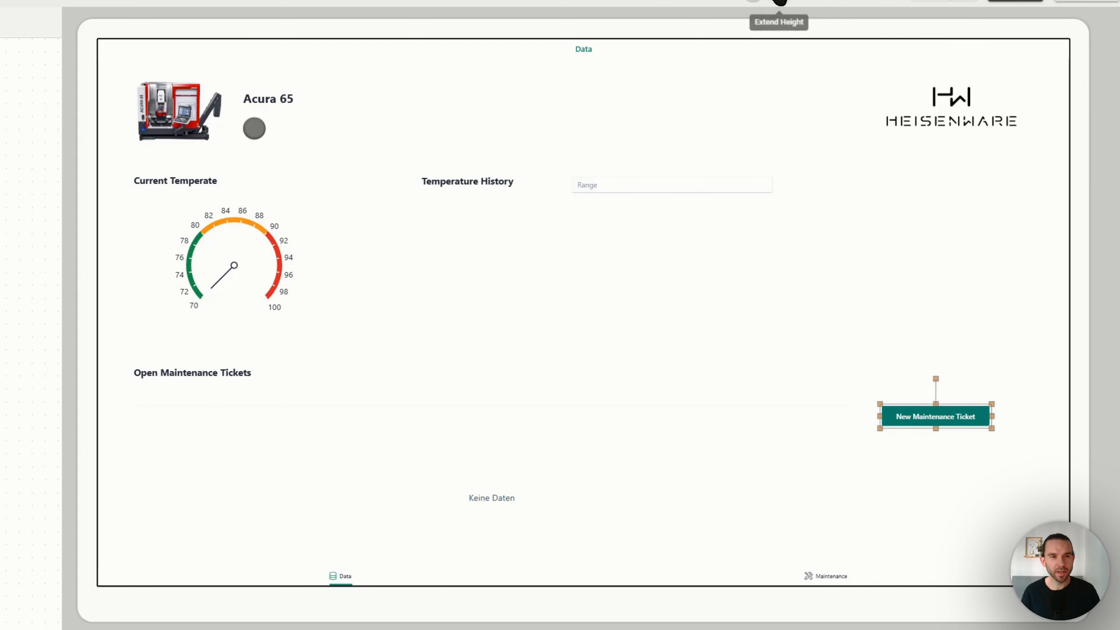
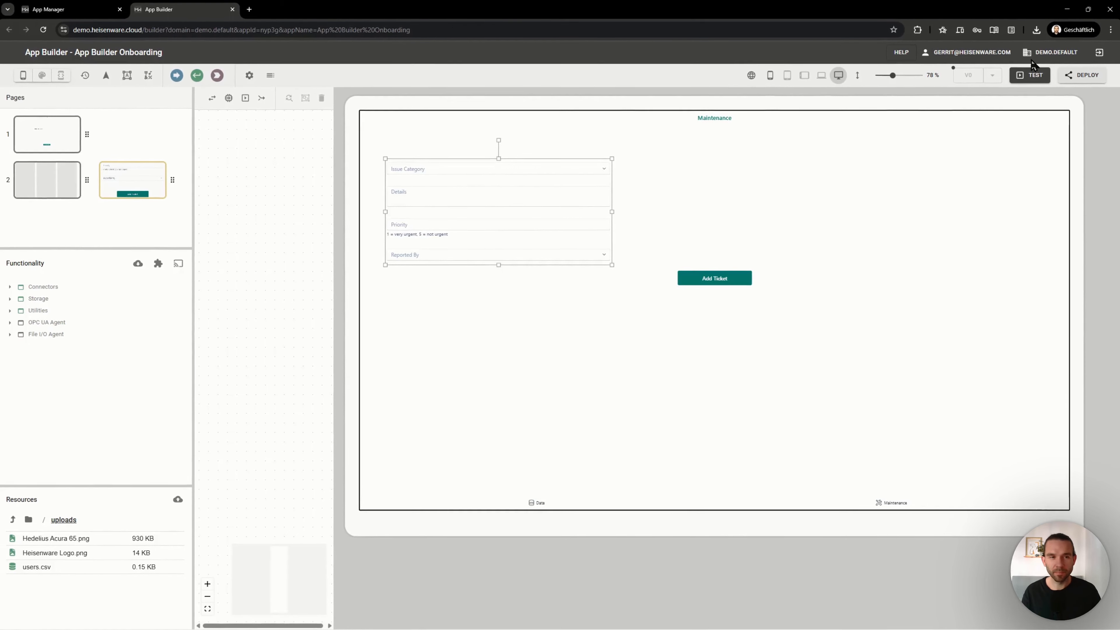
# Switch the ticket form page's preview back to the phone layout
pyautogui.click(769, 74)
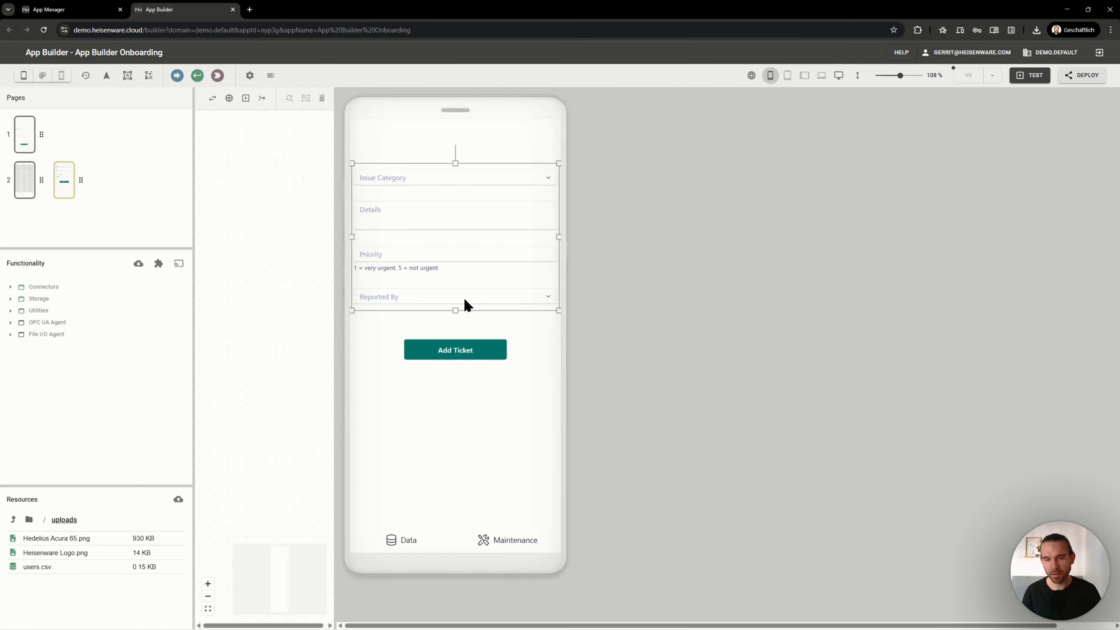
# Shift the ticket form slightly lower and place a copy of the Data page's Temperature History heading above it
pyautogui.moveTo(455, 248); pyautogui.dragTo(455, 258)
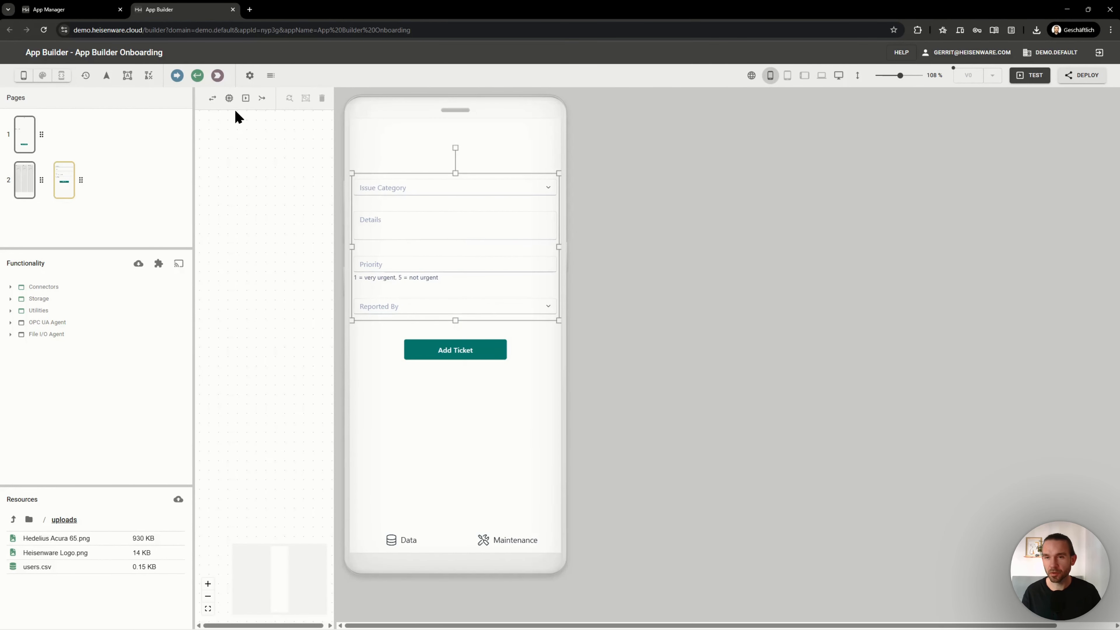
pyautogui.click(406, 540)
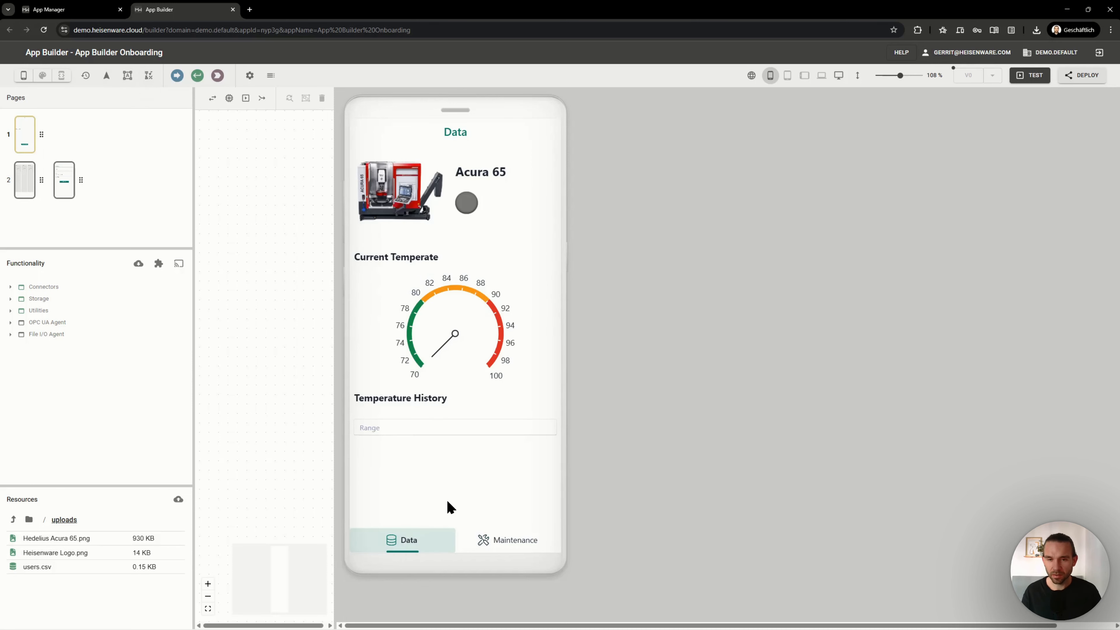
pyautogui.click(396, 402)
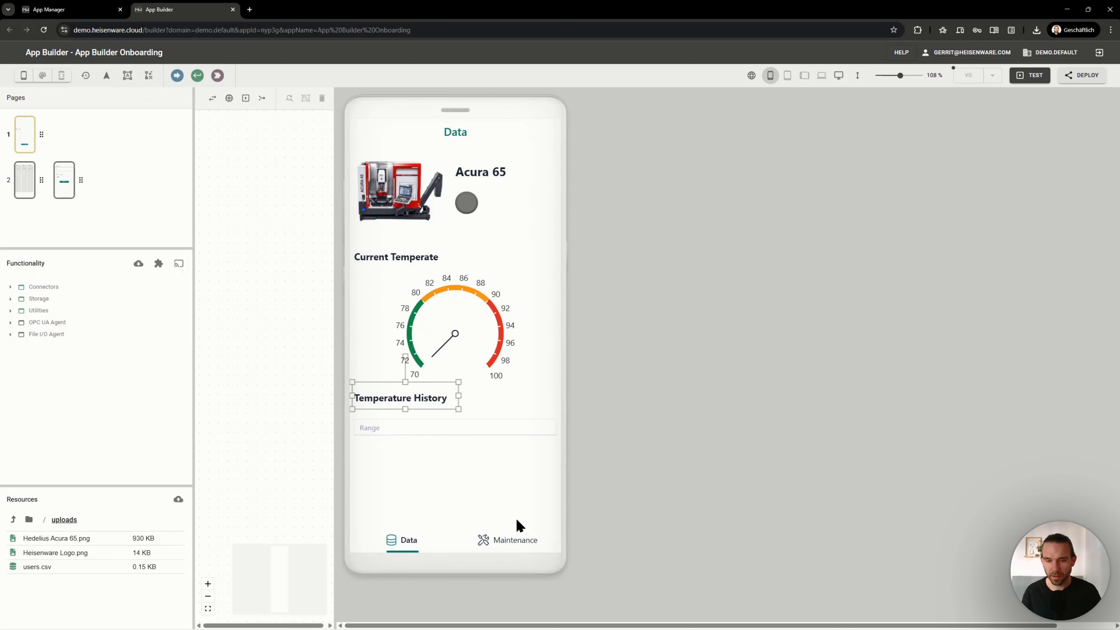
pyautogui.click(65, 180)
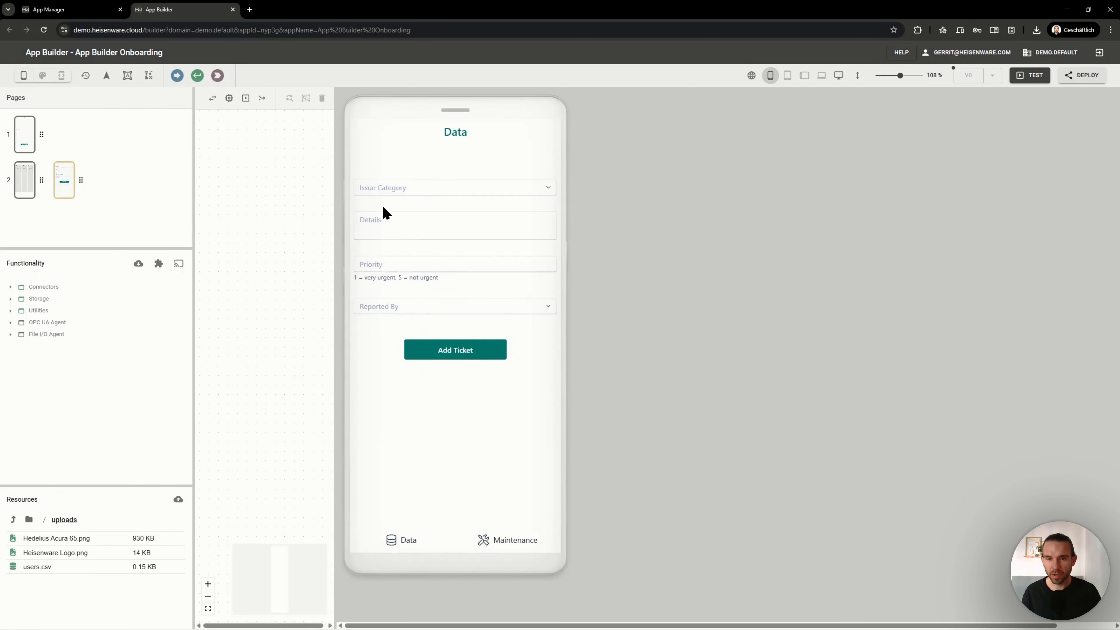
pyautogui.hotkey('ctrl', 'v')
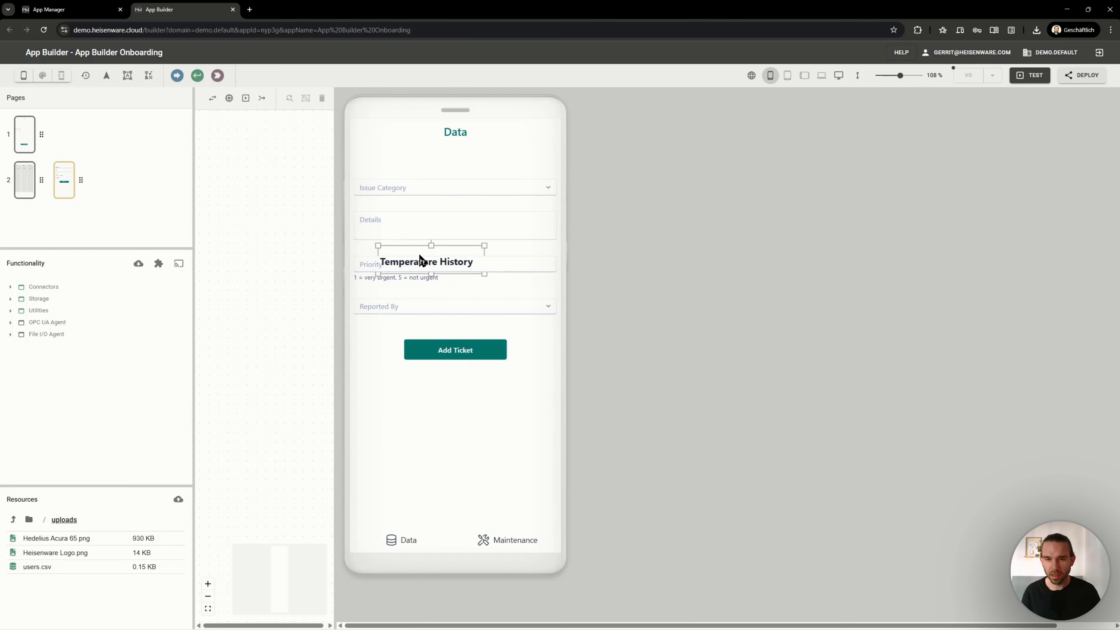
pyautogui.moveTo(419, 253); pyautogui.dragTo(400, 165)
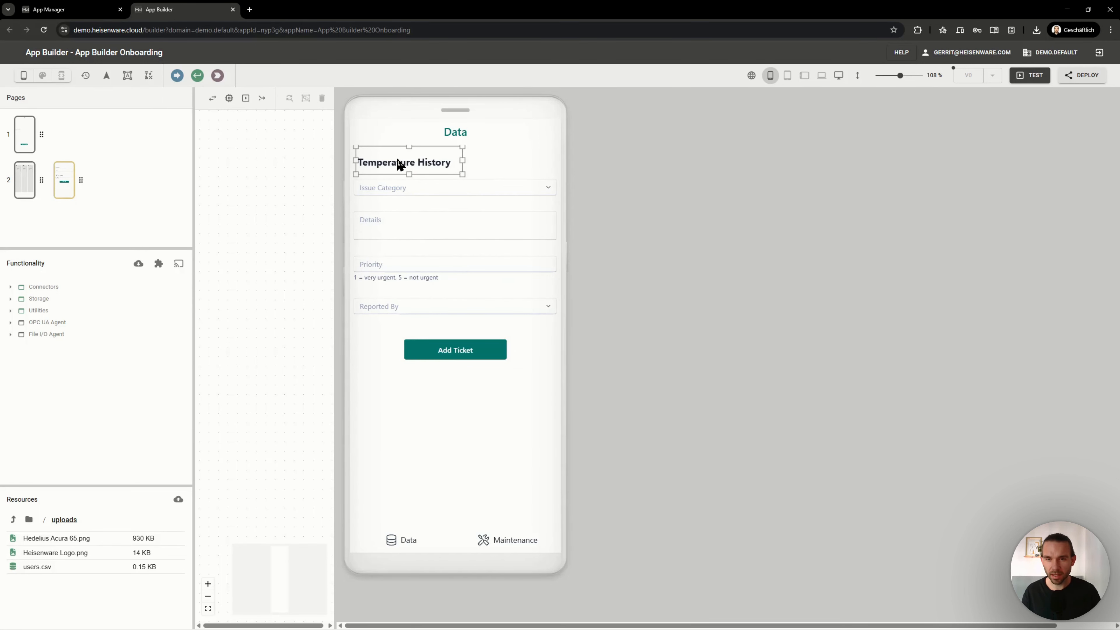
# Change the copied heading's text to "Add Maintainance Tickets" and widen it to fit on one line
pyautogui.doubleClick(400, 164)
pyautogui.doubleClick(404, 187)
pyautogui.tripleClick(404, 187)
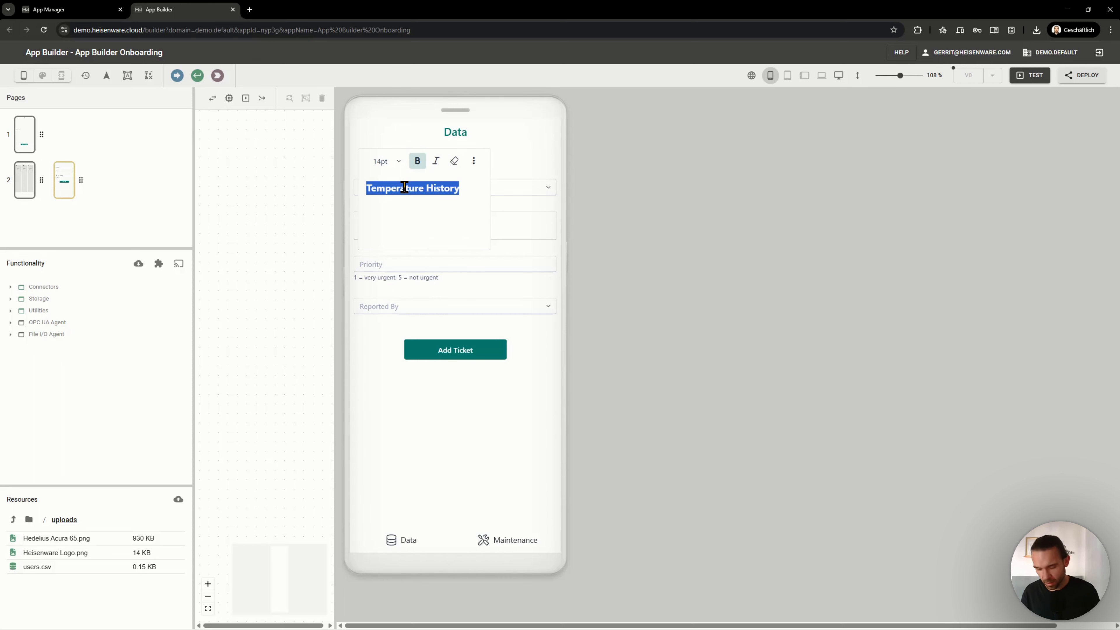
pyautogui.write('Add Maintain')
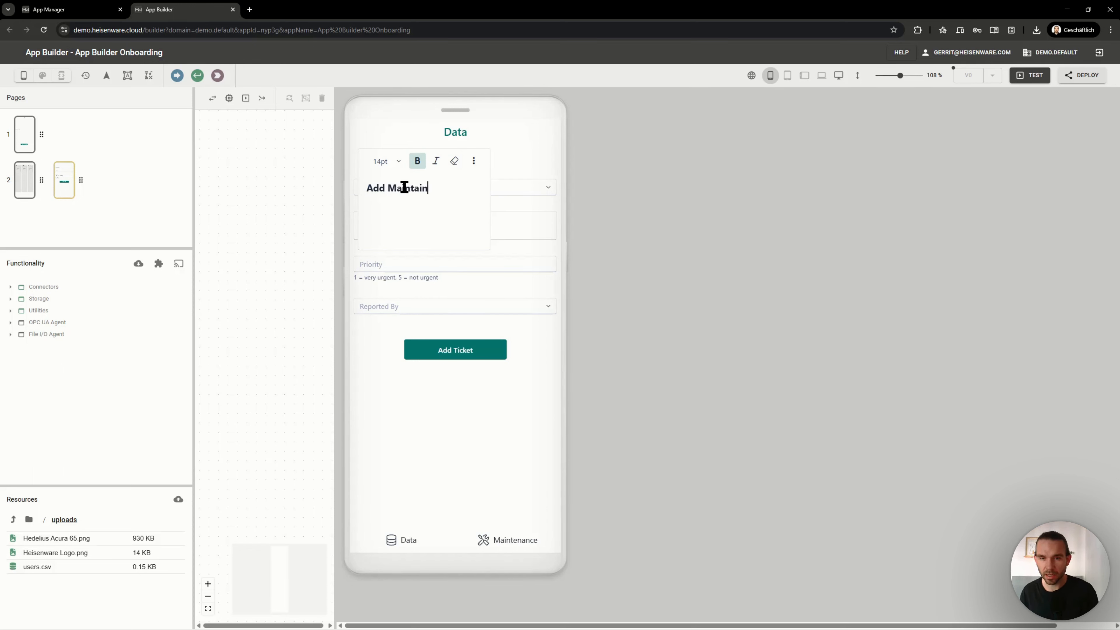
pyautogui.write('ance Tickets')
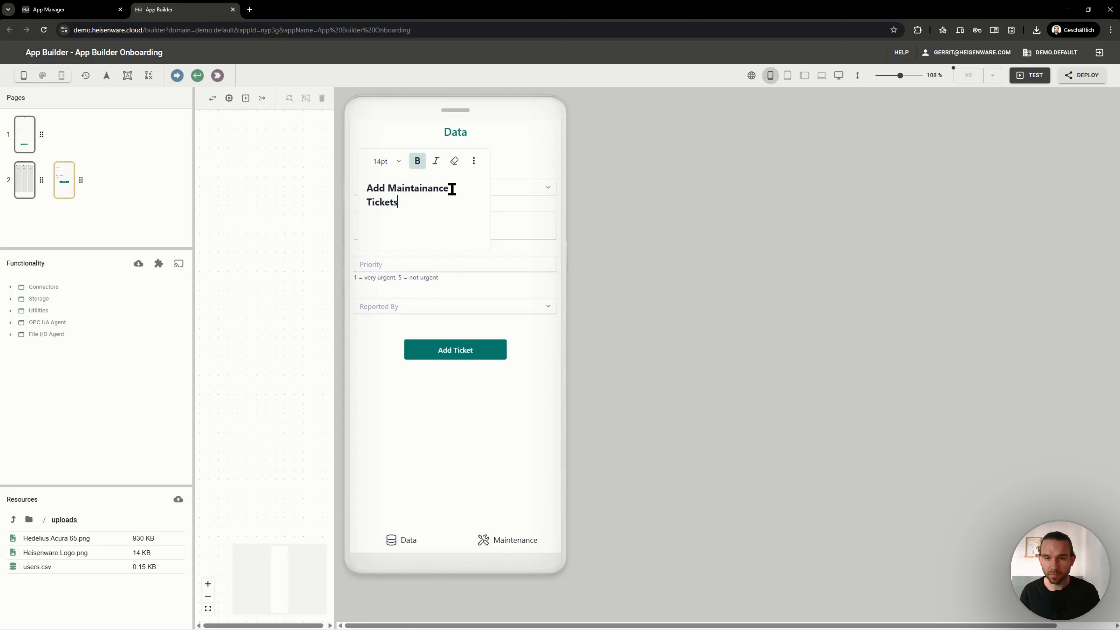
pyautogui.click(468, 445)
pyautogui.click(416, 162)
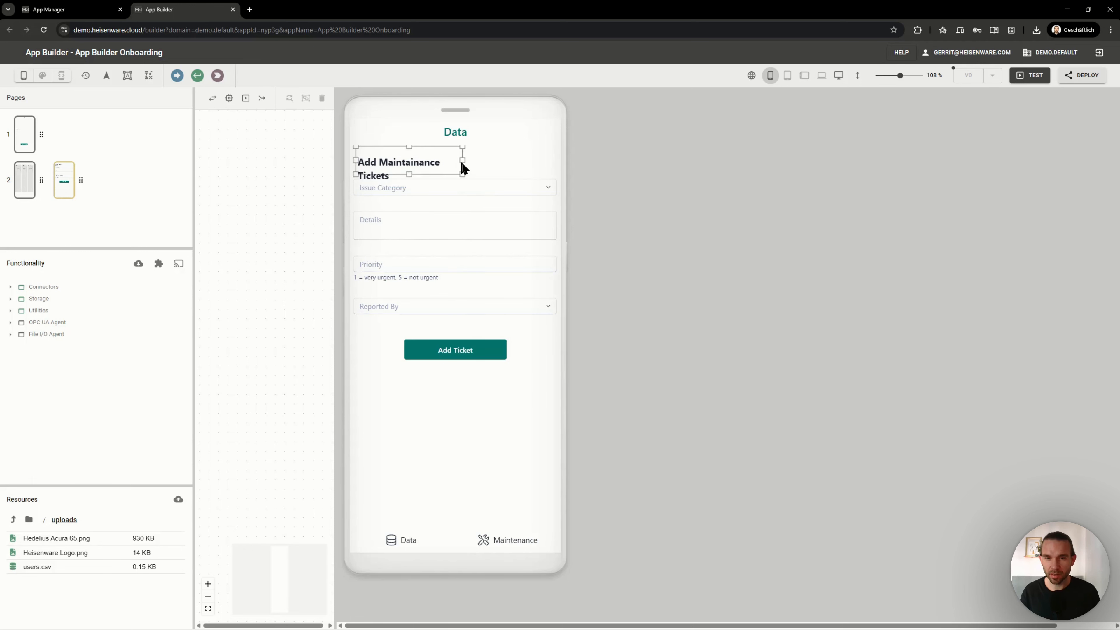
pyautogui.moveTo(462, 163); pyautogui.dragTo(511, 161)
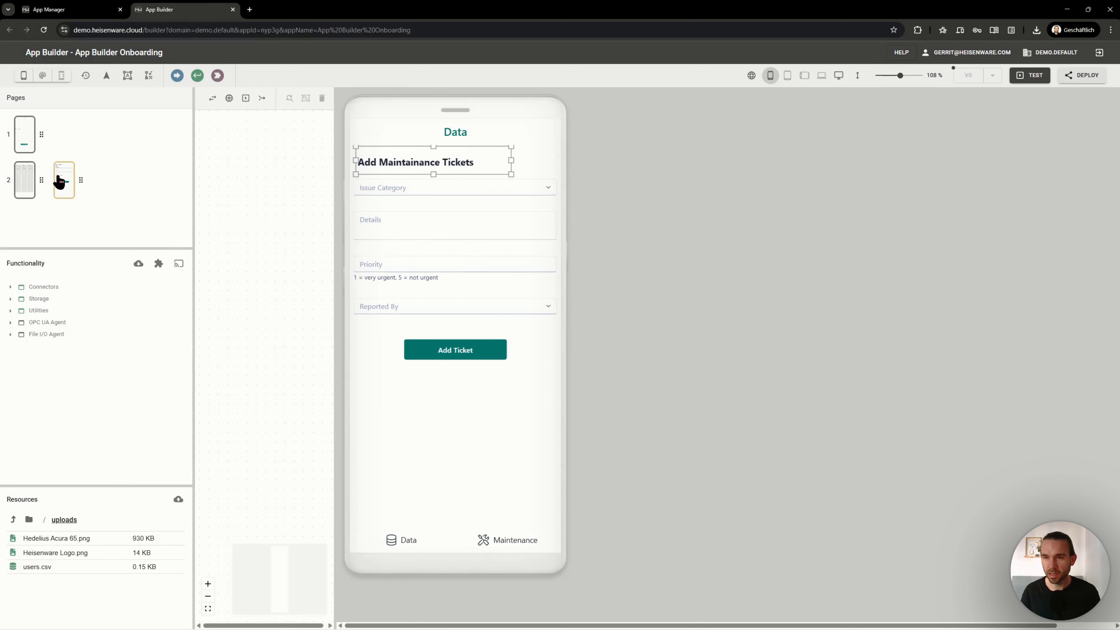
# In the large-screen layout, align the heading above the ticket form, widen the form slightly, and move the Add Ticket button directly below it
pyautogui.click(839, 76)
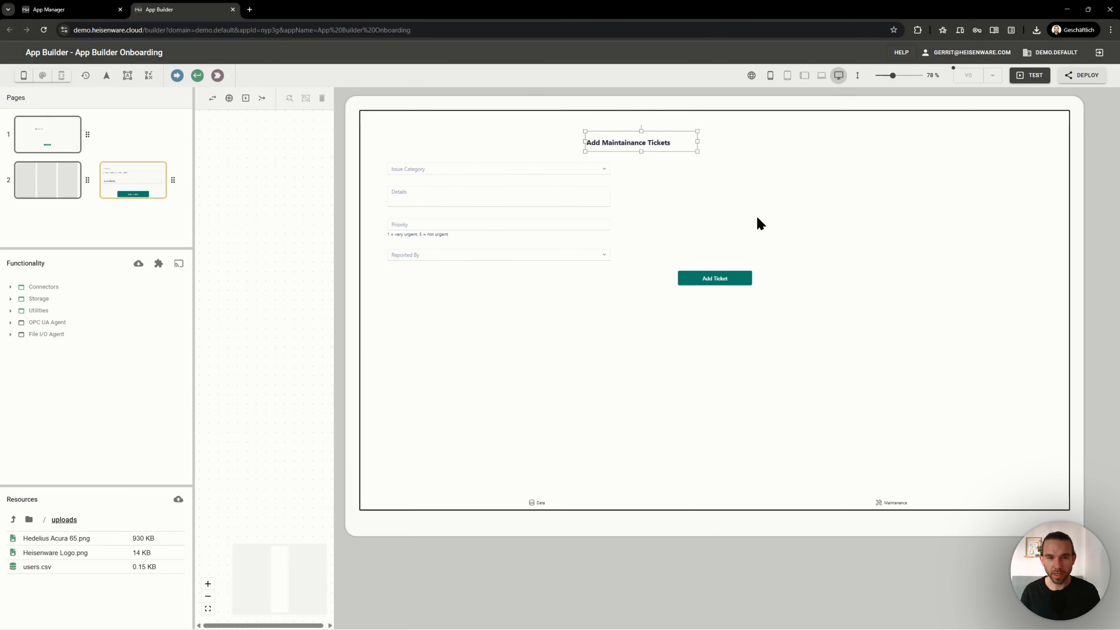
pyautogui.moveTo(643, 147); pyautogui.dragTo(445, 152)
pyautogui.click(490, 233)
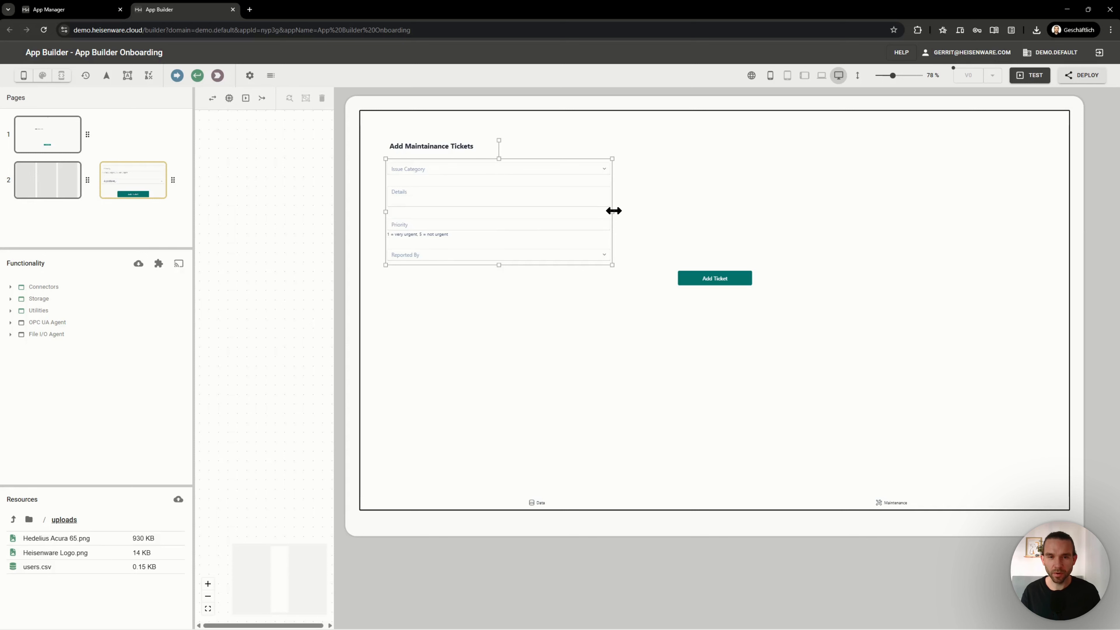
pyautogui.moveTo(614, 211); pyautogui.dragTo(649, 214)
pyautogui.moveTo(715, 283); pyautogui.dragTo(437, 287)
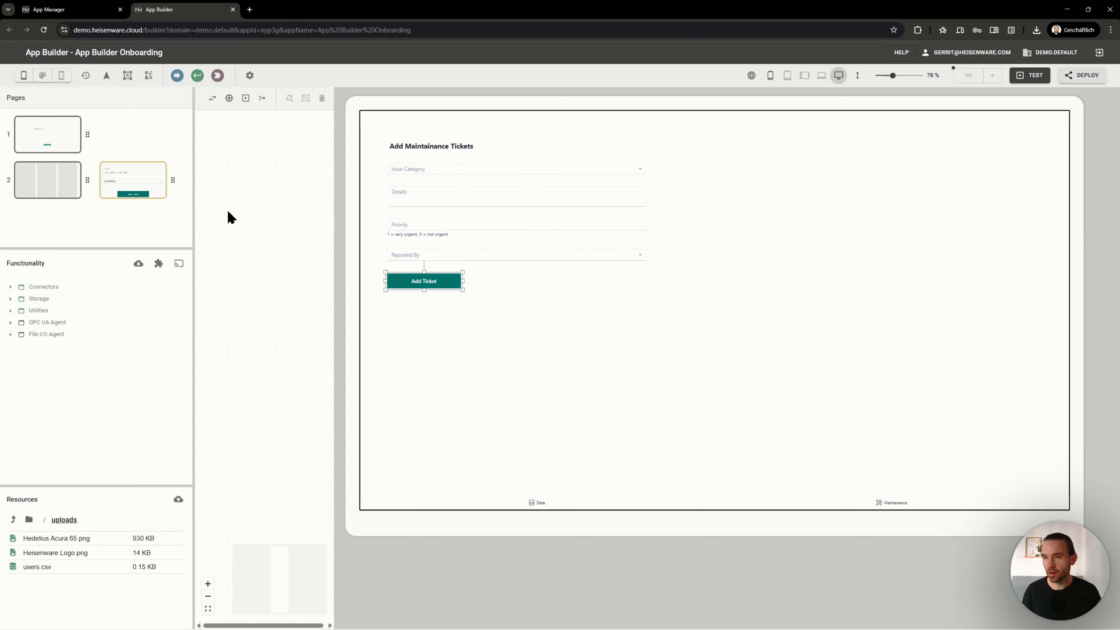
# Return to the Data page and switch its preview to the extra-small phone layout
pyautogui.click(40, 185)
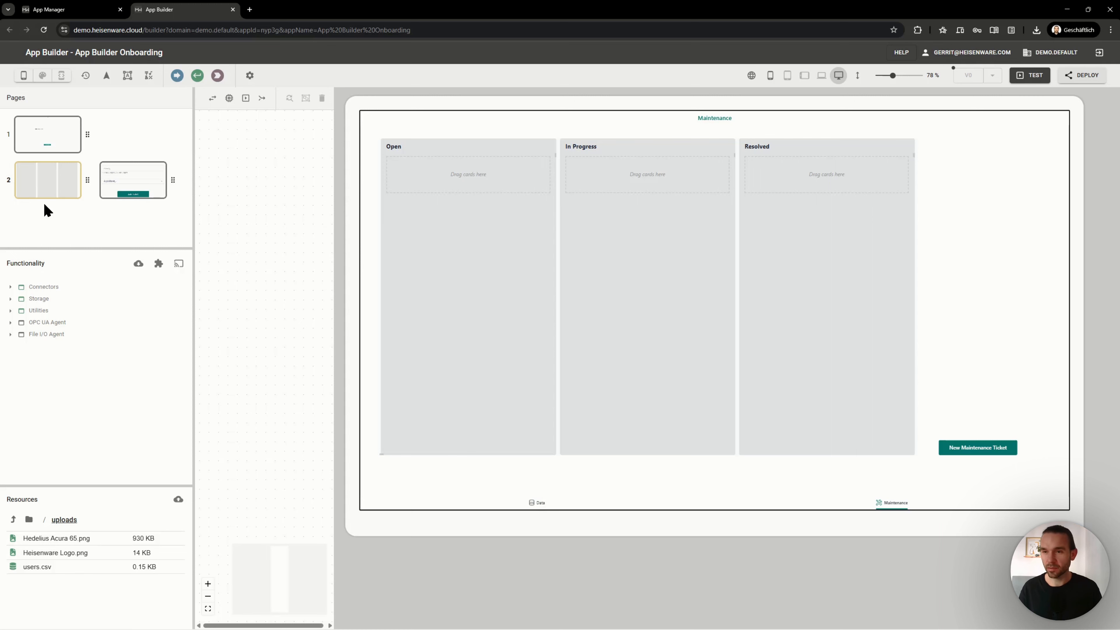
pyautogui.click(115, 194)
pyautogui.click(57, 188)
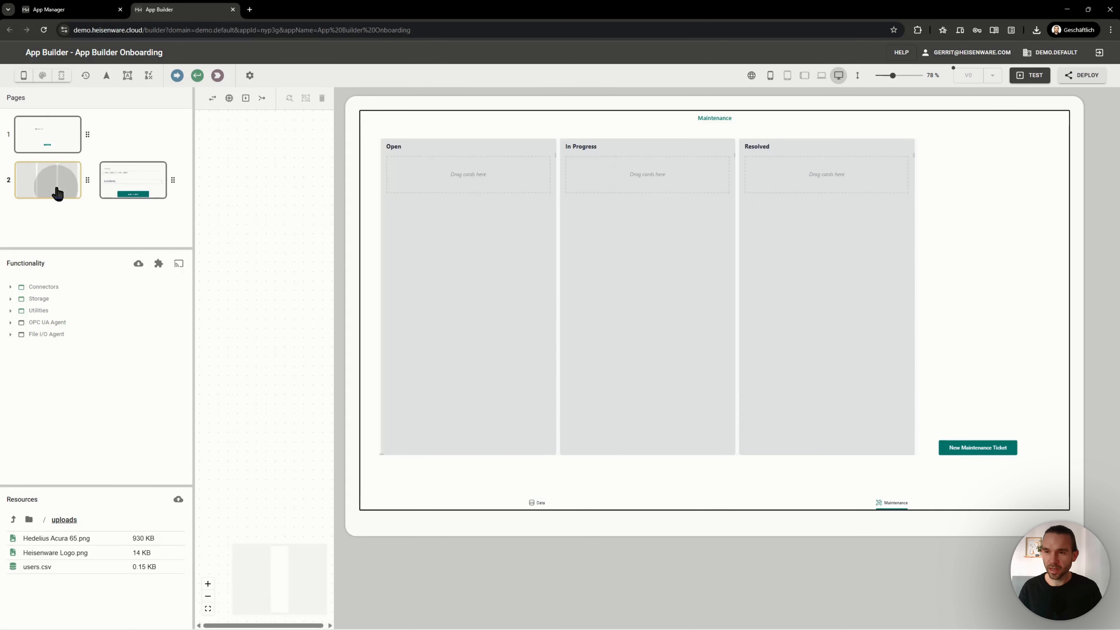
pyautogui.click(61, 143)
pyautogui.click(771, 76)
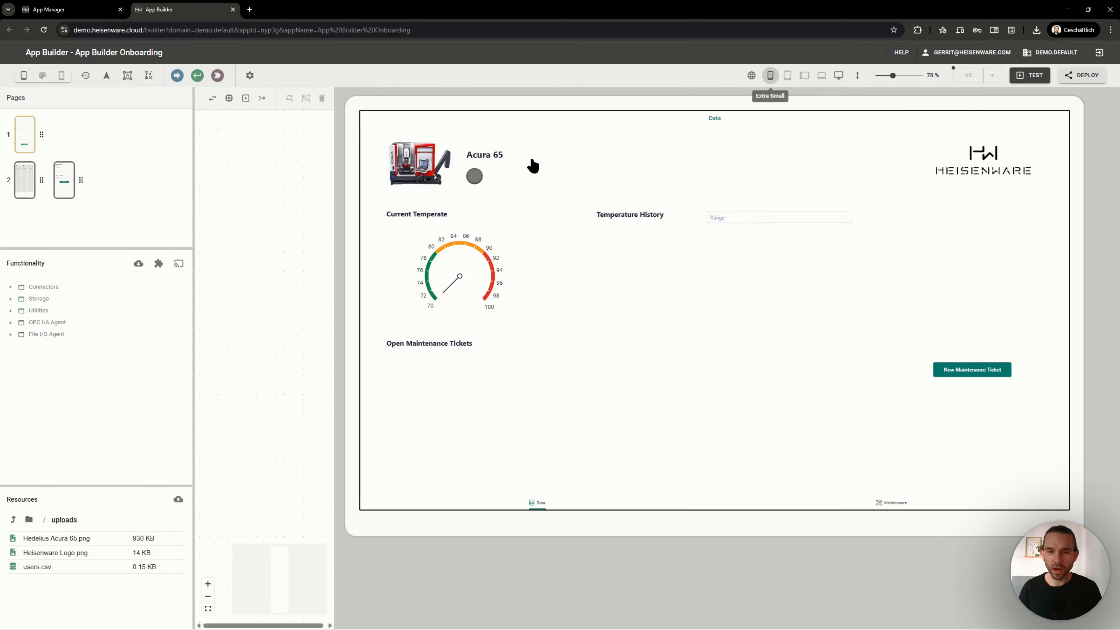
# Enlarge the flow canvas by narrowing the app preview area and the pages and functionality area on either side
pyautogui.moveTo(335, 230); pyautogui.dragTo(800, 229)
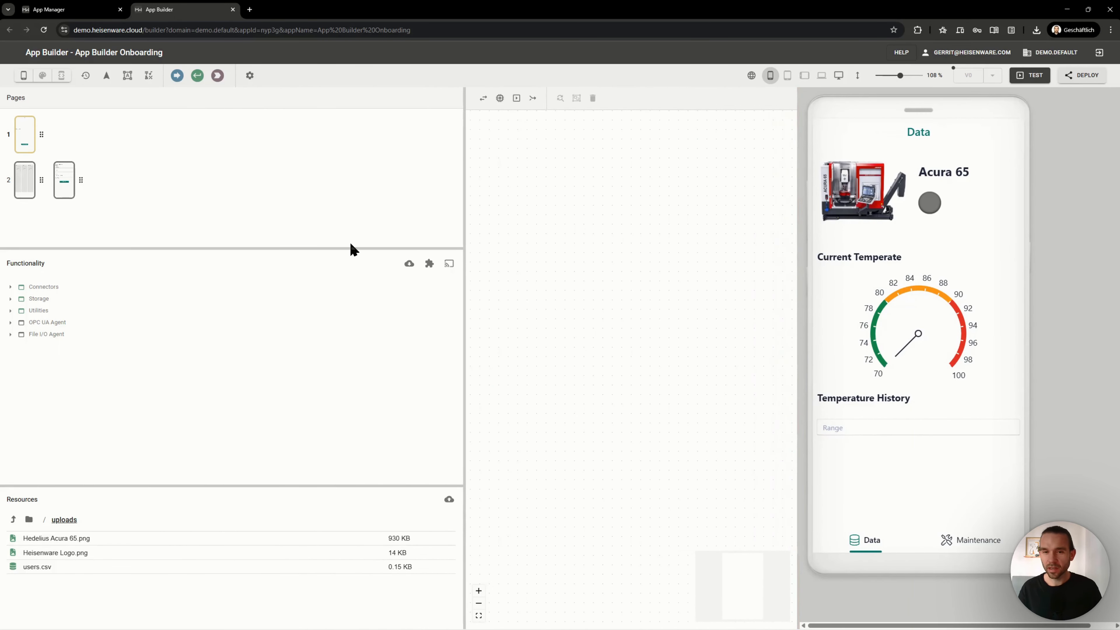
pyautogui.moveTo(468, 240); pyautogui.dragTo(157, 234)
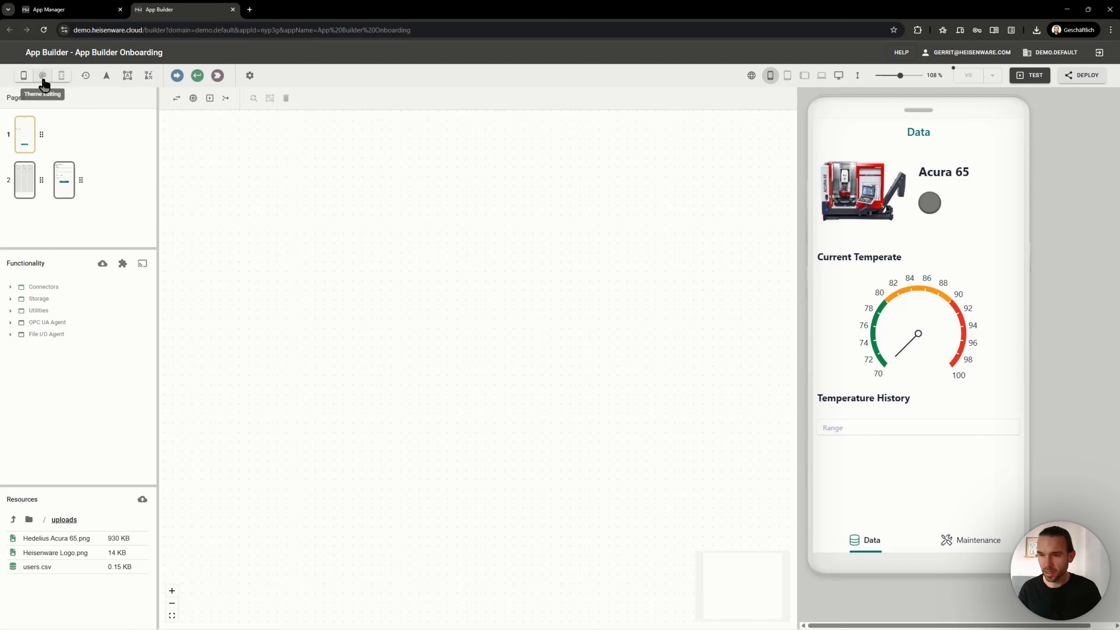
pyautogui.scroll(-5, 907, 397)
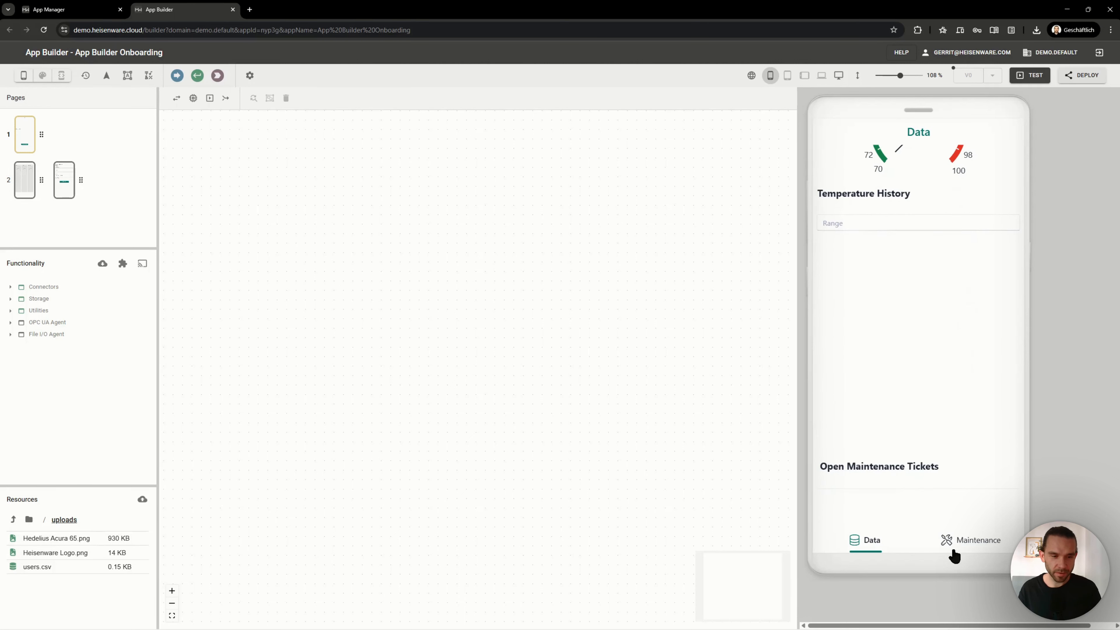
# Open theme editing and choose the Fluent base theme in its SaaS Light variant
pyautogui.click(43, 77)
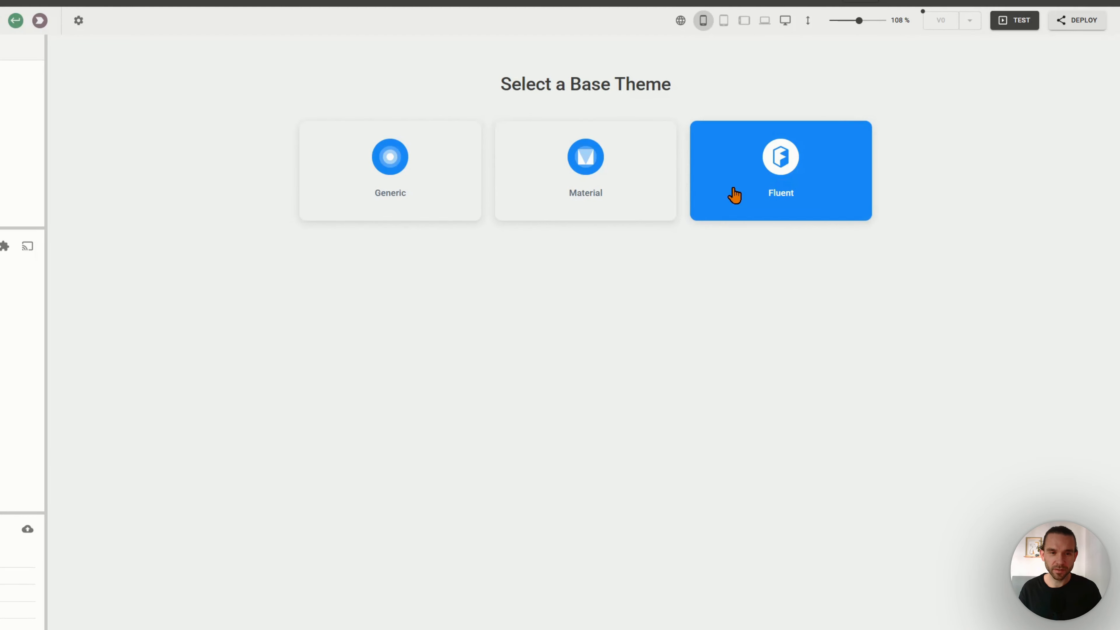
pyautogui.click(735, 190)
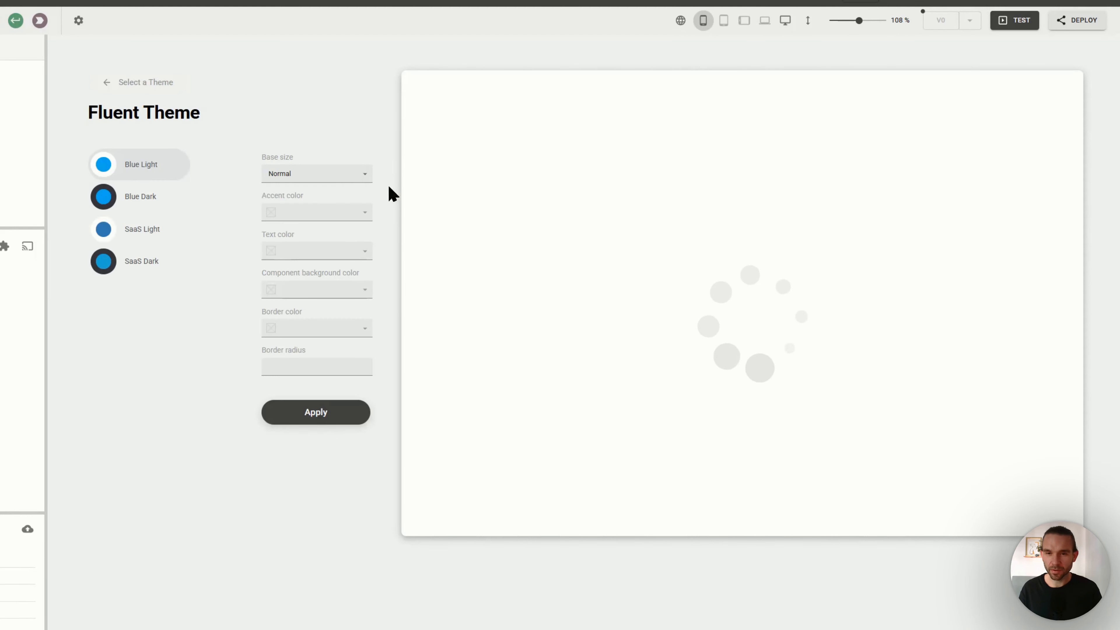
pyautogui.click(142, 228)
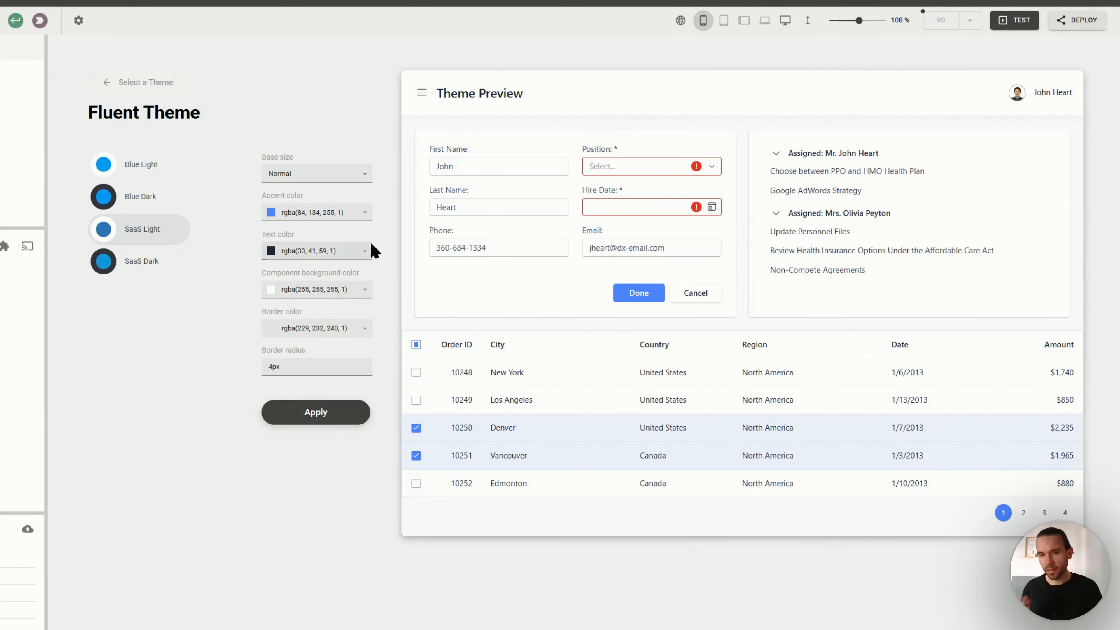
# Set the theme's accent color to hex 0f8170
pyautogui.click(365, 223)
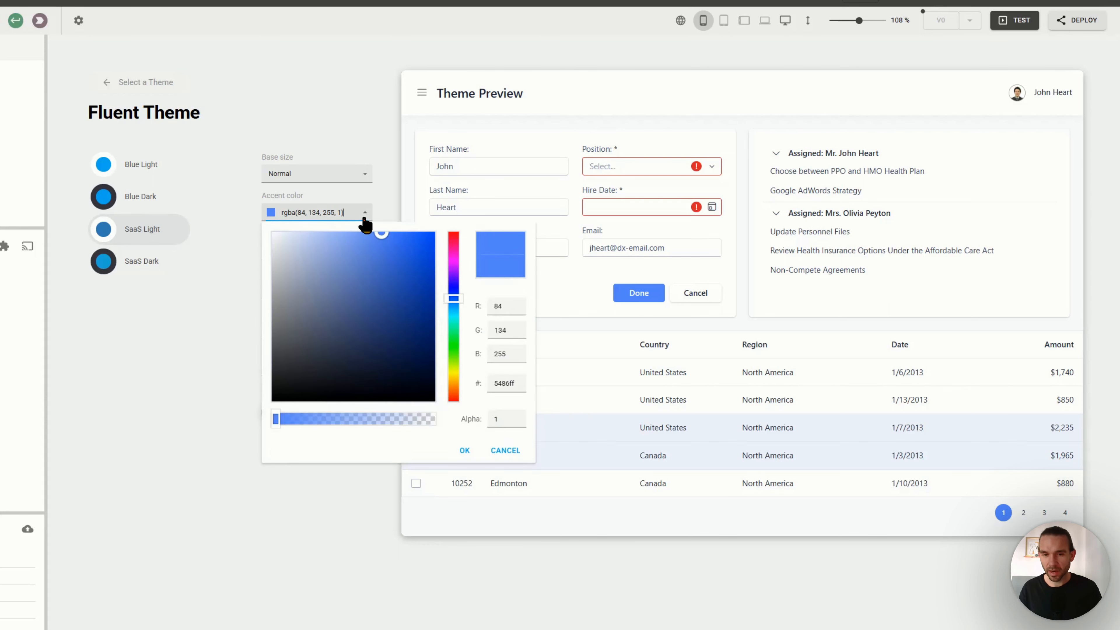
pyautogui.doubleClick(506, 383)
pyautogui.write('0f8170')
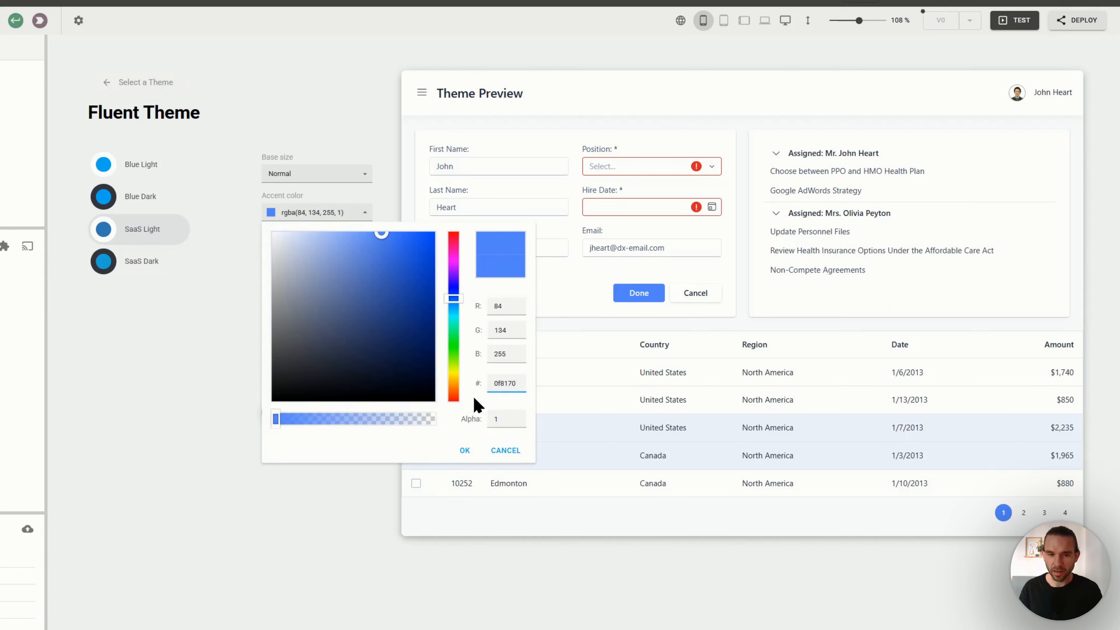
pyautogui.click(473, 398)
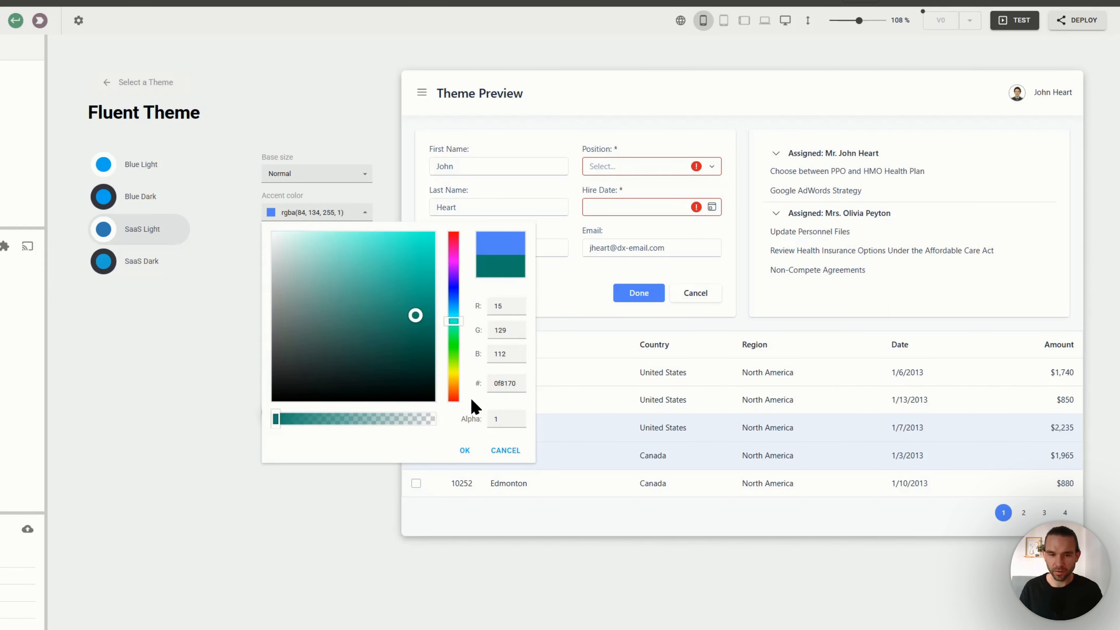
pyautogui.click(466, 450)
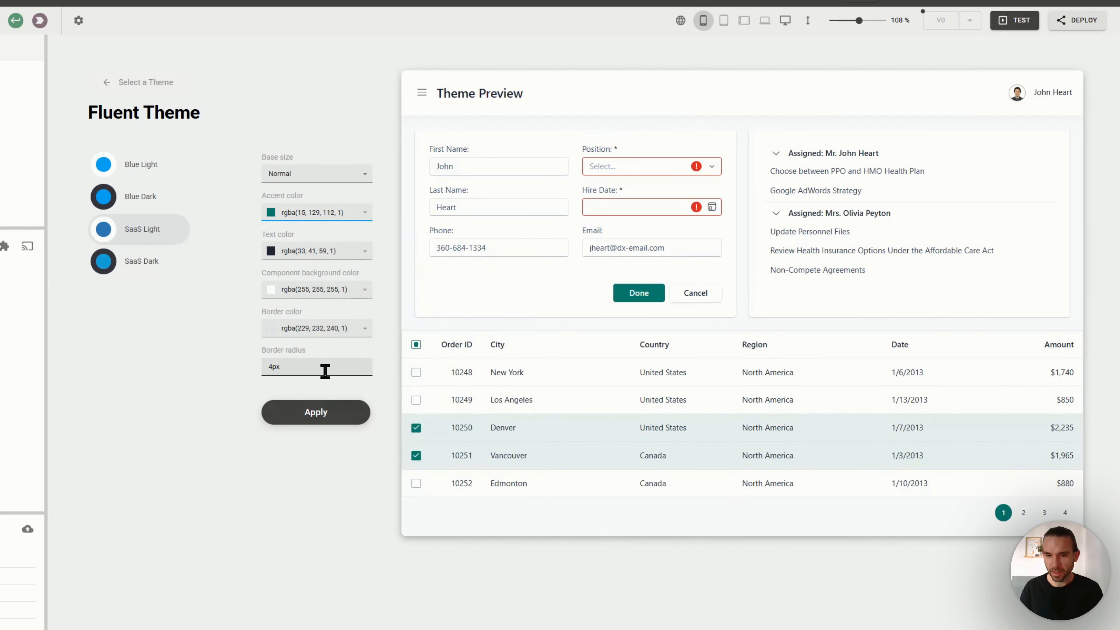
# Set the theme's border radius to 10px and apply the customized theme to the app
pyautogui.moveTo(323, 371); pyautogui.dragTo(238, 372)
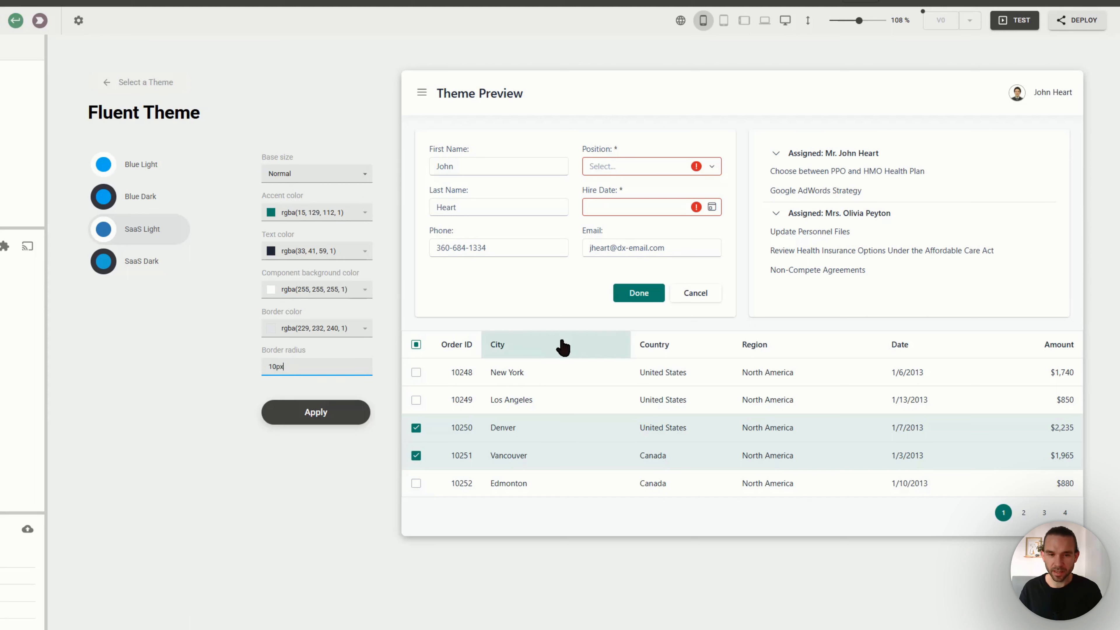
pyautogui.click(387, 377)
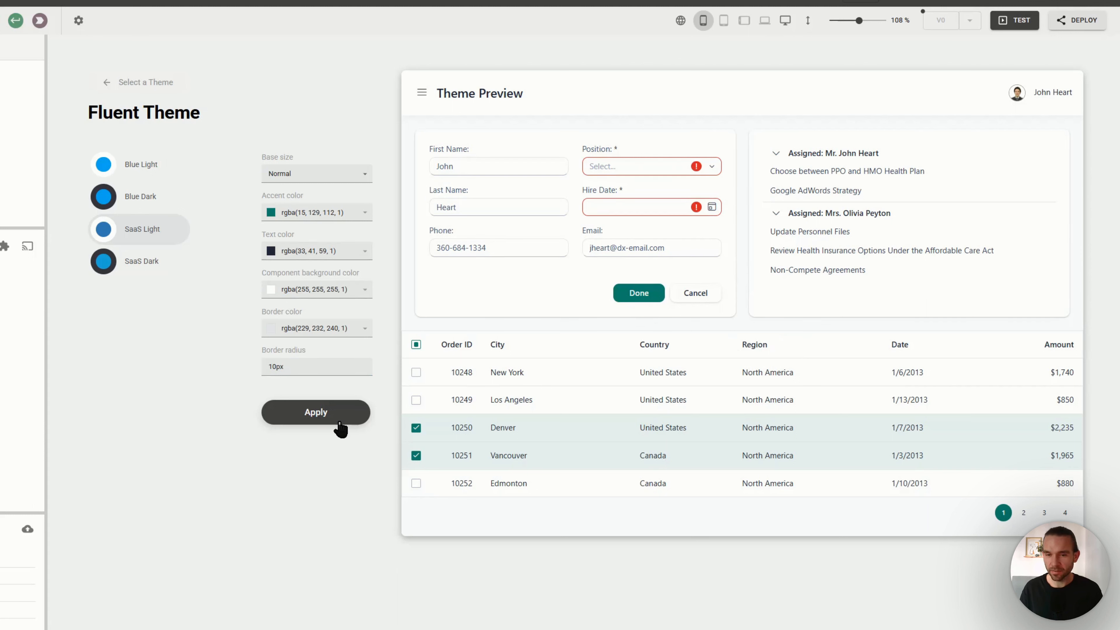
pyautogui.click(317, 413)
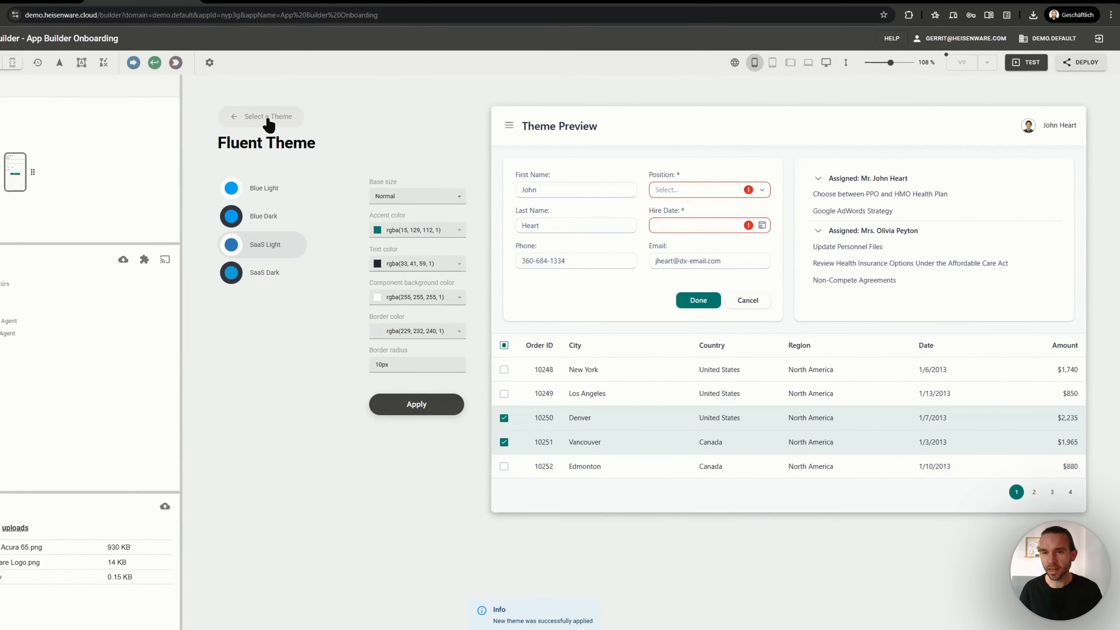
# Return to page editing and check the new theme on the Maintenance and Data pages
pyautogui.click(268, 125)
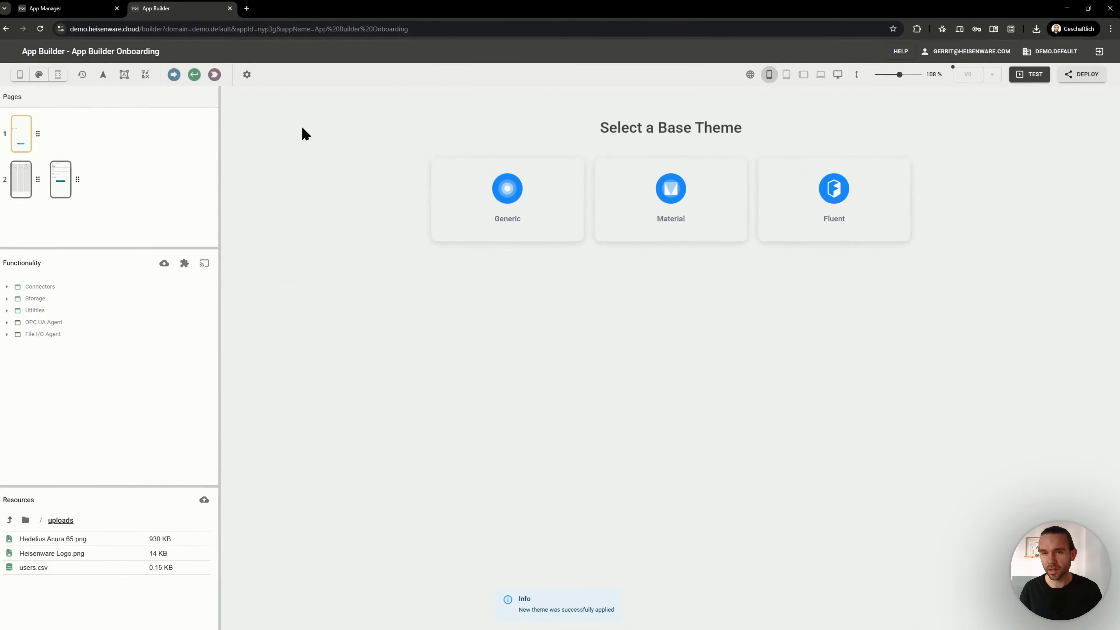
pyautogui.click(24, 76)
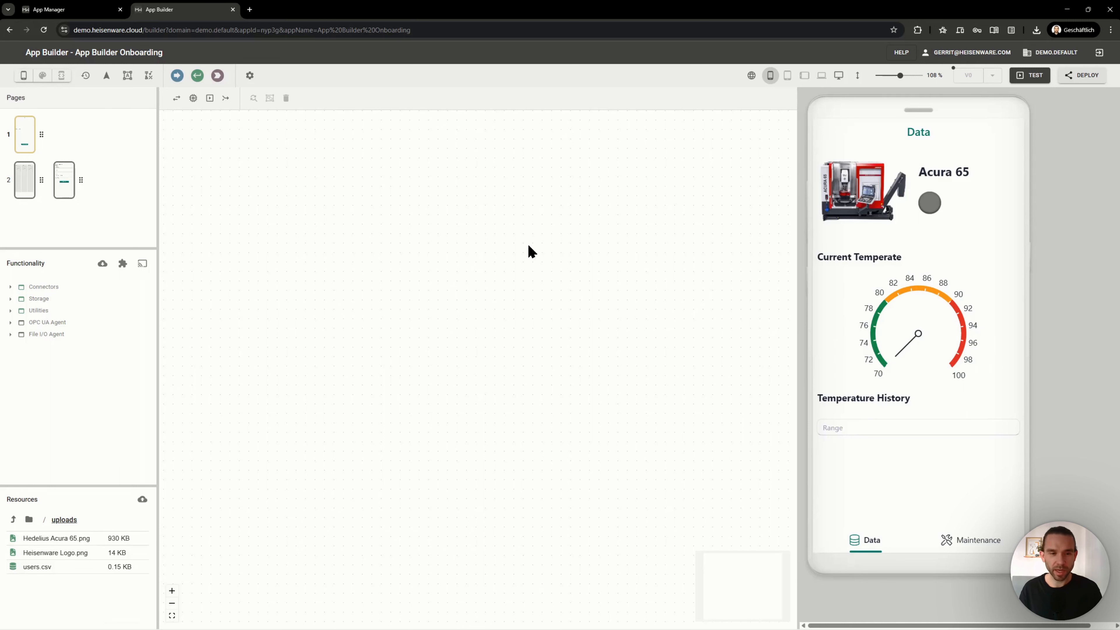
pyautogui.click(954, 546)
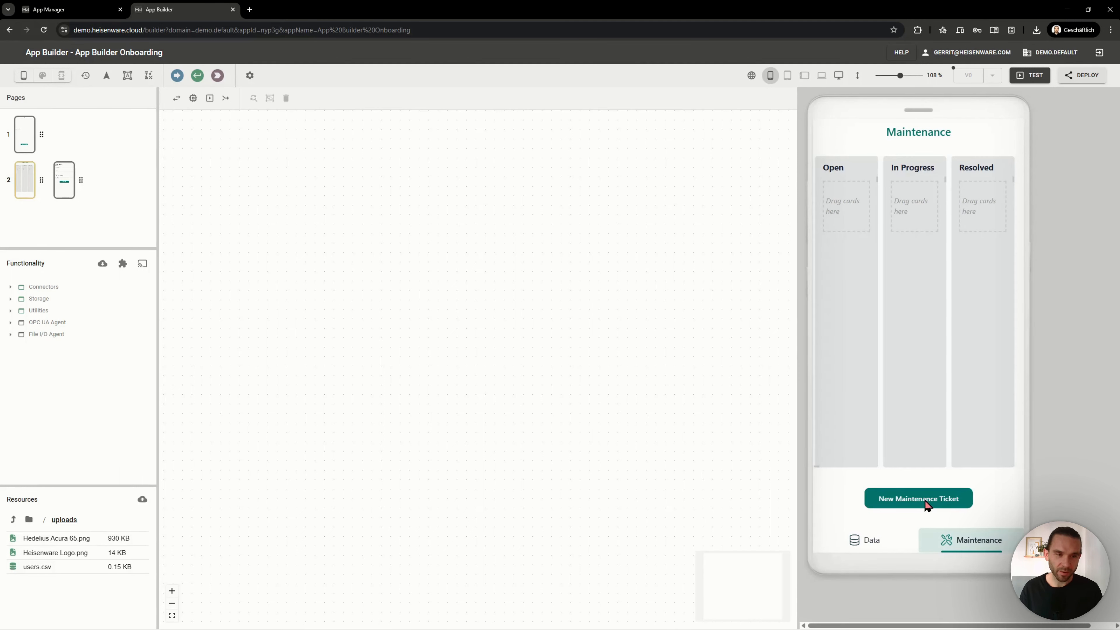
pyautogui.click(857, 540)
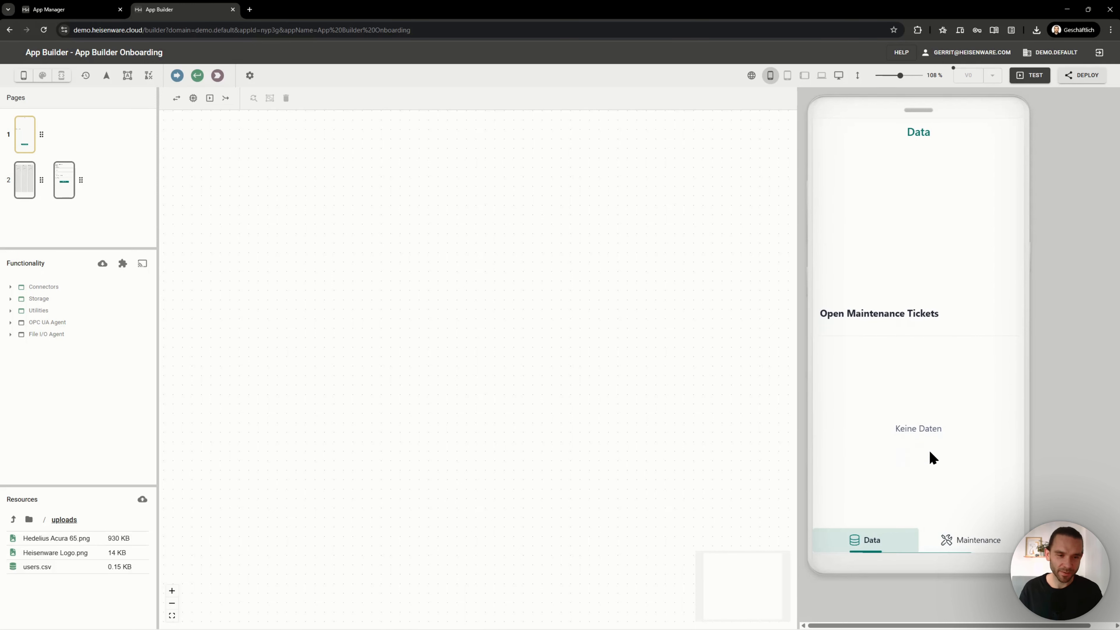
pyautogui.scroll(10, 919, 478)
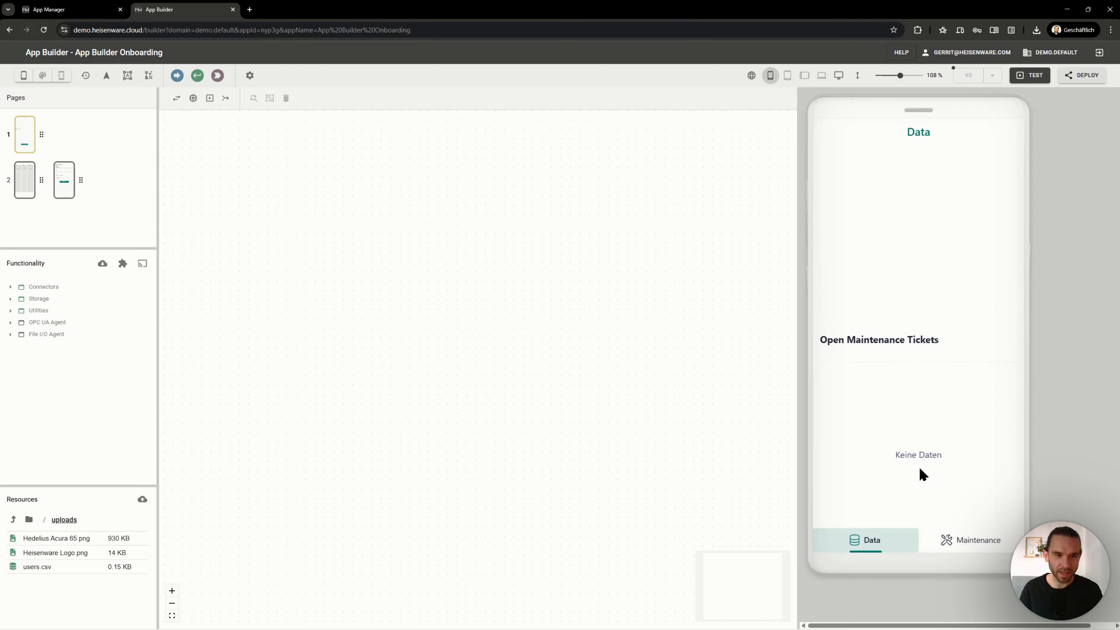
pyautogui.scroll(-10, 861, 304)
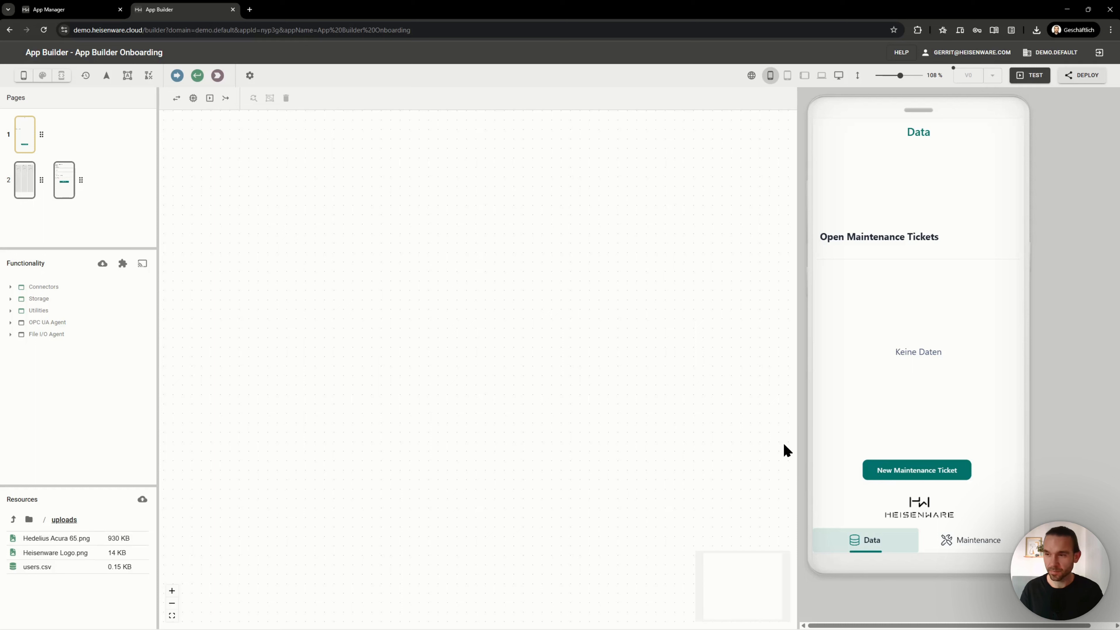
pyautogui.scroll(10, 882, 267)
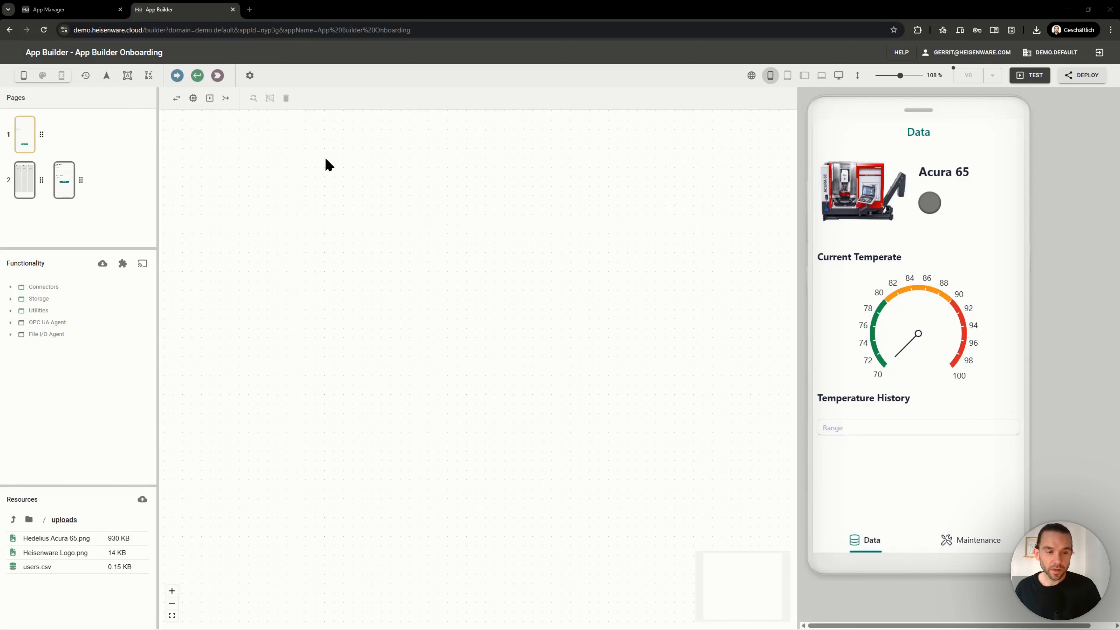
# Open the Heisenware App Builder Onboarding document in a new browser tab, collapse Build frontend and expand Define relational data model
pyautogui.click(250, 9)
pyautogui.write('onboar')
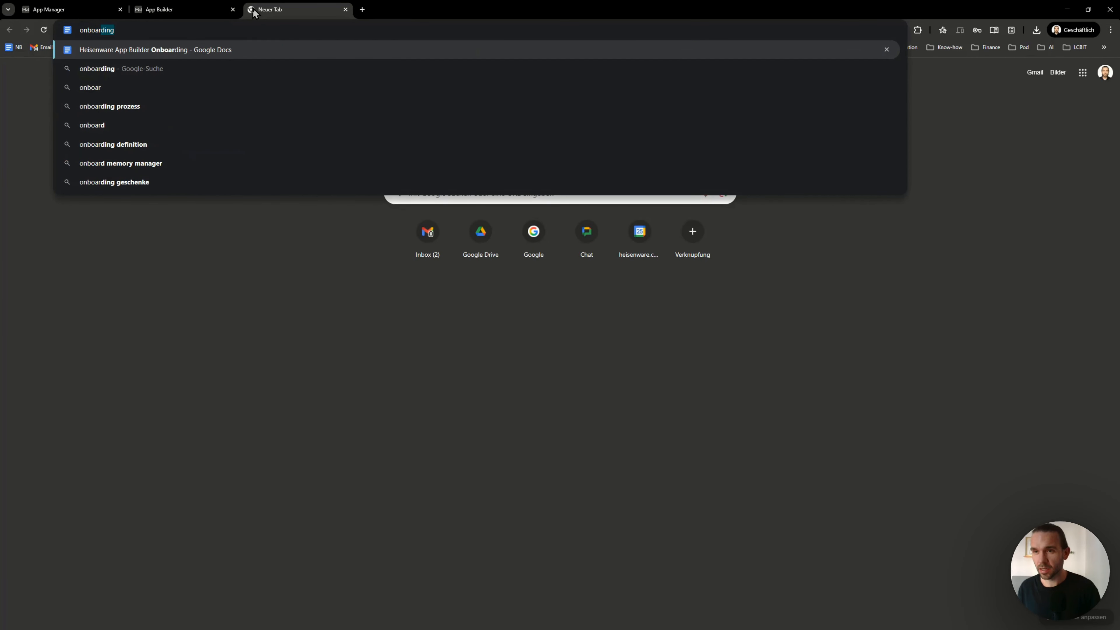
pyautogui.press('Return')
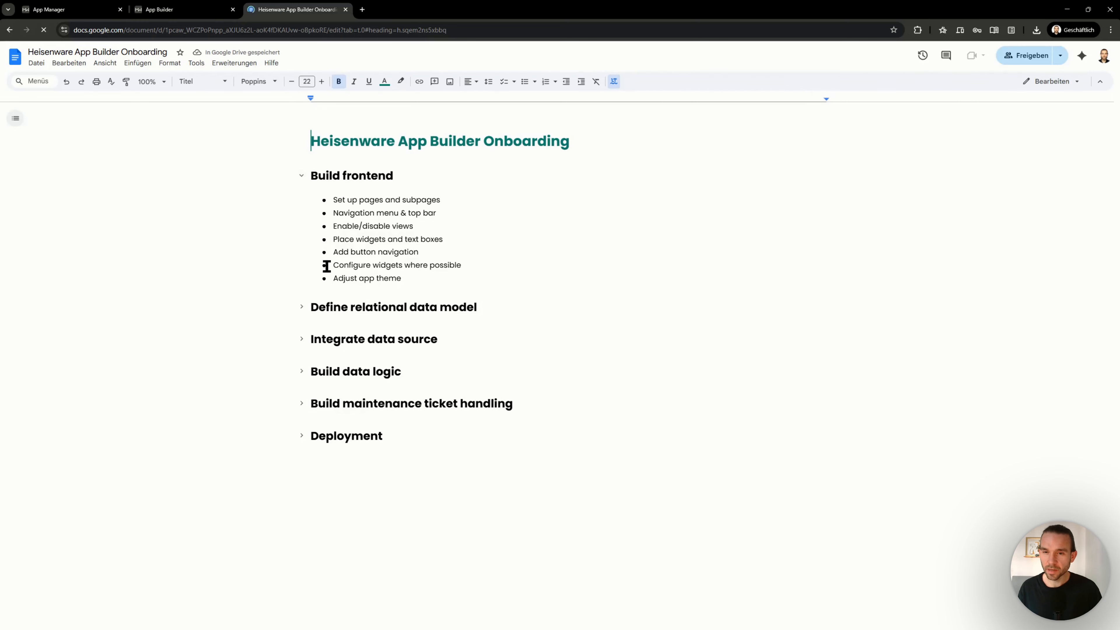
pyautogui.click(302, 176)
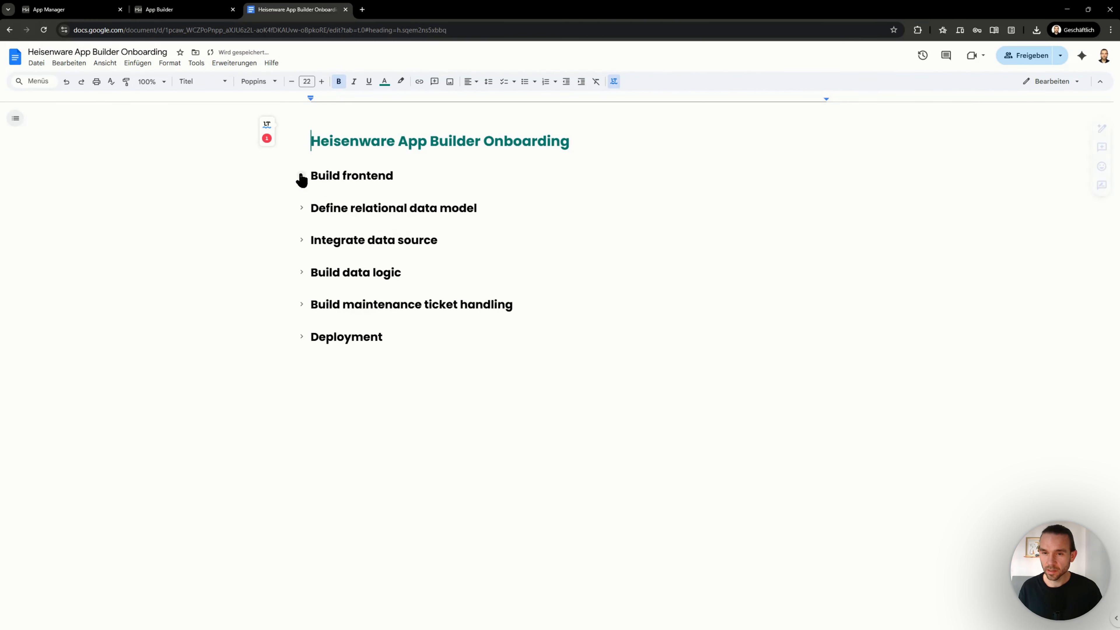
pyautogui.click(301, 208)
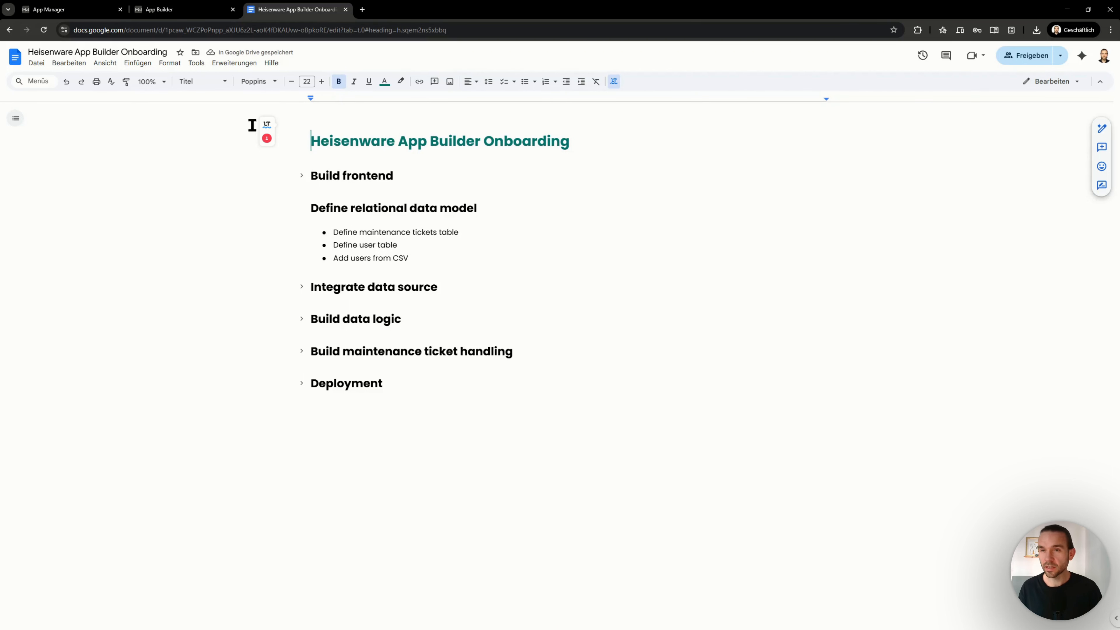
# Switch back to the App Builder and place two left-aligned defineTable functions from the internal-postgres relational database on the canvas
pyautogui.click(178, 11)
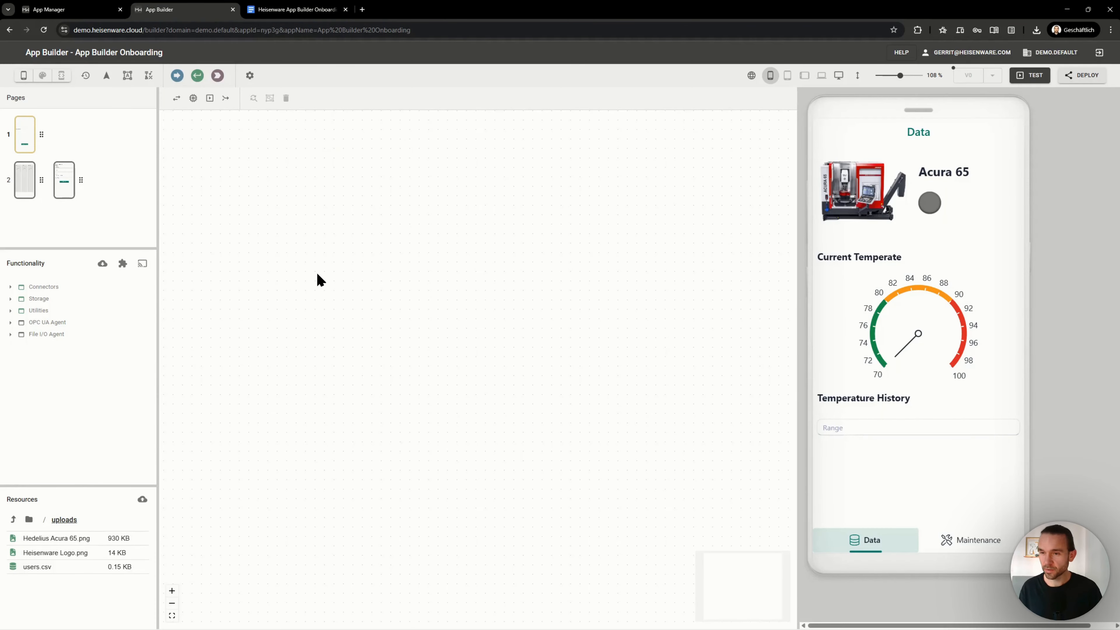
pyautogui.click(71, 299)
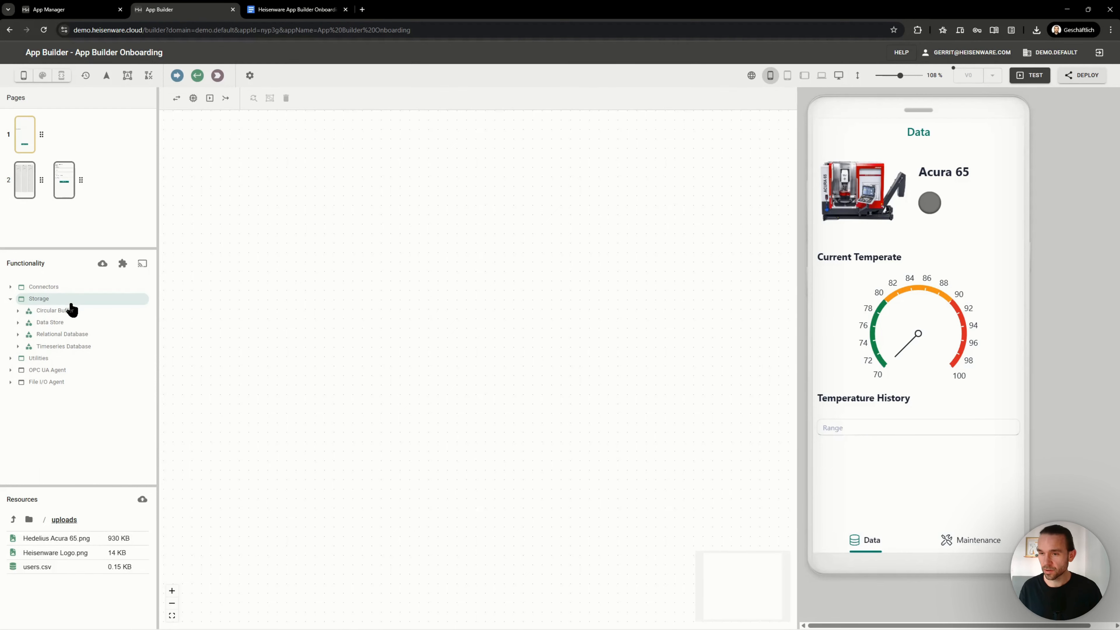
pyautogui.click(79, 334)
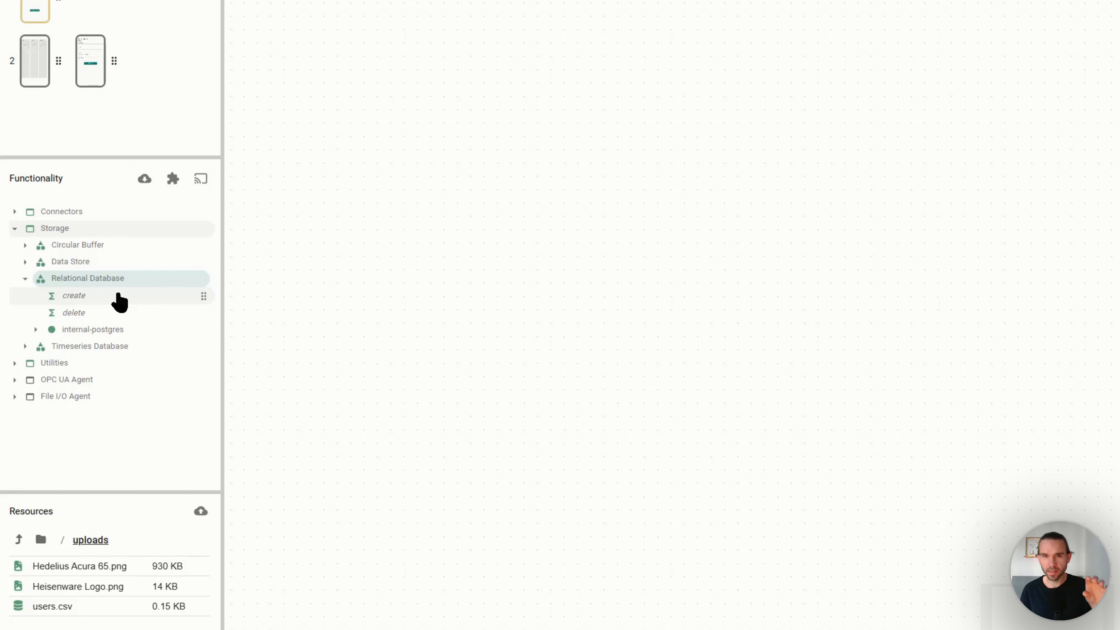
pyautogui.click(123, 330)
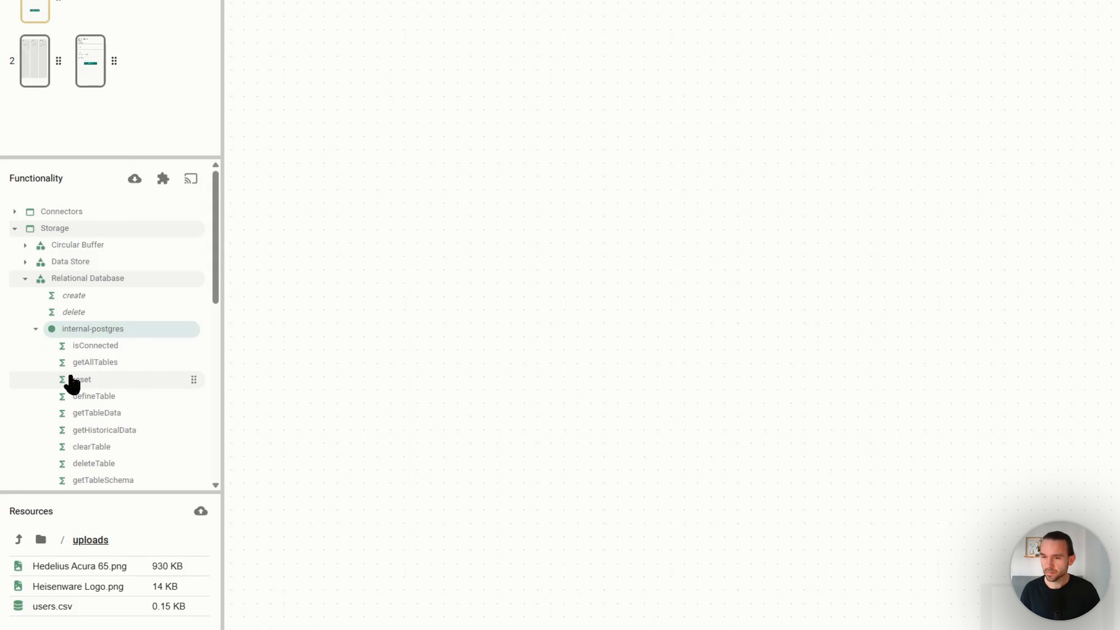
pyautogui.scroll(-2, 124, 379)
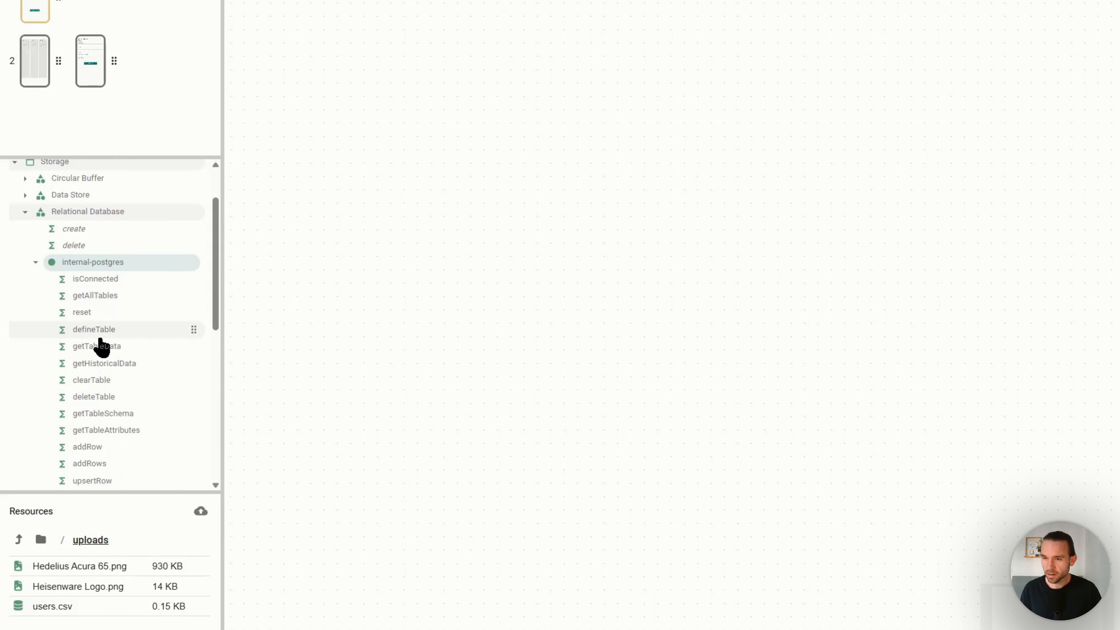
pyautogui.moveTo(98, 343); pyautogui.dragTo(415, 158)
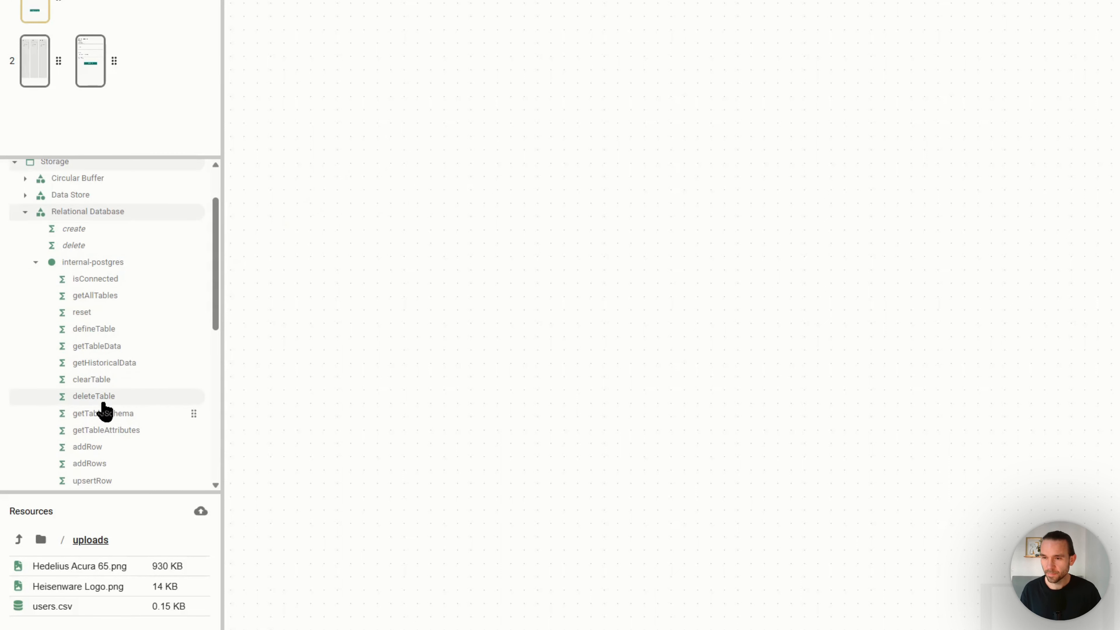
pyautogui.moveTo(94, 331); pyautogui.dragTo(443, 279)
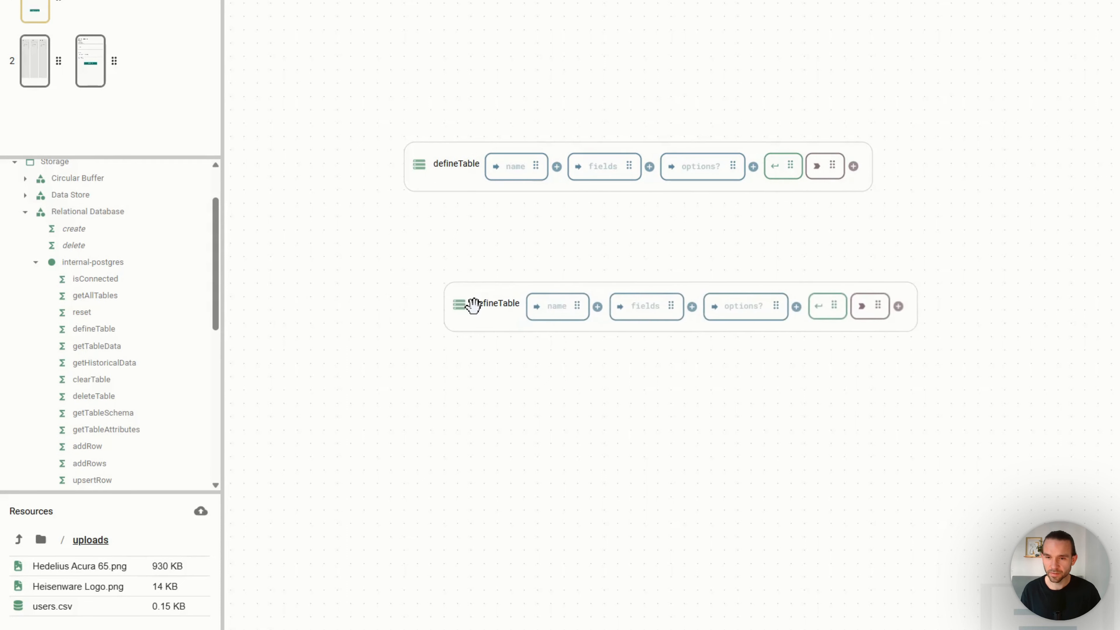
pyautogui.moveTo(480, 314); pyautogui.dragTo(441, 296)
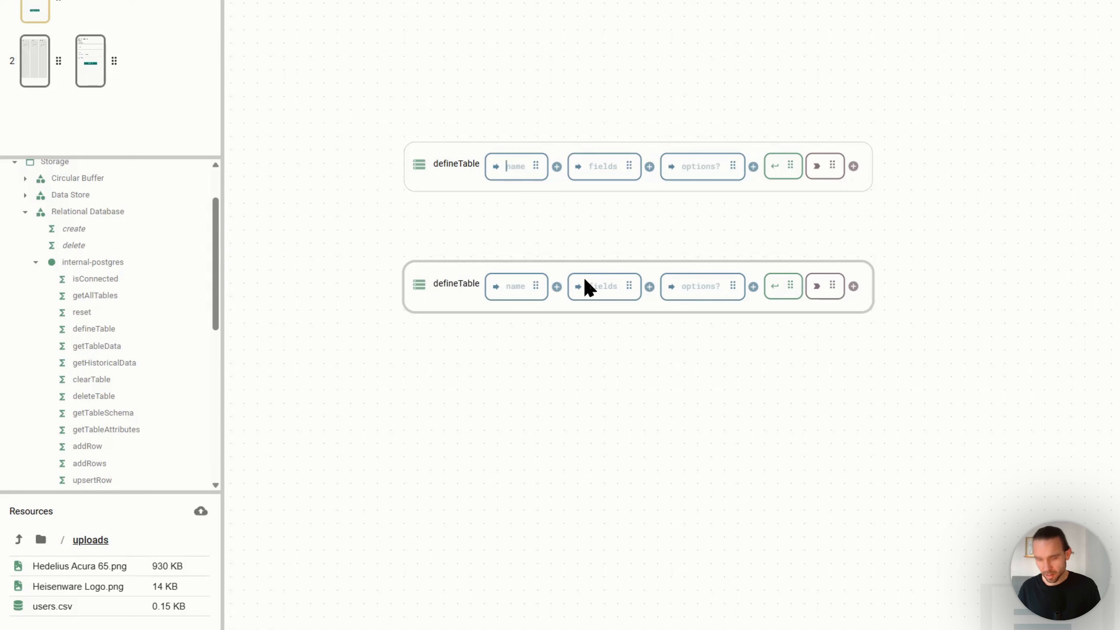
# Name the upper defineTable function's table maintenanceTickets and move the function slightly up
pyautogui.write('maintena')
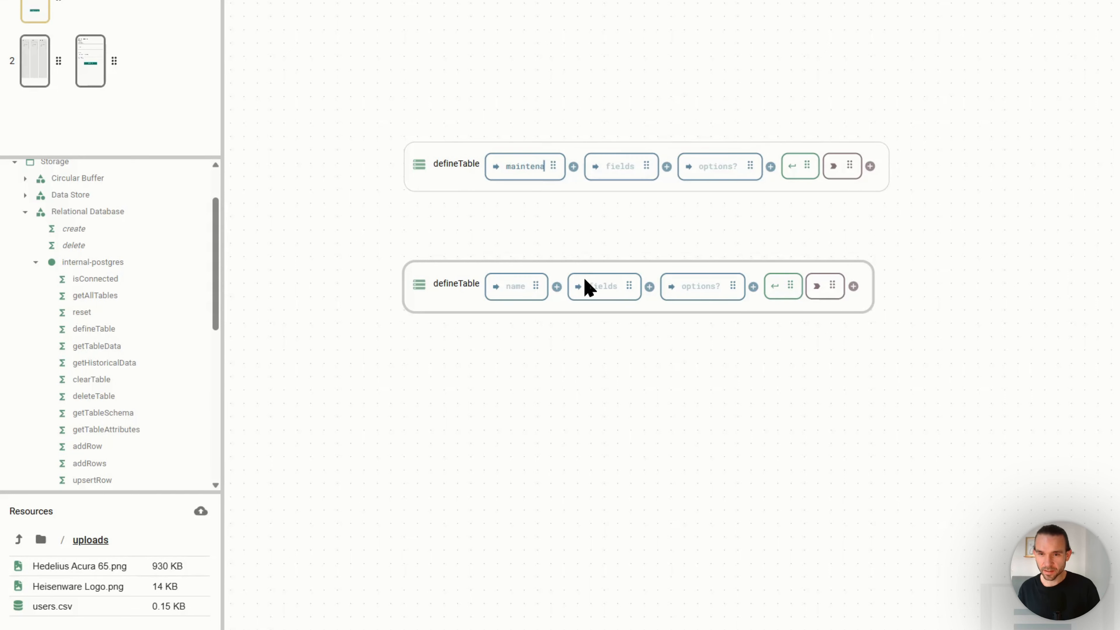
pyautogui.write('nceTickets')
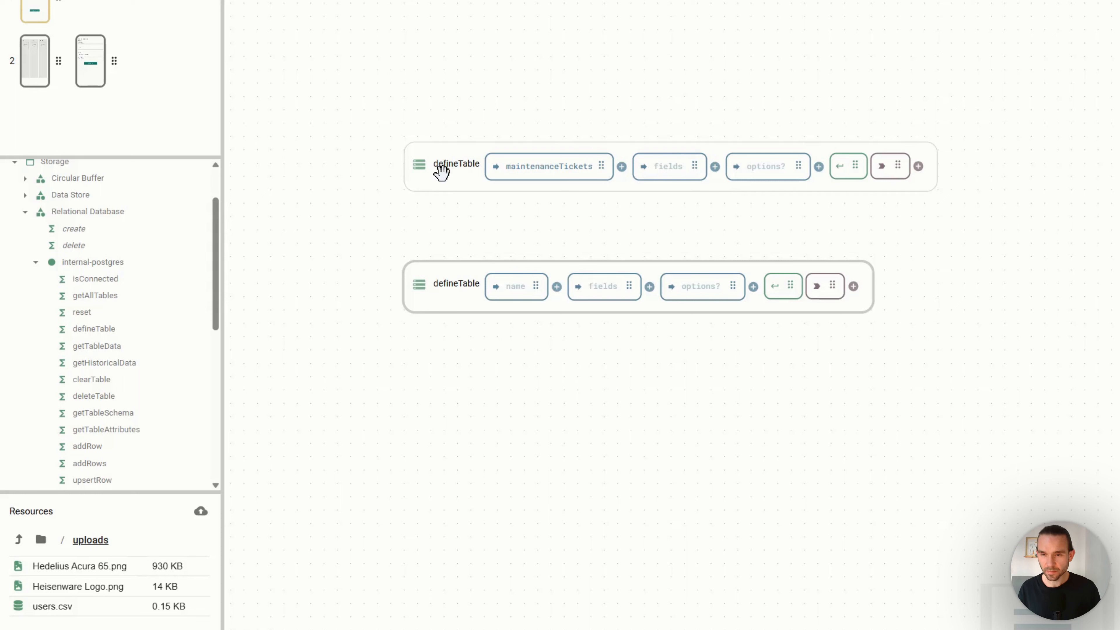
pyautogui.moveTo(437, 166); pyautogui.dragTo(437, 146)
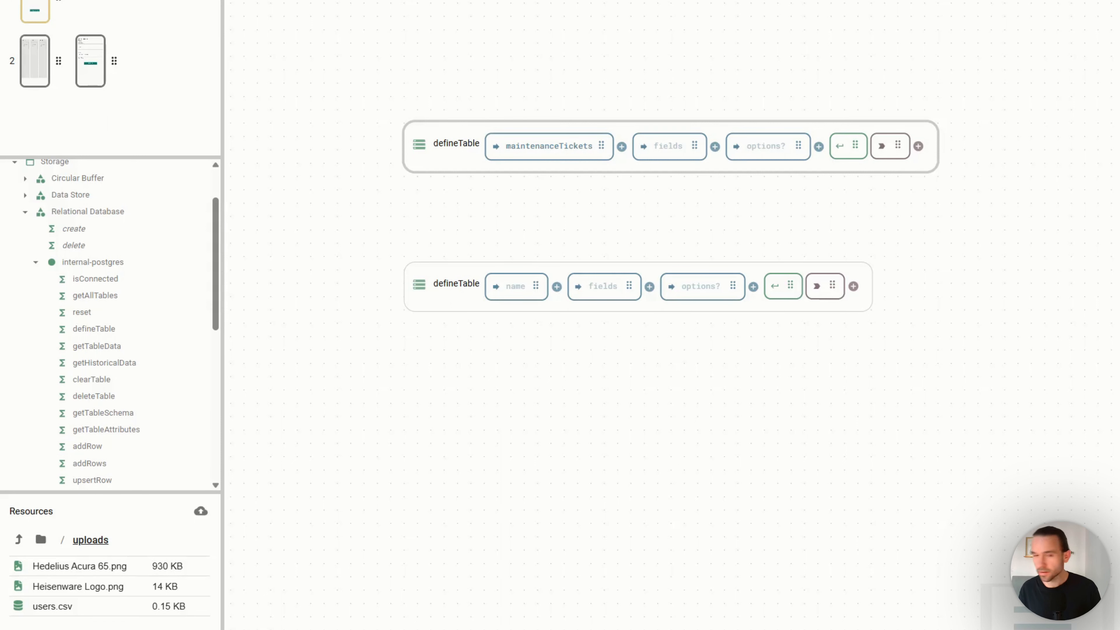
# Define the maintenanceTickets fields as issueCategory: string, details: text, priority: integer, reportedBy: string and status: string, and move the function further up
pyautogui.click(675, 145)
pyautogui.write('issueCategory: string details: text priority: integer reportedBy: string status: string')
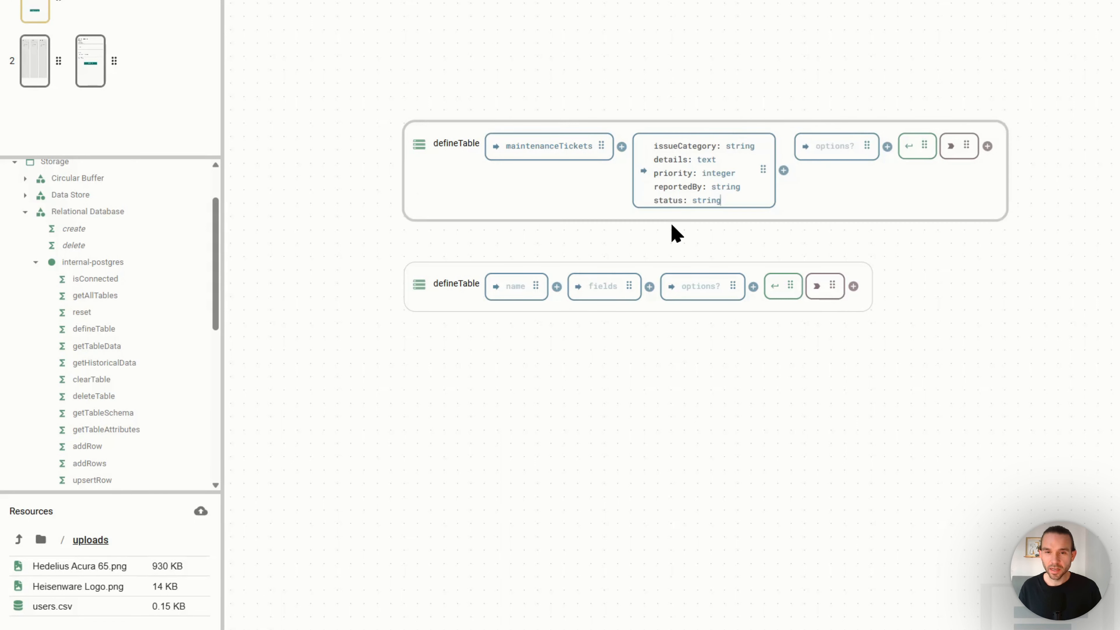
pyautogui.moveTo(581, 201); pyautogui.dragTo(585, 165)
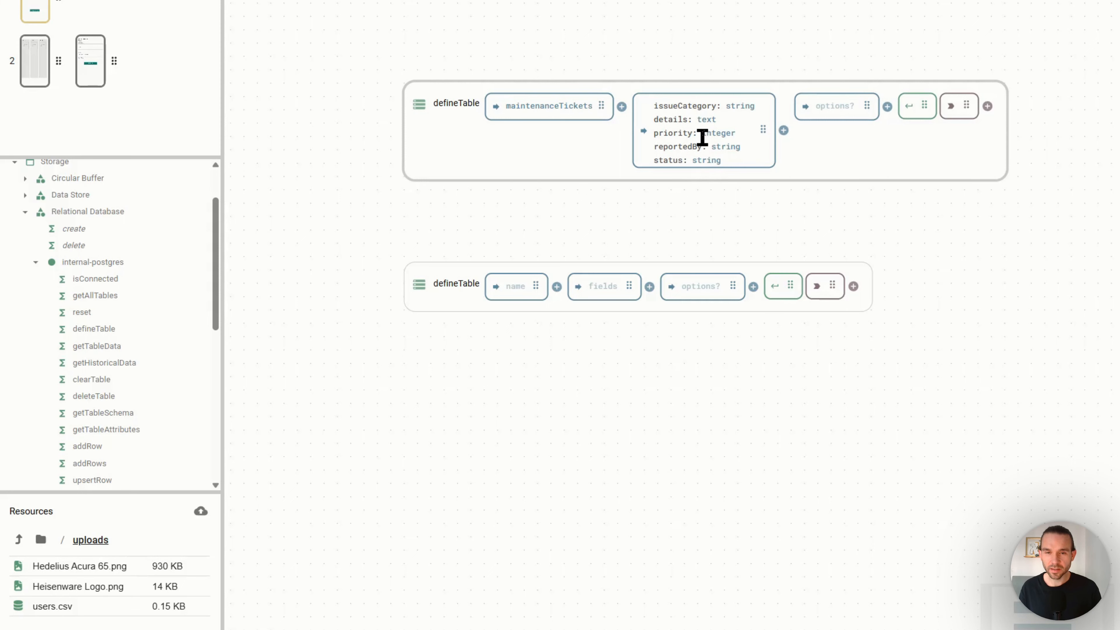
pyautogui.scroll(1, 719, 241)
pyautogui.scroll(2, 719, 242)
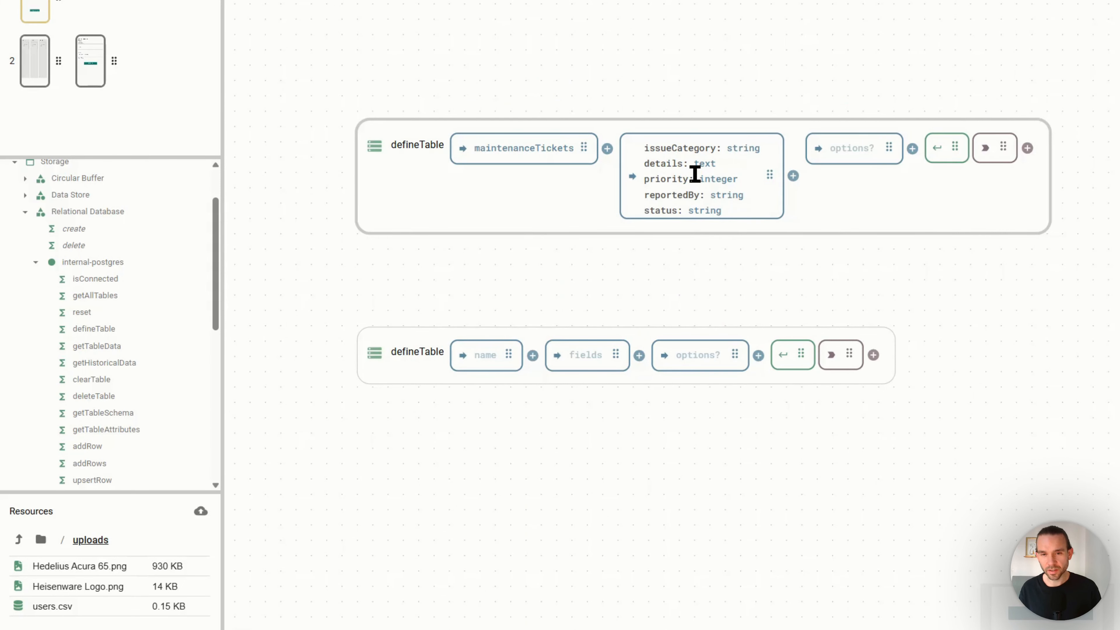
# Clear the table name and all field definitions from the upper defineTable function
pyautogui.moveTo(462, 153)
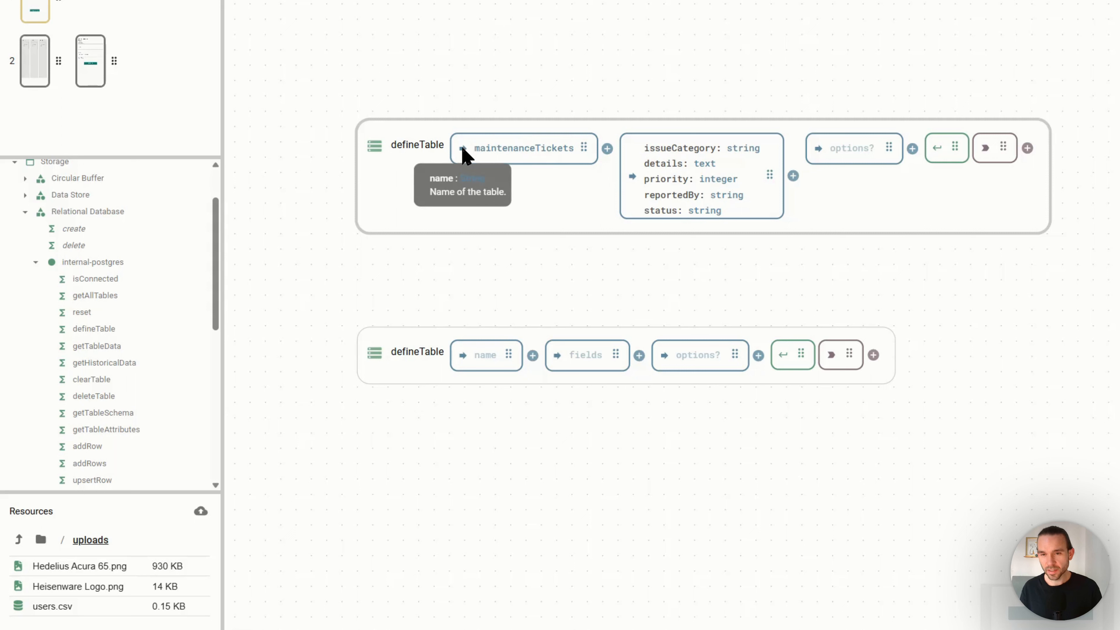
pyautogui.doubleClick(514, 150)
pyautogui.press('BackSpace')
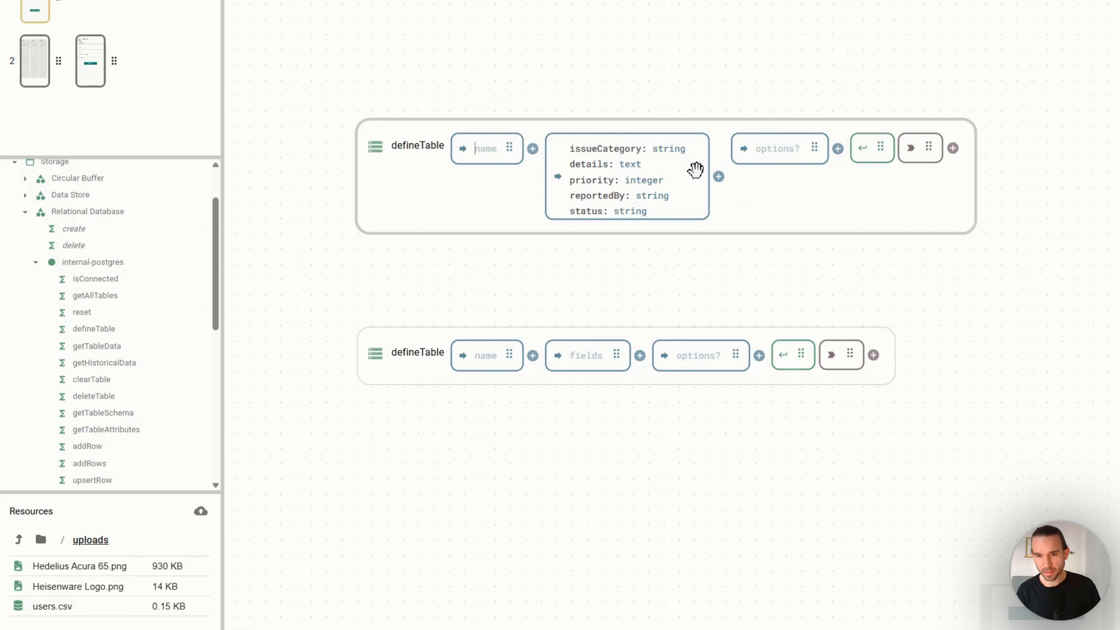
pyautogui.tripleClick(609, 178)
pyautogui.press('BackSpace')
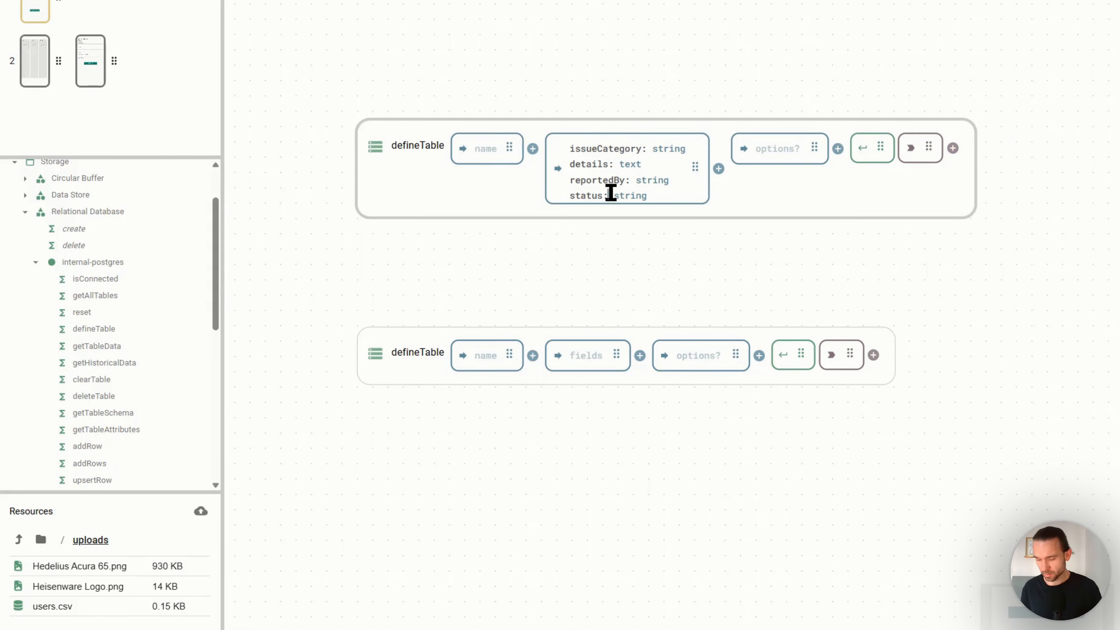
pyautogui.hotkey('ctrl', 'a')
pyautogui.press('BackSpace')
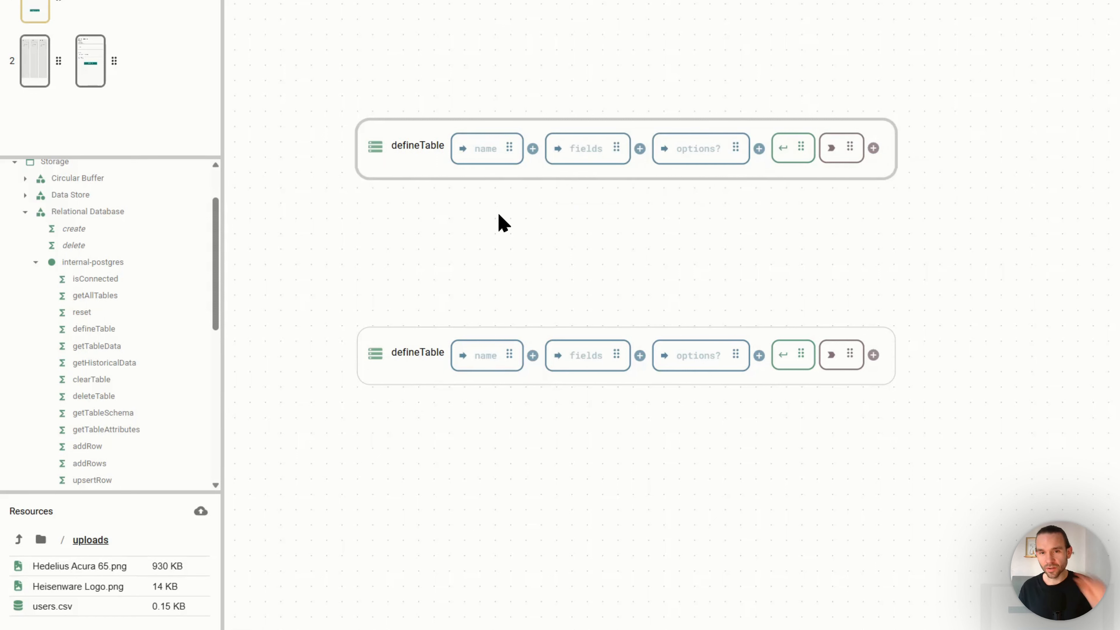
# Define the first table as maintenanceTickets with fields issueCategory: string, details: text, priority: integer, reportedBy: string and status: string
pyautogui.click(499, 143)
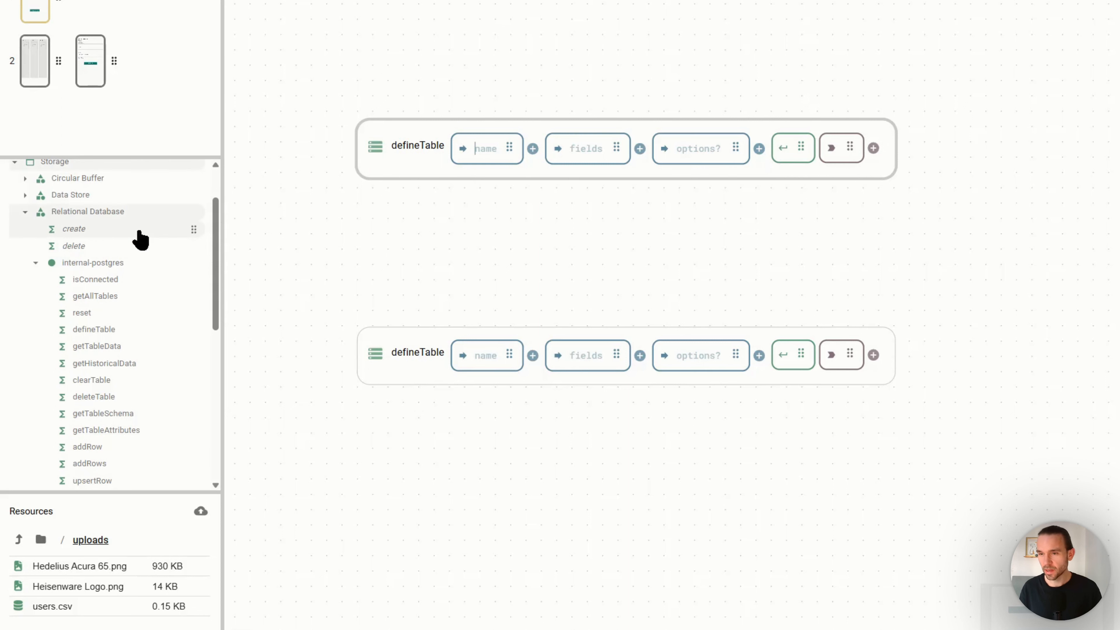
pyautogui.scroll(2, 120, 327)
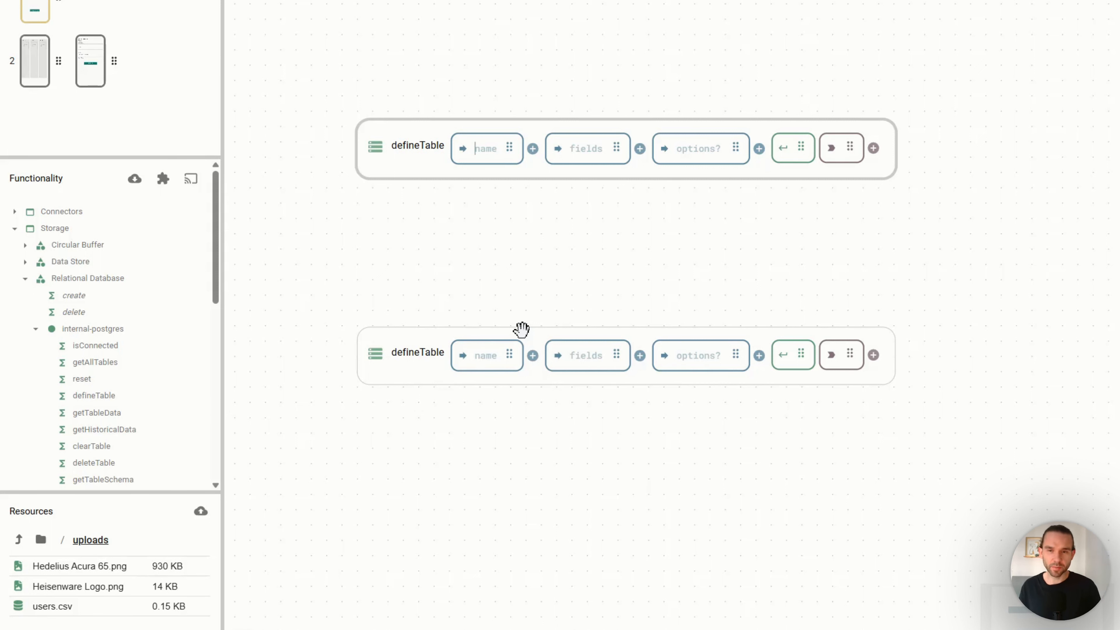
pyautogui.write('m')
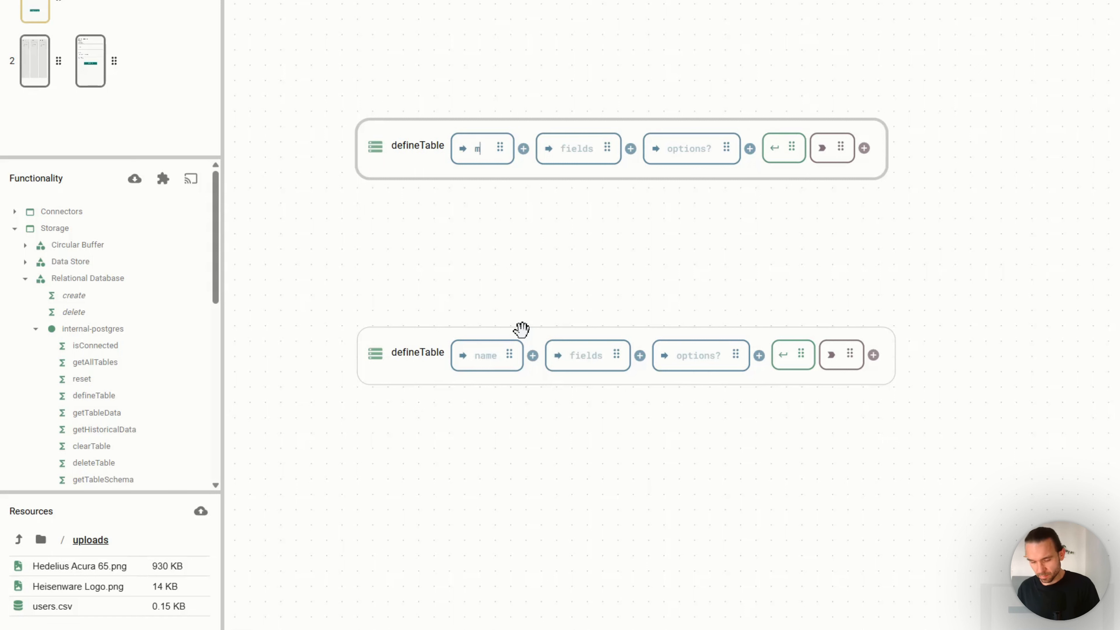
pyautogui.write('aintenance')
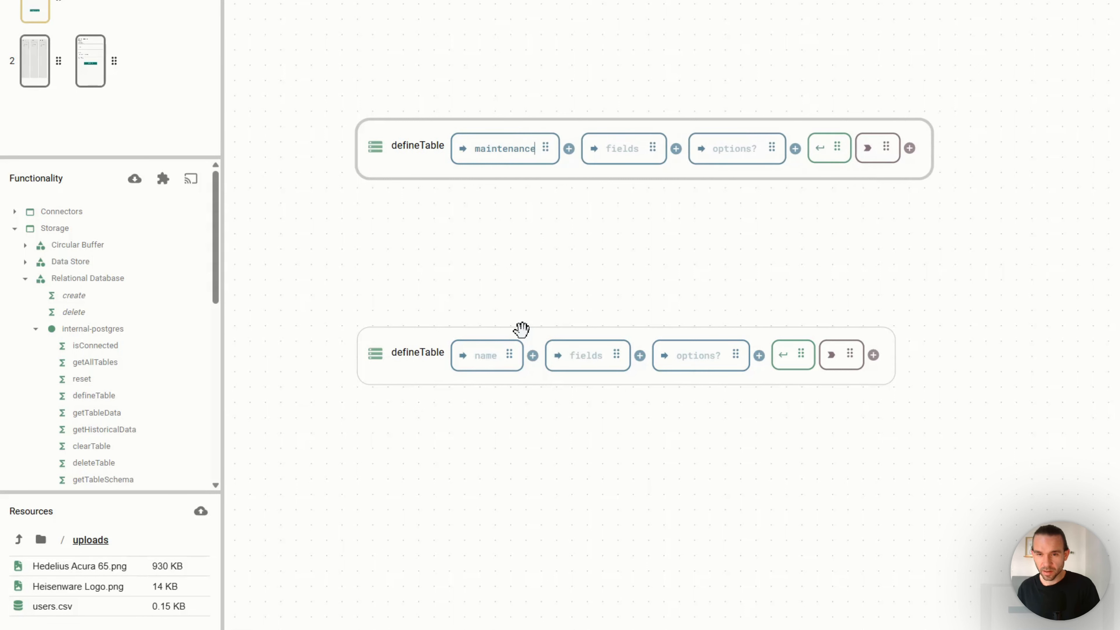
pyautogui.write('Tickets')
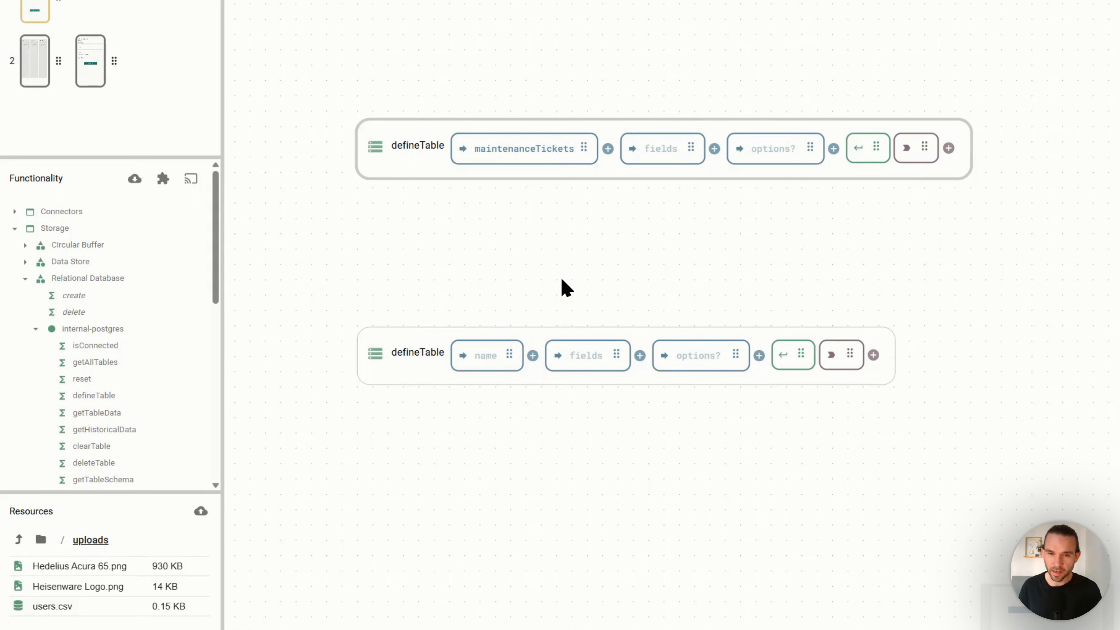
pyautogui.click(659, 150)
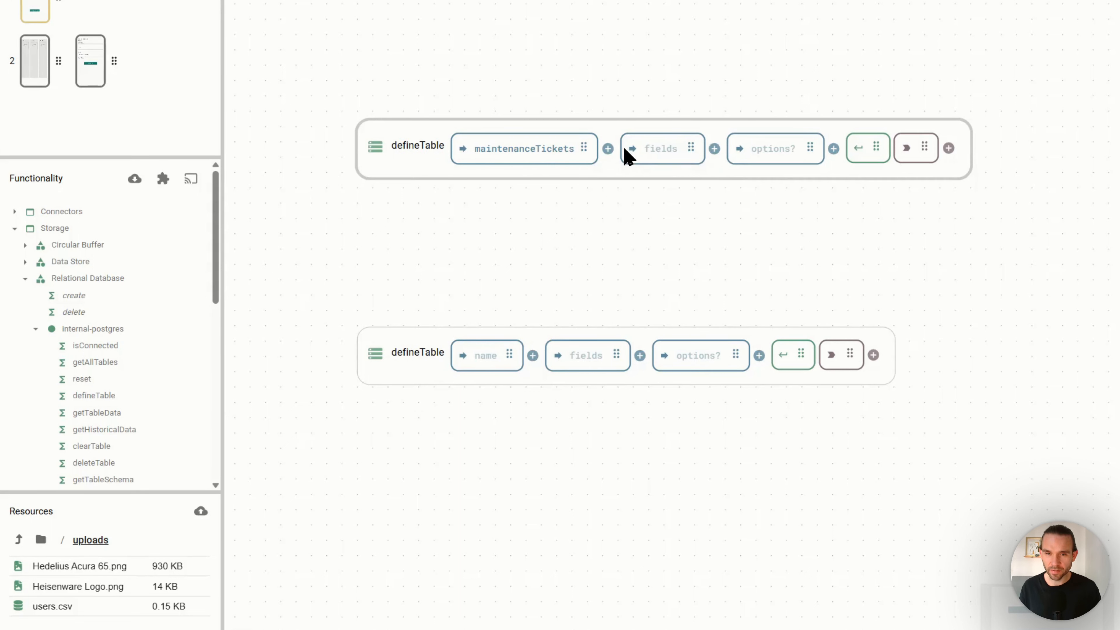
pyautogui.write('issueCategory: string details: text priority: integer reportedBy: string status: string')
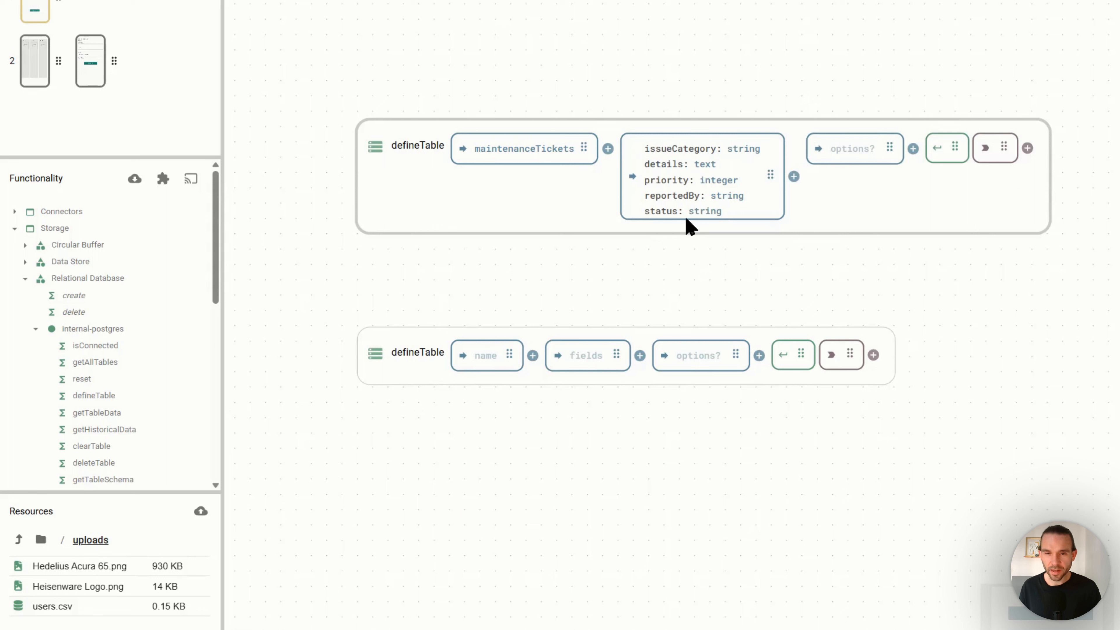
# Examine the field names and data types in the maintenanceTickets table definition
pyautogui.doubleClick(741, 149)
pyautogui.doubleClick(659, 166)
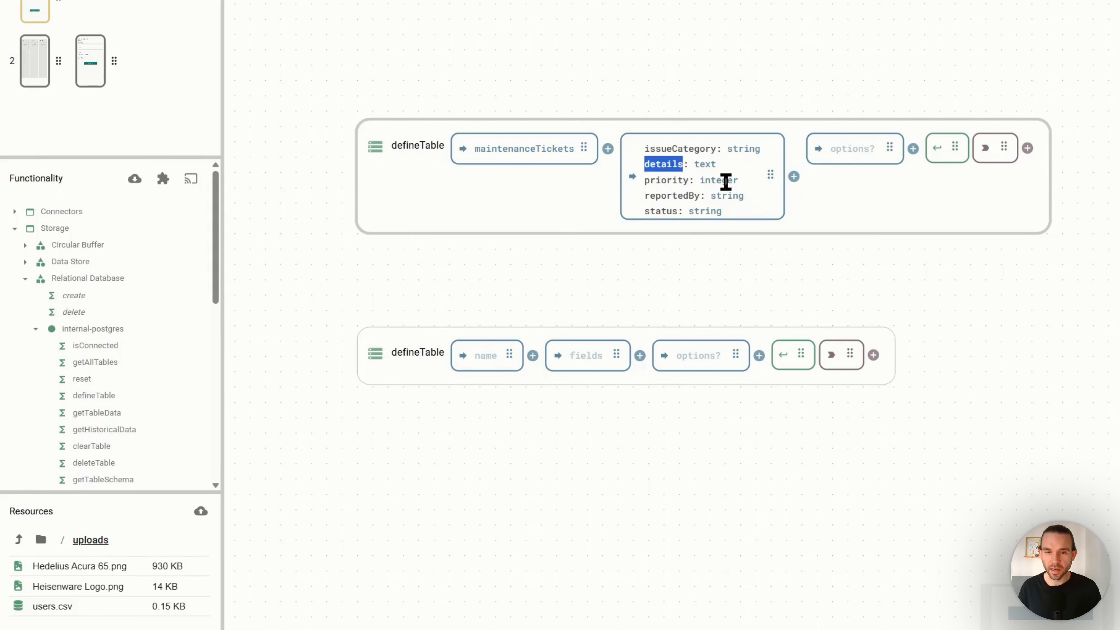
pyautogui.moveTo(650, 149); pyautogui.dragTo(733, 214)
pyautogui.click(704, 181)
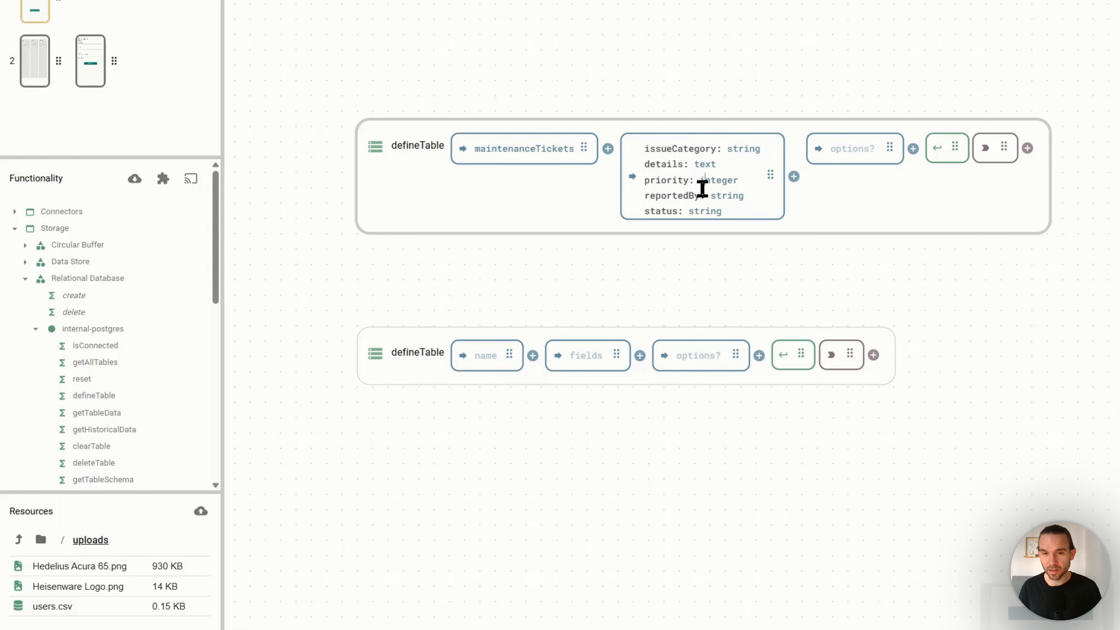
pyautogui.doubleClick(659, 165)
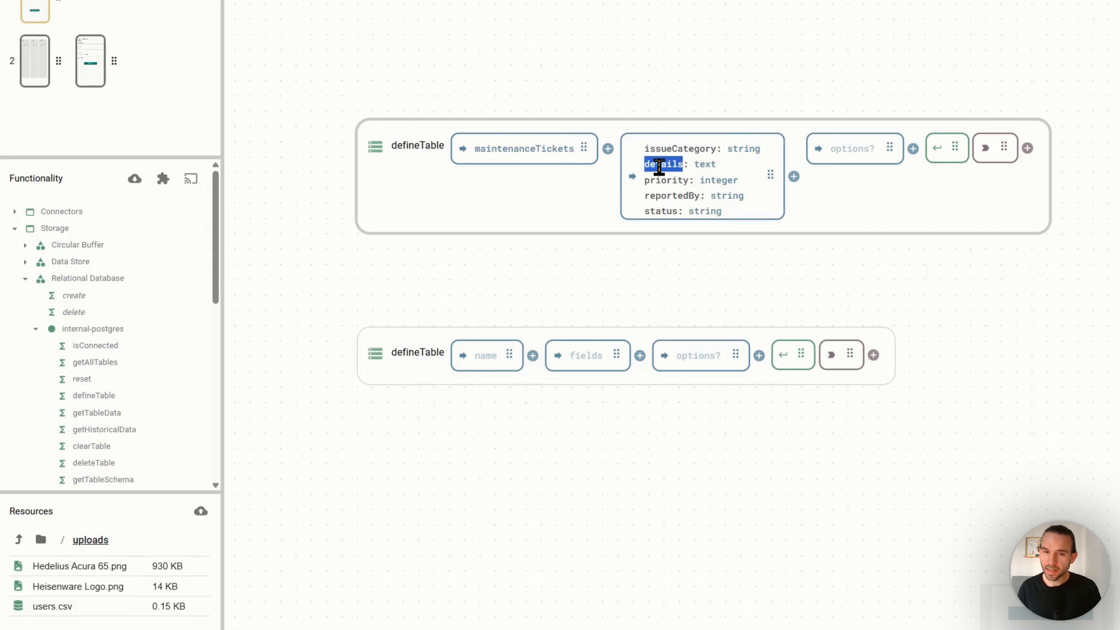
pyautogui.doubleClick(705, 164)
pyautogui.doubleClick(657, 181)
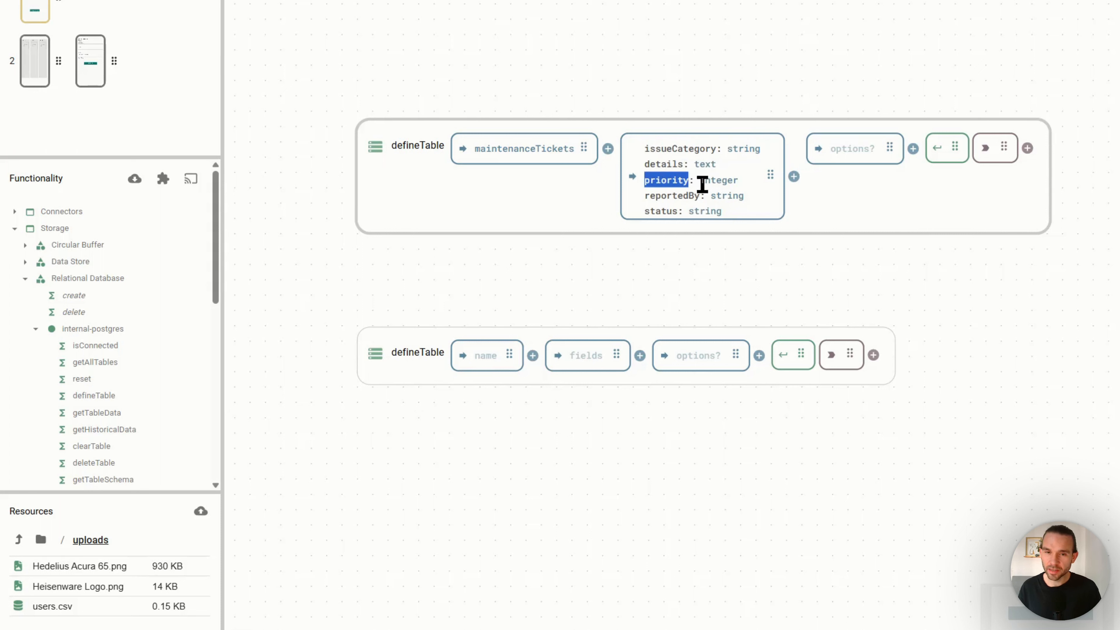
pyautogui.doubleClick(715, 181)
pyautogui.click(697, 210)
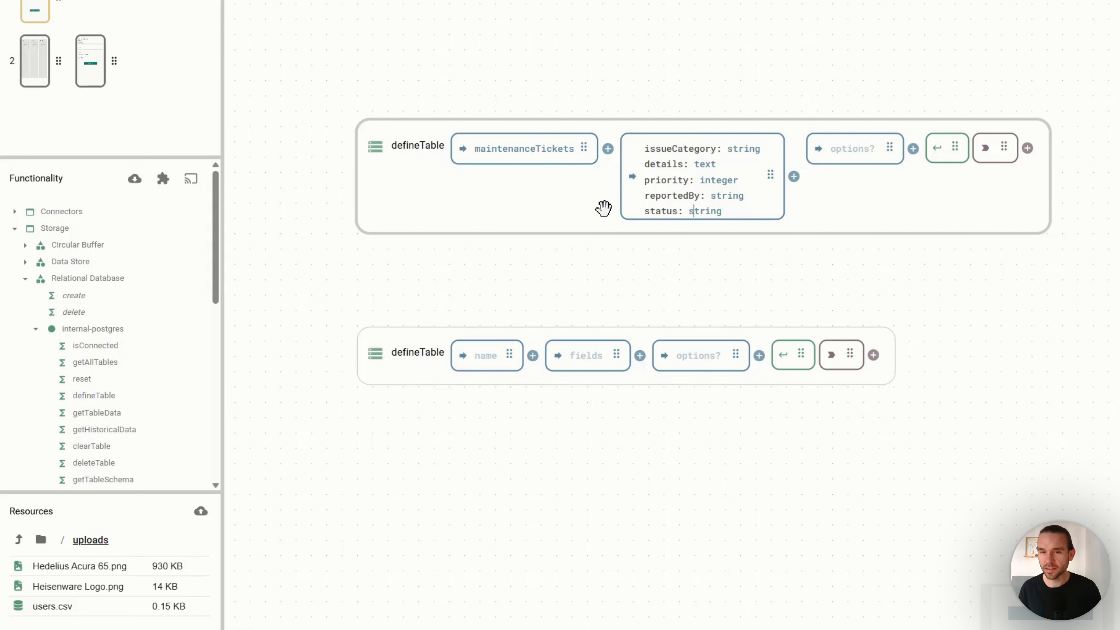
# Move the maintenanceTickets defineTable block slightly up, run it and expand its returned object
pyautogui.moveTo(510, 207); pyautogui.dragTo(514, 162)
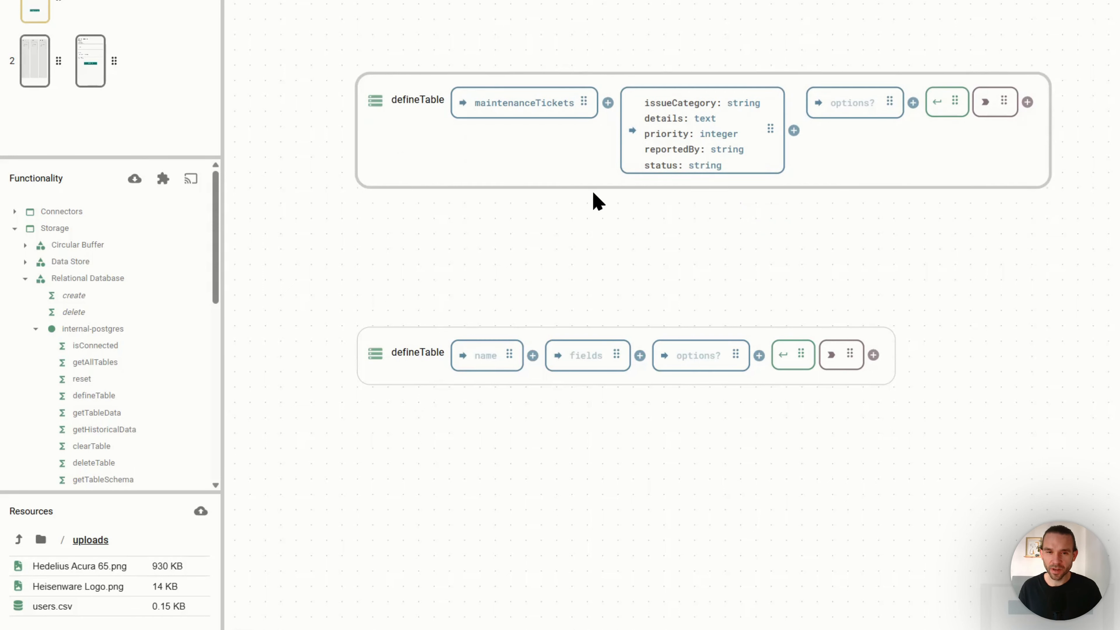
pyautogui.moveTo(822, 104)
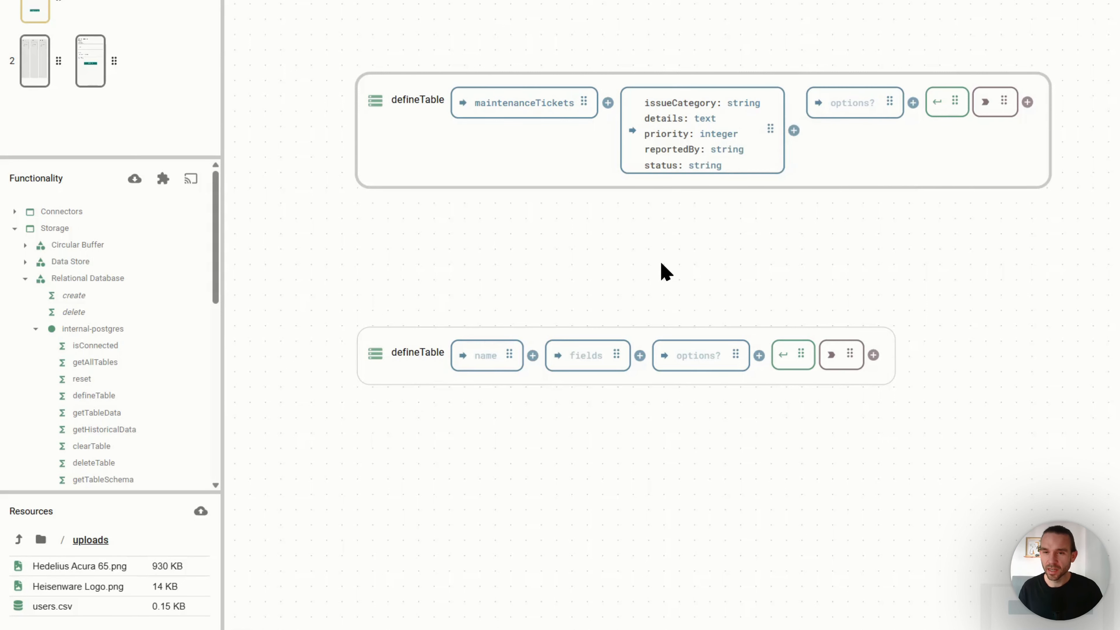
pyautogui.hscroll(3, 659, 261)
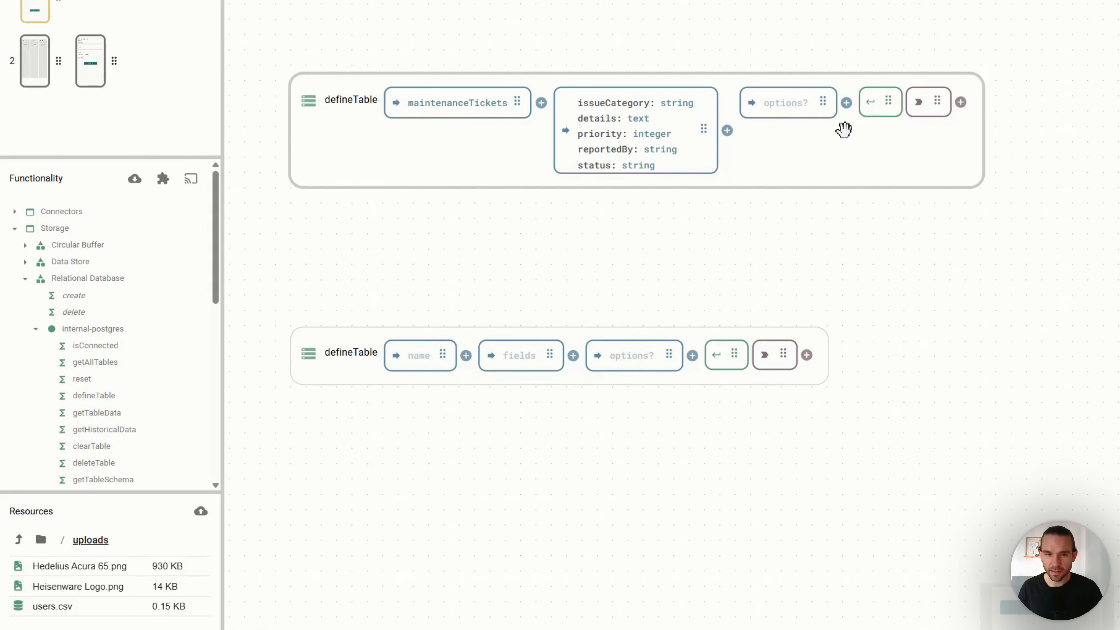
pyautogui.click(871, 108)
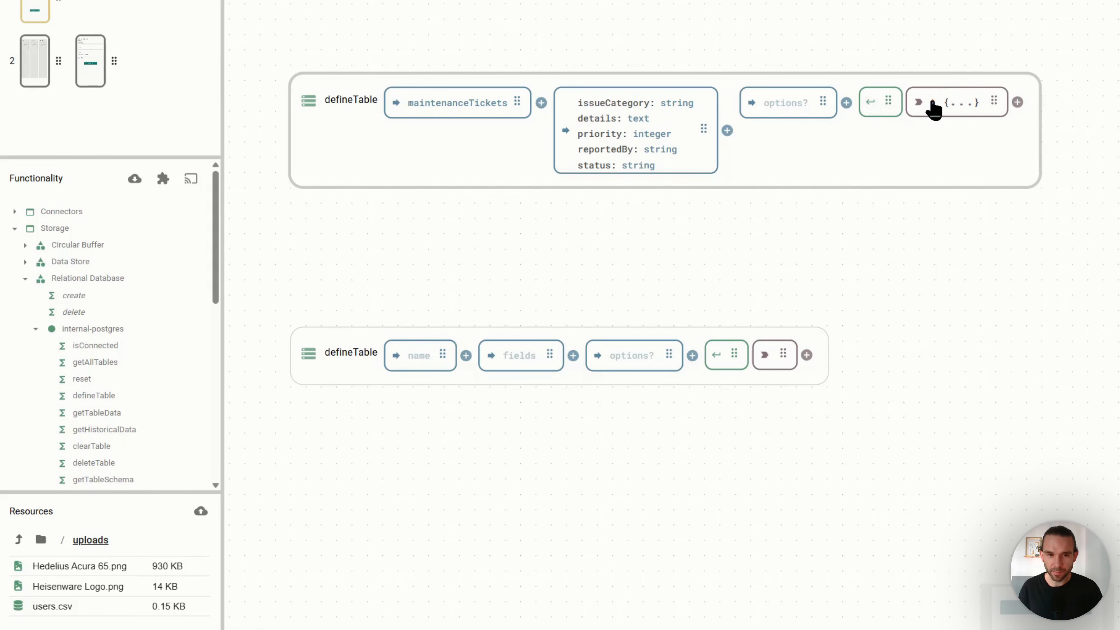
pyautogui.click(958, 108)
# Examine the returned maintenanceTickets schema, expanding and collapsing its id, createdAt and updatedAt entries
pyautogui.hscroll(3, 936, 290)
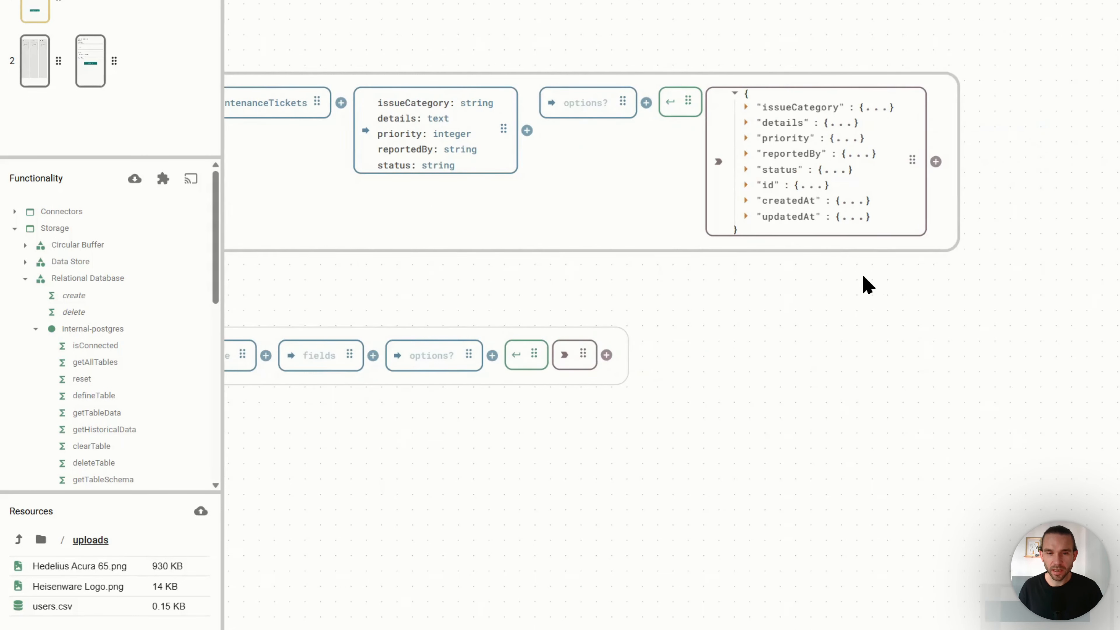
pyautogui.scroll(2, 862, 278)
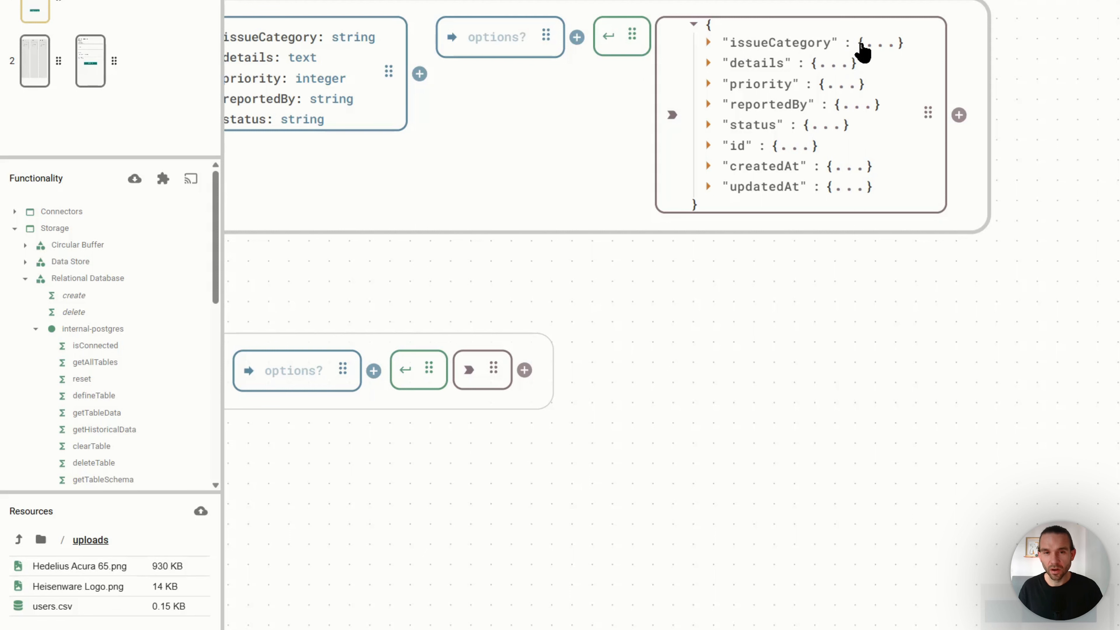
pyautogui.hscroll(-3, 540, 79)
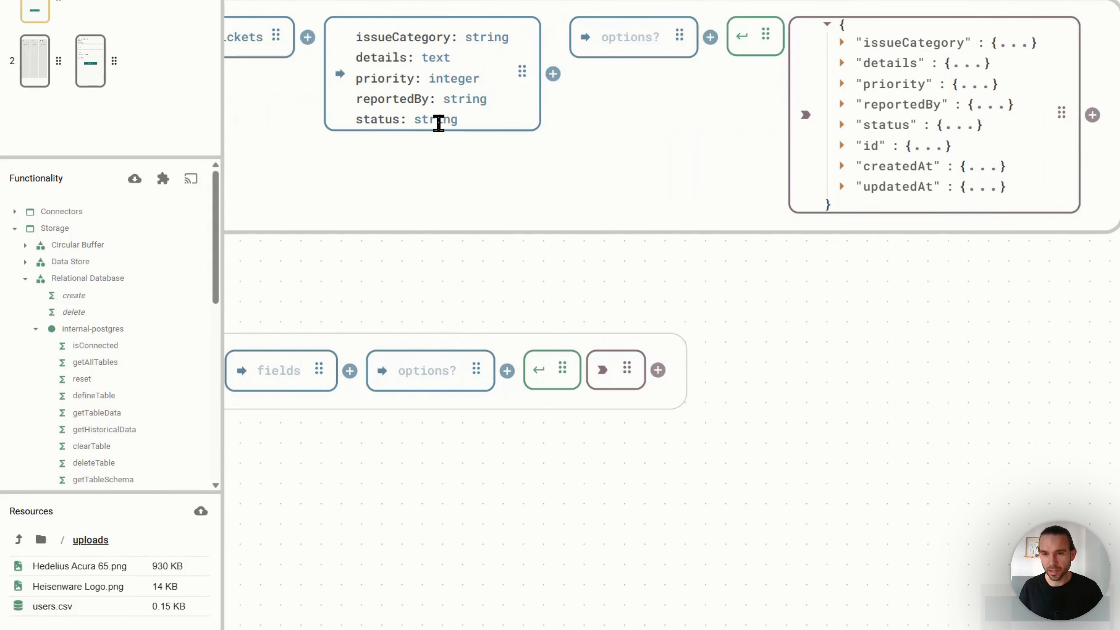
pyautogui.hscroll(4, 487, 130)
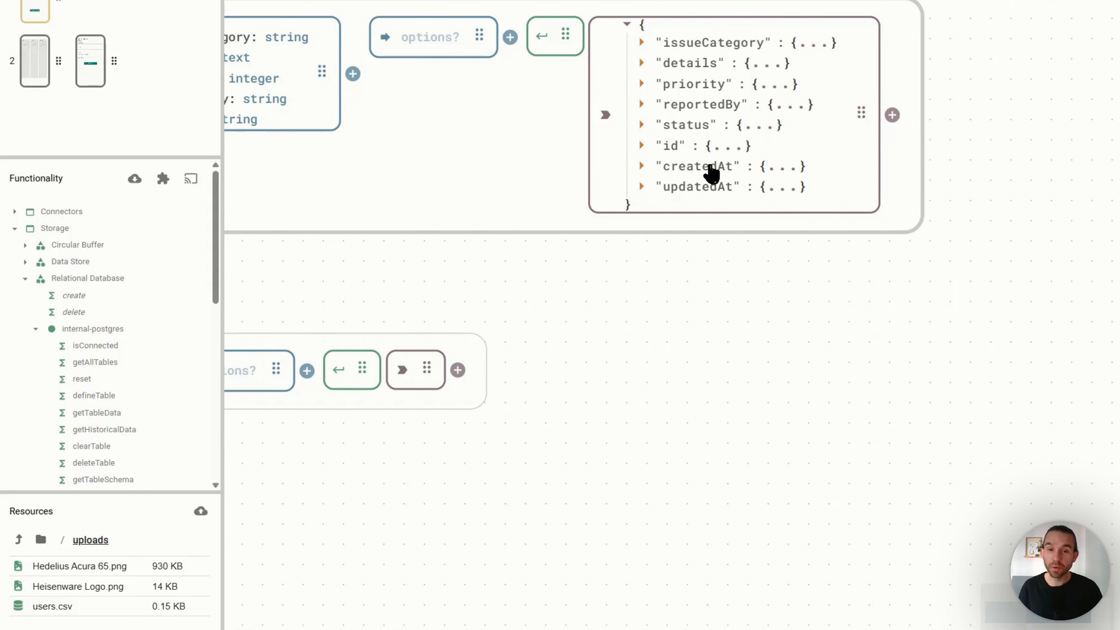
pyautogui.click(726, 148)
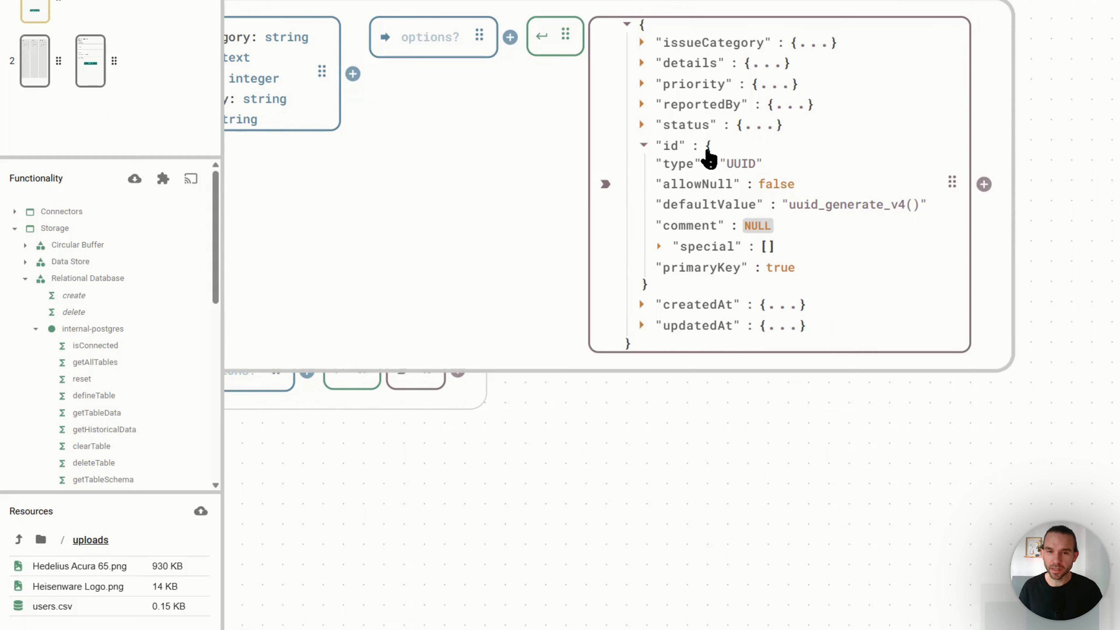
pyautogui.click(690, 149)
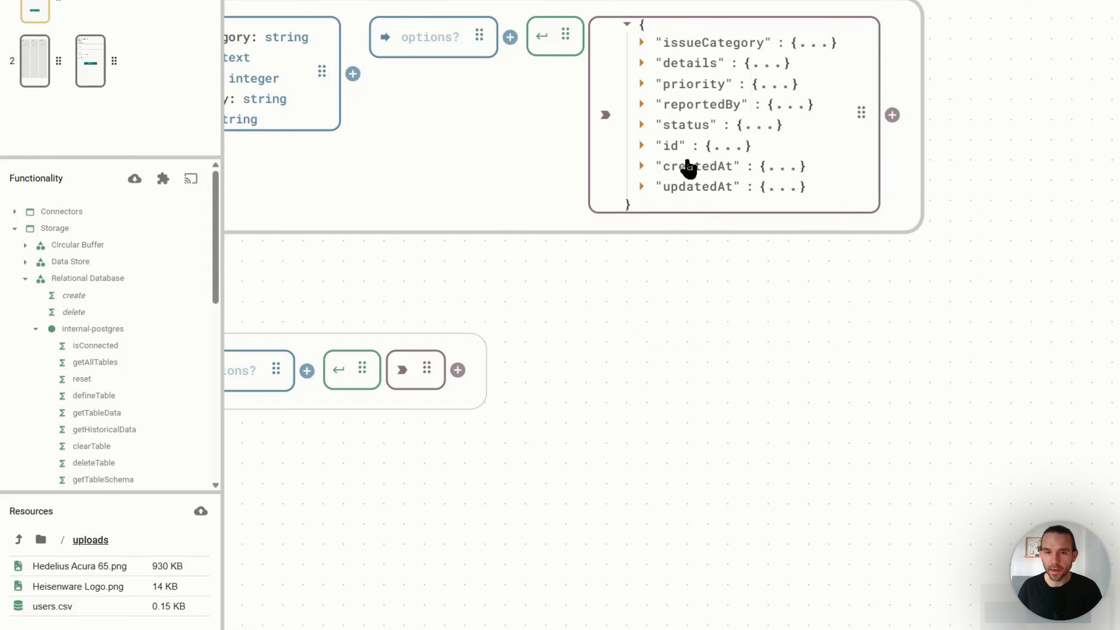
pyautogui.click(690, 168)
pyautogui.click(691, 170)
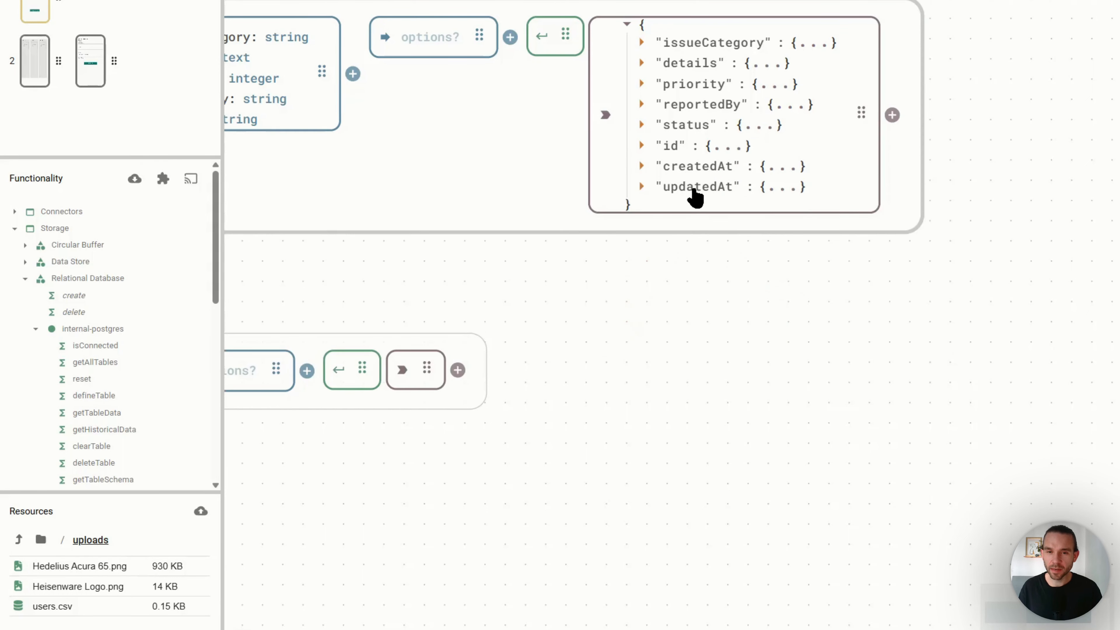
pyautogui.click(691, 189)
pyautogui.click(692, 188)
pyautogui.scroll(-2, 766, 263)
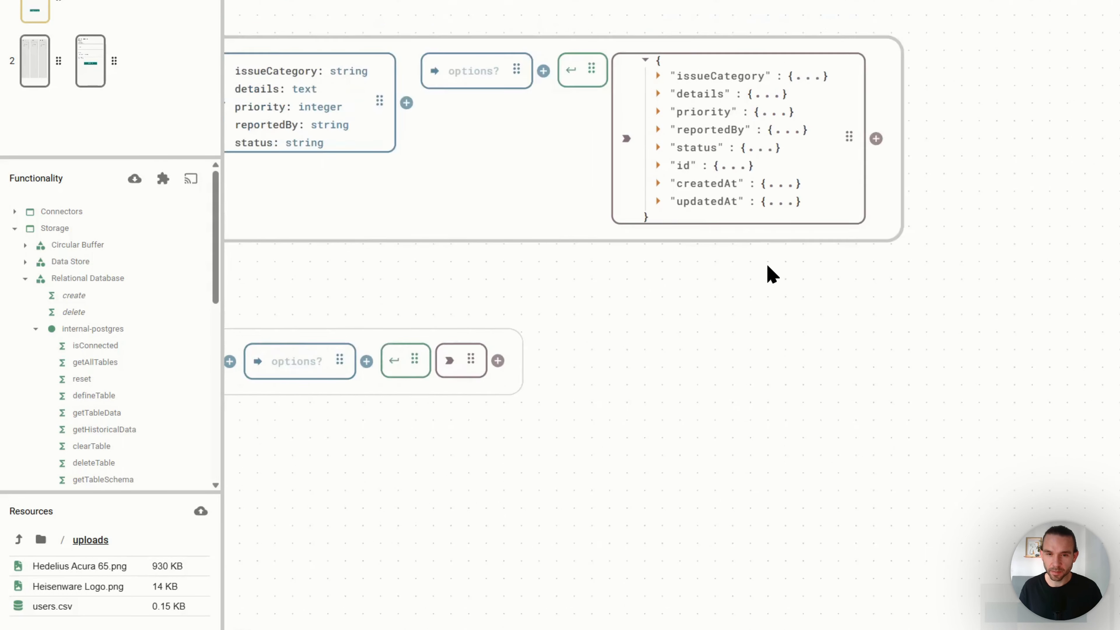
# Set the table name of the second defineTable function to users
pyautogui.hscroll(-3, 772, 283)
pyautogui.hscroll(-2, 770, 291)
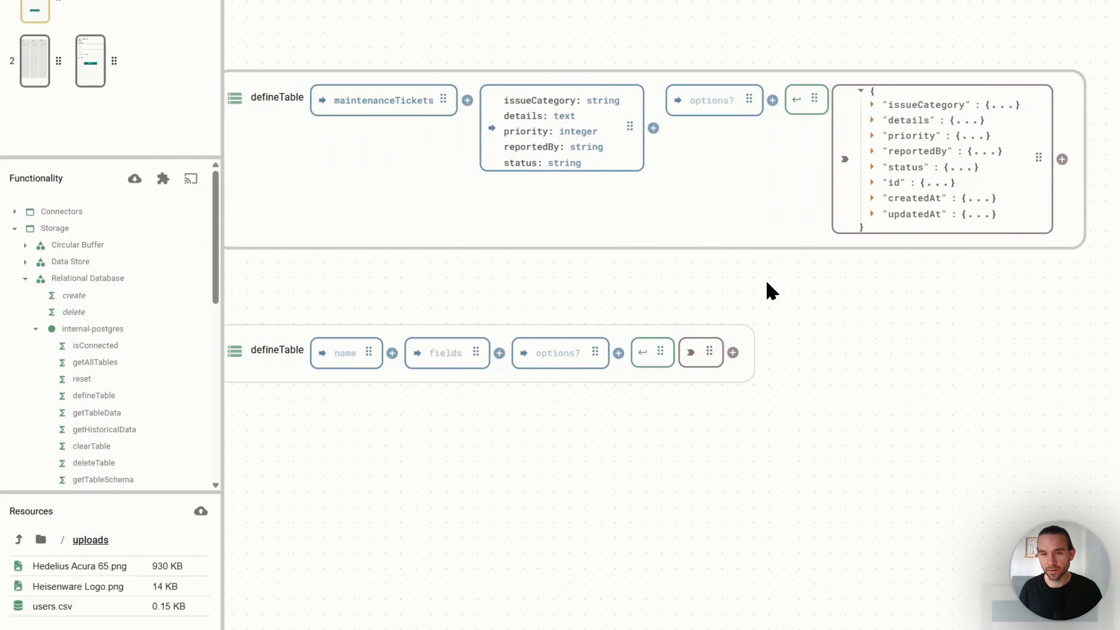
pyautogui.hscroll(-2, 509, 263)
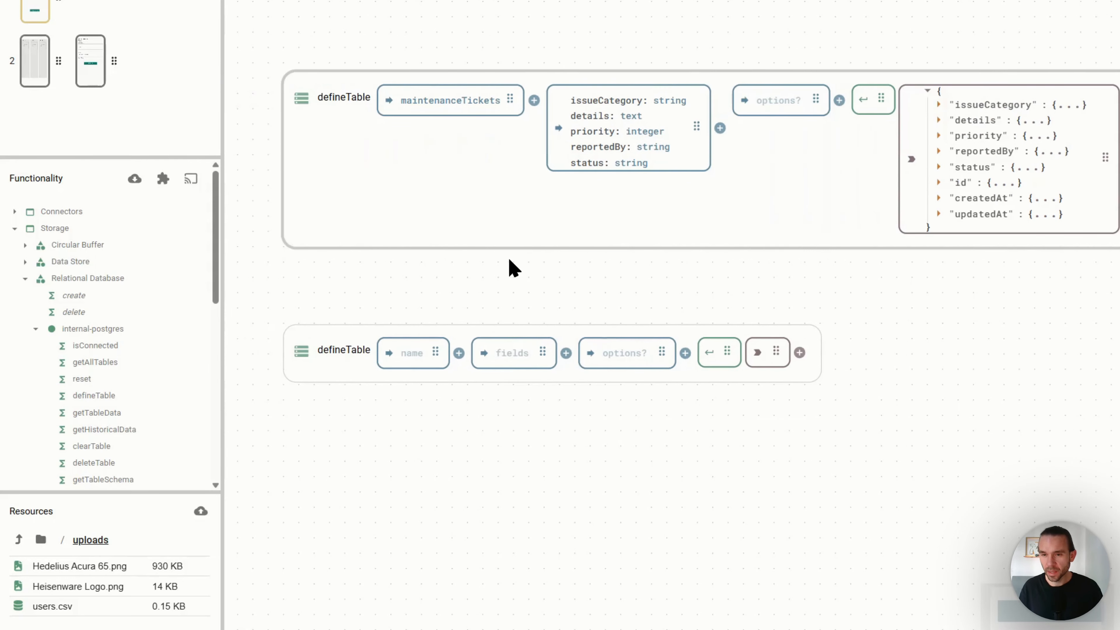
pyautogui.click(429, 369)
pyautogui.write('users')
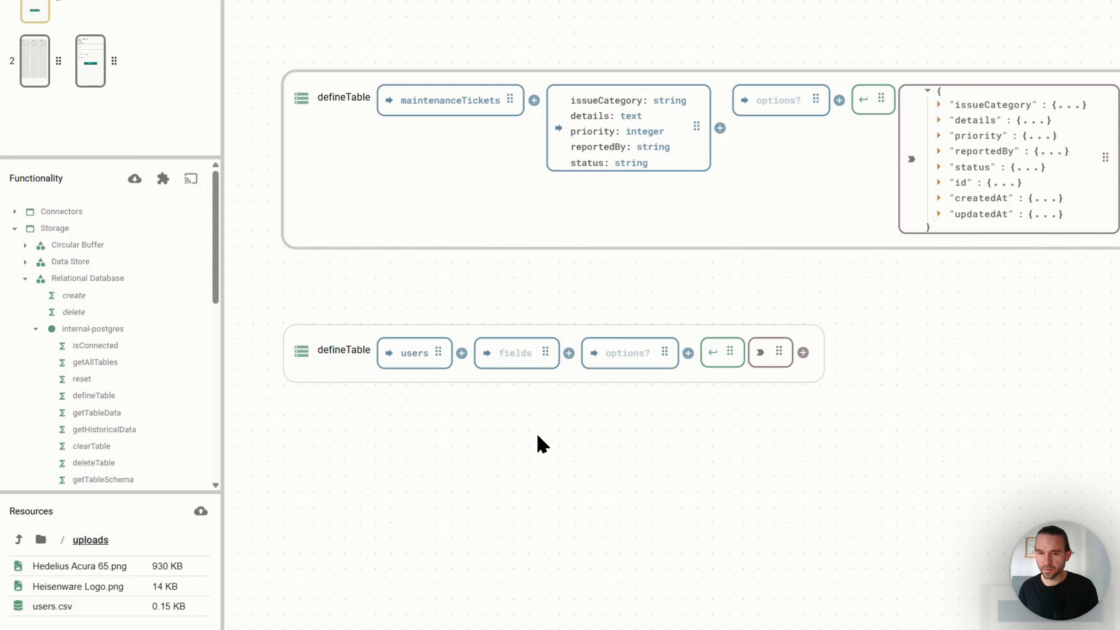
# Give the users table three fields: user: string, name: string and team: string
pyautogui.write('user')
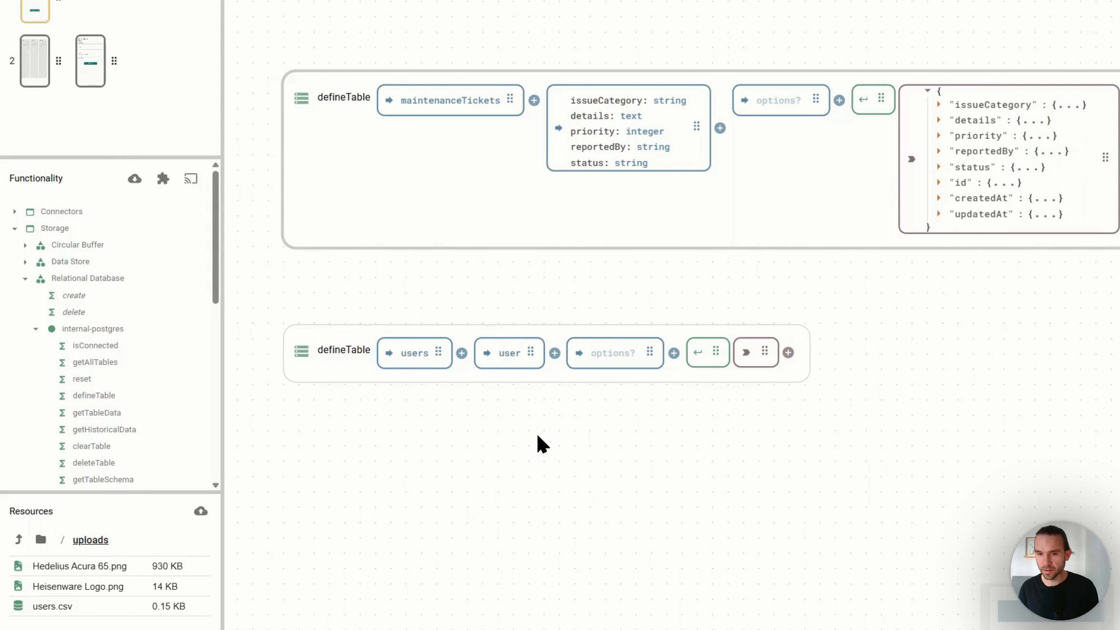
pyautogui.write(': string')
pyautogui.press('Return')
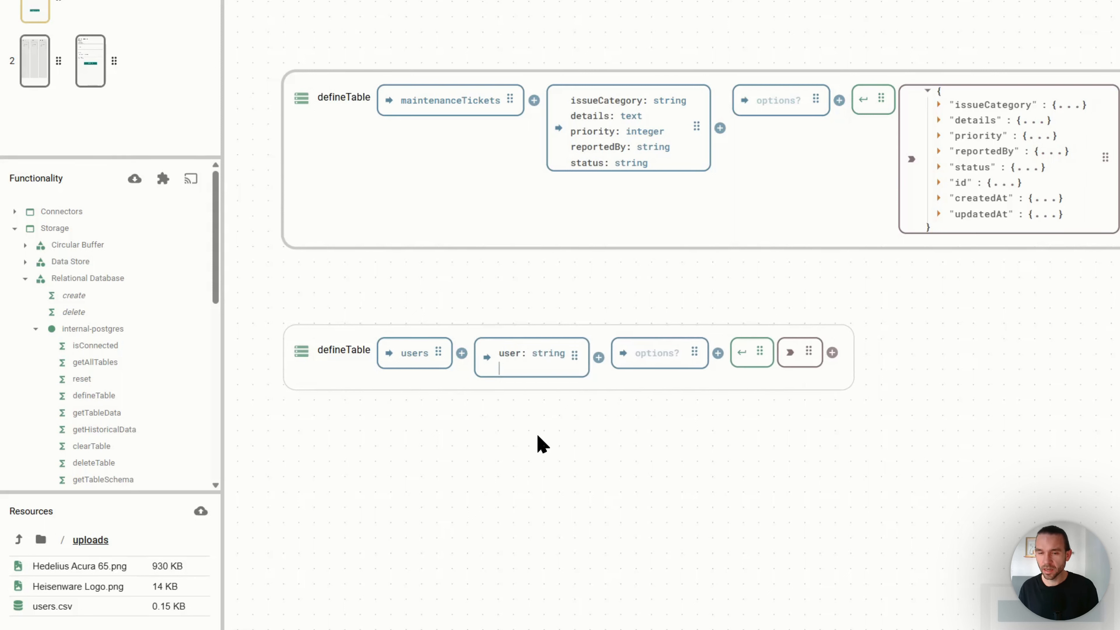
pyautogui.write('name: st')
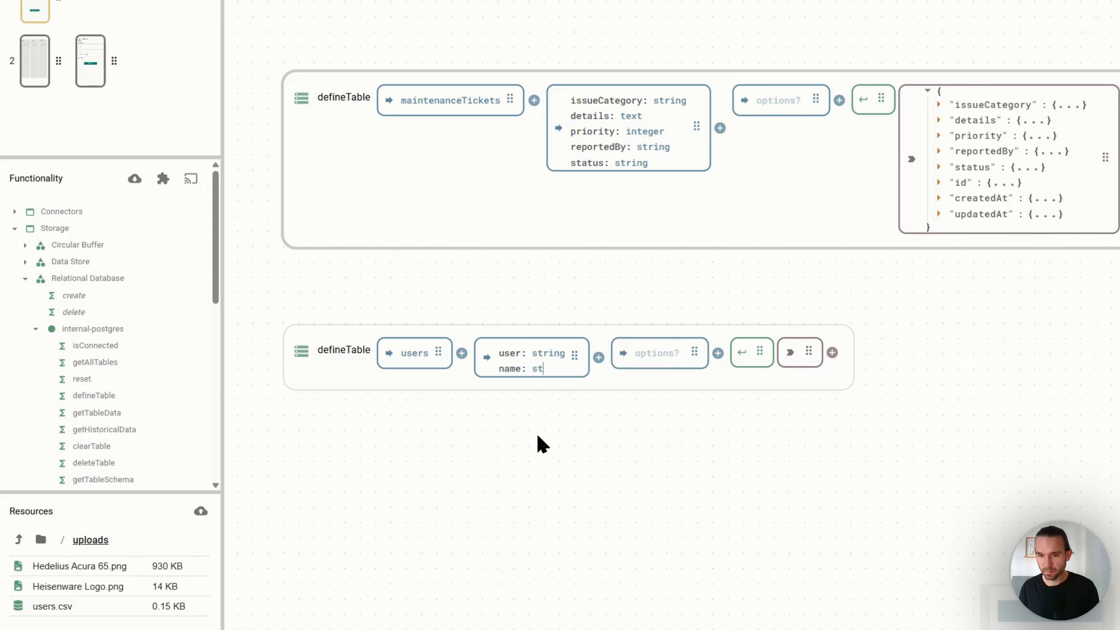
pyautogui.write('ring')
pyautogui.press('Return')
pyautogui.write('team')
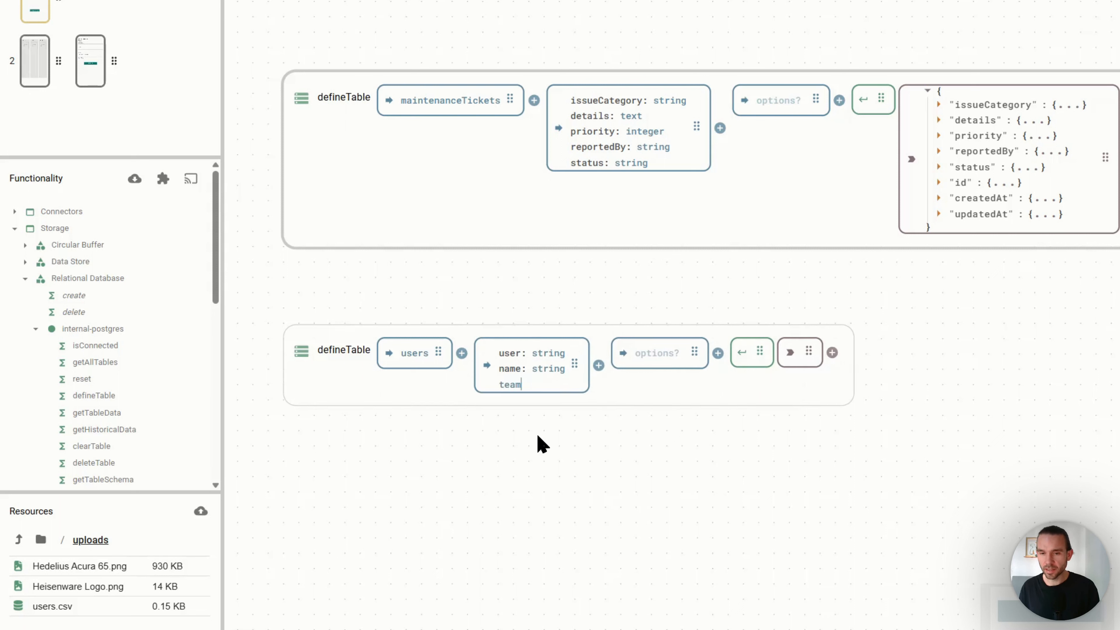
pyautogui.write(': string')
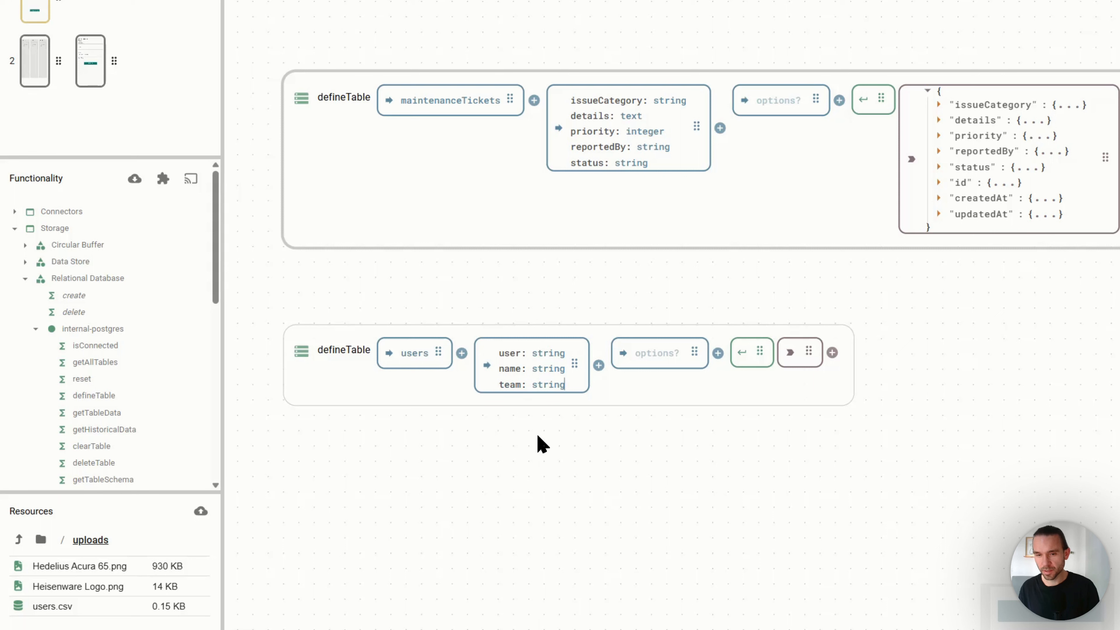
# Run the users table definition and expand its returned schema
pyautogui.click(742, 363)
pyautogui.click(815, 363)
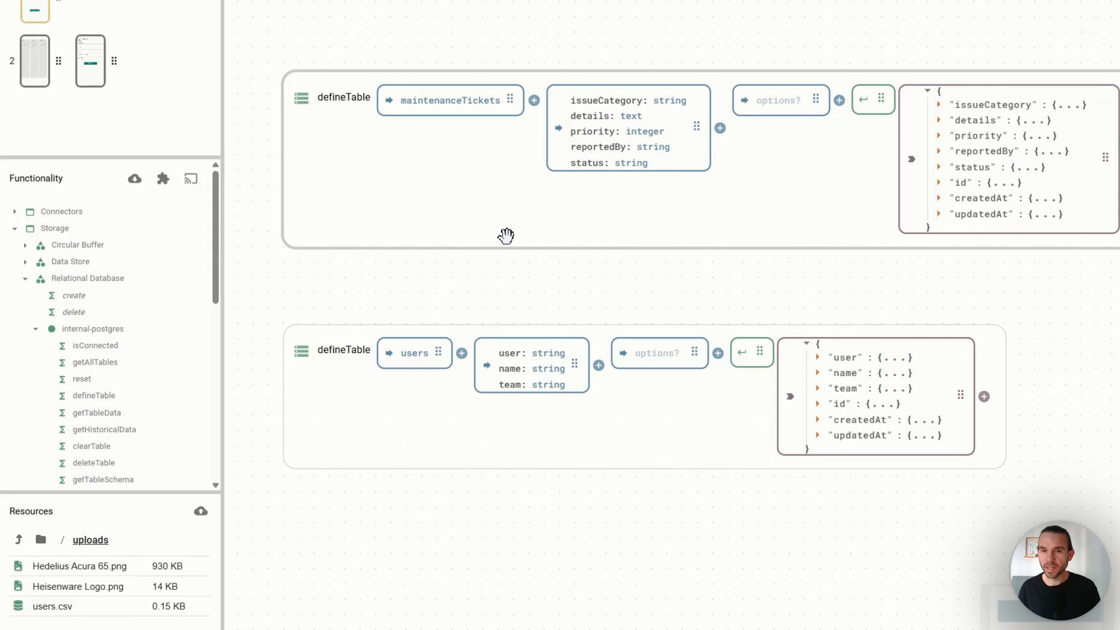
pyautogui.scroll(-2, 506, 236)
pyautogui.scroll(-3, 507, 246)
pyautogui.scroll(-1, 550, 291)
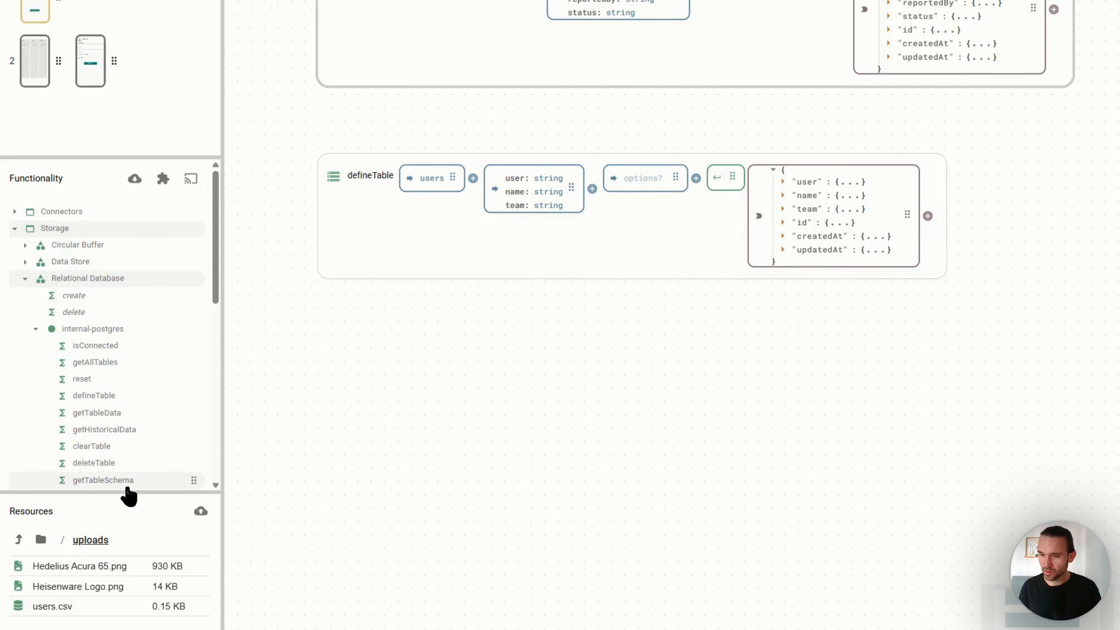
# Collapse the internal-postgres and Relational Database entries in the functionality tree
pyautogui.click(36, 329)
pyautogui.click(25, 279)
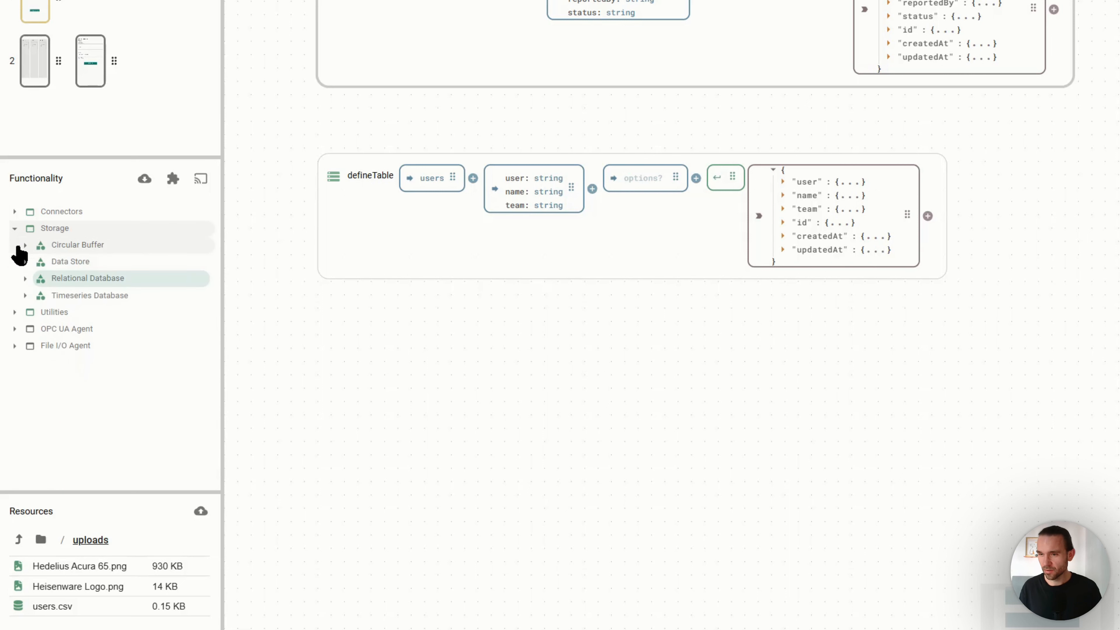
# Add a readCsv function from the File I/O connector beneath the users table definition
pyautogui.click(16, 211)
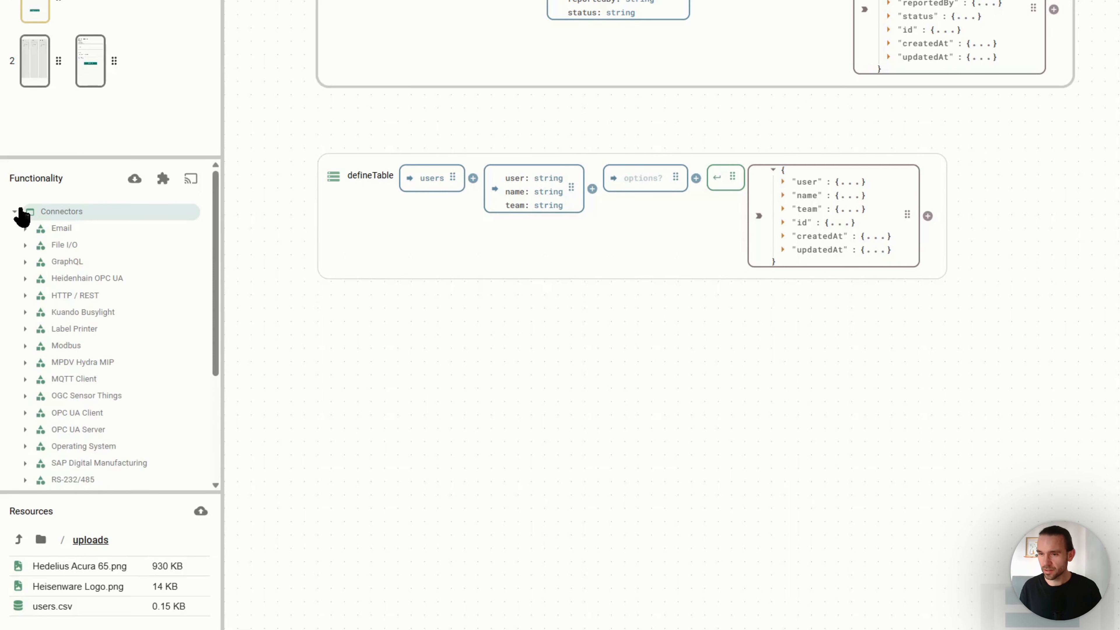
pyautogui.click(80, 248)
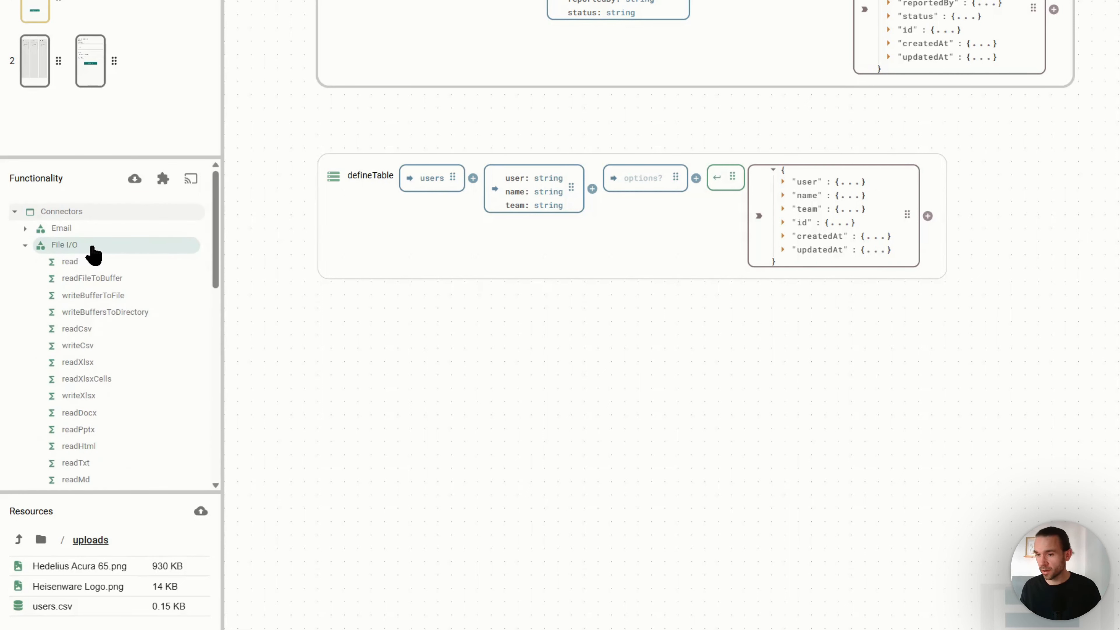
pyautogui.moveTo(90, 337); pyautogui.dragTo(348, 383)
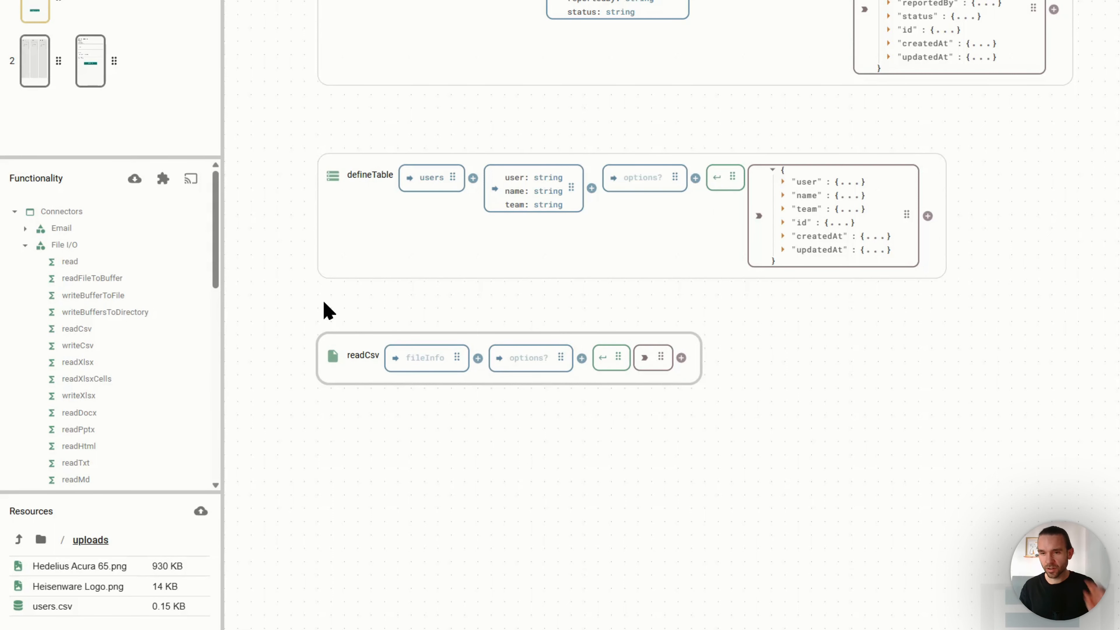
pyautogui.scroll(1, 325, 311)
pyautogui.scroll(-3, 410, 393)
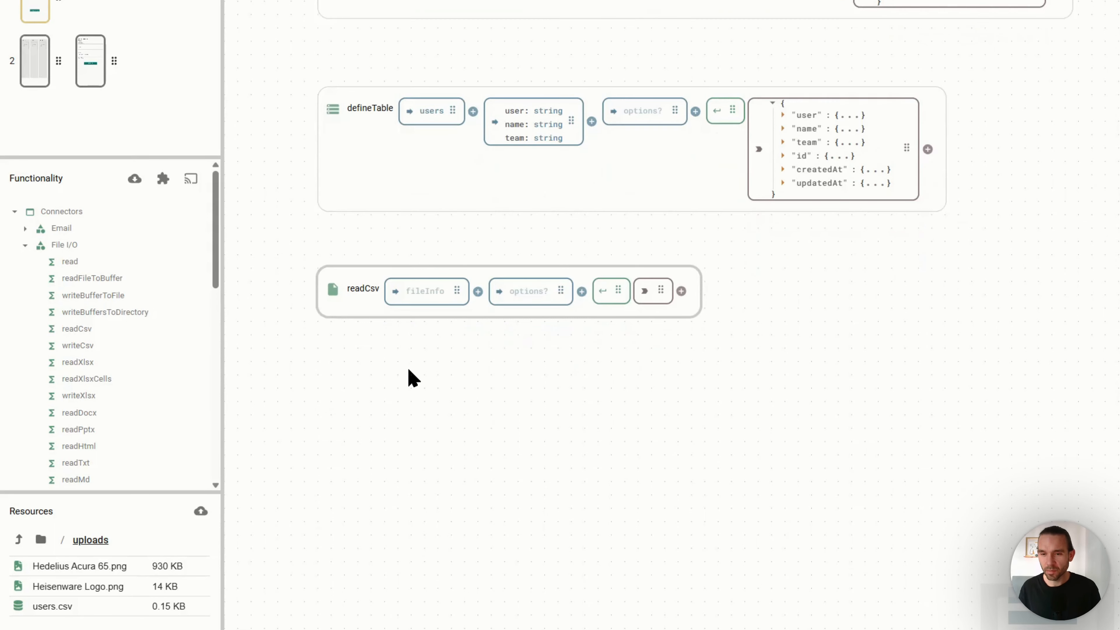
pyautogui.scroll(2, 411, 326)
pyautogui.moveTo(391, 265)
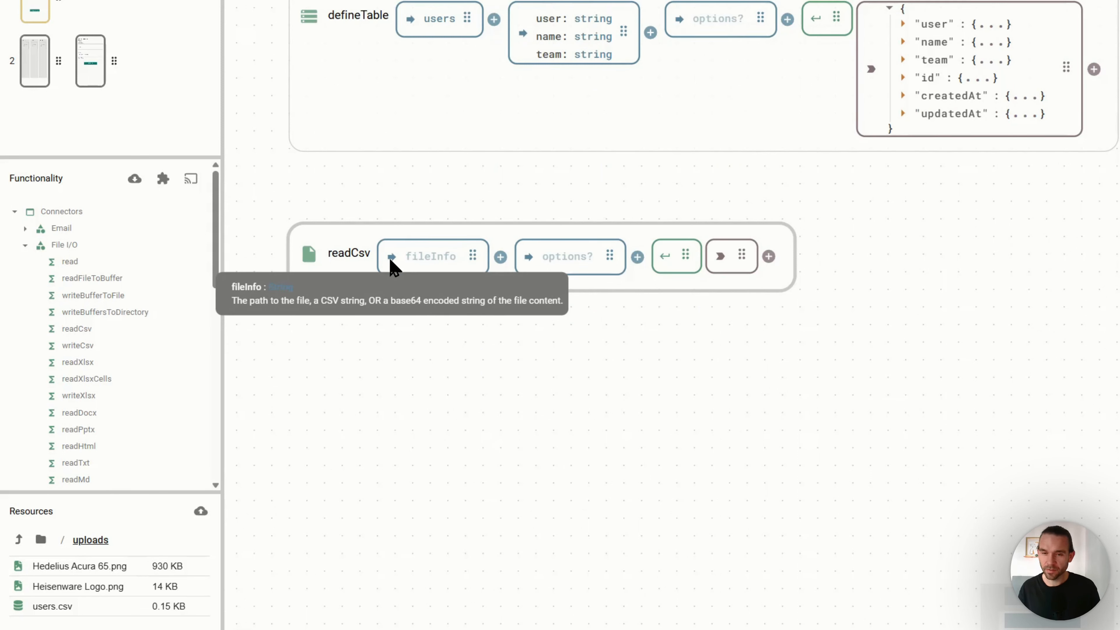
pyautogui.moveTo(531, 267)
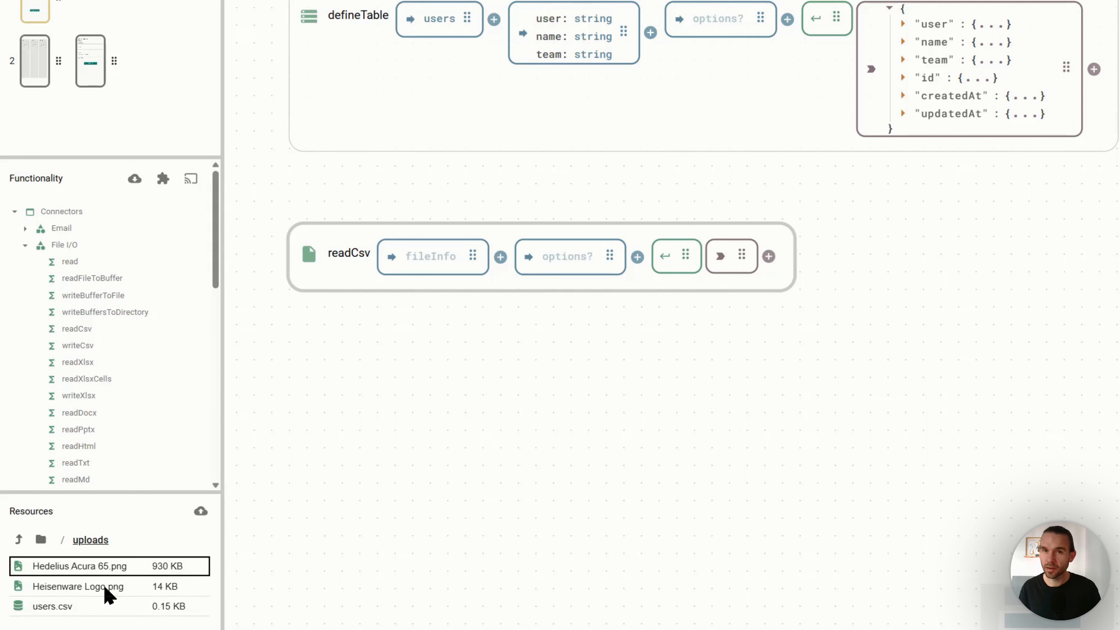
pyautogui.click(105, 613)
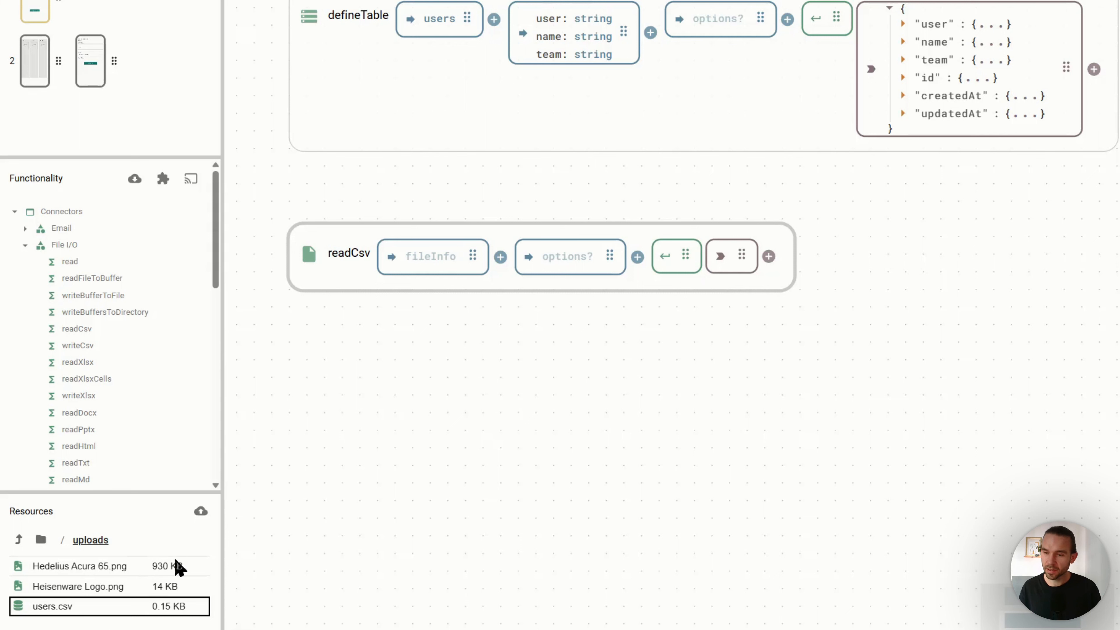
pyautogui.click(201, 512)
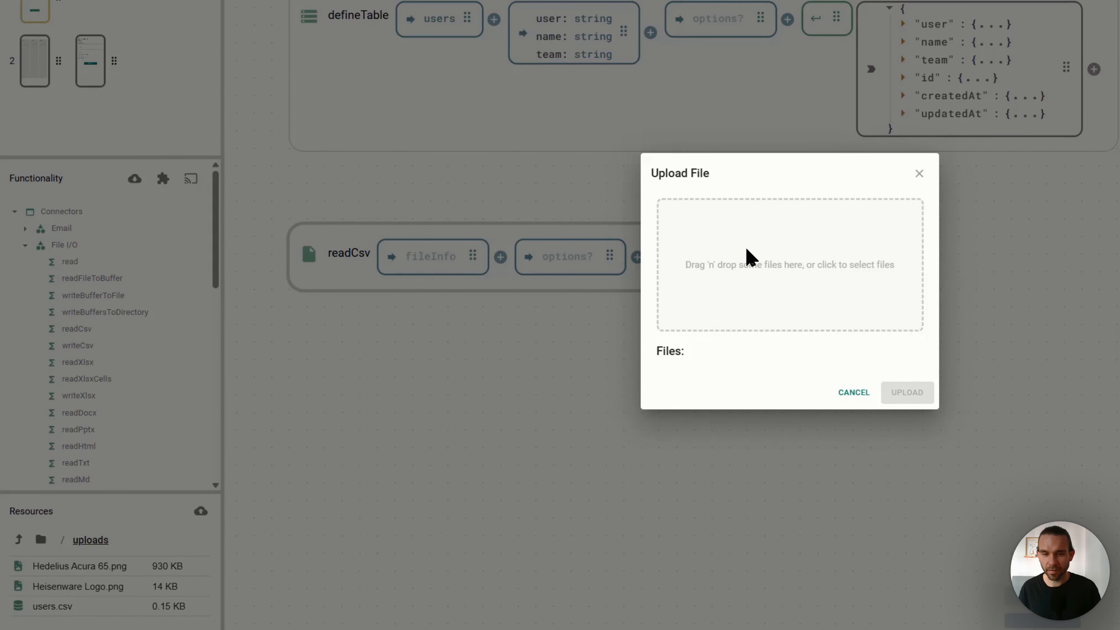
pyautogui.click(851, 393)
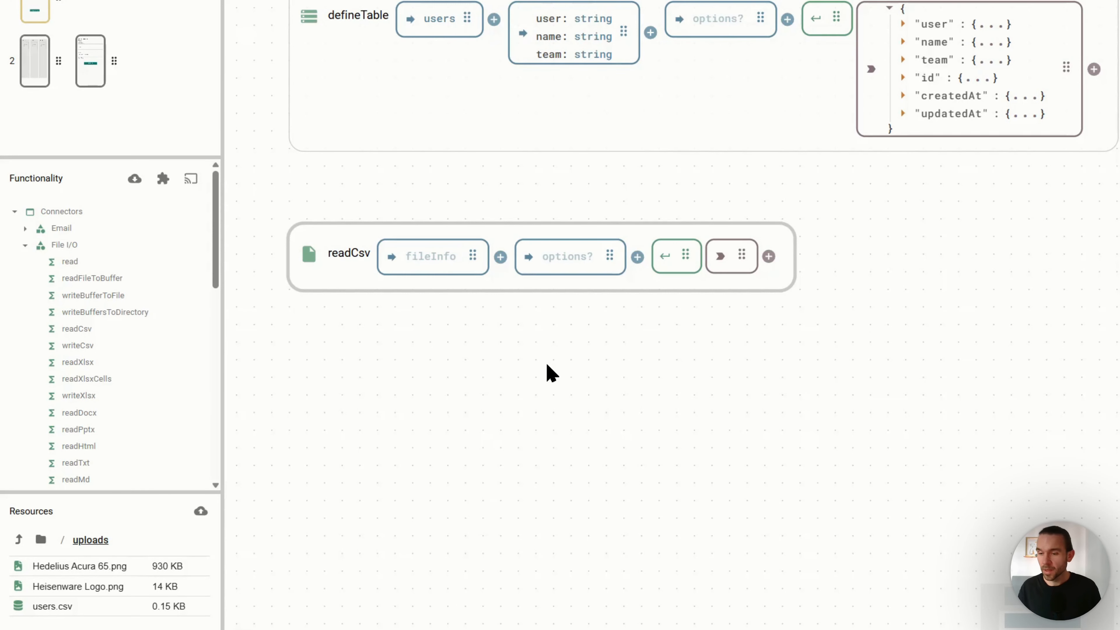
# Use the uploaded users.csv resource as the fileInfo input of readCsv and run the function
pyautogui.click(56, 617)
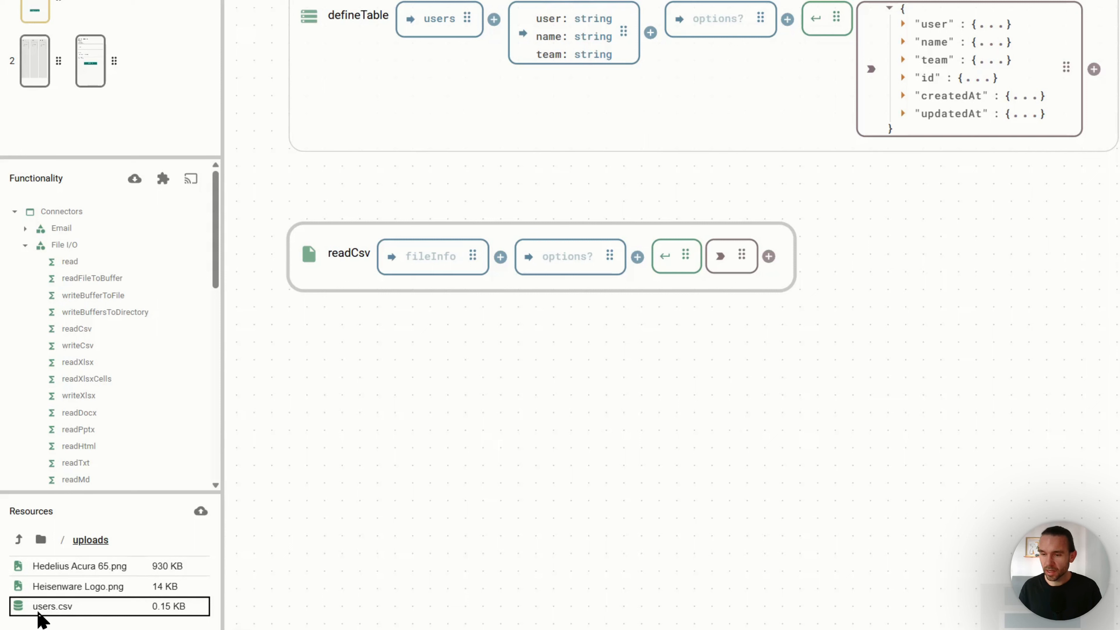
pyautogui.moveTo(39, 614); pyautogui.dragTo(434, 264)
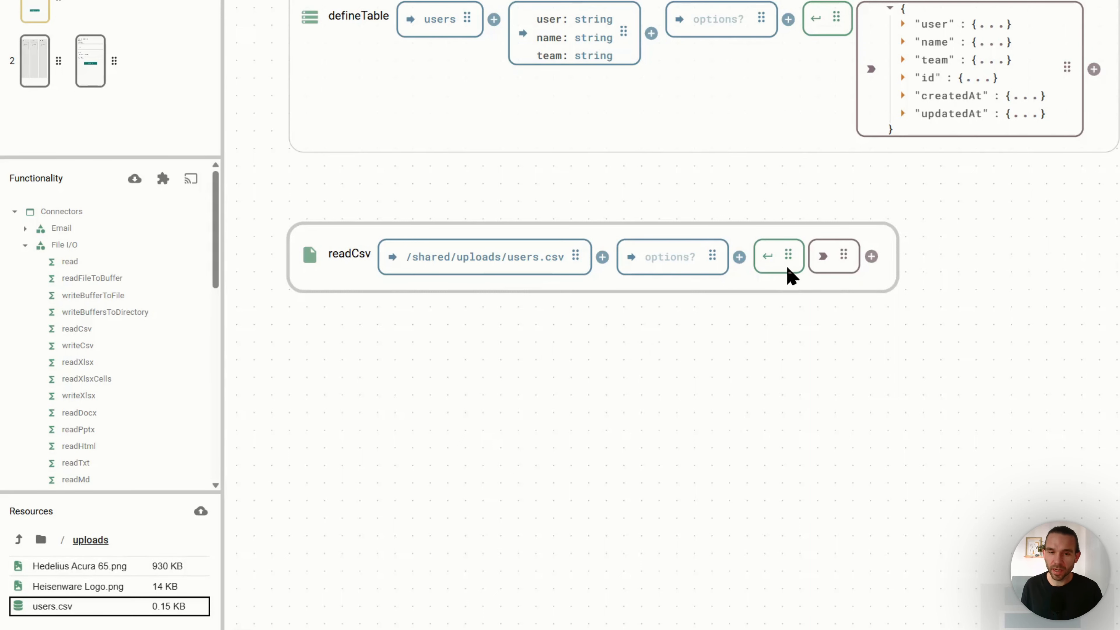
pyautogui.click(772, 257)
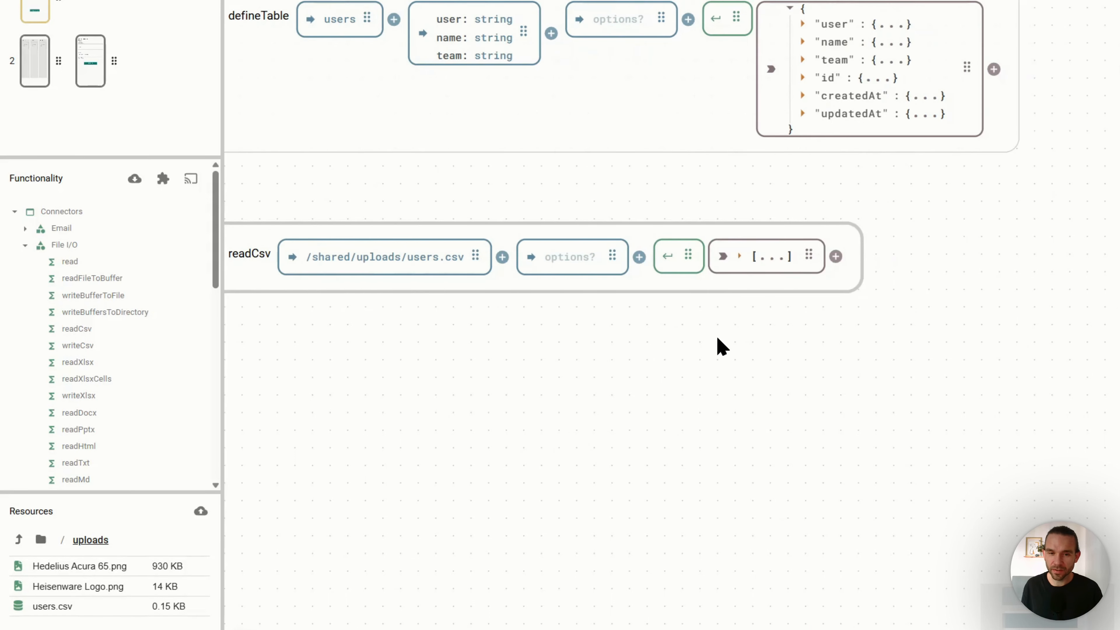
# Examine the user, name and team fields of each record returned by readCsv, then collapse the output
pyautogui.click(754, 255)
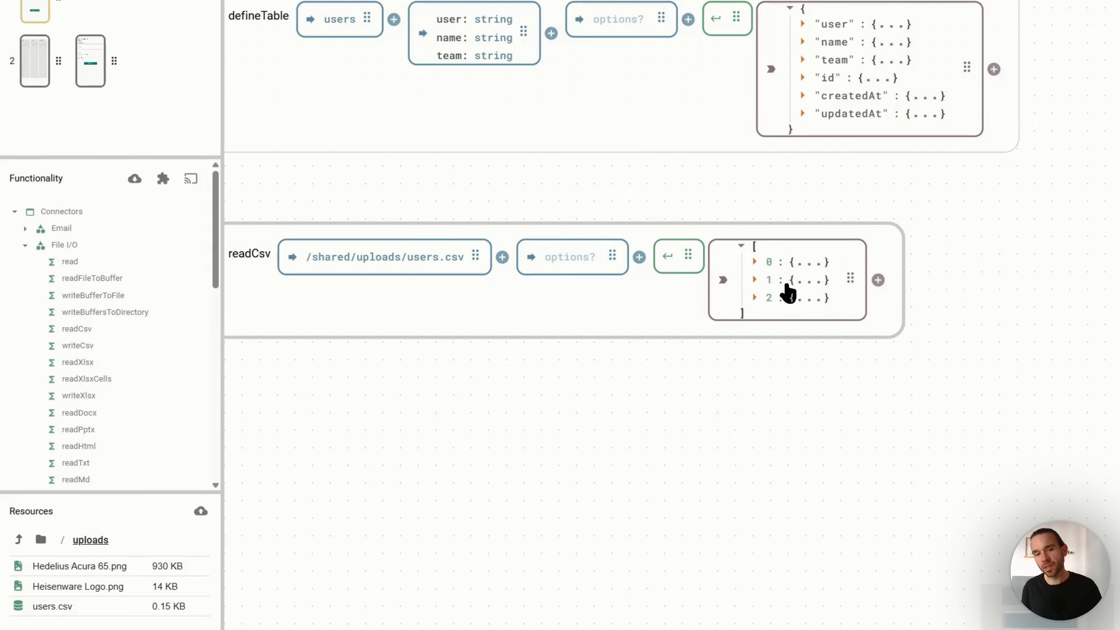
pyautogui.click(799, 265)
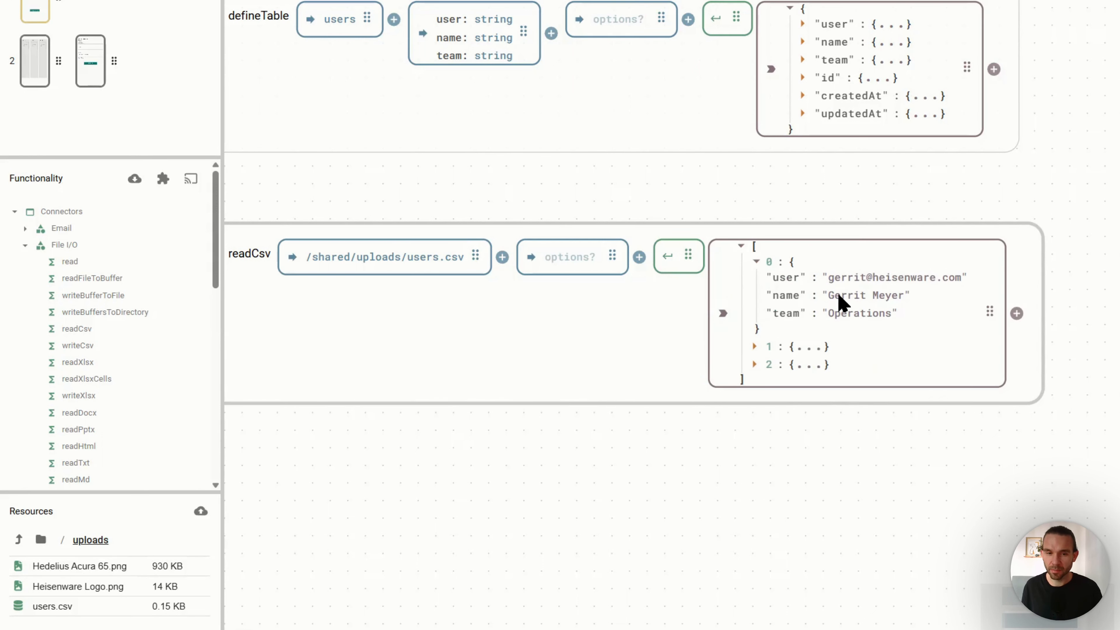
pyautogui.click(810, 352)
pyautogui.click(820, 430)
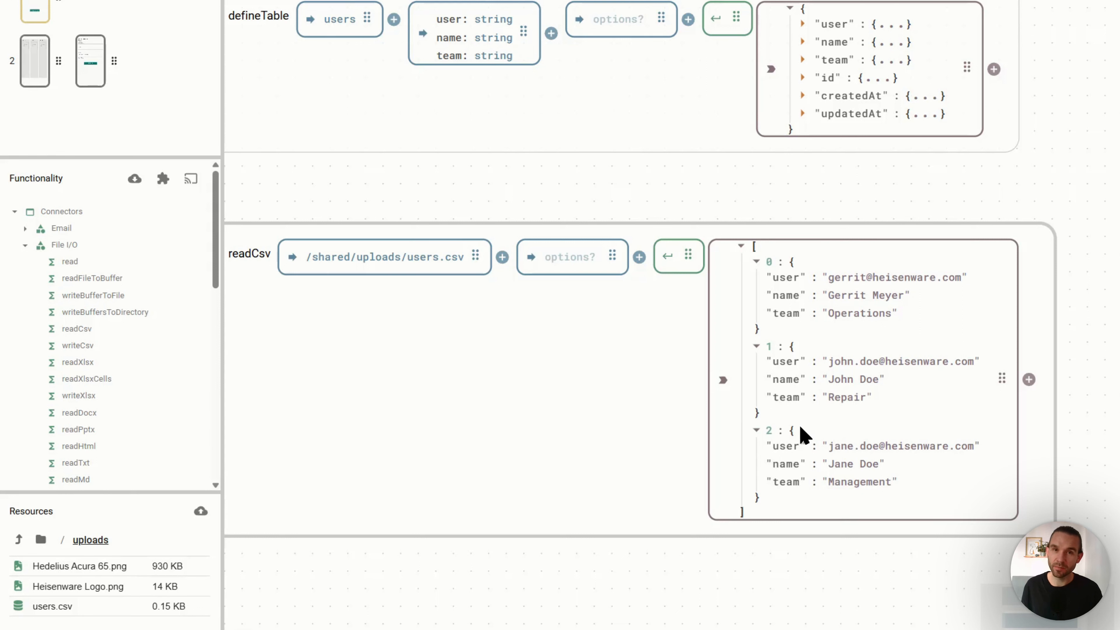
pyautogui.click(741, 246)
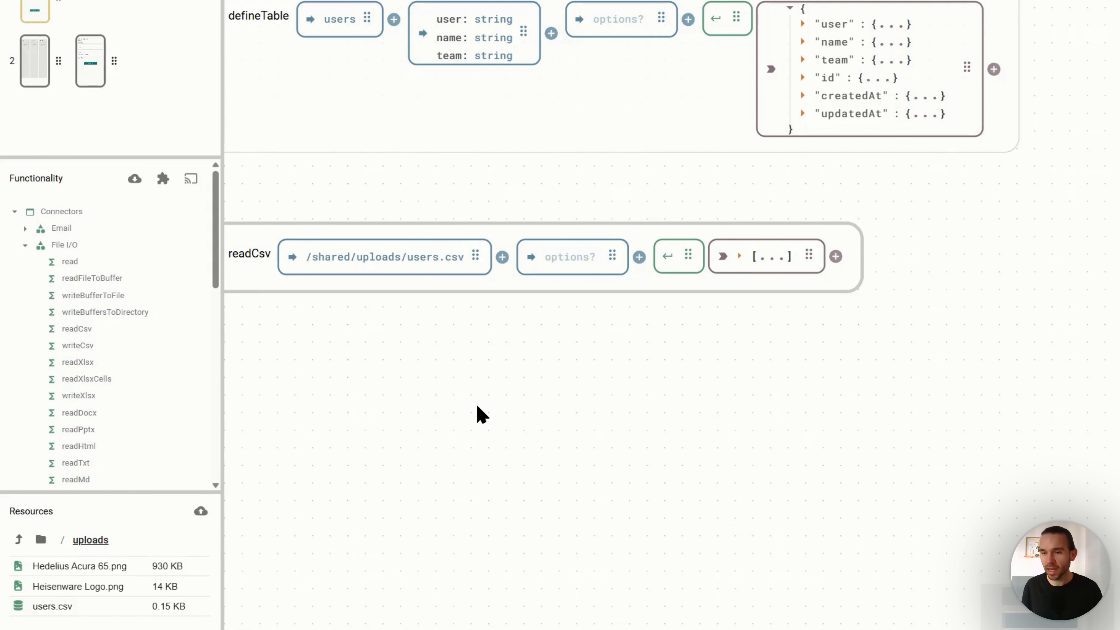
# Add an addRows function from the internal-postgres relational database beneath readCsv, aligned with the functions above
pyautogui.scroll(2, 420, 172)
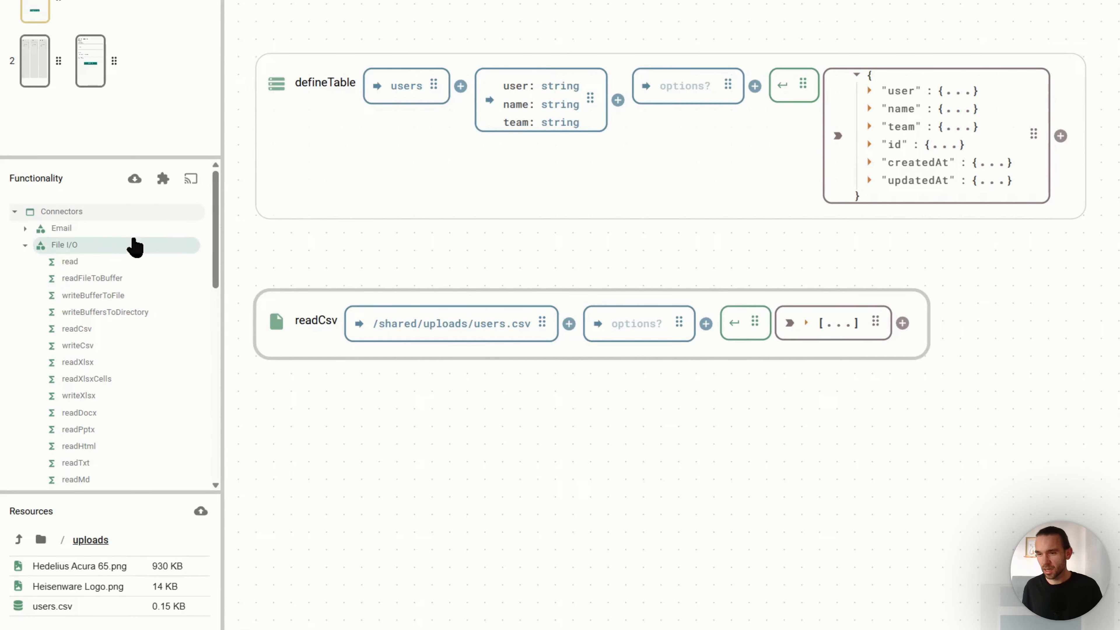
pyautogui.click(74, 246)
pyautogui.scroll(-3, 82, 265)
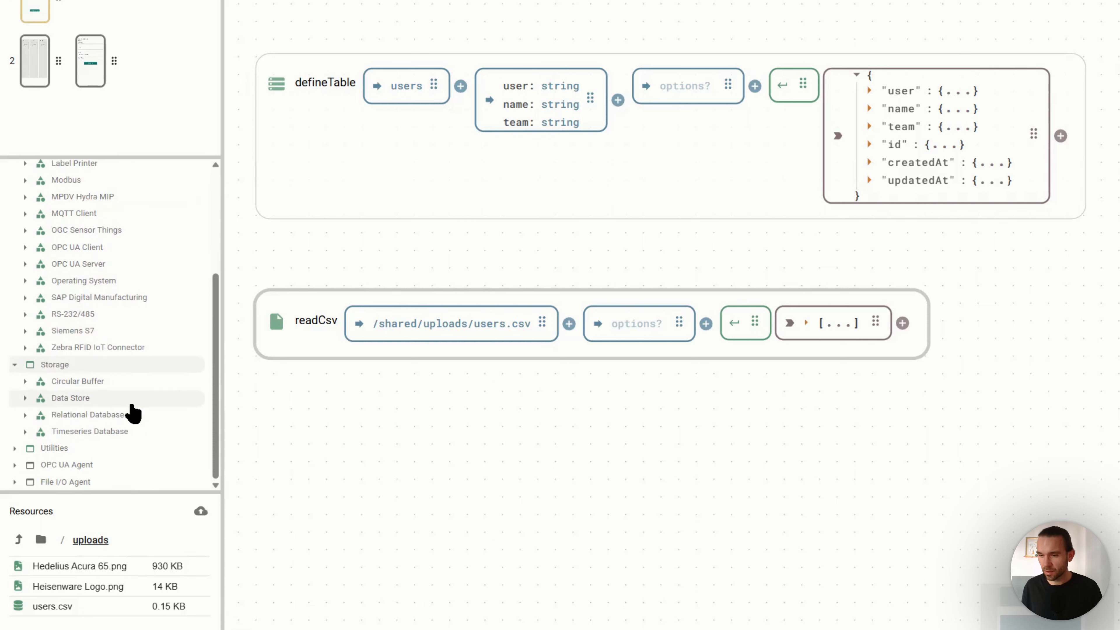
pyautogui.click(106, 415)
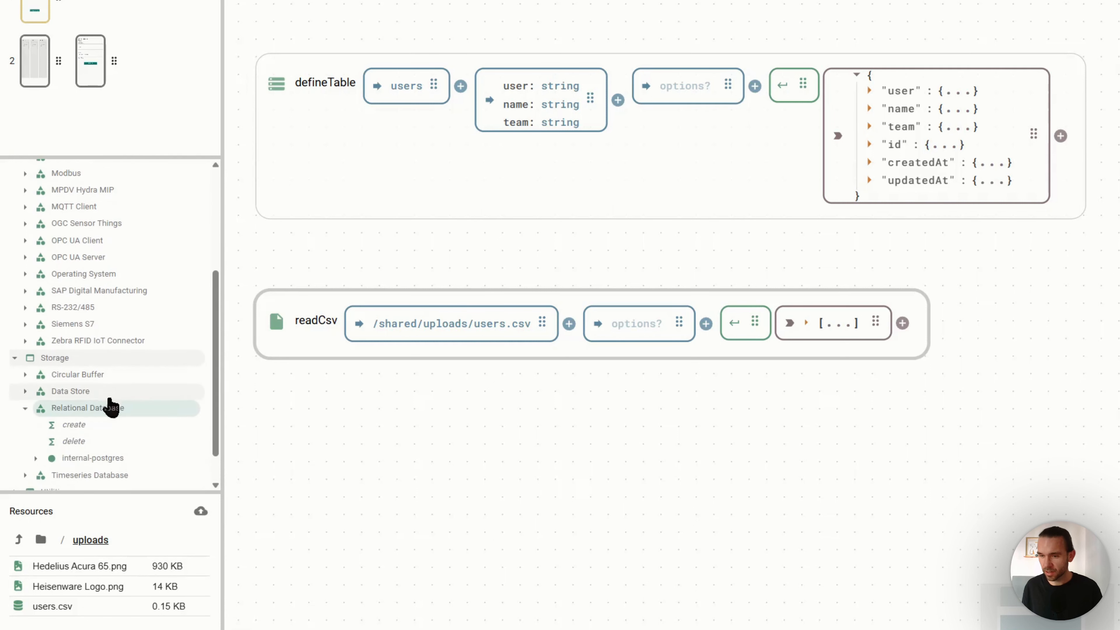
pyautogui.click(109, 417)
pyautogui.scroll(-3, 115, 410)
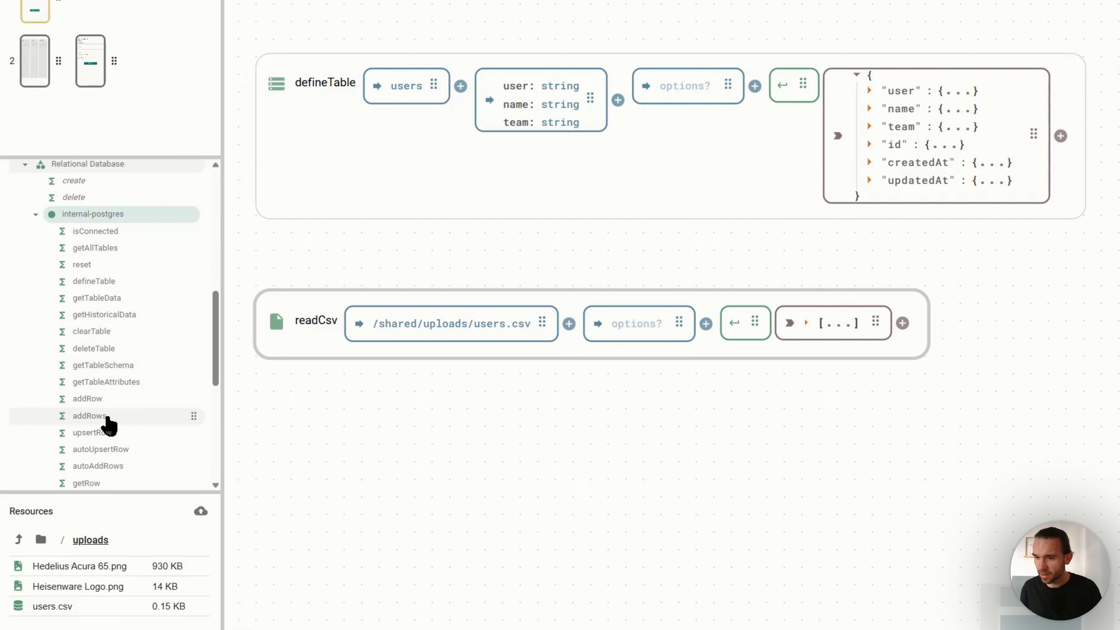
pyautogui.moveTo(108, 417); pyautogui.dragTo(347, 447)
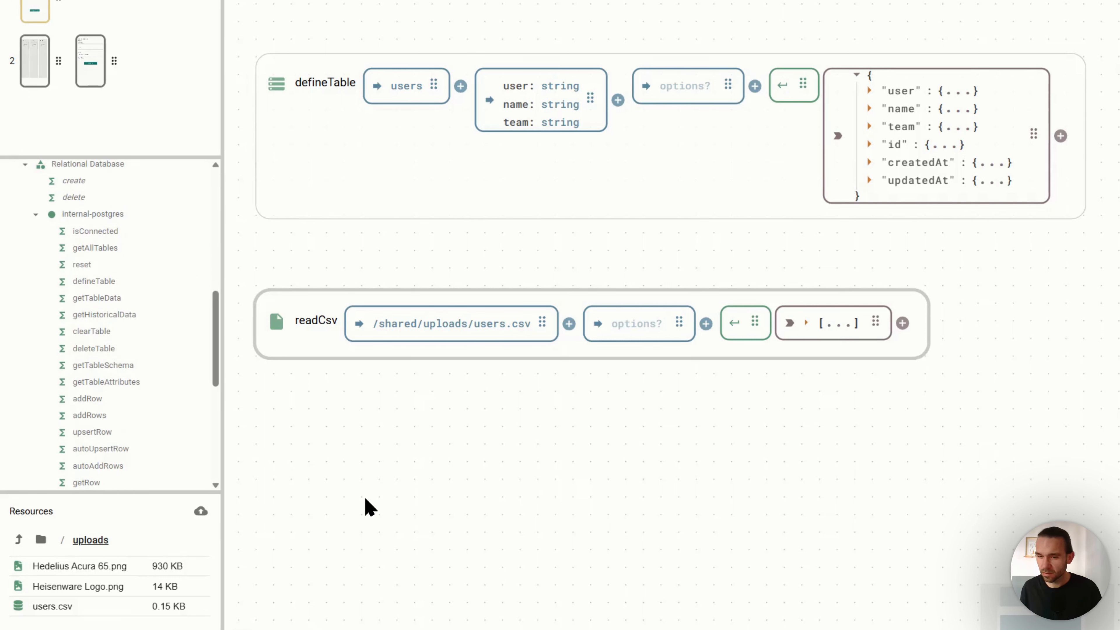
pyautogui.moveTo(280, 504)
pyautogui.mouseDown()
pyautogui.moveTo(260, 508)
pyautogui.moveTo(275, 507)
pyautogui.mouseUp()
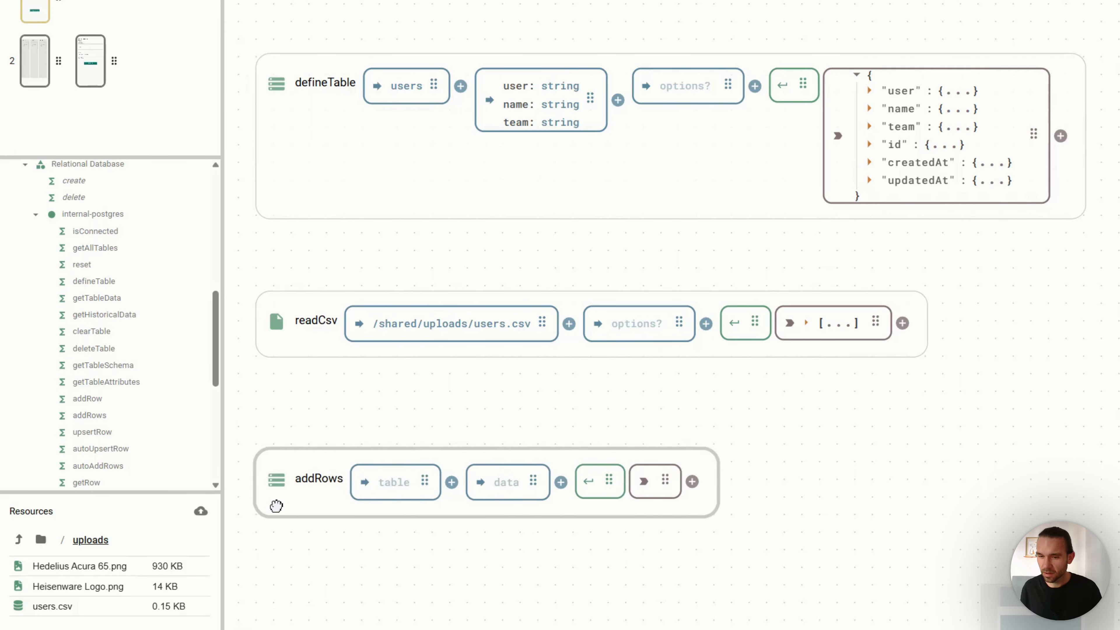
# Set the addRows table to users and feed its data input from the readCsv output
pyautogui.click(382, 478)
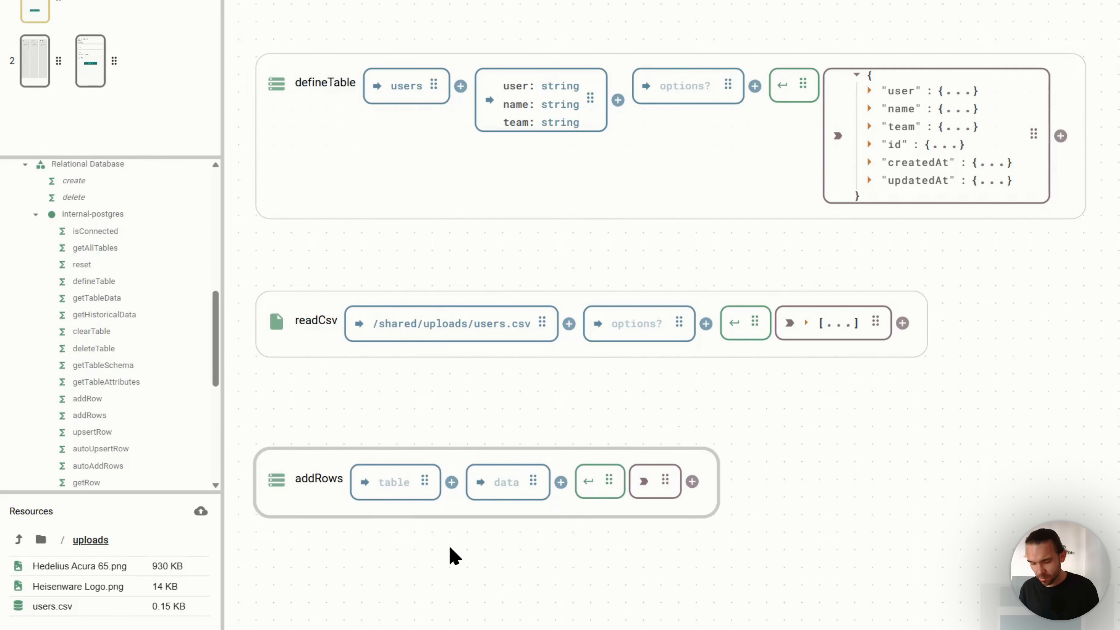
pyautogui.write('users')
pyautogui.click(452, 556)
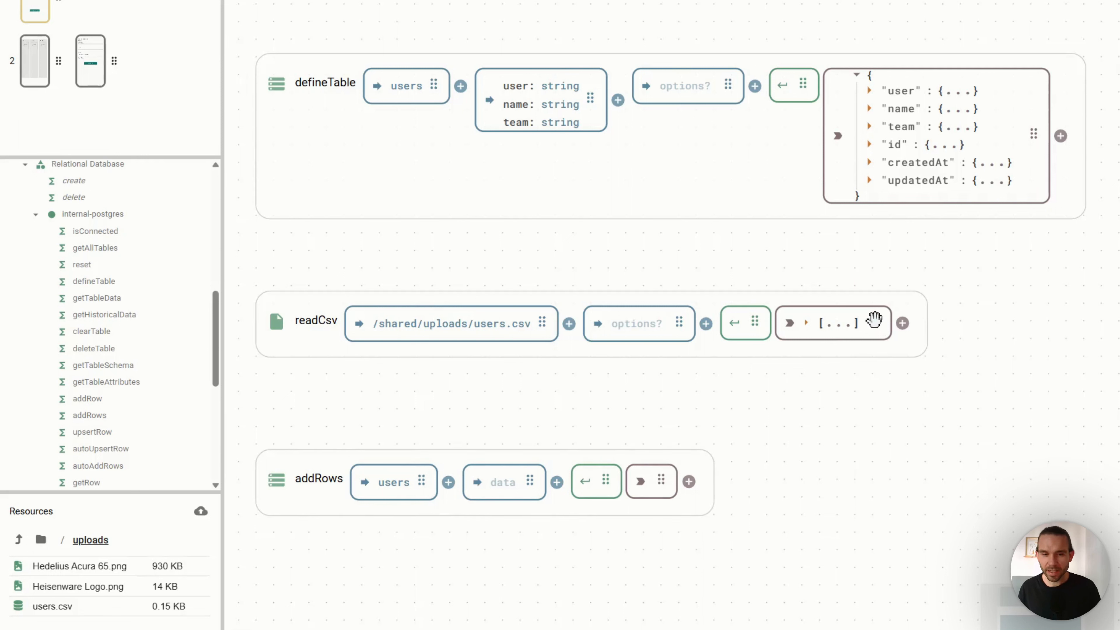
pyautogui.moveTo(875, 319); pyautogui.dragTo(511, 481)
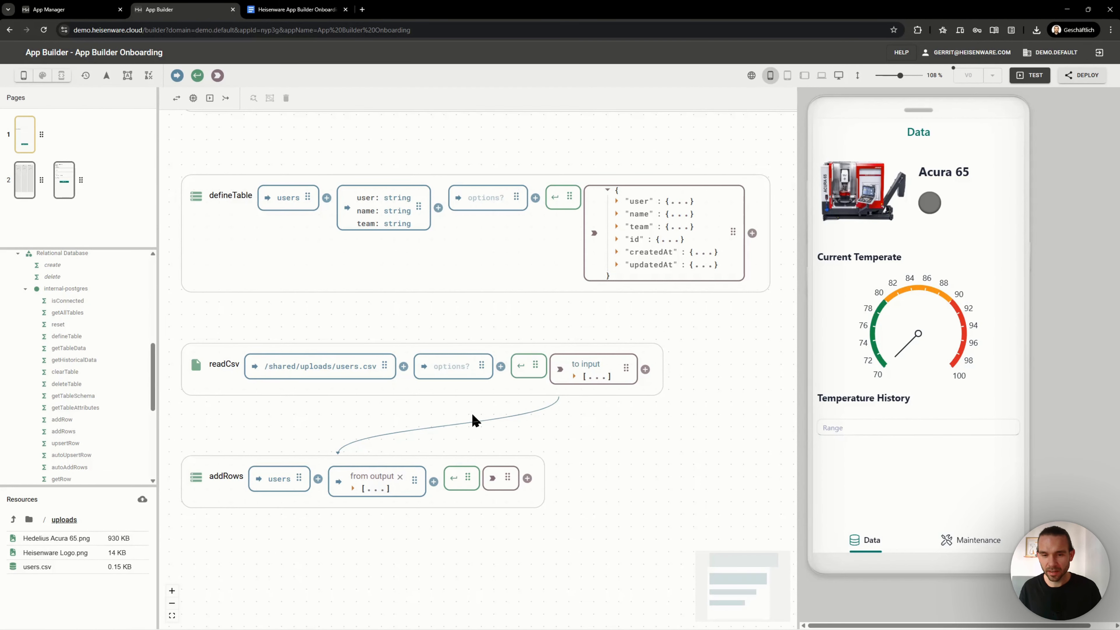
# Check the first linked record in the addRows data input and run addRows to insert the CSV records
pyautogui.click(368, 489)
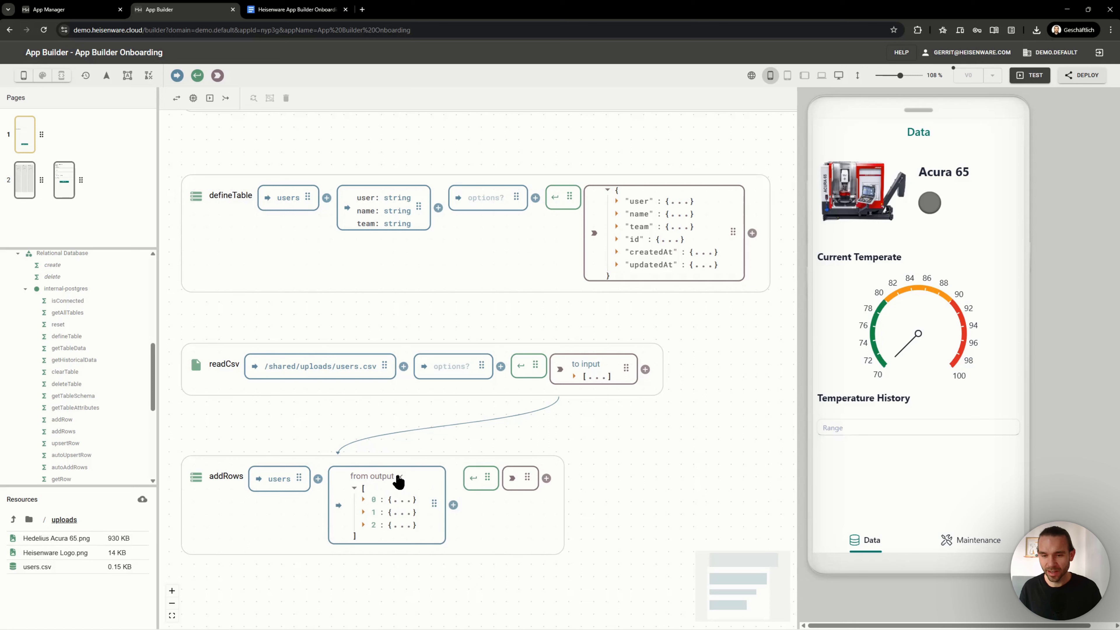
pyautogui.click(402, 501)
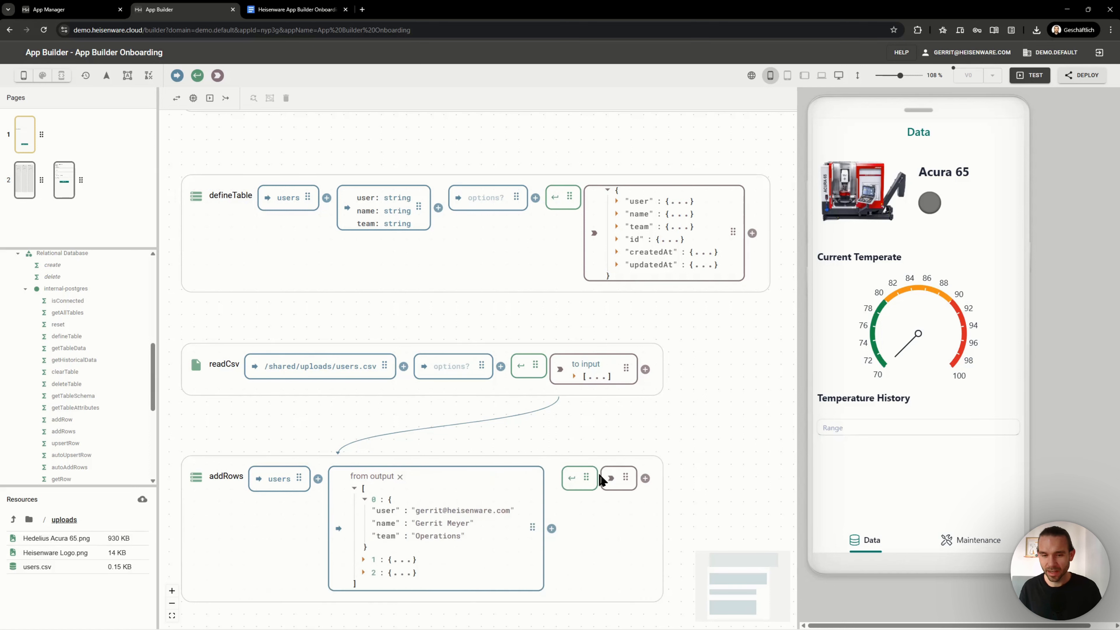
pyautogui.click(572, 480)
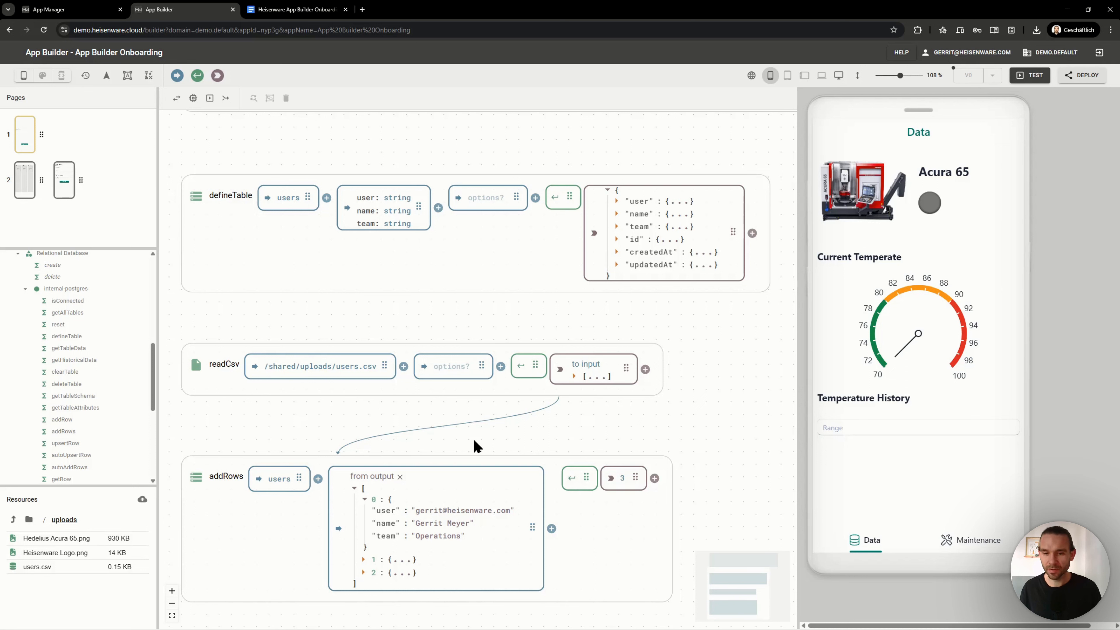
pyautogui.click(364, 500)
pyautogui.click(355, 489)
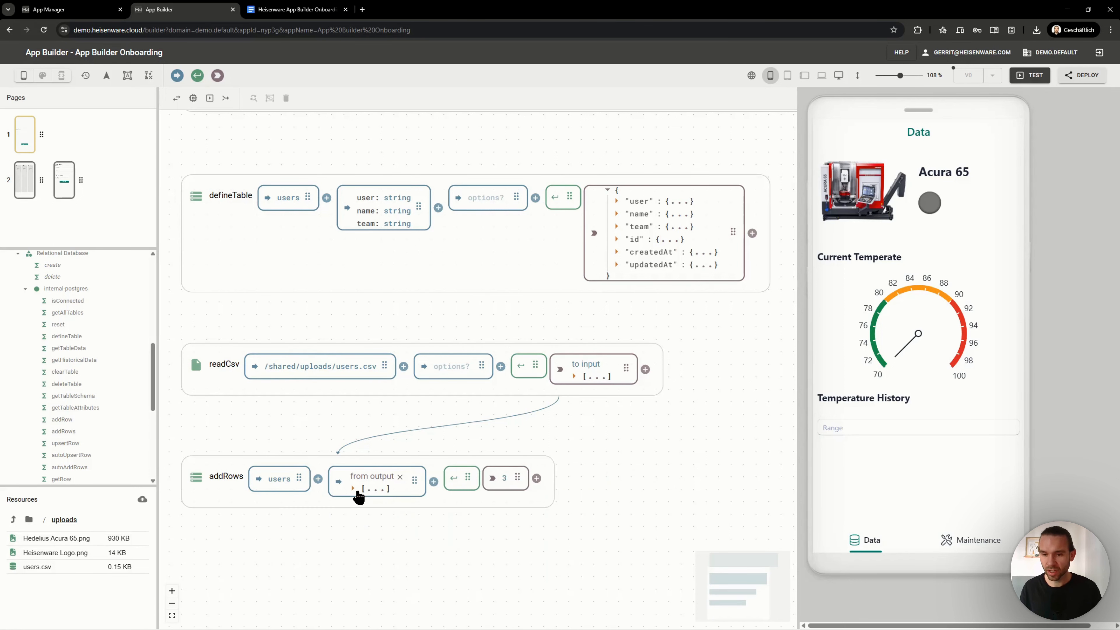
# Group the two defineTable functions, readCsv and addRows into a section named Data model
pyautogui.scroll(-3, 382, 512)
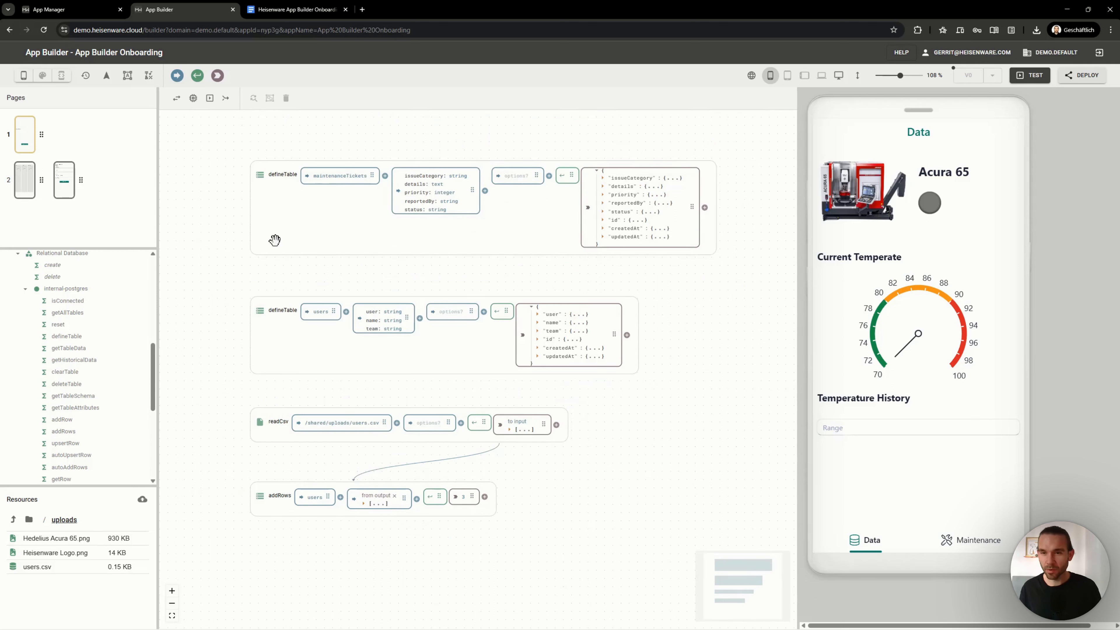
pyautogui.moveTo(203, 127); pyautogui.dragTo(764, 546)
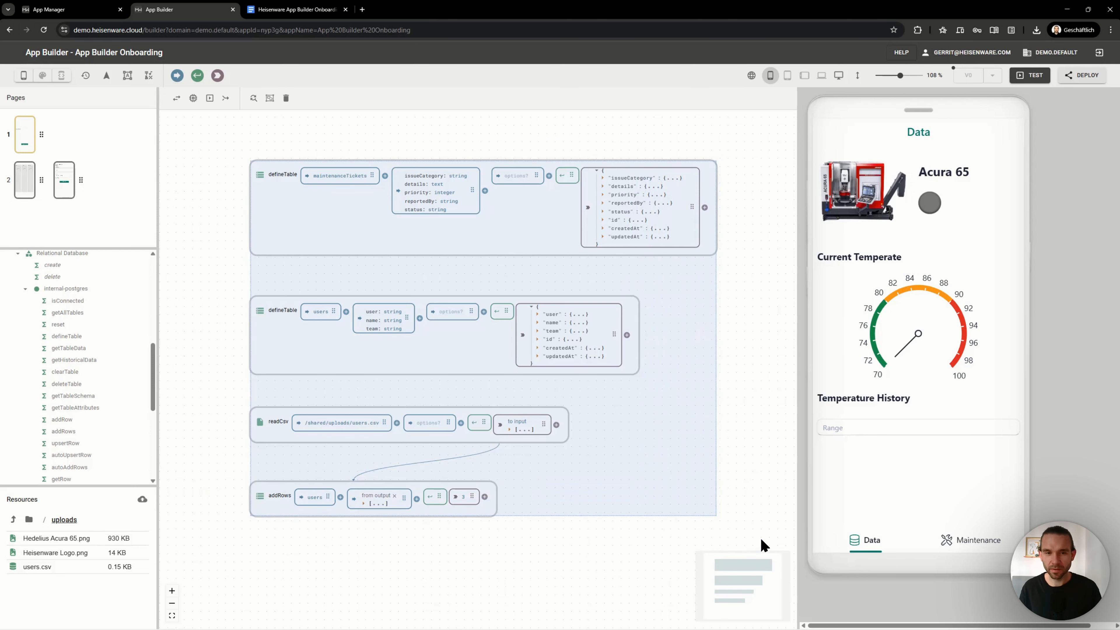
pyautogui.click(270, 98)
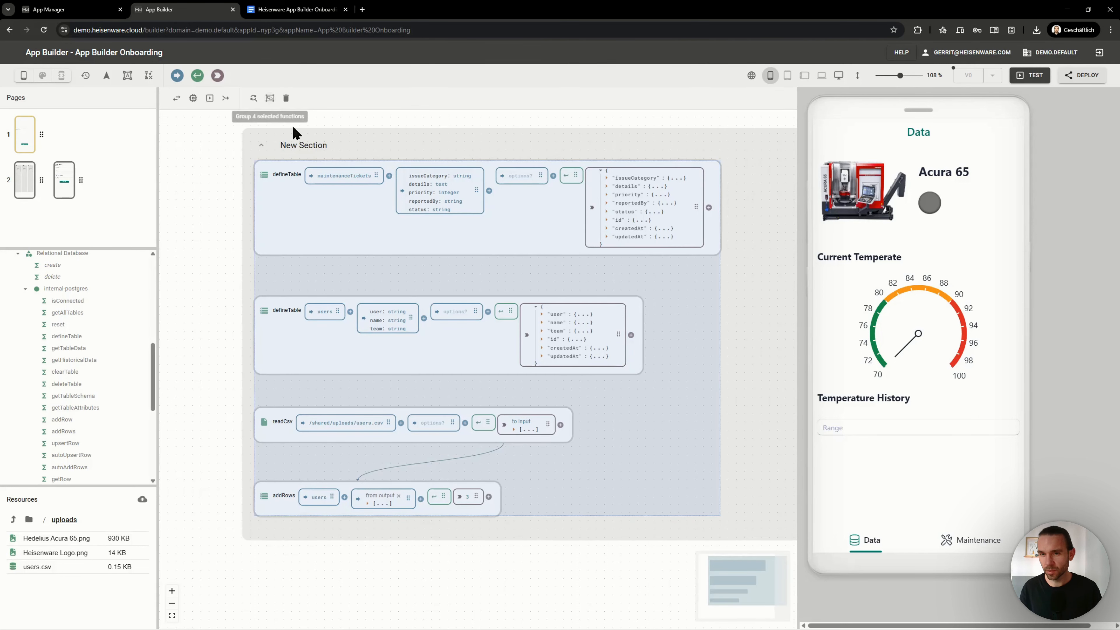
pyautogui.doubleClick(302, 144)
pyautogui.write('Data model')
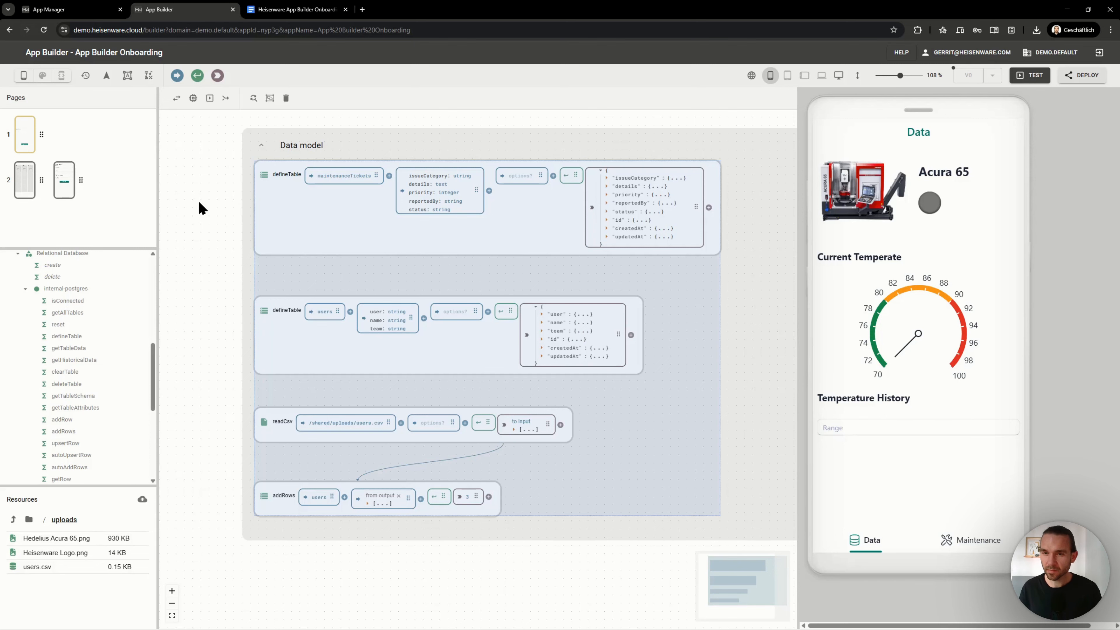
pyautogui.click(189, 211)
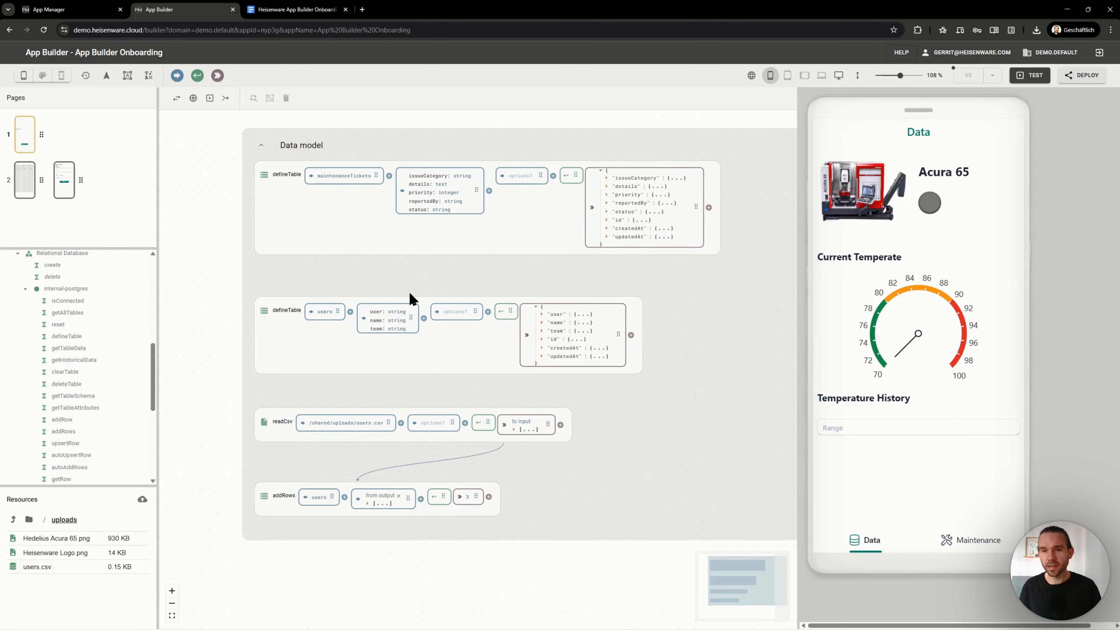
pyautogui.scroll(1, 410, 296)
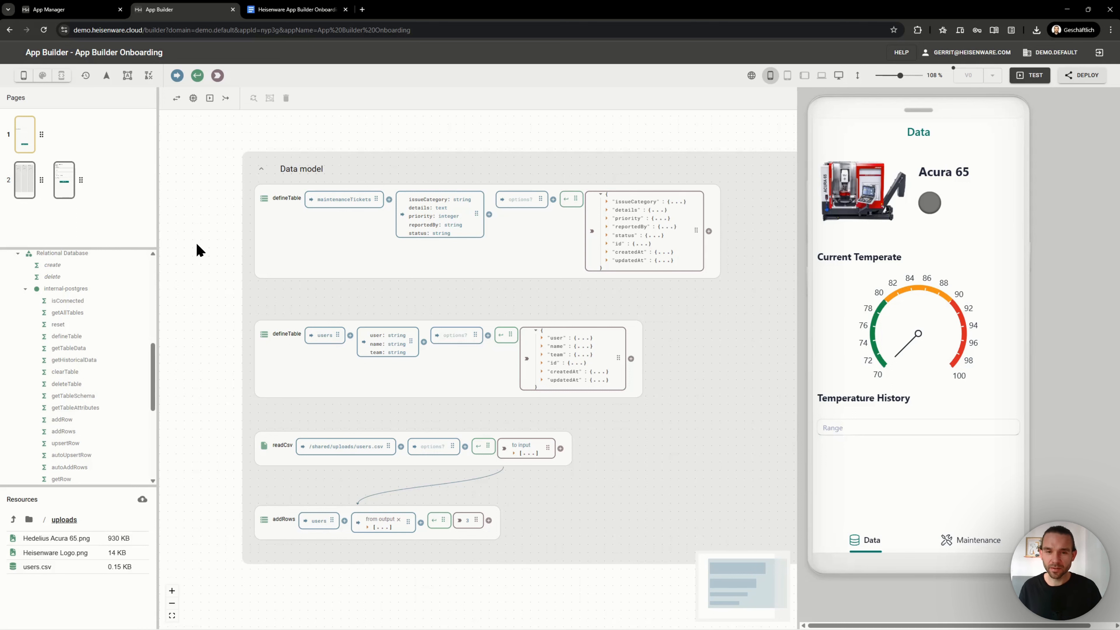
# Collapse the Data model section on the canvas
pyautogui.scroll(-3, 201, 232)
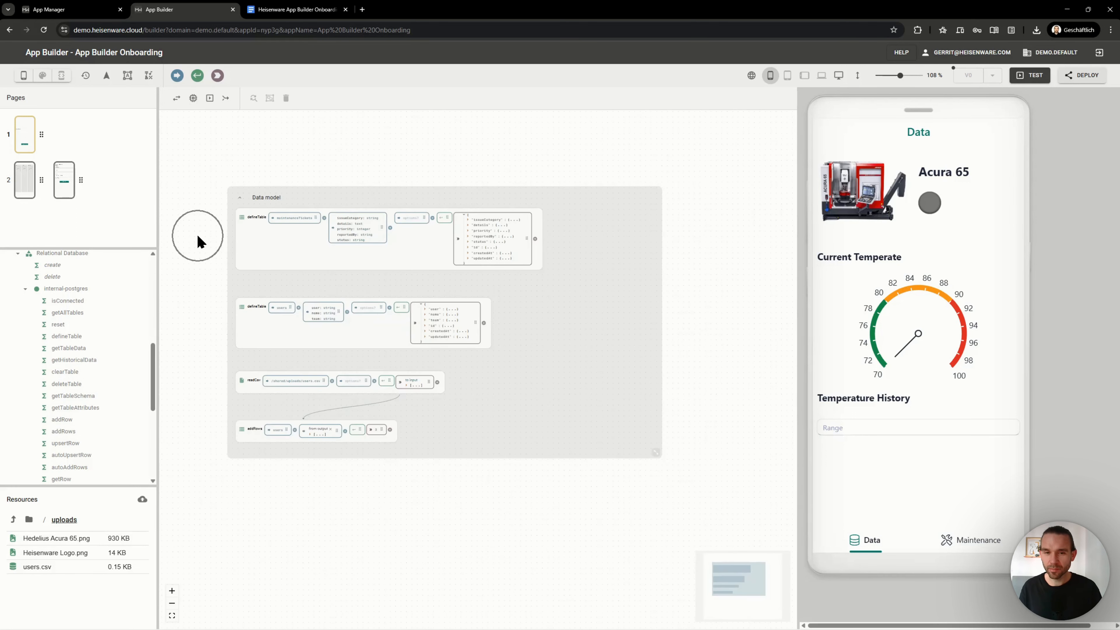
pyautogui.click(240, 198)
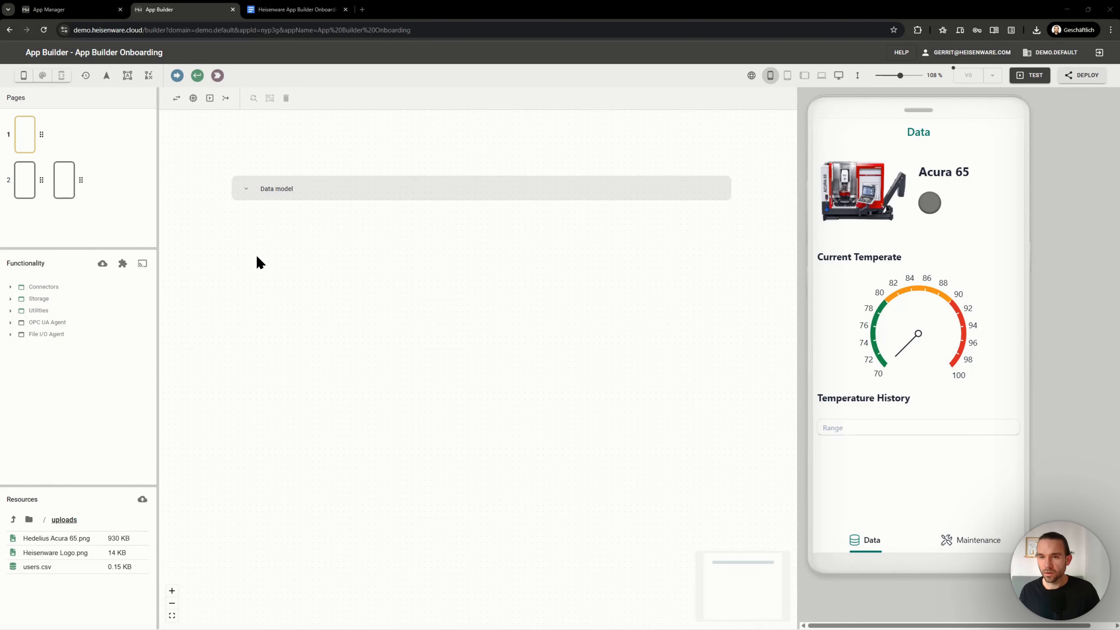
# Switch to the Google Docs onboarding outline, collapse Define relational data model and expand Integrate data source
pyautogui.click(284, 13)
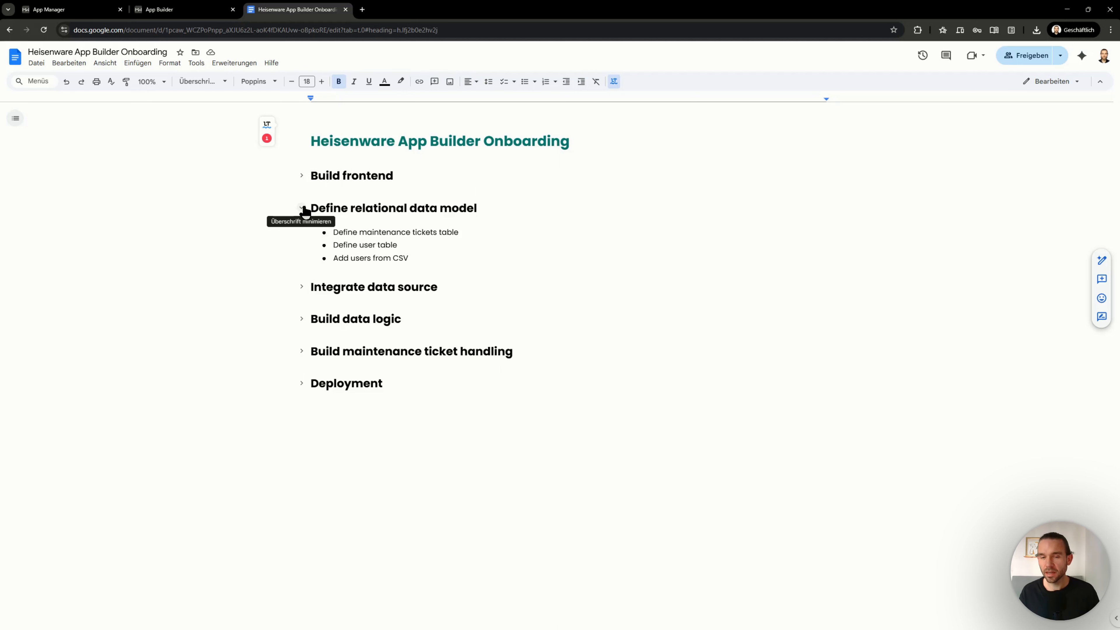
pyautogui.click(303, 208)
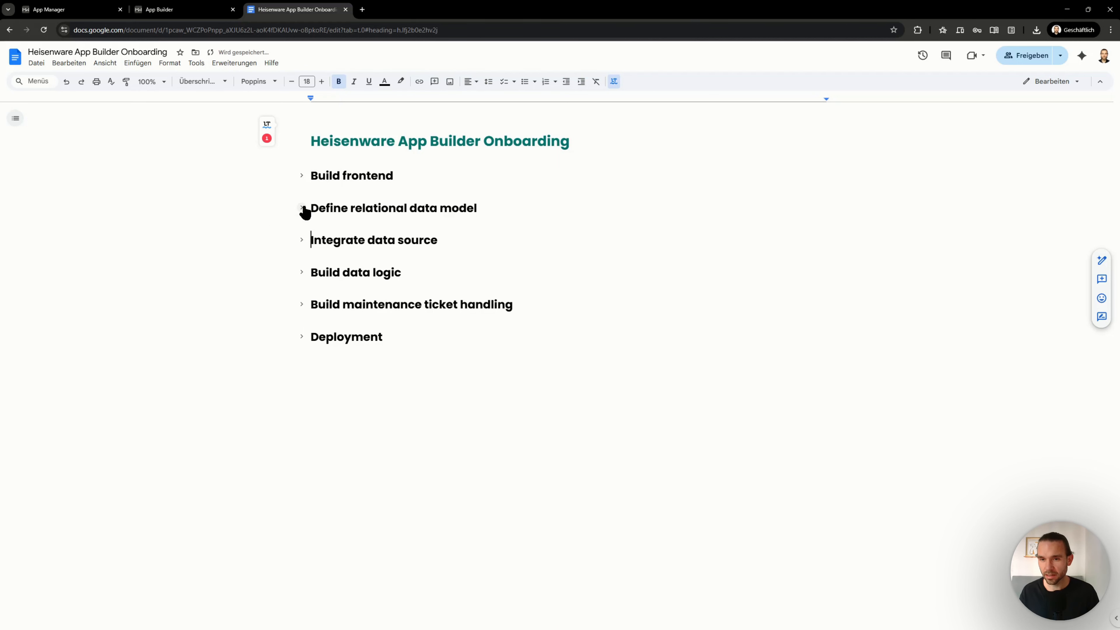
pyautogui.click(300, 241)
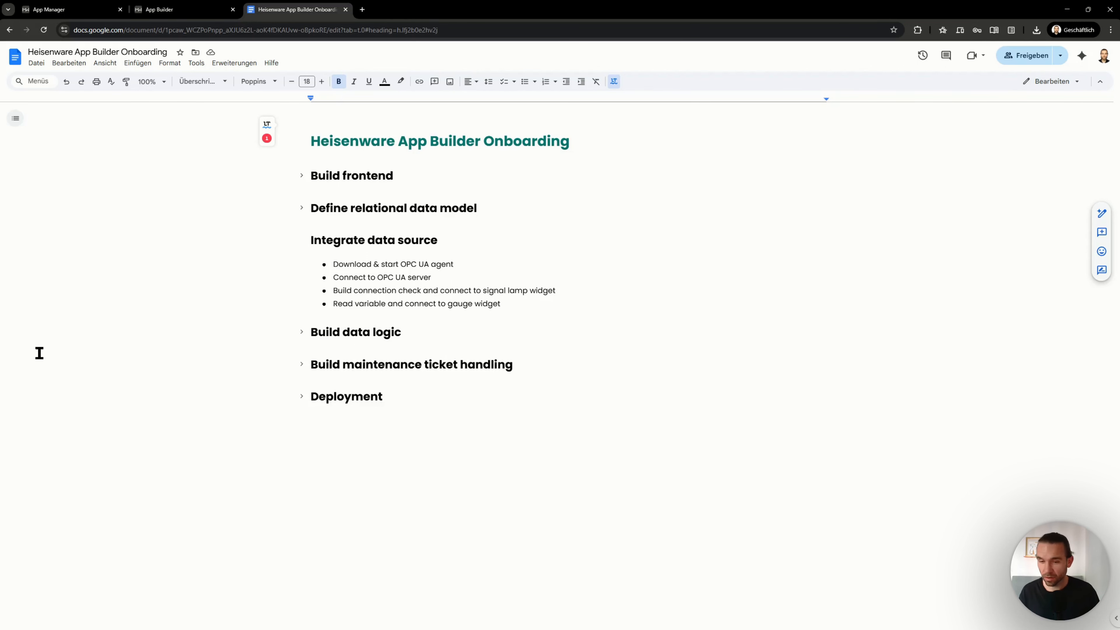
# Switch to the Demo folder in File Explorer and launch the Prosys OPC UA Simulation Server, moving its window clear
pyautogui.hotkey('alt', 'Tab')
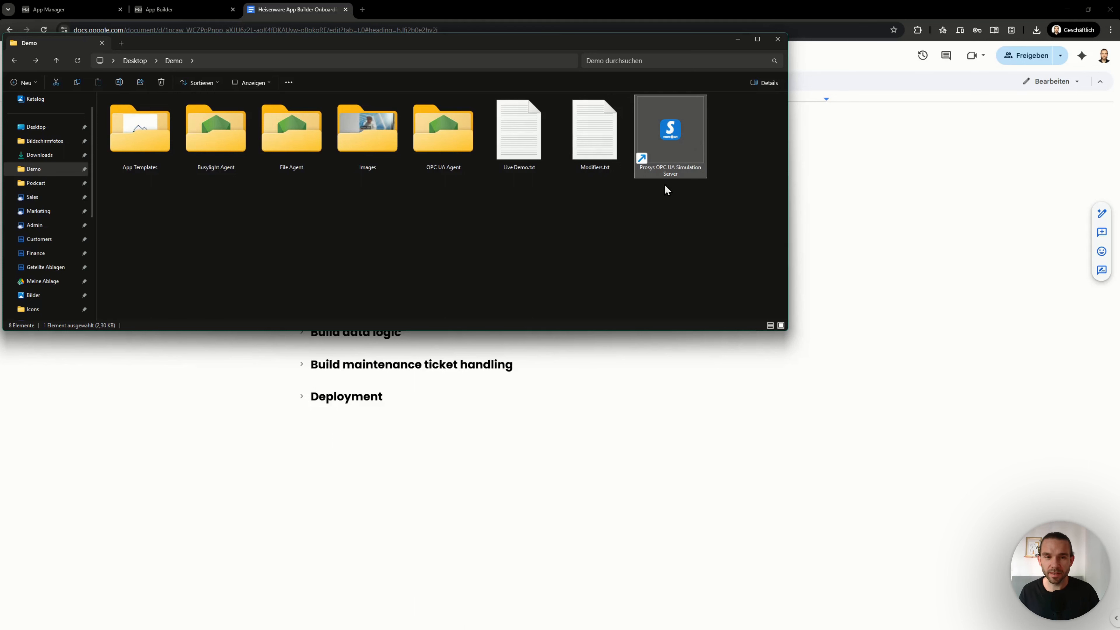
pyautogui.doubleClick(669, 159)
pyautogui.moveTo(550, 39); pyautogui.dragTo(0, 148)
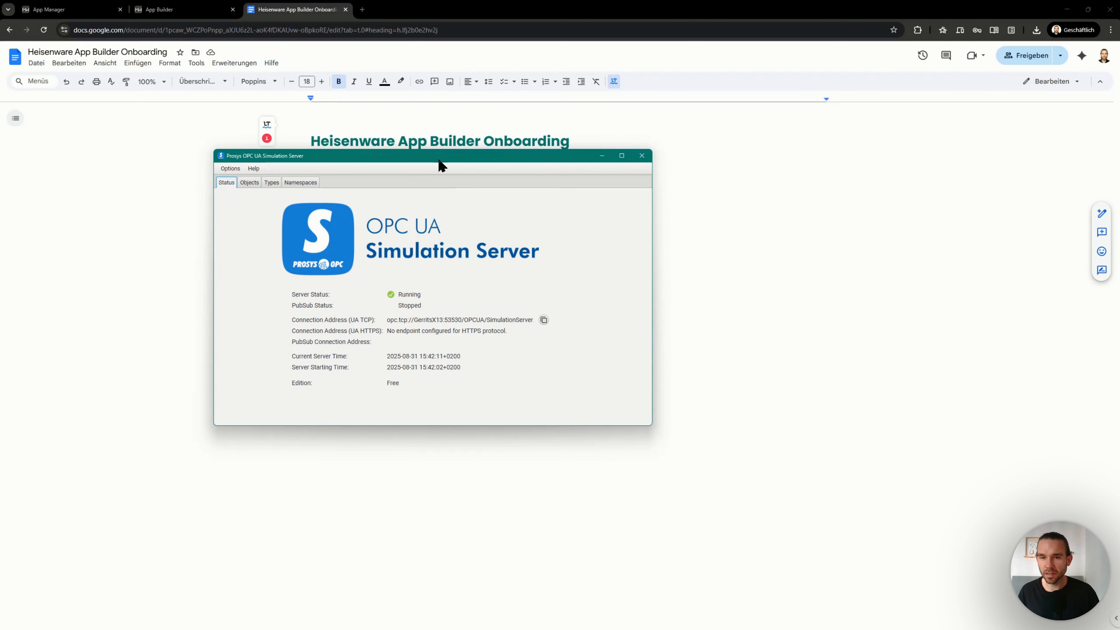
pyautogui.moveTo(439, 162); pyautogui.dragTo(491, 158)
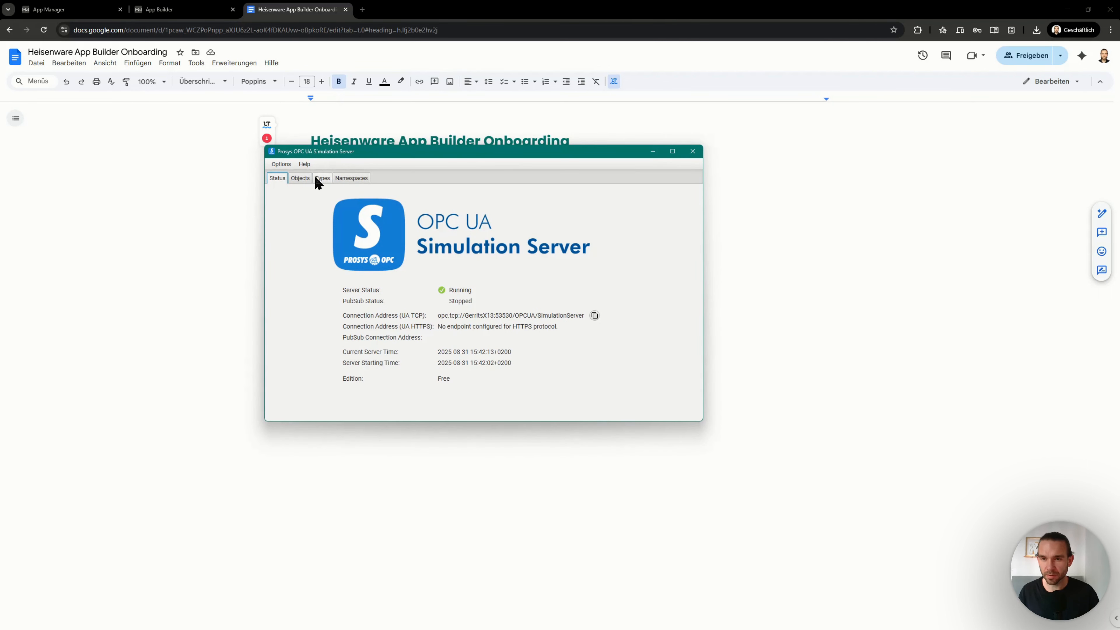
# Examine the simulated variables in the Simulation folder among the simulation server's objects
pyautogui.click(301, 178)
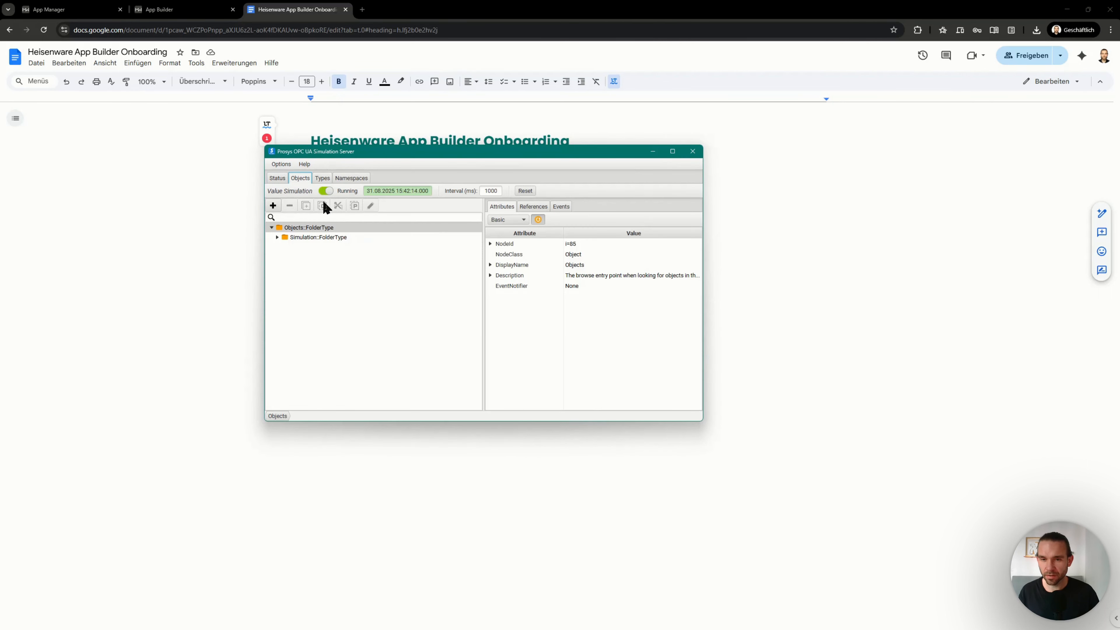
pyautogui.click(273, 240)
pyautogui.click(277, 238)
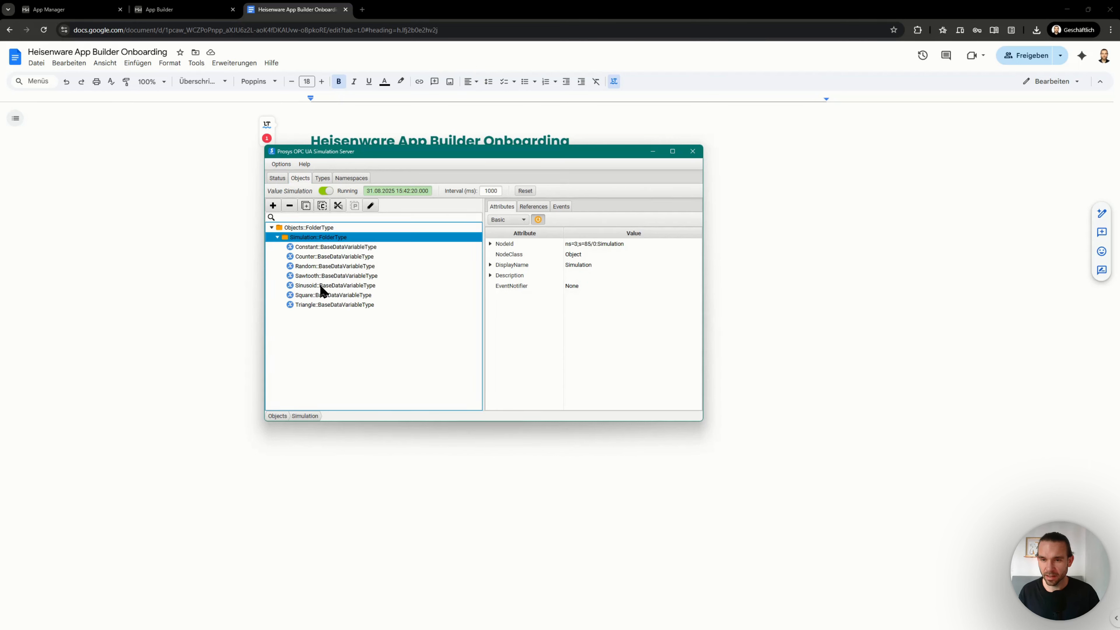
pyautogui.click(322, 266)
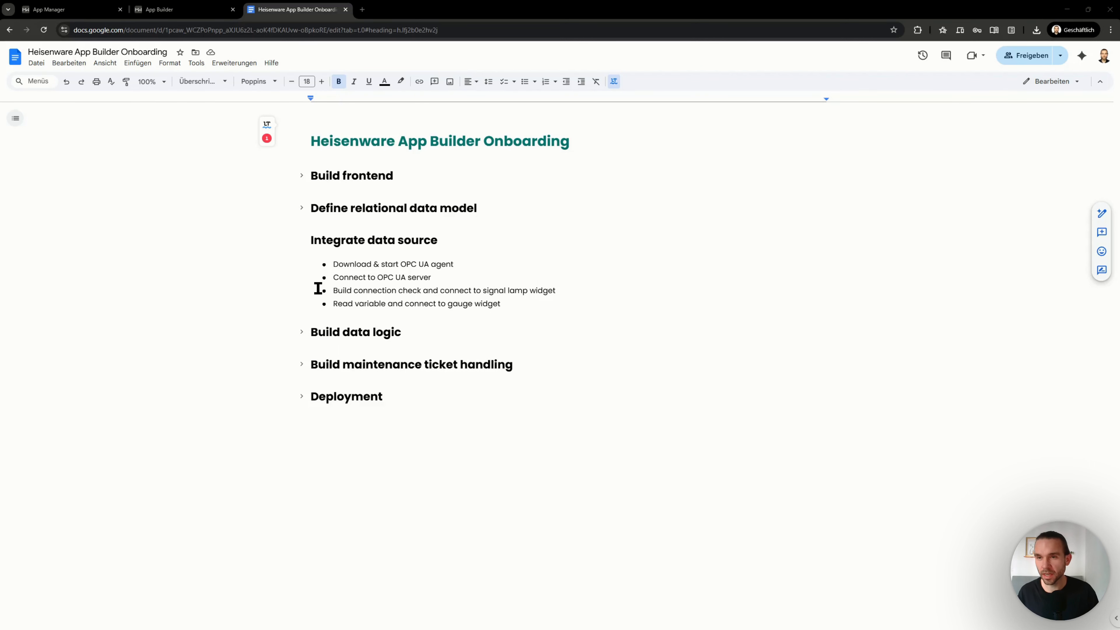
# Return to the App Builder and download an app-specific edge connector containing the OPC UA Client for Windows
pyautogui.click(177, 8)
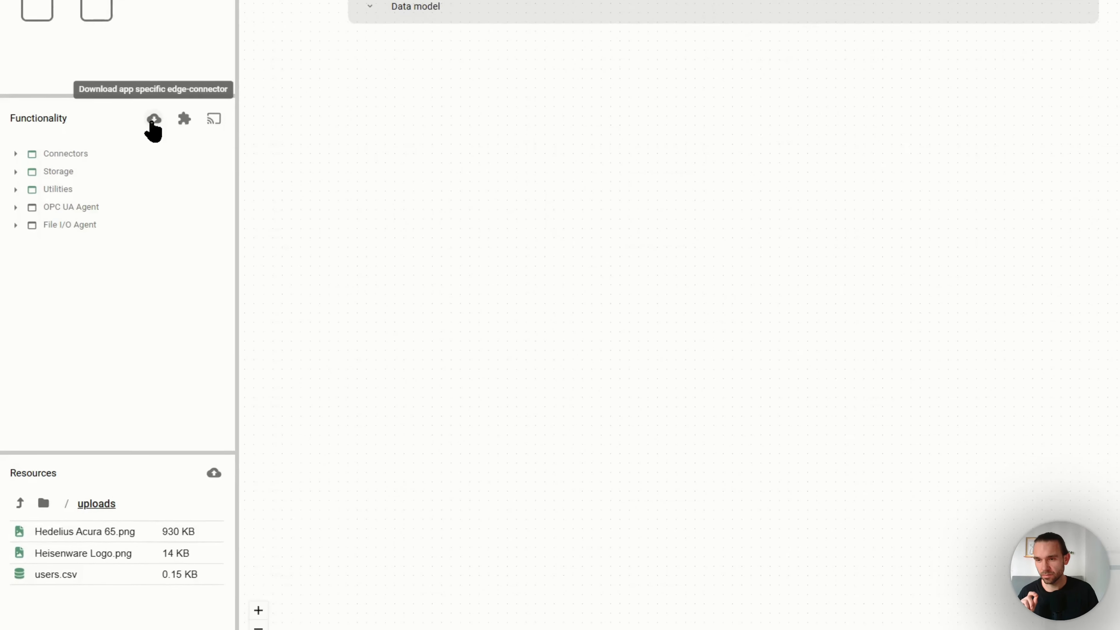
pyautogui.click(102, 264)
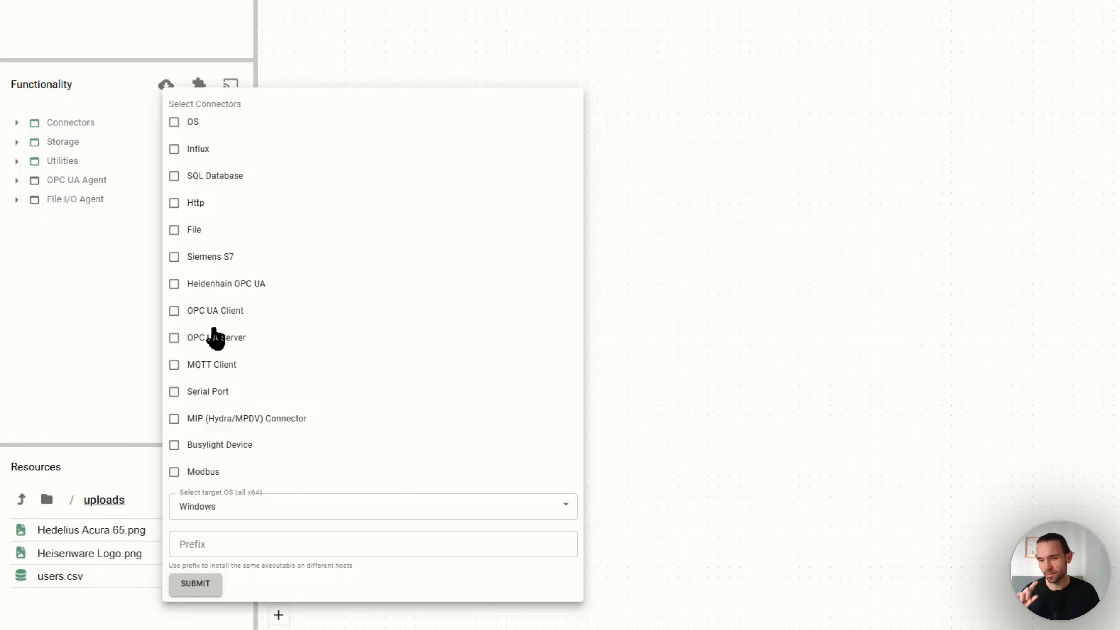
pyautogui.click(205, 311)
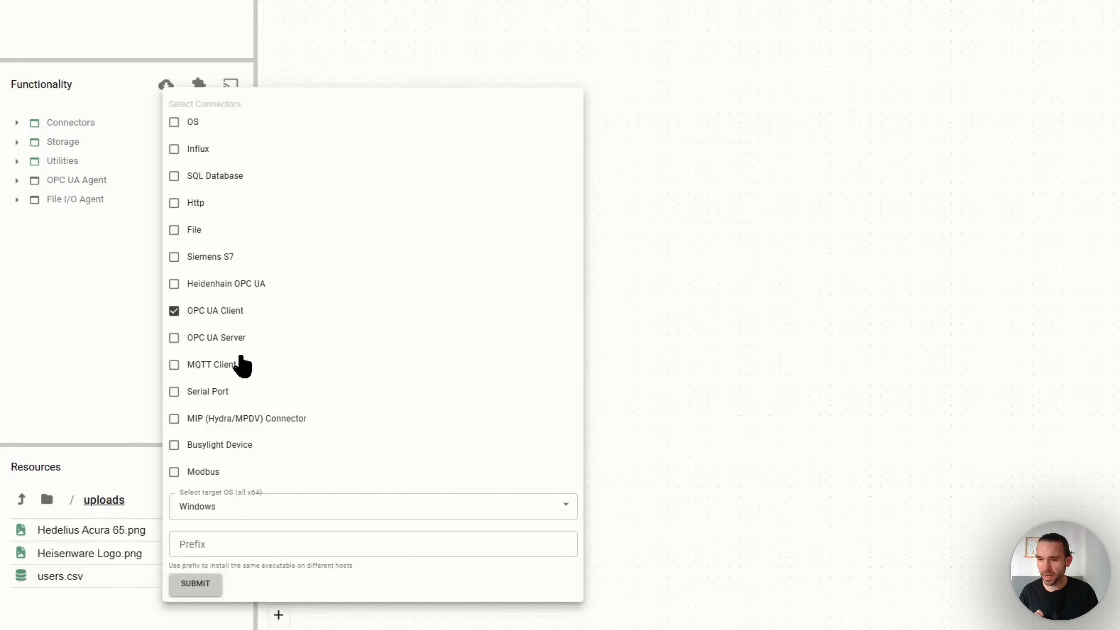
pyautogui.click(234, 508)
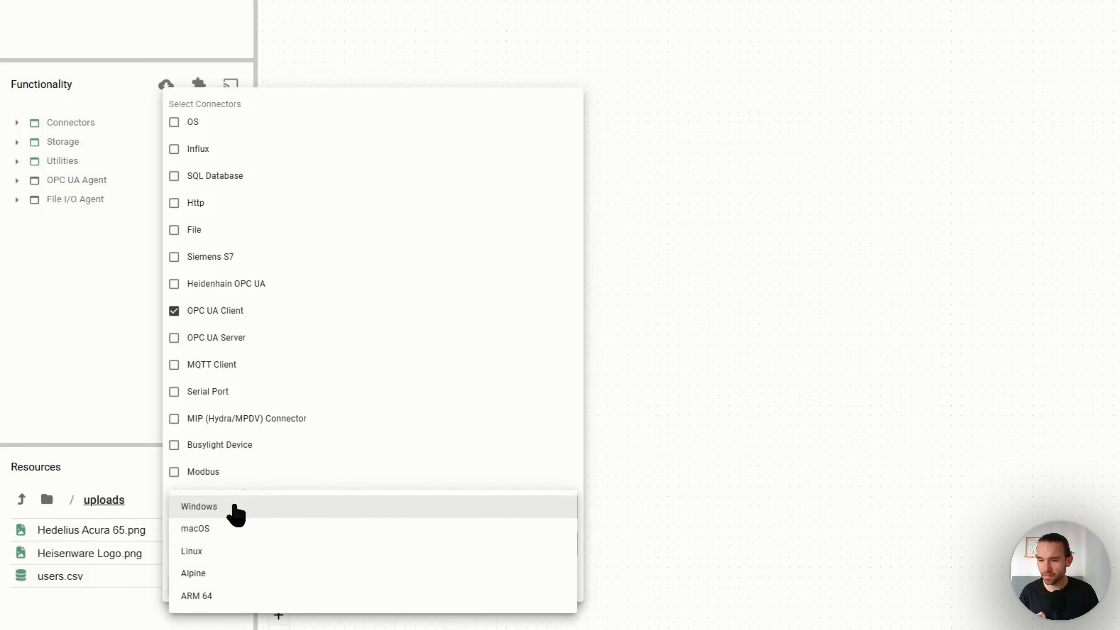
pyautogui.click(234, 507)
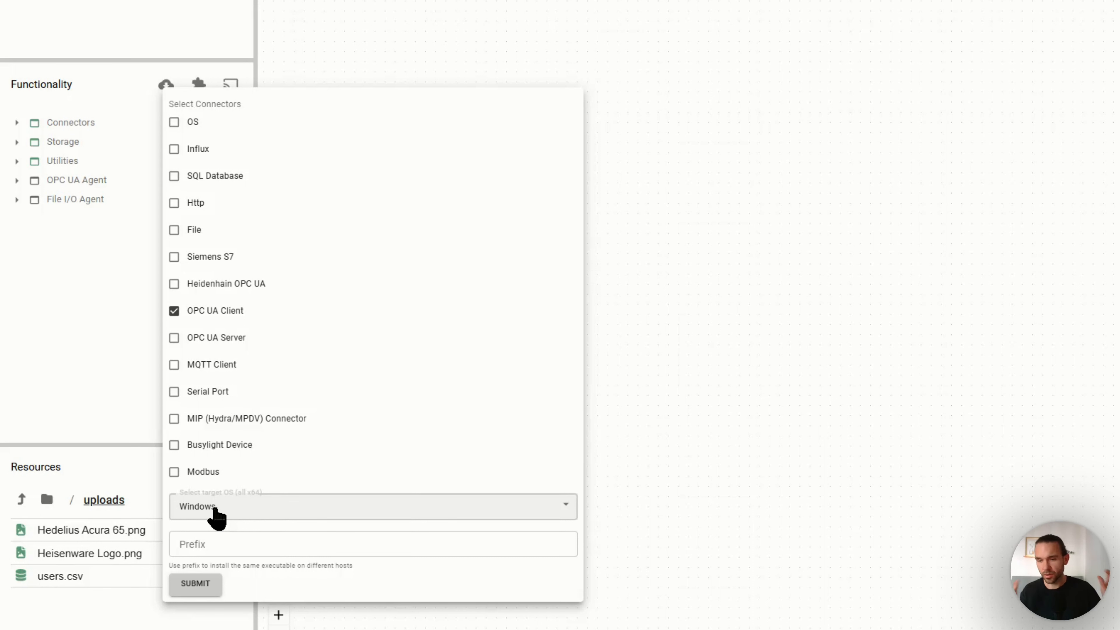
pyautogui.click(195, 589)
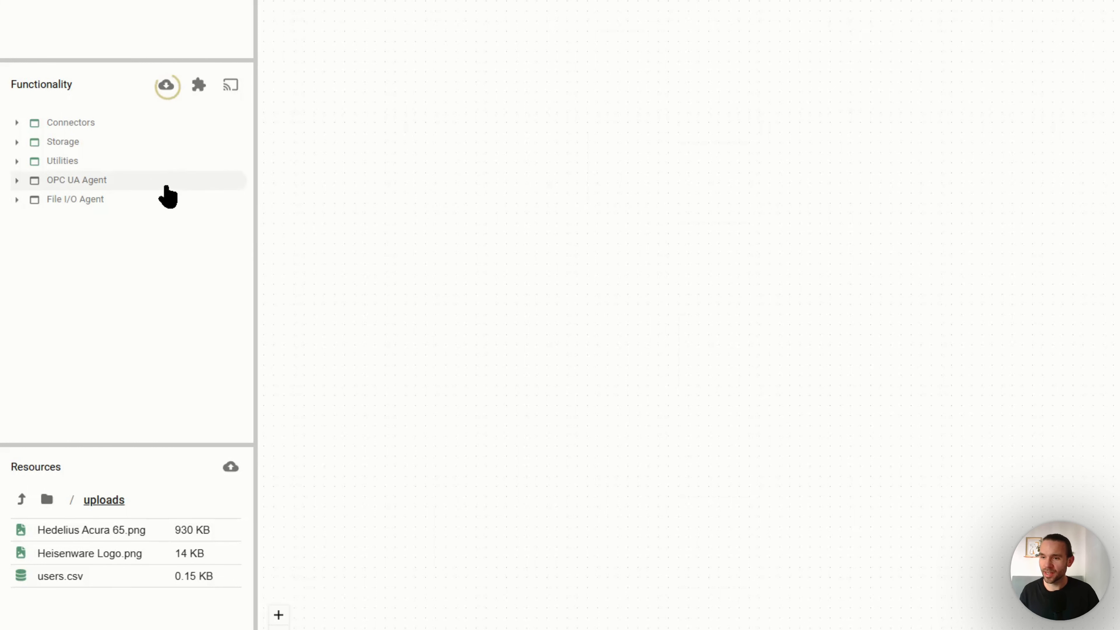
# Check the host and agent identifier of the OPC UA Agent in its context options, leaving them unchanged
pyautogui.rightClick(77, 182)
pyautogui.click(70, 184)
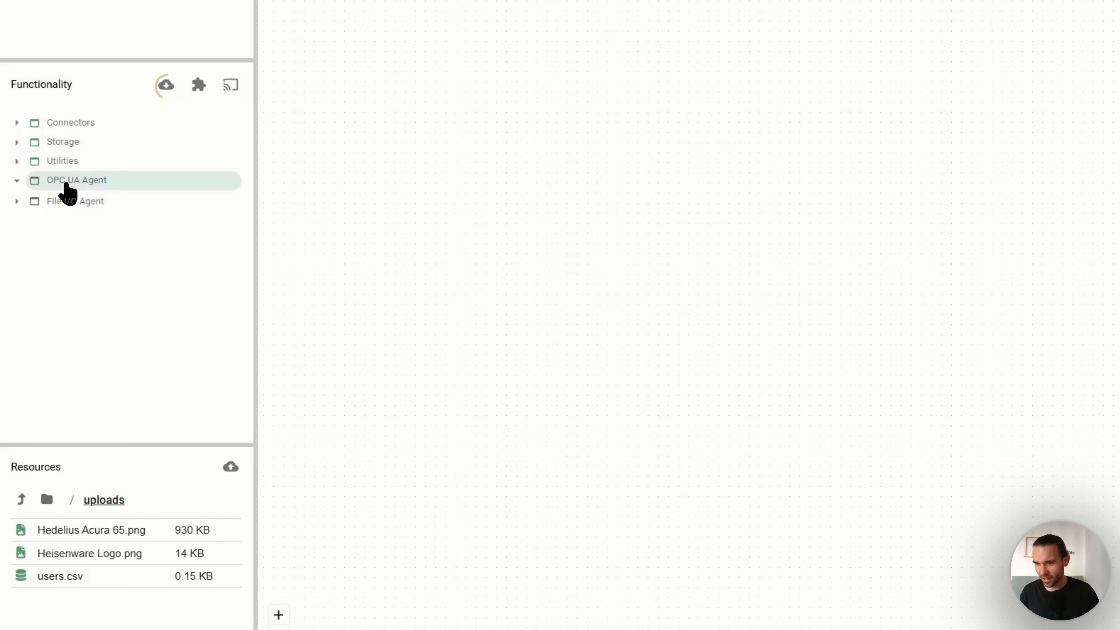
pyautogui.click(96, 183)
pyautogui.rightClick(95, 181)
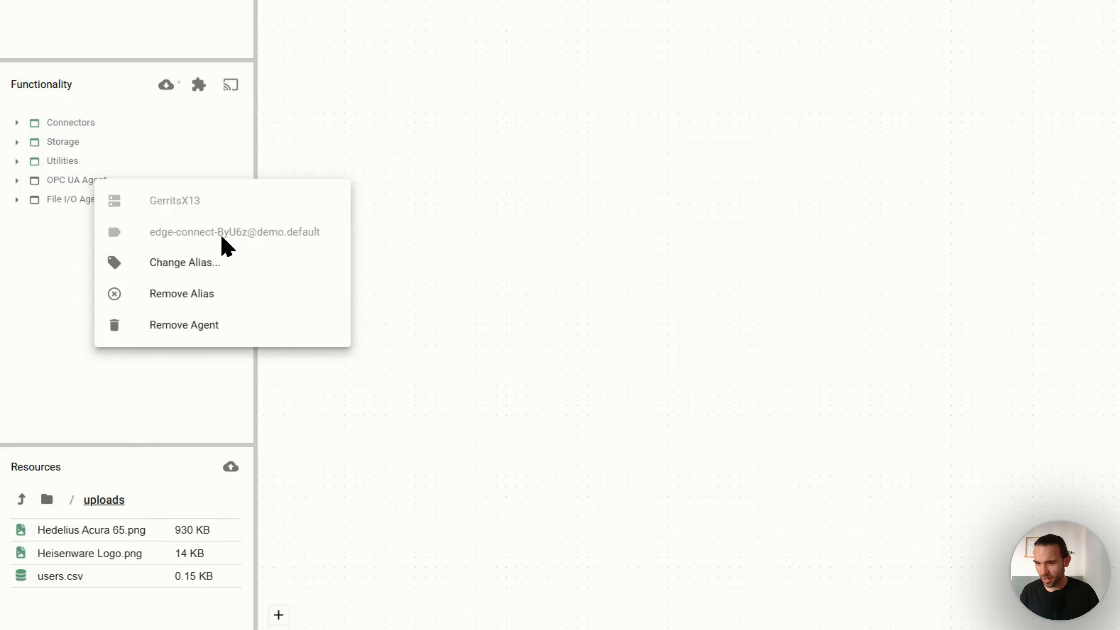
pyautogui.click(67, 251)
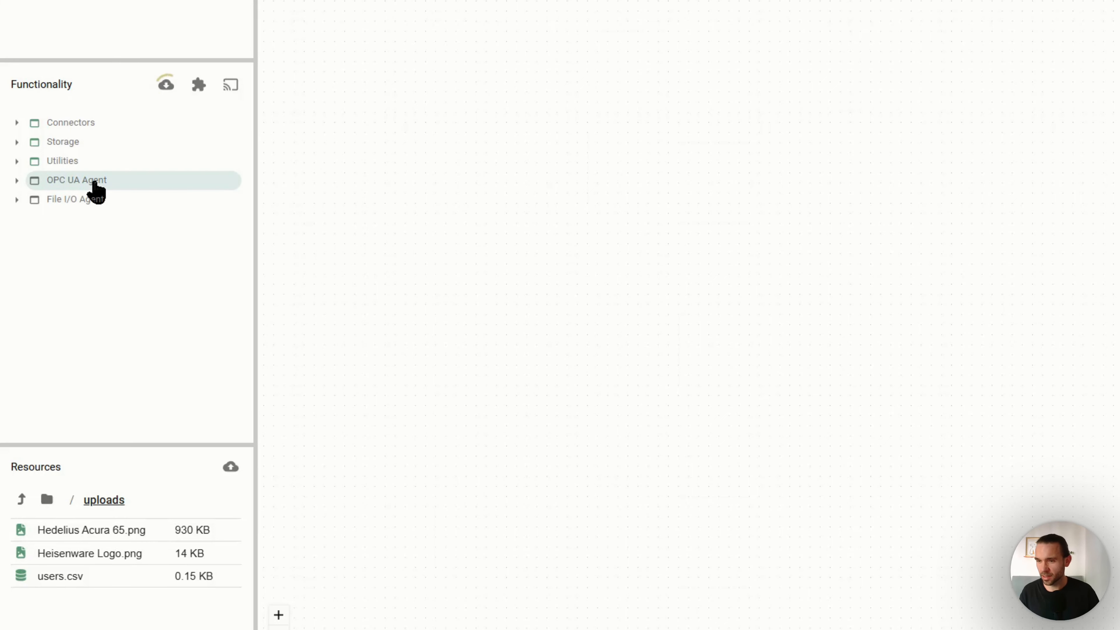
# Switch to File Explorer and run edge-connect-ByU6z-demo-default.exe from the OPC UA Agent folder inside Demo
pyautogui.moveTo(1, 94); pyautogui.dragTo(324, 170)
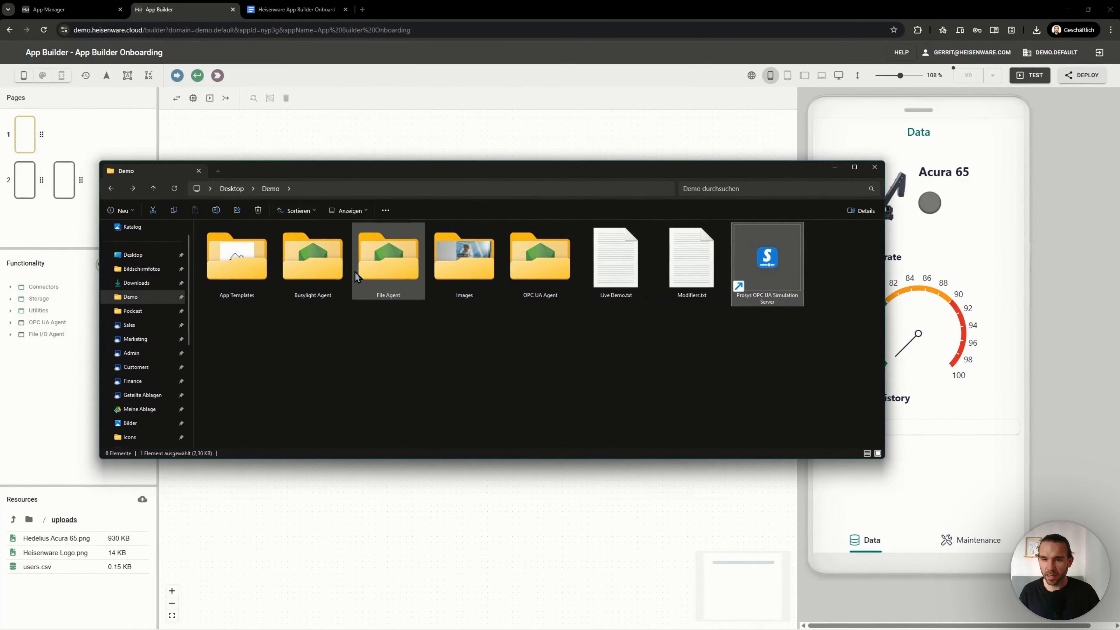
pyautogui.doubleClick(555, 261)
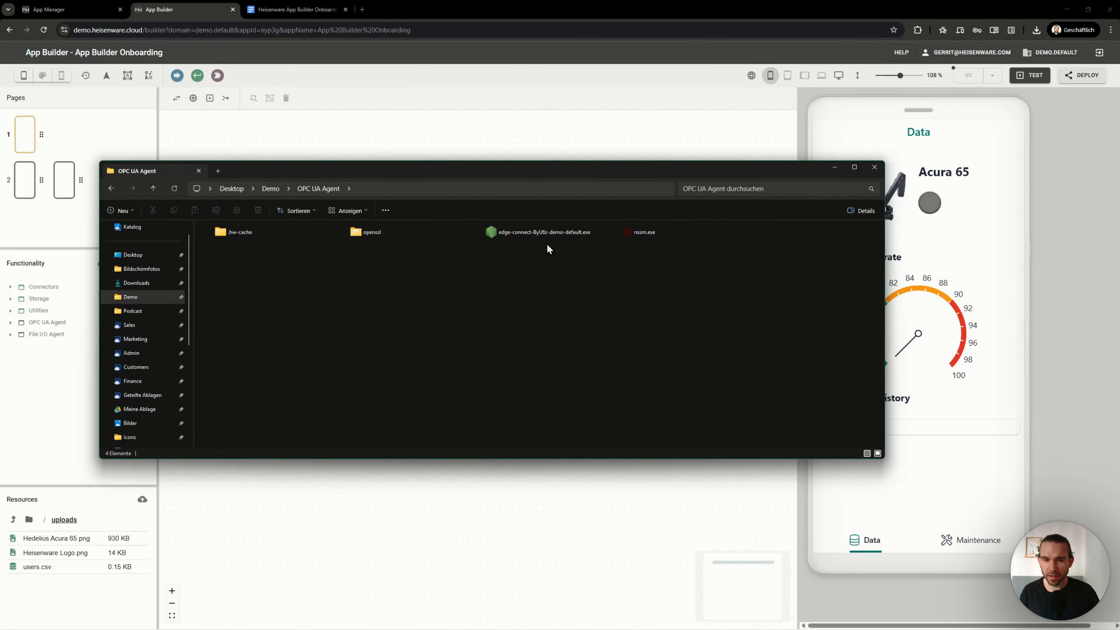
pyautogui.click(547, 234)
pyautogui.scroll(3, 580, 287)
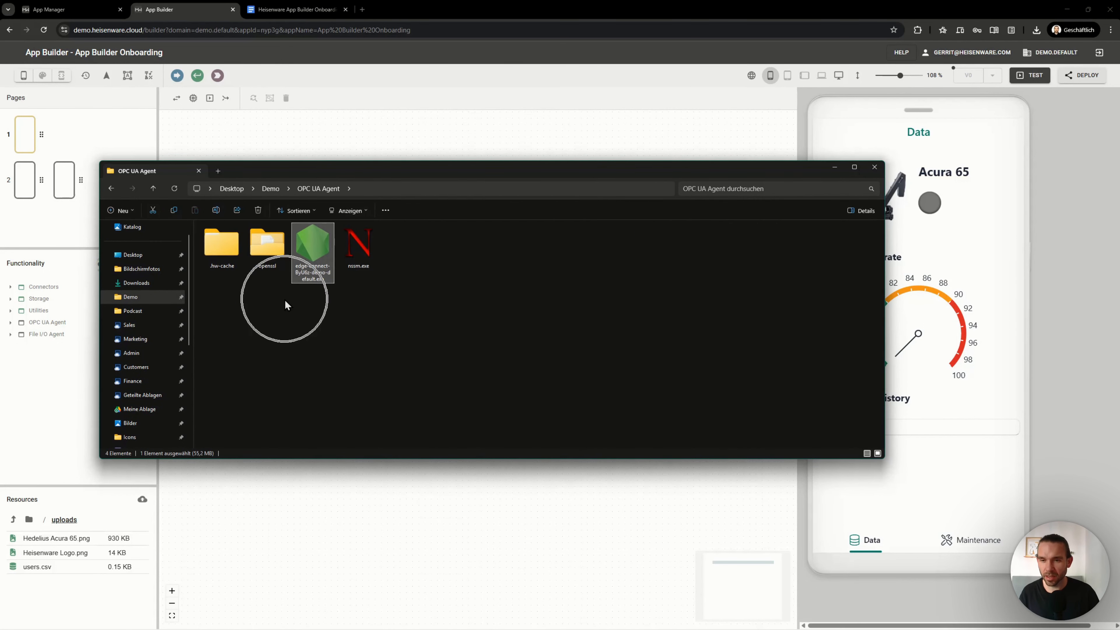
pyautogui.doubleClick(305, 269)
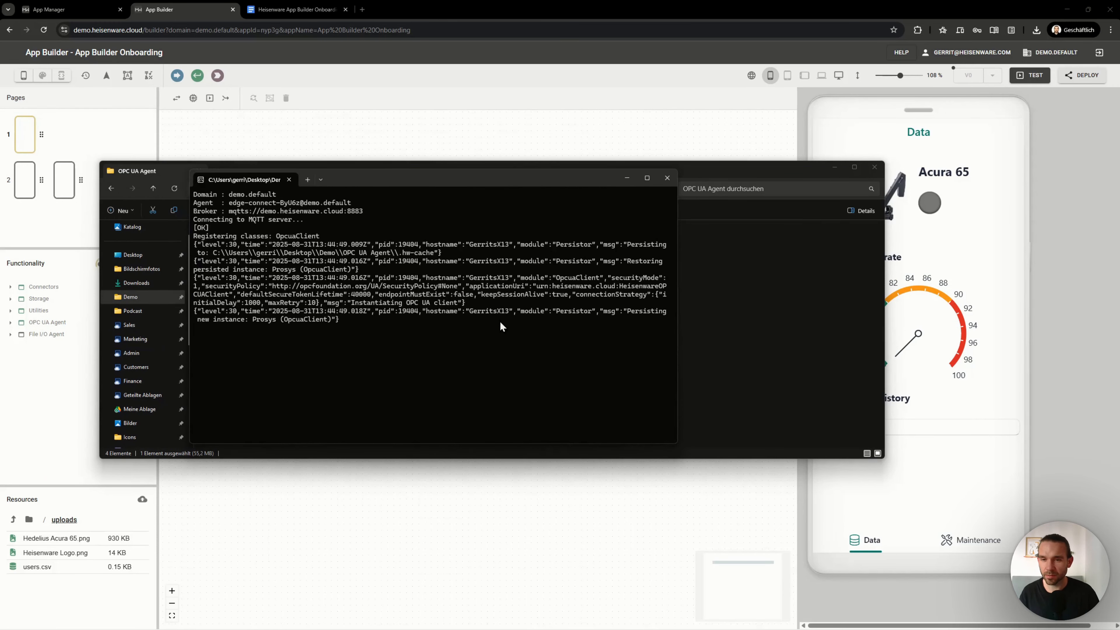
# Enlarge the agent console's text and highlight the MQTT broker address and its port
pyautogui.keyDown('ctrl'); pyautogui.scroll(4, 306, 314); pyautogui.keyUp('ctrl')
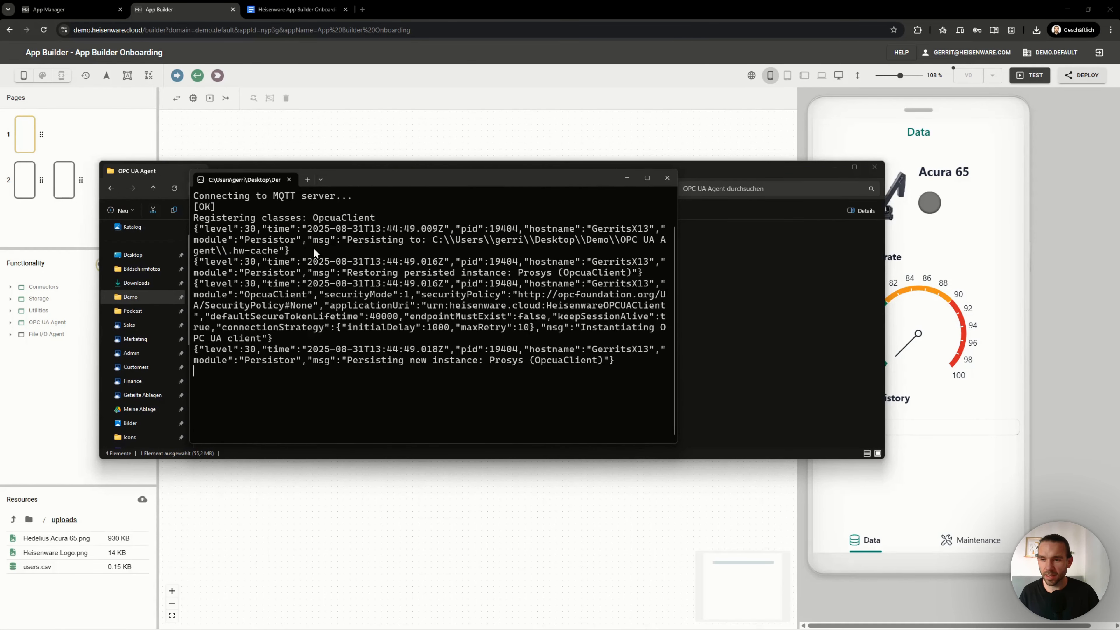
pyautogui.moveTo(241, 218); pyautogui.dragTo(448, 226)
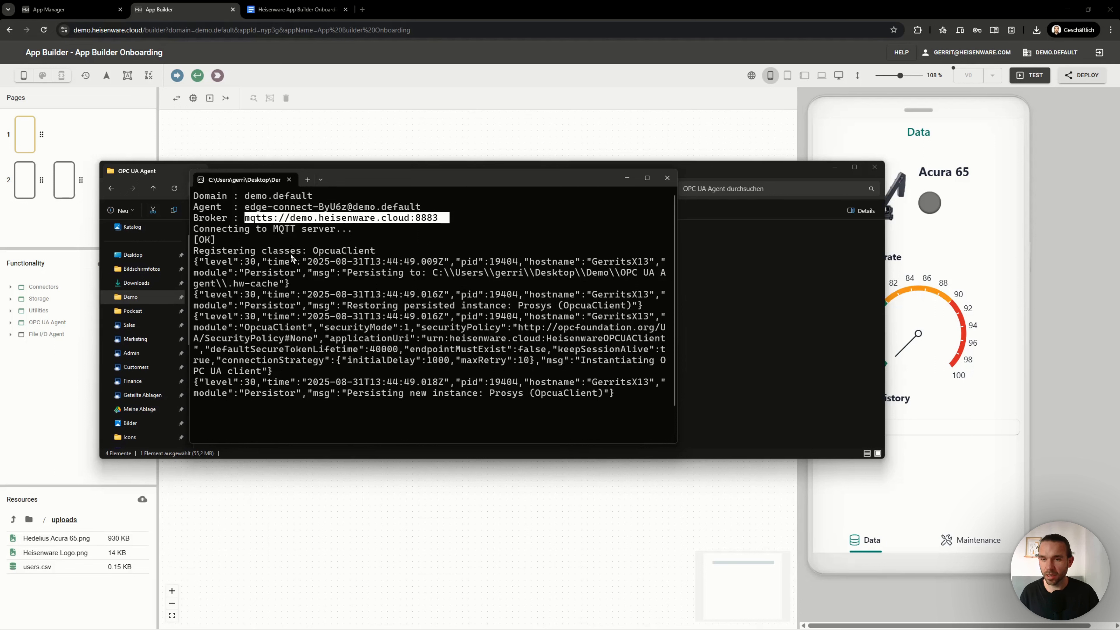
pyautogui.hotkey('ctrl', 'c')
pyautogui.doubleClick(424, 217)
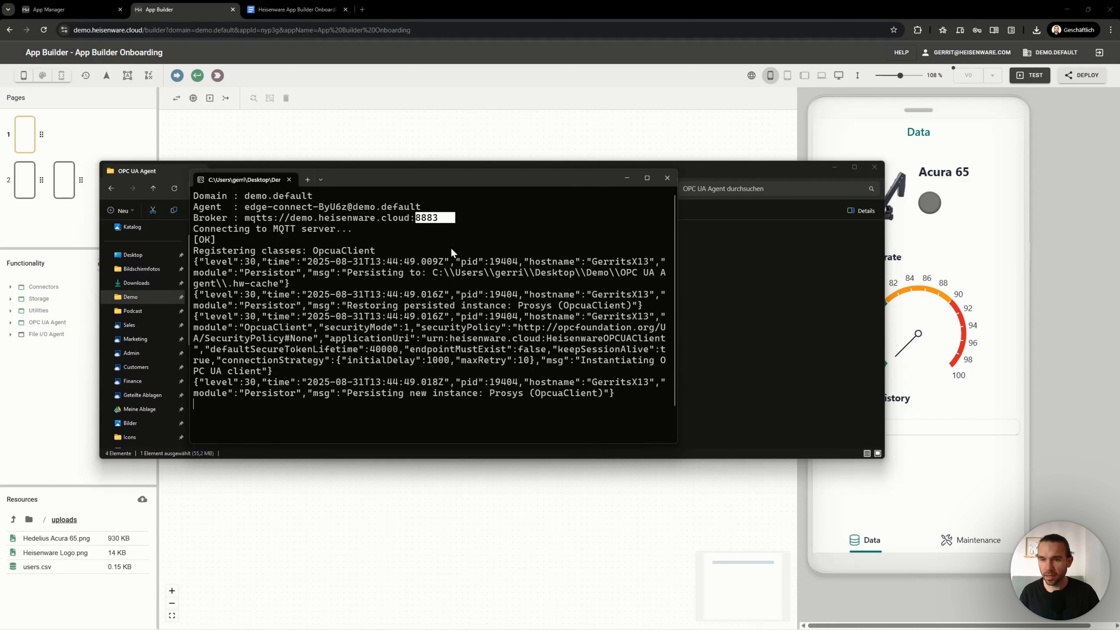
pyautogui.hotkey('ctrl', 'c')
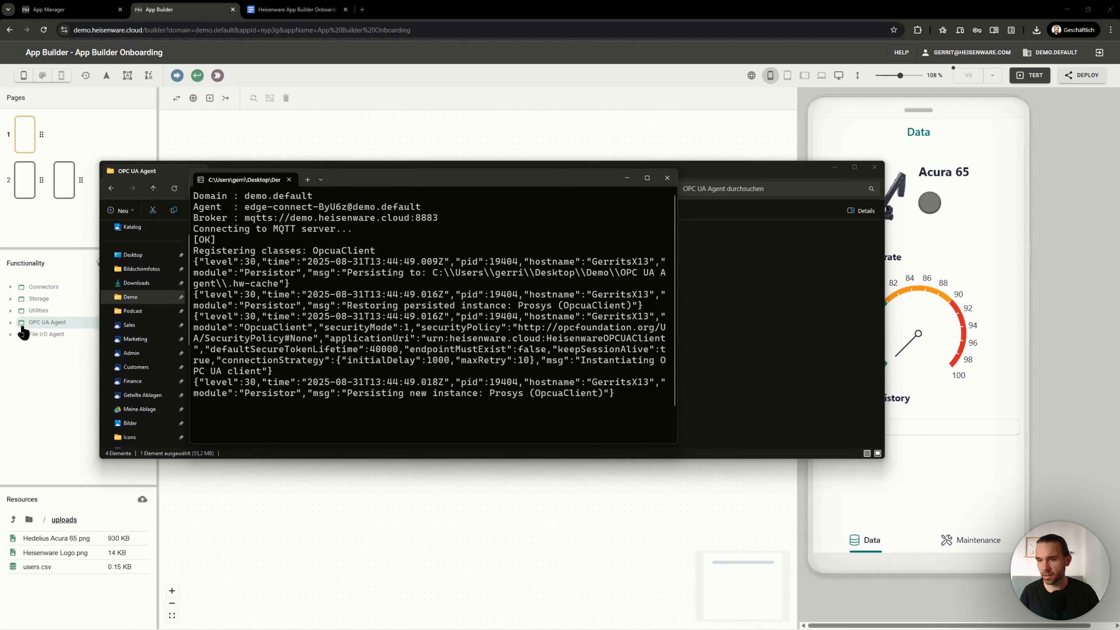
# Close the running agent console and restart the OPC UA agent from its executable
pyautogui.click(667, 177)
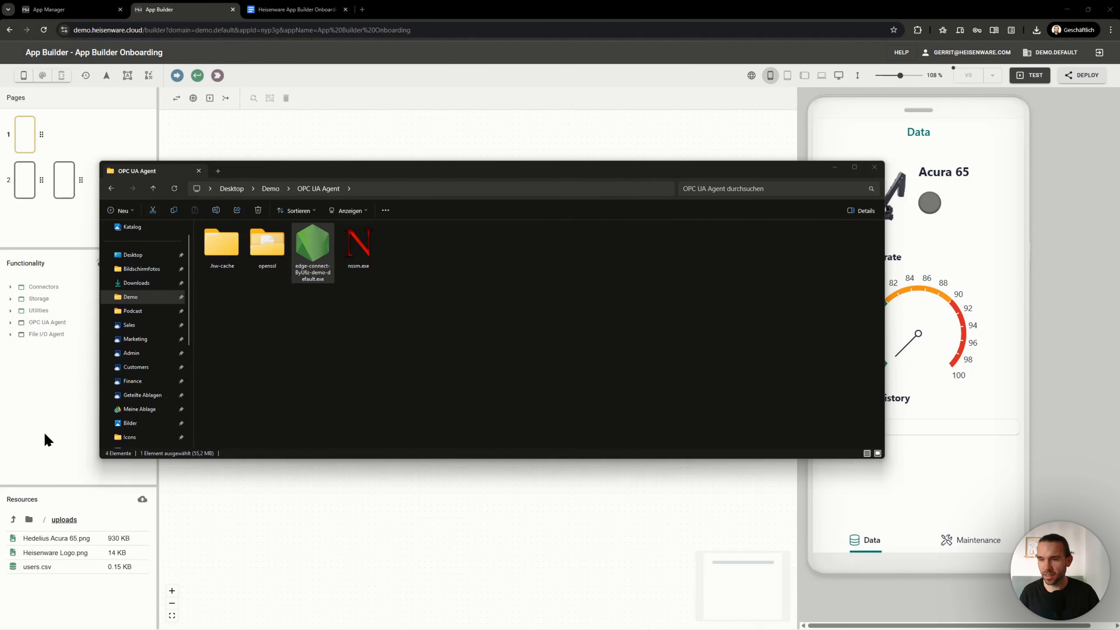
pyautogui.click(318, 281)
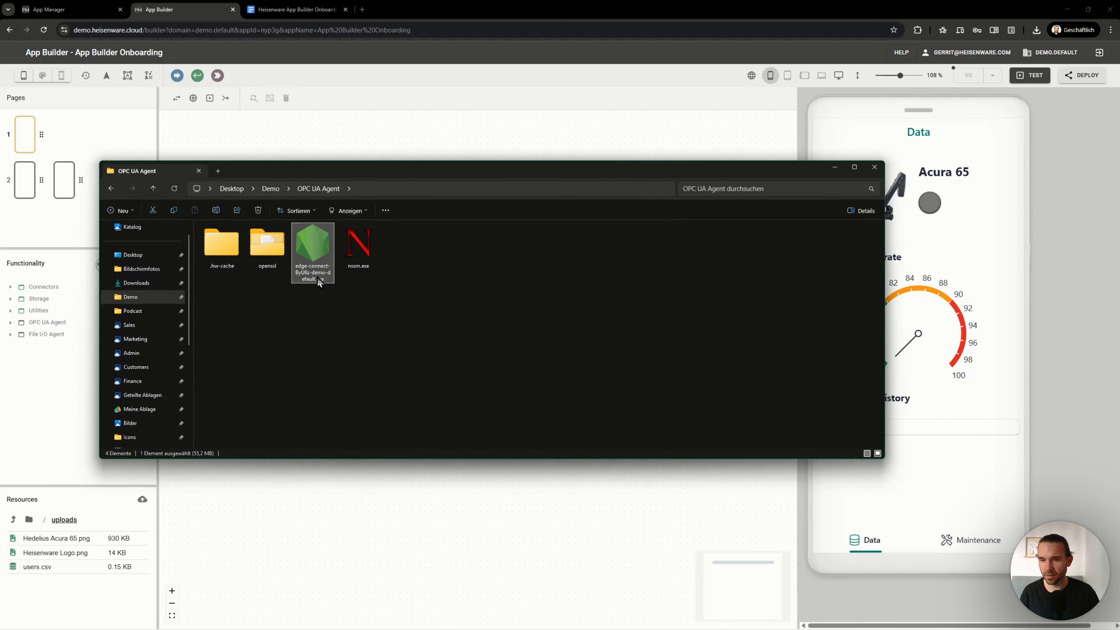
pyautogui.doubleClick(319, 282)
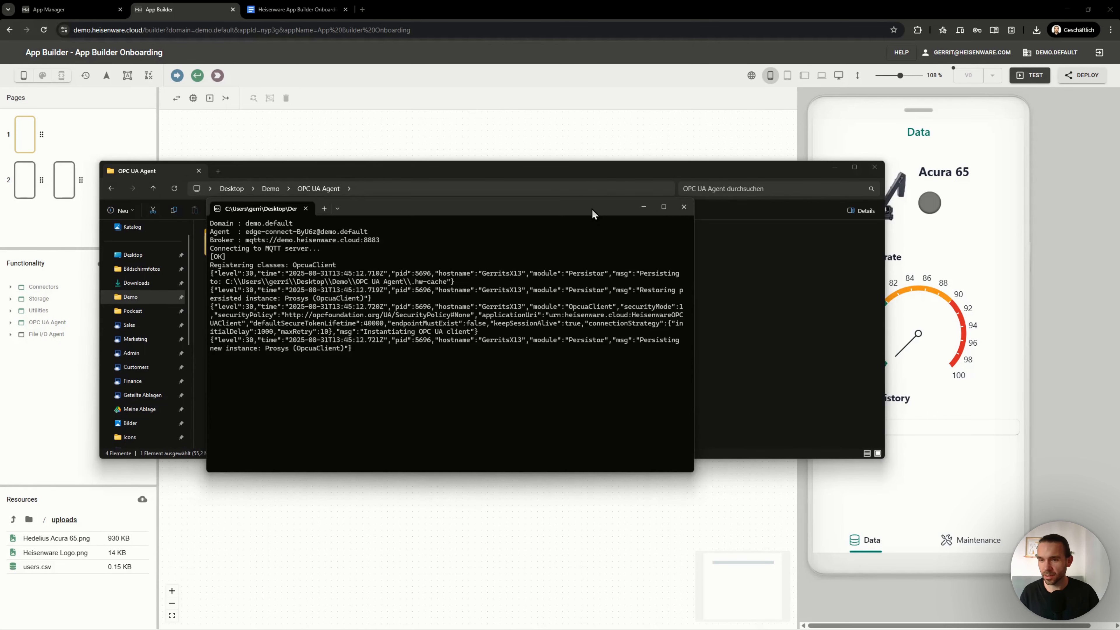
# Switch back to the App Builder and add the create function of the OPC UA Agent's OpcuaClient to the canvas
pyautogui.click(515, 4)
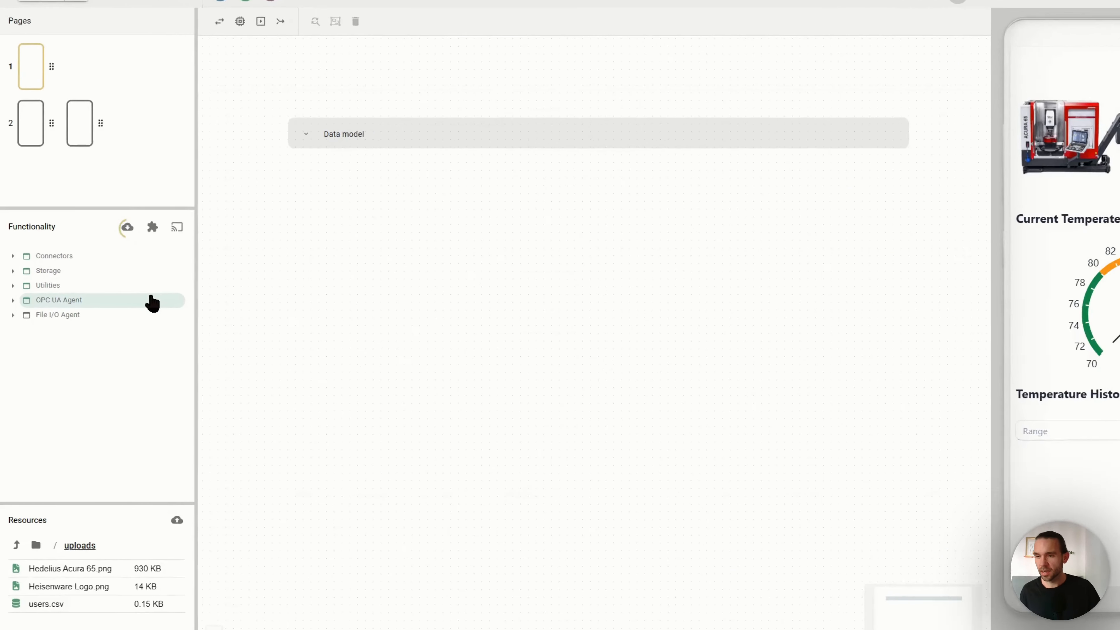
pyautogui.click(108, 303)
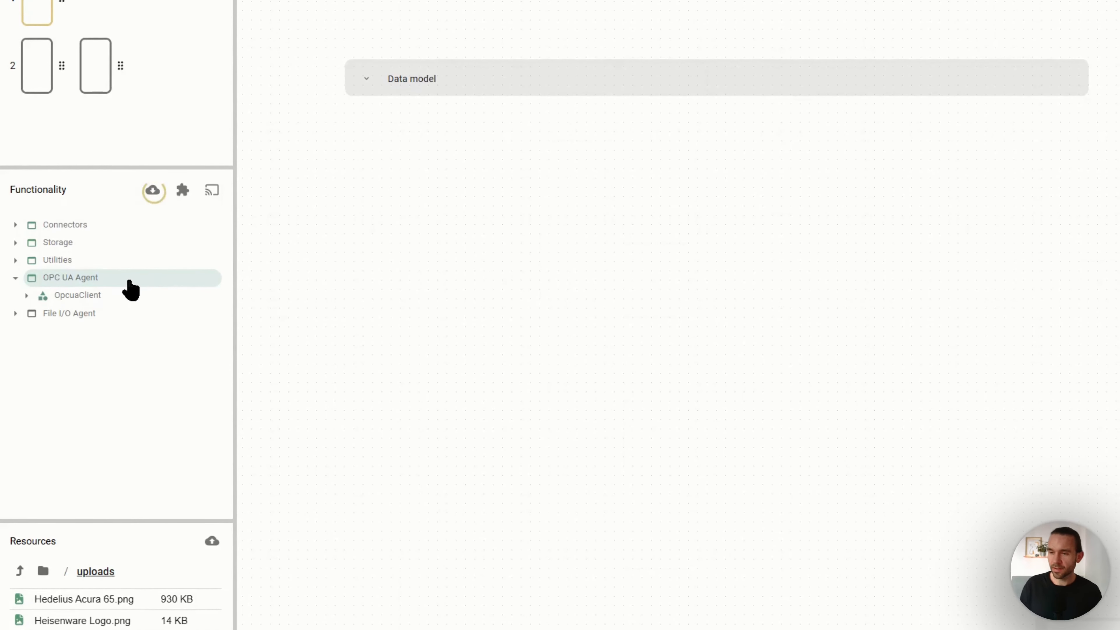
pyautogui.click(103, 299)
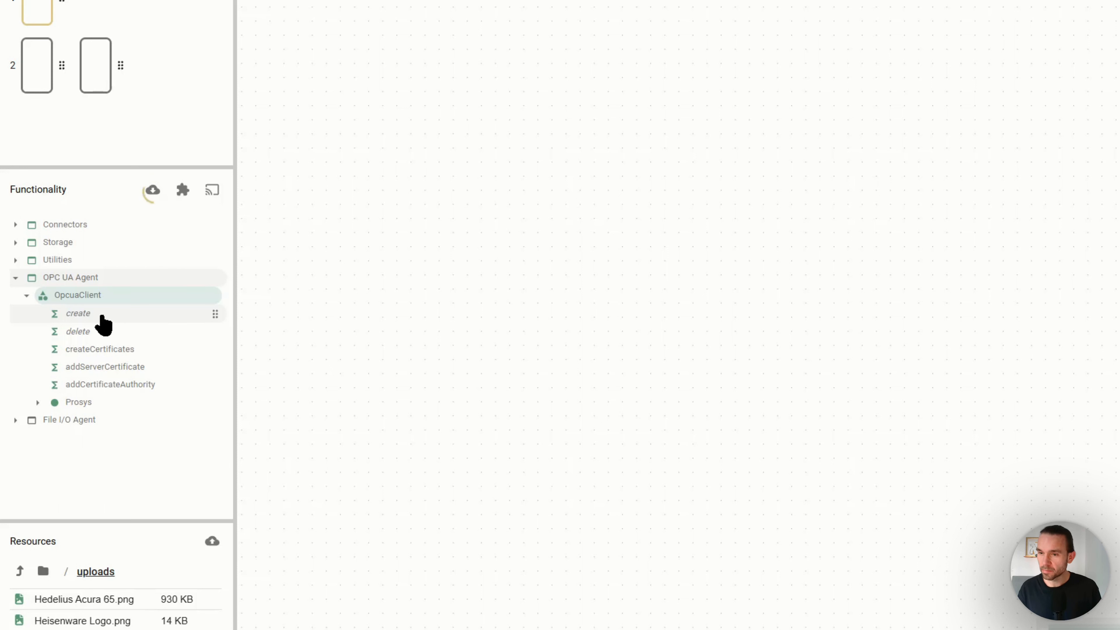
pyautogui.moveTo(71, 316); pyautogui.dragTo(445, 270)
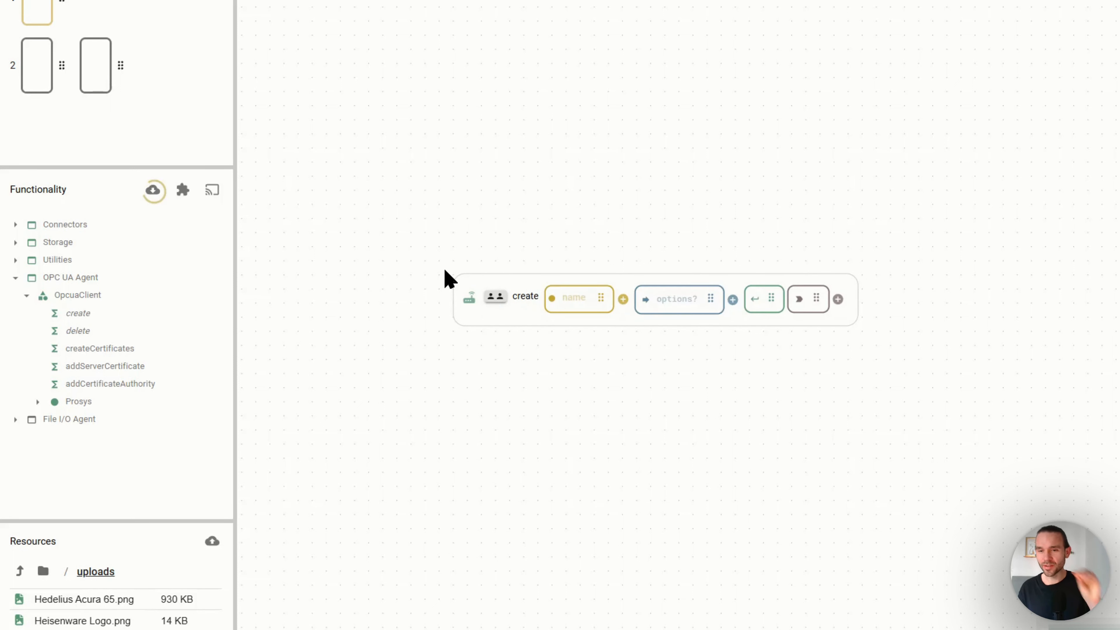
# Reposition the create function on the canvas, name the client with the owner's first name plus "OPC UA", and execute the function
pyautogui.moveTo(475, 290); pyautogui.dragTo(345, 225)
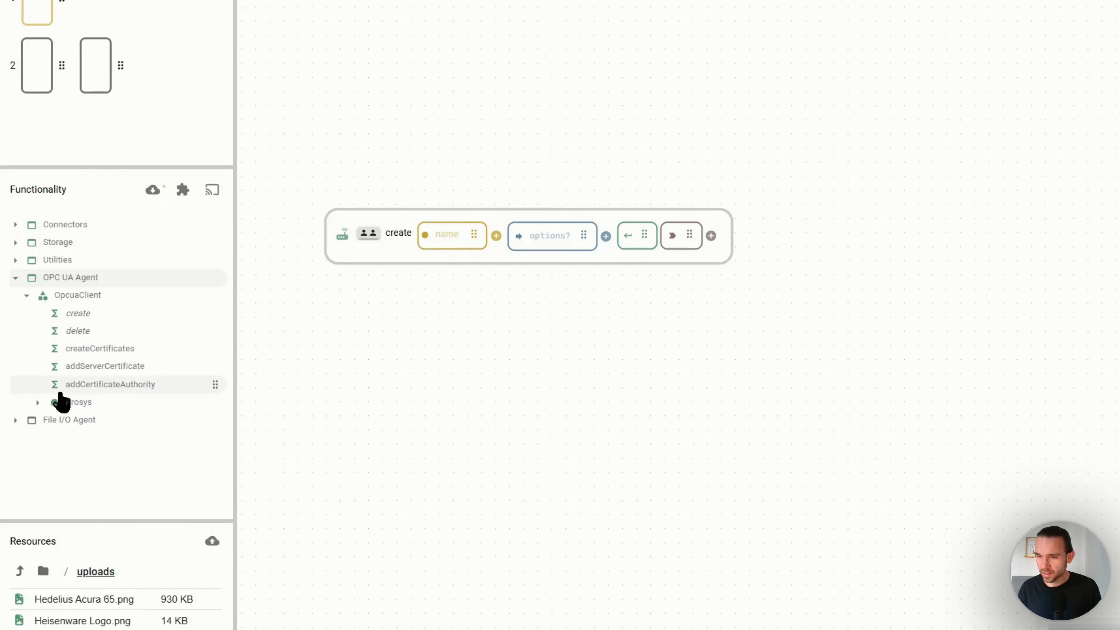
pyautogui.click(435, 247)
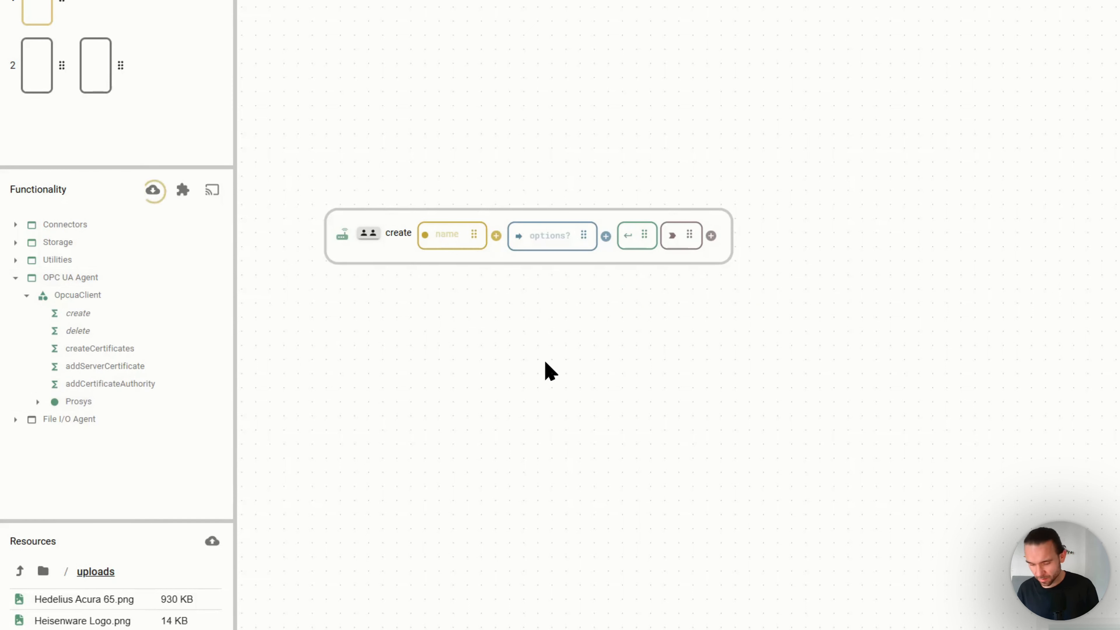
pyautogui.write('Gerrit')
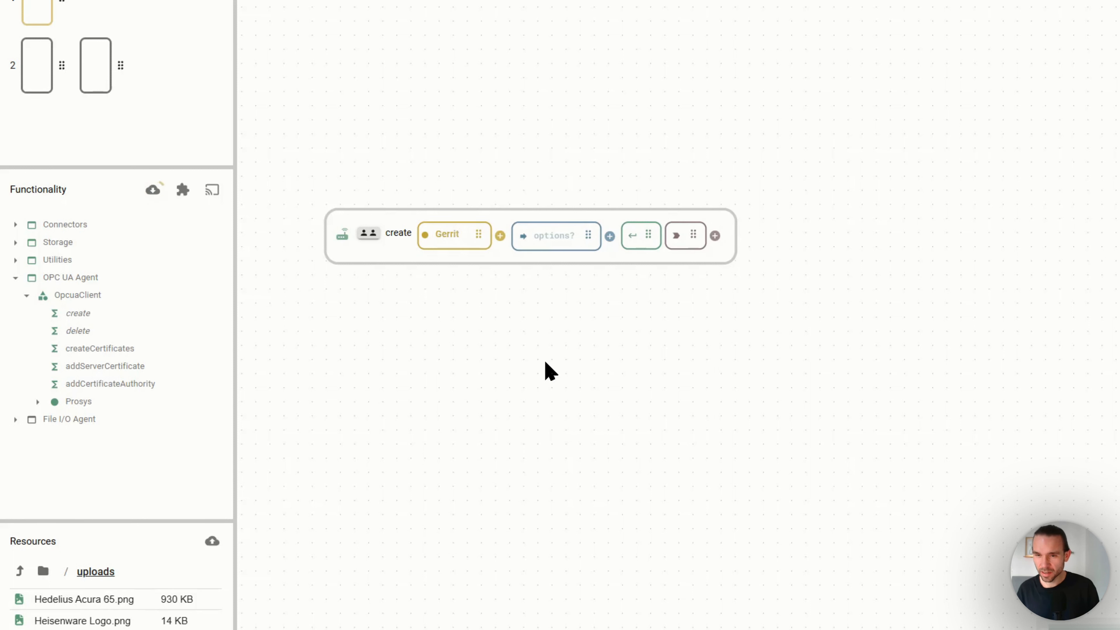
pyautogui.write(' OPC UA')
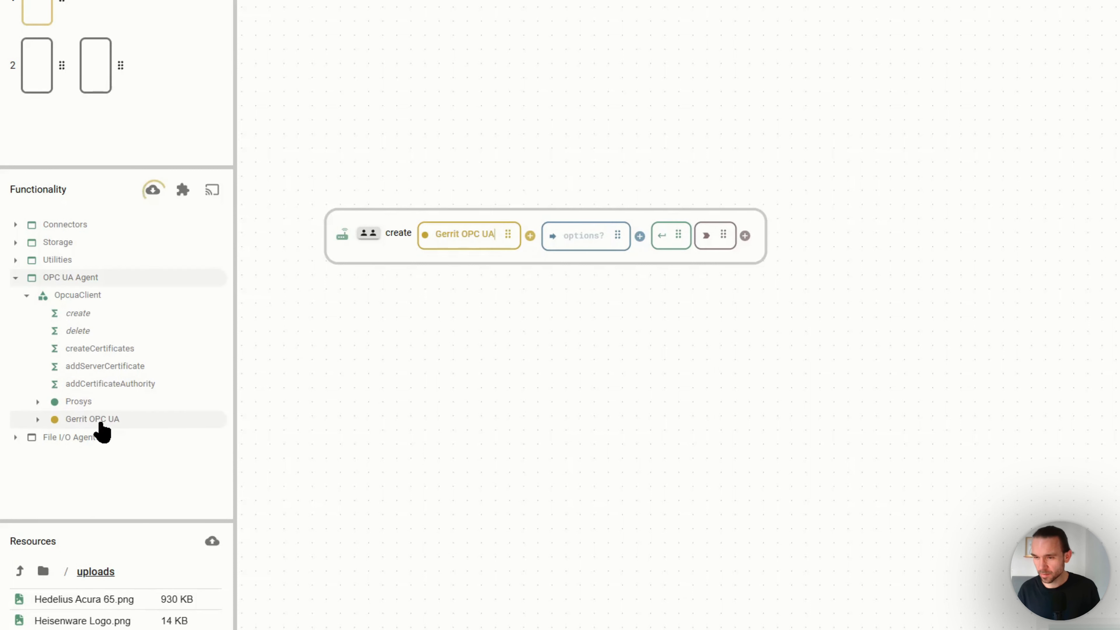
pyautogui.click(664, 241)
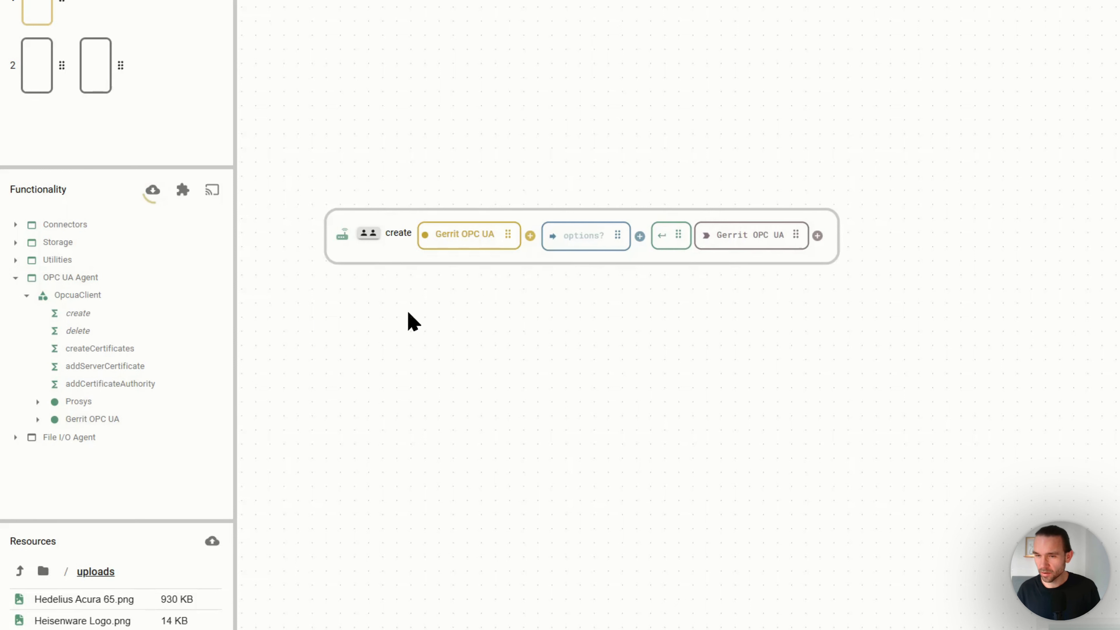
# Expand the newly created OPC UA client instance and place its connect function directly below the create function
pyautogui.scroll(6, 373, 315)
pyautogui.scroll(-3, 373, 319)
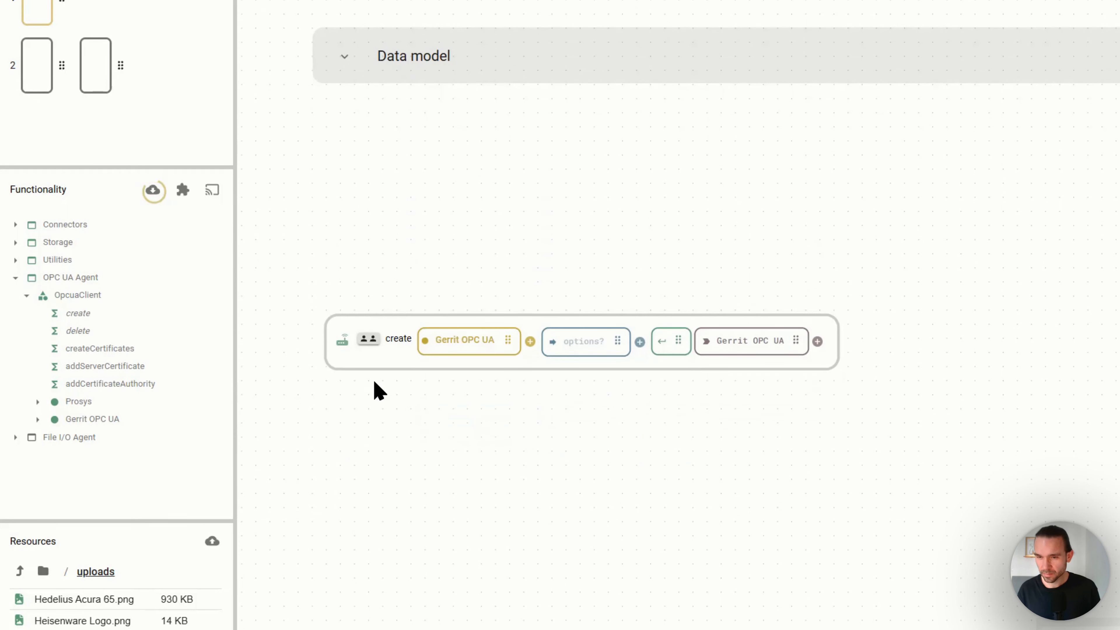
pyautogui.scroll(-3, 377, 358)
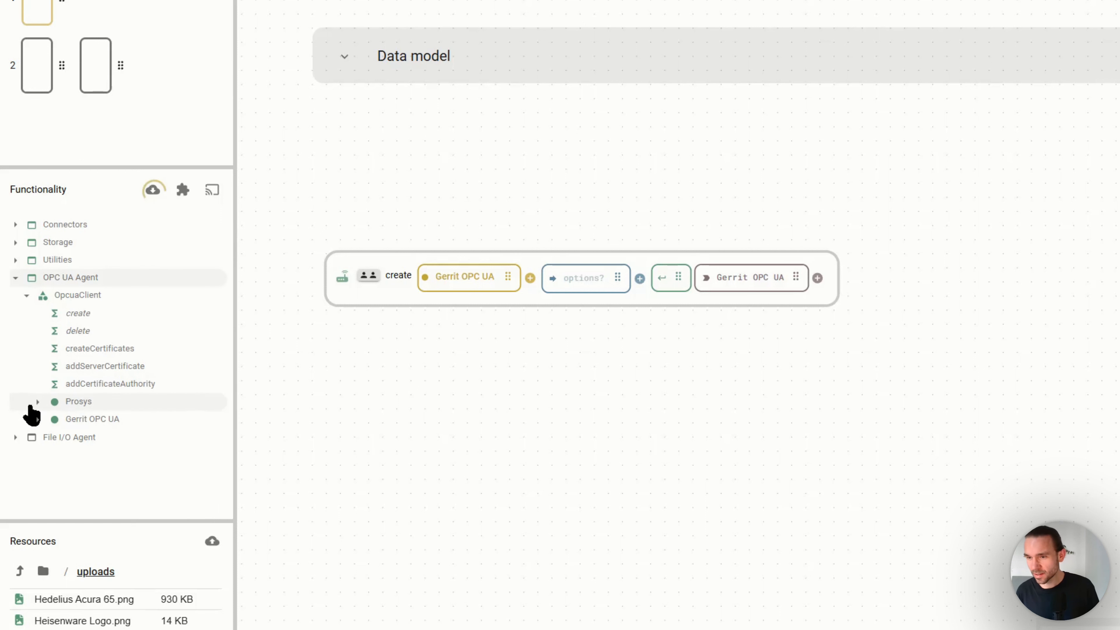
pyautogui.click(72, 419)
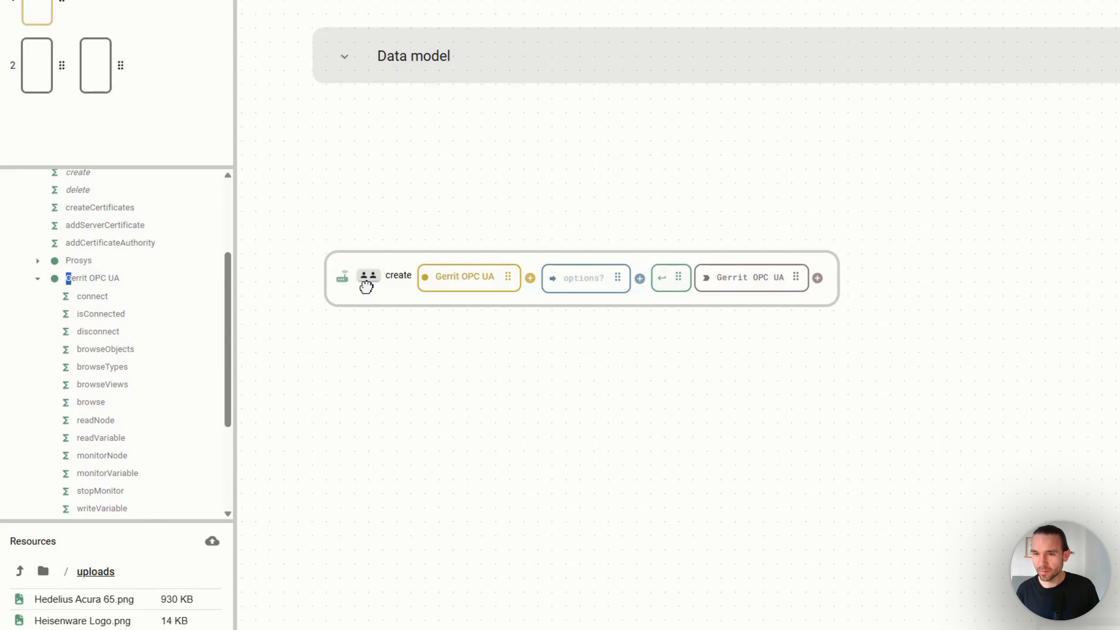
pyautogui.scroll(-1, 373, 280)
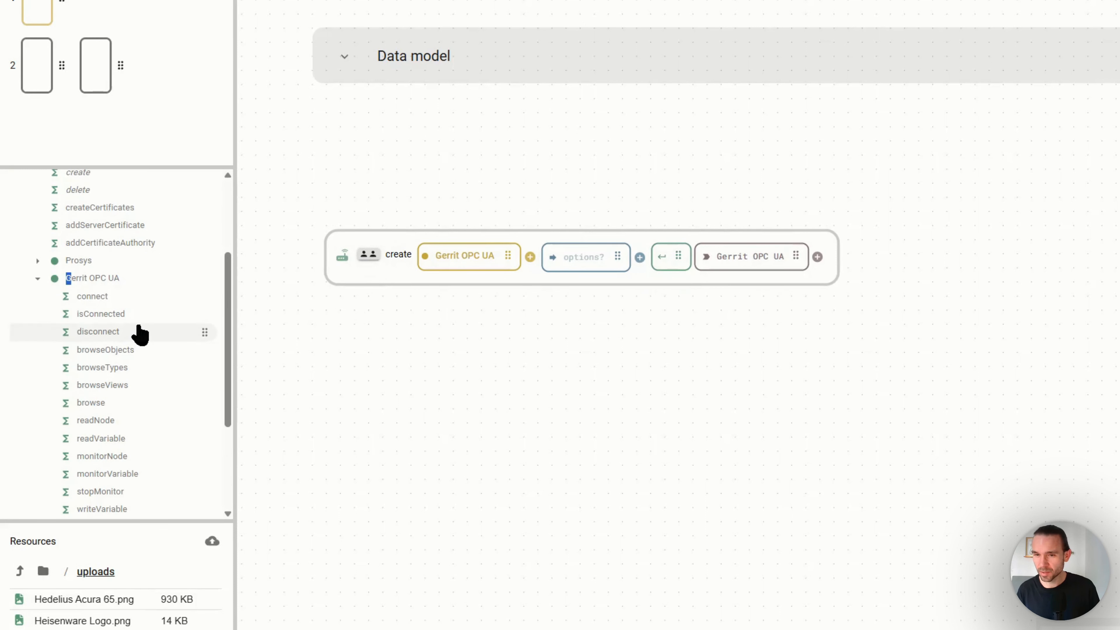
pyautogui.click(397, 354)
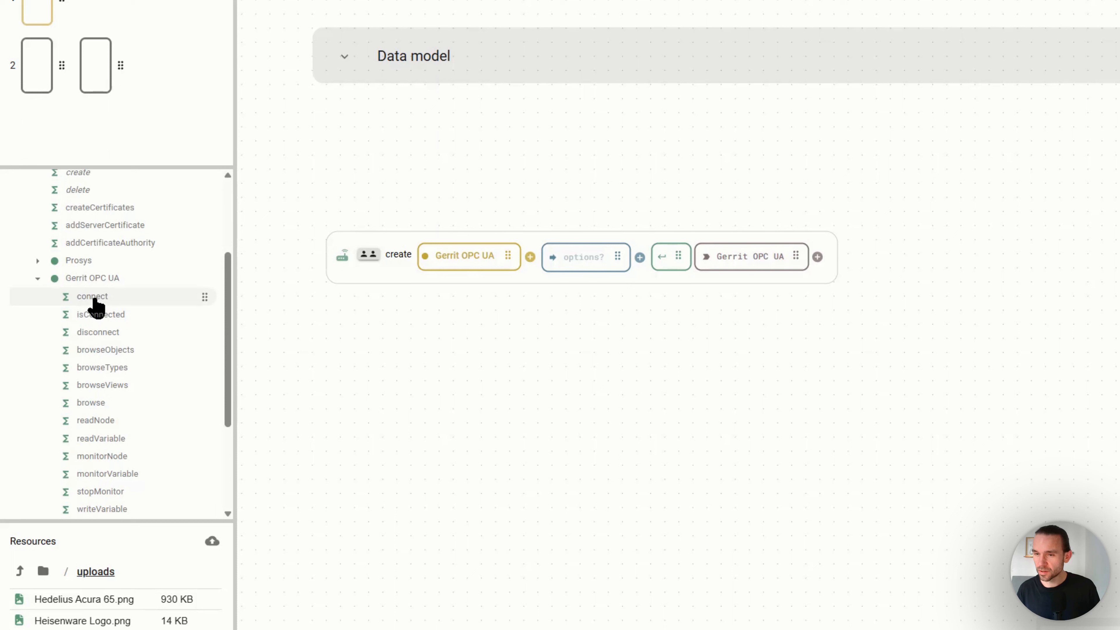
pyautogui.moveTo(94, 305); pyautogui.dragTo(367, 363)
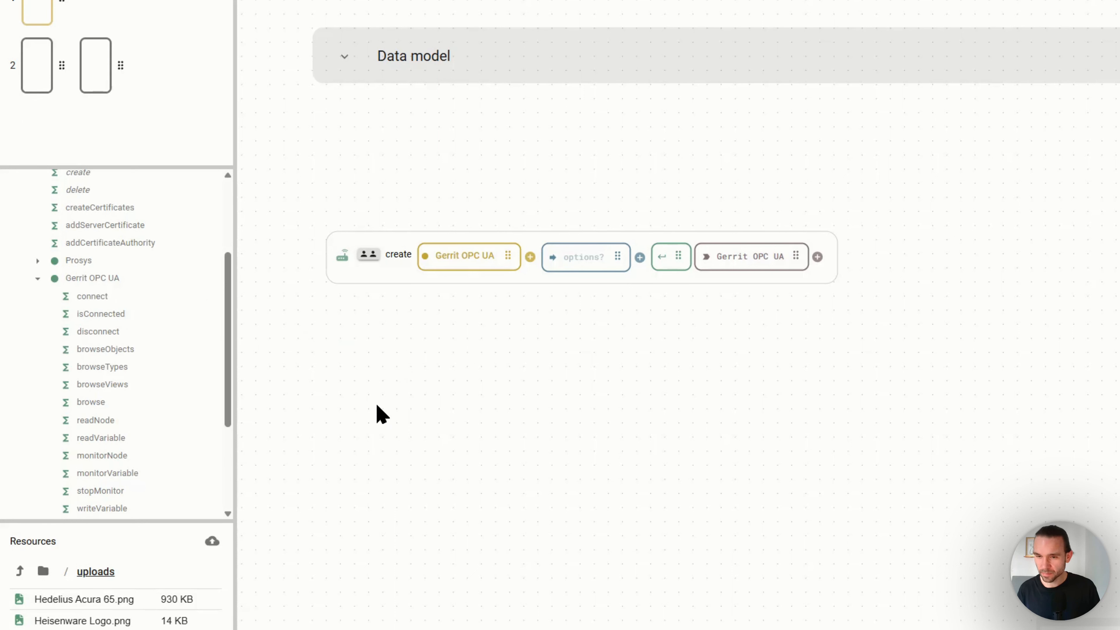
pyautogui.moveTo(425, 400); pyautogui.dragTo(382, 377)
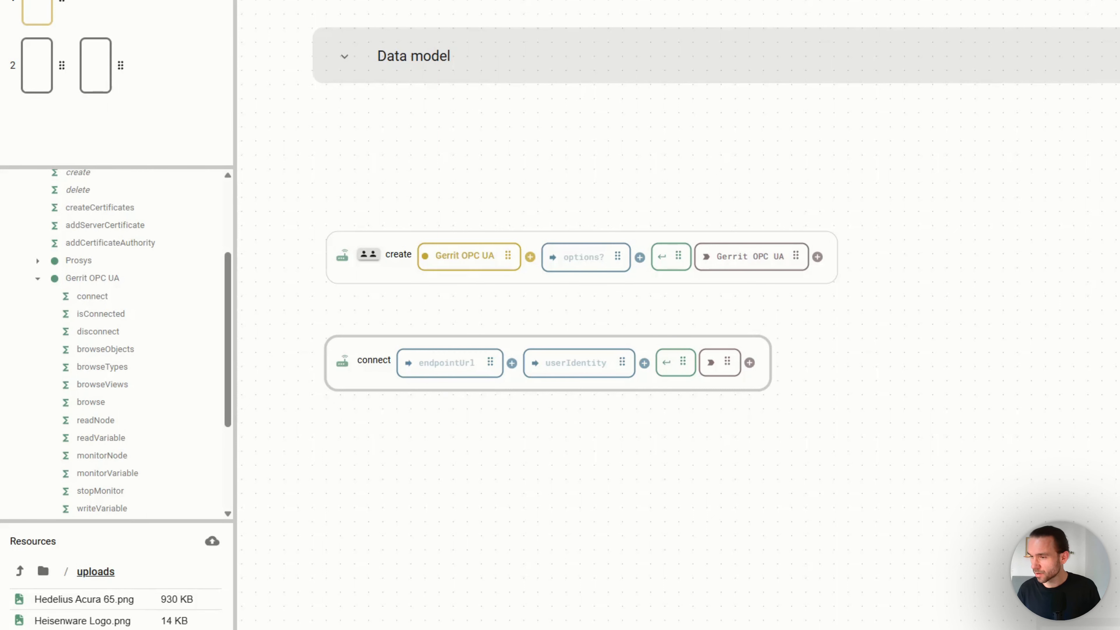
# Switch to the Prosys OPC UA Simulation Server and copy its UA TCP connection address from the status page
pyautogui.hotkey('alt', 'Tab')
pyautogui.click(287, 119)
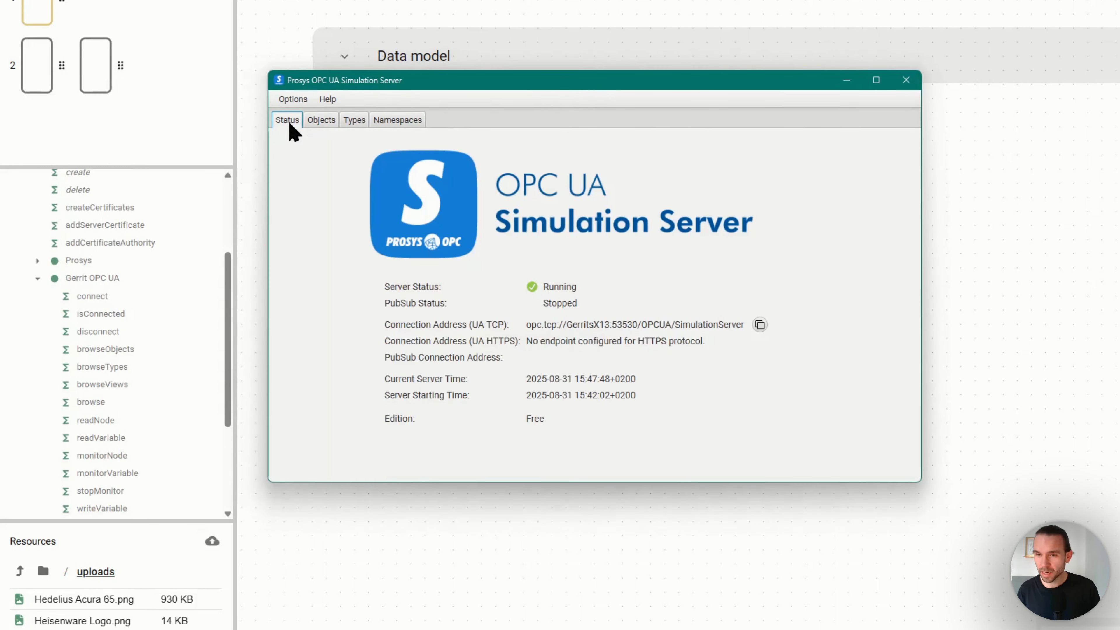
pyautogui.click(760, 325)
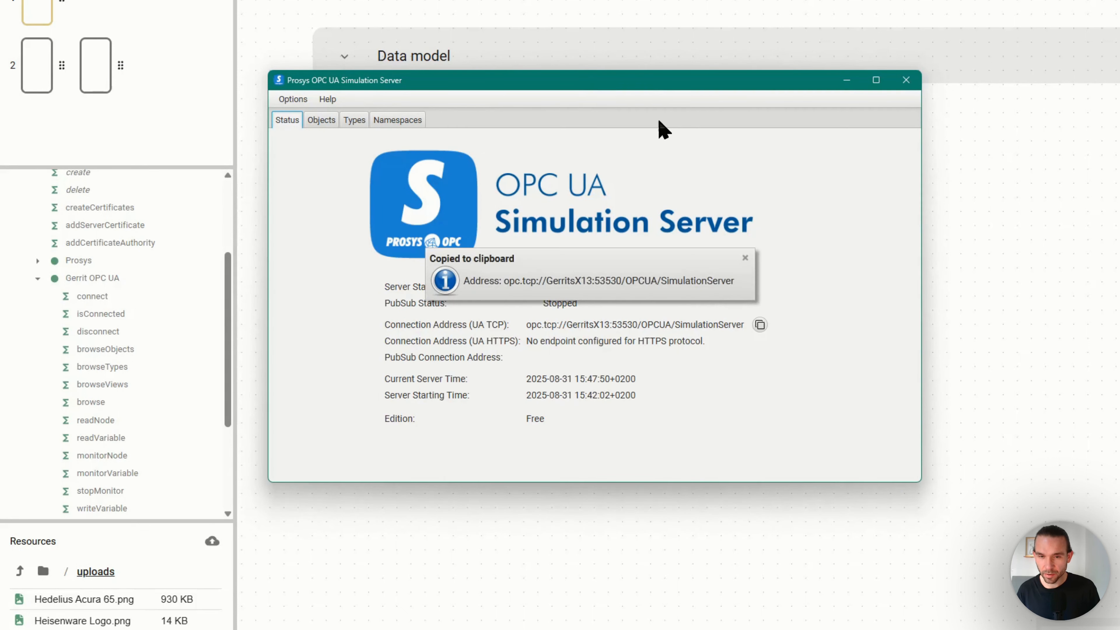
# Switch back to the App Builder, paste the copied address as the connect function's endpointUrl, and execute connect
pyautogui.hotkey('alt', 'Tab')
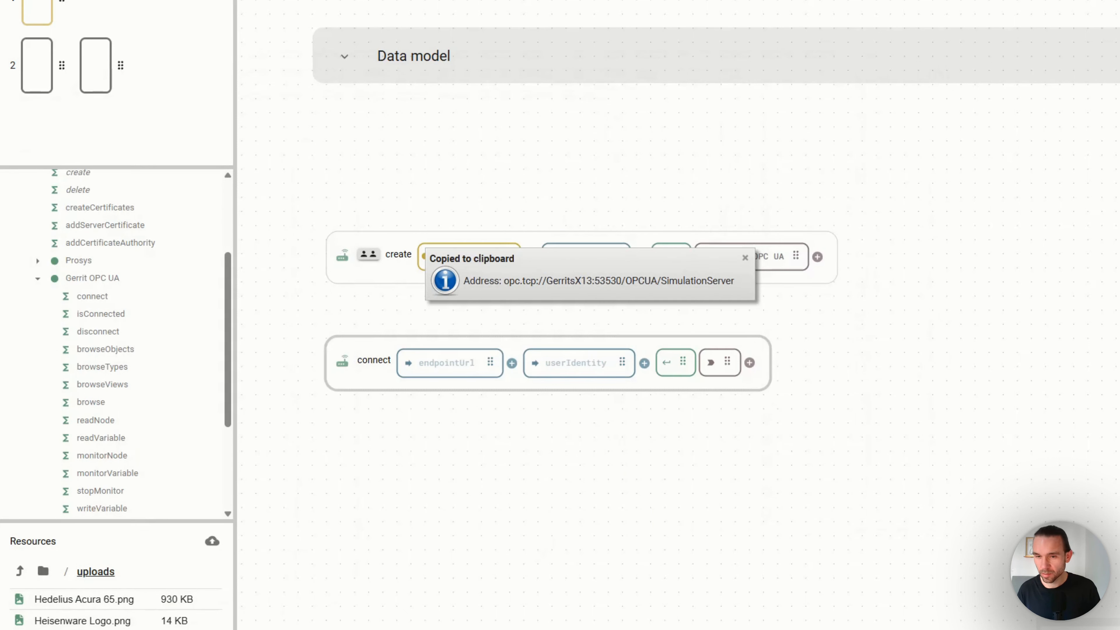
pyautogui.click(481, 362)
pyautogui.hotkey('ctrl', 'v')
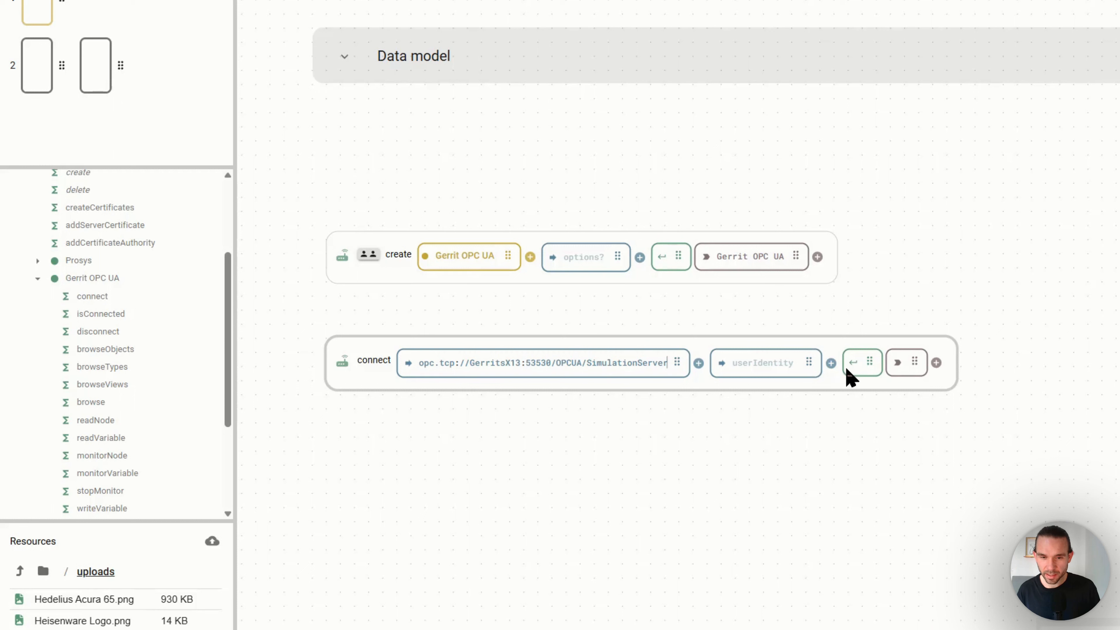
pyautogui.moveTo(726, 363)
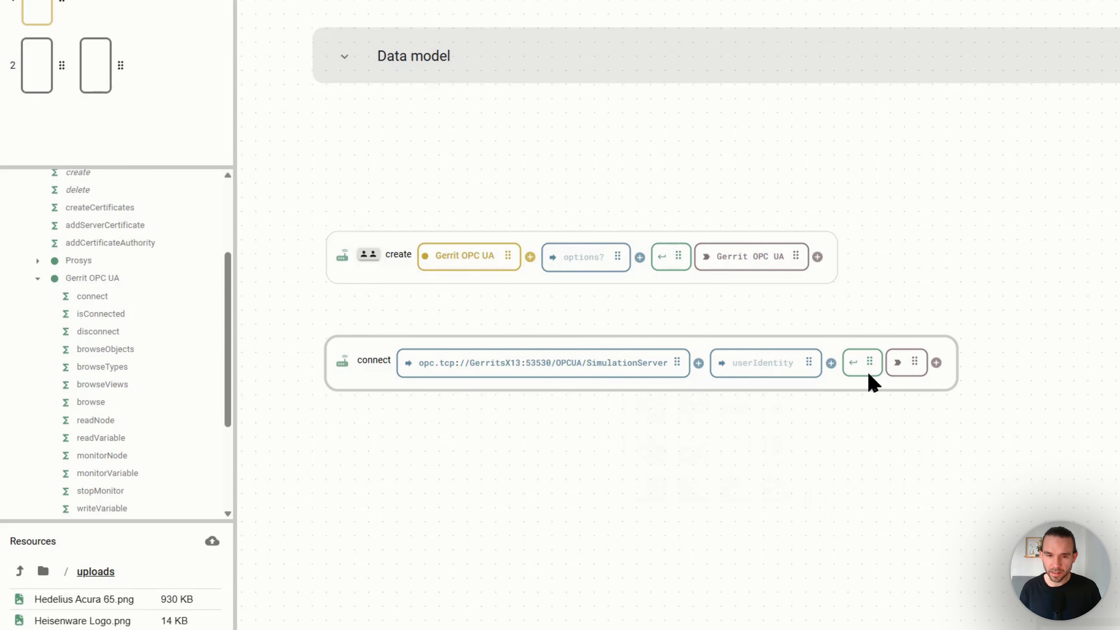
pyautogui.click(854, 364)
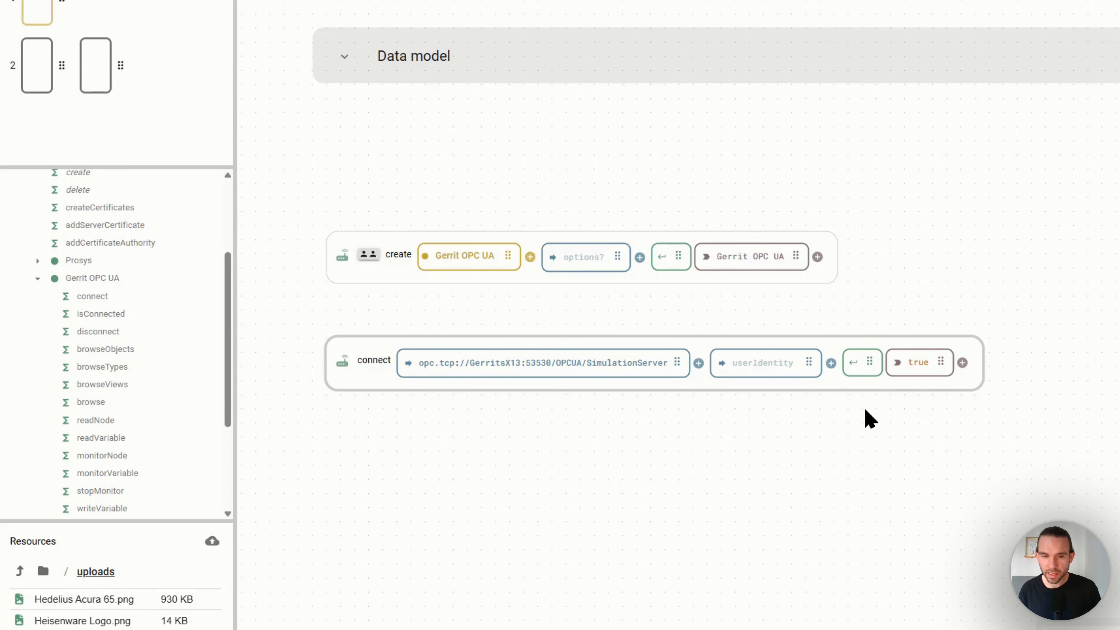
# Add an app start trigger to the connect function with the option "once on deploy"
pyautogui.scroll(-2, 859, 400)
pyautogui.click(860, 292)
pyautogui.moveTo(912, 344)
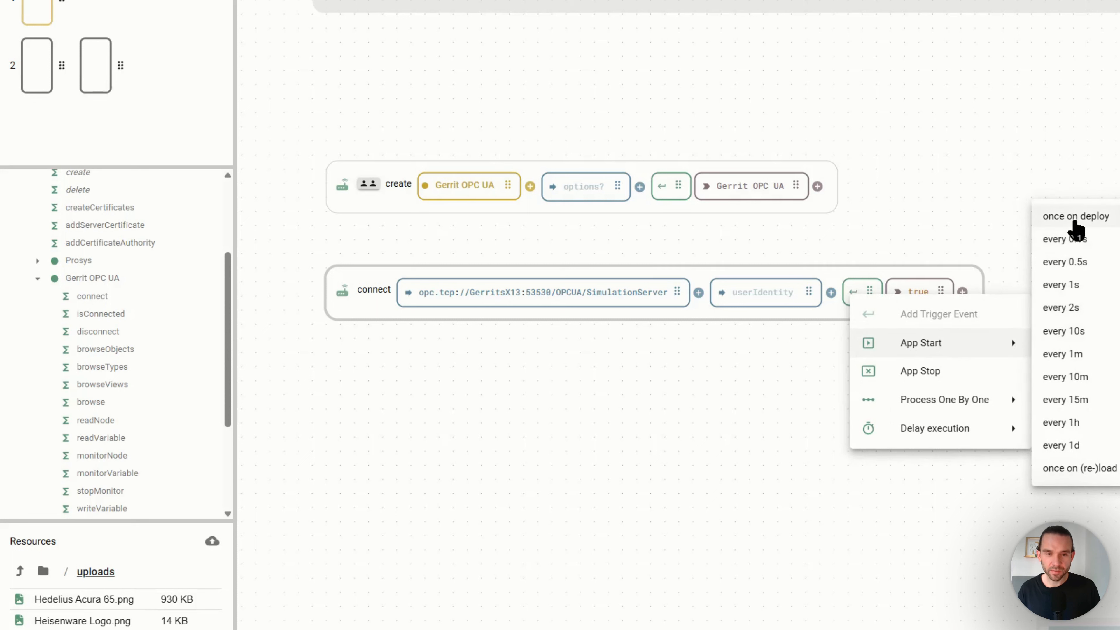
pyautogui.click(1074, 218)
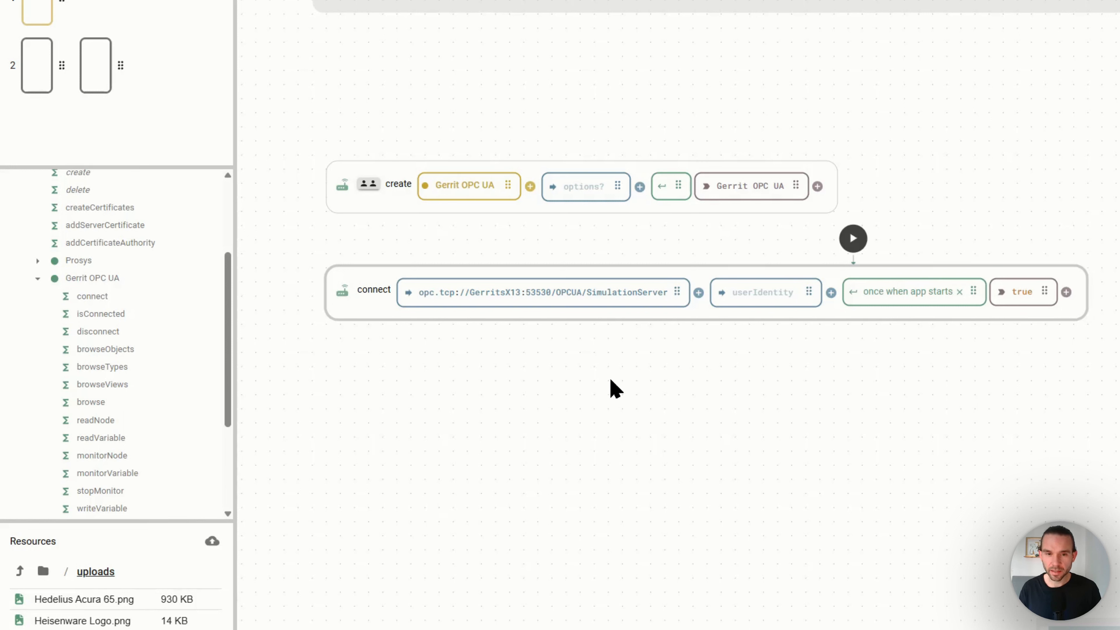
# Add the client's isConnected and disconnect functions below connect and execute them to test the connection status
pyautogui.moveTo(110, 316); pyautogui.dragTo(390, 394)
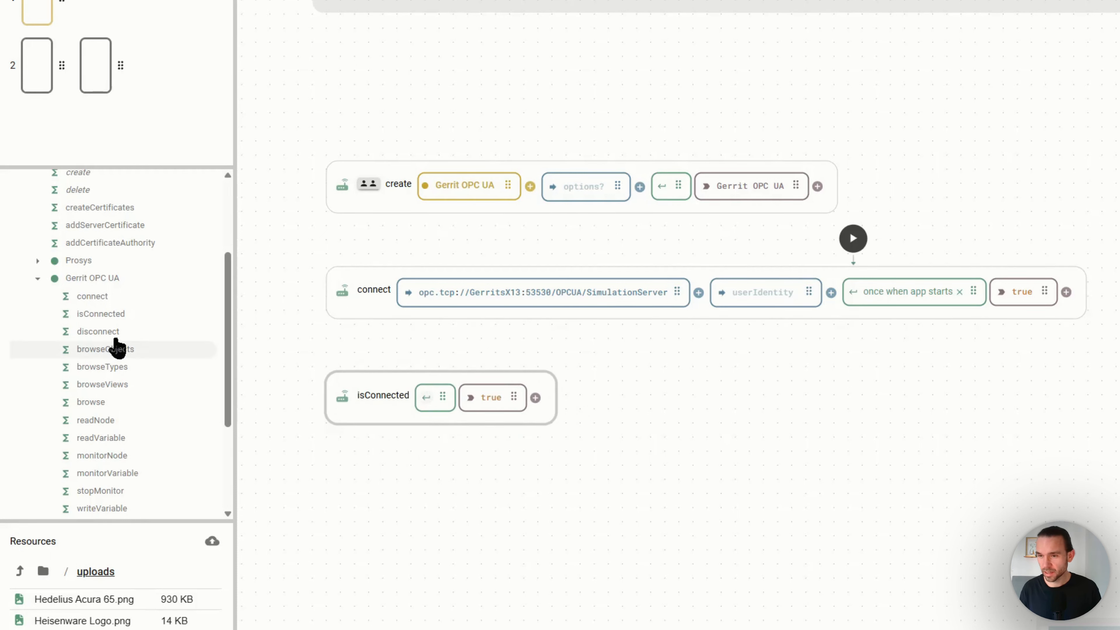
pyautogui.moveTo(95, 333); pyautogui.dragTo(708, 430)
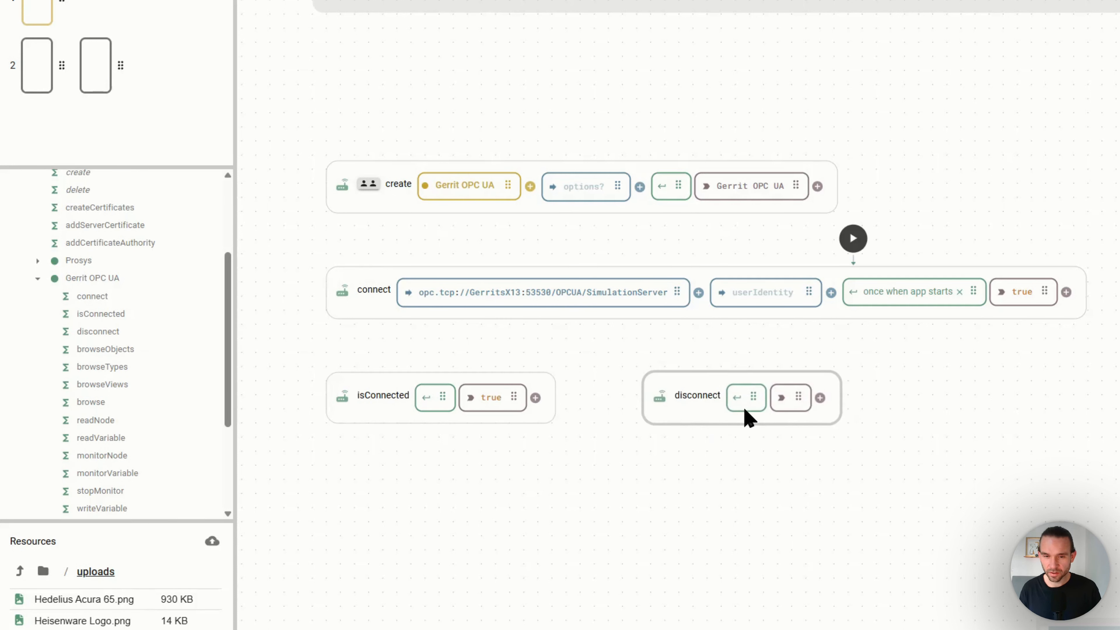
pyautogui.click(424, 398)
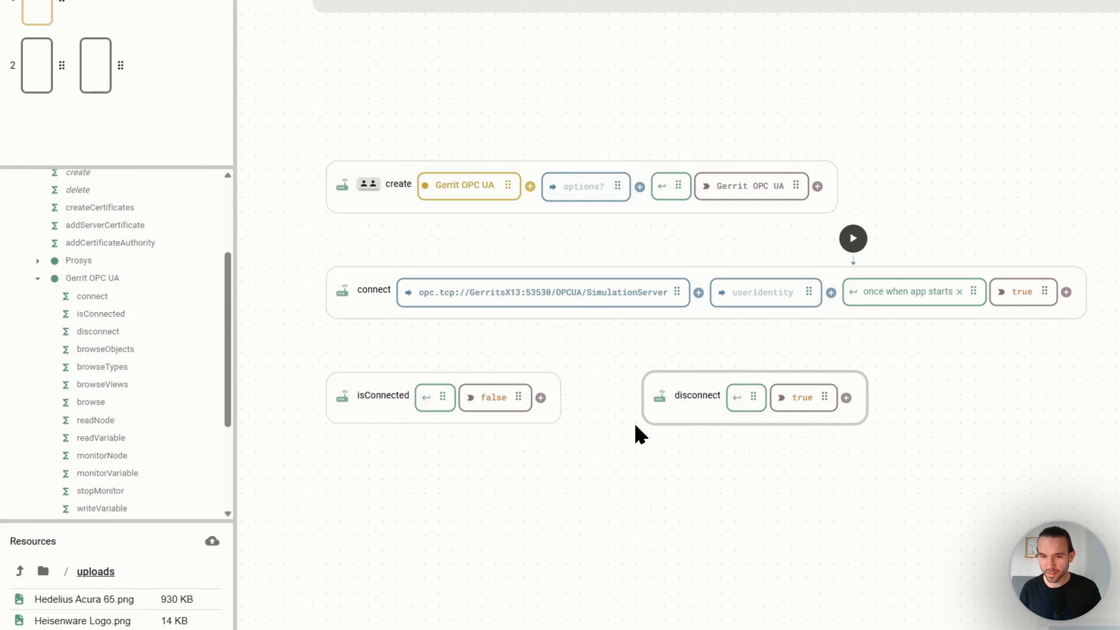
pyautogui.click(380, 417)
# Delete the disconnect function and link isConnected's result to the value of the round status indicator below Acura 65
pyautogui.click(683, 403)
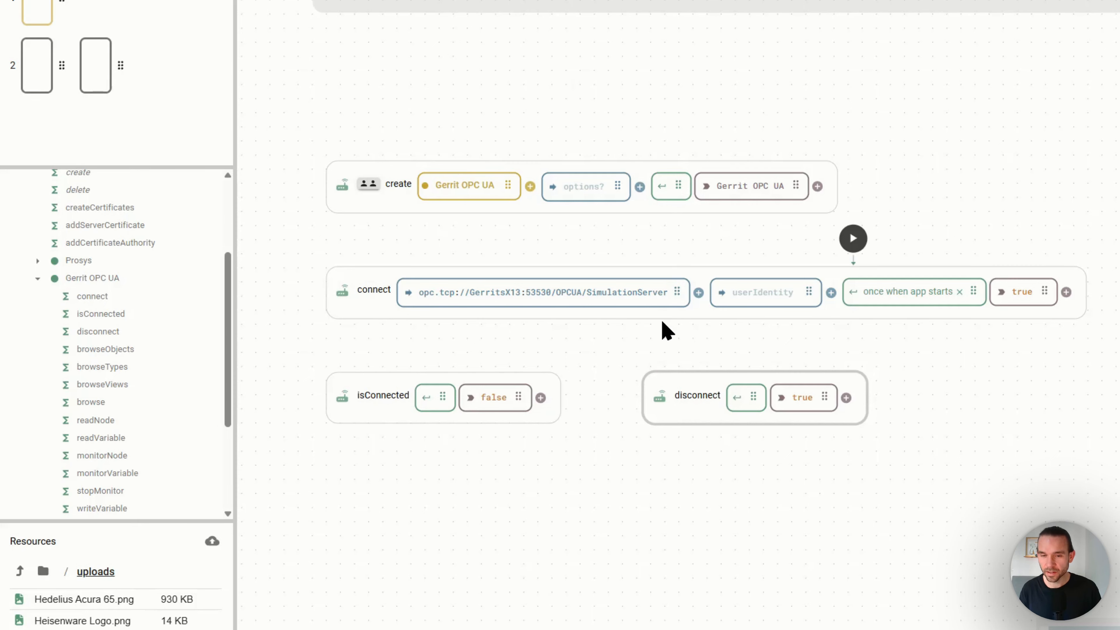
pyautogui.press('Delete')
pyautogui.click(392, 410)
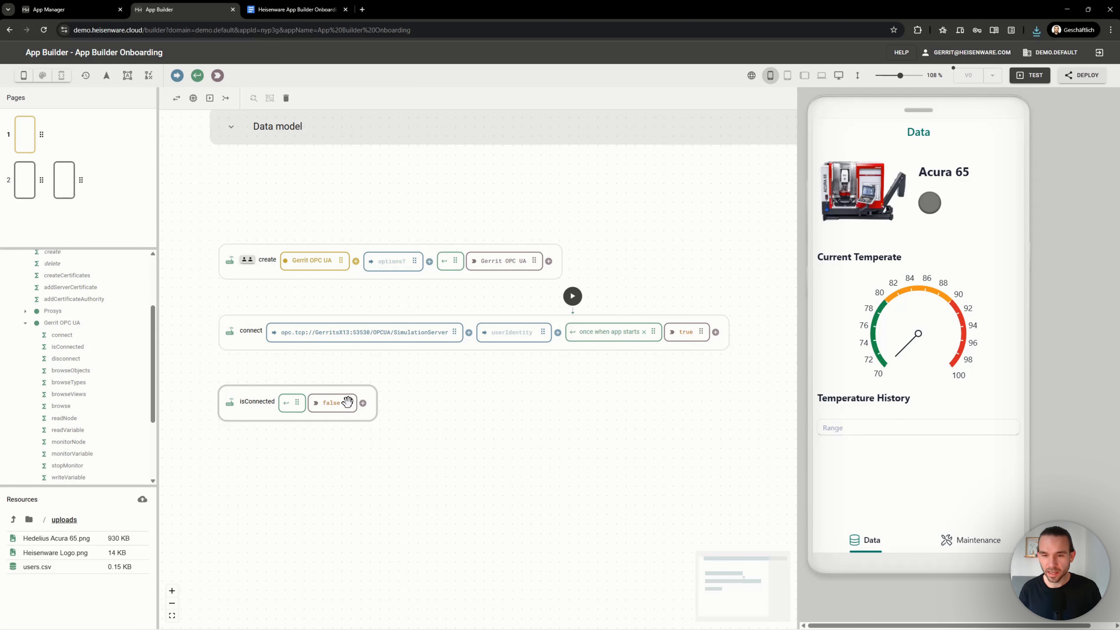
pyautogui.moveTo(348, 401); pyautogui.dragTo(943, 218)
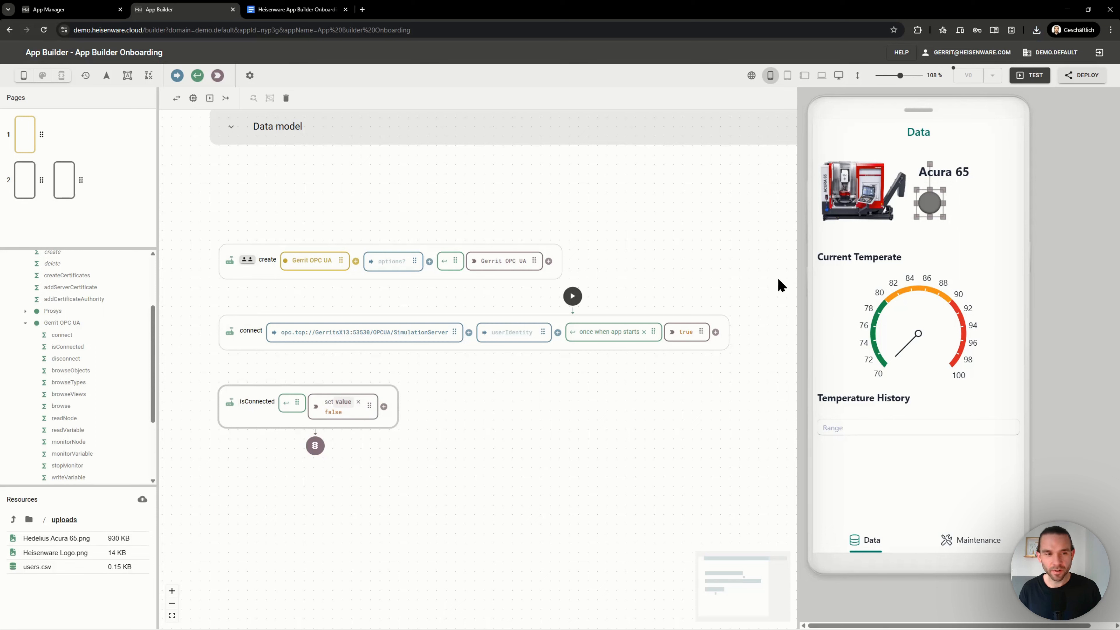
# Open the status indicator's status mappings and set the first mapping's value to true
pyautogui.click(255, 76)
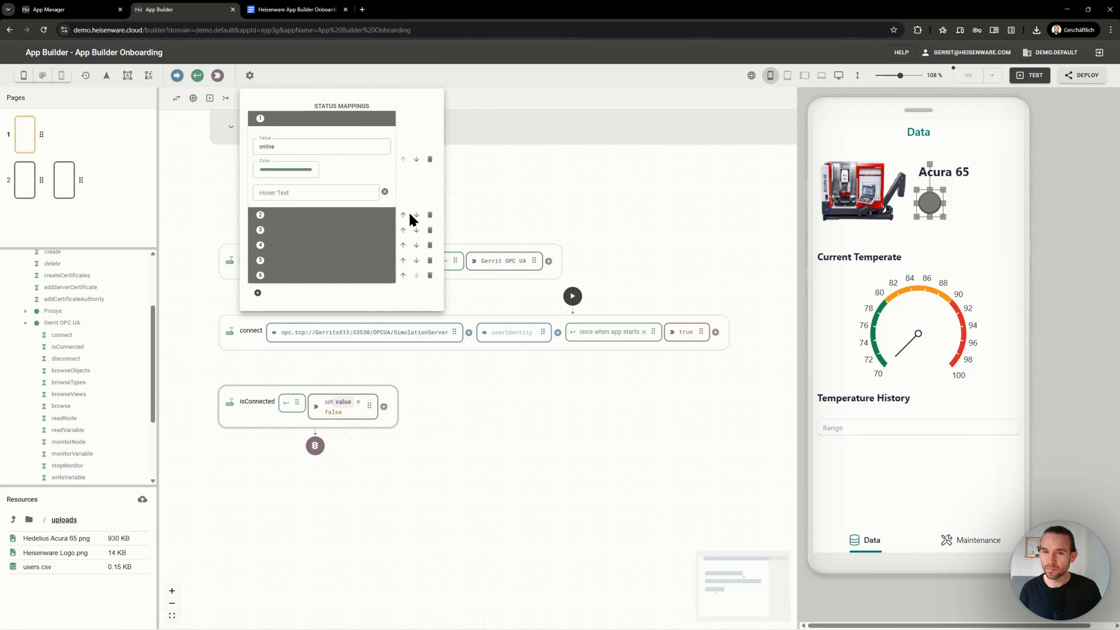
pyautogui.moveTo(295, 148); pyautogui.dragTo(180, 150)
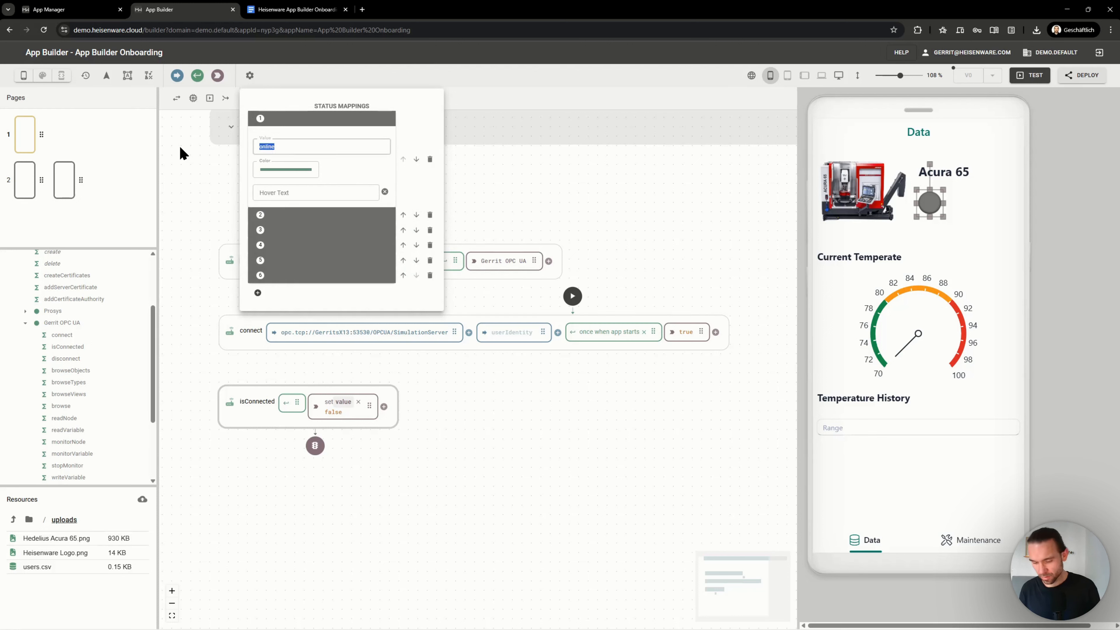
pyautogui.write('true')
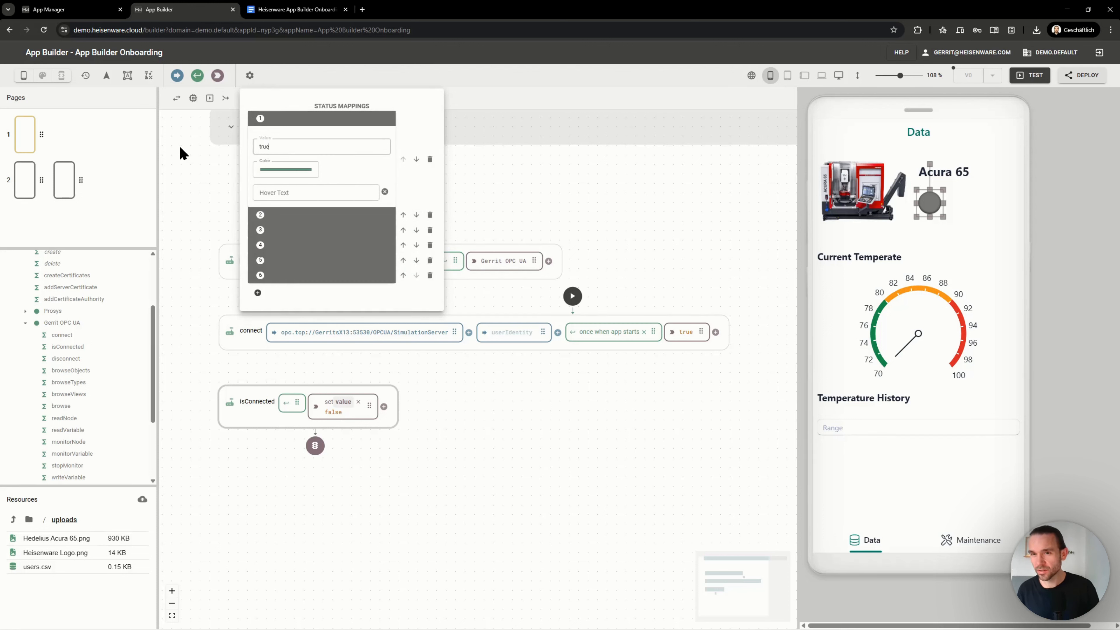
# Delete four surplus status mappings, keeping only the green first mapping and the red error mapping
pyautogui.click(335, 222)
pyautogui.click(428, 257)
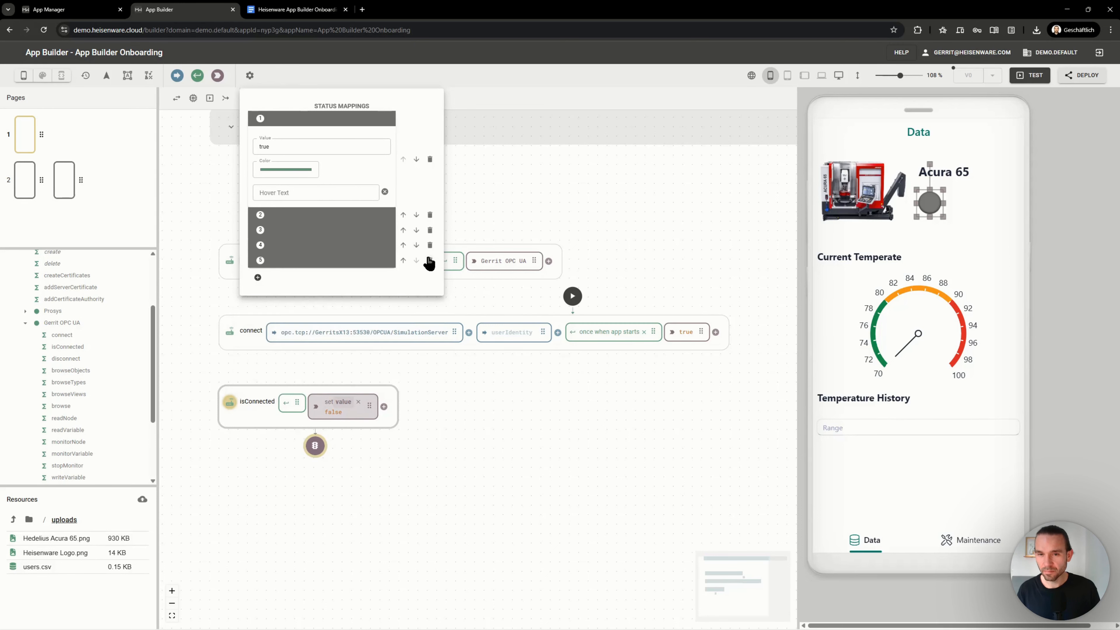
pyautogui.click(430, 217)
pyautogui.click(430, 216)
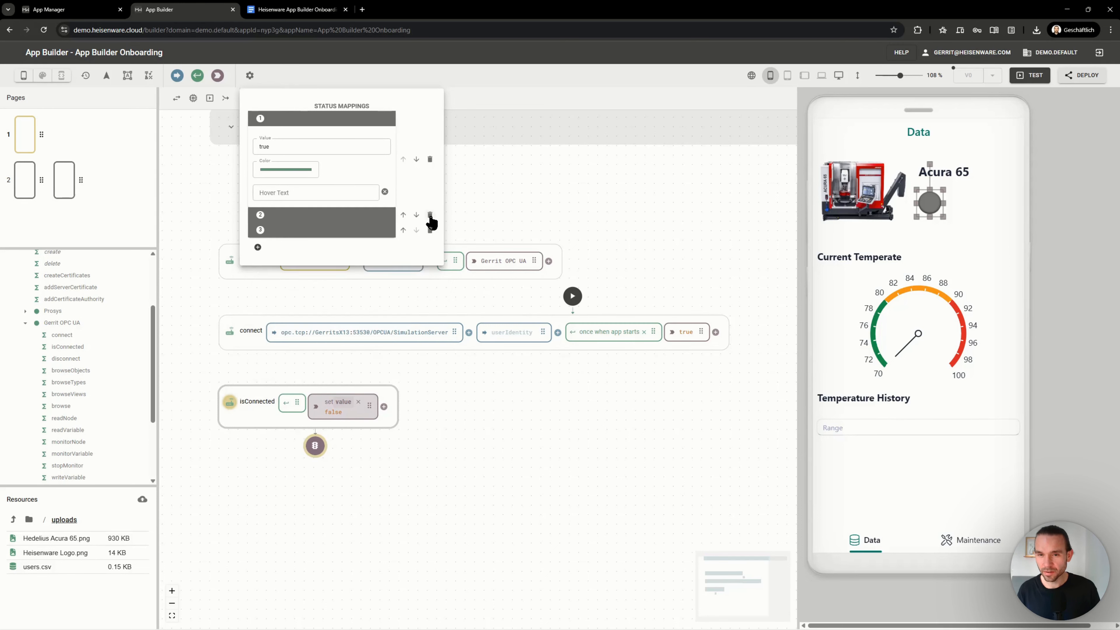
pyautogui.click(430, 216)
# Set the value of the red second status mapping to false and close the mapping settings
pyautogui.click(320, 216)
pyautogui.click(292, 244)
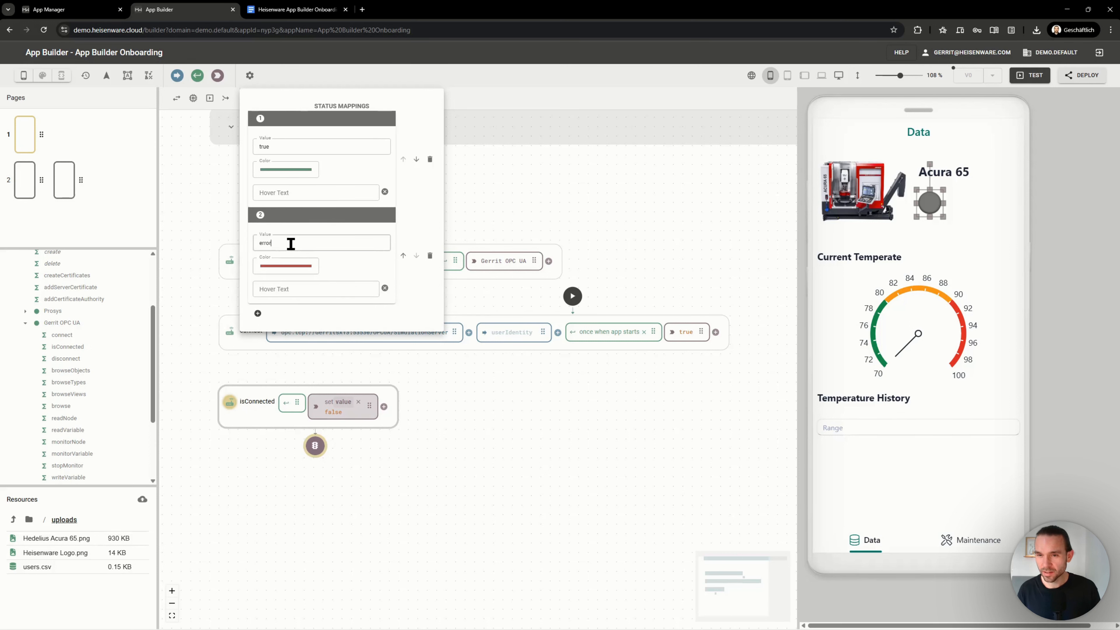
pyautogui.write('false')
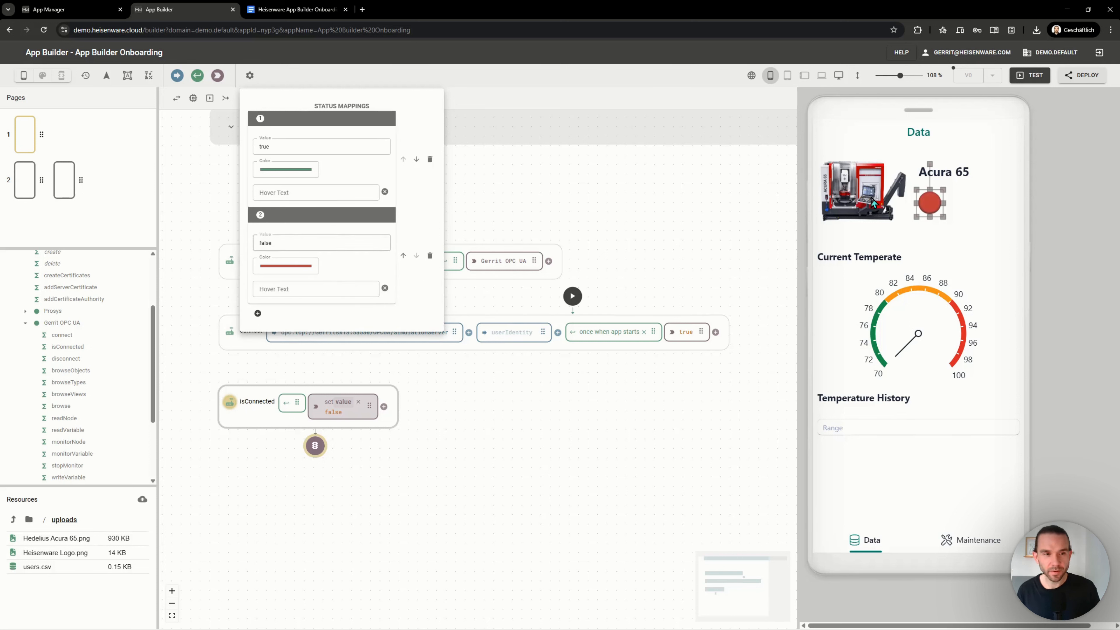
pyautogui.click(549, 417)
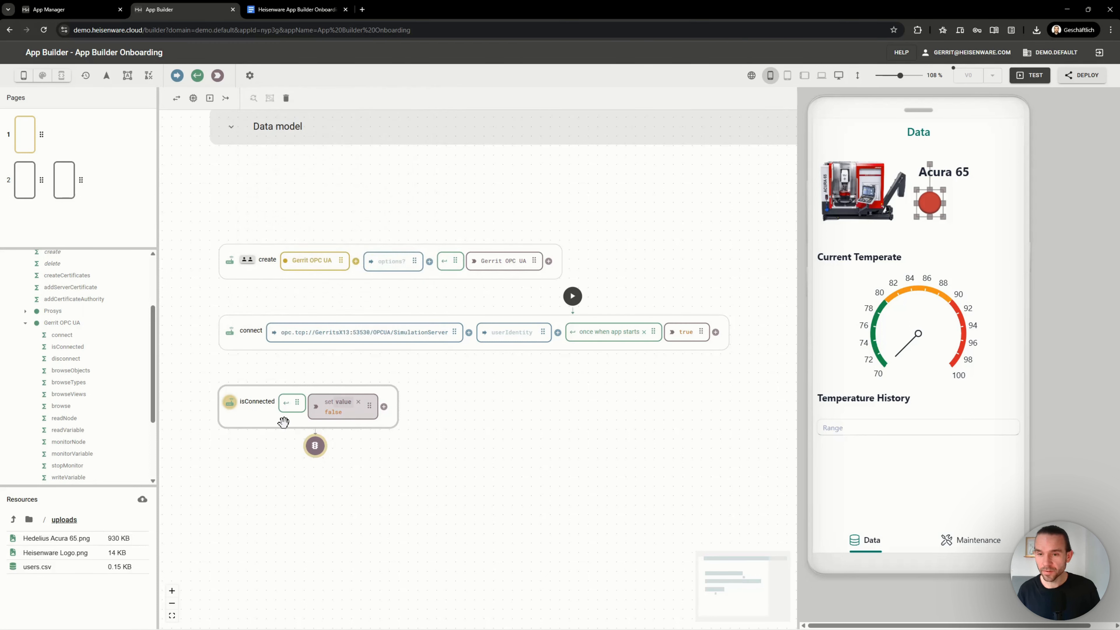
# Set the isConnected function to run every 2 s when the app starts
pyautogui.click(286, 407)
pyautogui.moveTo(379, 437)
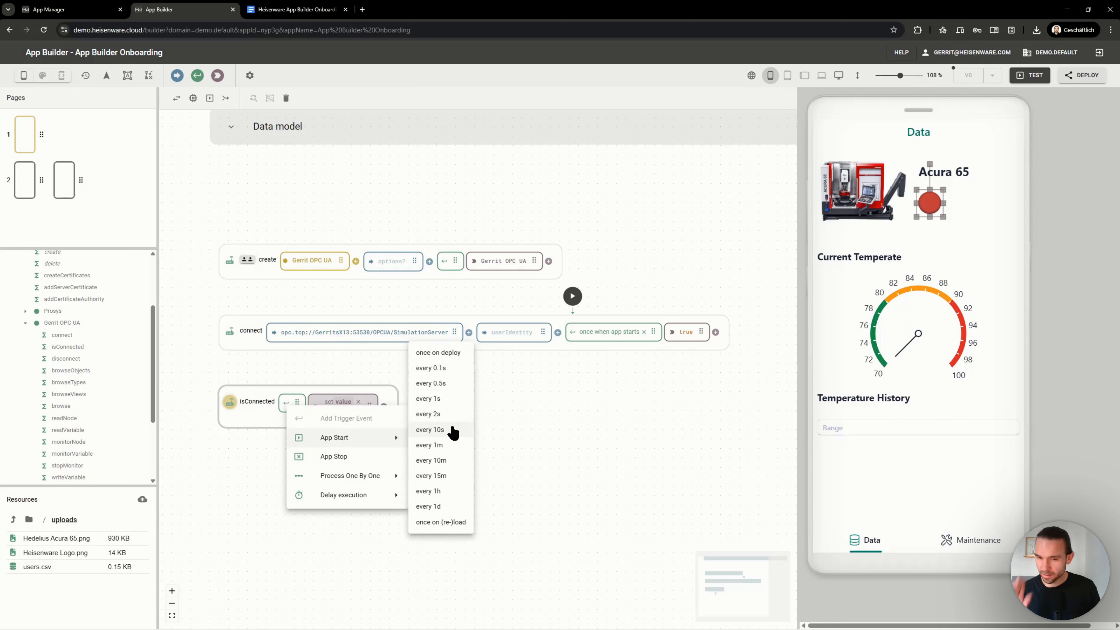
pyautogui.click(452, 415)
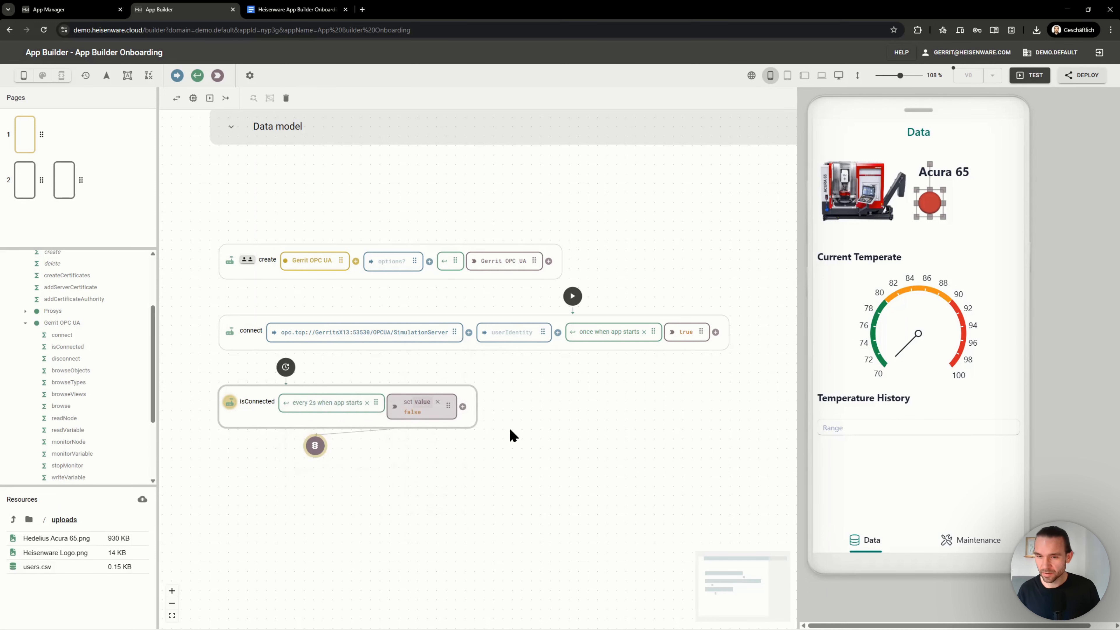
pyautogui.scroll(-1, 348, 470)
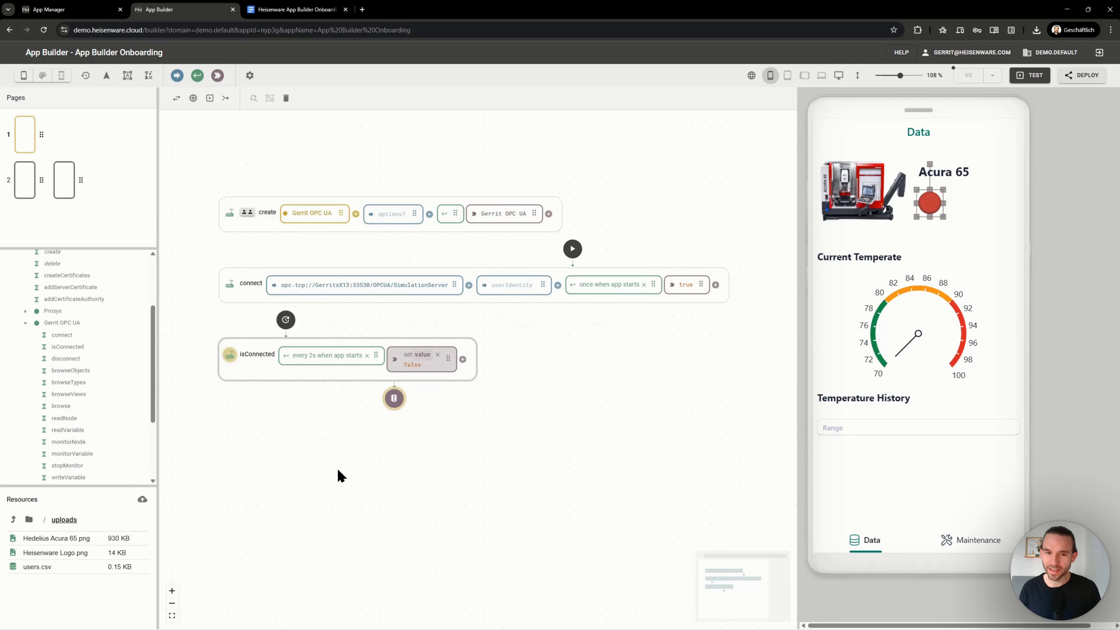
pyautogui.click(324, 363)
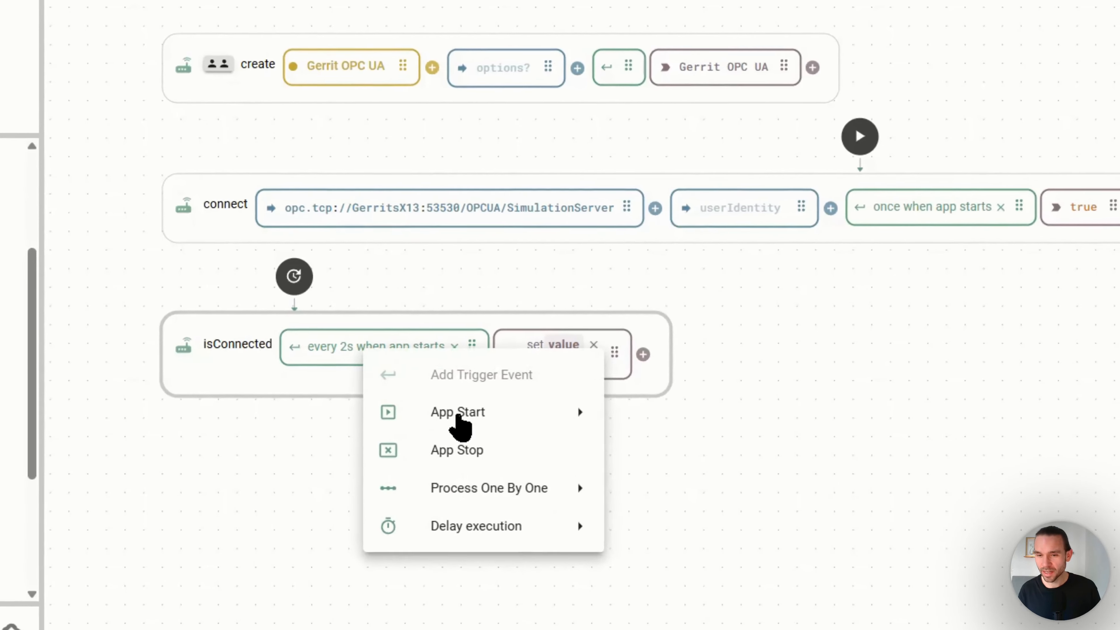
pyautogui.moveTo(429, 391)
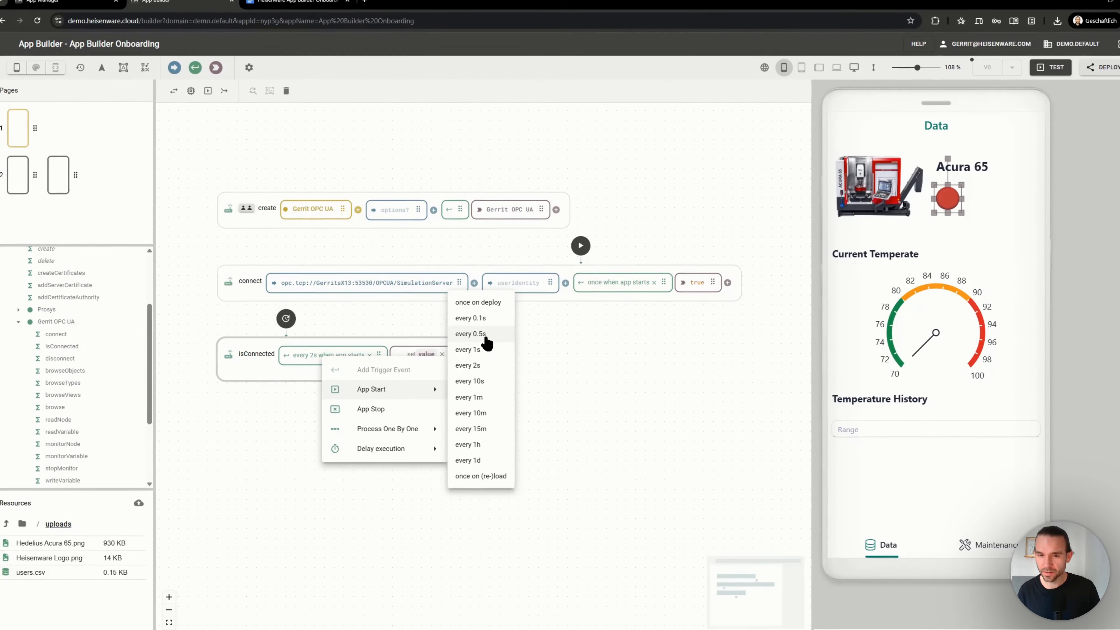
pyautogui.click(600, 402)
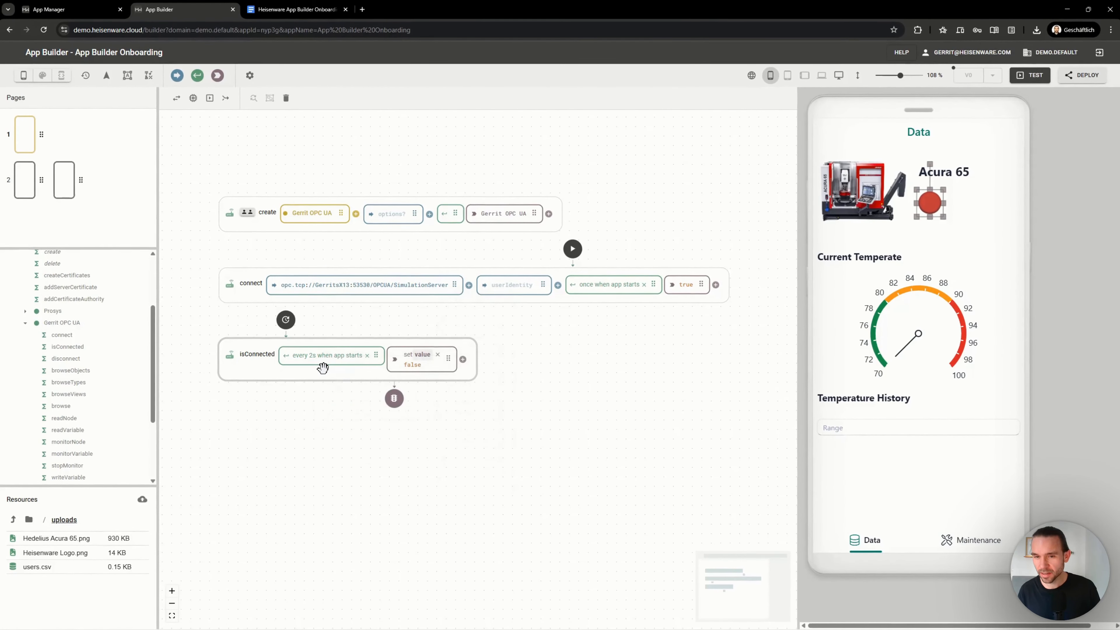
# Run the app in test mode to check the connection status indicator, and stop the test
pyautogui.click(1029, 75)
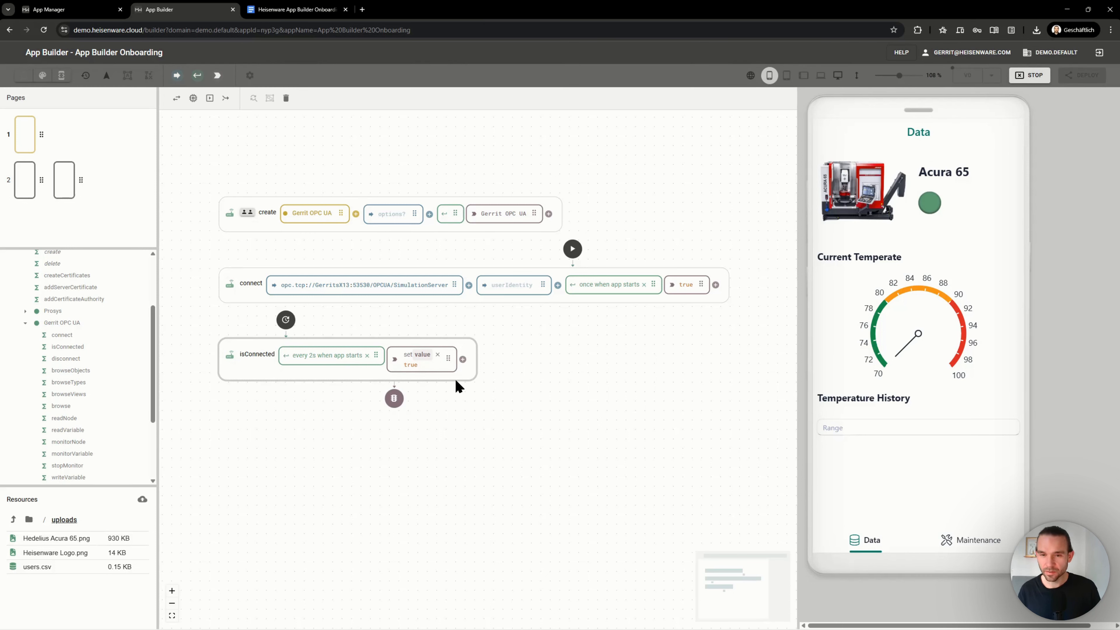
pyautogui.click(1023, 76)
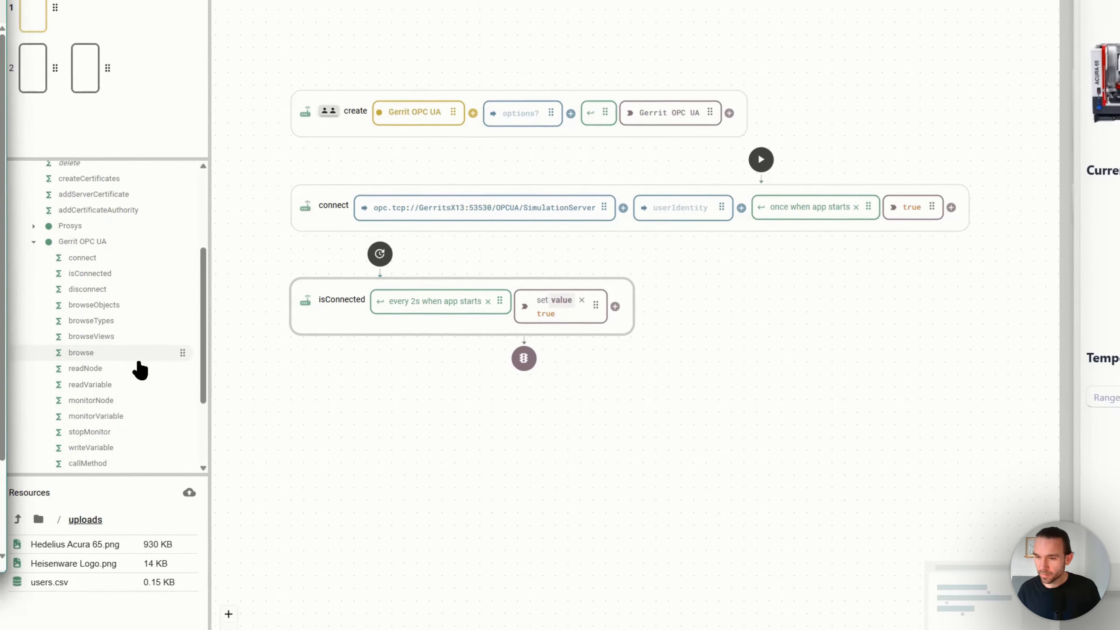
# Add the OPC UA client's readVariable function to the data model below isConnected
pyautogui.scroll(-3, 66, 374)
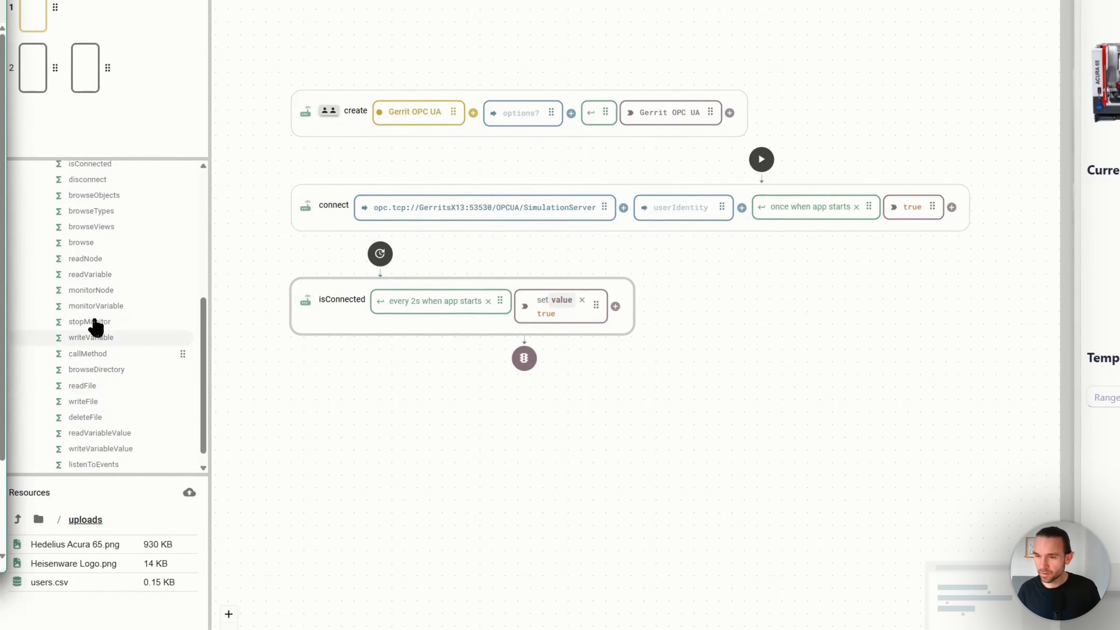
pyautogui.moveTo(84, 277); pyautogui.dragTo(361, 416)
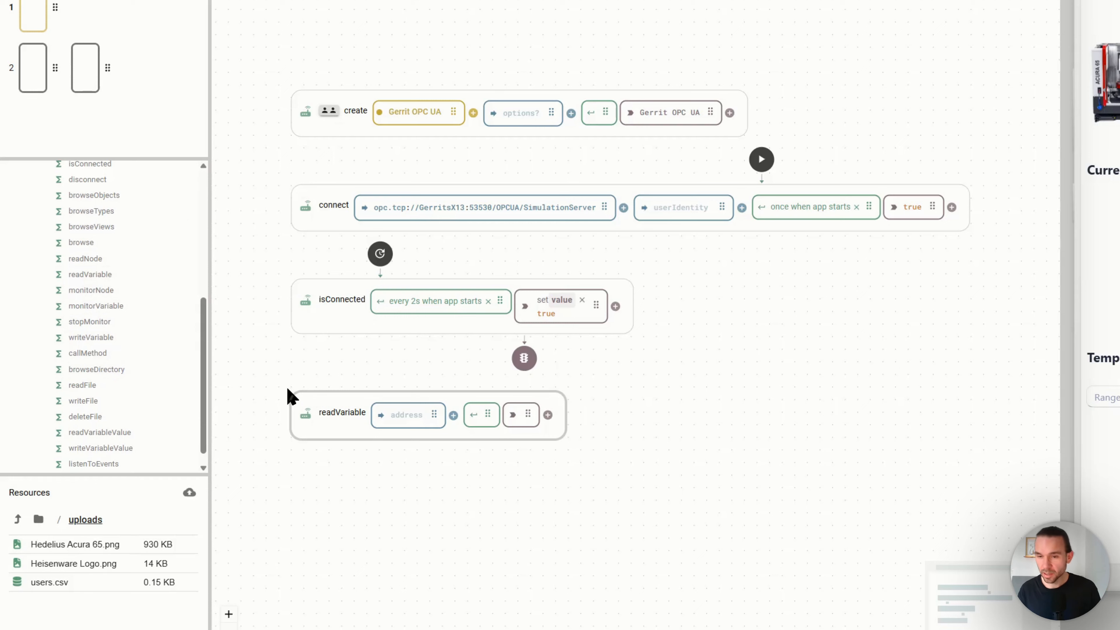
pyautogui.scroll(-2, 358, 467)
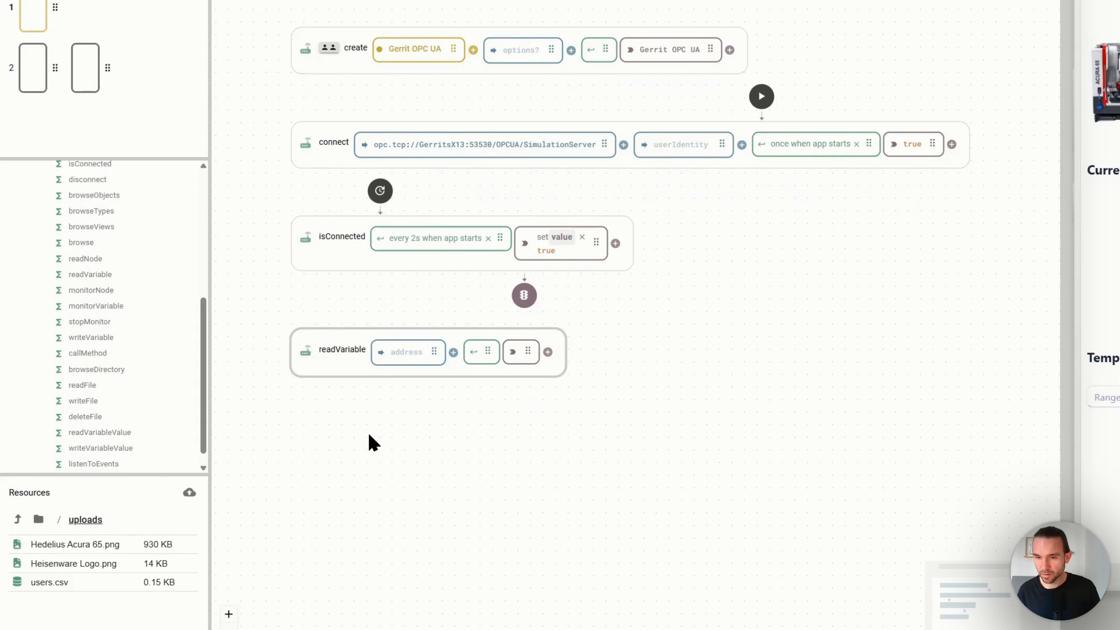
# Switch to Prosys OPC UA Simulation Server, copy the NodeId of the Random variable and minimize the server window
pyautogui.click(400, 352)
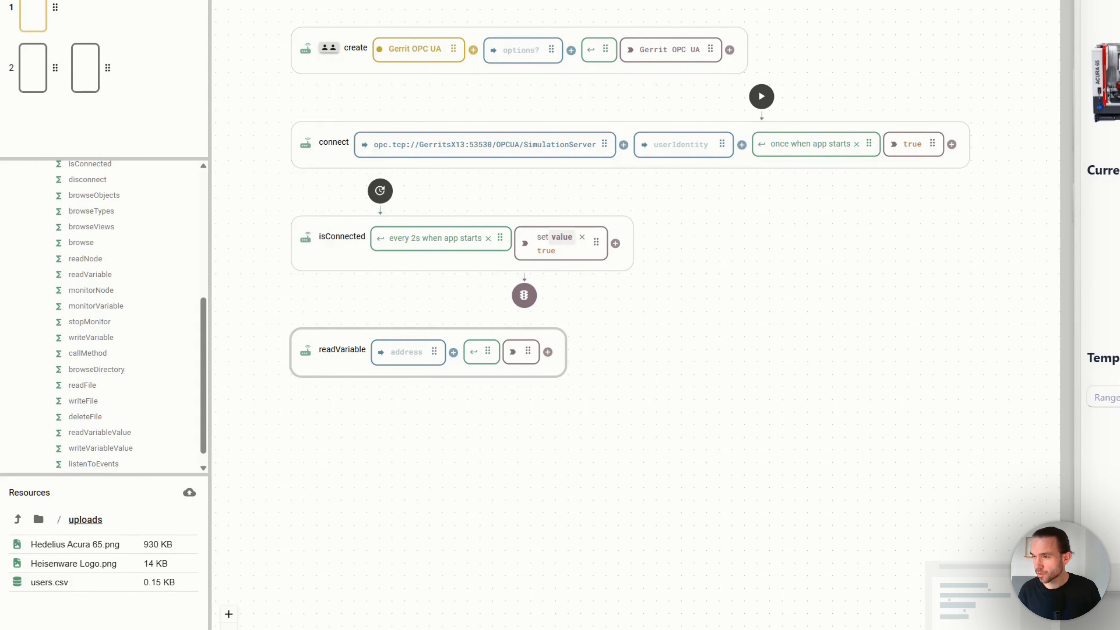
pyautogui.hotkey('alt', 'Tab')
pyautogui.click(335, 161)
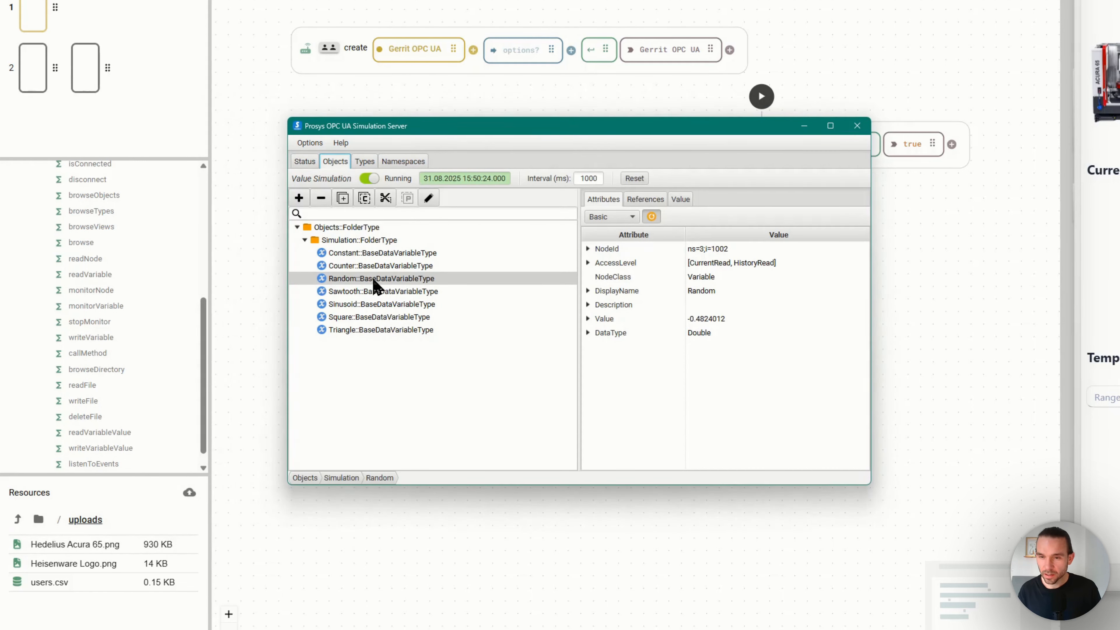
pyautogui.click(364, 265)
pyautogui.click(363, 279)
pyautogui.doubleClick(726, 253)
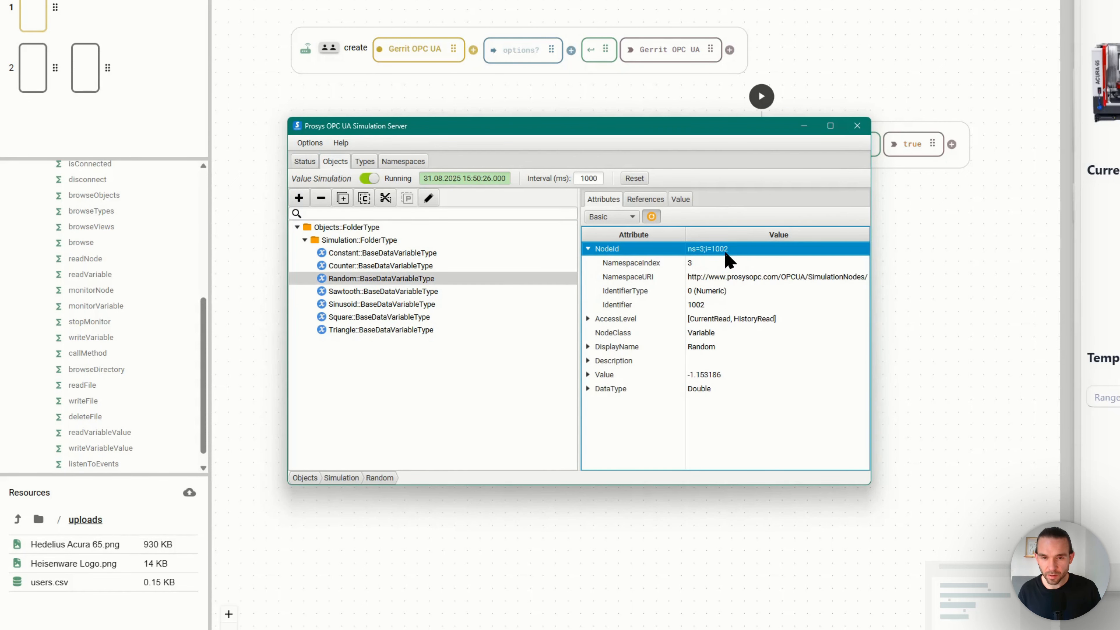
pyautogui.click(805, 126)
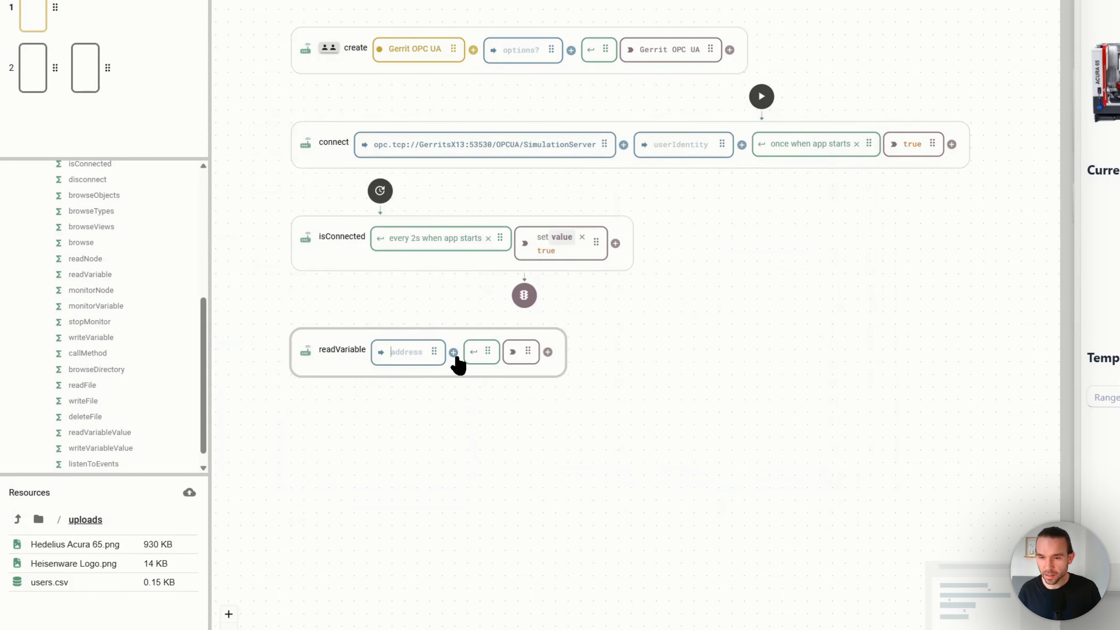
# Set readVariable's address to ns=3;i=1002, removing the pasted NodeId label in front of it
pyautogui.click(407, 352)
pyautogui.write('NodeId ns=3;i=1002')
pyautogui.moveTo(418, 354); pyautogui.dragTo(339, 350)
pyautogui.press('BackSpace')
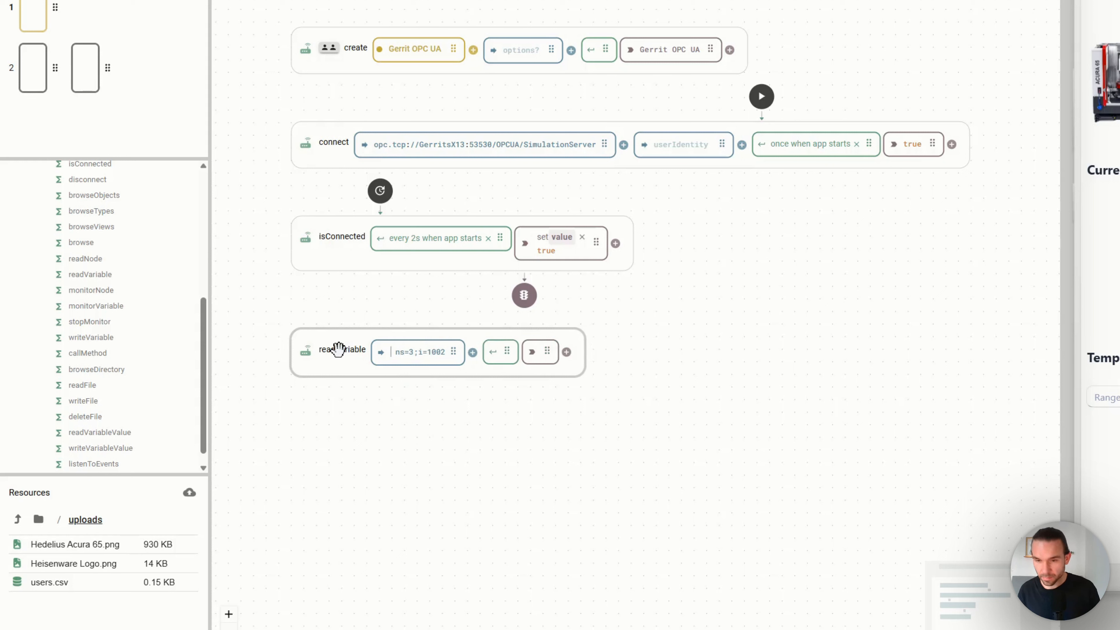
pyautogui.click(525, 407)
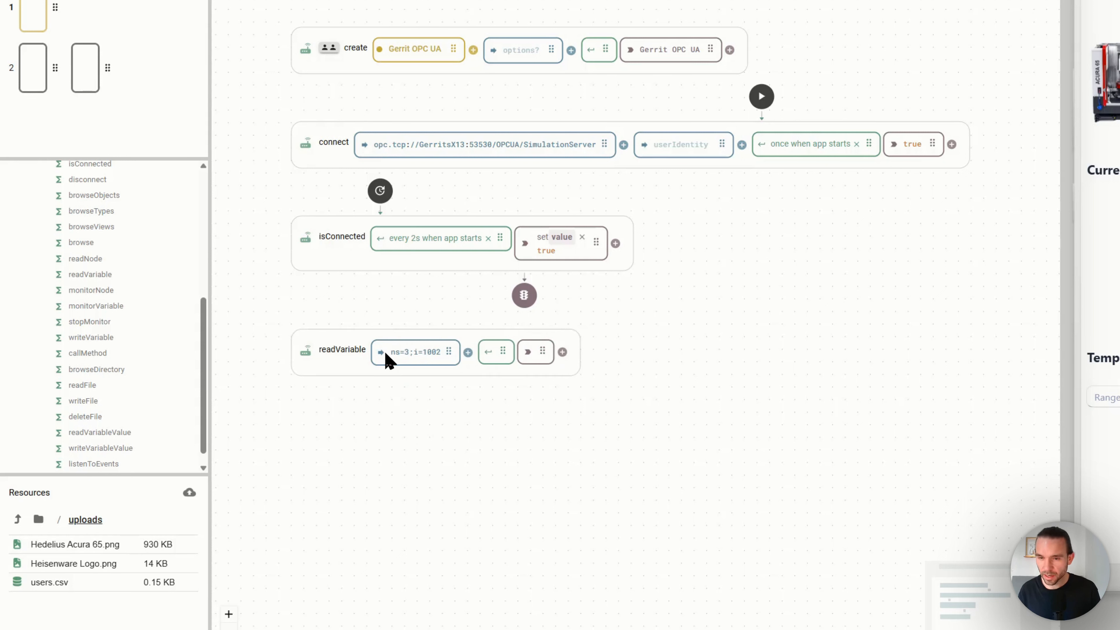
# Trigger readVariable manually several times to check the values it reads from the server
pyautogui.moveTo(386, 363)
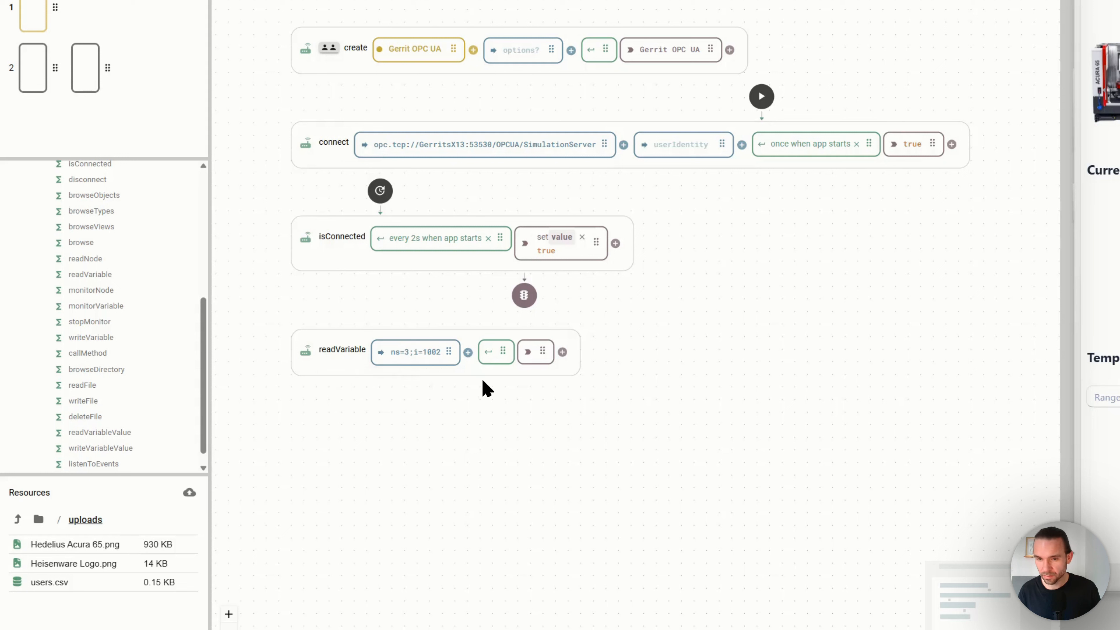
pyautogui.click(491, 353)
pyautogui.click(490, 353)
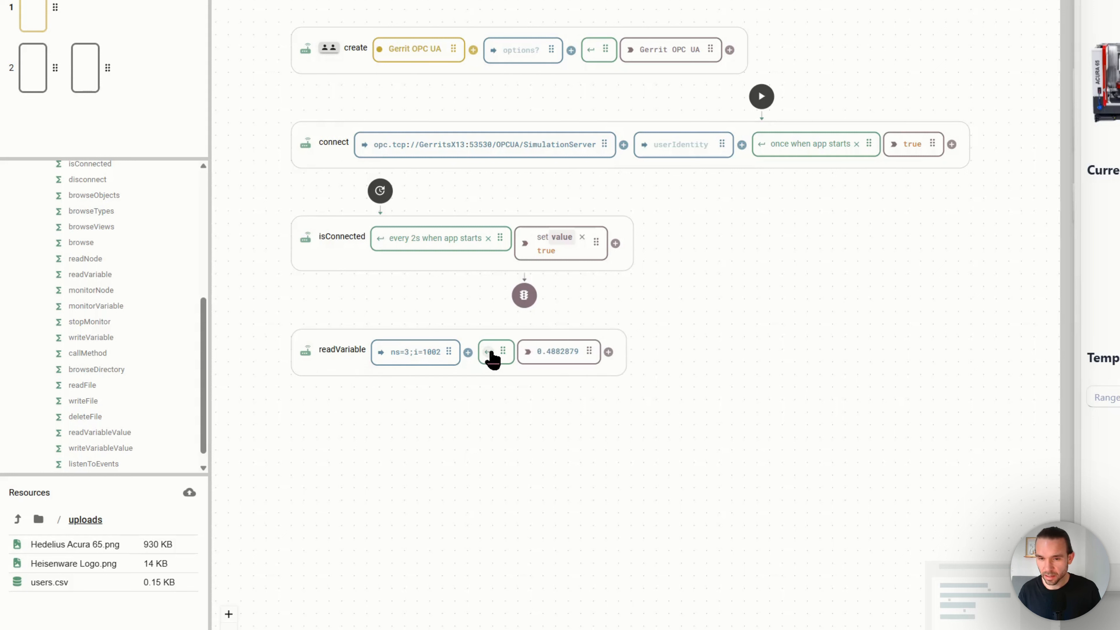
pyautogui.click(491, 353)
pyautogui.click(490, 353)
pyautogui.click(490, 353)
pyautogui.click(491, 352)
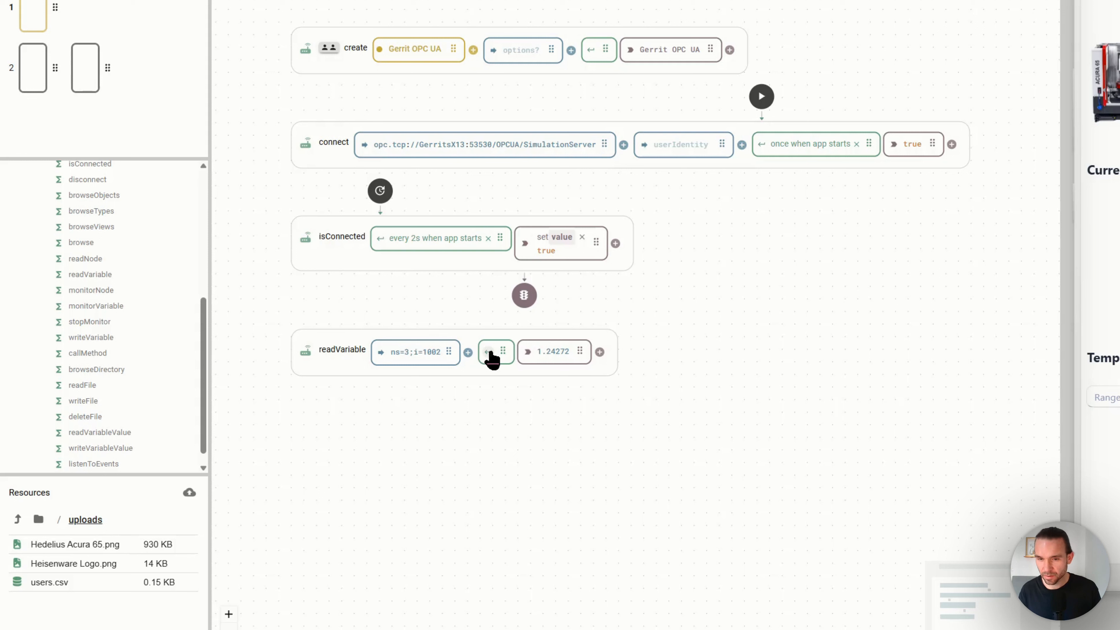
pyautogui.click(490, 353)
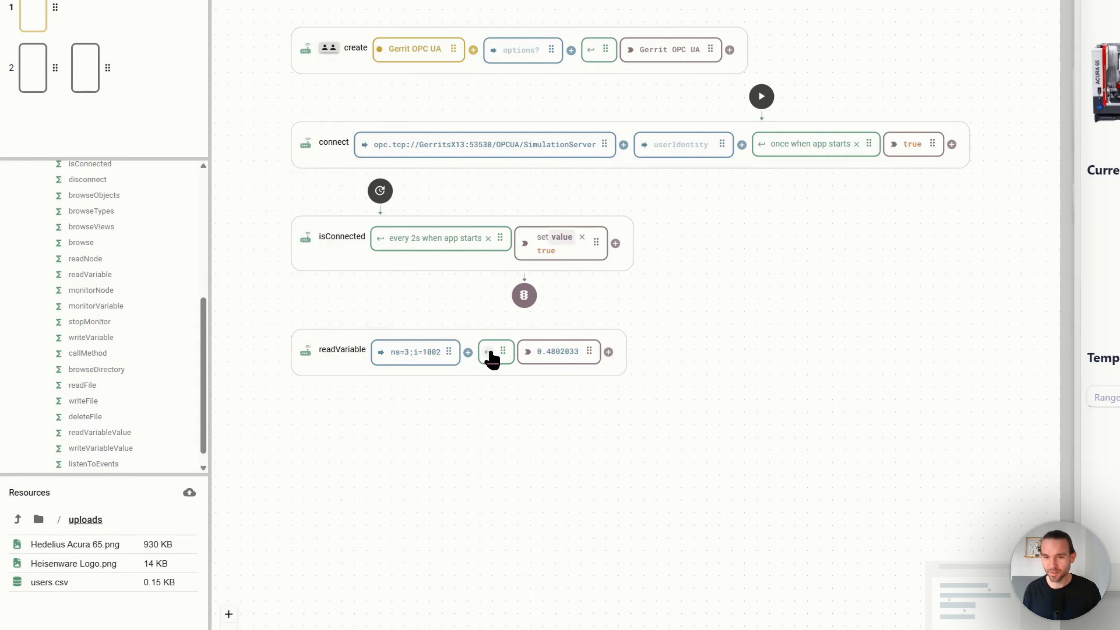
# Set the readVariable function to run every 1 s when the app starts
pyautogui.rightClick(490, 353)
pyautogui.moveTo(570, 397)
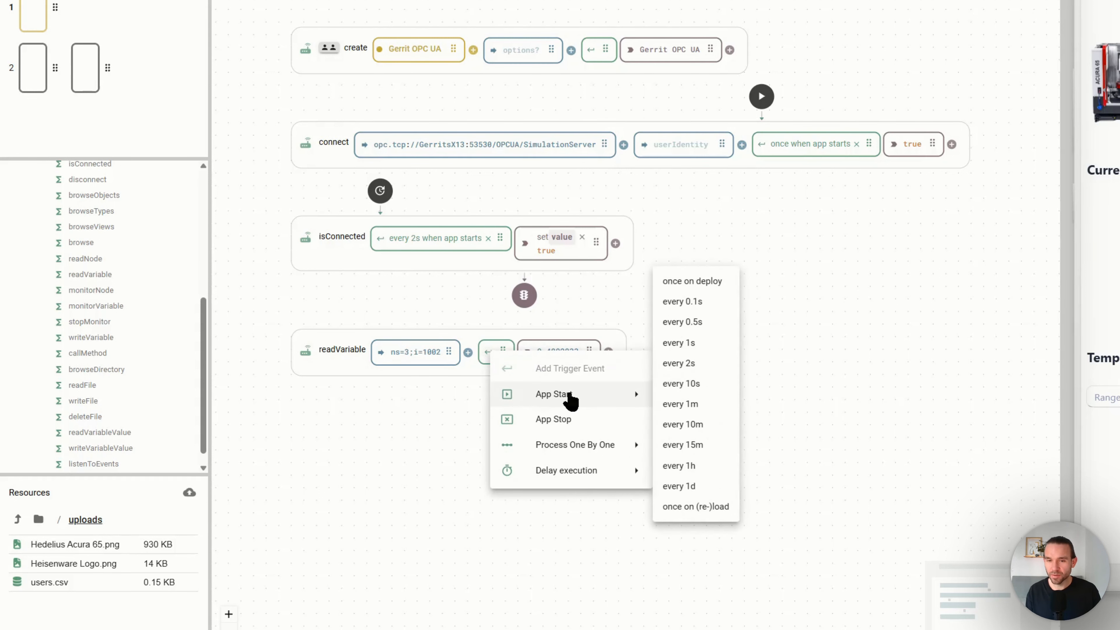
pyautogui.click(679, 343)
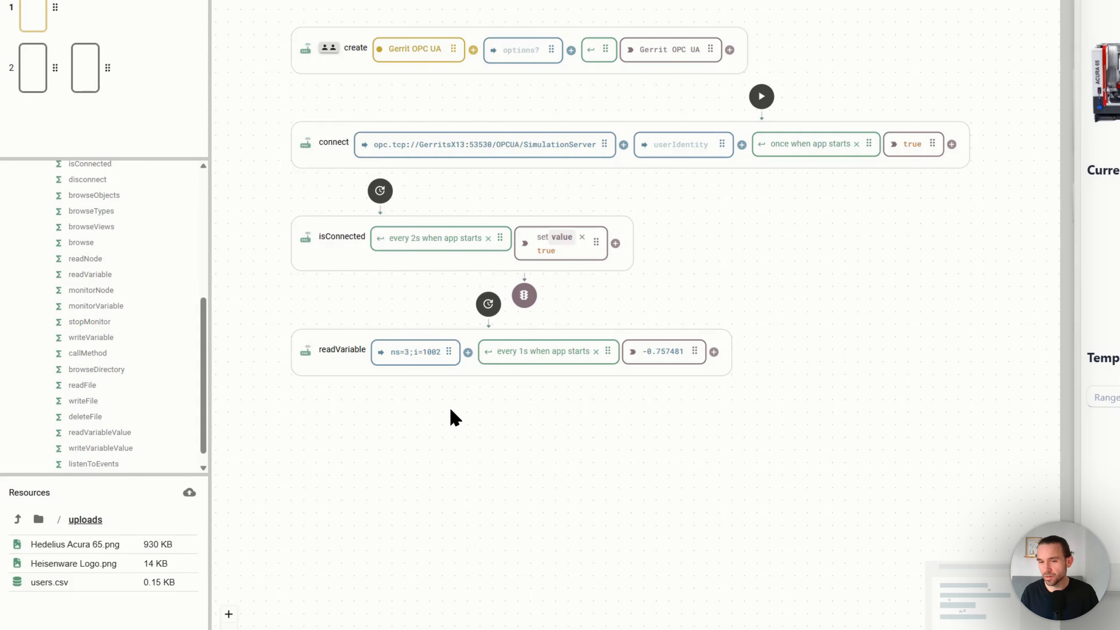
# Collapse the OPC UA client's functions and the whole OPC UA Agent group in the function list
pyautogui.scroll(-3, 435, 410)
pyautogui.scroll(3, 437, 411)
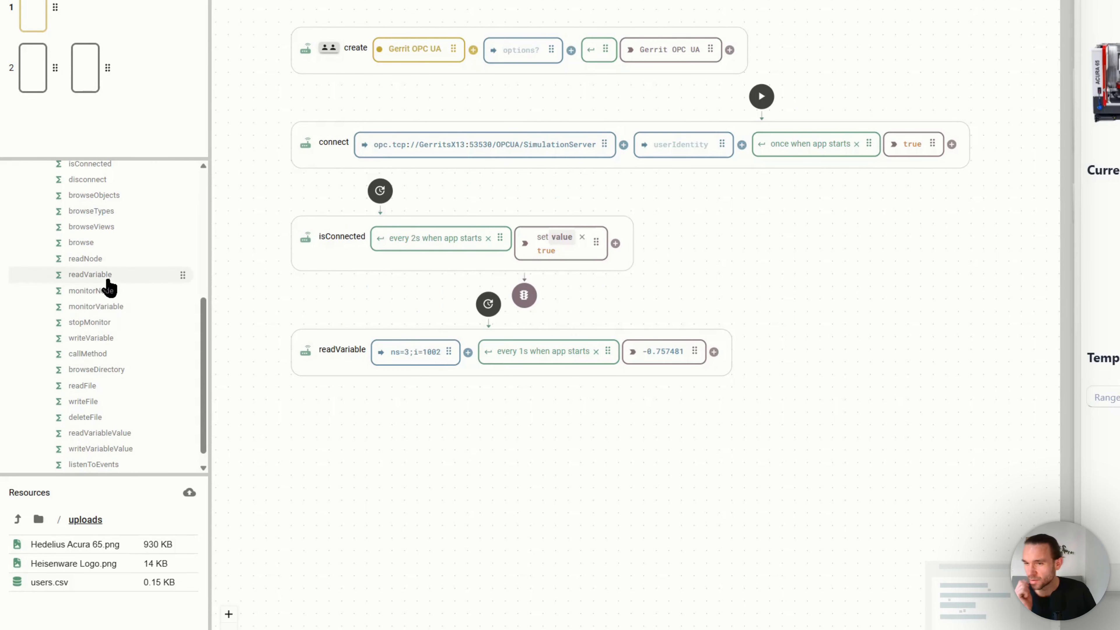
pyautogui.scroll(-1, 101, 282)
pyautogui.scroll(6, 102, 279)
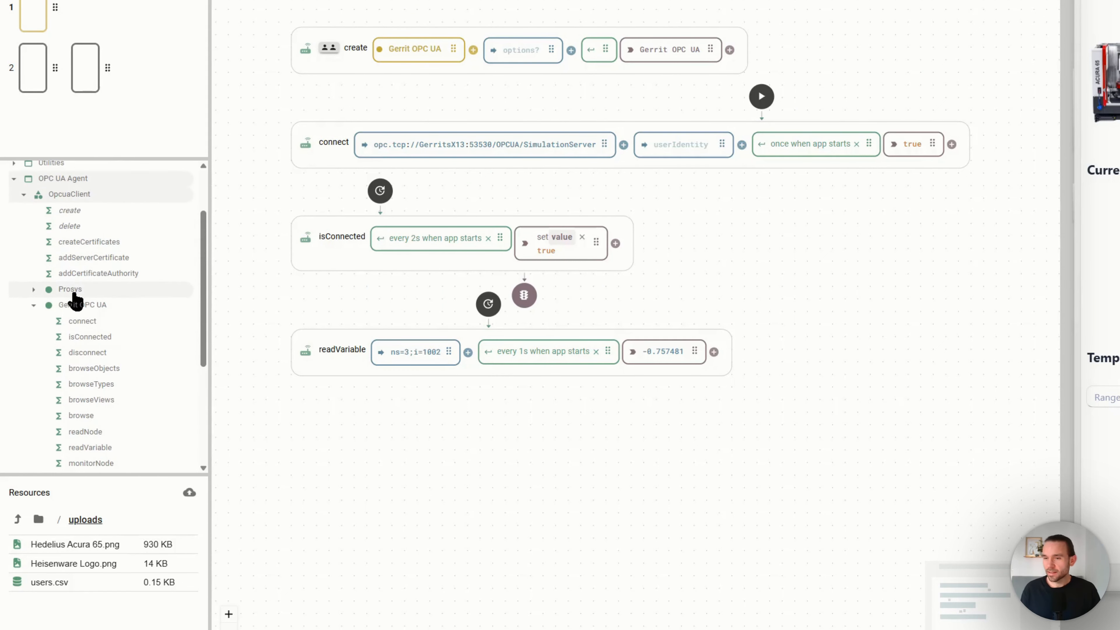
pyautogui.click(35, 306)
pyautogui.click(34, 275)
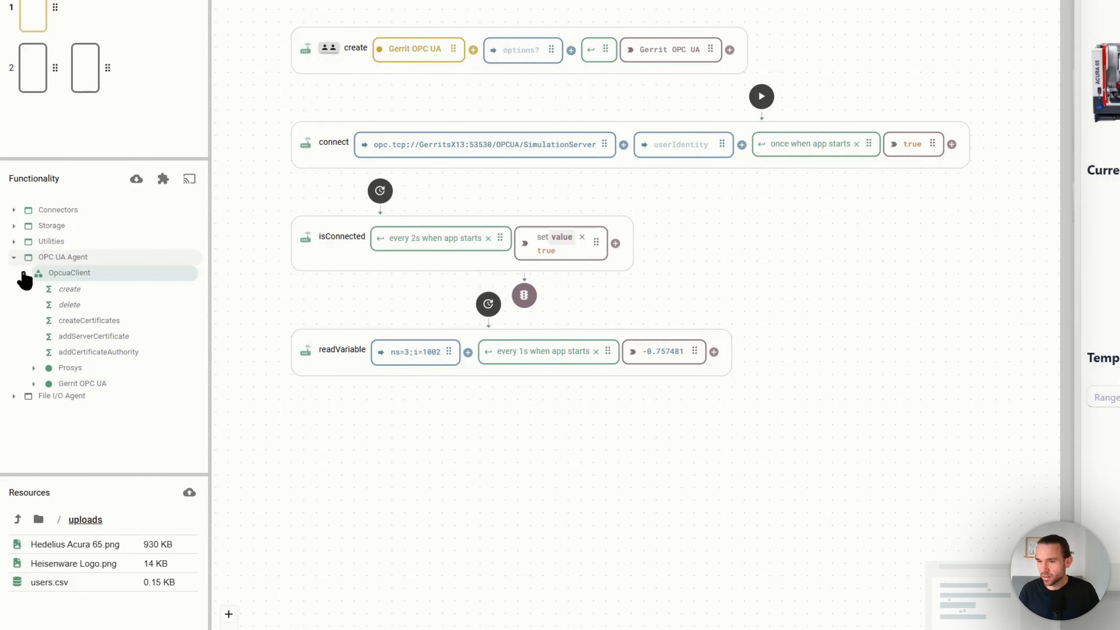
pyautogui.click(19, 259)
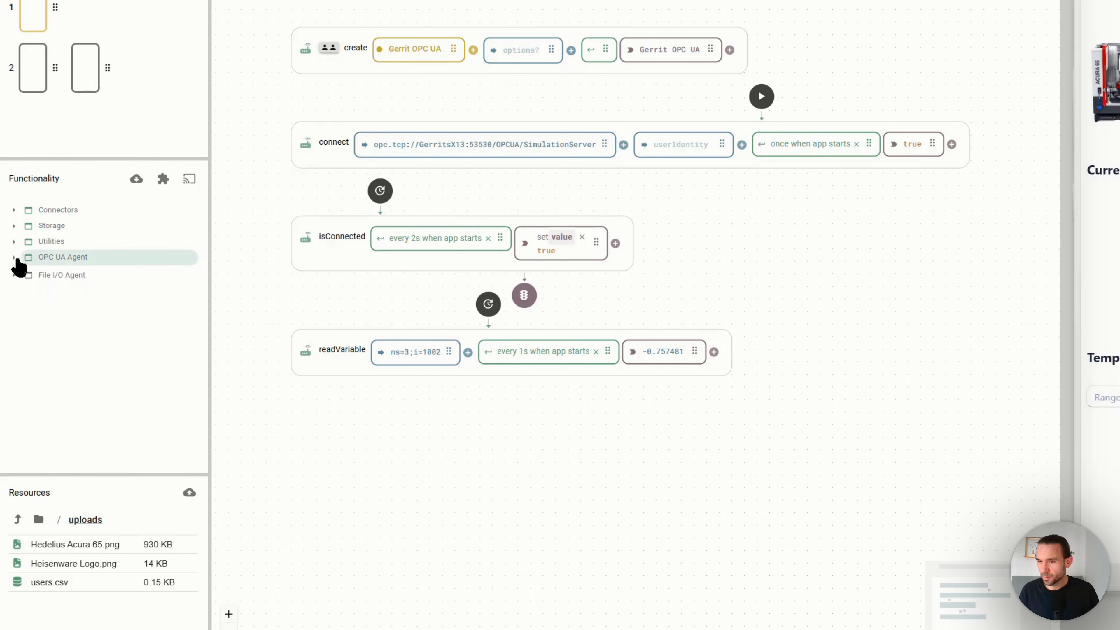
# Add the mapRange function from the Data Processing utilities and align it below readVariable
pyautogui.click(44, 242)
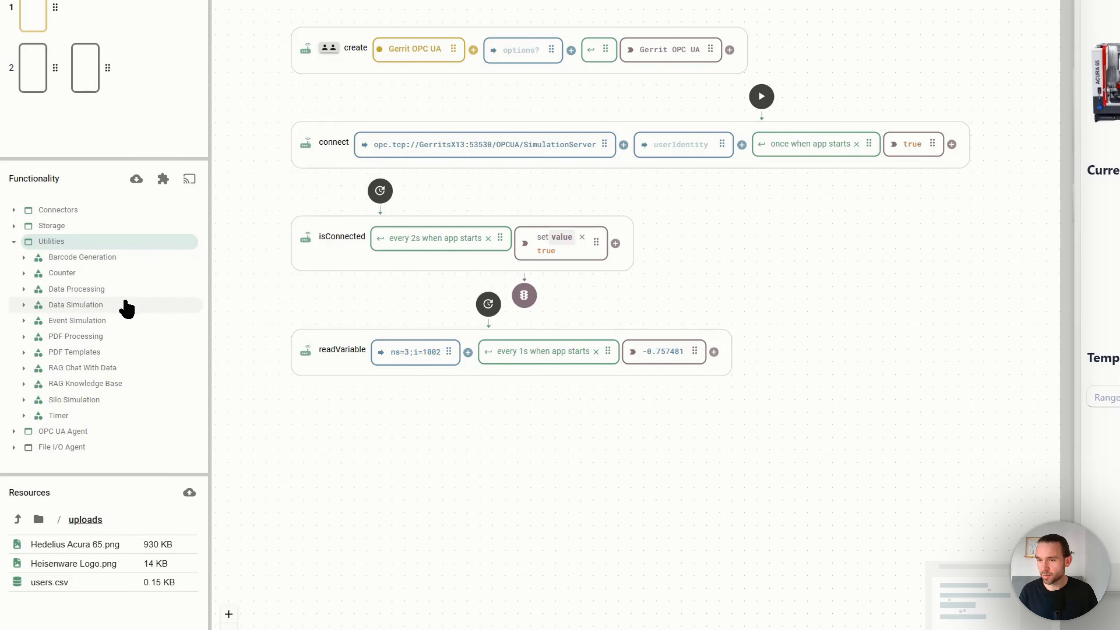
pyautogui.click(118, 308)
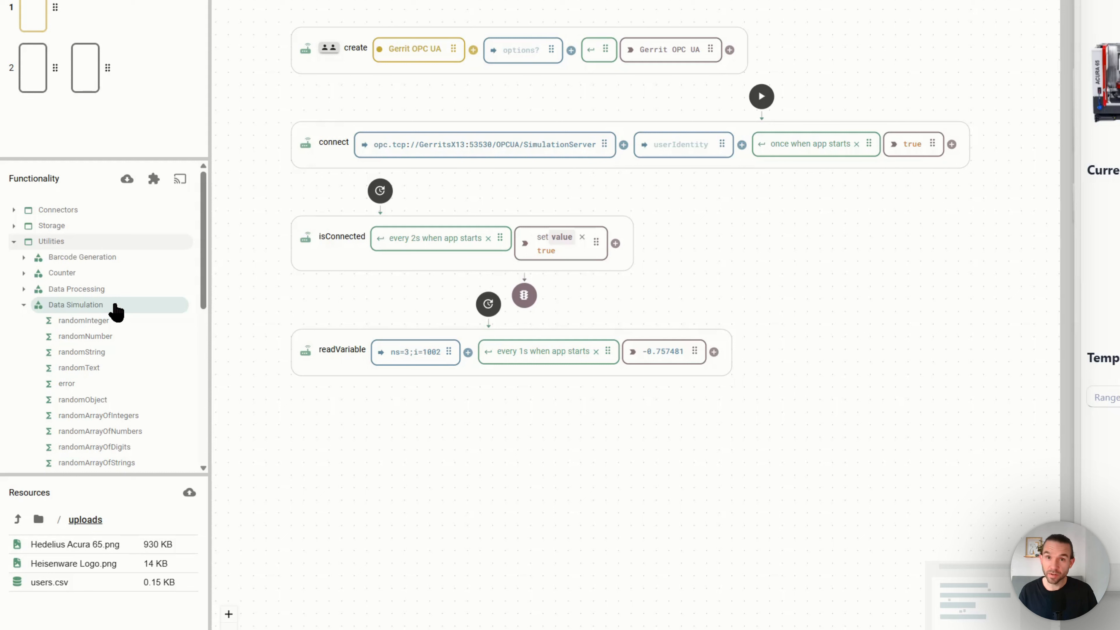
pyautogui.click(117, 309)
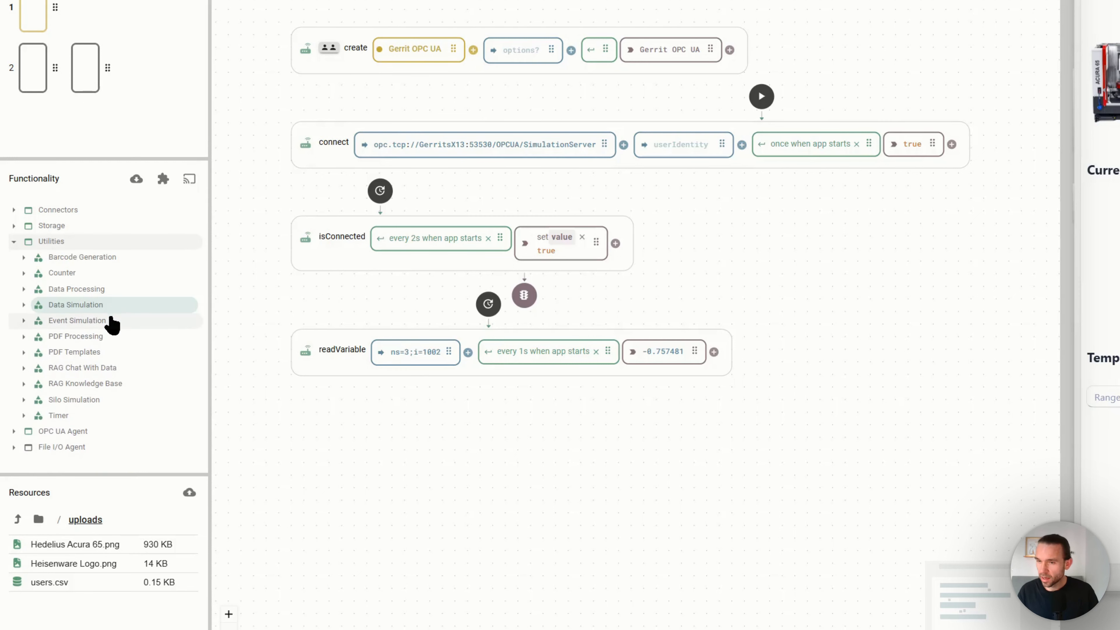
pyautogui.click(116, 291)
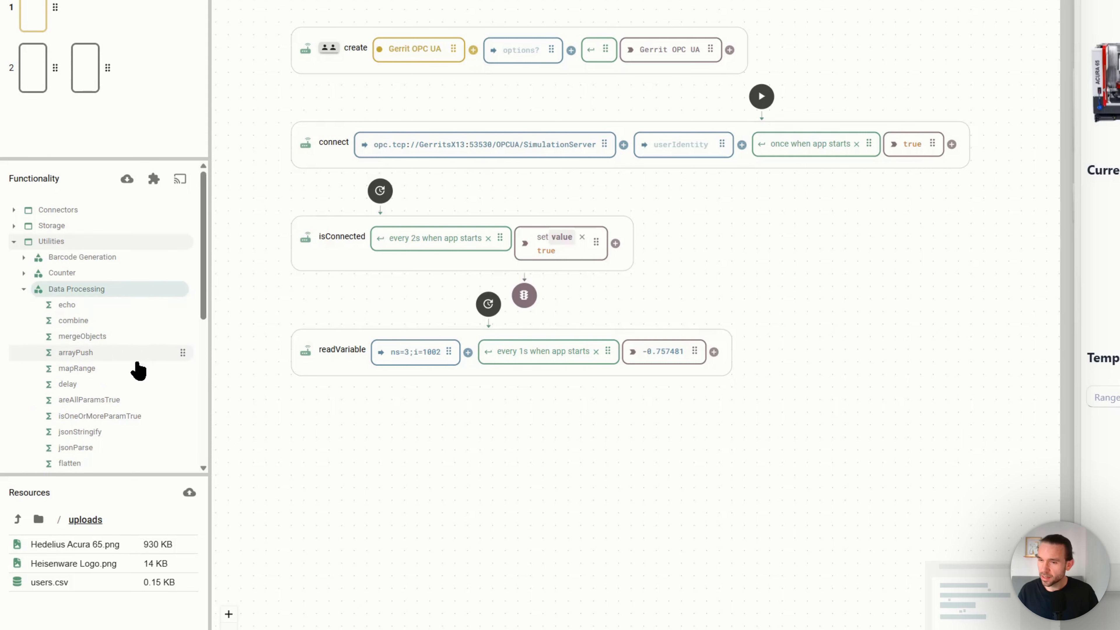
pyautogui.moveTo(91, 373); pyautogui.dragTo(435, 457)
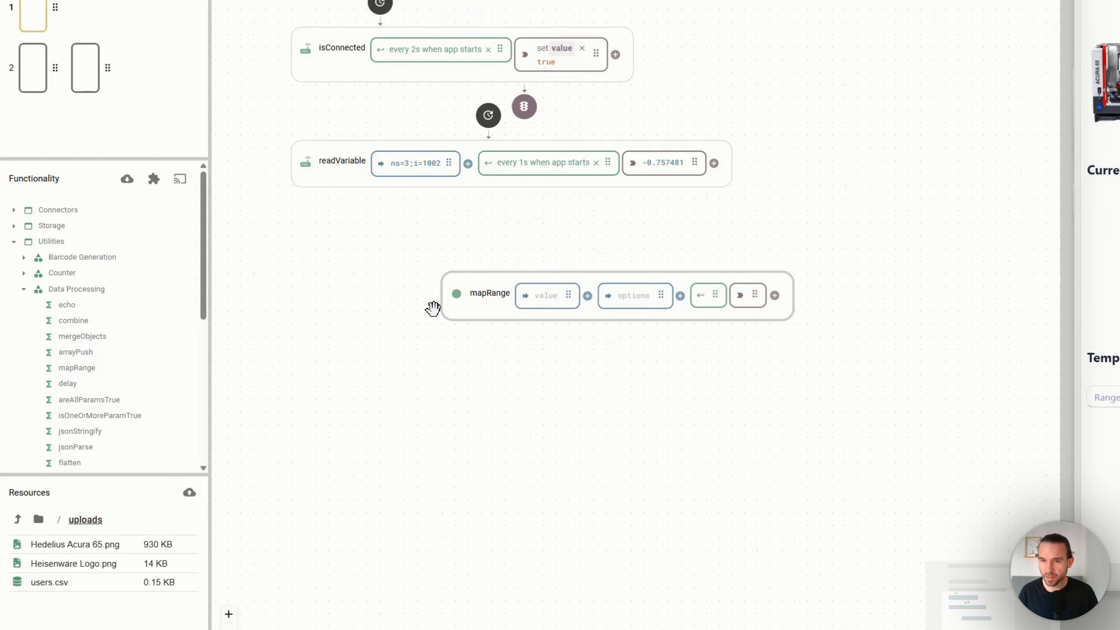
pyautogui.moveTo(432, 307); pyautogui.dragTo(310, 298)
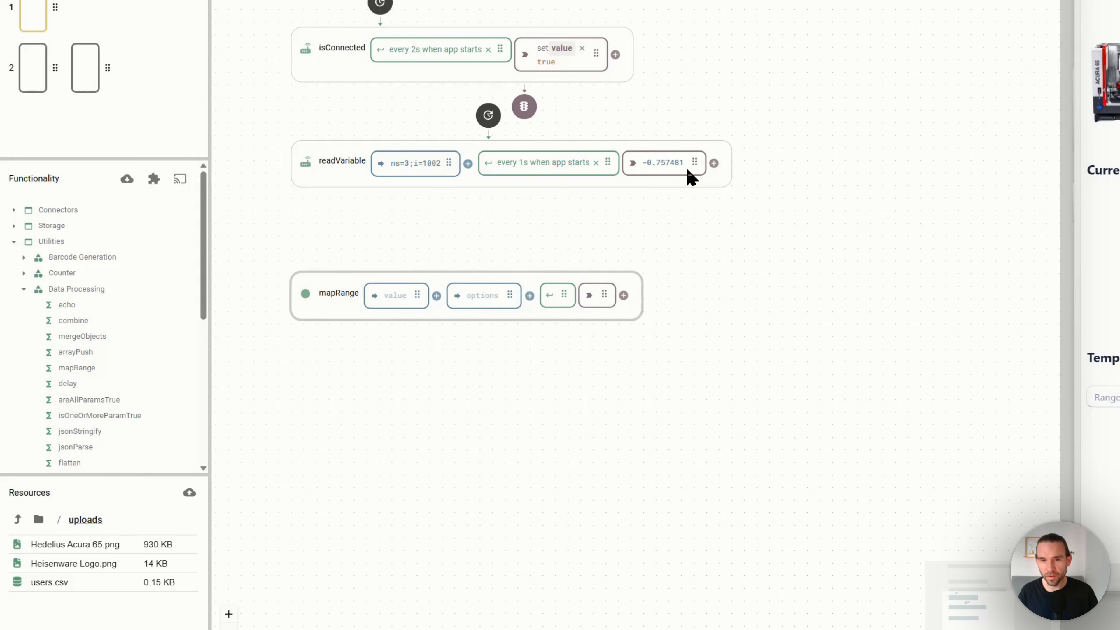
# Link readVariable's output to mapRange's value input and make mapRange trigger on each update of that input
pyautogui.moveTo(694, 163)
pyautogui.mouseDown()
pyautogui.moveTo(697, 172)
pyautogui.moveTo(584, 203)
pyautogui.moveTo(451, 216)
pyautogui.moveTo(397, 256)
pyautogui.moveTo(400, 304)
pyautogui.mouseUp()
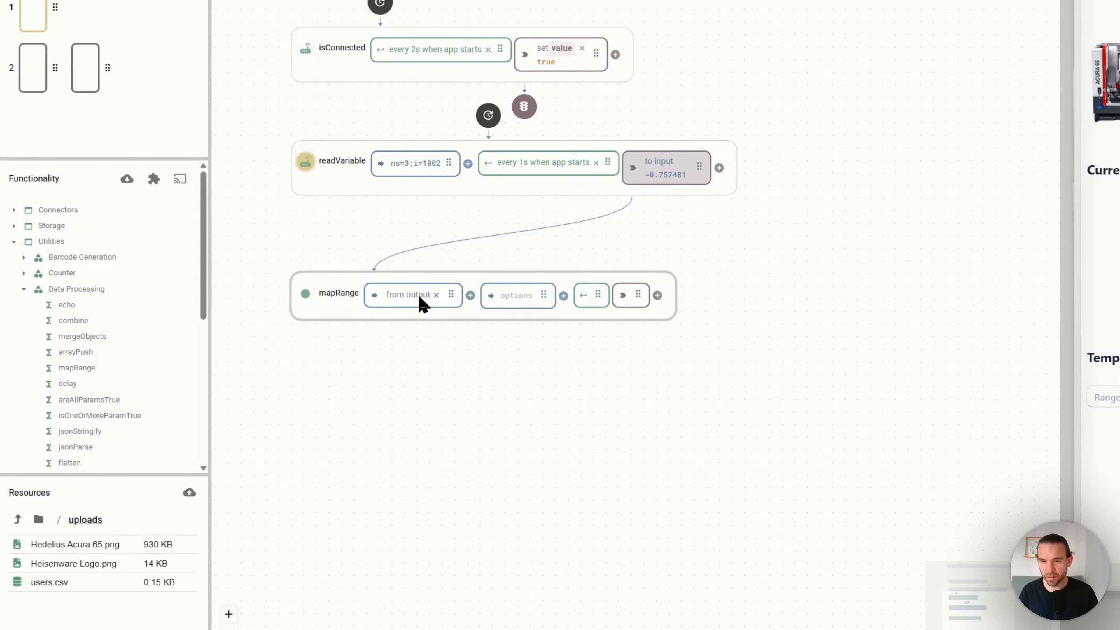
pyautogui.moveTo(452, 295); pyautogui.dragTo(600, 295)
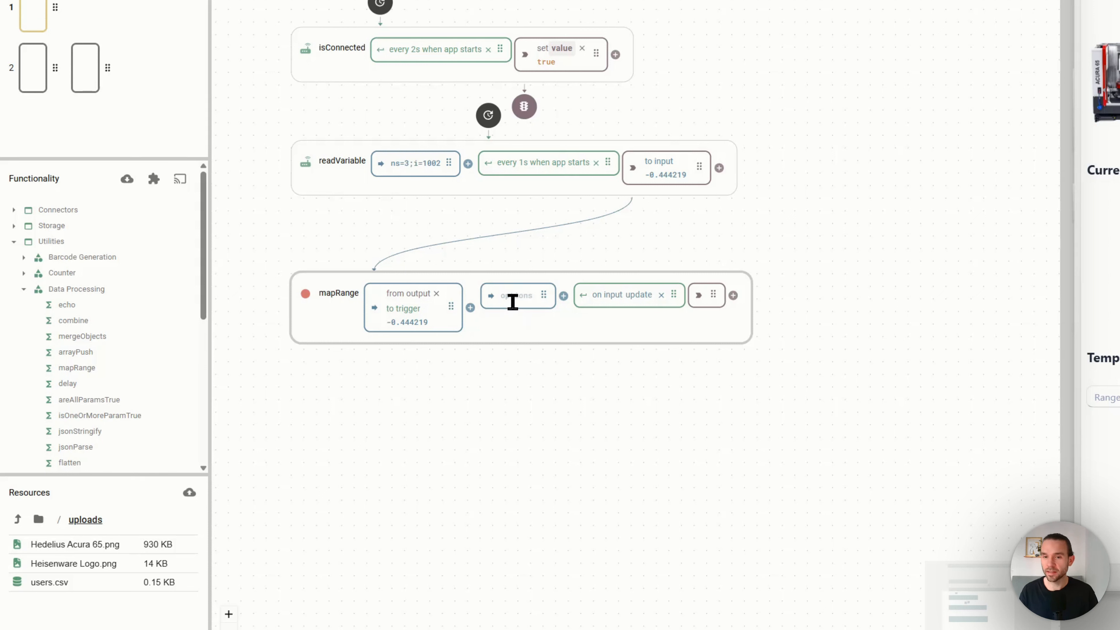
# Set the original range in mapRange's options to origMin -2 and origMax 2
pyautogui.click(512, 300)
pyautogui.write('min')
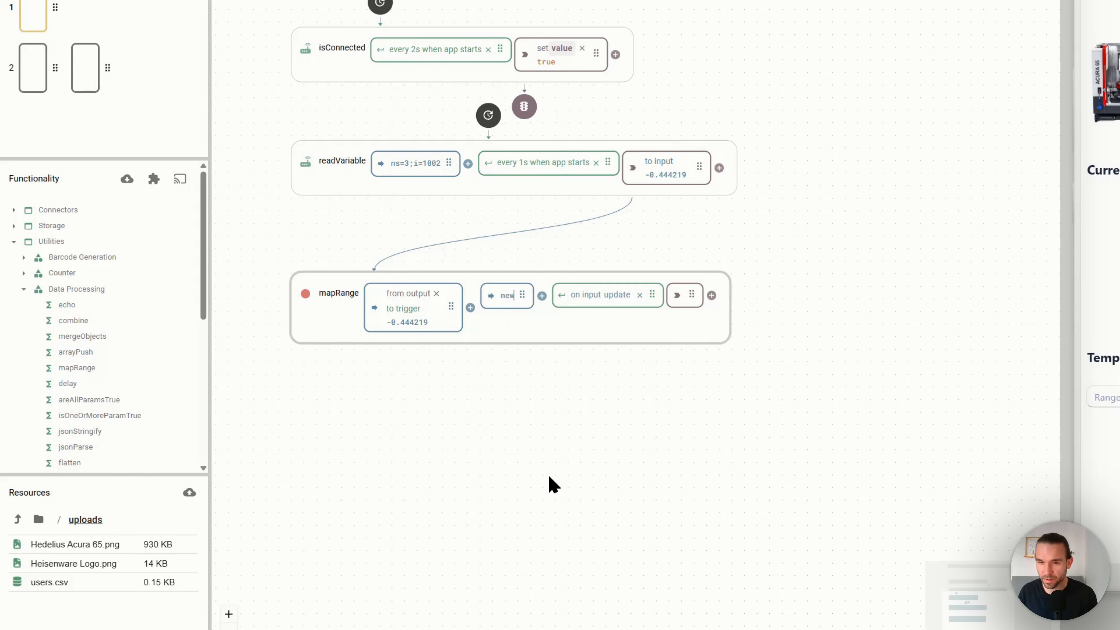
pyautogui.press('BackSpace')
pyautogui.press('BackSpace')
pyautogui.press('BackSpace')
pyautogui.write('origMi')
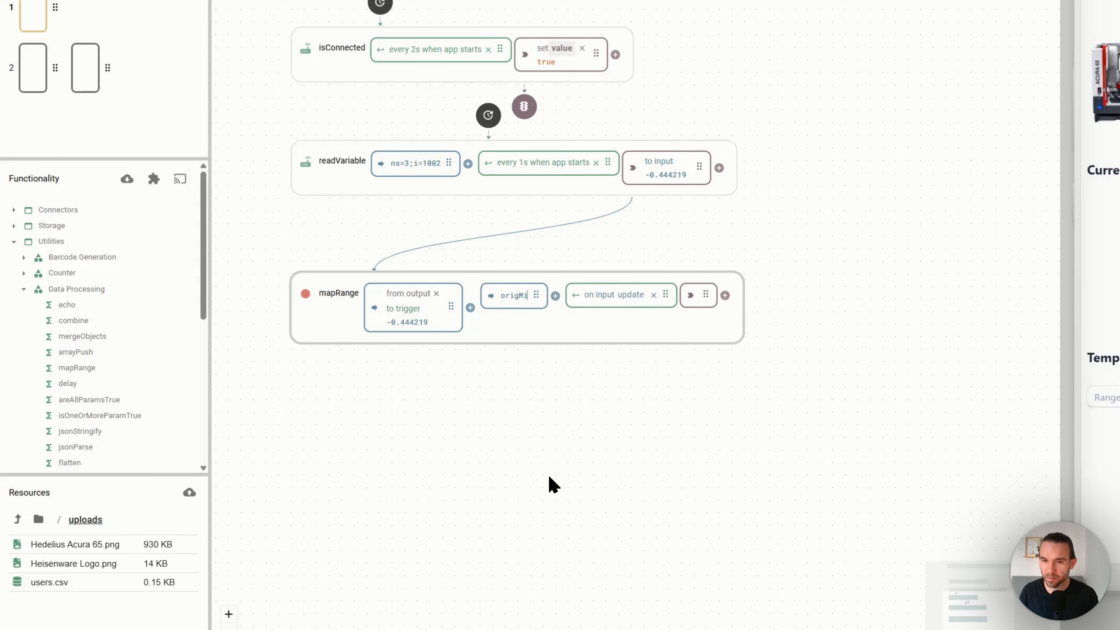
pyautogui.write('n: -2')
pyautogui.press('Return')
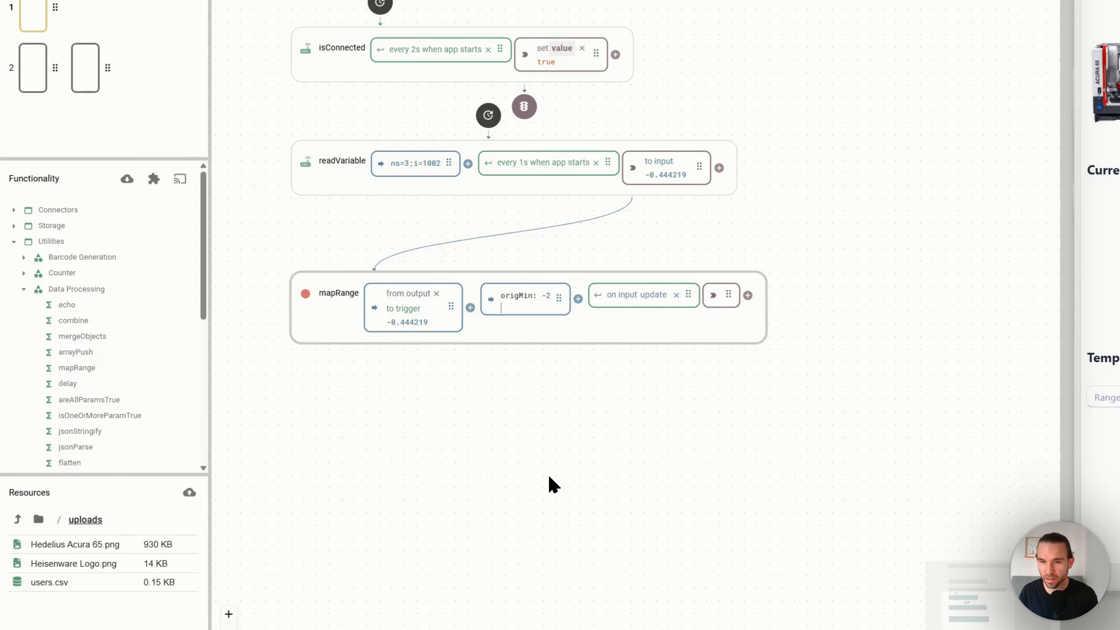
pyautogui.write('orig')
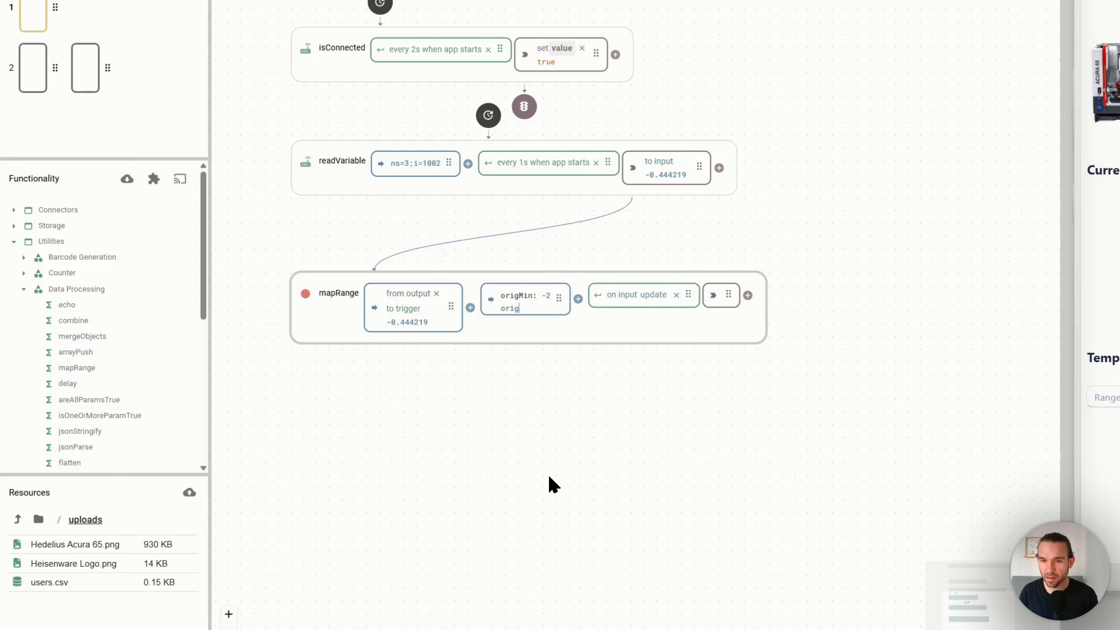
pyautogui.write('Max: 2')
pyautogui.press('Return')
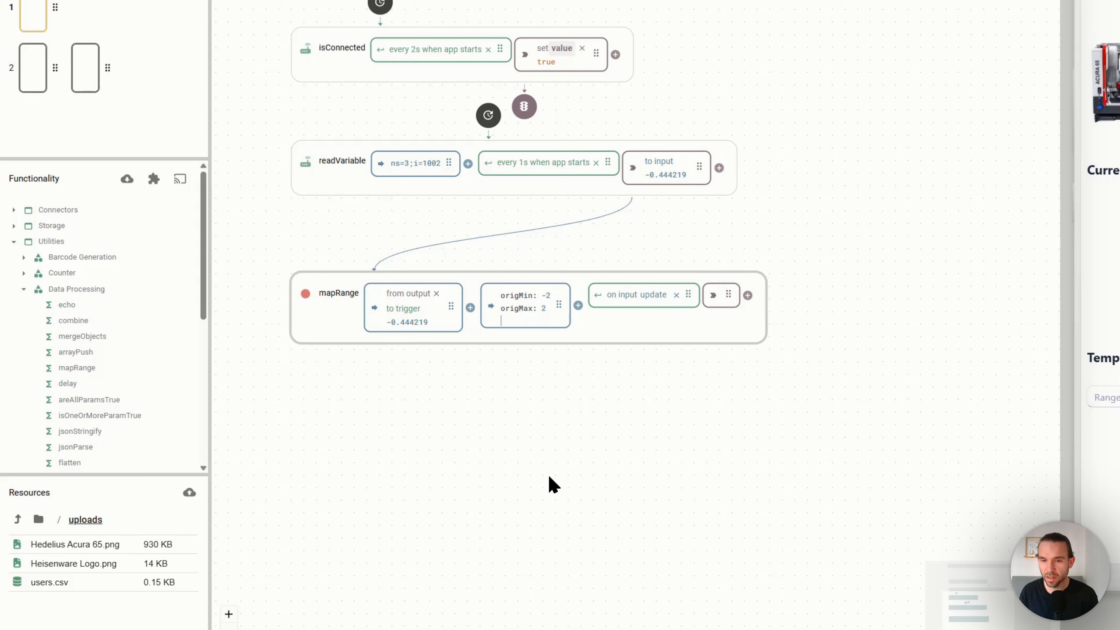
# Add the target range newMin 70 and newMax 100 to mapRange's options and apply them
pyautogui.write('newMin:')
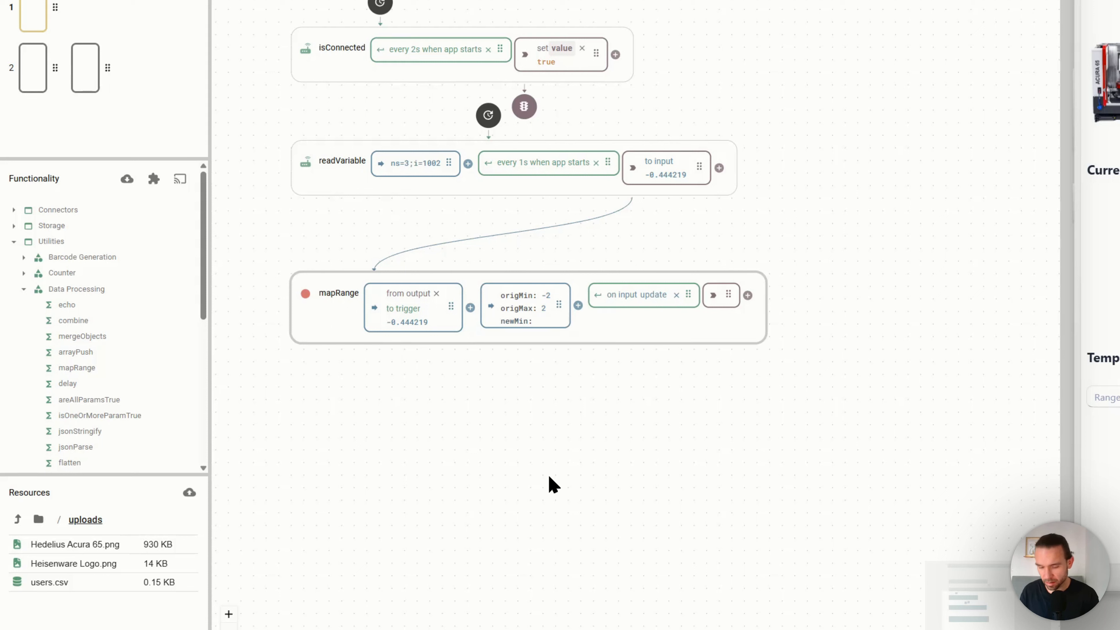
pyautogui.write(' 70')
pyautogui.press('Return')
pyautogui.write('new')
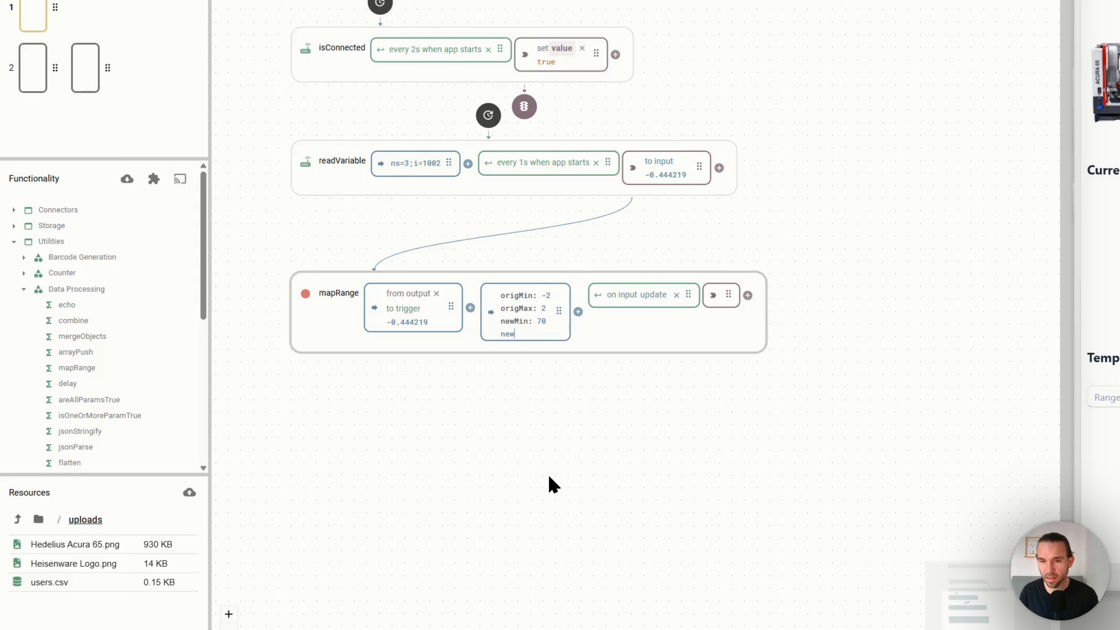
pyautogui.write('Max: 100')
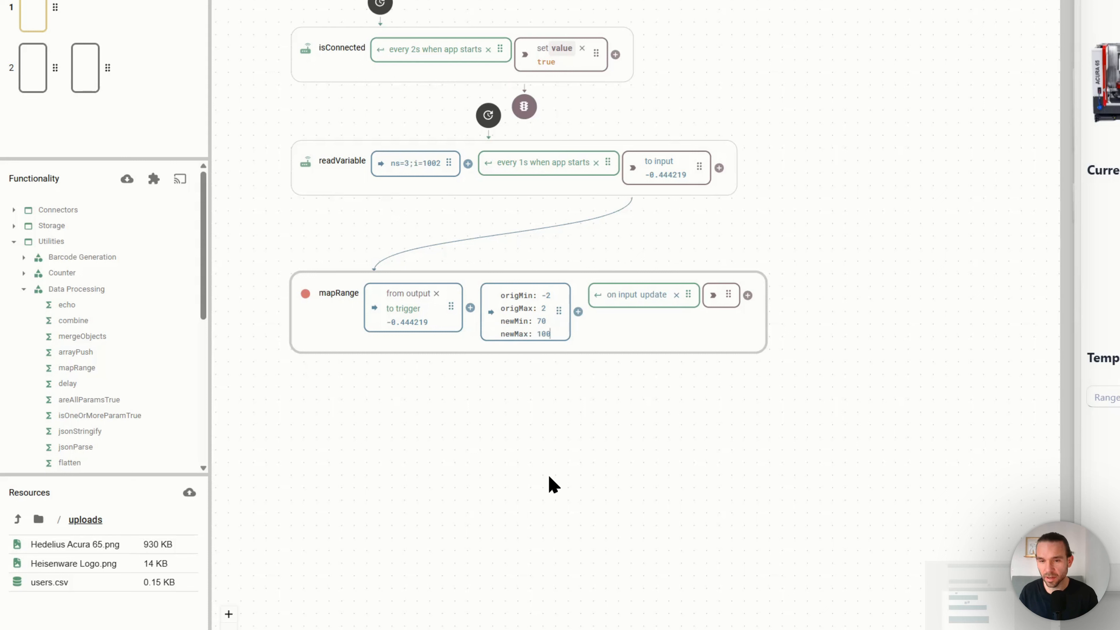
pyautogui.click(549, 477)
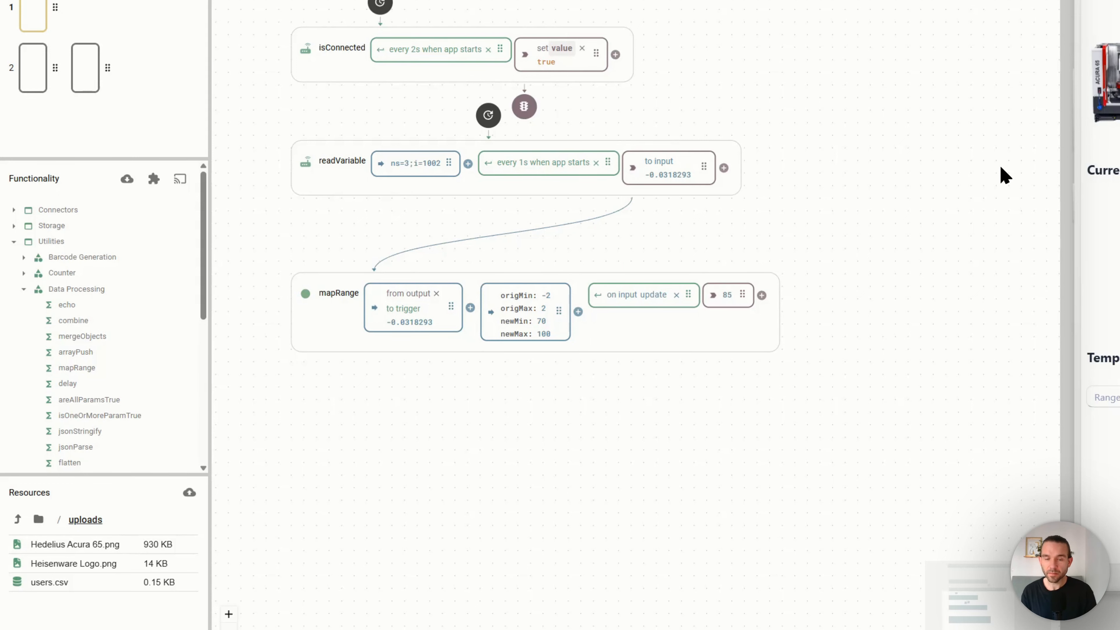
# Link mapRange's output to the value of the Current Temperate gauge, then test-run the app and stop it
pyautogui.scroll(3, 617, 246)
pyautogui.moveTo(612, 248); pyautogui.dragTo(706, 249)
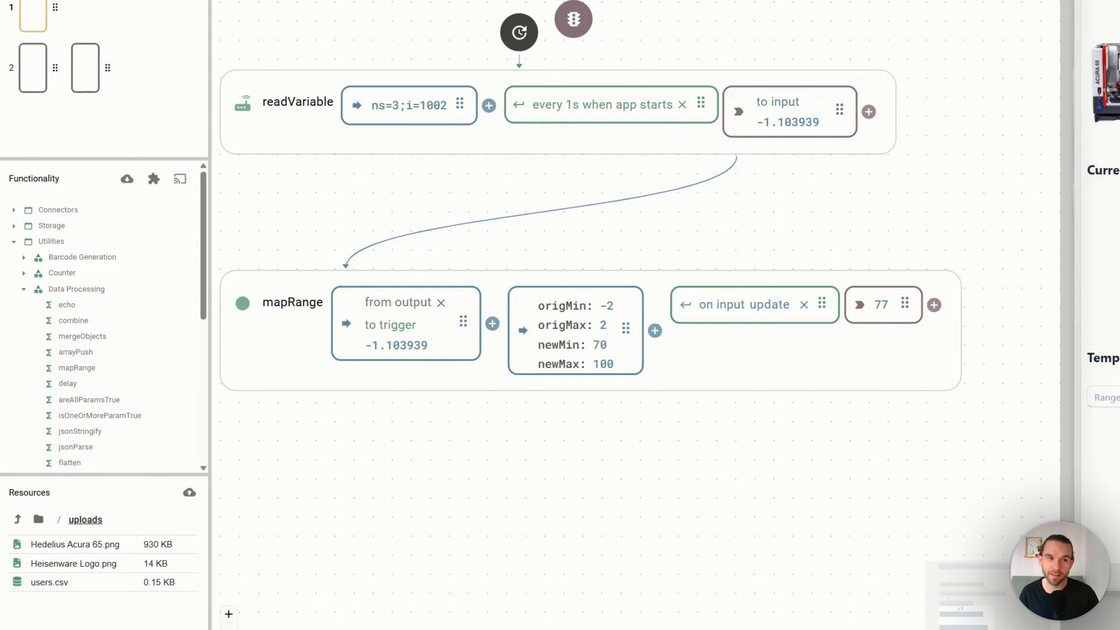
pyautogui.hscroll(3, 960, 198)
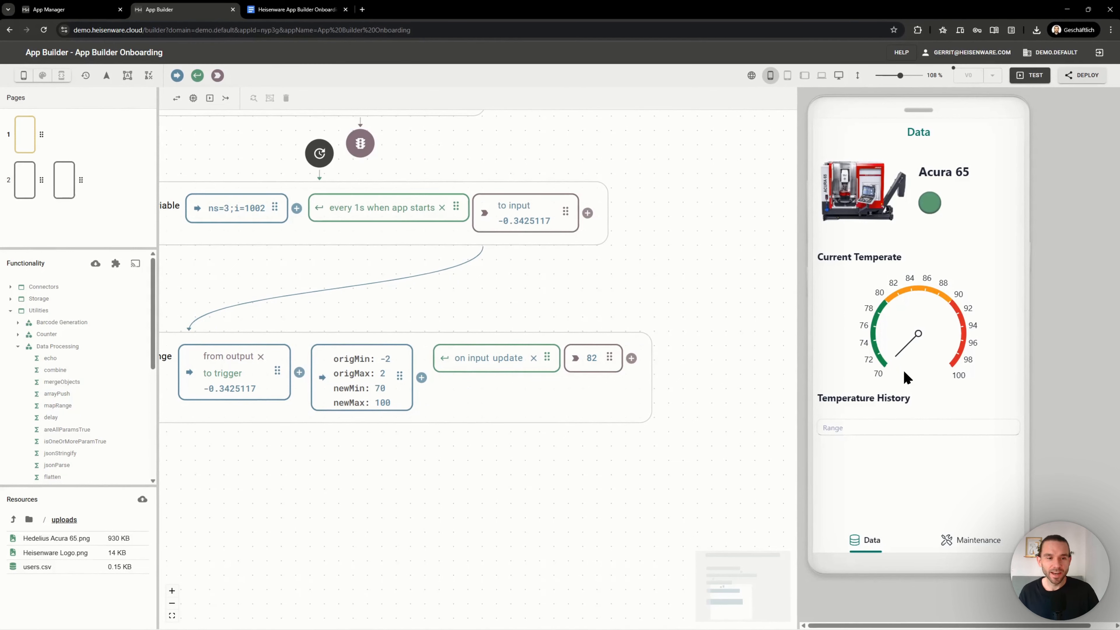
pyautogui.click(896, 368)
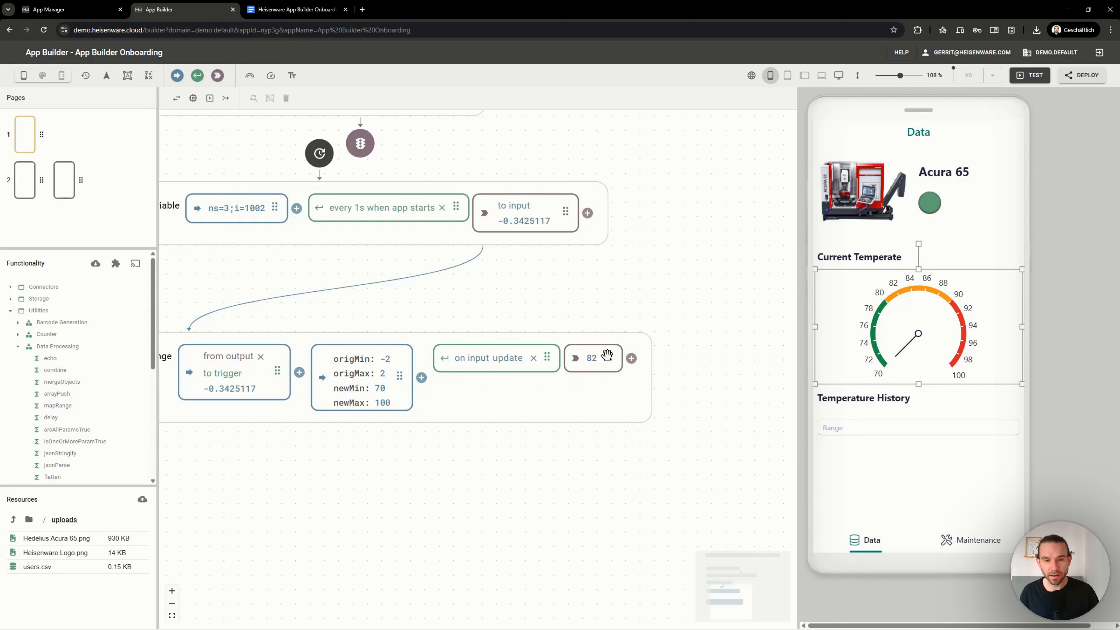
pyautogui.moveTo(606, 355)
pyautogui.mouseDown()
pyautogui.moveTo(620, 308)
pyautogui.moveTo(646, 275)
pyautogui.moveTo(758, 270)
pyautogui.moveTo(943, 327)
pyautogui.mouseUp()
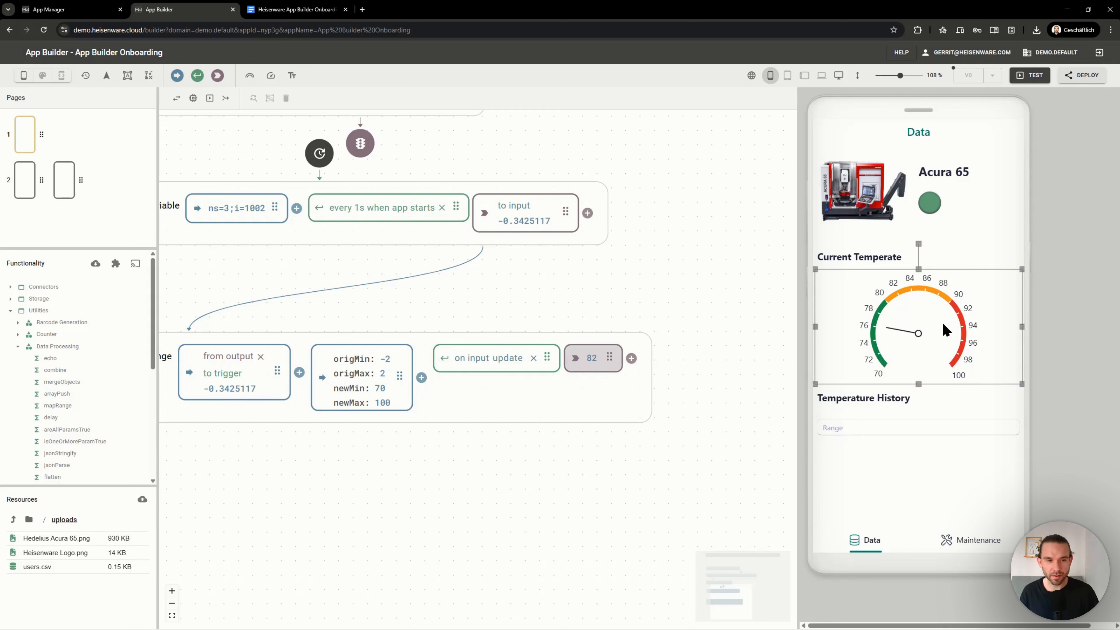
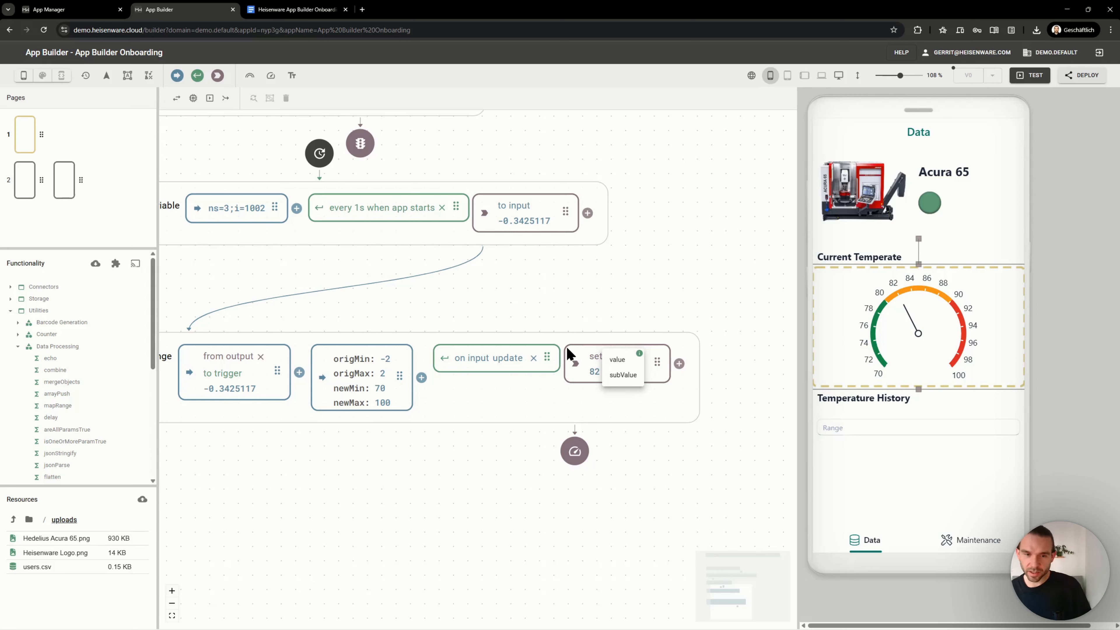
pyautogui.click(617, 360)
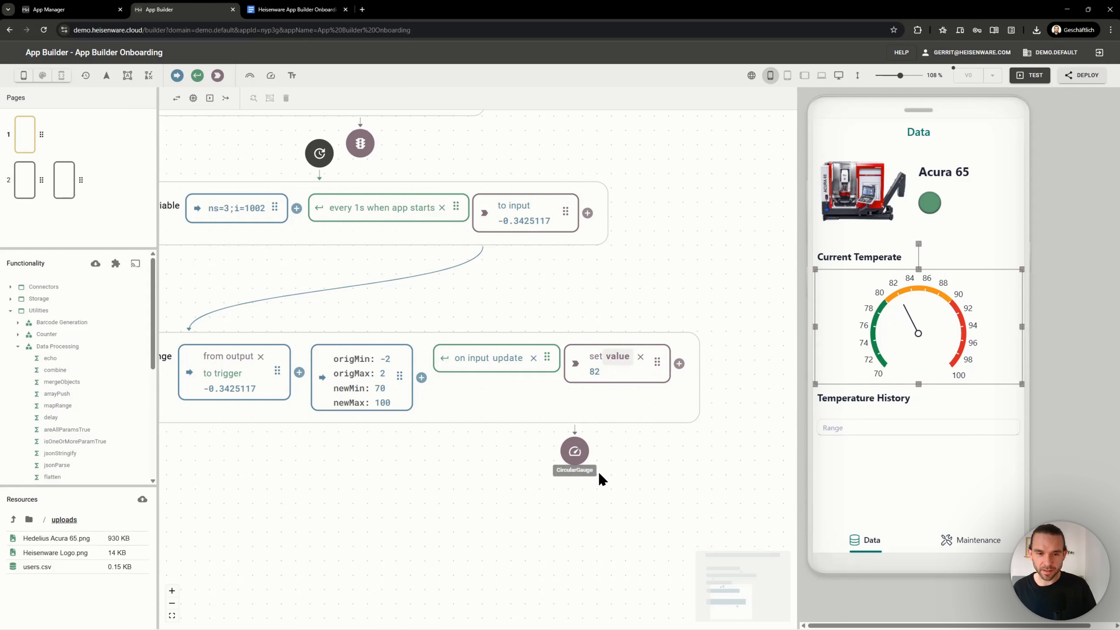
pyautogui.click(1027, 75)
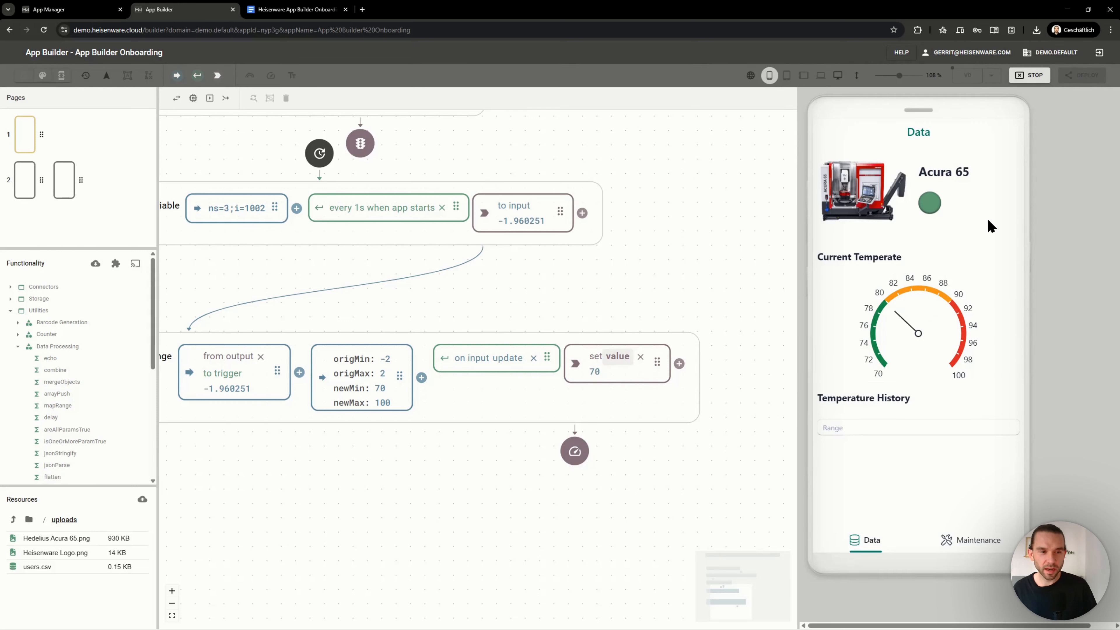
pyautogui.click(1030, 74)
# Add a Recorder to mapRange's output
pyautogui.scroll(-4, 487, 476)
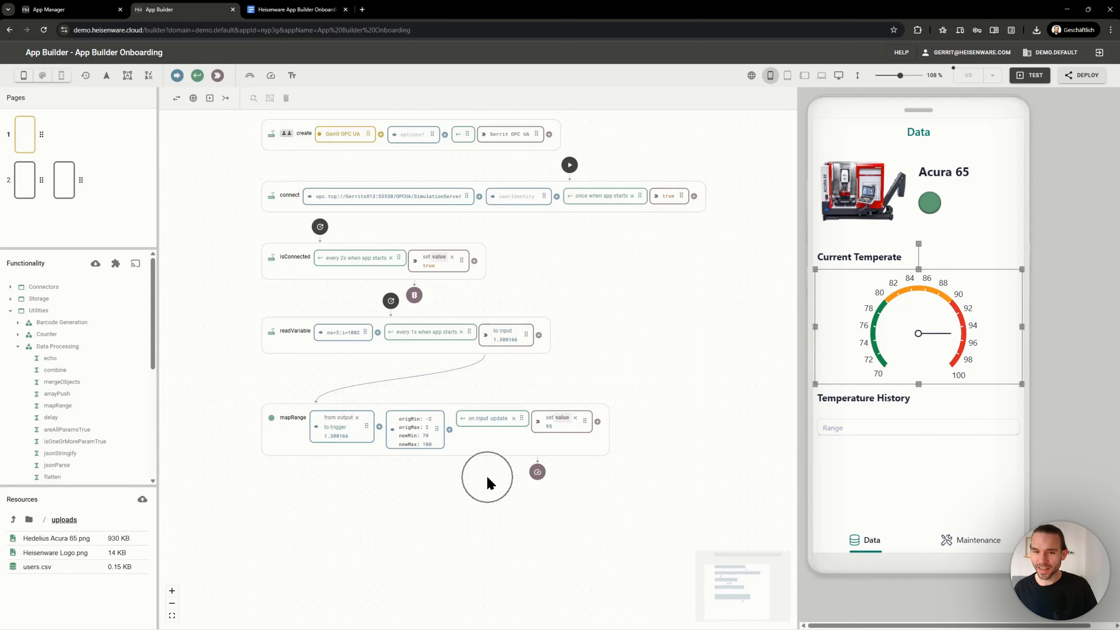
pyautogui.hscroll(5, 481, 479)
pyautogui.scroll(2, 478, 481)
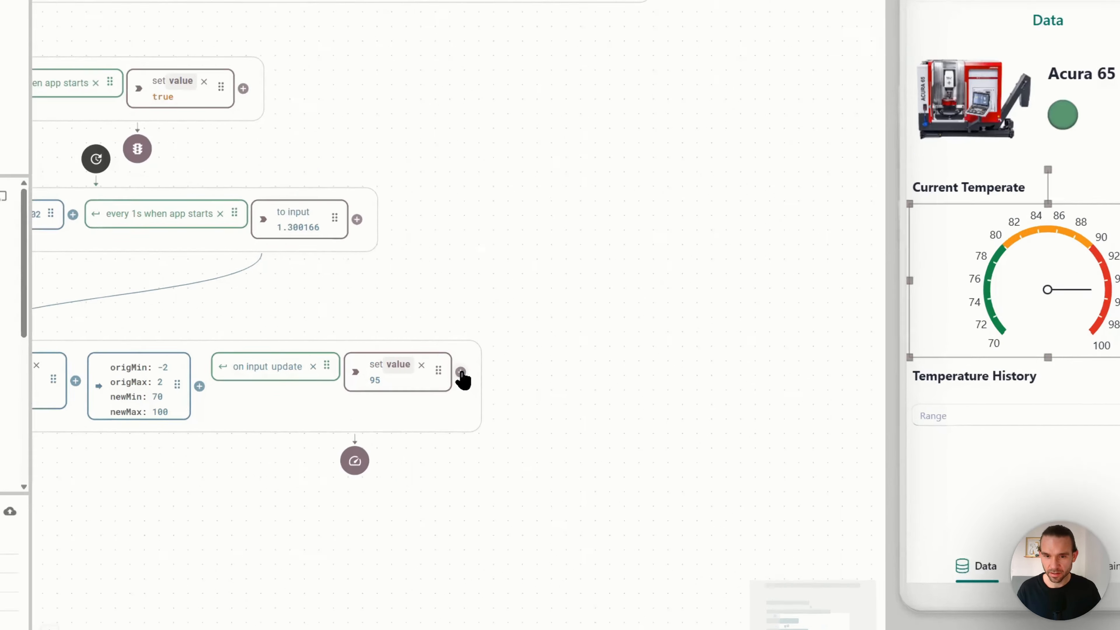
pyautogui.click(479, 395)
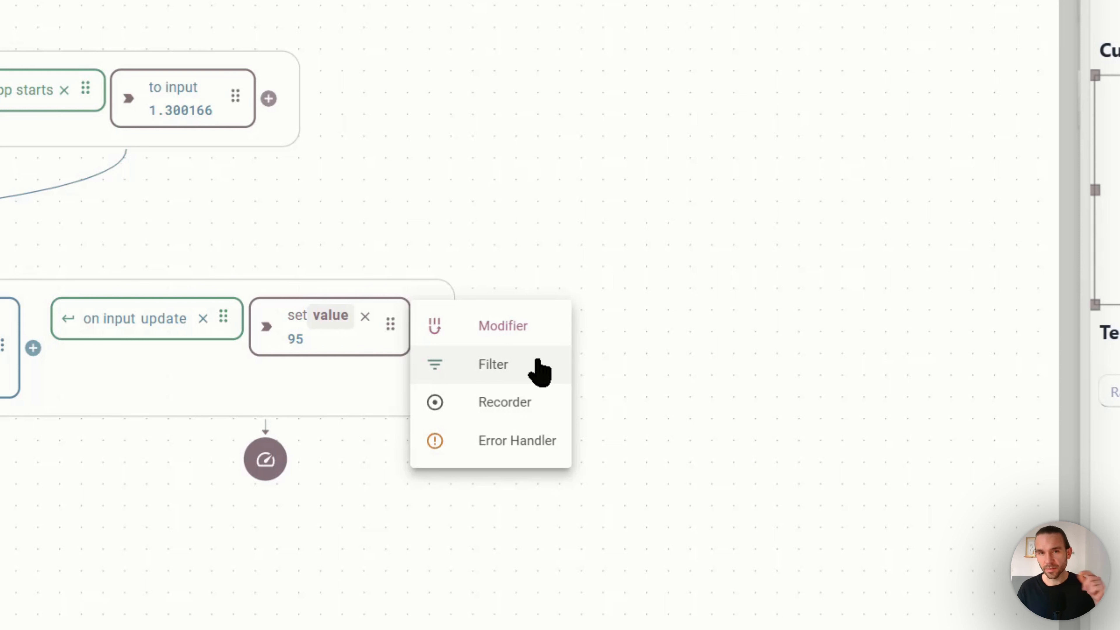
pyautogui.click(519, 406)
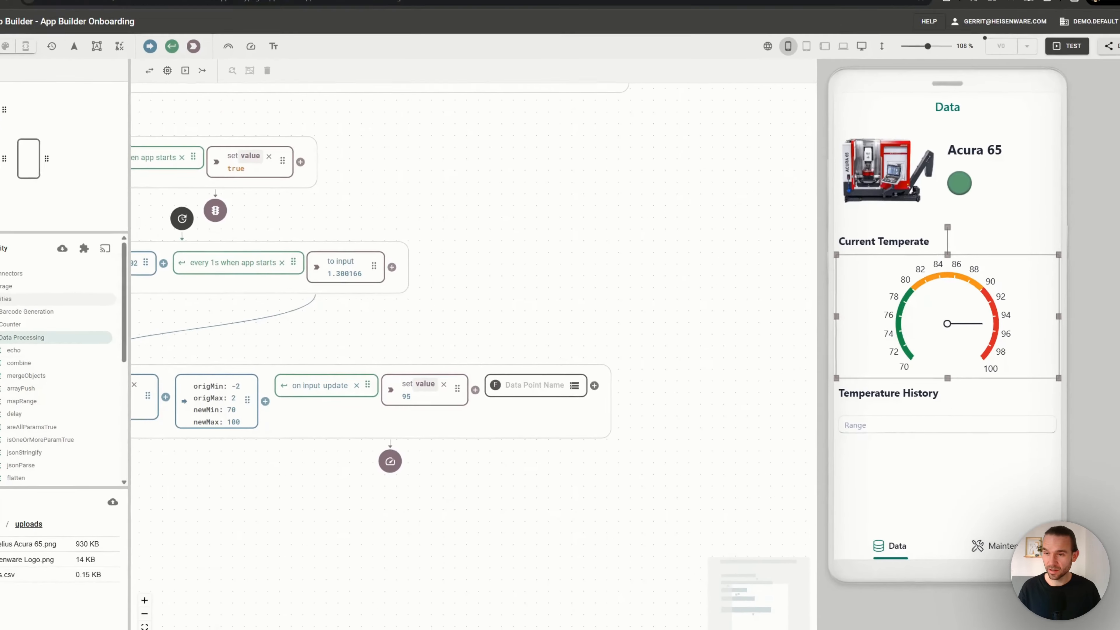
# Collapse the Utilities group and expand the Timeseries Database under Storage in the function list
pyautogui.click(11, 310)
pyautogui.click(12, 299)
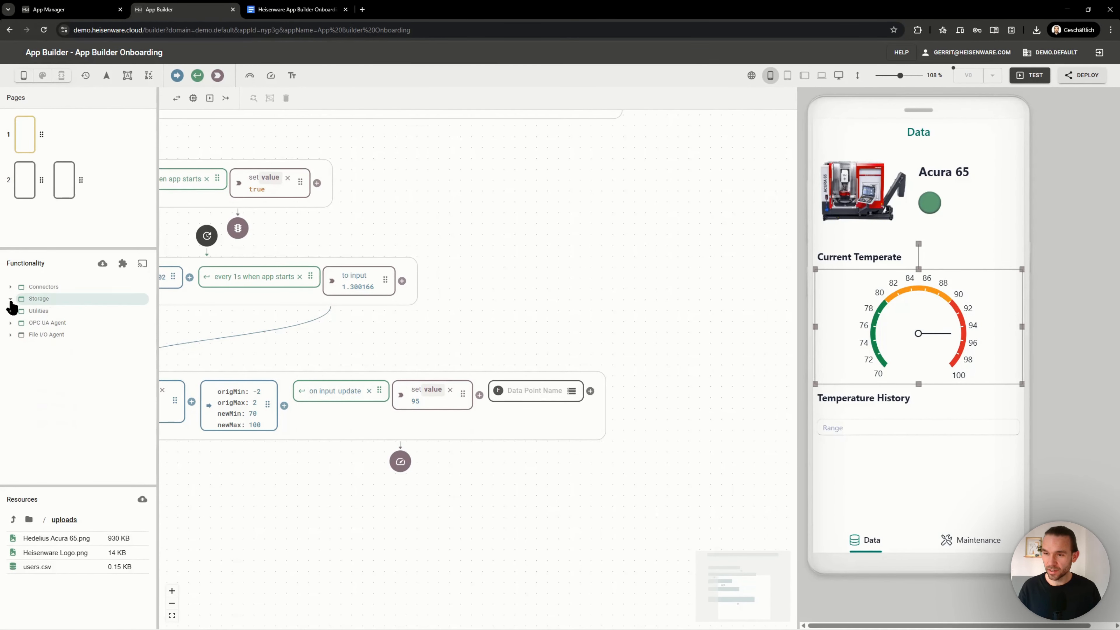
pyautogui.click(64, 336)
pyautogui.click(64, 336)
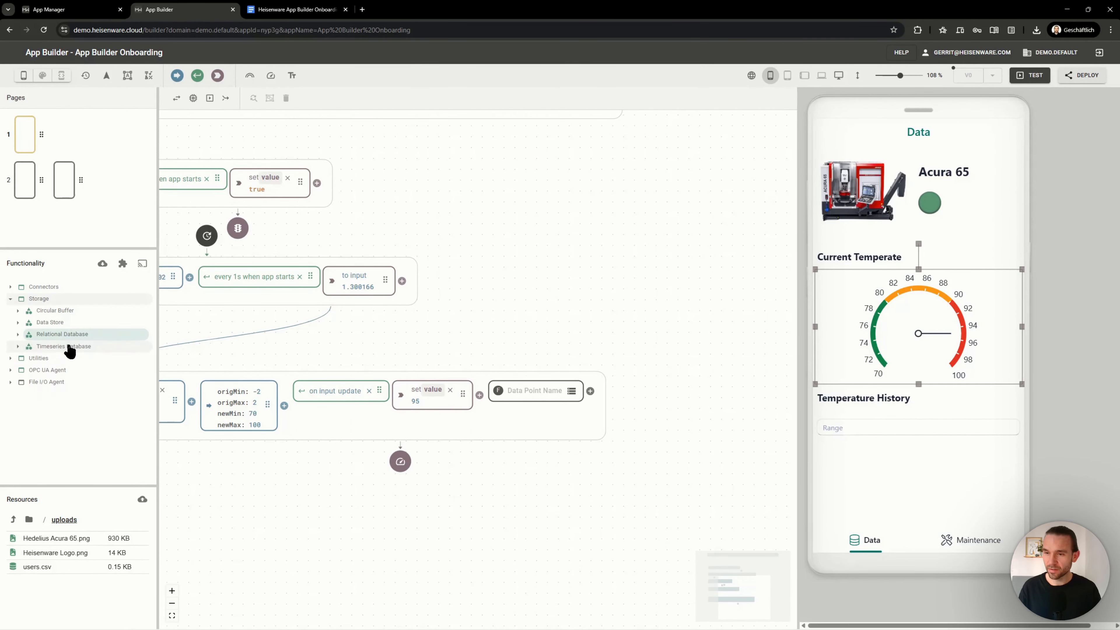
pyautogui.click(67, 347)
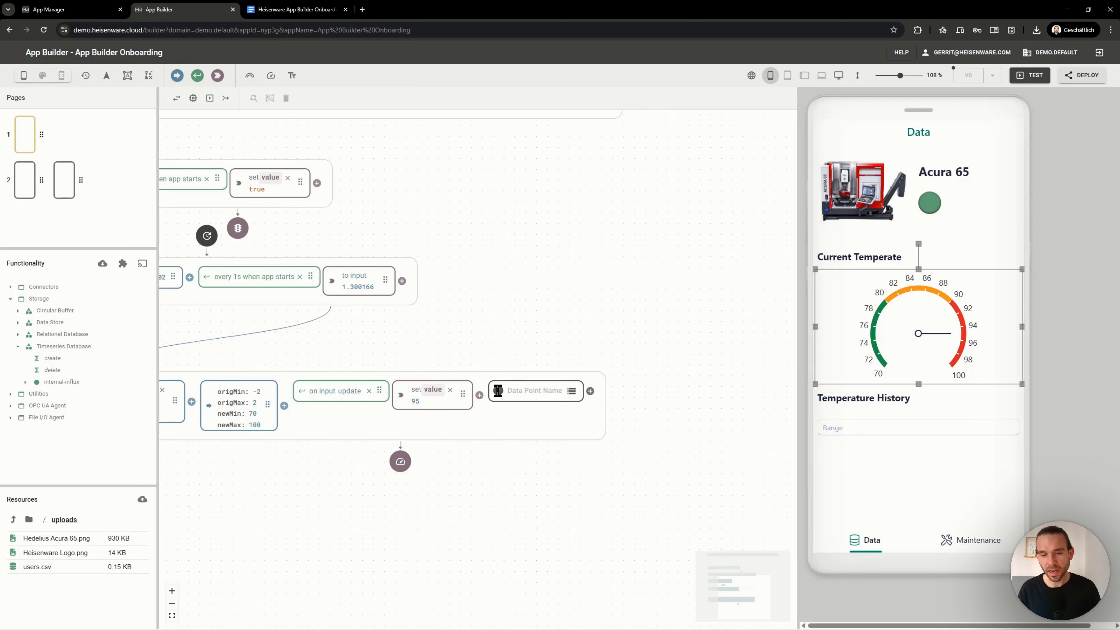
# Set the retention policy of mapRange's recorder to 1 Hour
pyautogui.scroll(-2, 529, 472)
pyautogui.scroll(1, 514, 380)
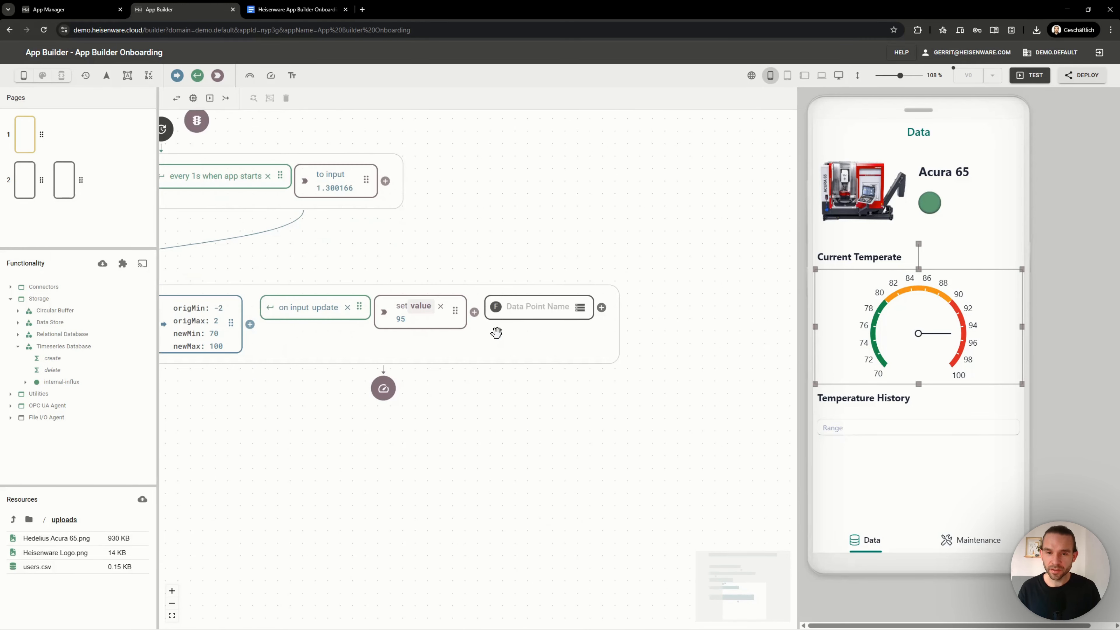
pyautogui.click(494, 306)
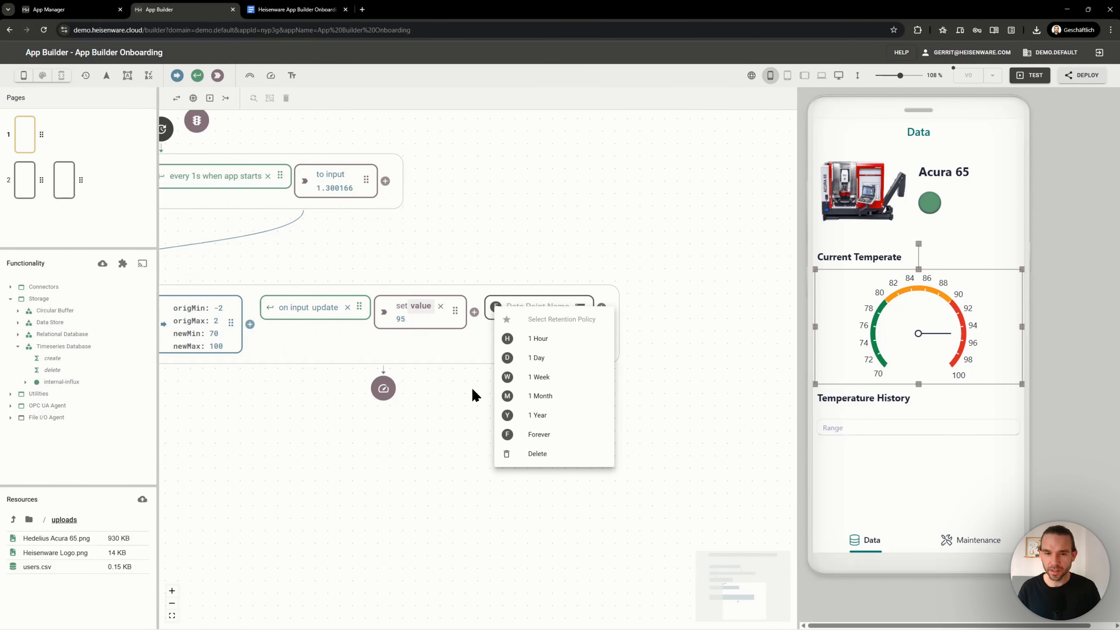
pyautogui.click(495, 308)
pyautogui.click(495, 305)
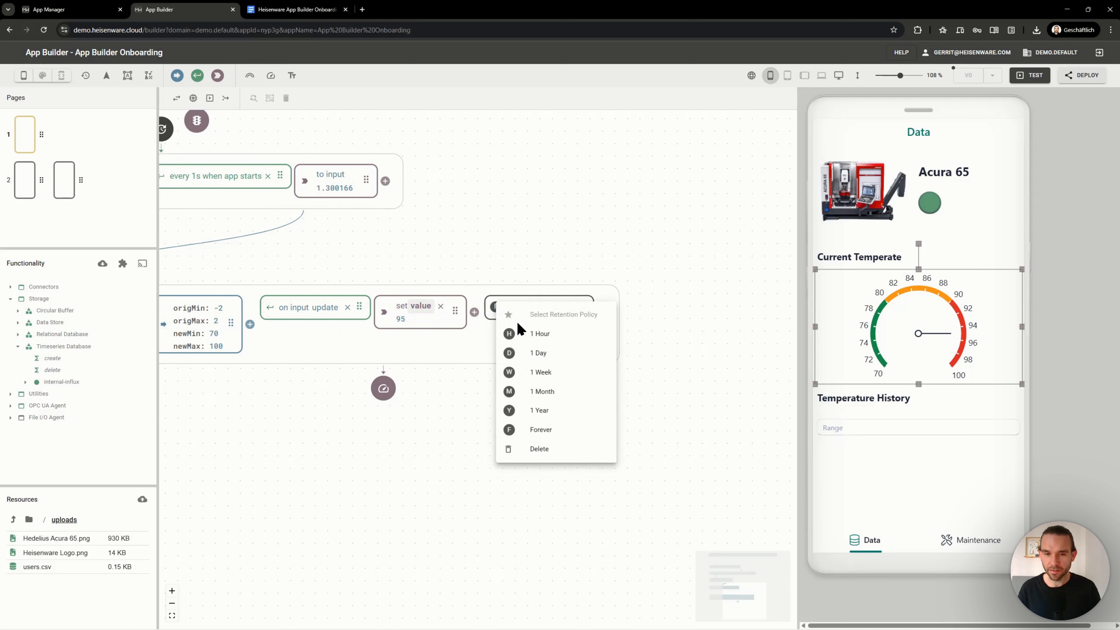
pyautogui.press('Escape')
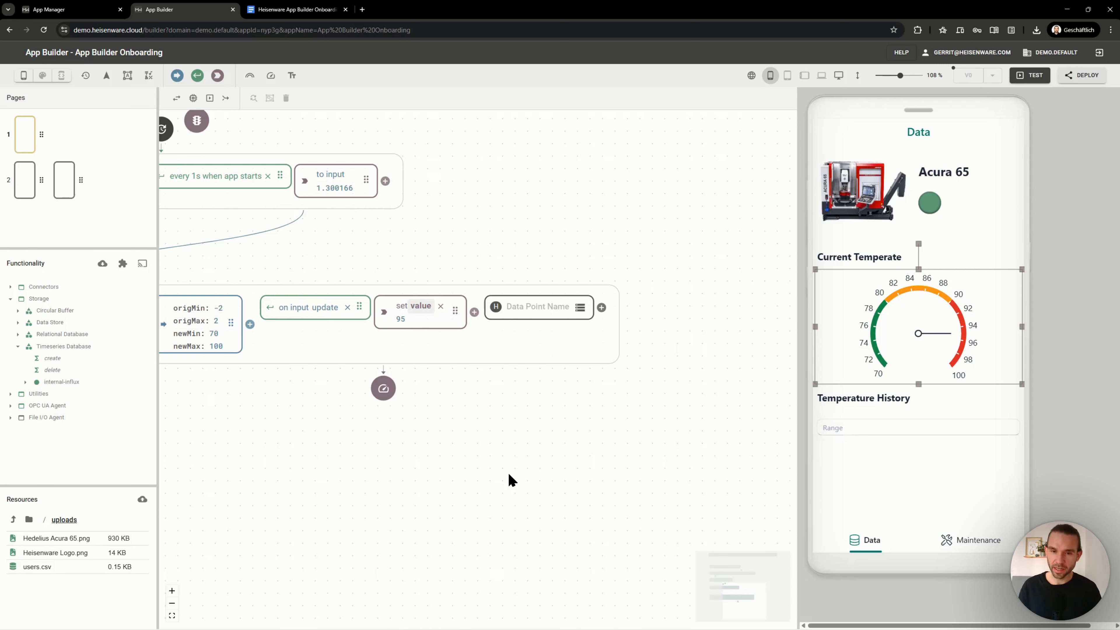
# Name the recorder's data point onboardingTemp, then test-run the app to record values and stop it
pyautogui.click(532, 309)
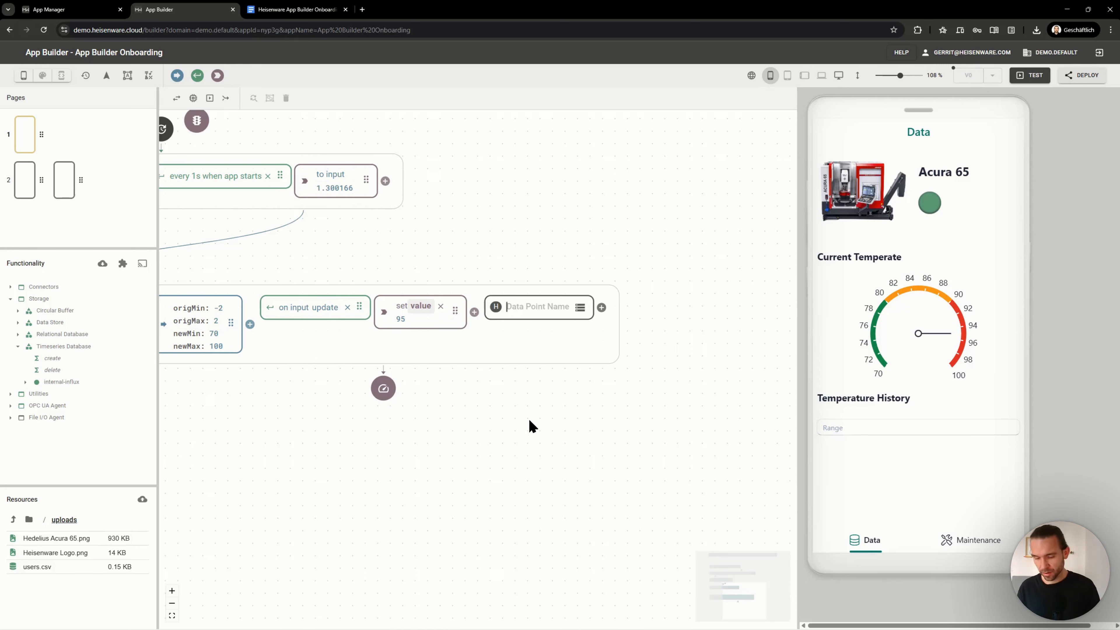
pyautogui.write('onboardin')
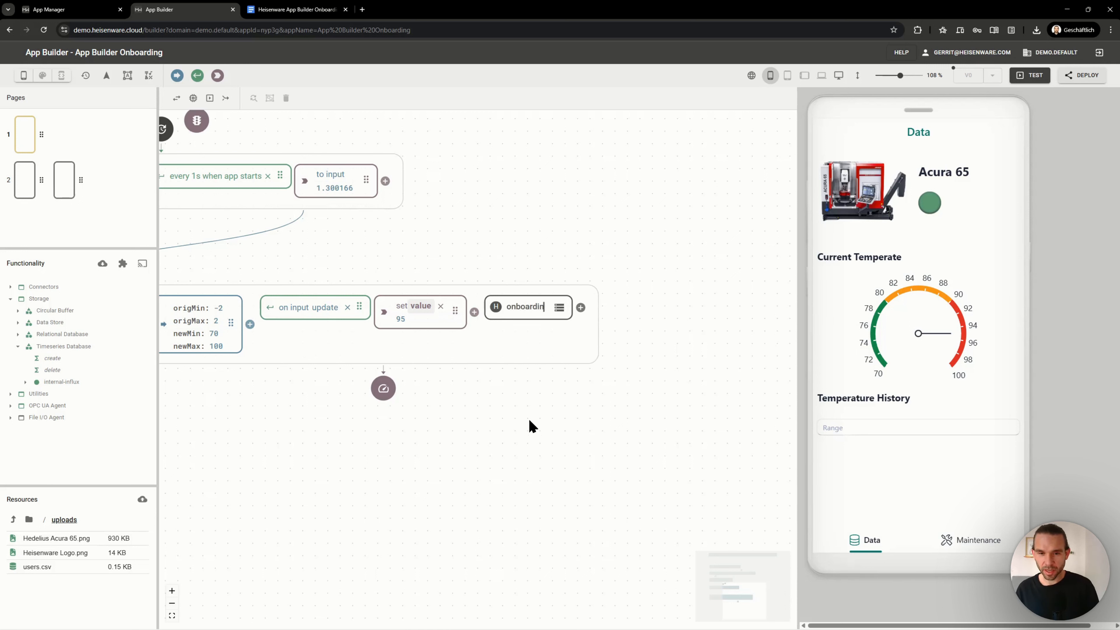
pyautogui.write('gTemp')
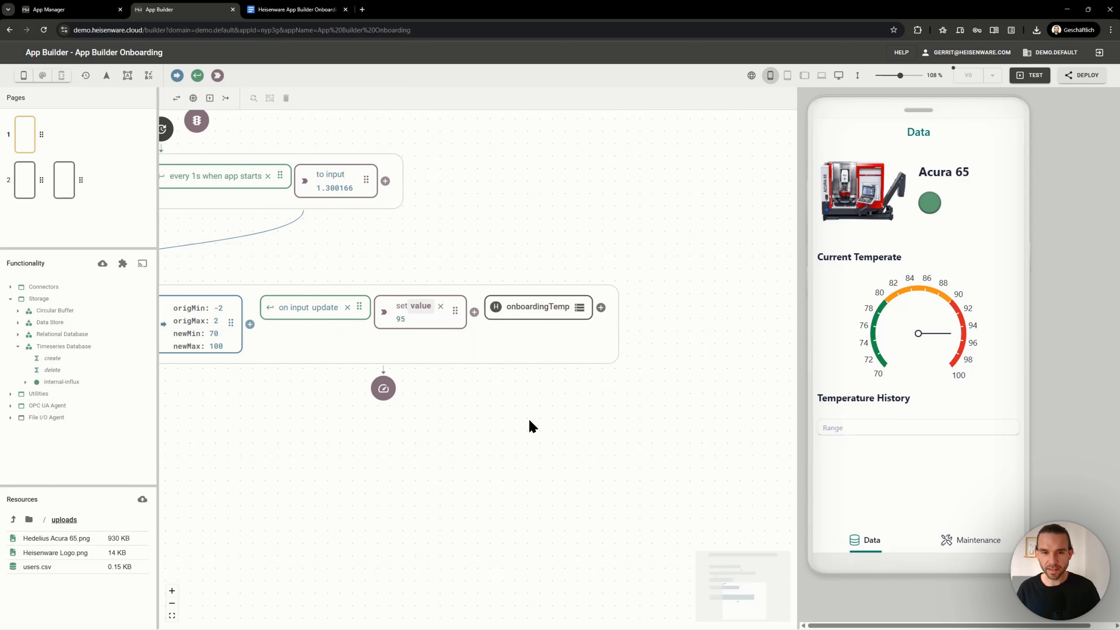
pyautogui.click(1027, 77)
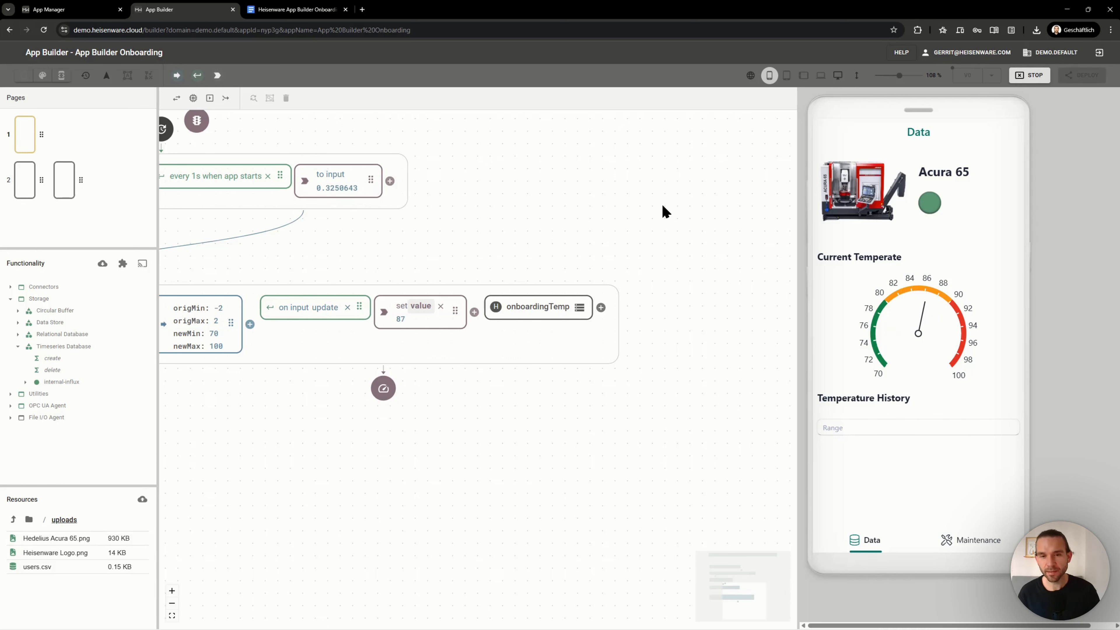
pyautogui.click(1029, 75)
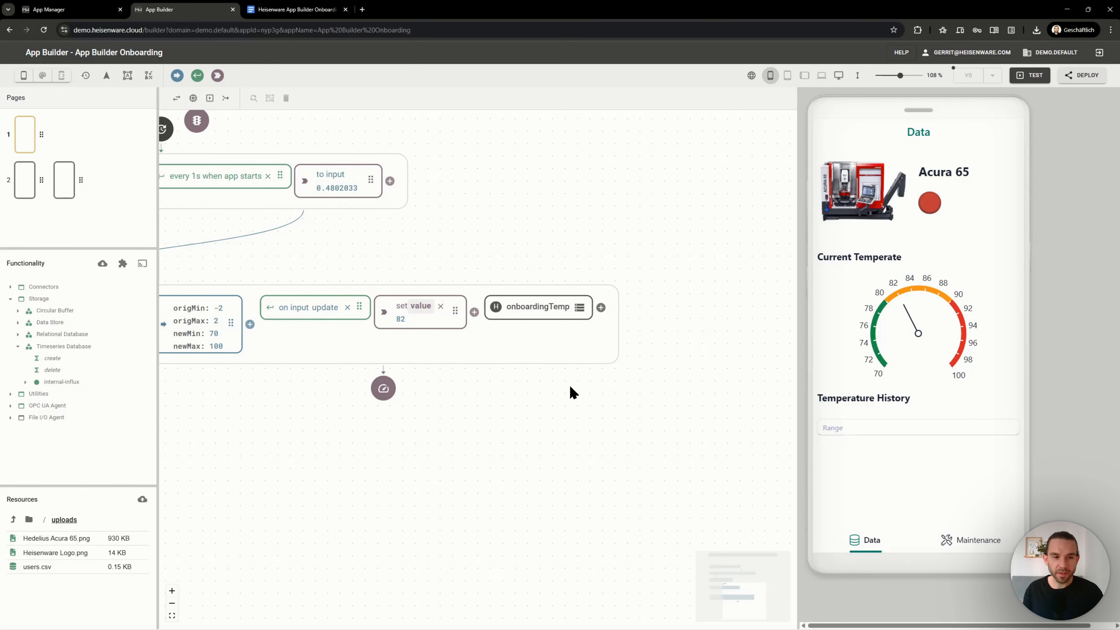
# Group all functions from create to mapRange below the Data model section into a new section
pyautogui.scroll(-5, 573, 393)
pyautogui.scroll(4, 573, 406)
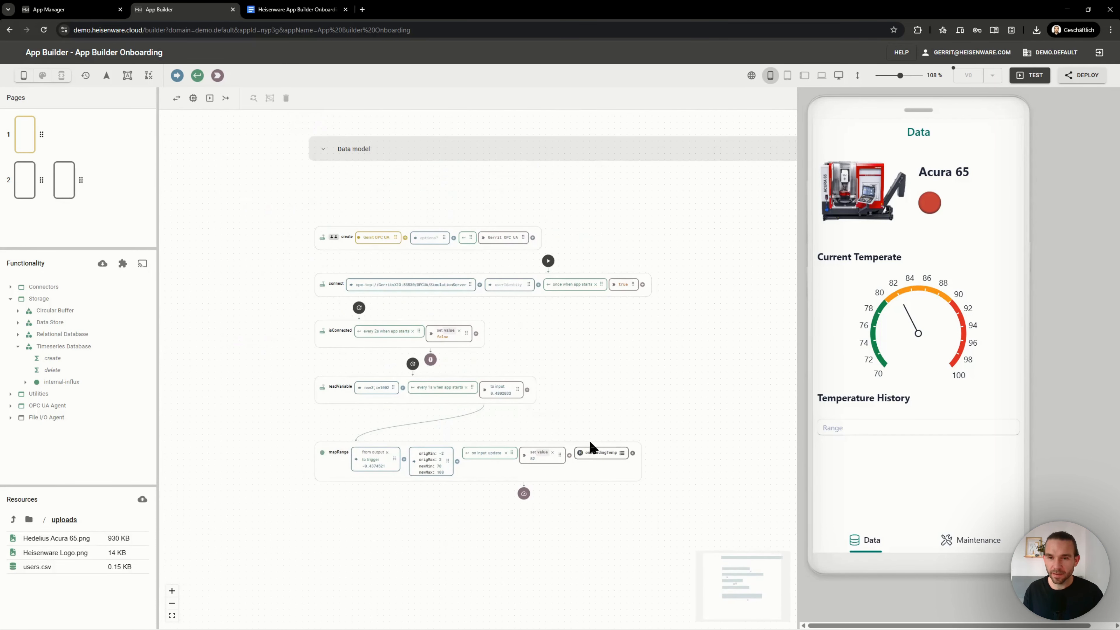
pyautogui.moveTo(732, 534); pyautogui.dragTo(246, 167)
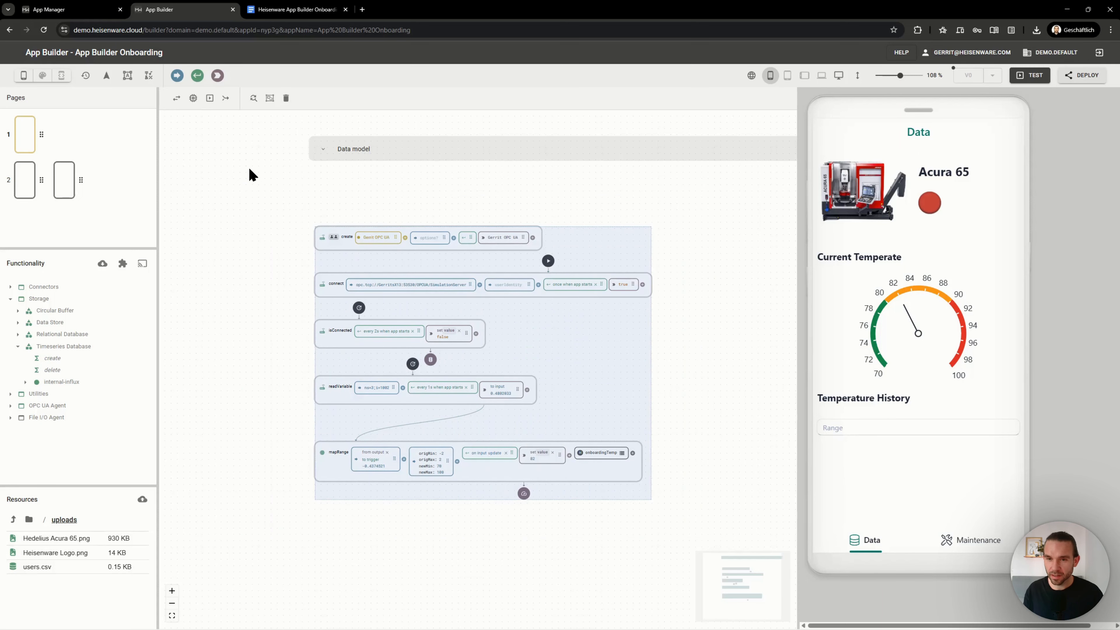
pyautogui.click(269, 98)
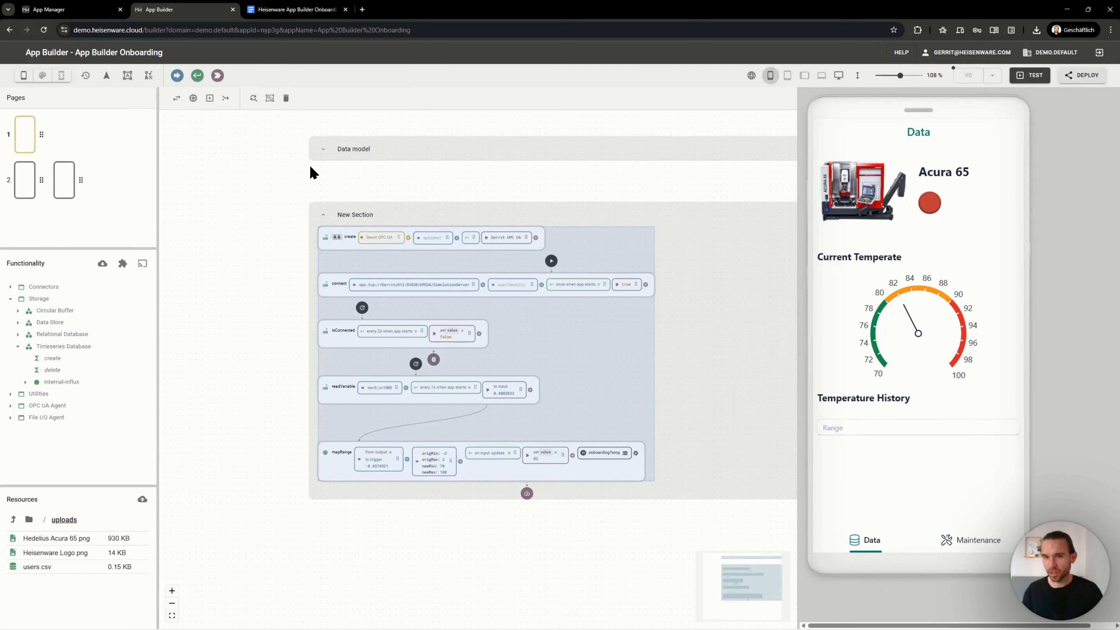
# Rename the new section OPC UA integration and mapping and collapse it
pyautogui.tripleClick(350, 211)
pyautogui.write('OPC UA integration')
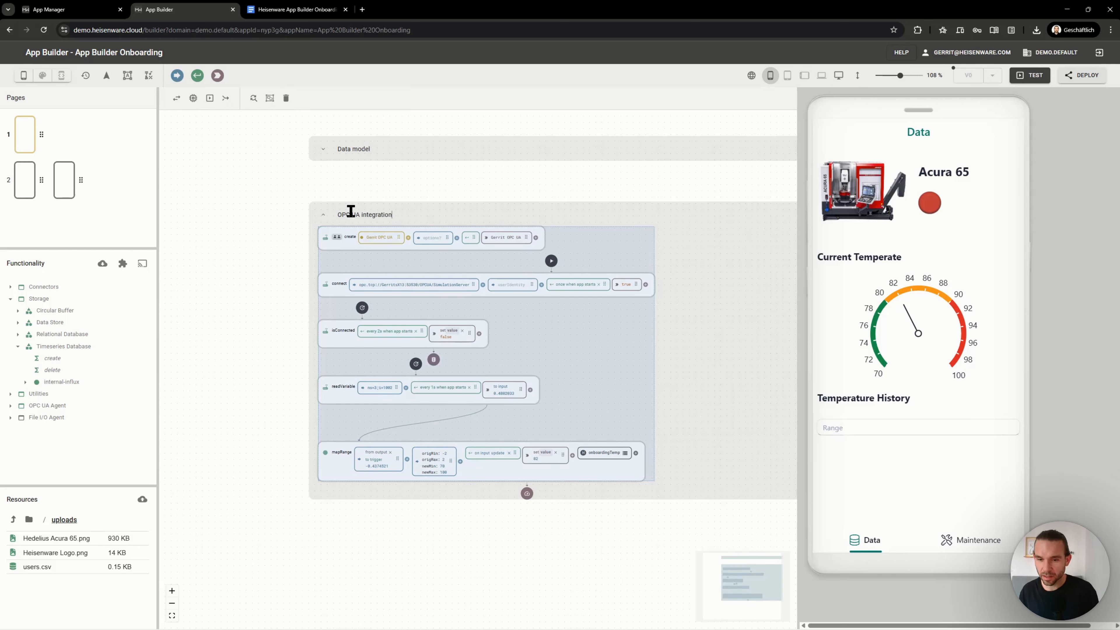
pyautogui.write(' and mapping')
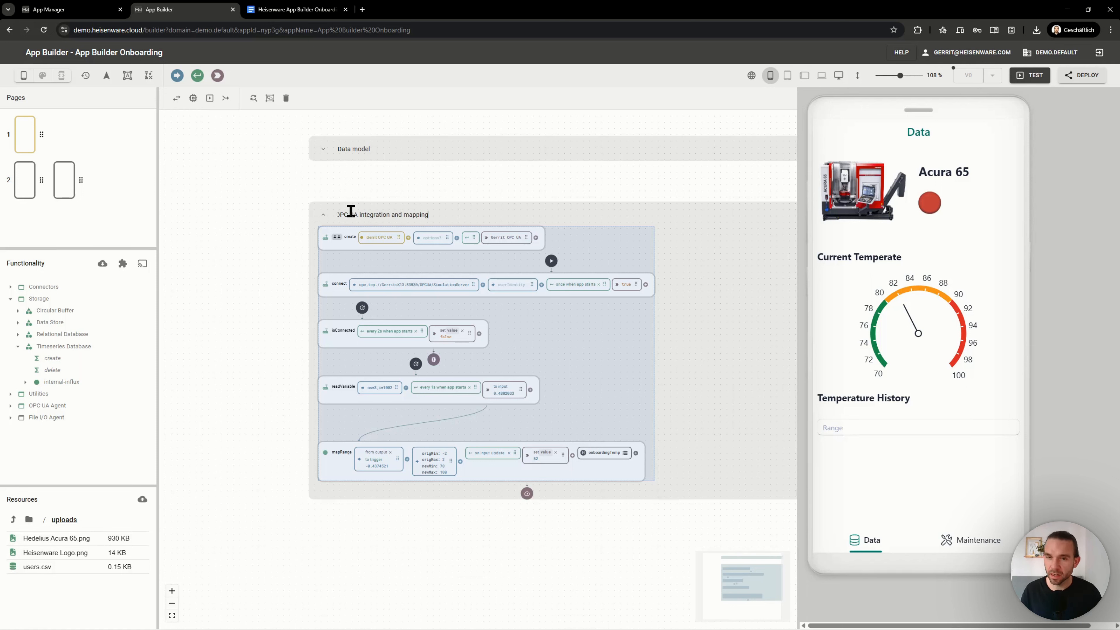
pyautogui.click(185, 248)
pyautogui.click(320, 215)
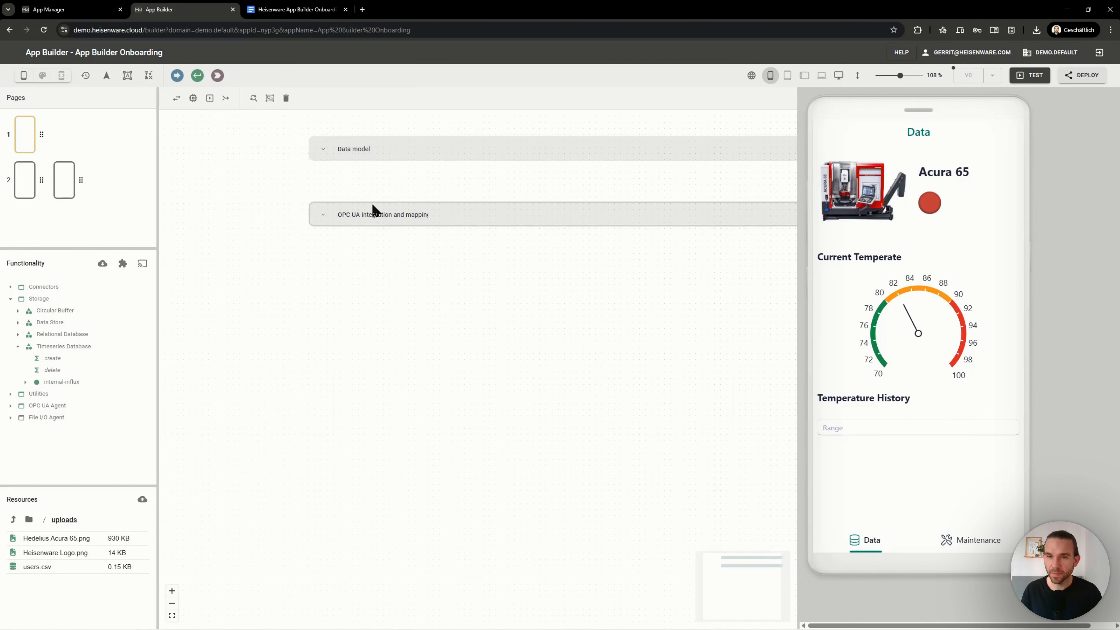
# Switch to the Google Docs onboarding outline, expand Build data logic, collapse Integrate data source, and review the data logic tasks
pyautogui.click(294, 10)
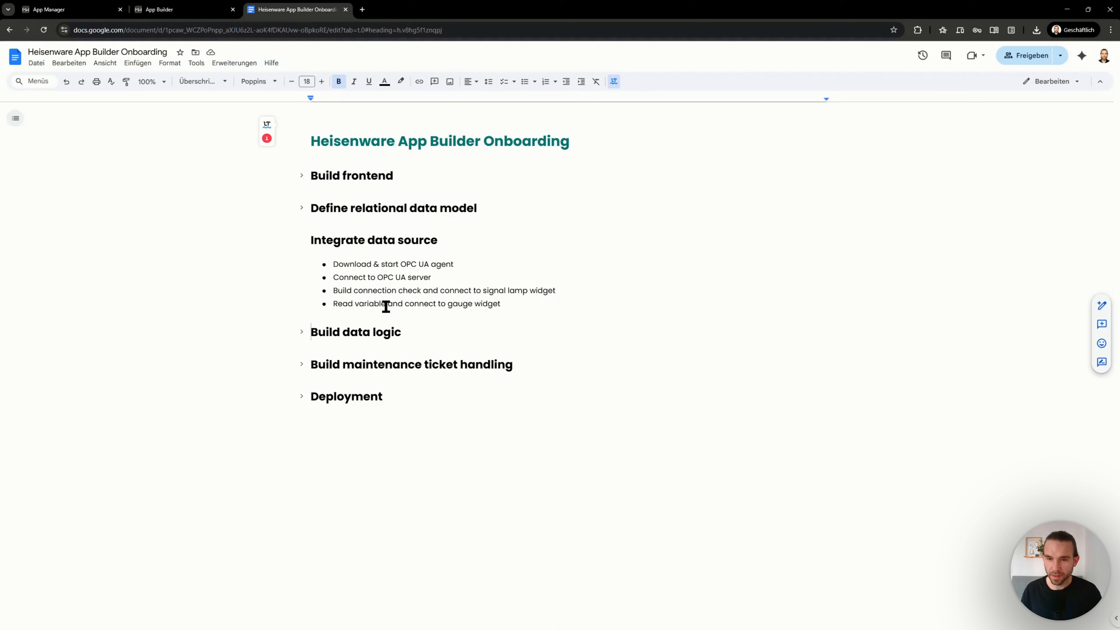
pyautogui.click(301, 333)
pyautogui.moveTo(419, 357); pyautogui.dragTo(333, 356)
pyautogui.click(349, 357)
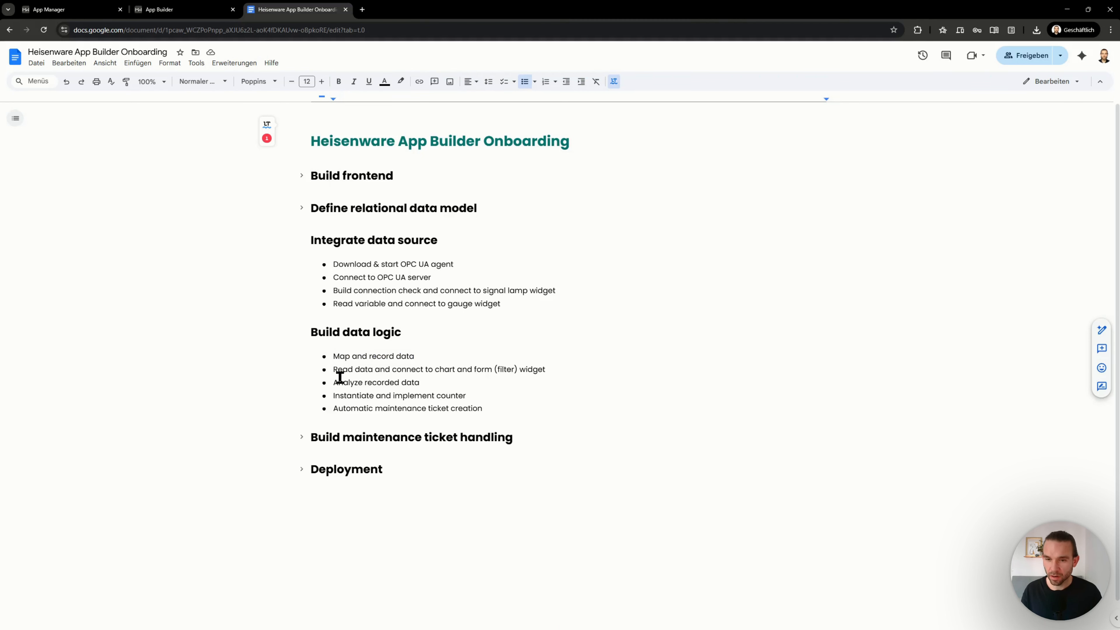
pyautogui.click(301, 240)
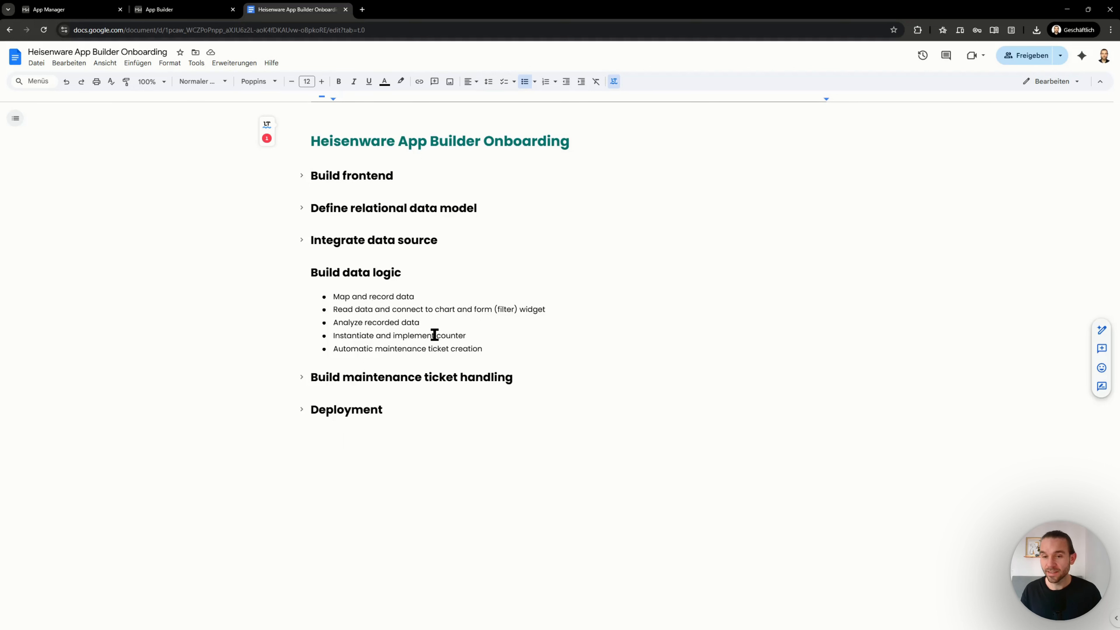
pyautogui.moveTo(366, 336); pyautogui.dragTo(448, 338)
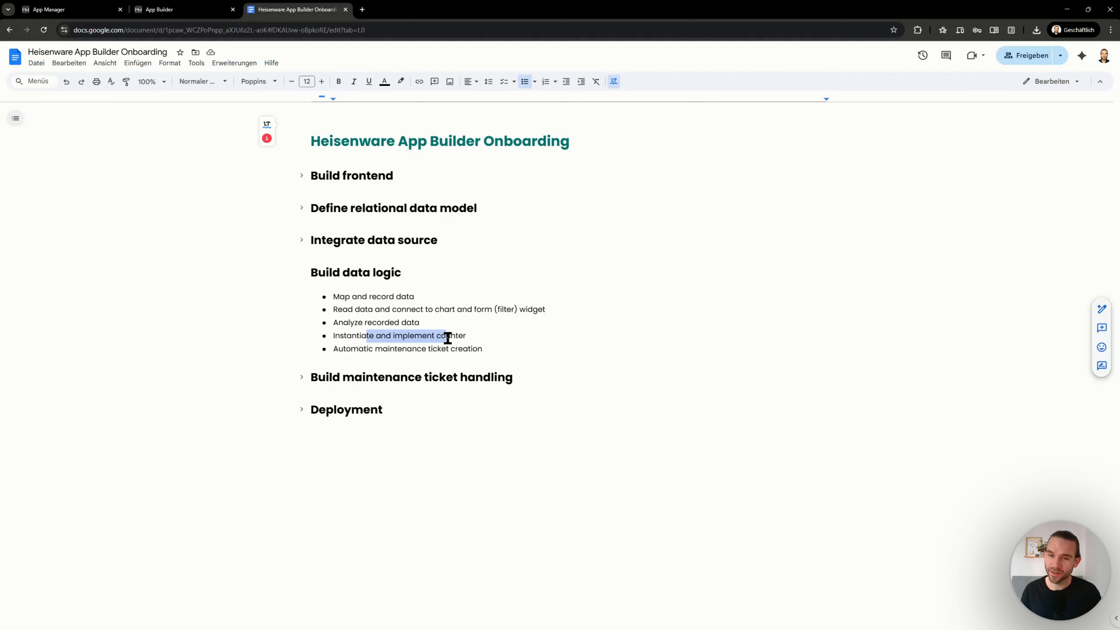
pyautogui.click(417, 338)
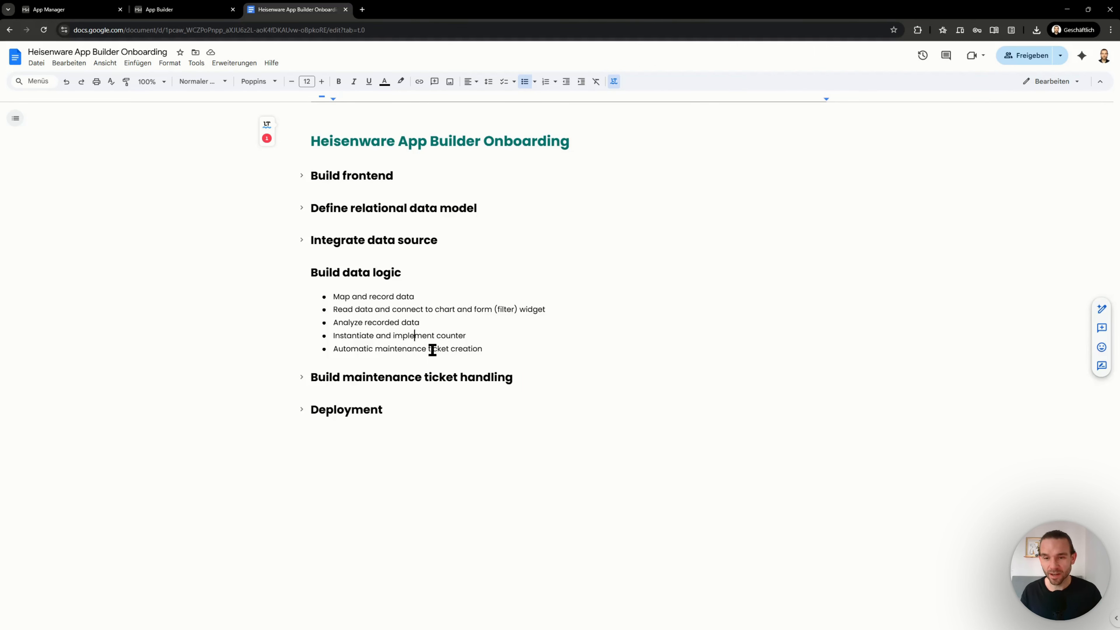
pyautogui.moveTo(333, 349); pyautogui.dragTo(460, 344)
pyautogui.click(416, 348)
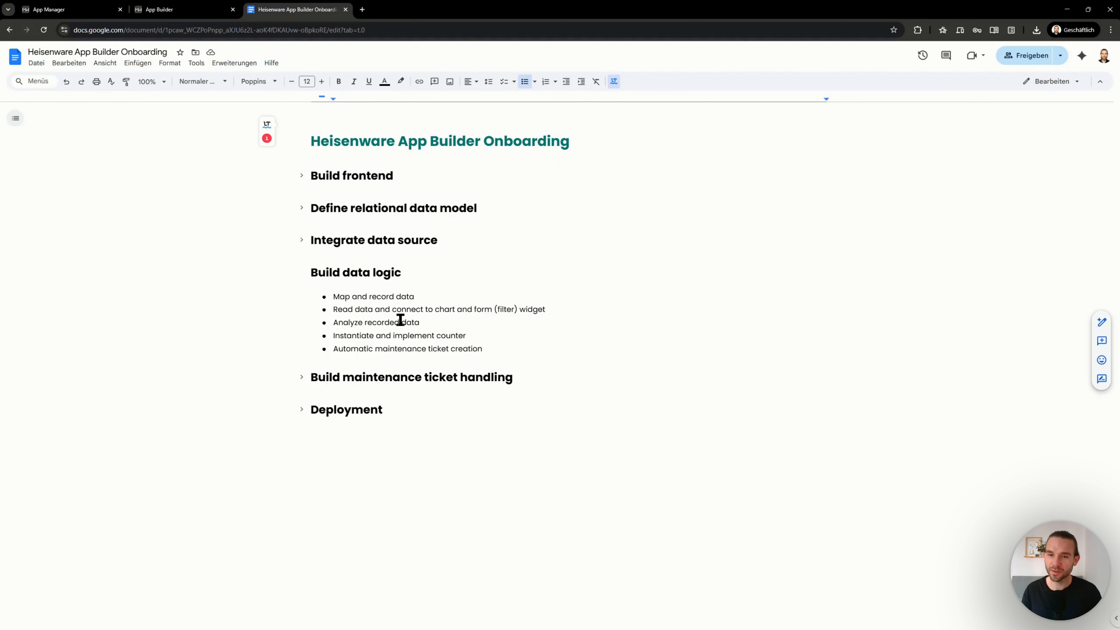
pyautogui.moveTo(175, 16)
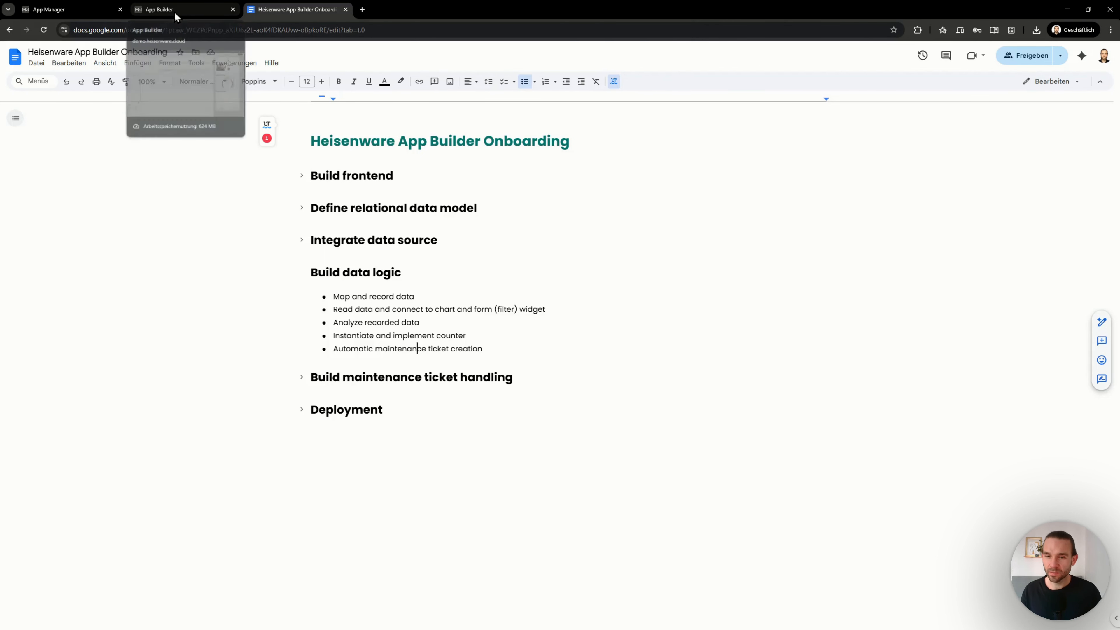
# Return to the App Builder and expand the OPC UA integration and mapping section
pyautogui.click(176, 16)
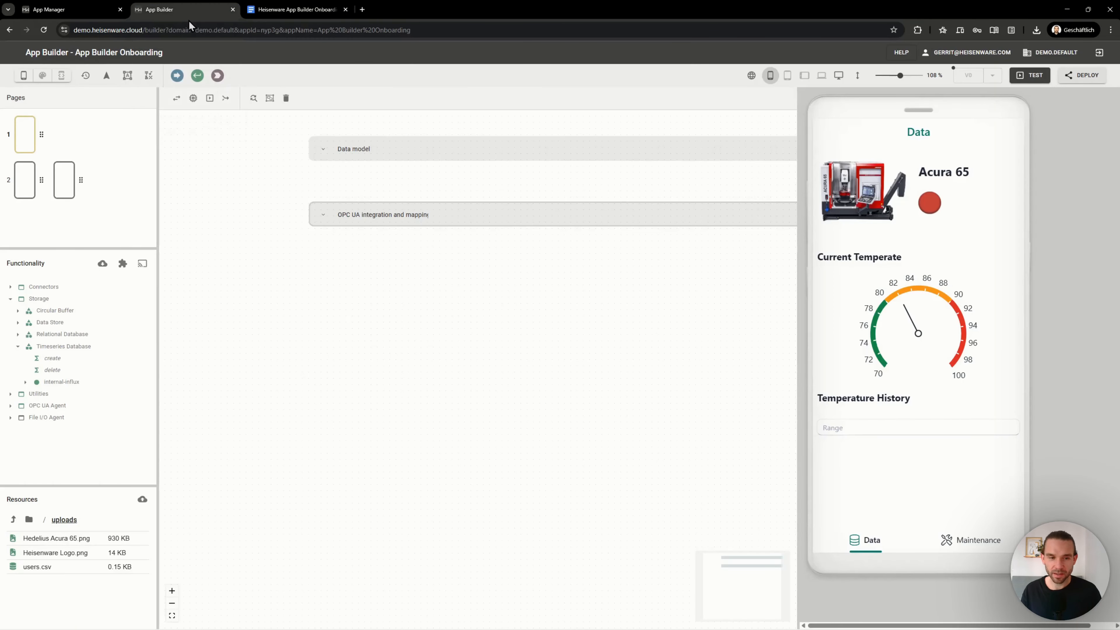
pyautogui.click(205, 262)
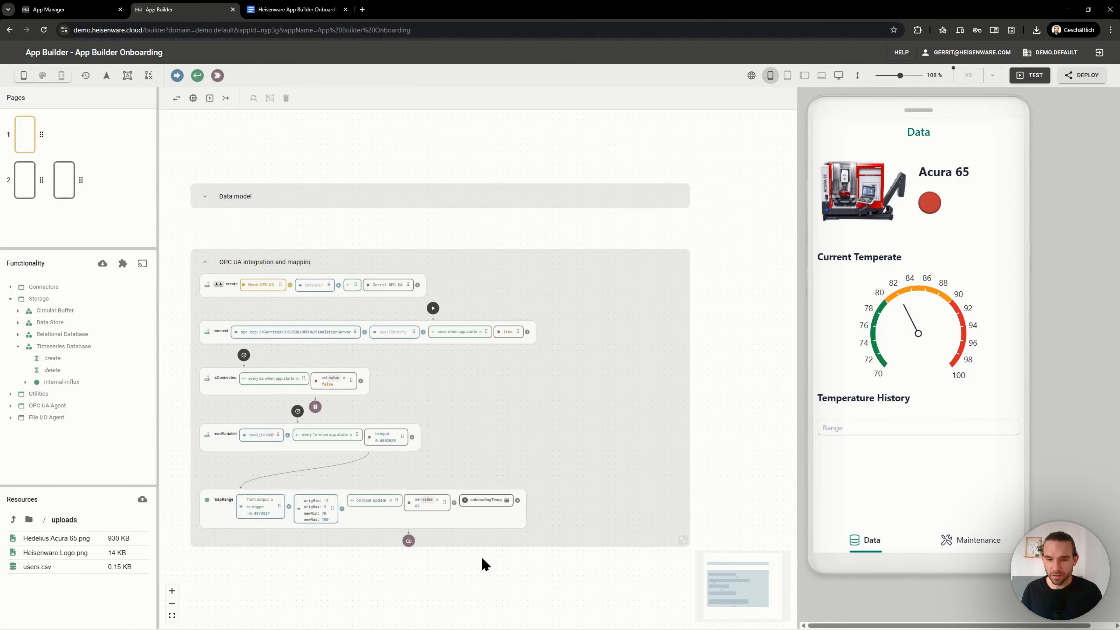
pyautogui.scroll(2, 481, 556)
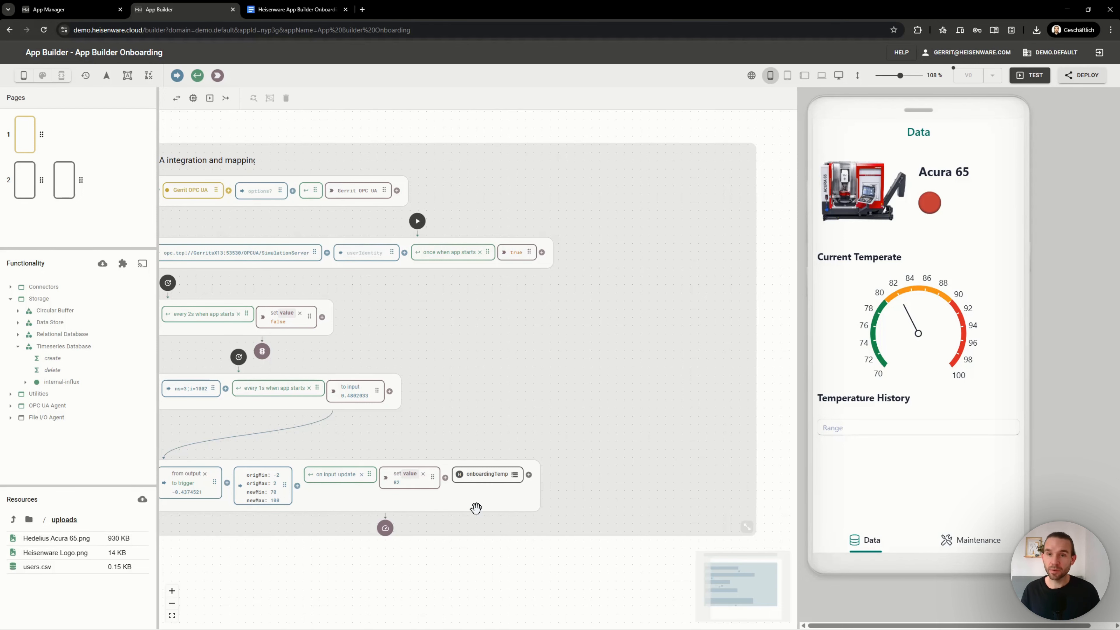
pyautogui.hscroll(3, 476, 509)
pyautogui.hscroll(-8, 477, 509)
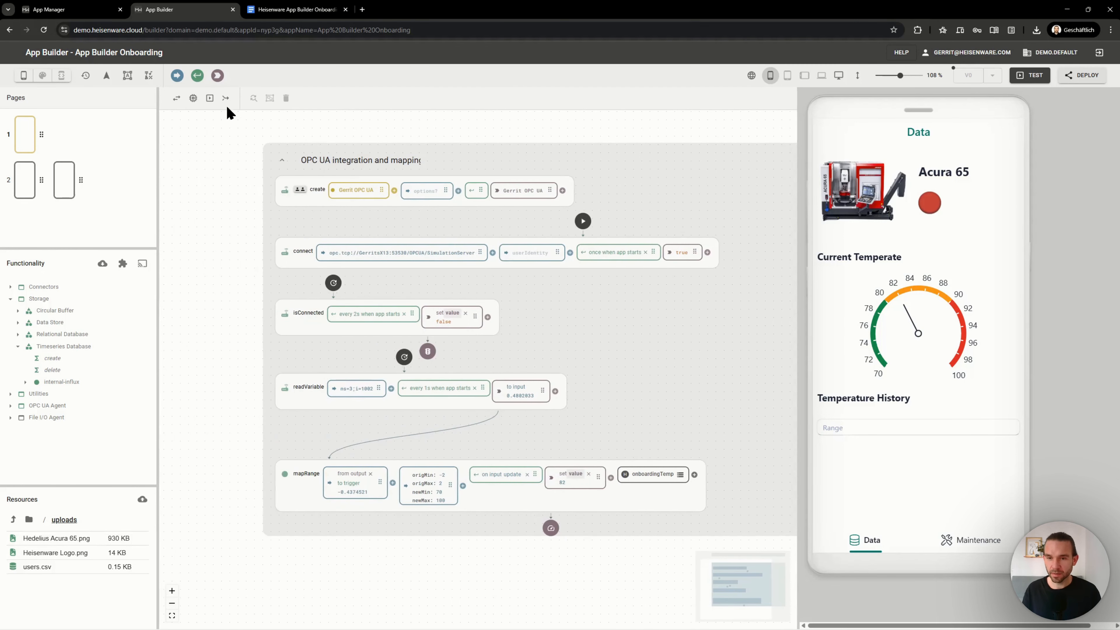
pyautogui.click(285, 165)
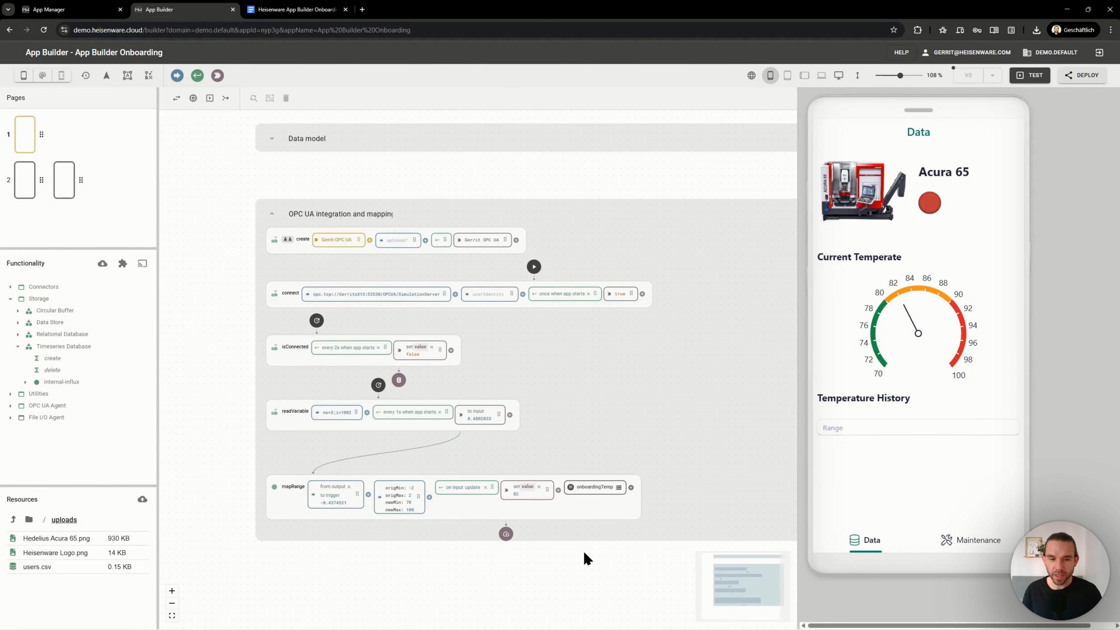
# Expand internal-influx under Timeseries Database and add its read function below the OPC UA integration and mapping section
pyautogui.click(93, 381)
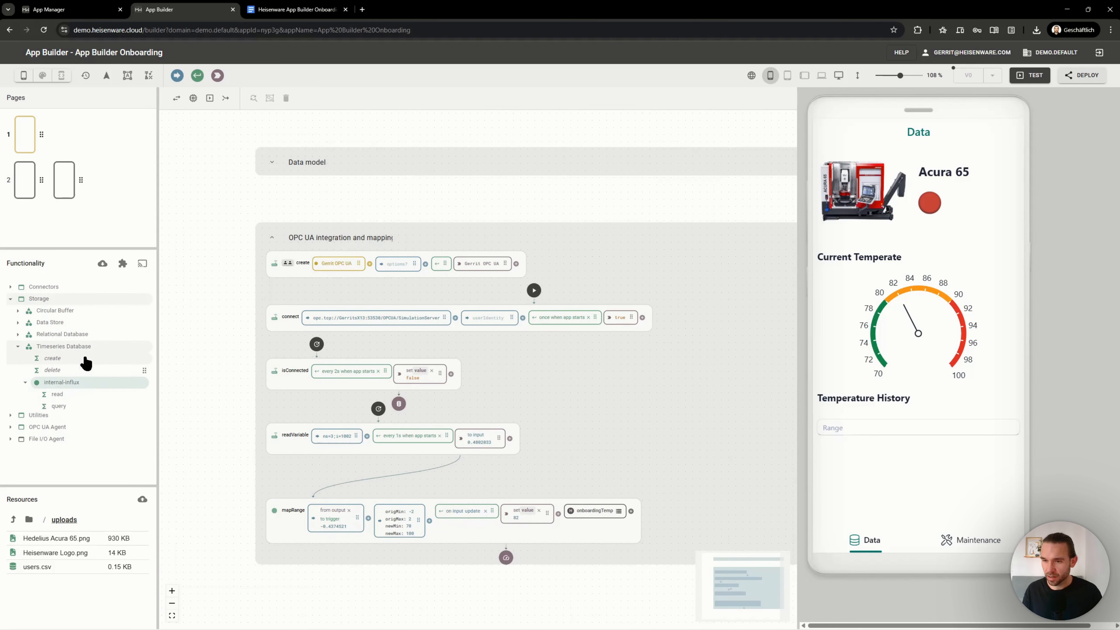
pyautogui.scroll(-5, 353, 422)
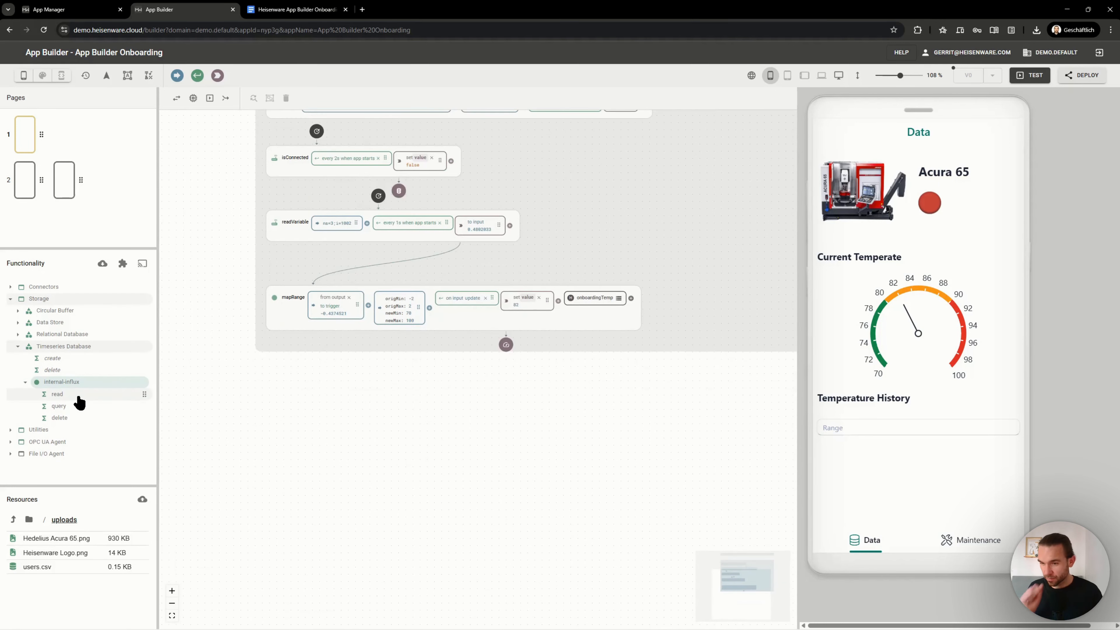
pyautogui.moveTo(66, 395); pyautogui.dragTo(302, 402)
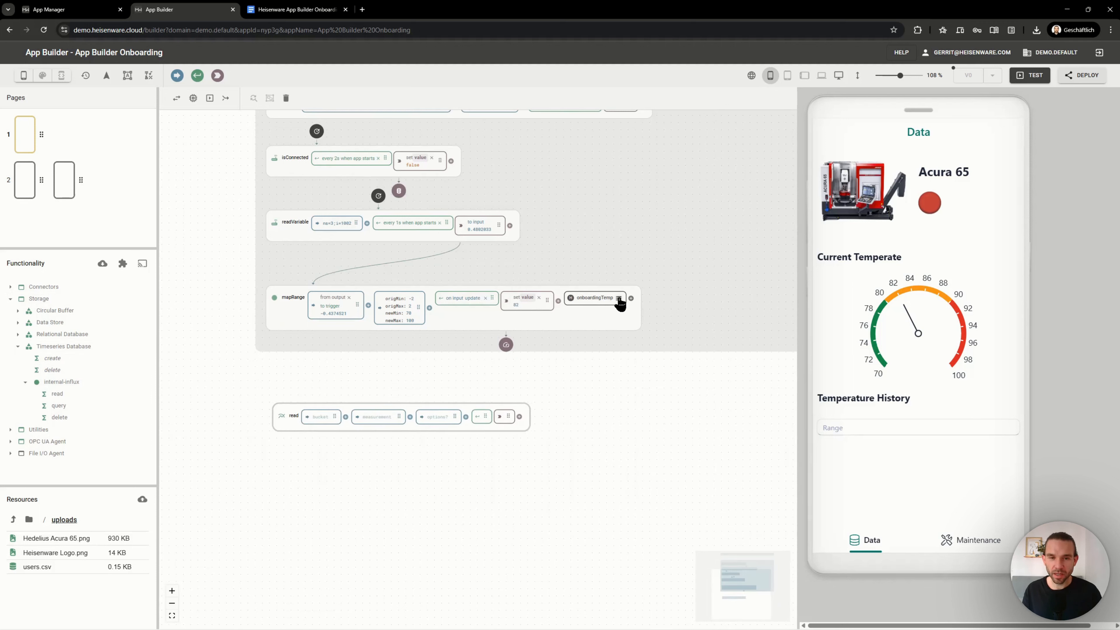
# Create a read function from the onboardingTemp recorder with bucket H and tail 100, and place it below the empty read function
pyautogui.scroll(-1, 608, 386)
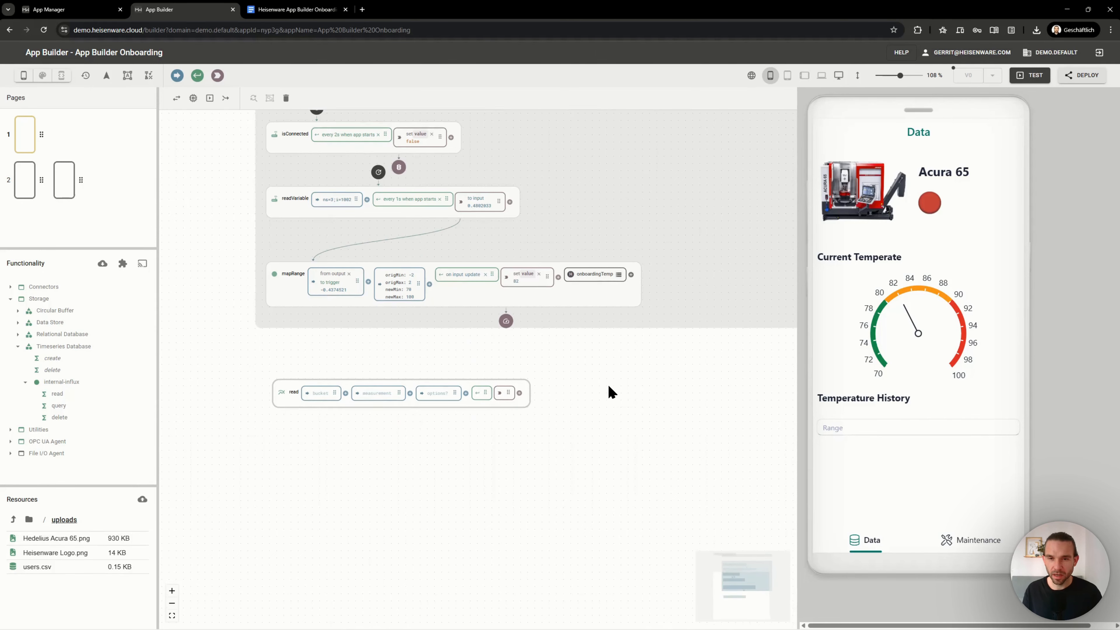
pyautogui.scroll(4, 607, 386)
pyautogui.scroll(-2, 529, 307)
pyautogui.scroll(3, 531, 298)
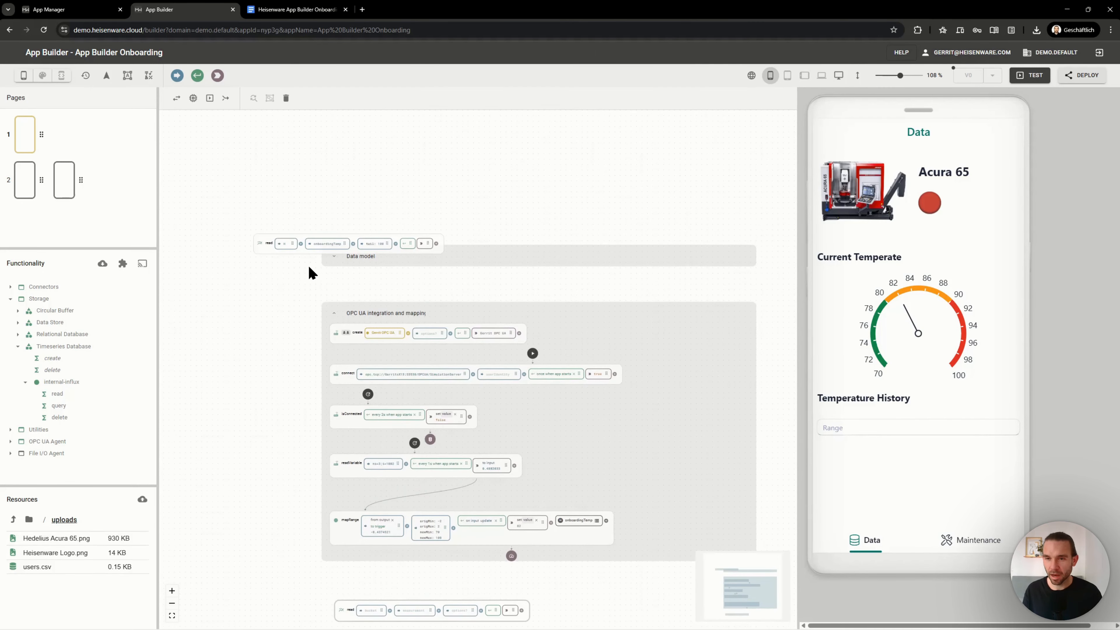
pyautogui.scroll(-3, 322, 359)
pyautogui.moveTo(262, 243); pyautogui.dragTo(341, 520)
pyautogui.scroll(5, 337, 513)
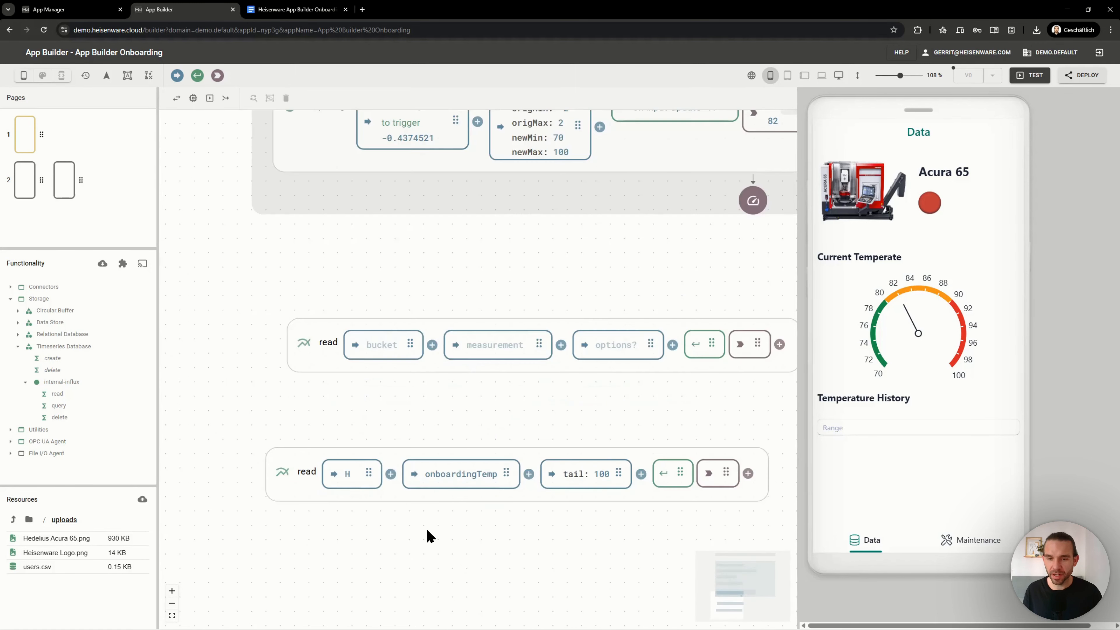
# Swap the two read functions so the onboardingTemp one sits above the empty one
pyautogui.scroll(-3, 362, 527)
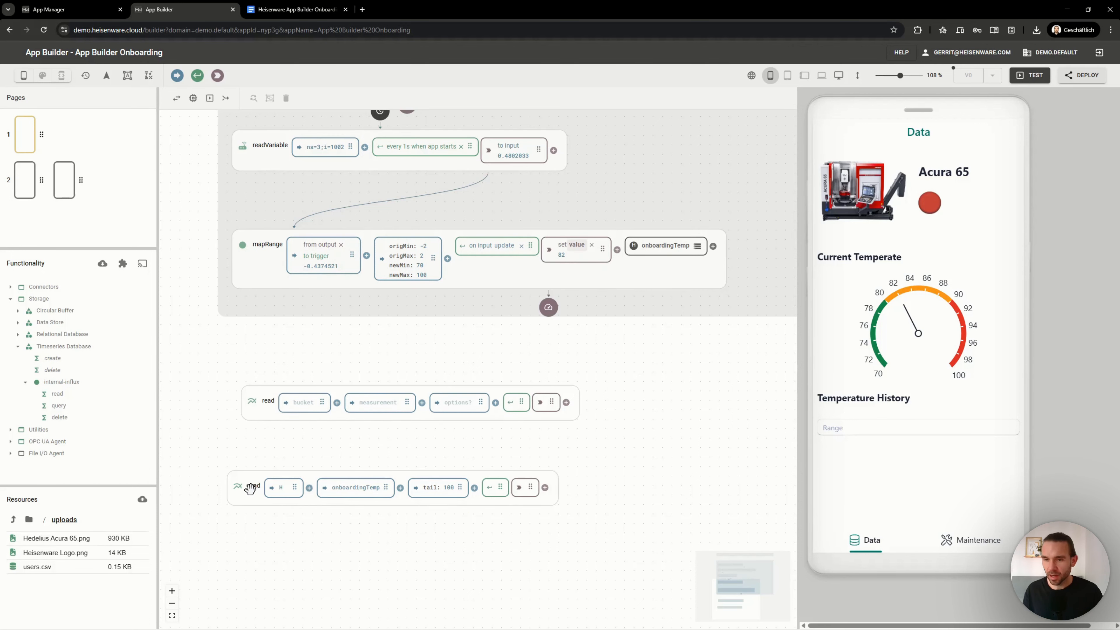
pyautogui.moveTo(249, 486); pyautogui.dragTo(263, 359)
pyautogui.moveTo(261, 411); pyautogui.dragTo(253, 529)
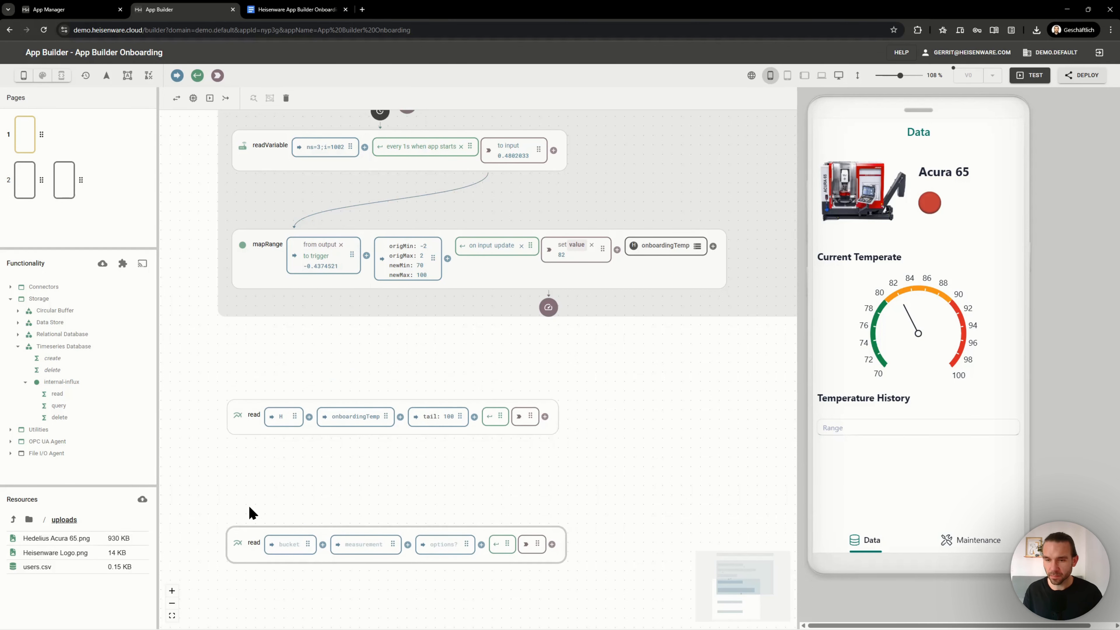
# Connect the onboardingTemp read function's output to the Temperature History chart's data and execute the function
pyautogui.scroll(-3, 838, 485)
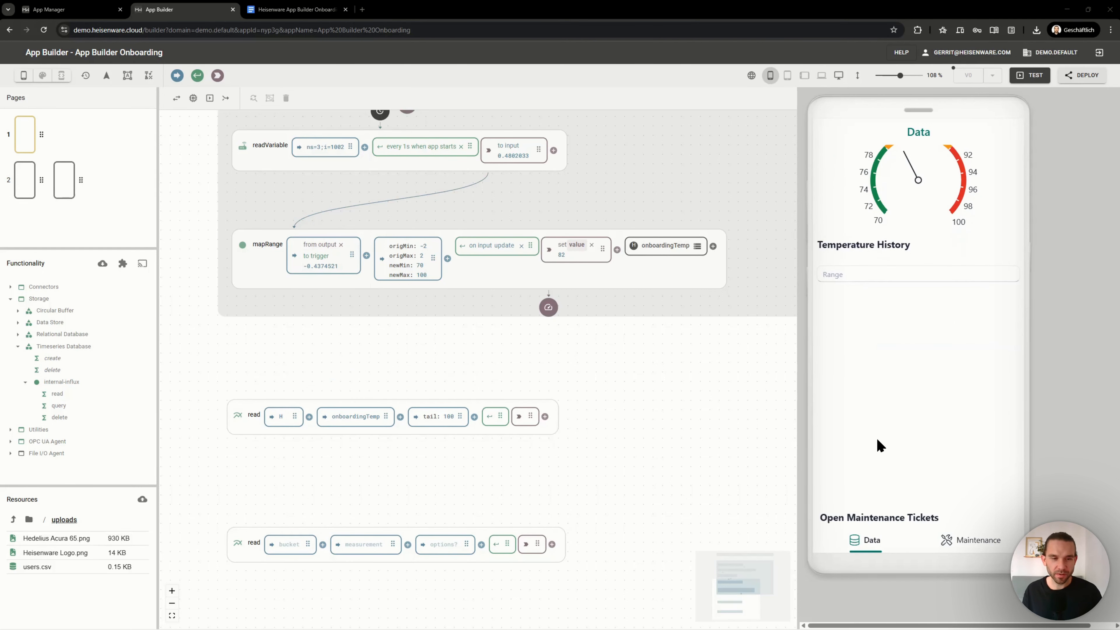
pyautogui.click(875, 392)
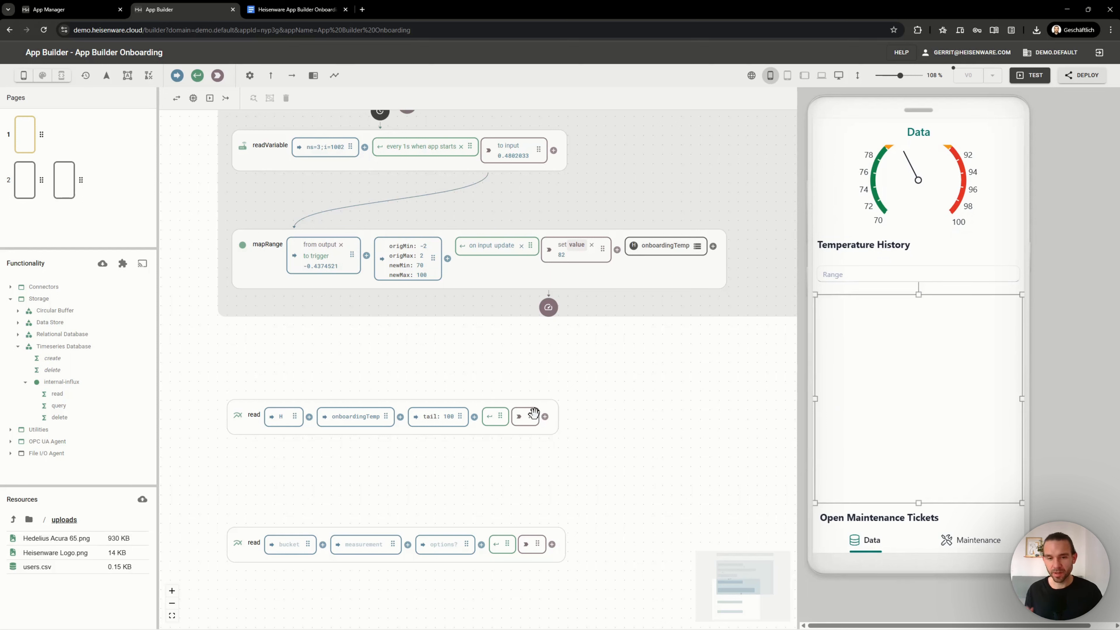
pyautogui.moveTo(531, 416); pyautogui.dragTo(897, 368)
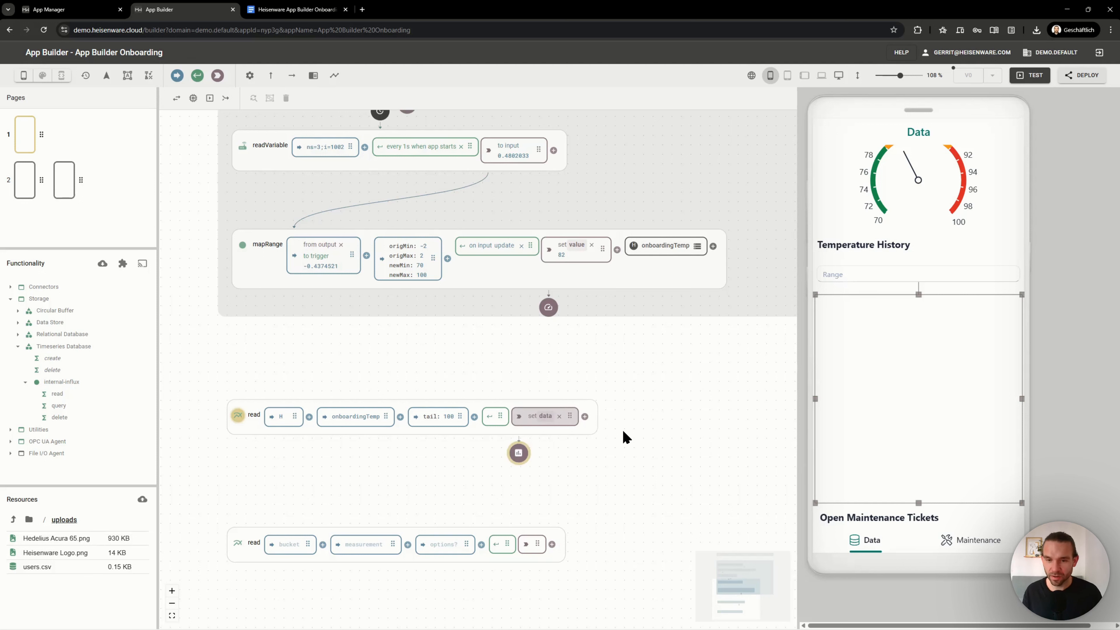
pyautogui.click(489, 417)
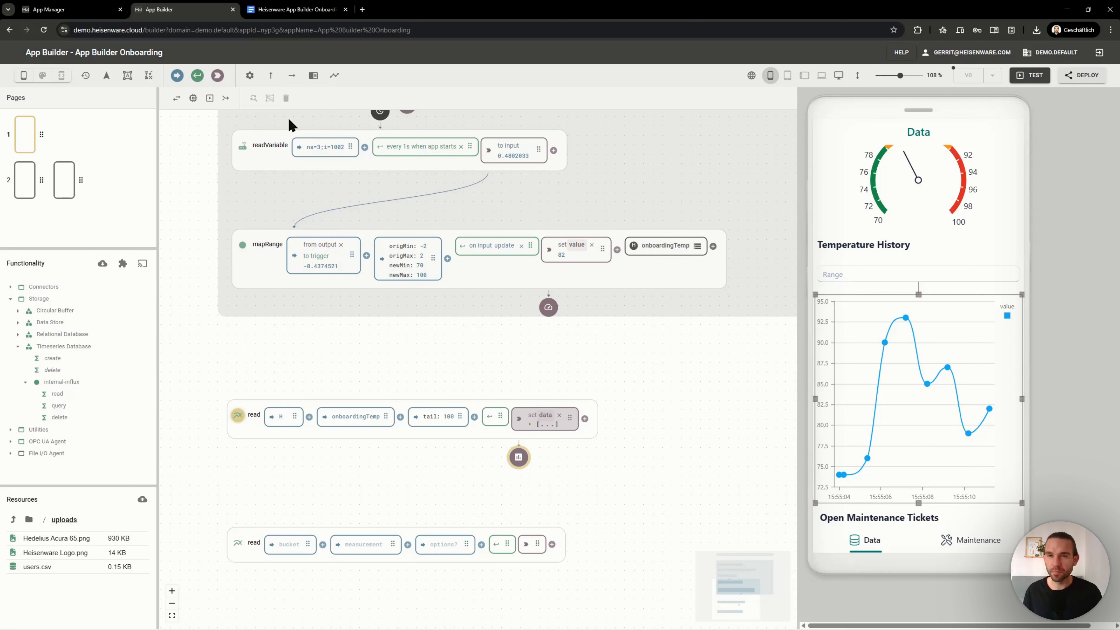
# Set the custom color of the Temperature History chart's value series to teal
pyautogui.click(334, 75)
pyautogui.click(354, 319)
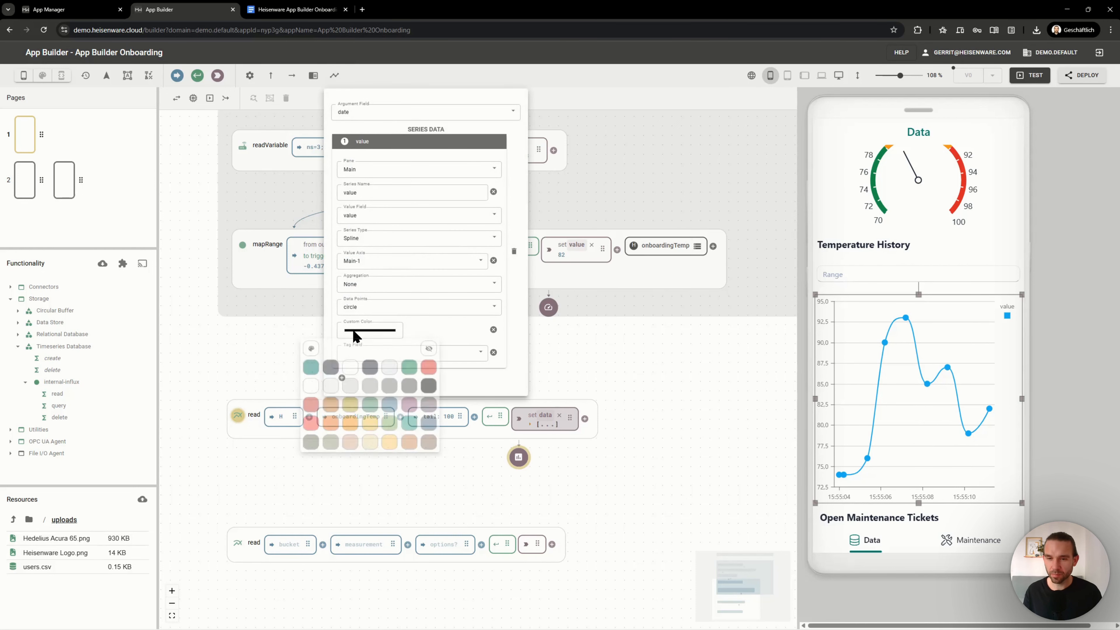
pyautogui.click(308, 370)
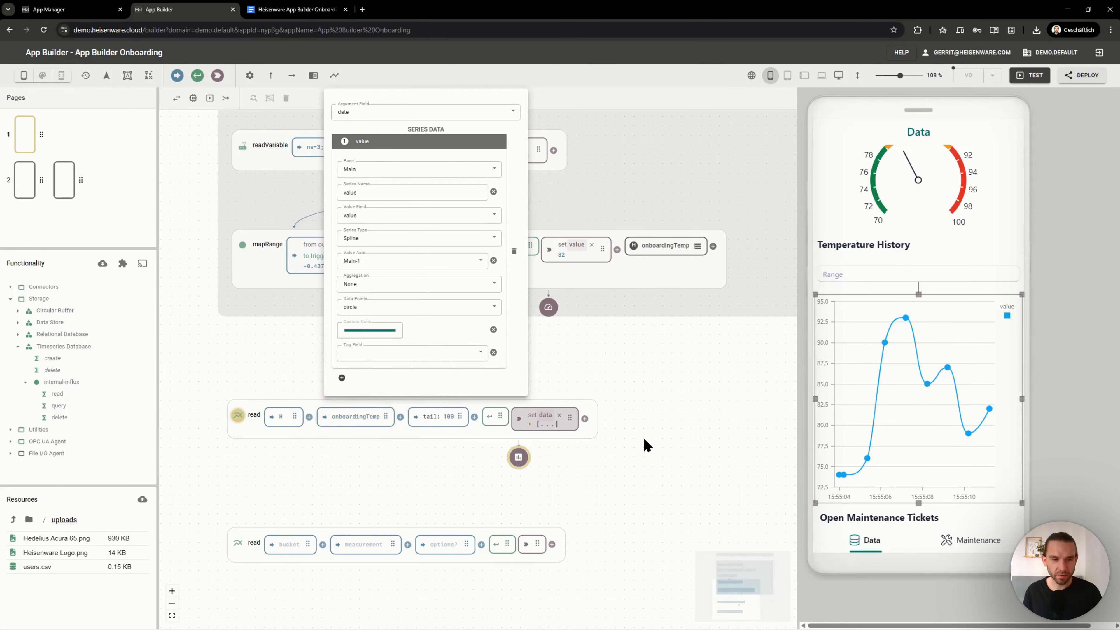
pyautogui.click(661, 433)
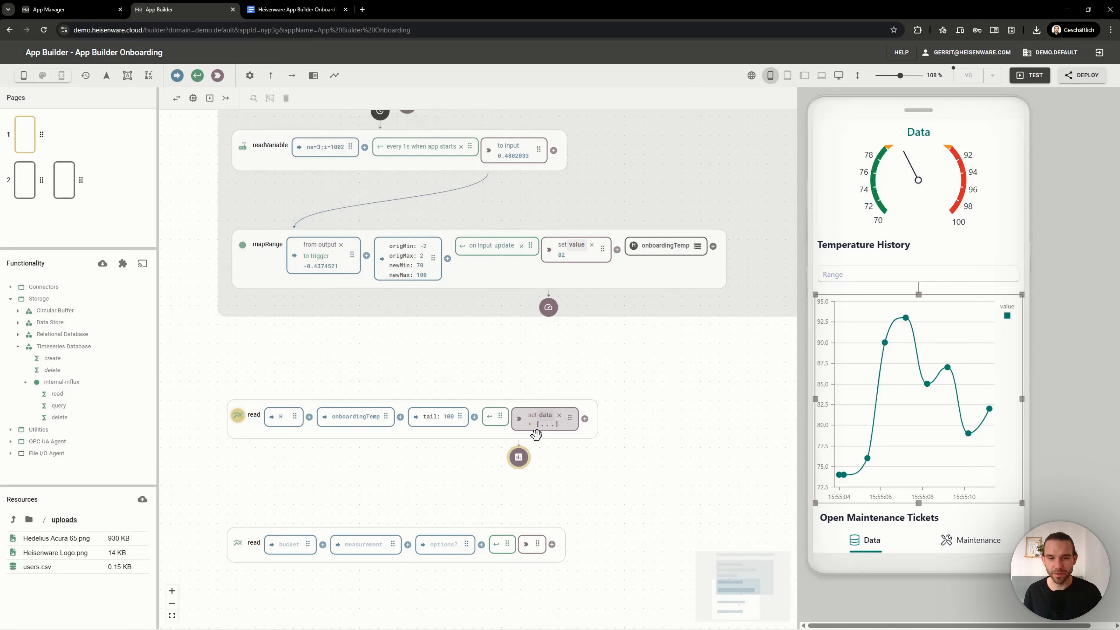
pyautogui.click(329, 75)
pyautogui.click(316, 67)
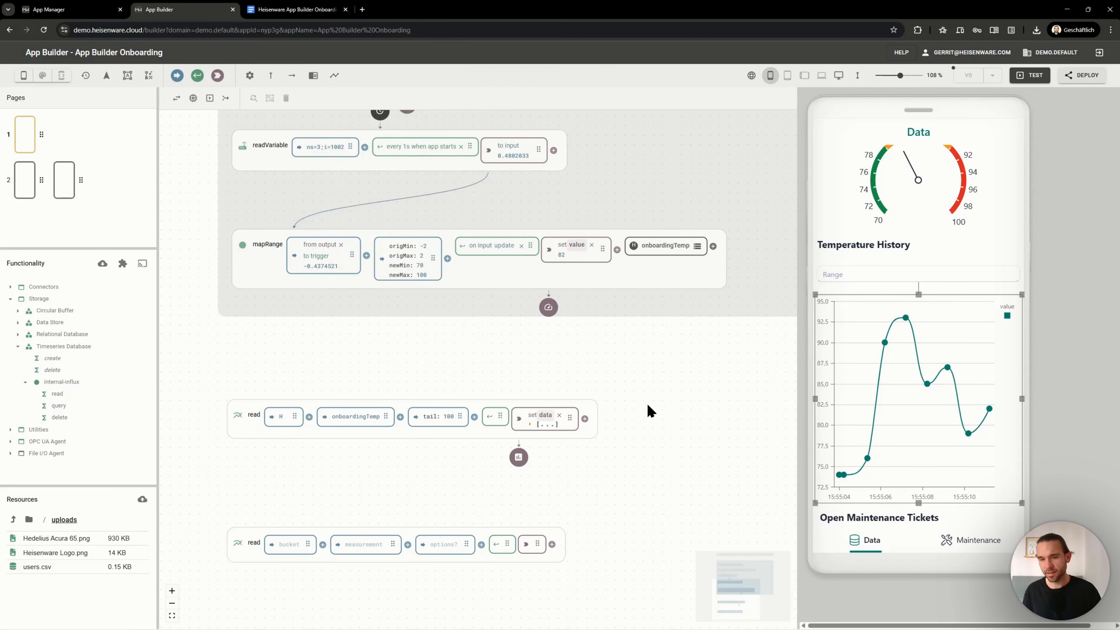
# Move the empty read function further down to leave more space below the onboardingTemp read function
pyautogui.scroll(3, 286, 477)
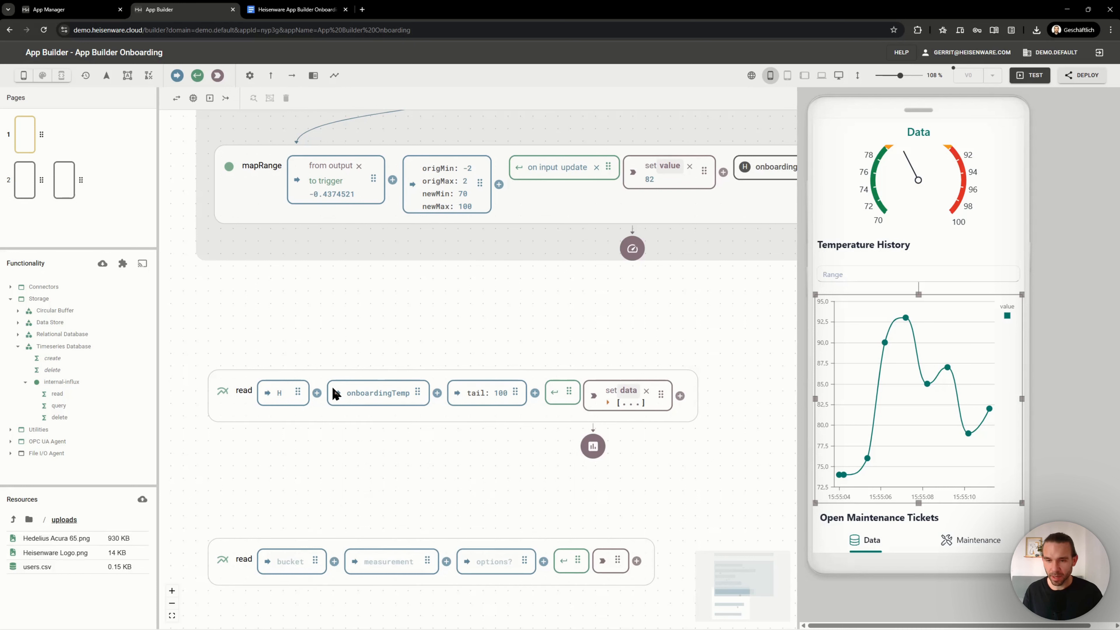
pyautogui.moveTo(457, 397)
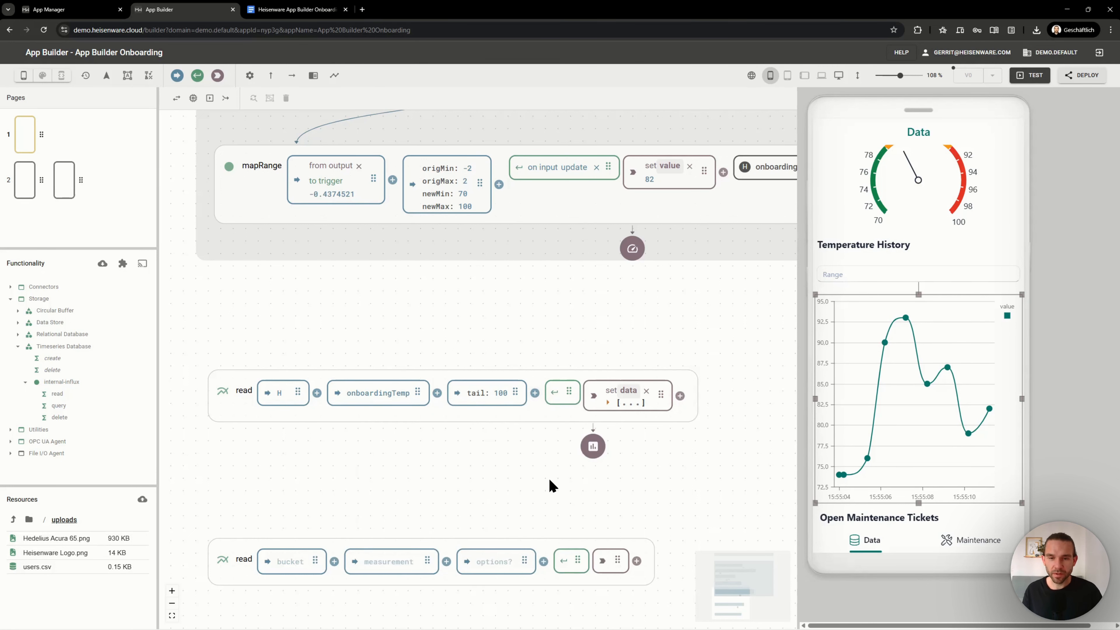
pyautogui.scroll(-2, 529, 469)
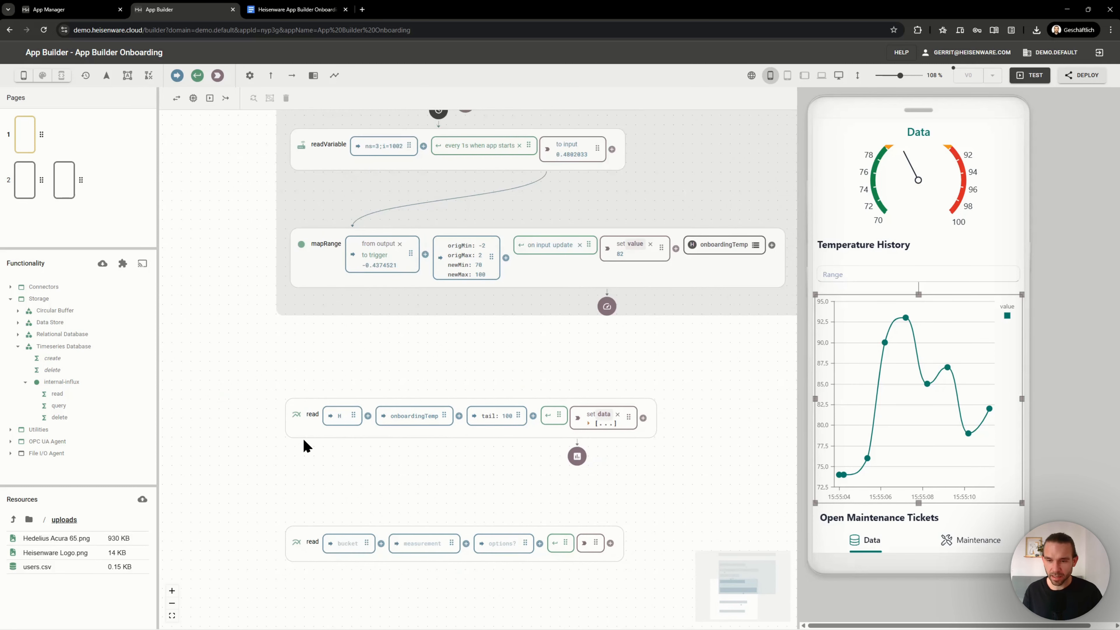
pyautogui.moveTo(298, 557); pyautogui.dragTo(298, 614)
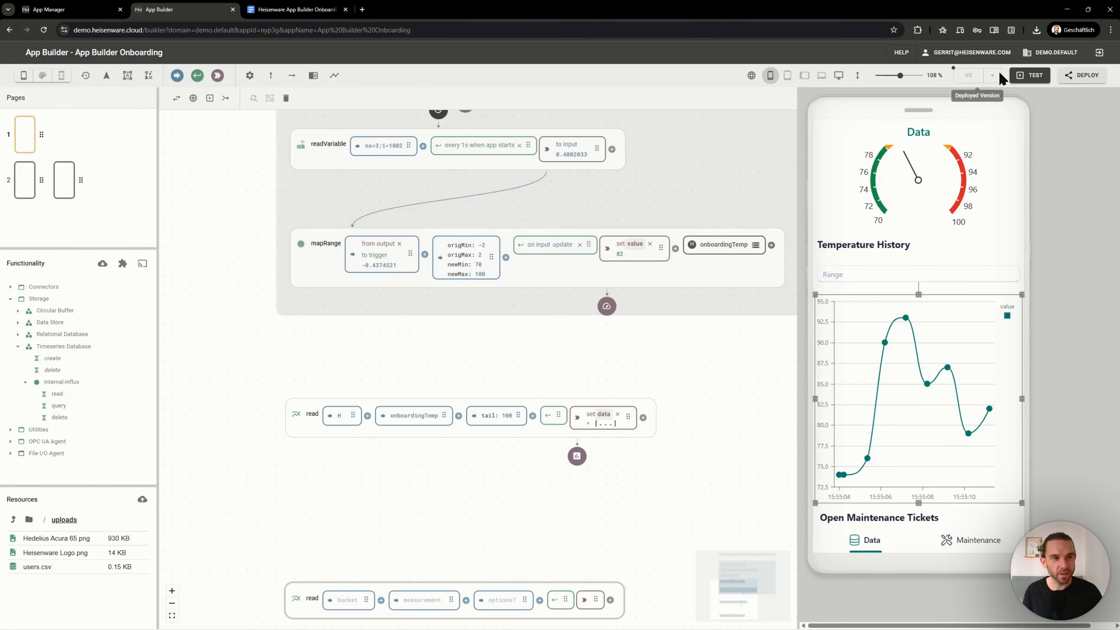
# Examine the Range form's field settings, including its select box options
pyautogui.click(861, 280)
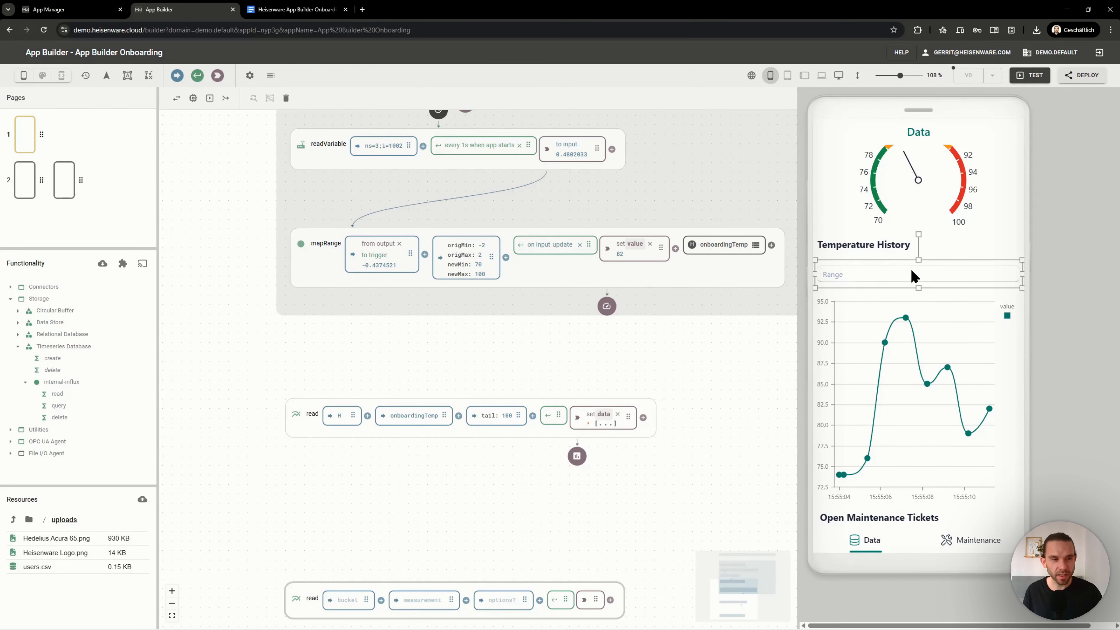
pyautogui.click(271, 76)
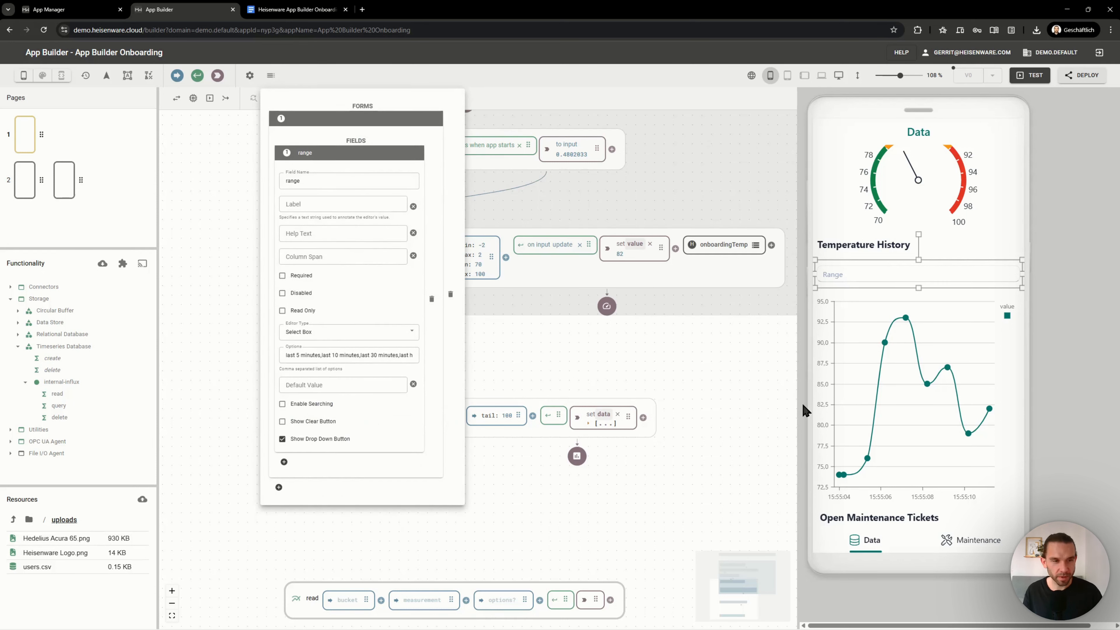
pyautogui.click(779, 407)
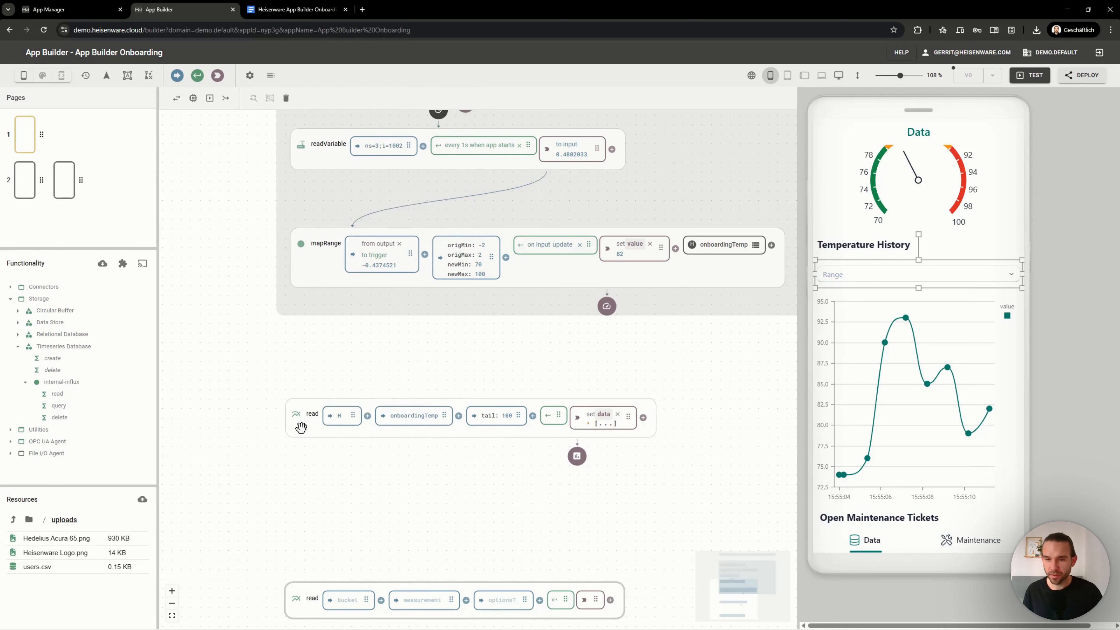
# Add a memory function above the onboardingTemp read function, making room for it, and feed it the Range form's formData
pyautogui.moveTo(300, 425); pyautogui.dragTo(308, 479)
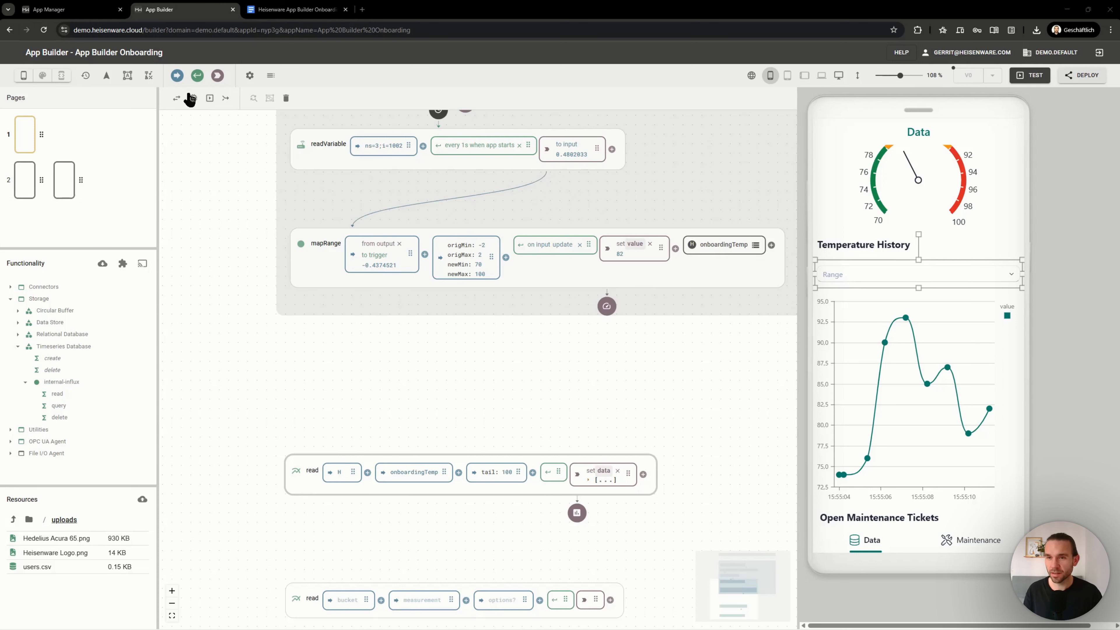
pyautogui.moveTo(193, 98); pyautogui.dragTo(323, 403)
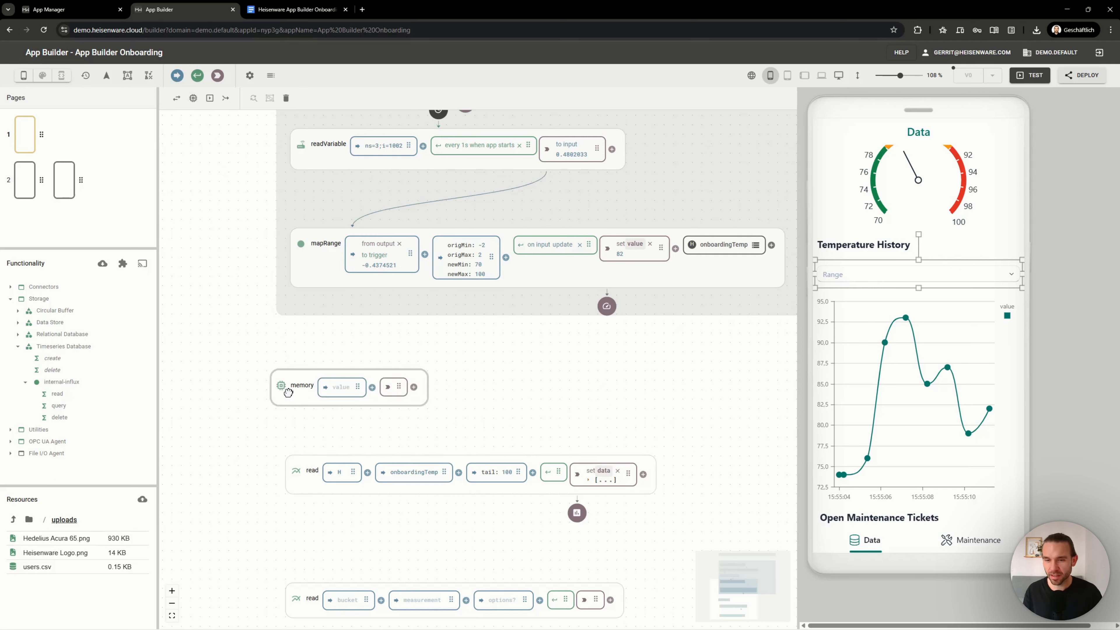
pyautogui.moveTo(288, 392); pyautogui.dragTo(301, 390)
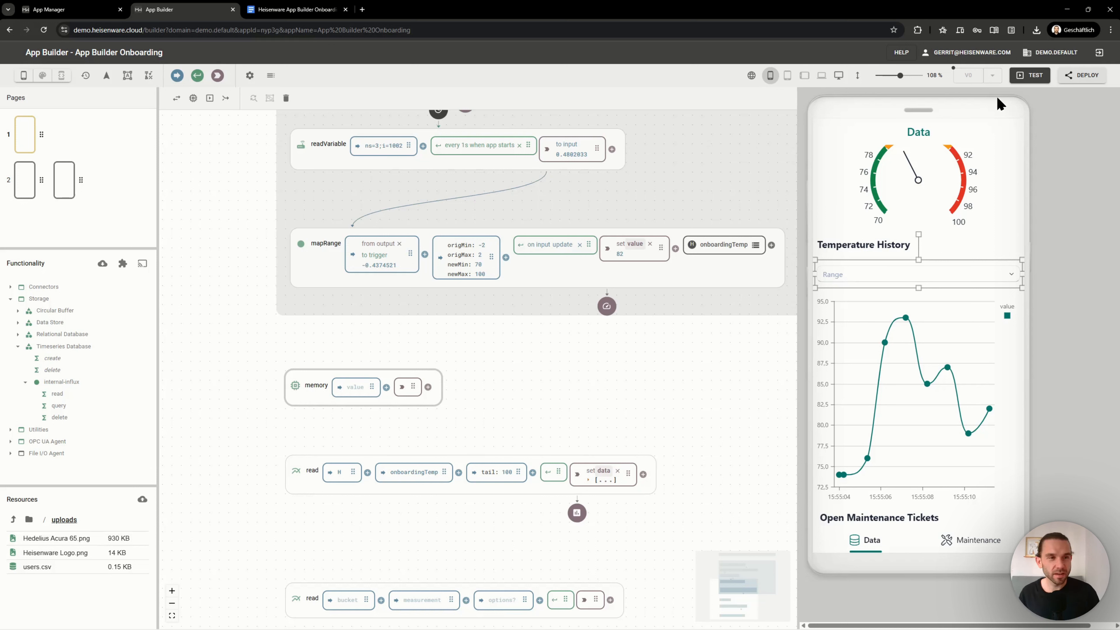
pyautogui.moveTo(371, 387); pyautogui.dragTo(893, 274)
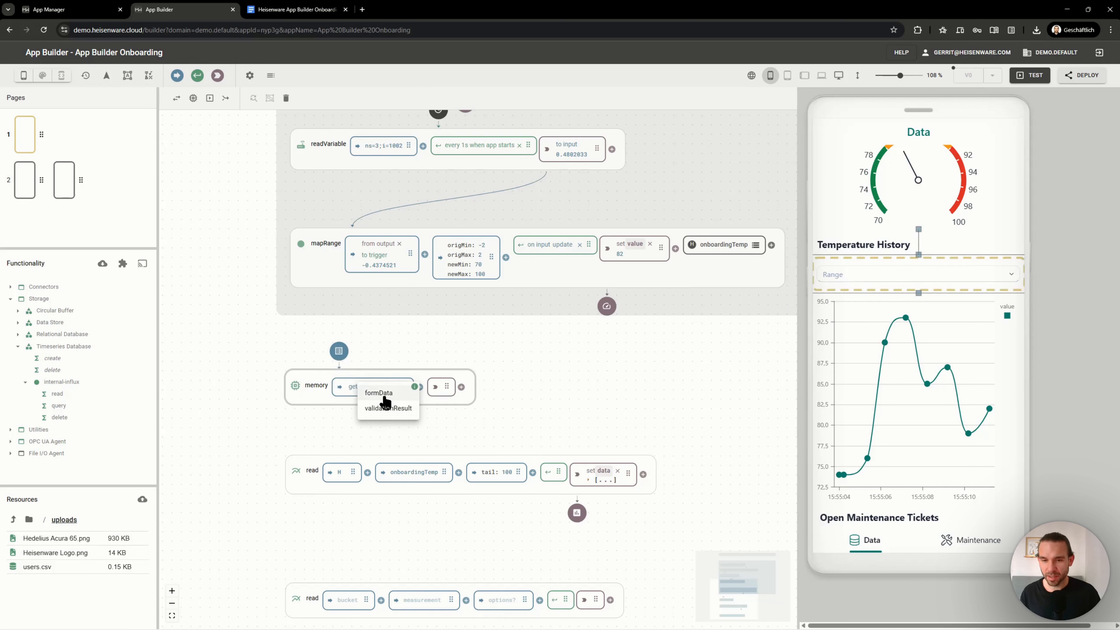
pyautogui.click(384, 397)
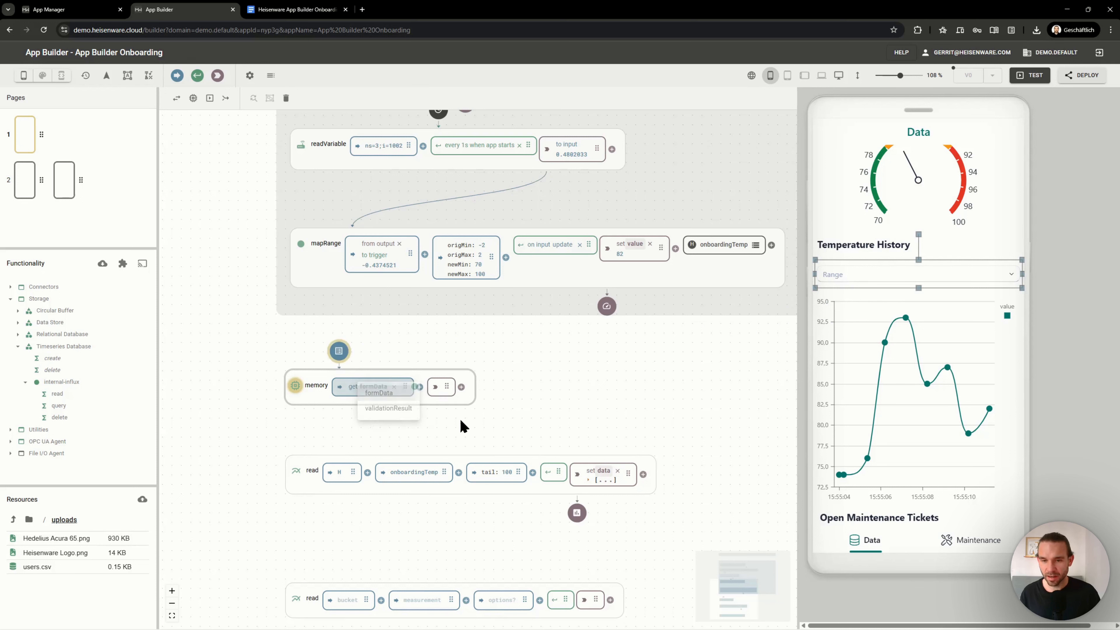
# Test the app with the range "last 30 minutes", stop the test and expand the memory function's output
pyautogui.click(1032, 76)
pyautogui.click(868, 273)
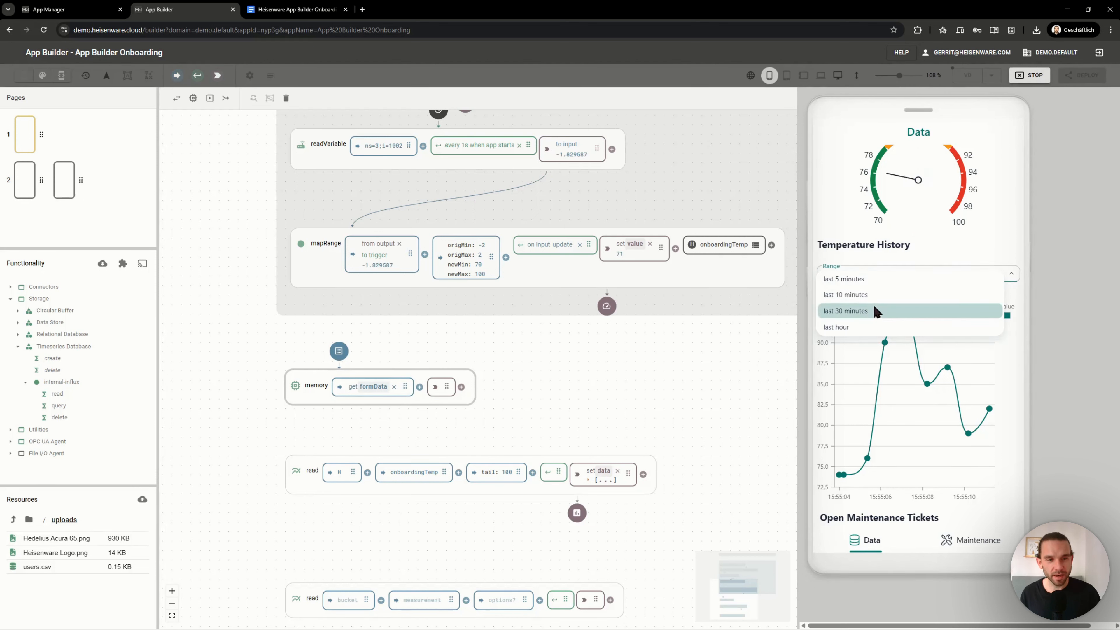
pyautogui.click(875, 312)
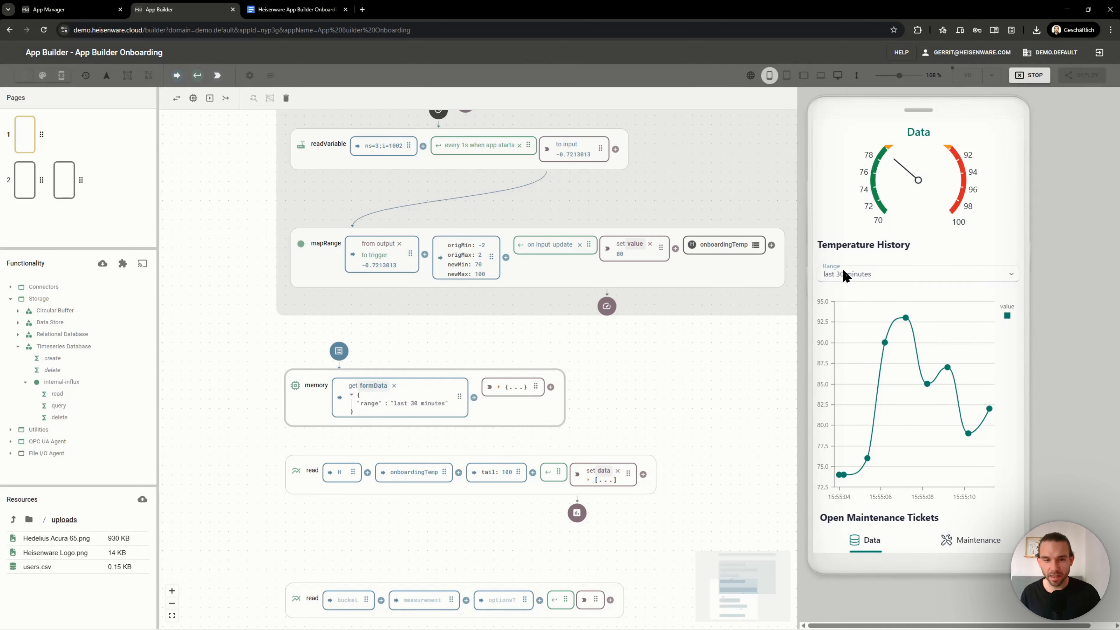
pyautogui.click(1029, 75)
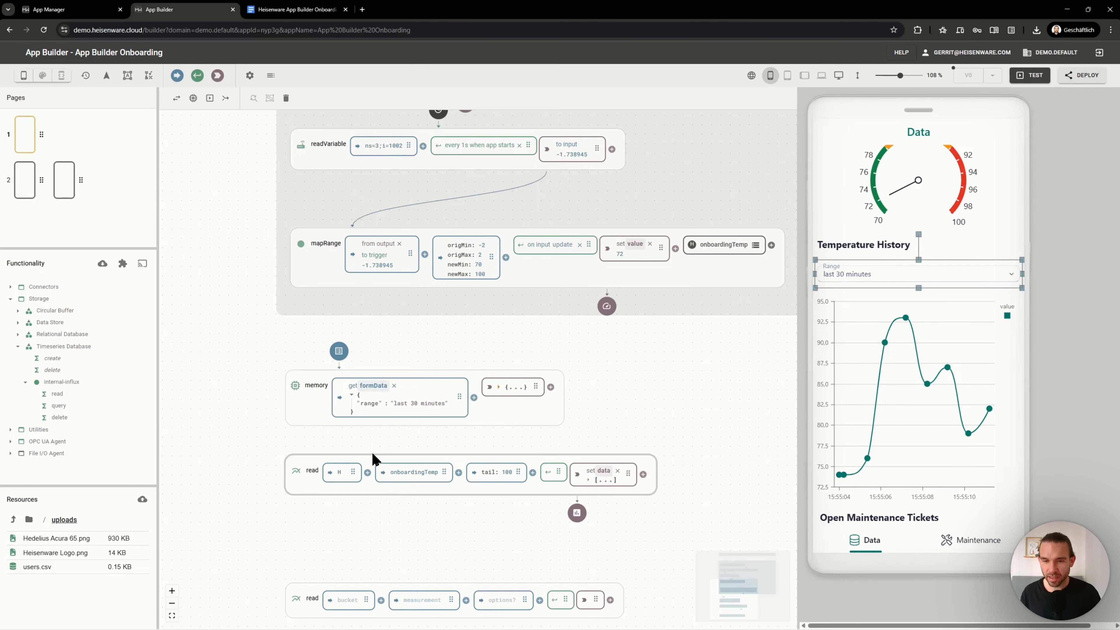
pyautogui.scroll(3, 373, 457)
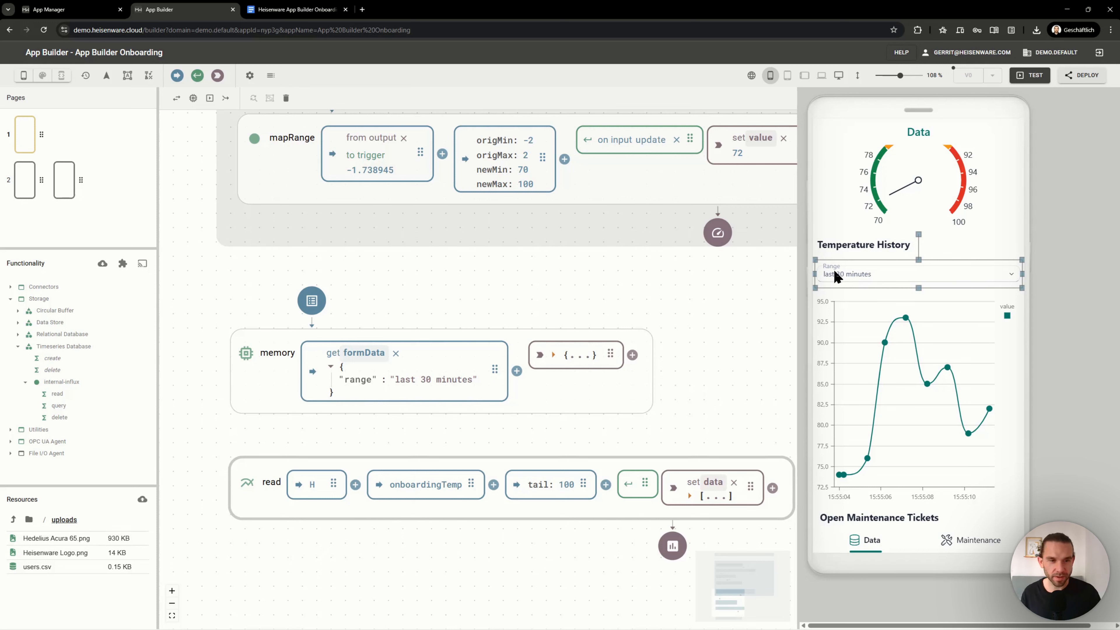
pyautogui.click(590, 360)
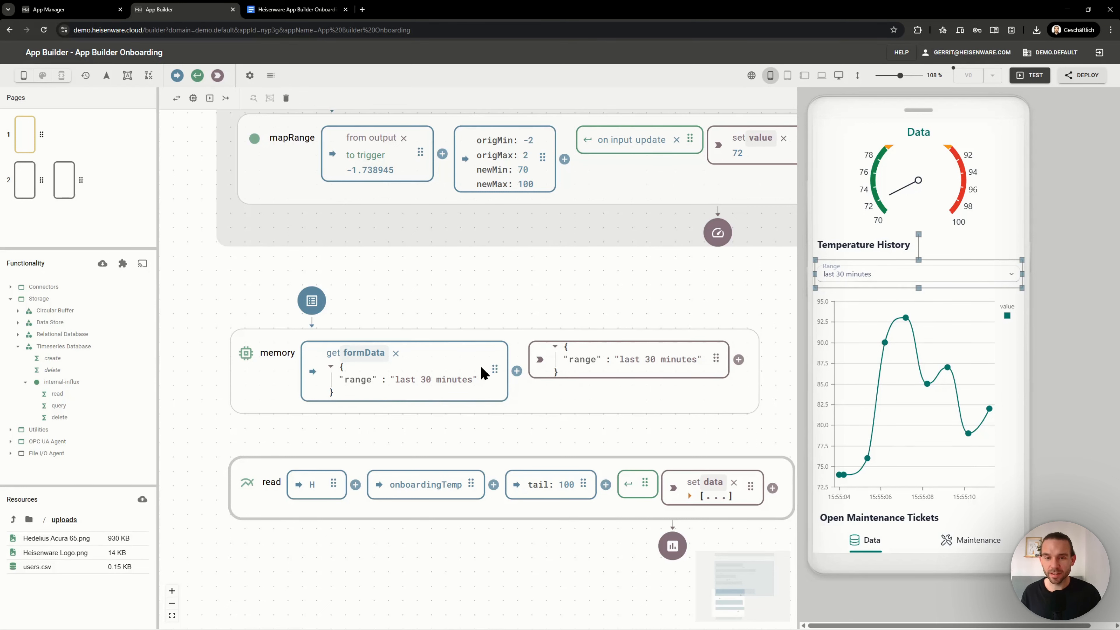
# Add a modifier of type Jsonata to the memory function's output
pyautogui.scroll(-3, 547, 446)
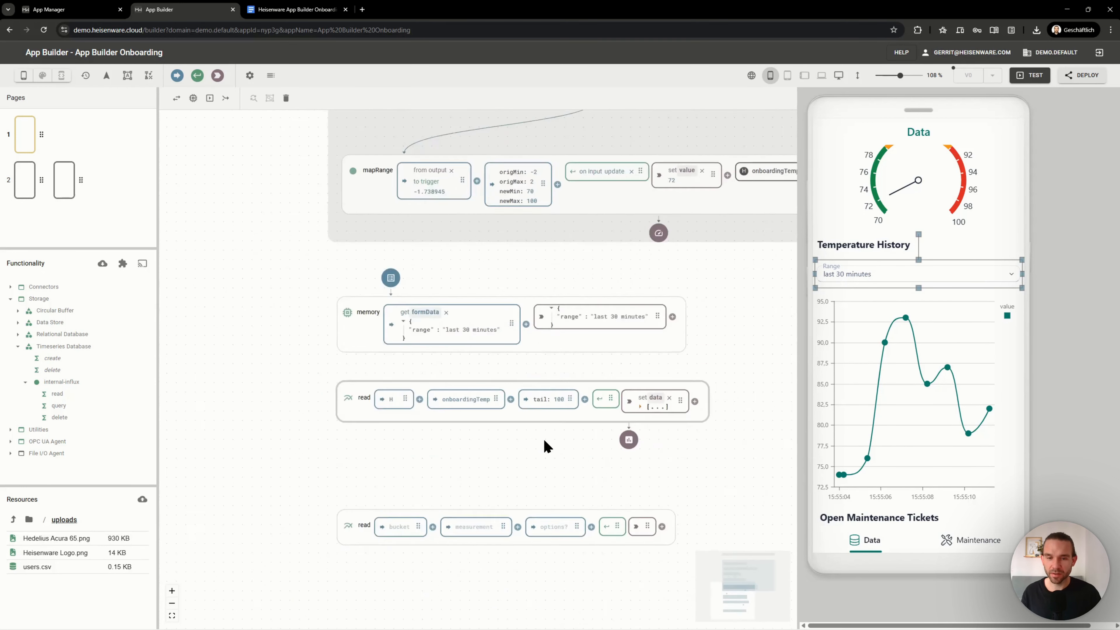
pyautogui.scroll(4, 529, 327)
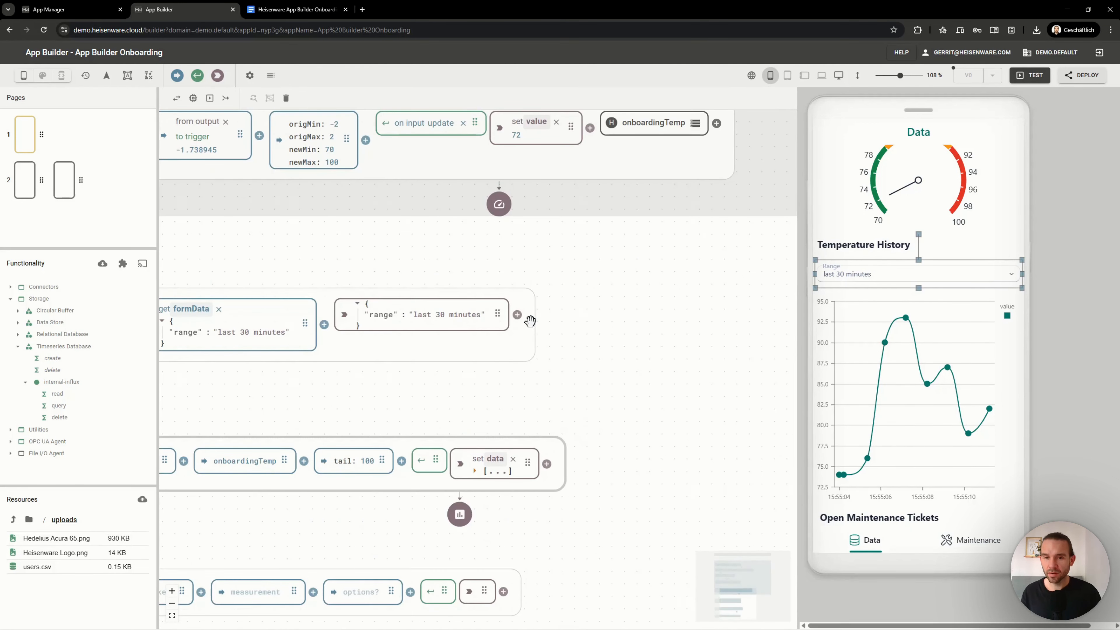
pyautogui.click(517, 315)
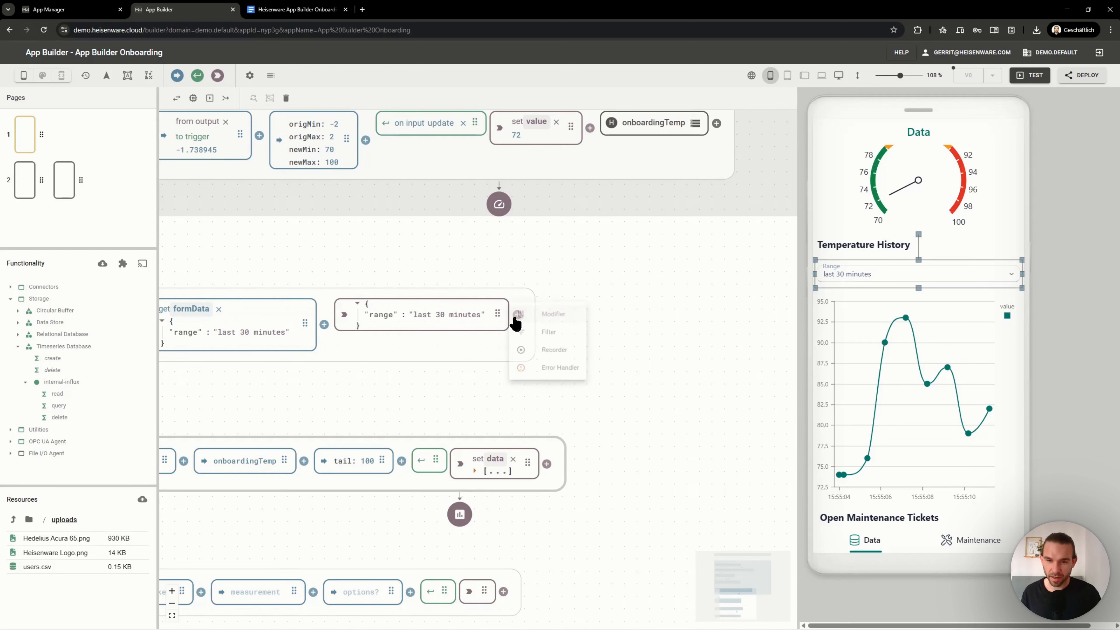
pyautogui.click(548, 316)
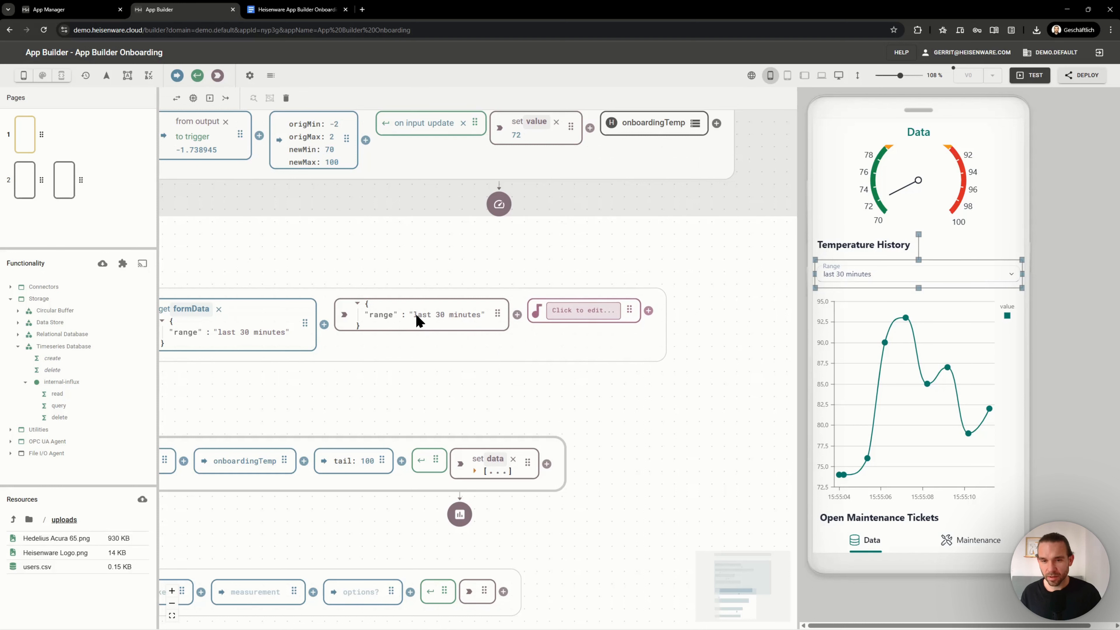
pyautogui.hscroll(-4, 350, 410)
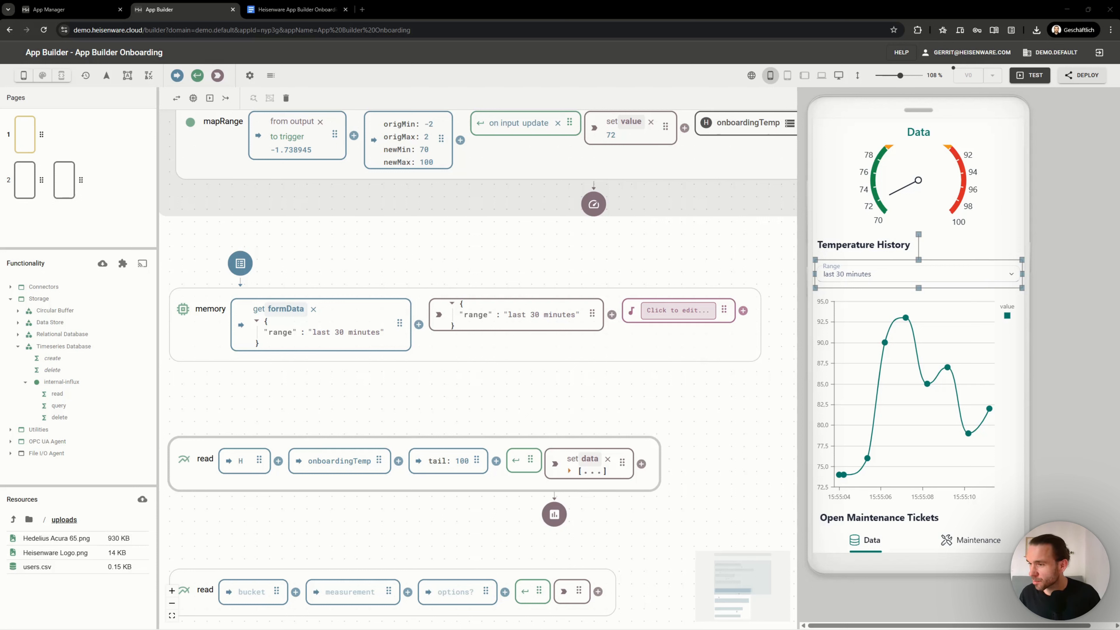
pyautogui.click(631, 312)
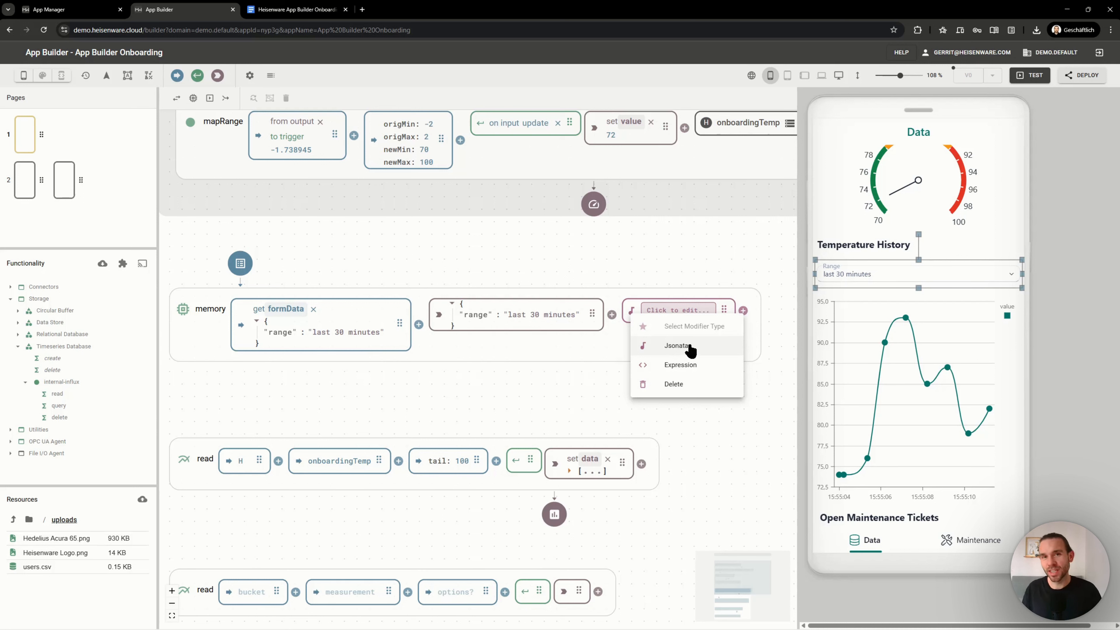
pyautogui.click(690, 348)
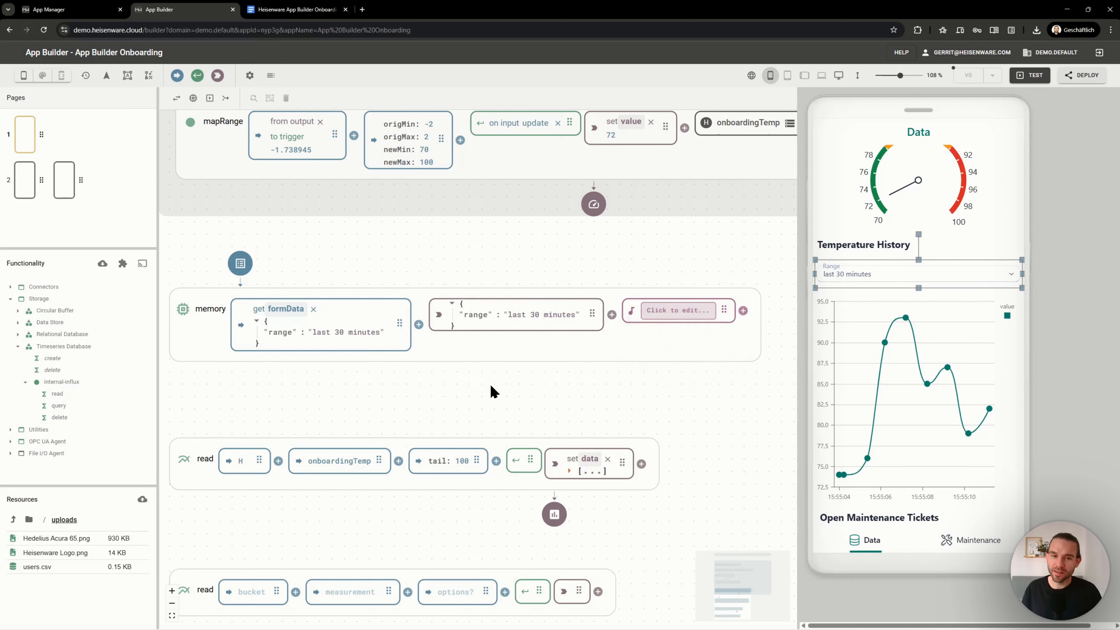
# Paste the modifier expression mapping the four ranges to start values -5m, -10m, -30m and -1h, with every set to 30s
pyautogui.hscroll(5, 494, 390)
pyautogui.click(500, 310)
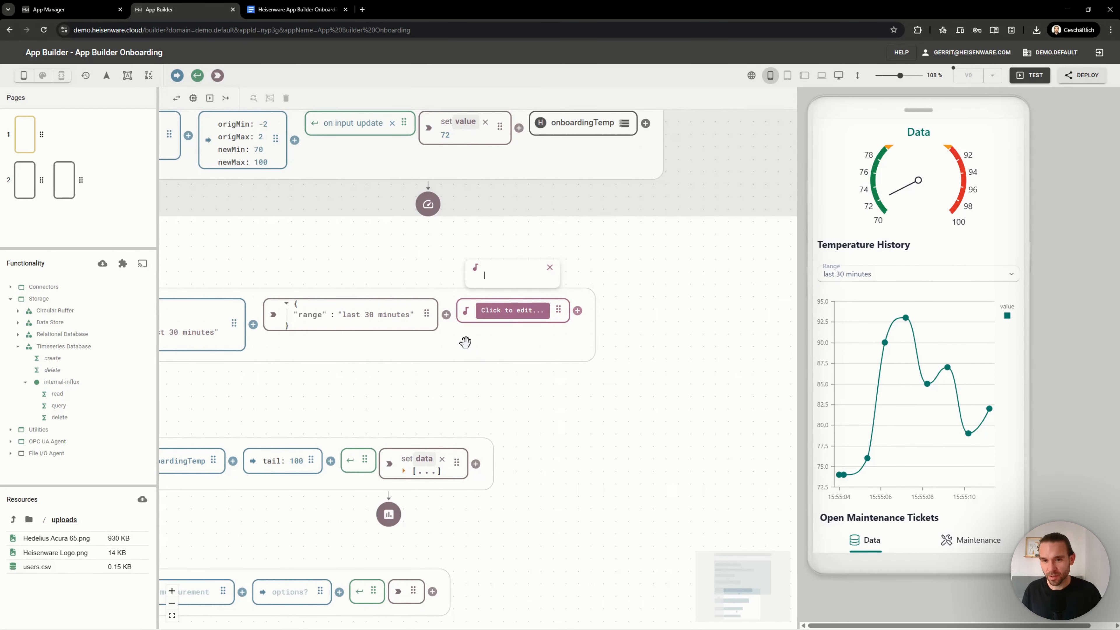
pyautogui.hotkey('ctrl', 'v')
pyautogui.scroll(2, 641, 263)
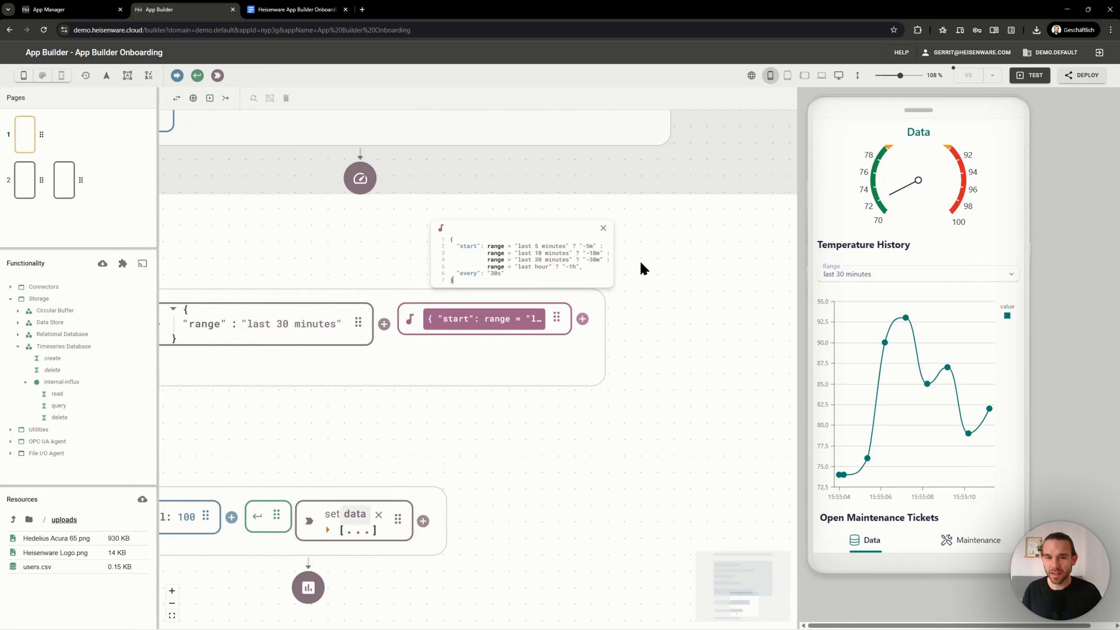
# Examine the modifier expression's start conditions for each range and its every interval
pyautogui.scroll(-1, 640, 263)
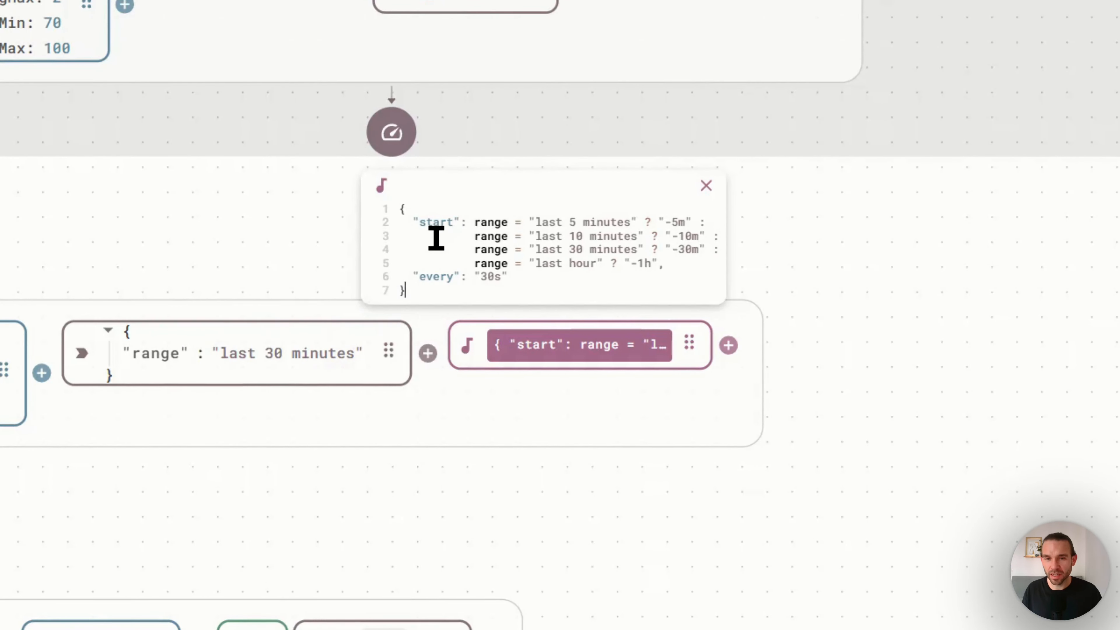
pyautogui.moveTo(419, 223); pyautogui.dragTo(452, 223)
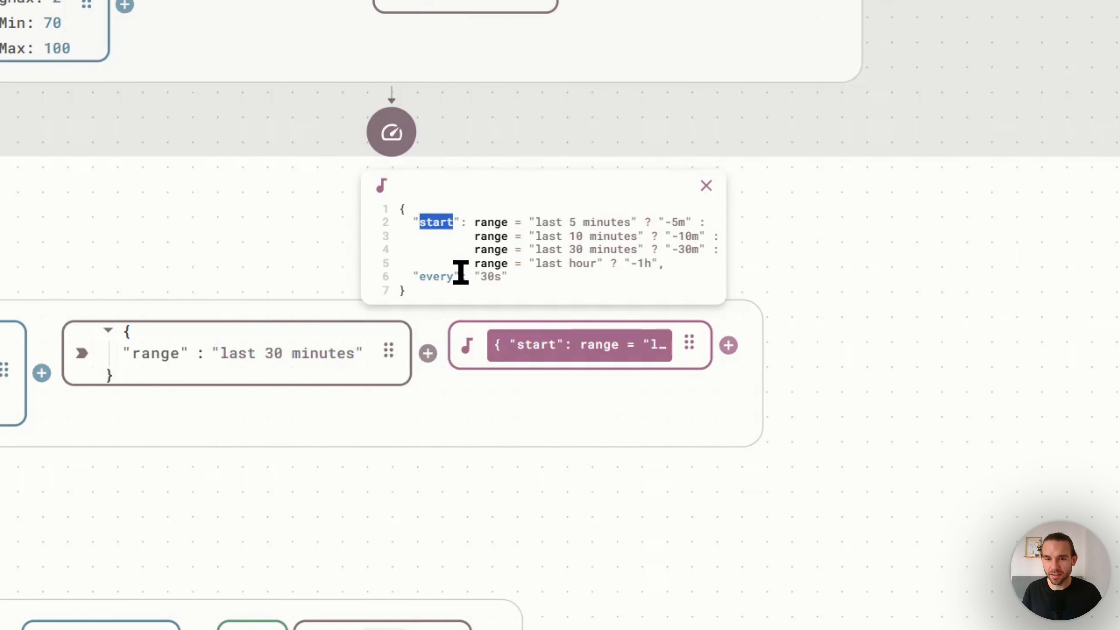
pyautogui.click(533, 243)
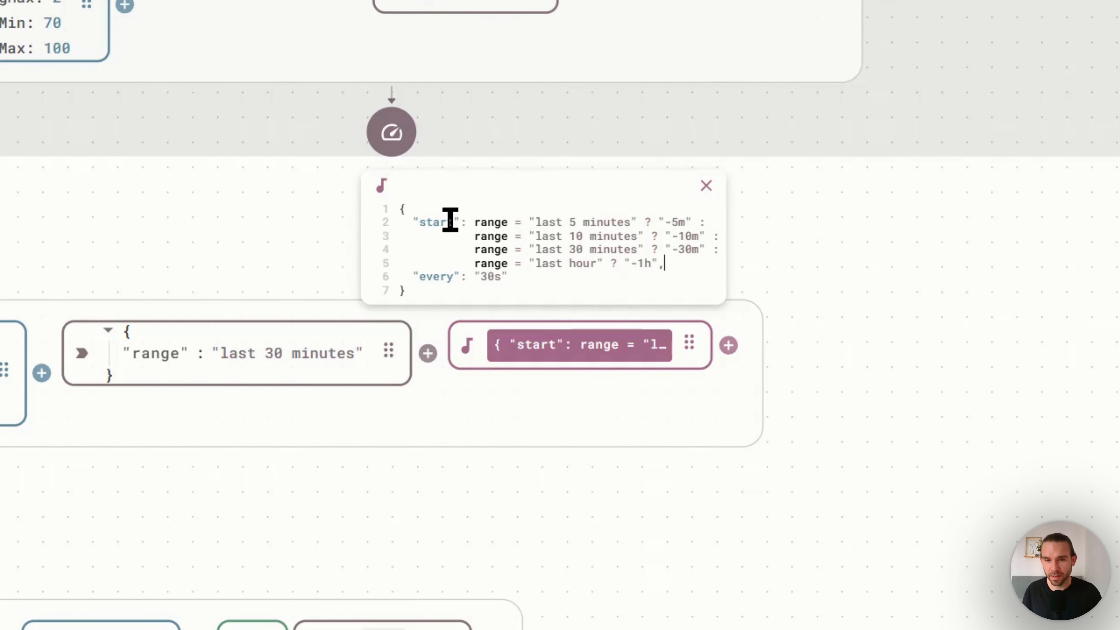
pyautogui.moveTo(536, 220); pyautogui.dragTo(630, 220)
pyautogui.click(674, 222)
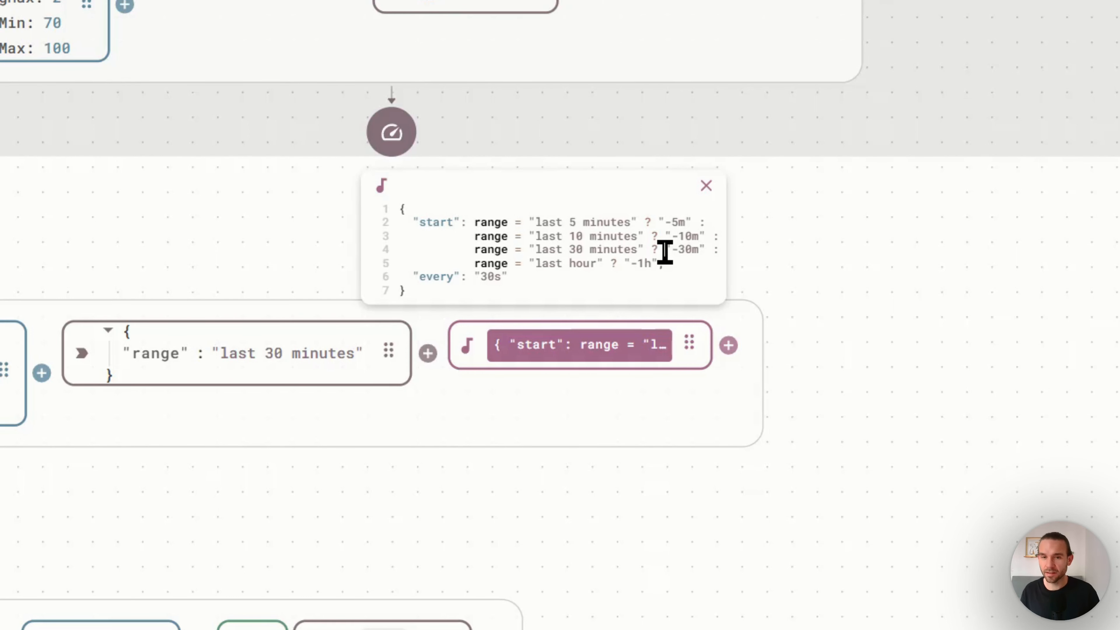
pyautogui.moveTo(406, 222); pyautogui.dragTo(664, 264)
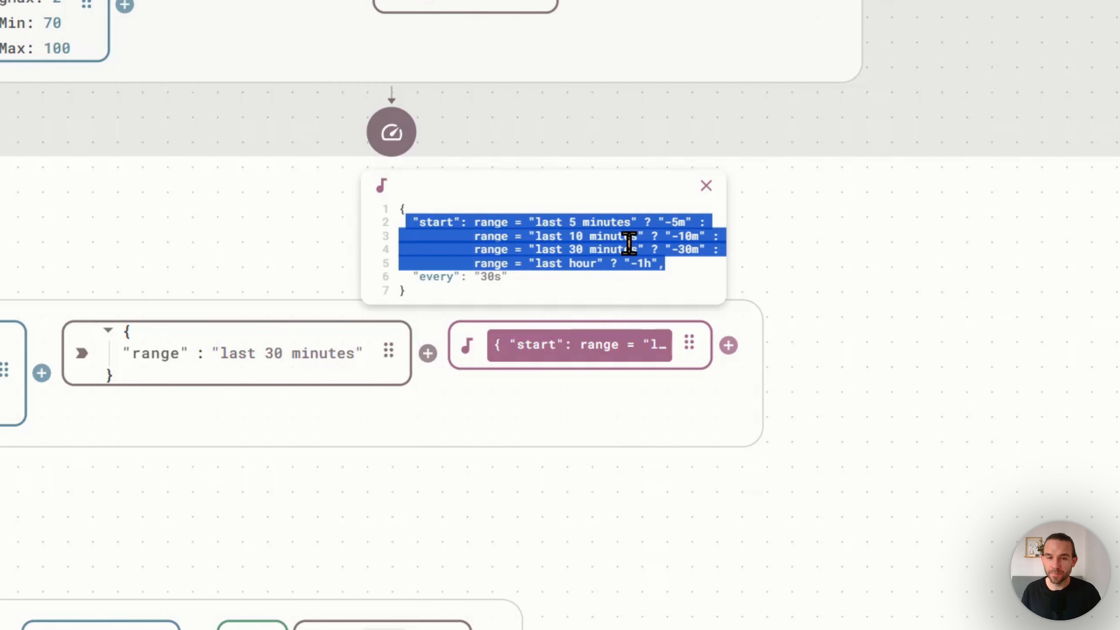
pyautogui.doubleClick(422, 278)
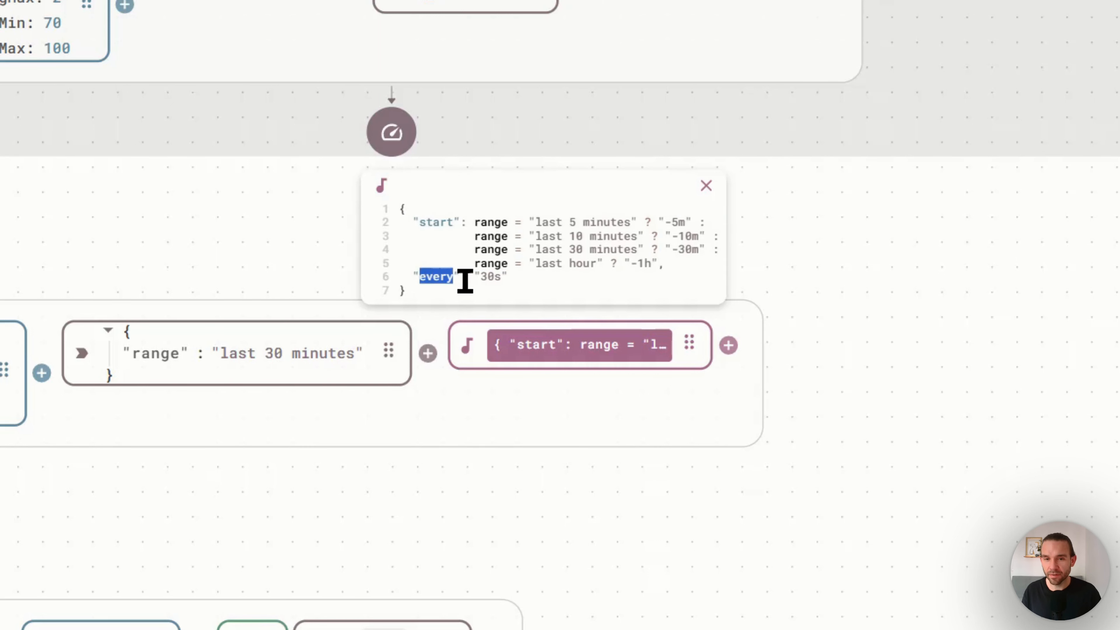
pyautogui.doubleClick(490, 277)
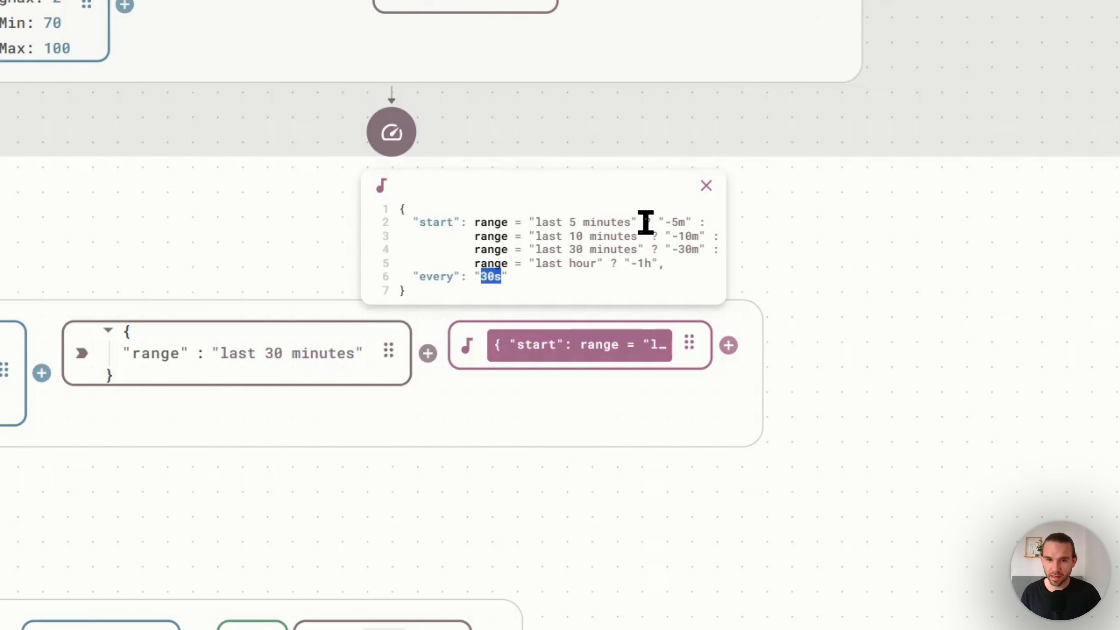
# Expand the modifier's result, close the expression editor and connect the modifier to the options input of the onboardingTemp read function
pyautogui.click(706, 185)
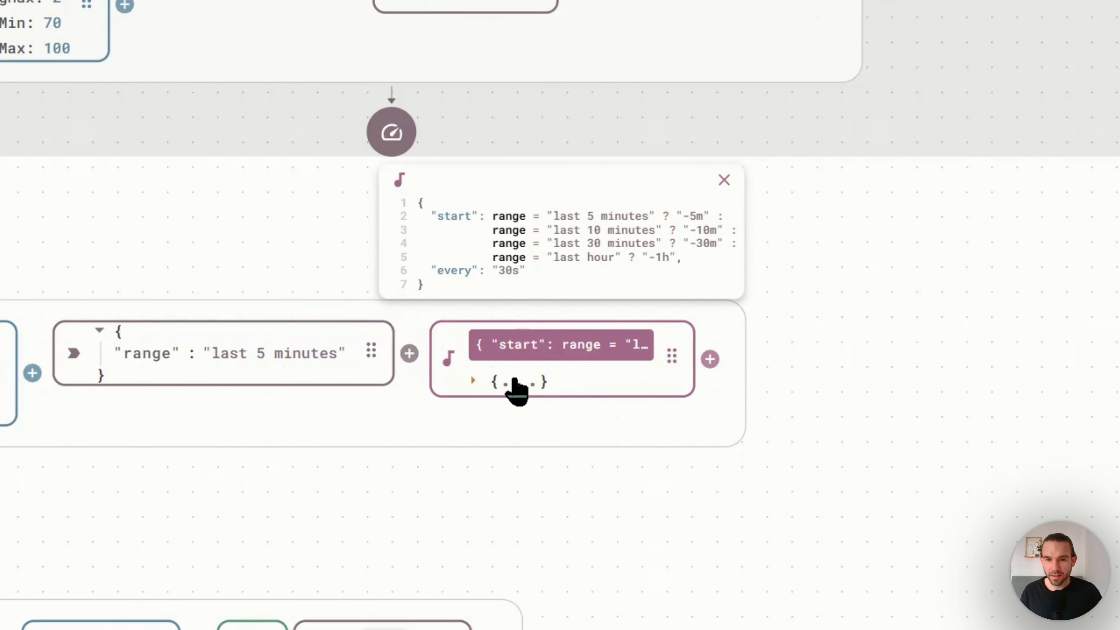
pyautogui.click(512, 380)
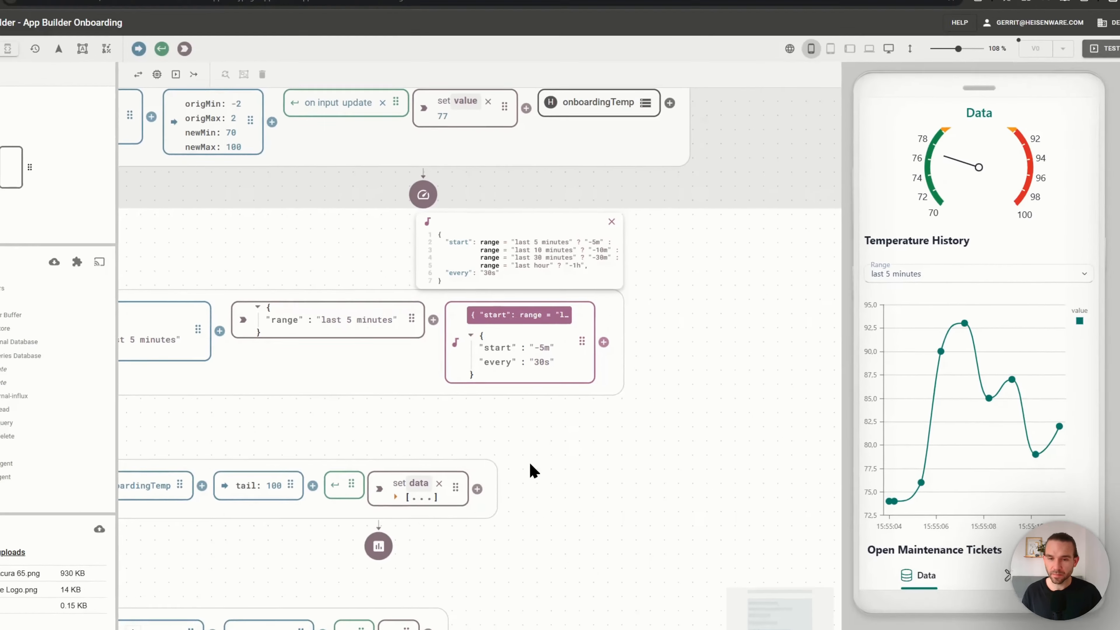
pyautogui.hscroll(-8, 569, 561)
pyautogui.scroll(-1, 577, 522)
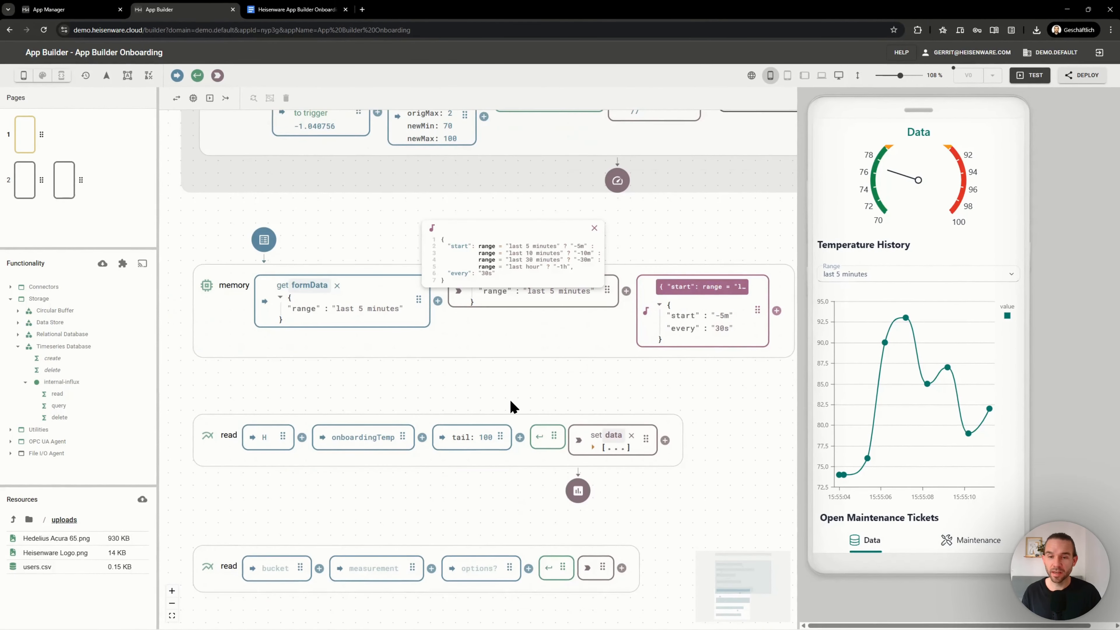
pyautogui.scroll(-3, 513, 406)
pyautogui.hscroll(3, 463, 389)
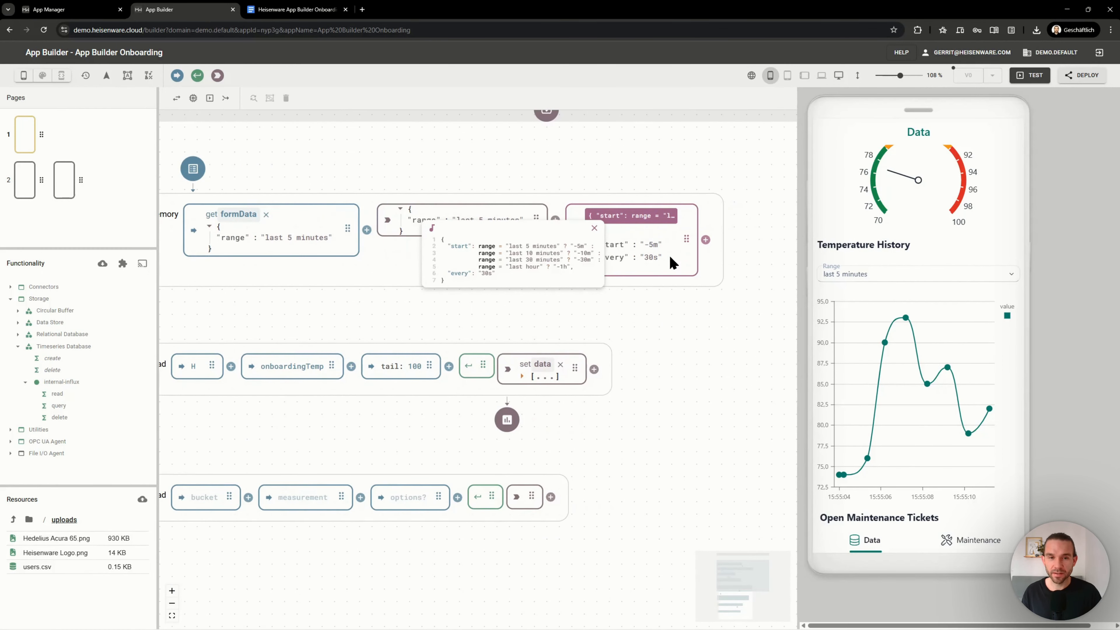
pyautogui.click(595, 228)
pyautogui.moveTo(686, 239); pyautogui.dragTo(410, 378)
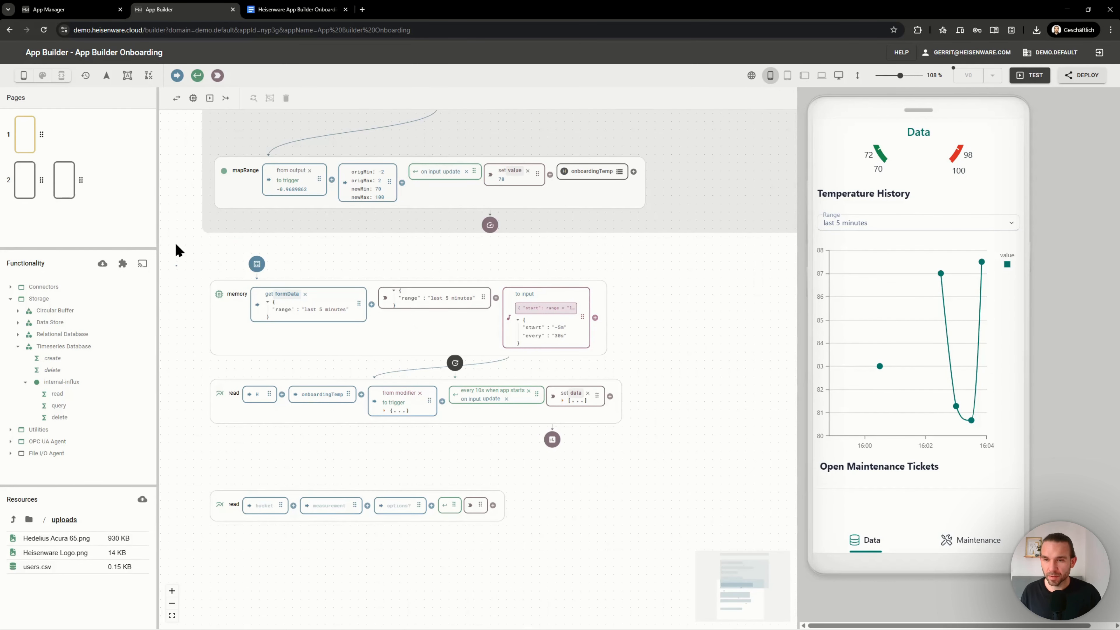
# Group the memory function and its connected onboardingTemp read function into a new section, and shift the memory function within it
pyautogui.moveTo(176, 265); pyautogui.dragTo(680, 444)
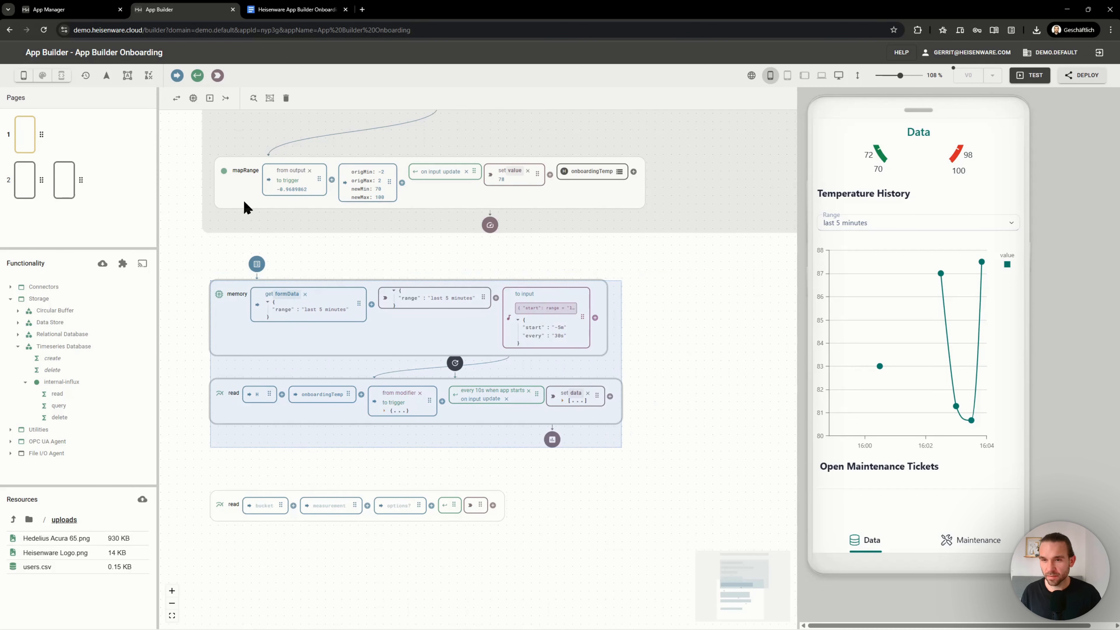
pyautogui.click(270, 98)
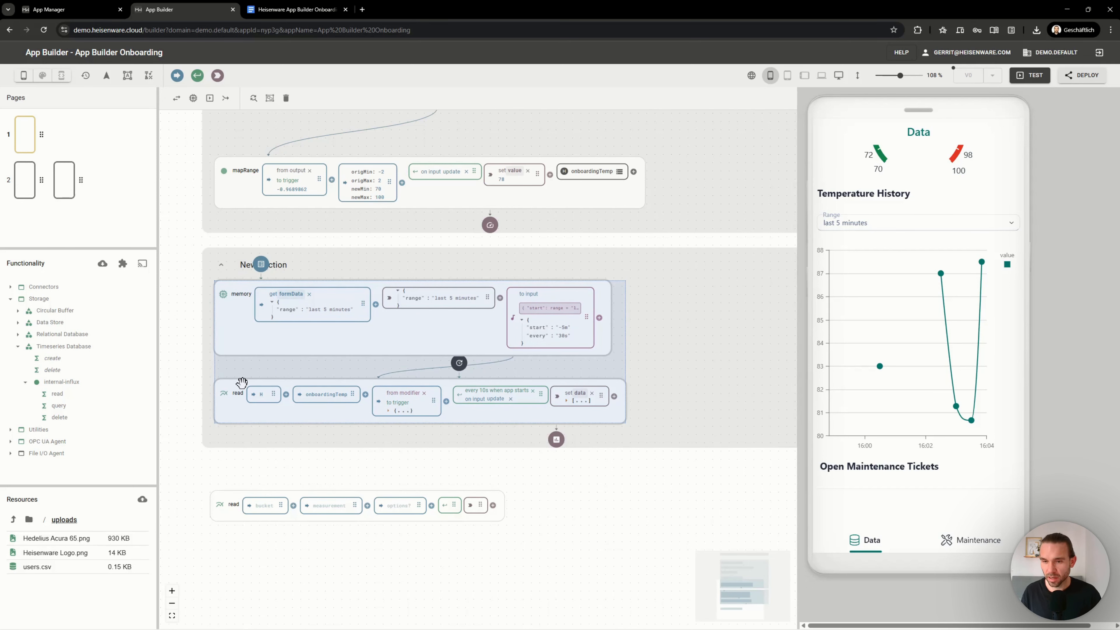
pyautogui.click(245, 460)
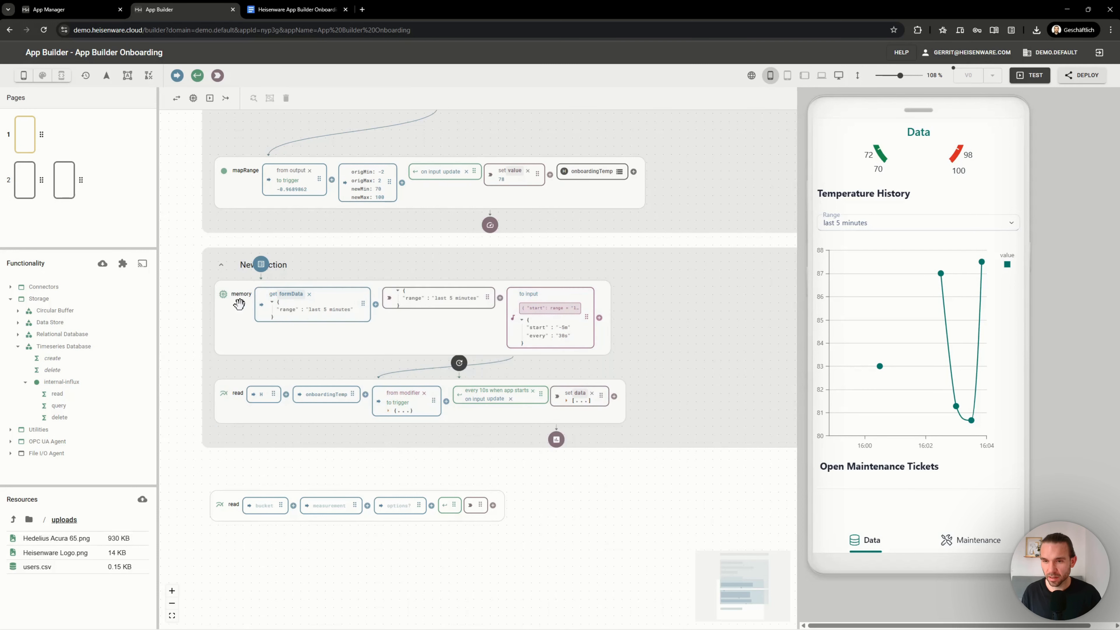
pyautogui.moveTo(235, 327); pyautogui.dragTo(253, 337)
# Rename the new section to "Visualize temperature data" and collapse it
pyautogui.doubleClick(257, 266)
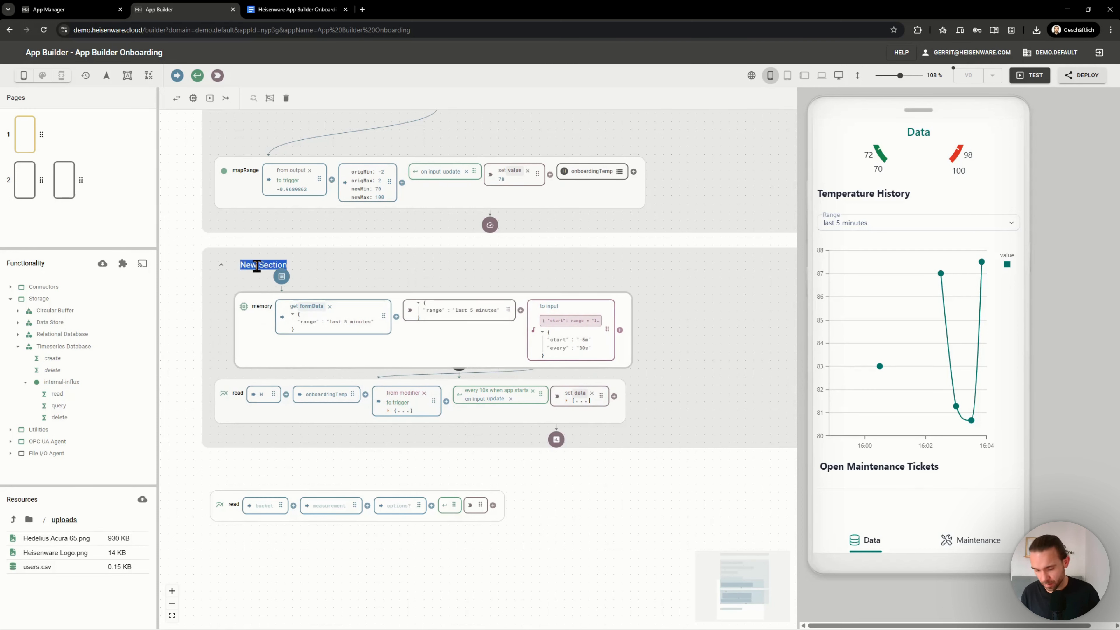
pyautogui.write('Visualize temperatur')
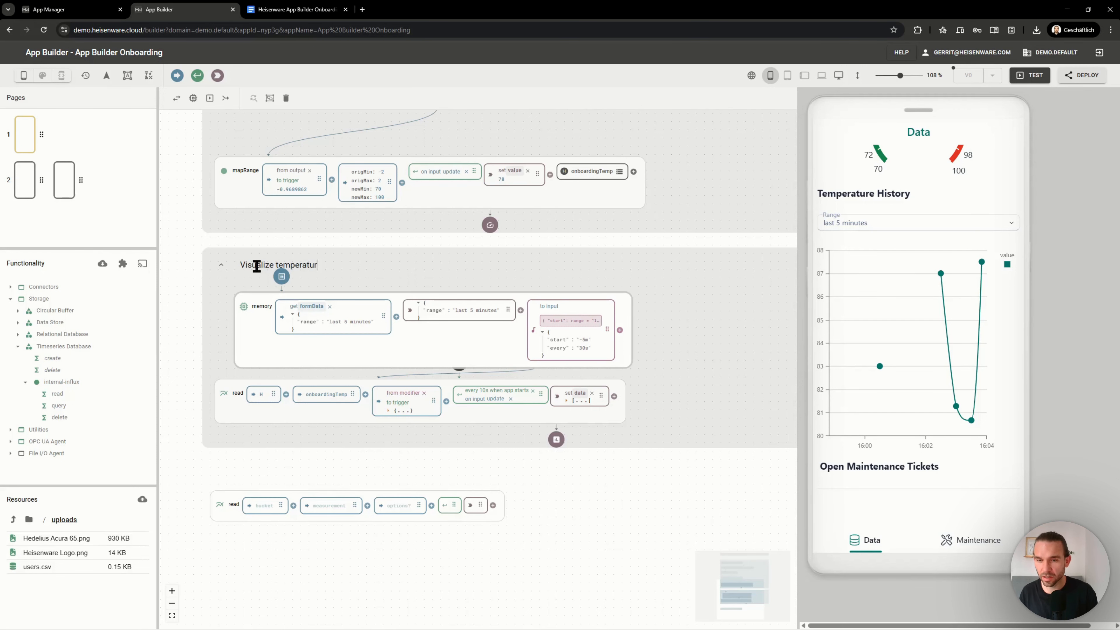
pyautogui.write('e data')
pyautogui.click(221, 265)
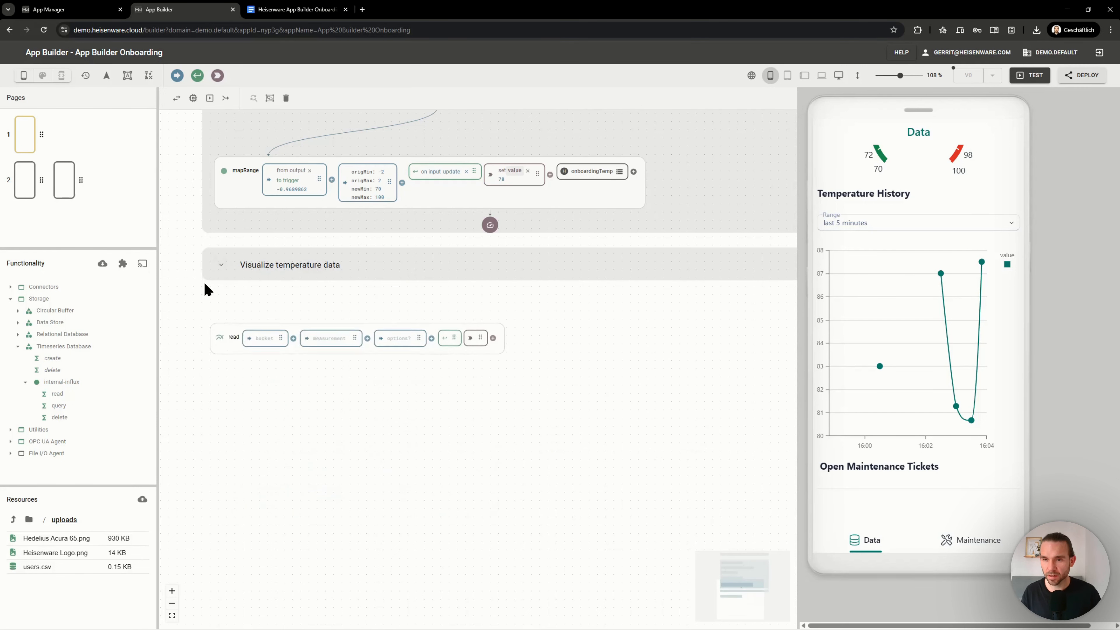
# Collapse the OPC UA integration and mapping section, then move the Data model section closer to it and the unused read function further down
pyautogui.scroll(2, 207, 271)
pyautogui.scroll(3, 204, 255)
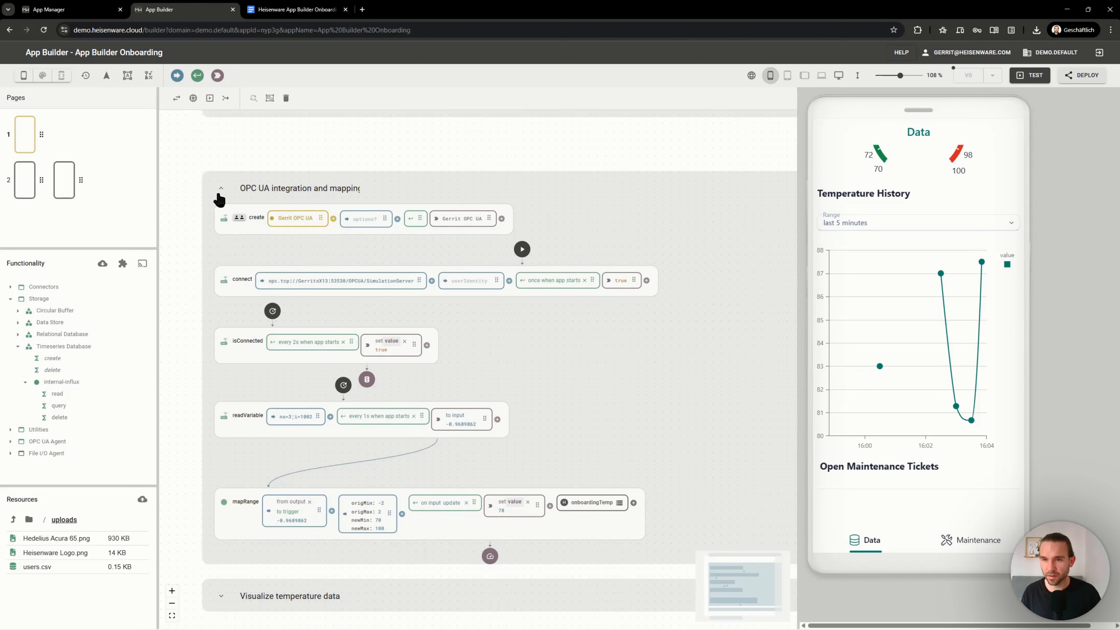
pyautogui.click(221, 189)
pyautogui.scroll(-6, 275, 350)
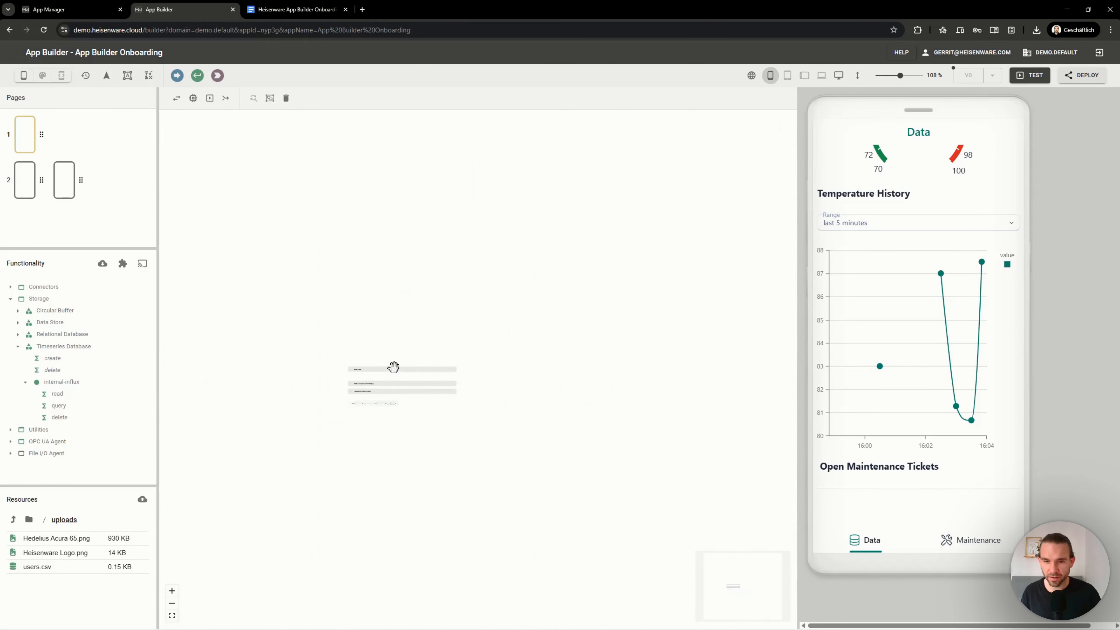
pyautogui.scroll(6, 407, 388)
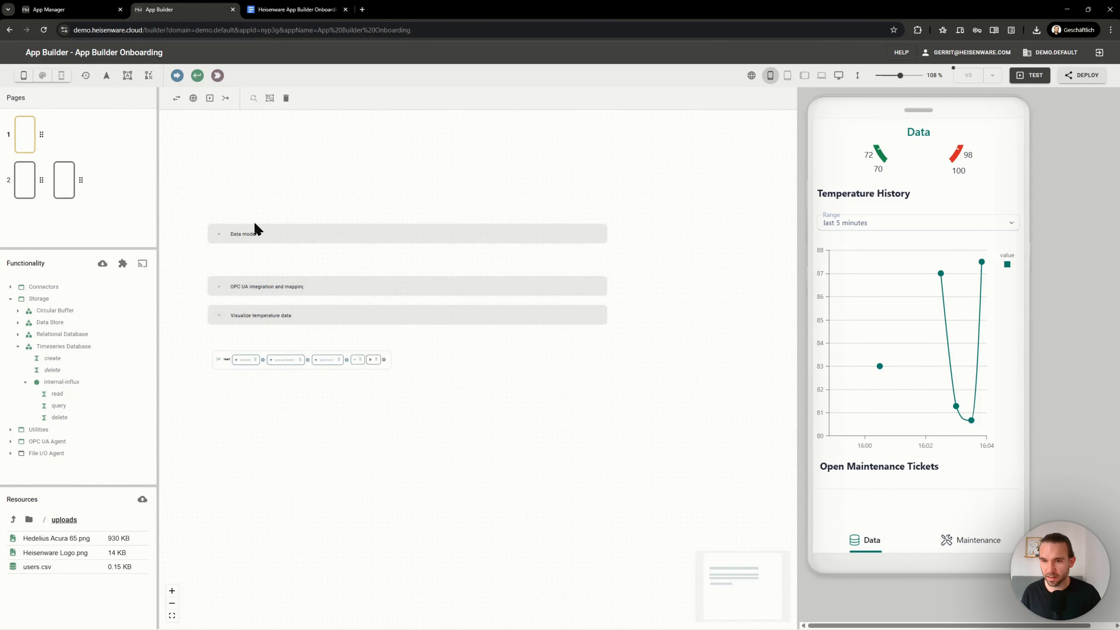
pyautogui.moveTo(278, 227); pyautogui.dragTo(287, 264)
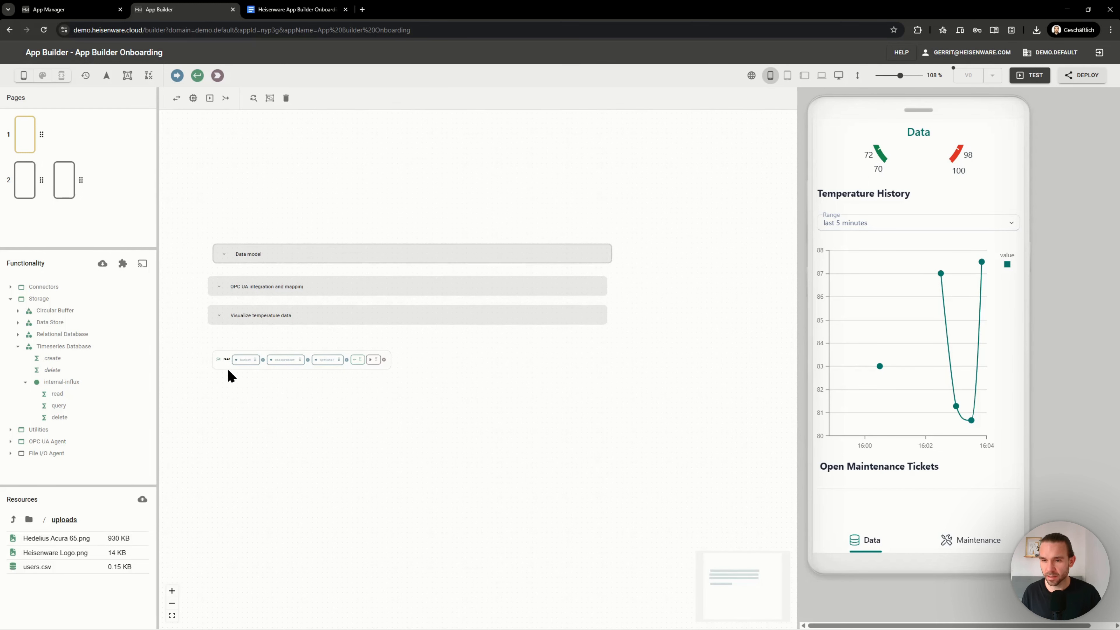
pyautogui.moveTo(228, 370); pyautogui.dragTo(220, 442)
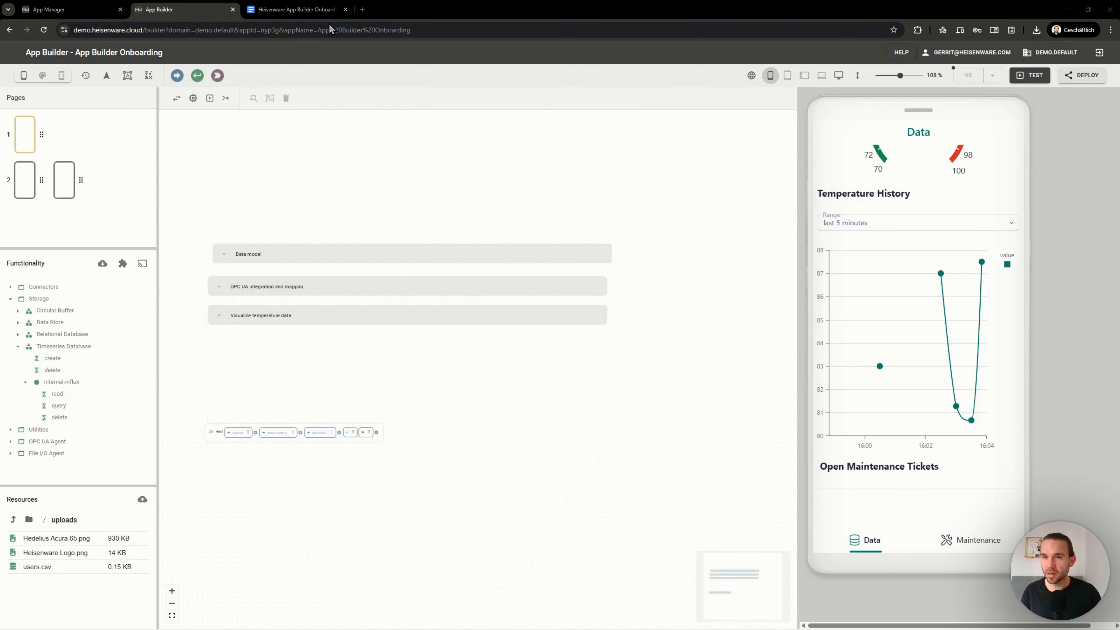
# Check the remaining Build data logic items in the onboarding outline document, then return to the App Builder
pyautogui.click(296, 9)
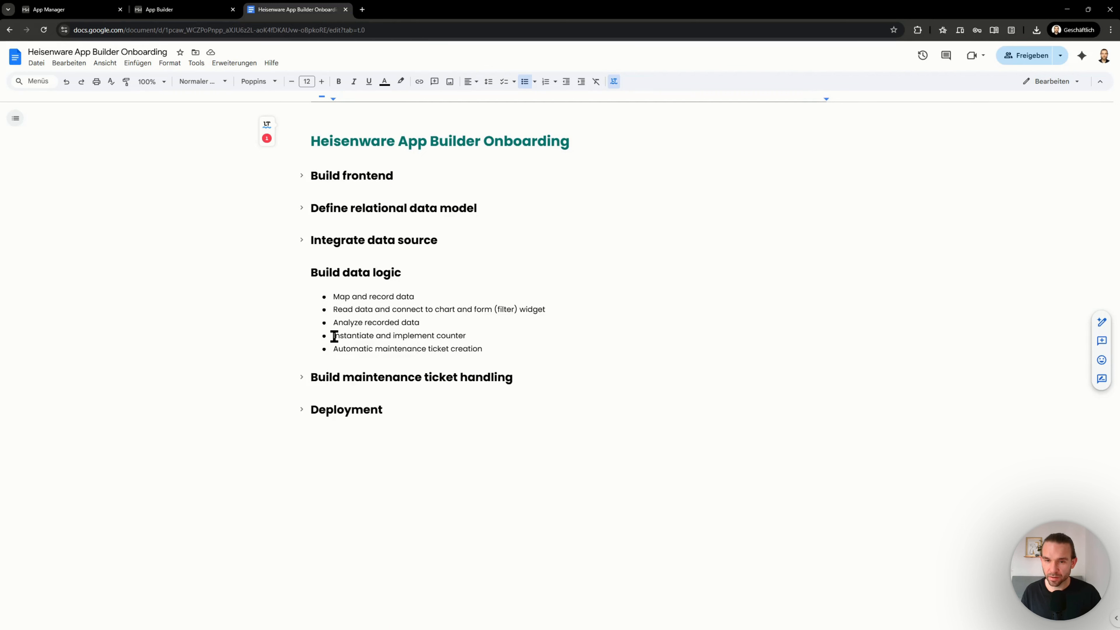
pyautogui.moveTo(334, 337); pyautogui.dragTo(363, 353)
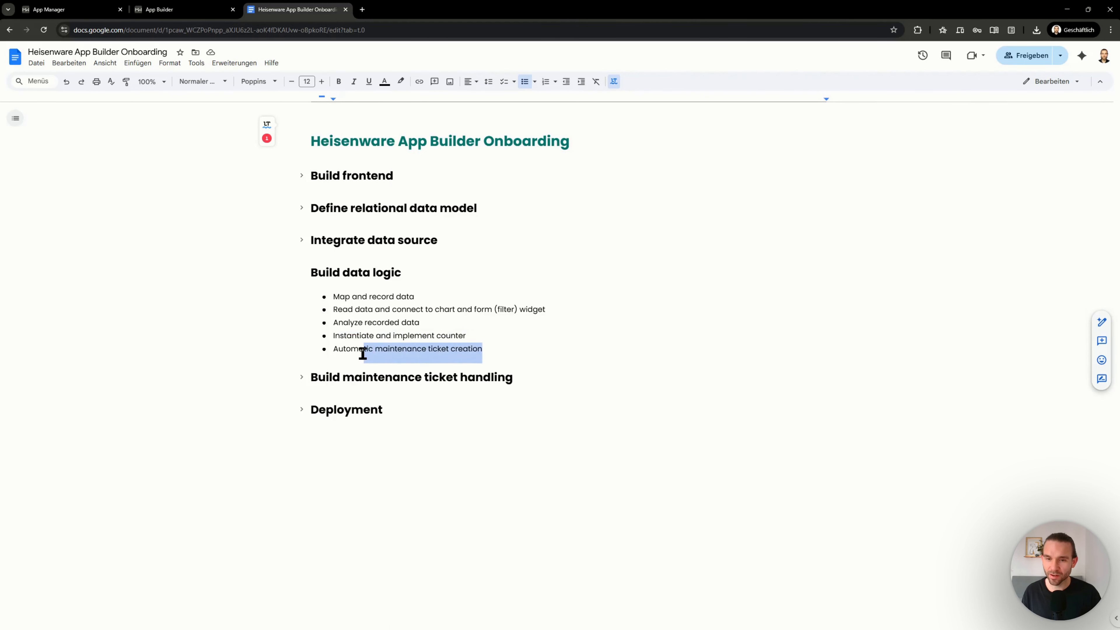
pyautogui.click(406, 352)
pyautogui.hotkey('ctrl', 'shift', 'Tab')
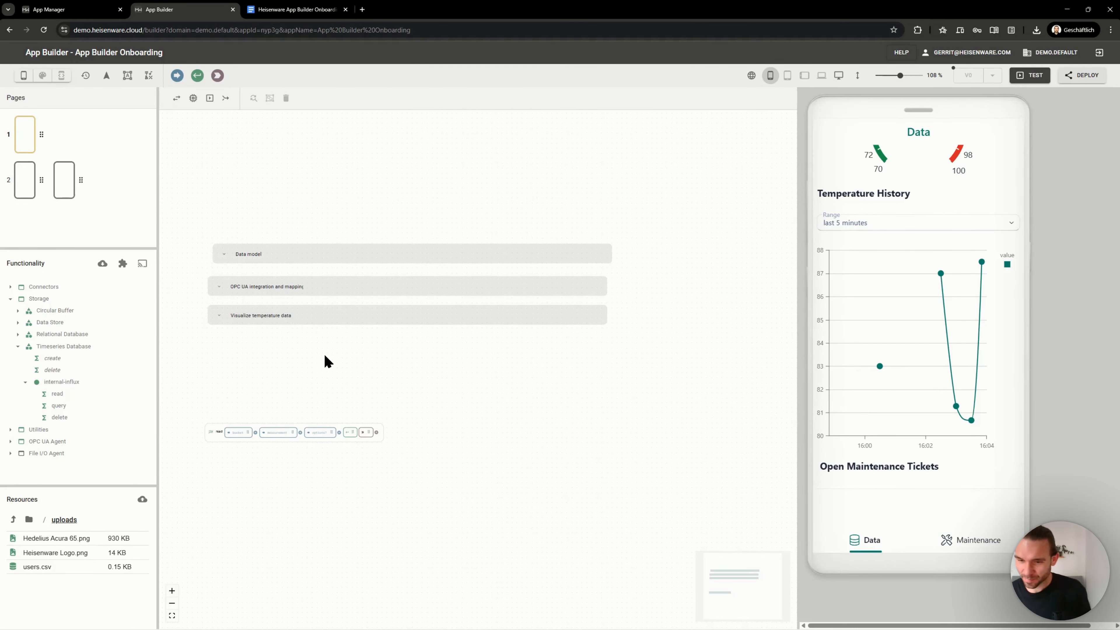
# Review the Maintenance board, the Add Maintenance Tickets form and the Open Maintenance Tickets area of the Data page
pyautogui.click(953, 552)
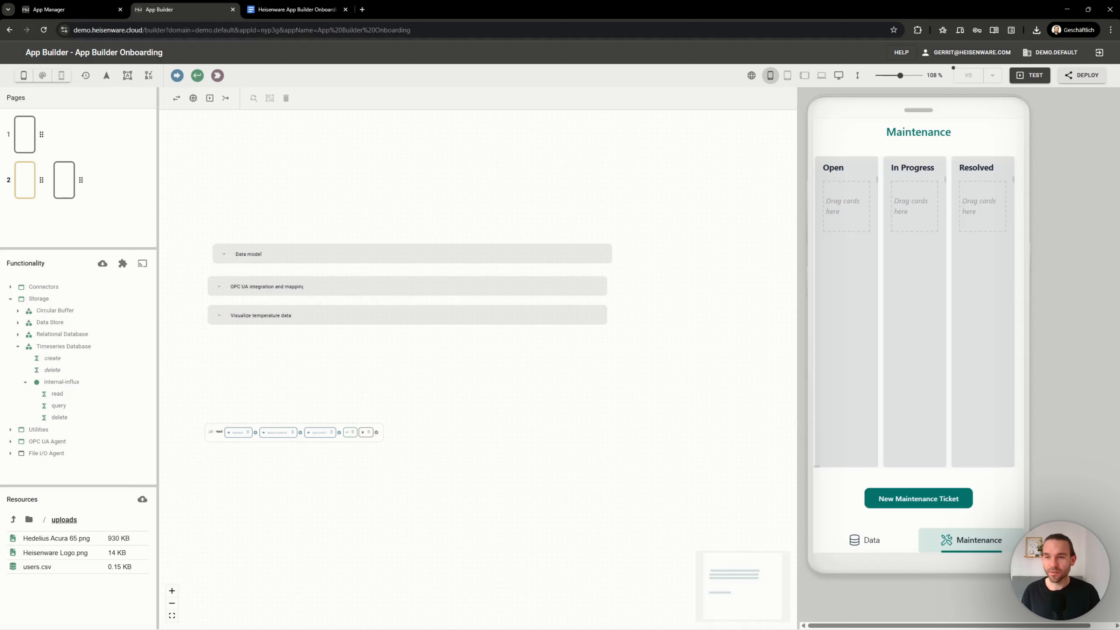
pyautogui.click(61, 185)
pyautogui.click(905, 244)
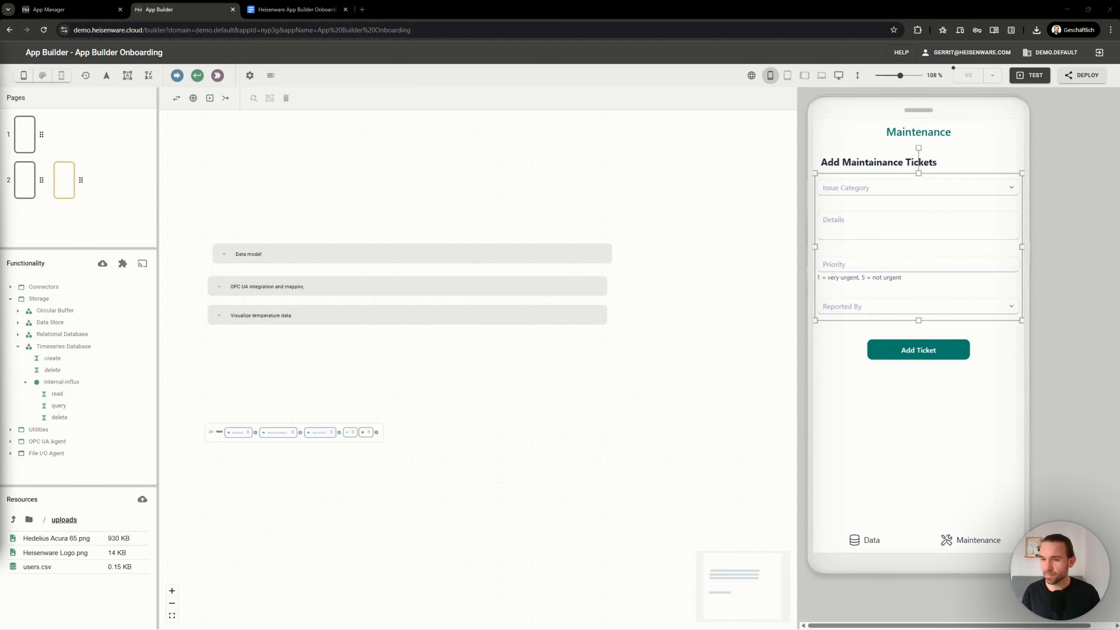
pyautogui.click(23, 185)
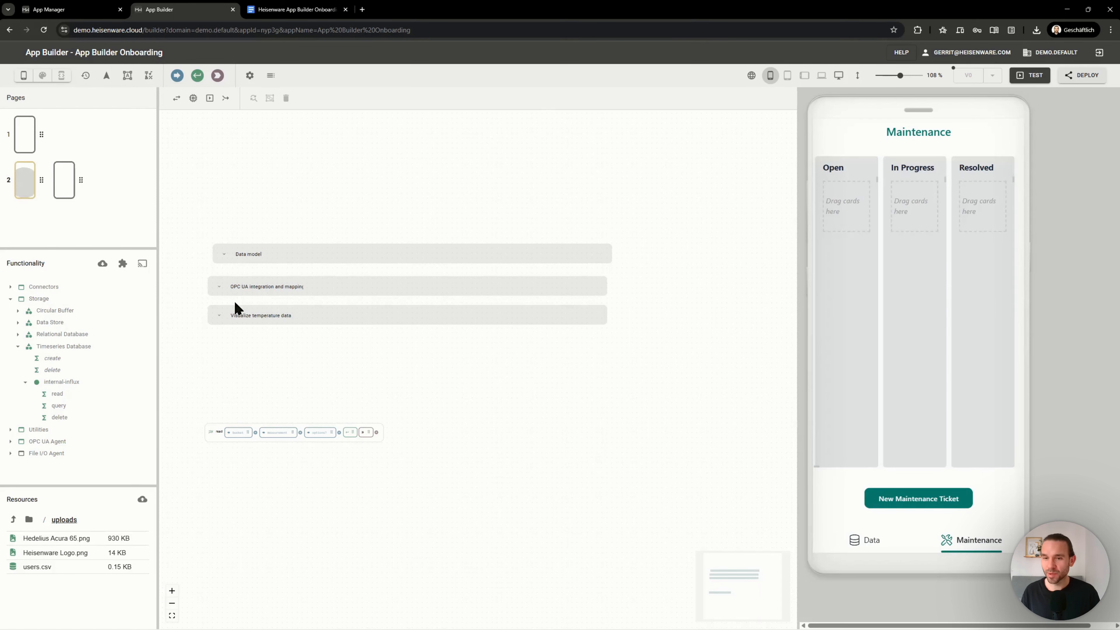
pyautogui.click(857, 552)
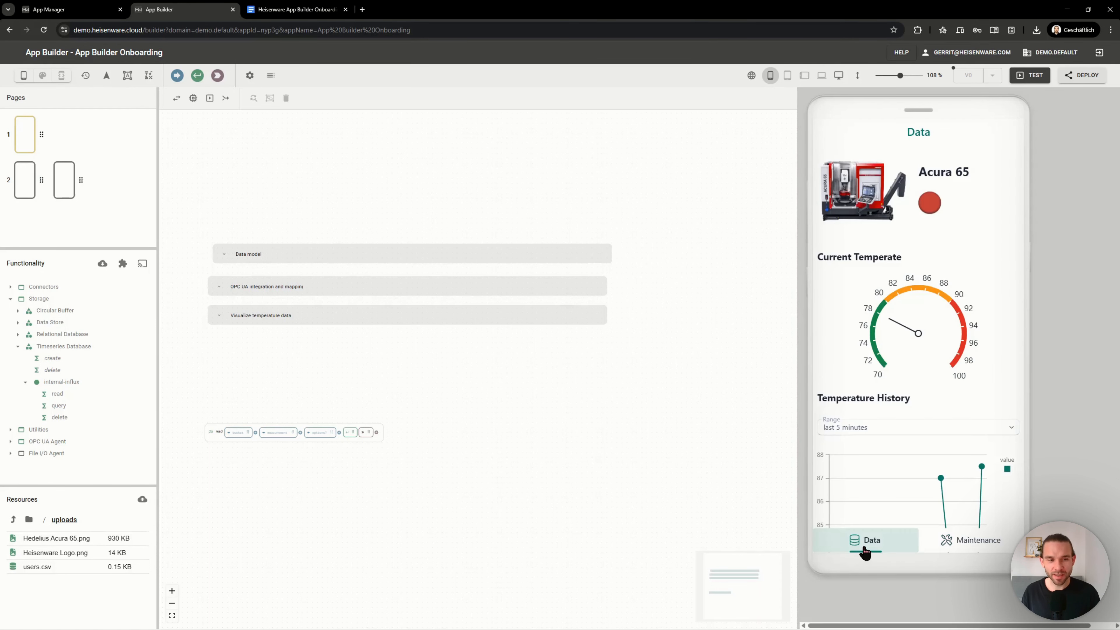
pyautogui.scroll(-5, 877, 384)
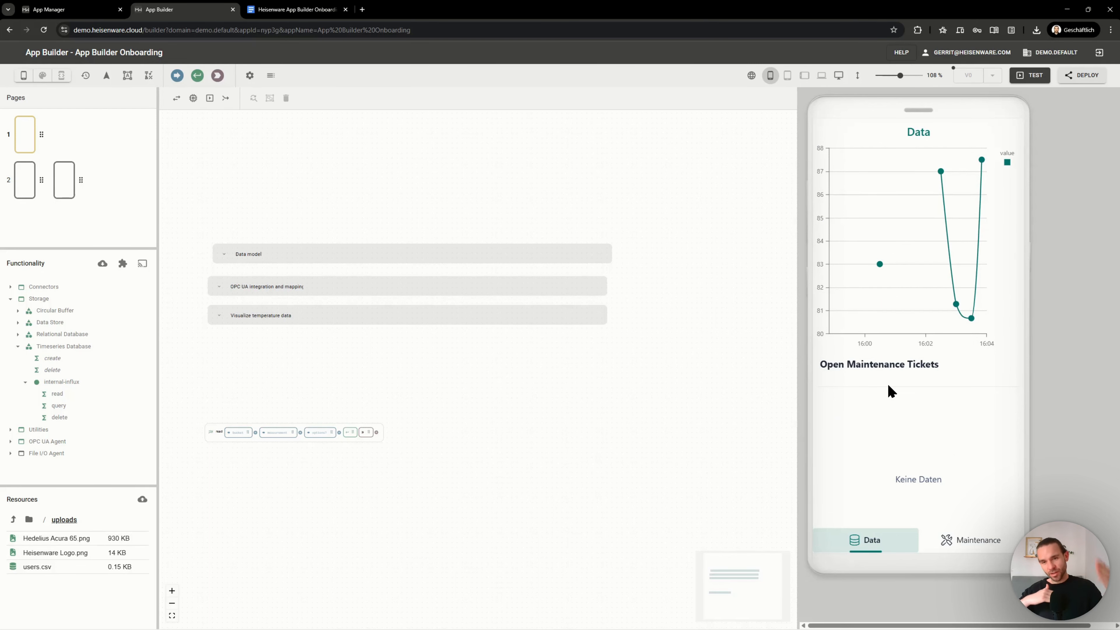
# Align the Data model section with the other sections and place the unused read function just below Visualize temperature data
pyautogui.scroll(3, 226, 405)
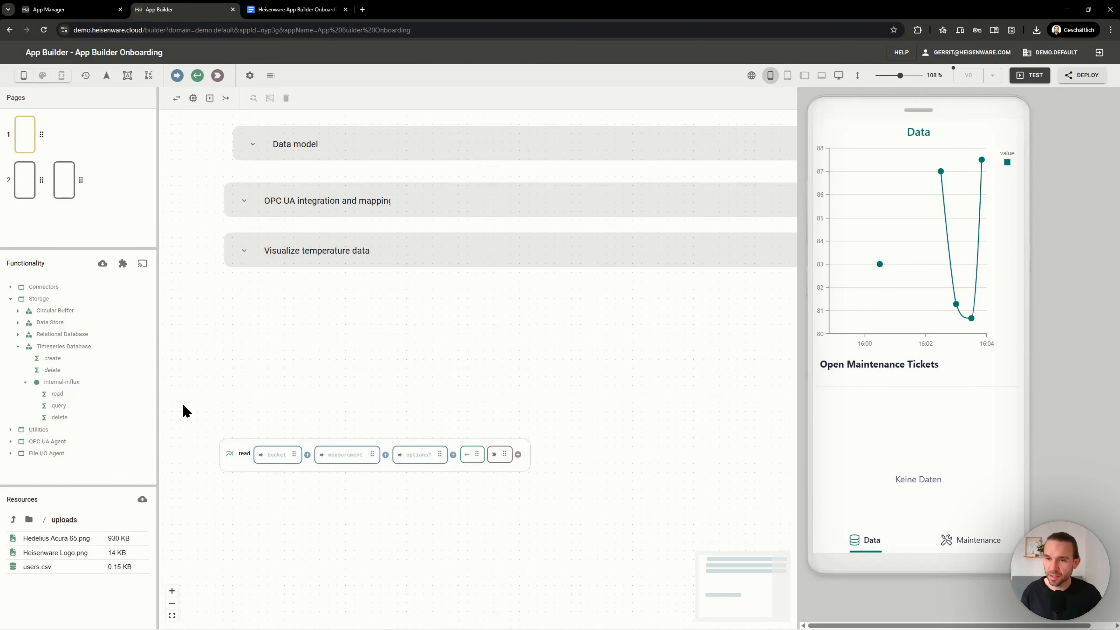
pyautogui.scroll(2, 299, 308)
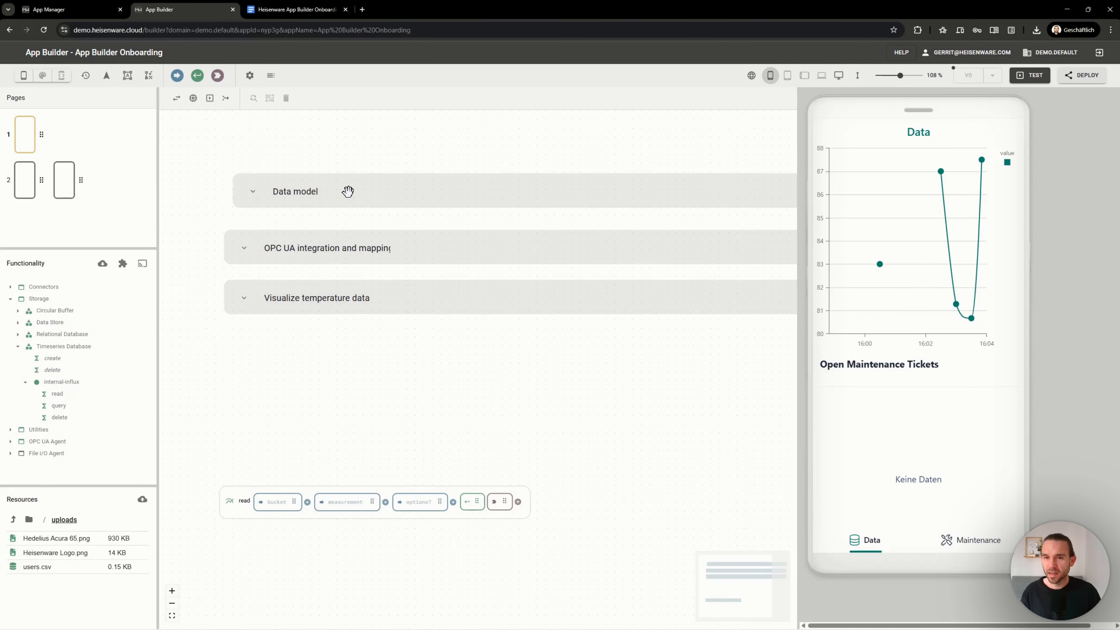
pyautogui.moveTo(346, 190); pyautogui.dragTo(335, 190)
pyautogui.click(347, 390)
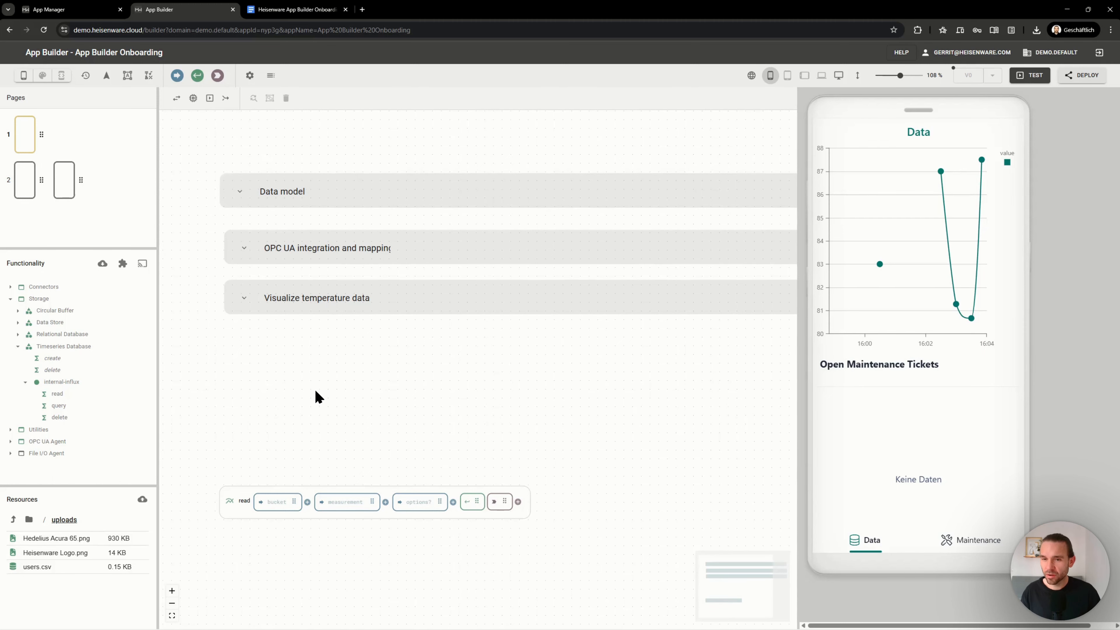
pyautogui.scroll(-2, 317, 395)
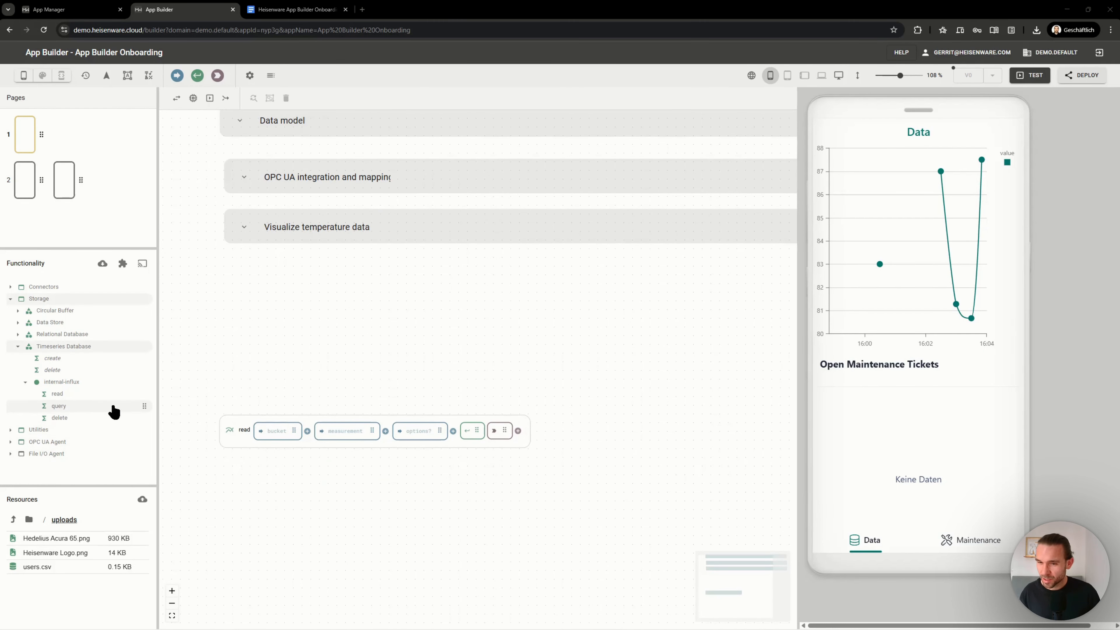
pyautogui.moveTo(229, 441); pyautogui.dragTo(258, 313)
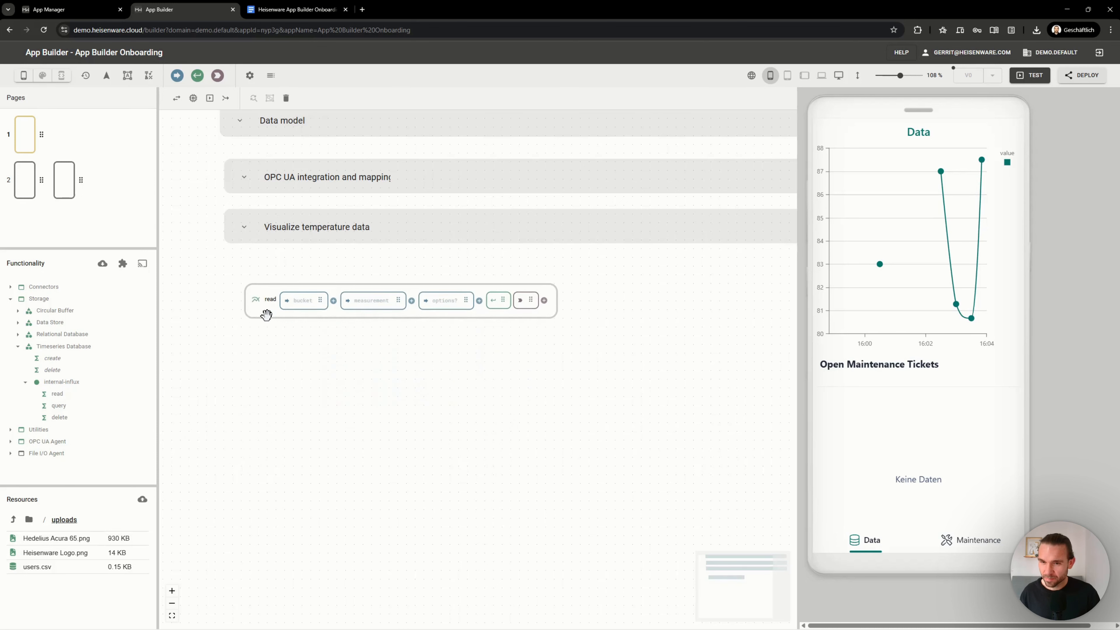
# Set the new read function's bucket to H and its measurement to onboardingTemp, copied from the read function in Visualize temperature data
pyautogui.write('H')
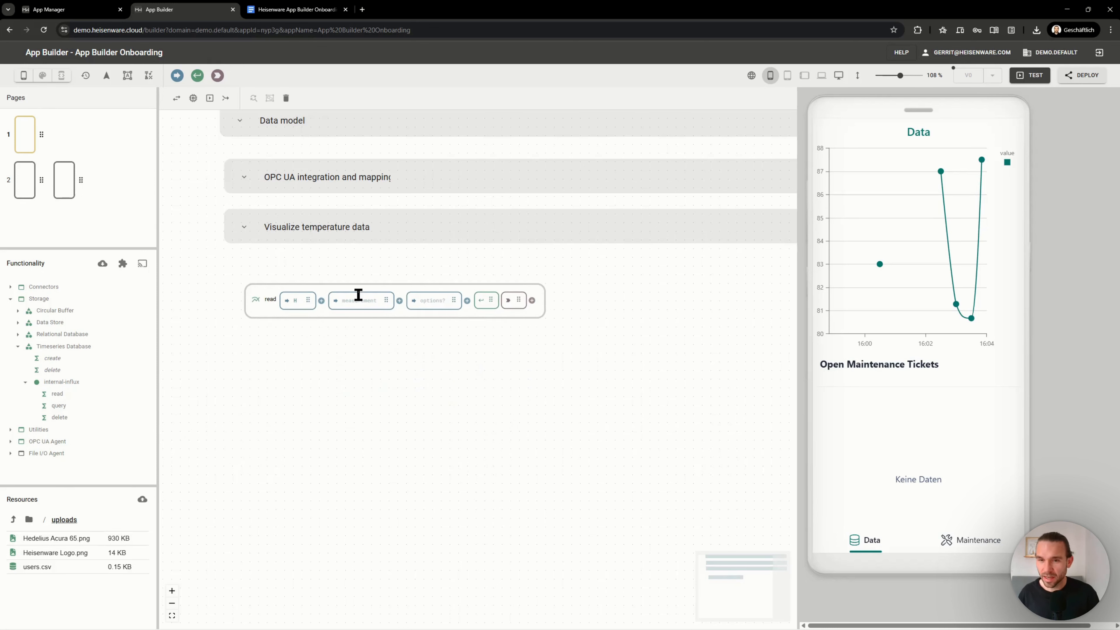
pyautogui.click(243, 228)
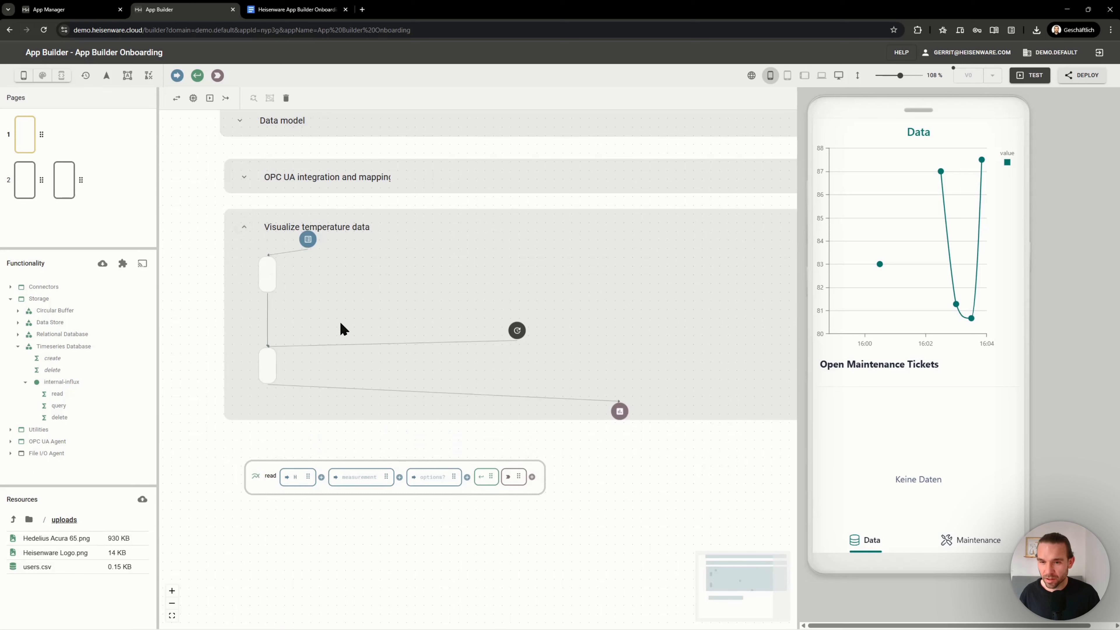
pyautogui.doubleClick(382, 363)
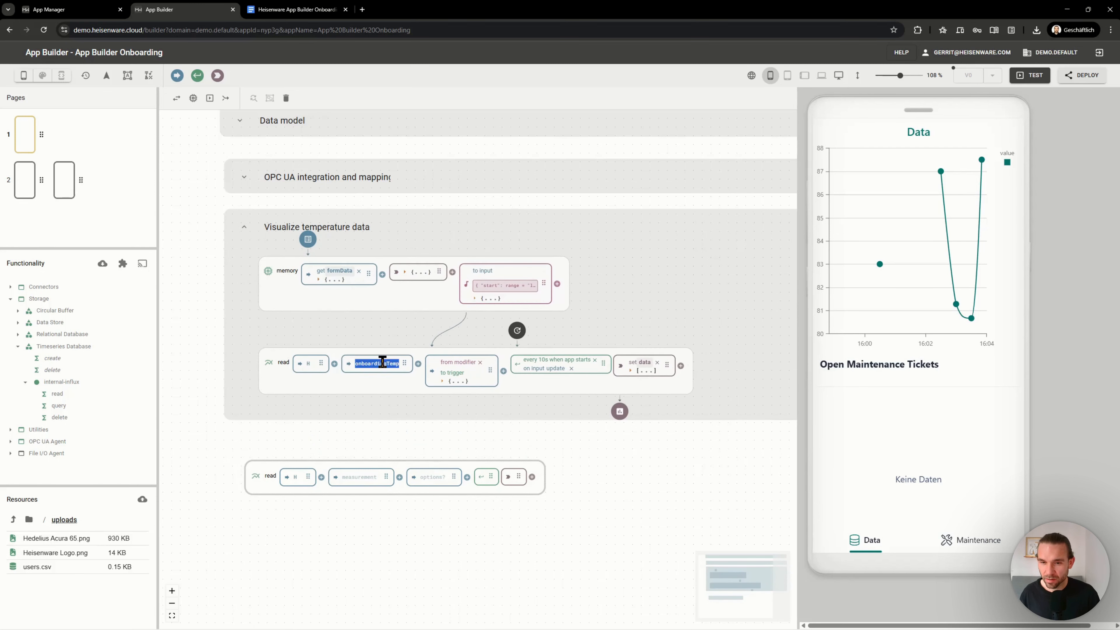
pyautogui.click(356, 477)
pyautogui.write('{   "start": range = "last 5 minutes" ? "-5m" :            range = "last 10 minutes" ? "-10m" :            range = "last 30 minutes" ? "-30m" :            range = "last hour" ? "-1h",   "every": "30s" }')
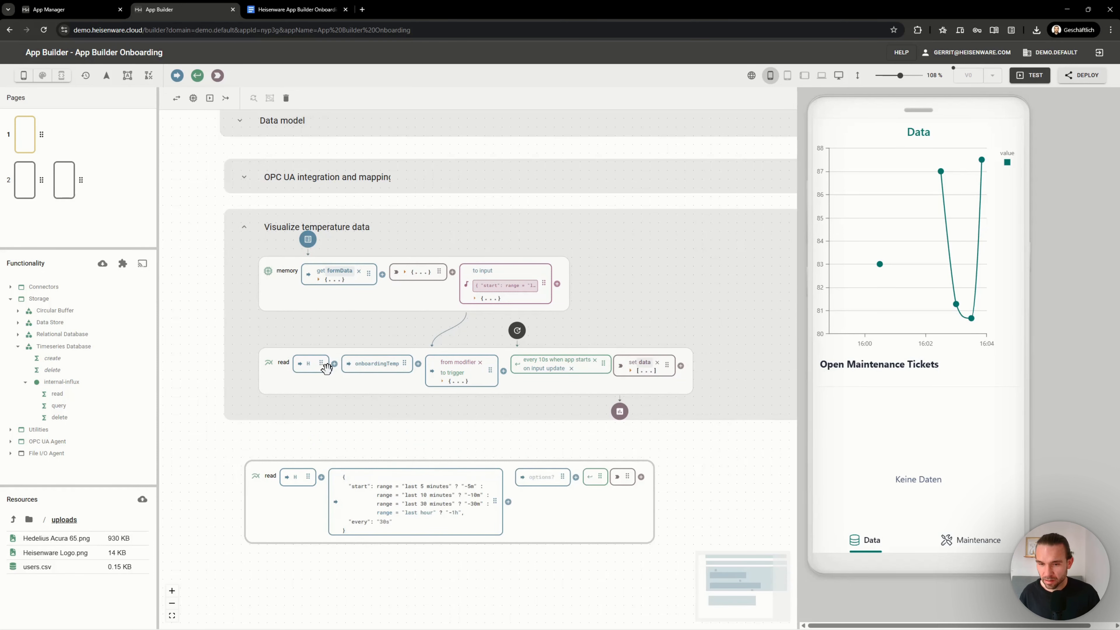
pyautogui.doubleClick(370, 364)
pyautogui.hotkey('ctrl', 'c')
pyautogui.click(402, 494)
pyautogui.hotkey('ctrl', 'a')
pyautogui.hotkey('ctrl', 'v')
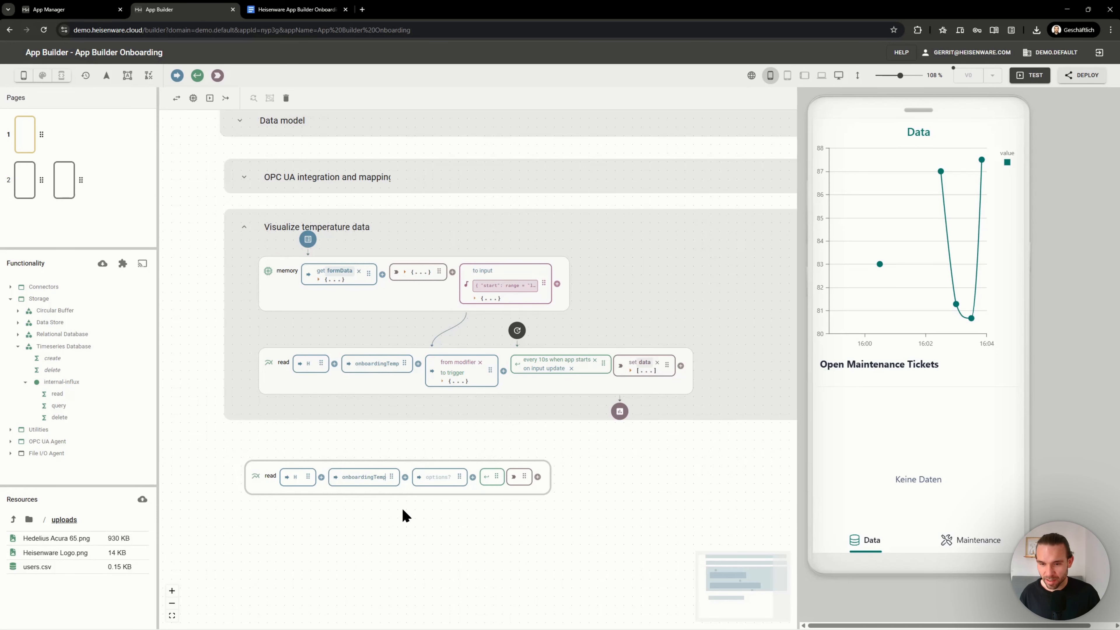
pyautogui.click(244, 227)
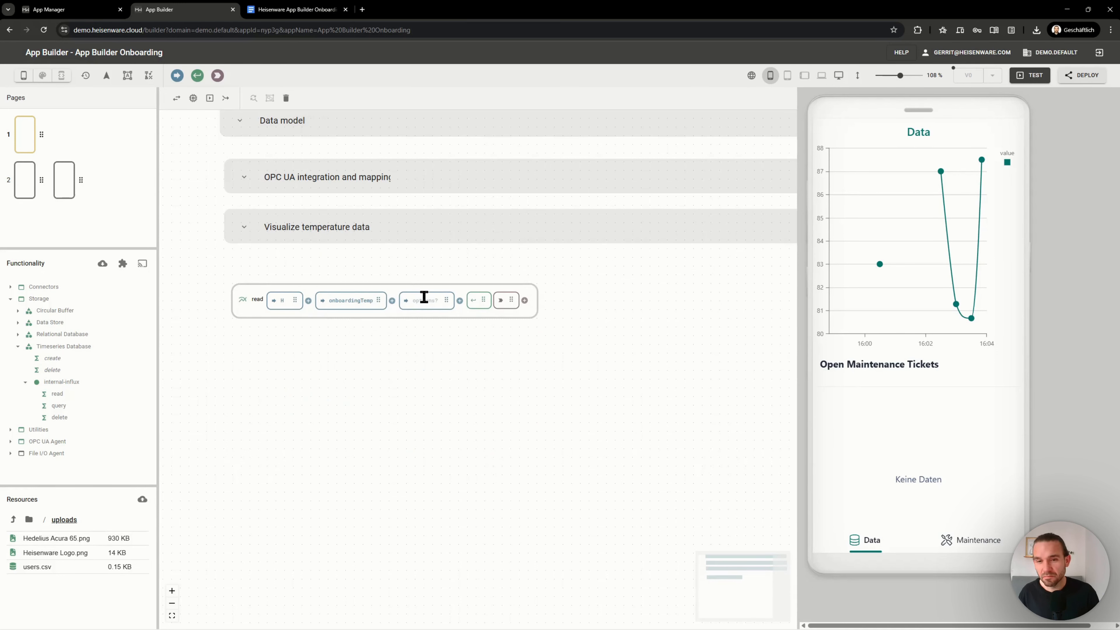
# Set the new read function's options to tail: 100 and execute it
pyautogui.click(424, 298)
pyautogui.write('tail: 100')
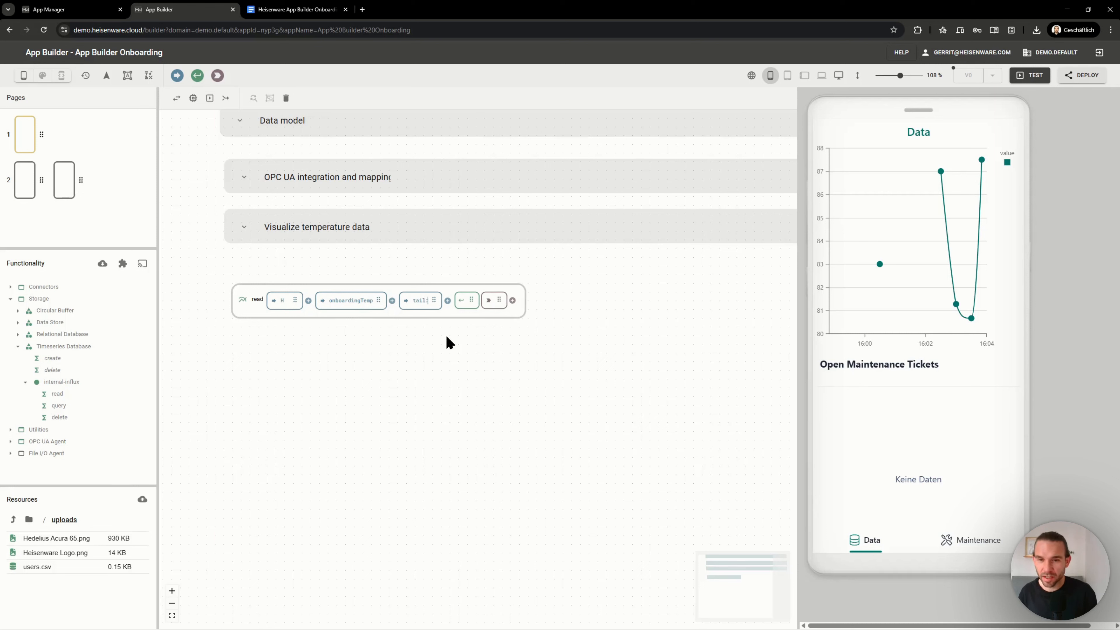
pyautogui.click(473, 301)
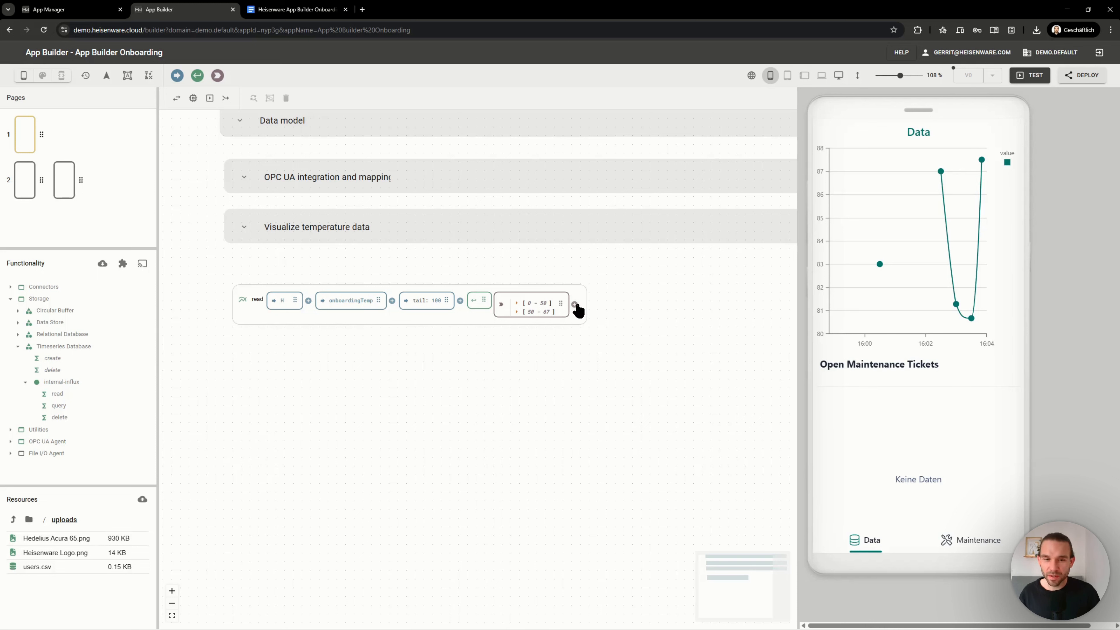
# Add a modifier to the new read function's output and check the available modifier types
pyautogui.click(574, 304)
pyautogui.click(605, 303)
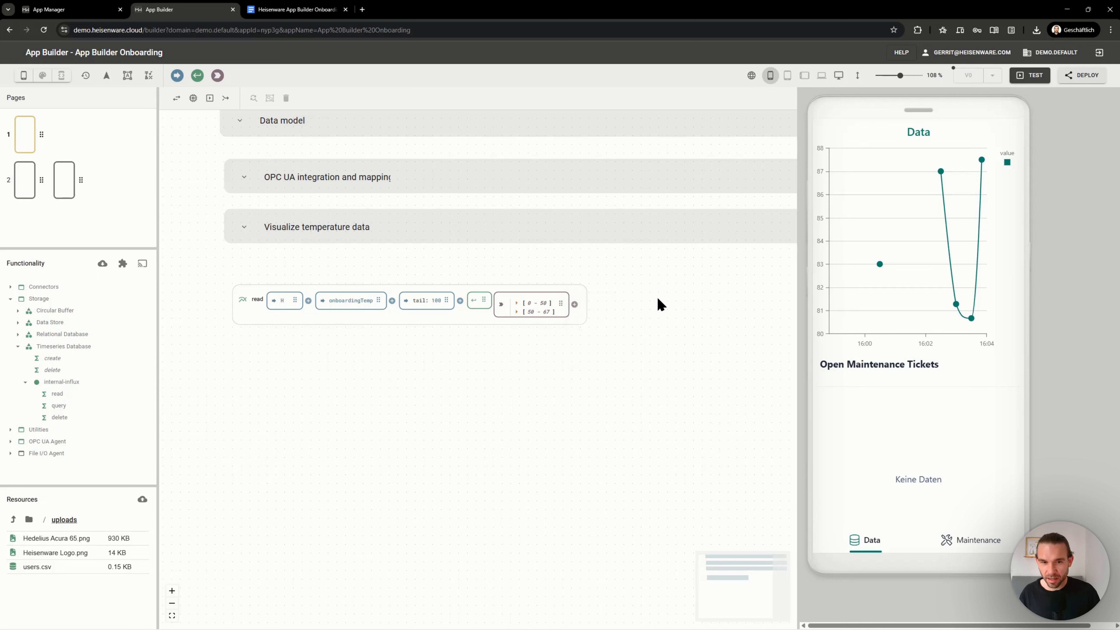
pyautogui.click(589, 303)
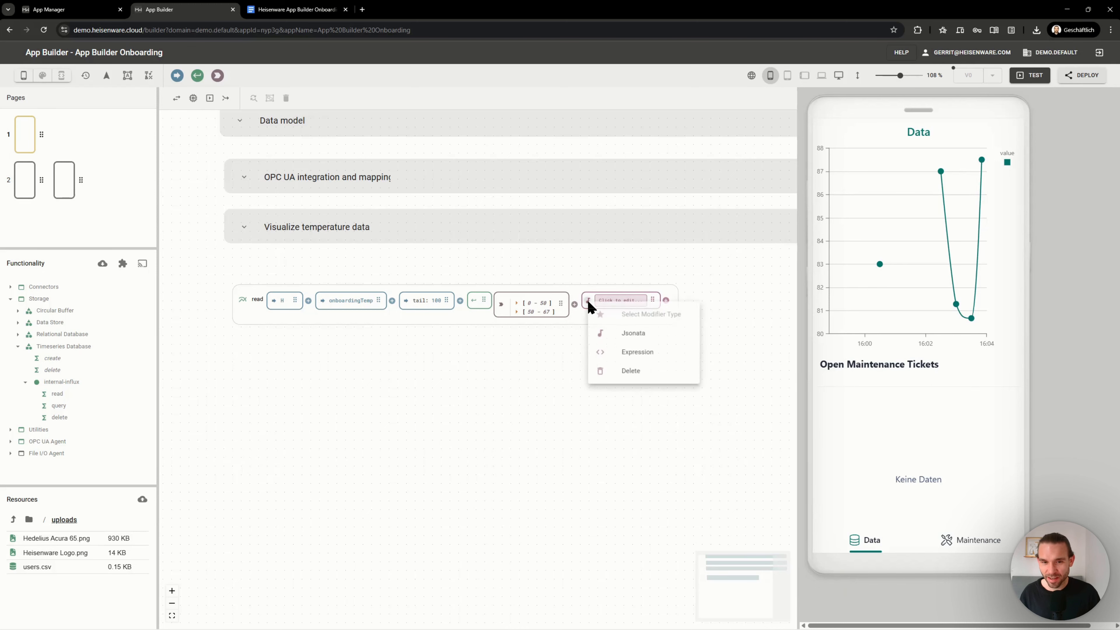
pyautogui.click(533, 376)
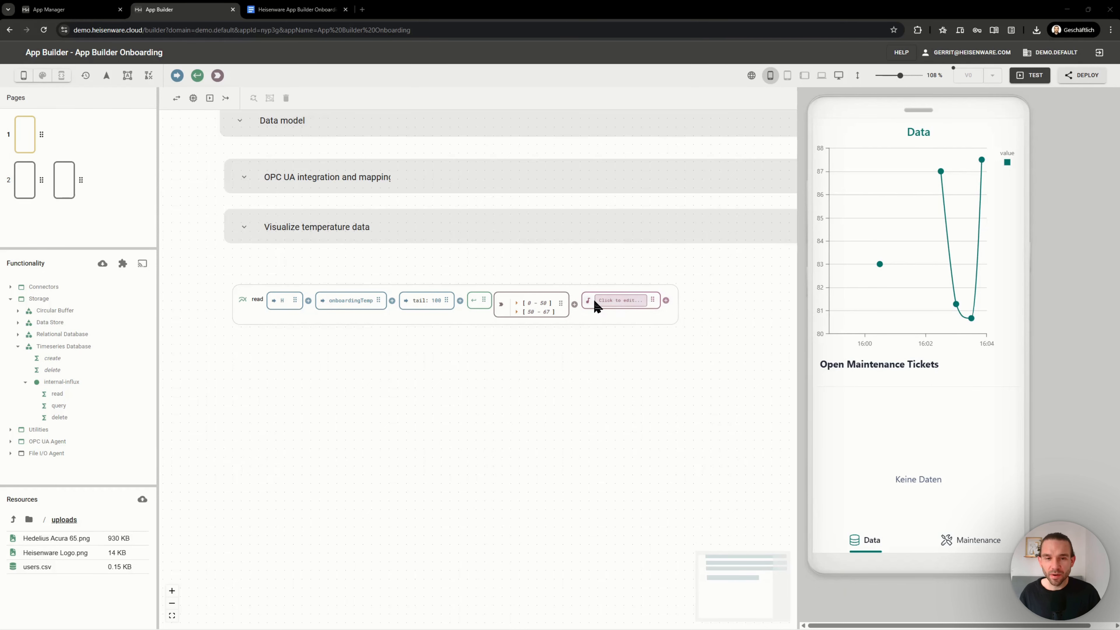
# Execute the new read function with the modifier expression $average($.value), and shorten the expression to $average(value)
pyautogui.click(596, 304)
pyautogui.hotkey('ctrl', 'v')
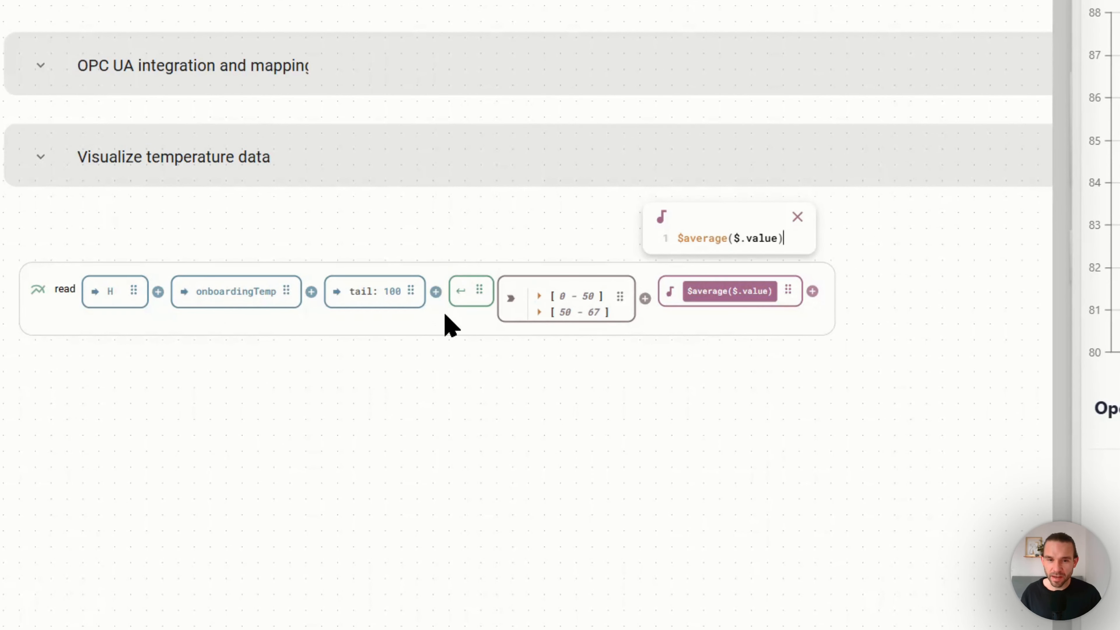
pyautogui.click(459, 298)
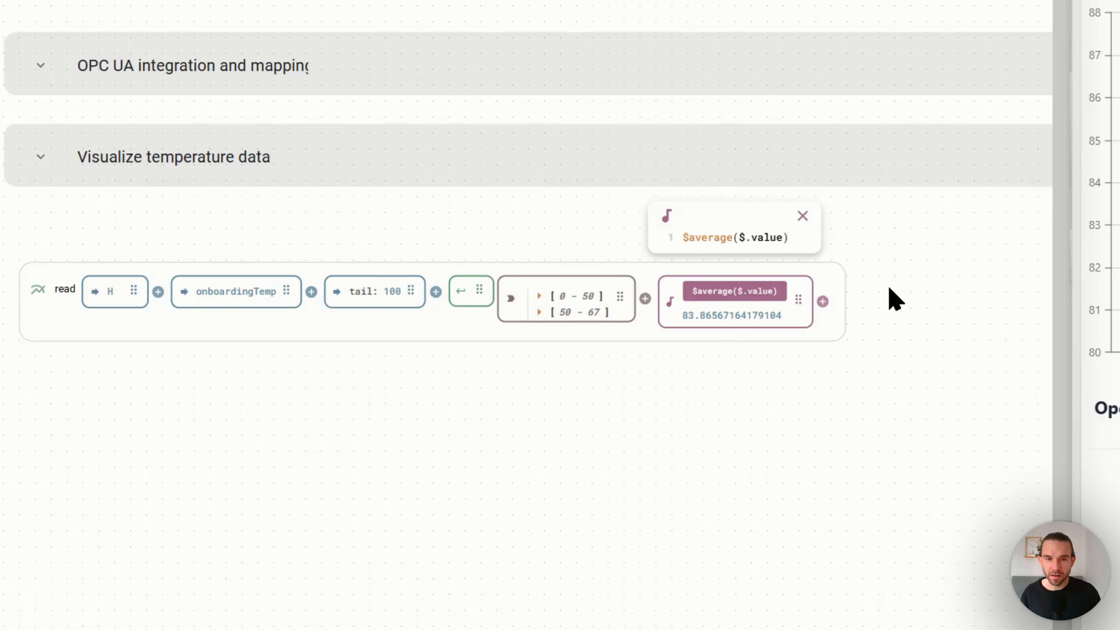
pyautogui.press('BackSpace')
pyautogui.press('BackSpace')
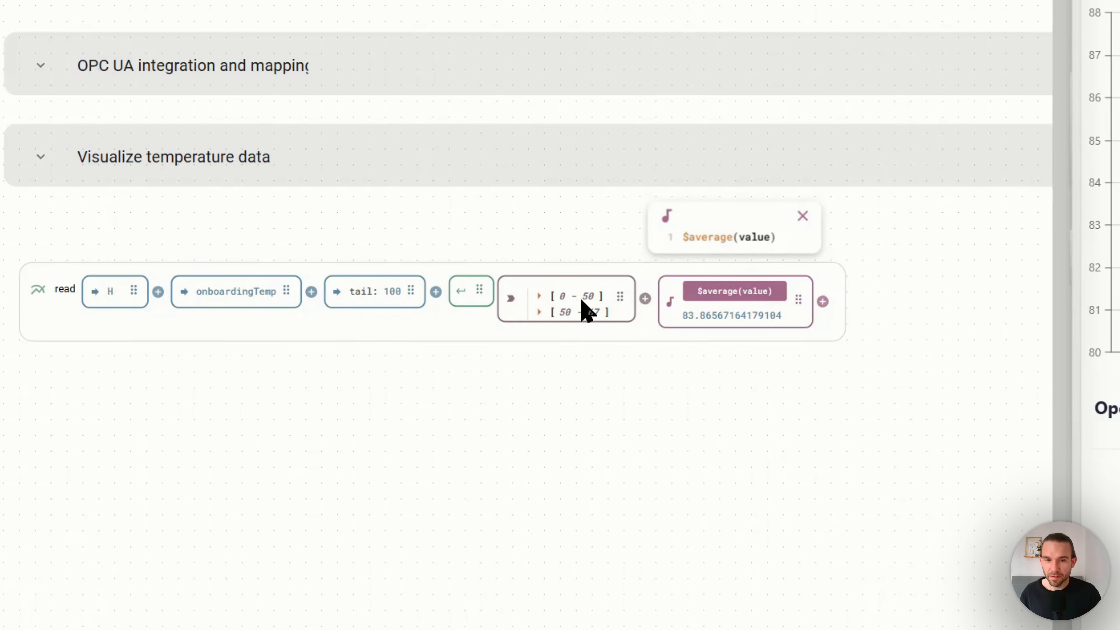
# Expand the read function's output to its first record, and collapse the OPC UA integration and mapping section
pyautogui.click(572, 305)
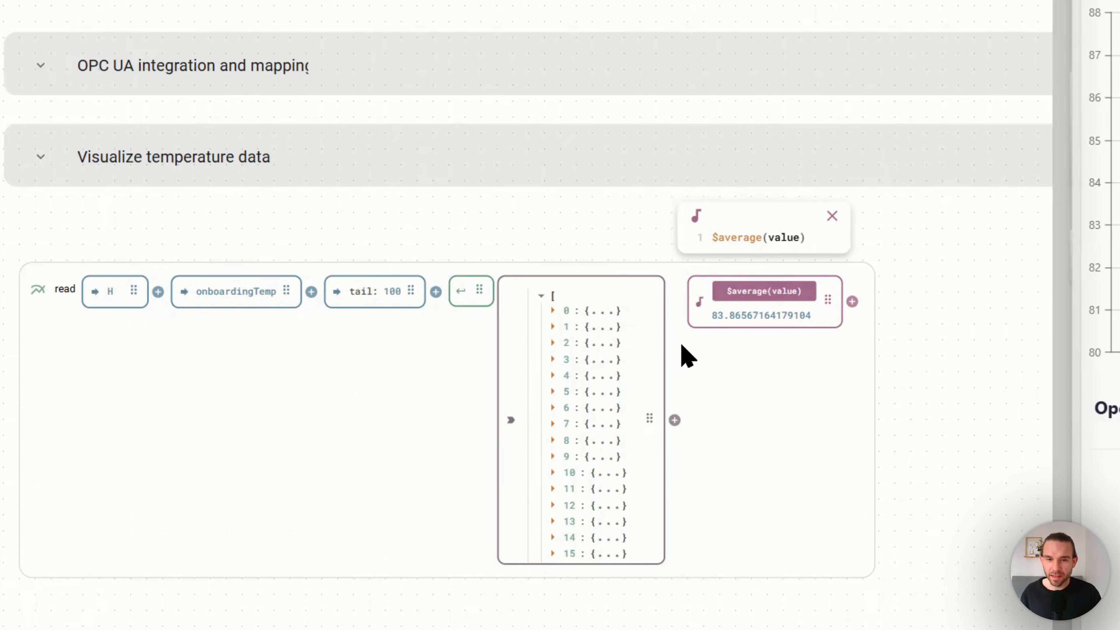
pyautogui.click(609, 311)
pyautogui.scroll(4, 910, 384)
pyautogui.hscroll(5, 913, 392)
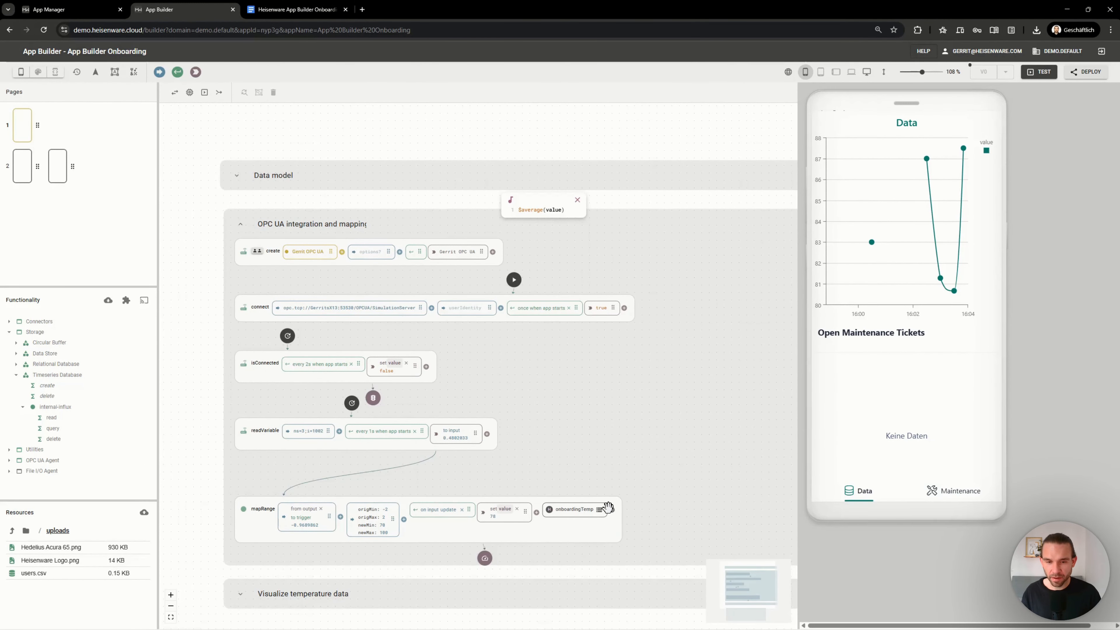
pyautogui.click(240, 224)
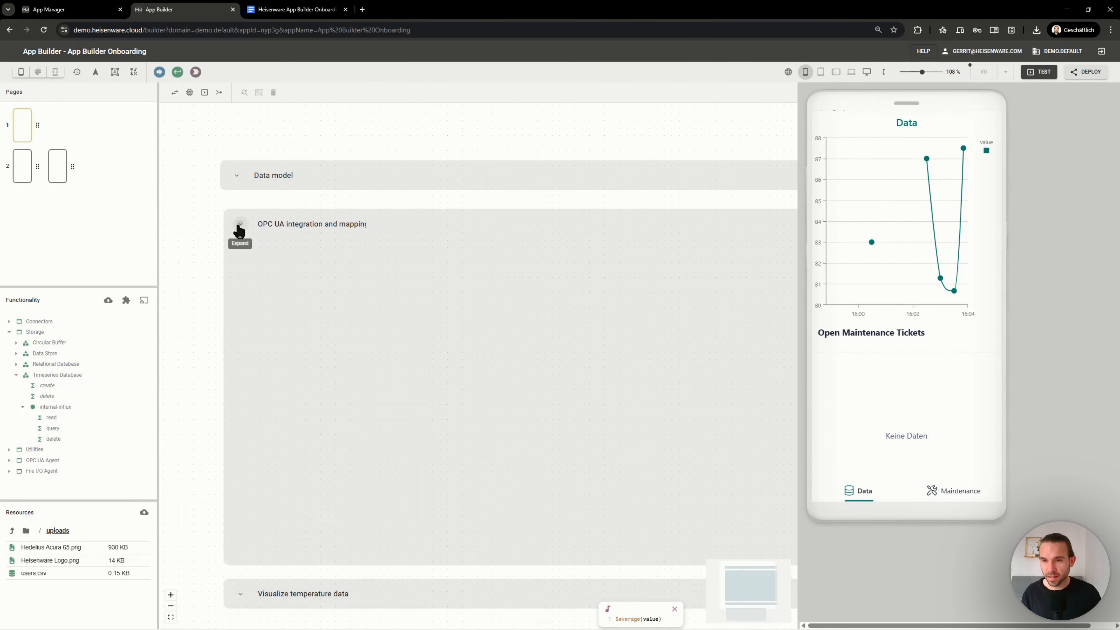
pyautogui.moveTo(244, 425); pyautogui.dragTo(242, 333)
pyautogui.scroll(2, 500, 386)
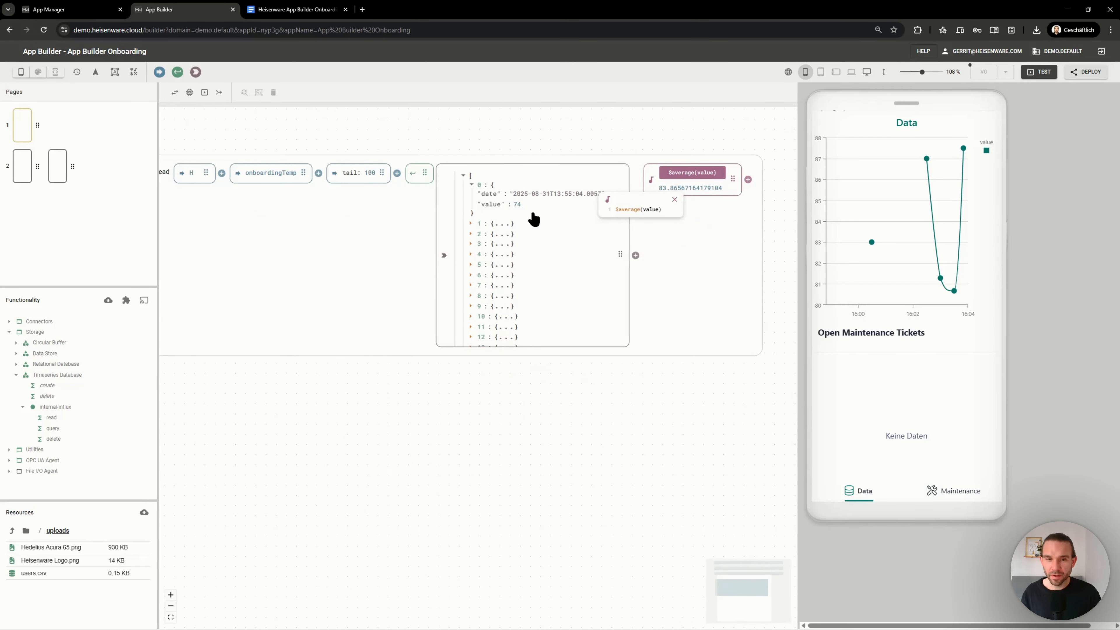
# Close the modifier's expression editor, and look through the read function's output records before collapsing them
pyautogui.click(675, 199)
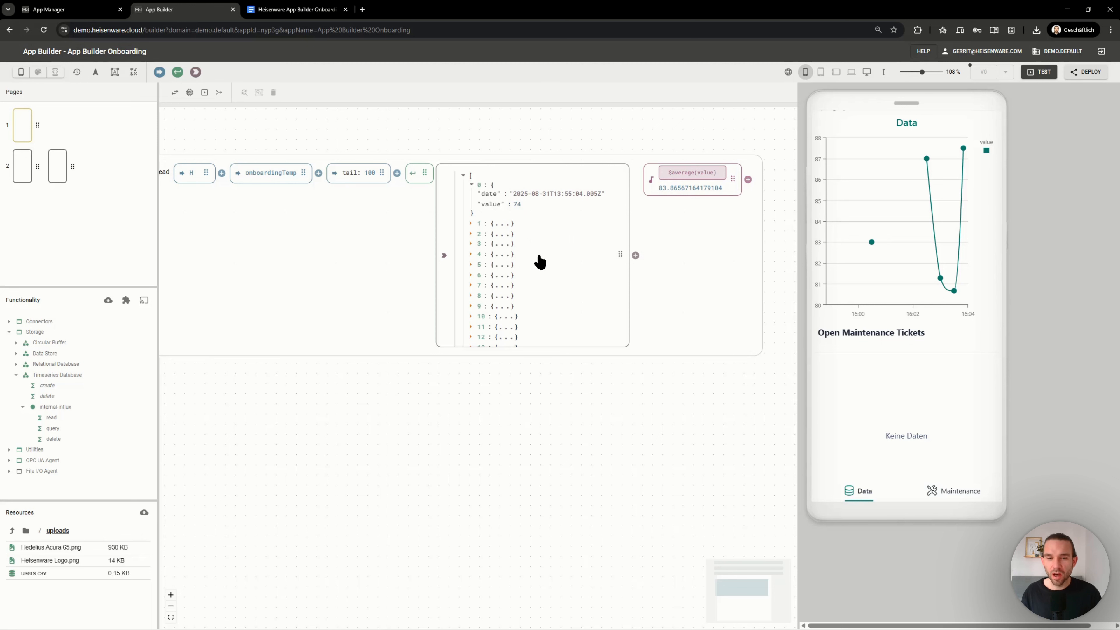
pyautogui.scroll(-10, 536, 254)
pyautogui.scroll(10, 498, 281)
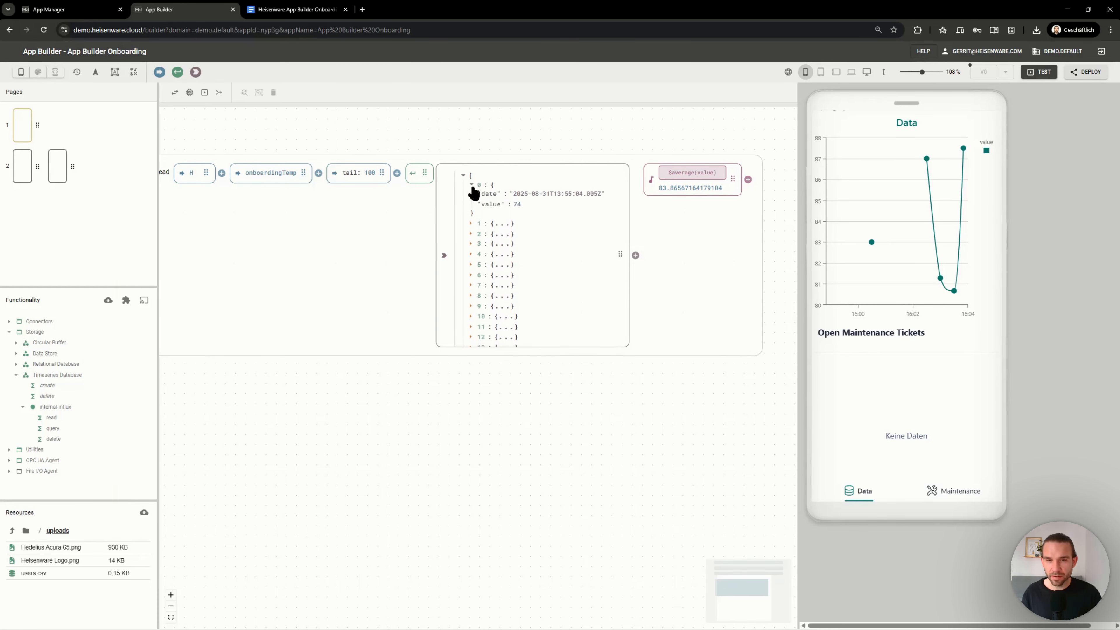
pyautogui.click(471, 185)
pyautogui.click(463, 176)
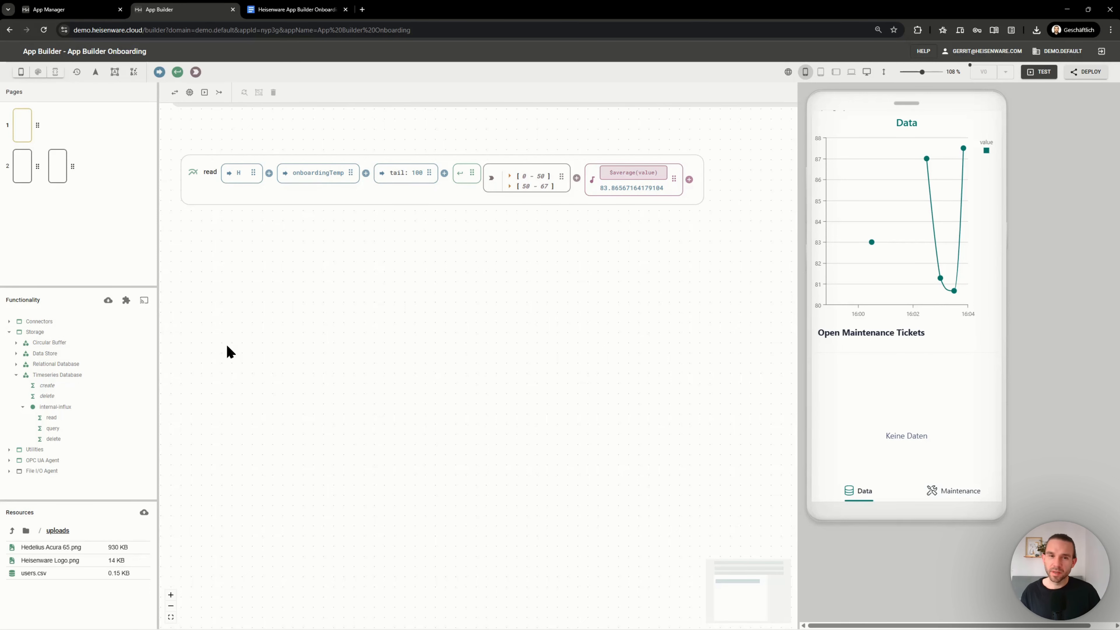
# Place the create function of the Counter utility just below the new read function
pyautogui.scroll(2, 406, 330)
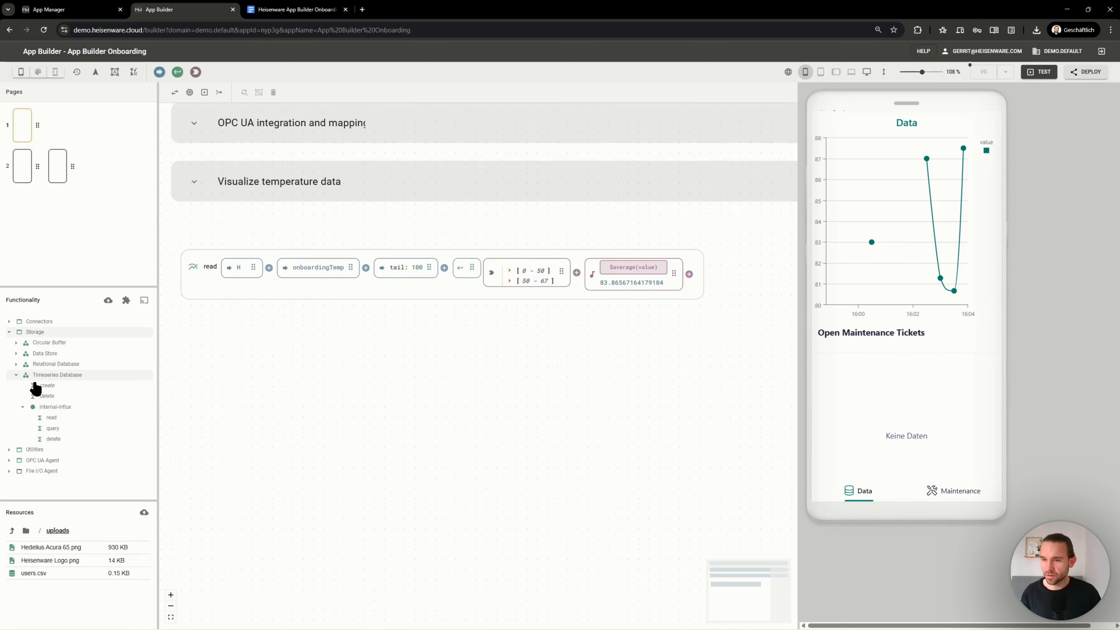
pyautogui.click(51, 449)
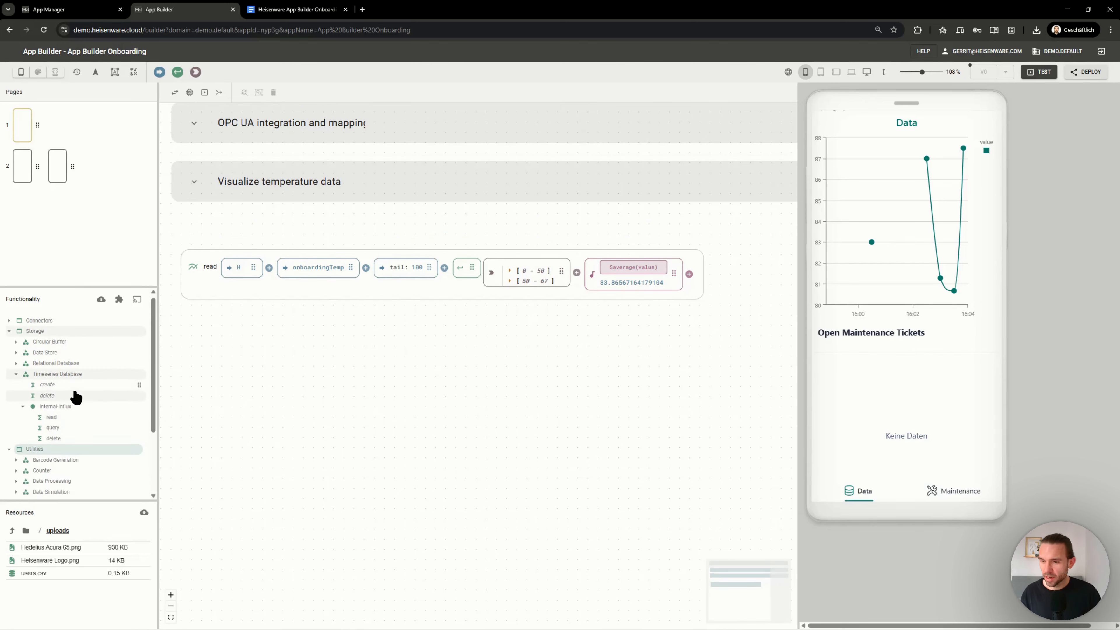
pyautogui.scroll(-3, 73, 397)
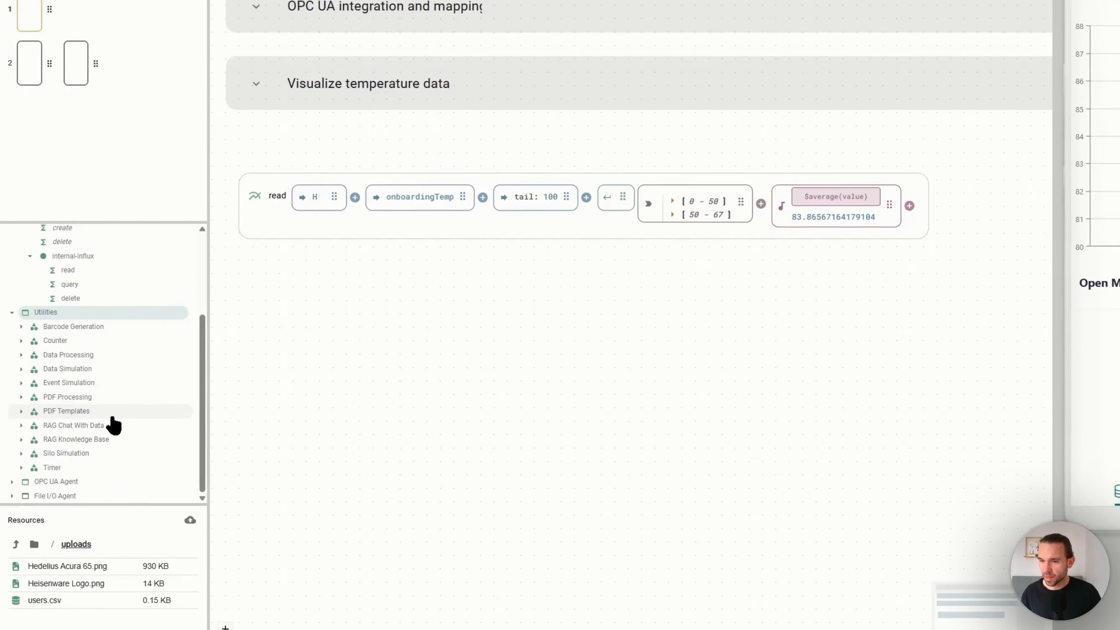
pyautogui.click(70, 377)
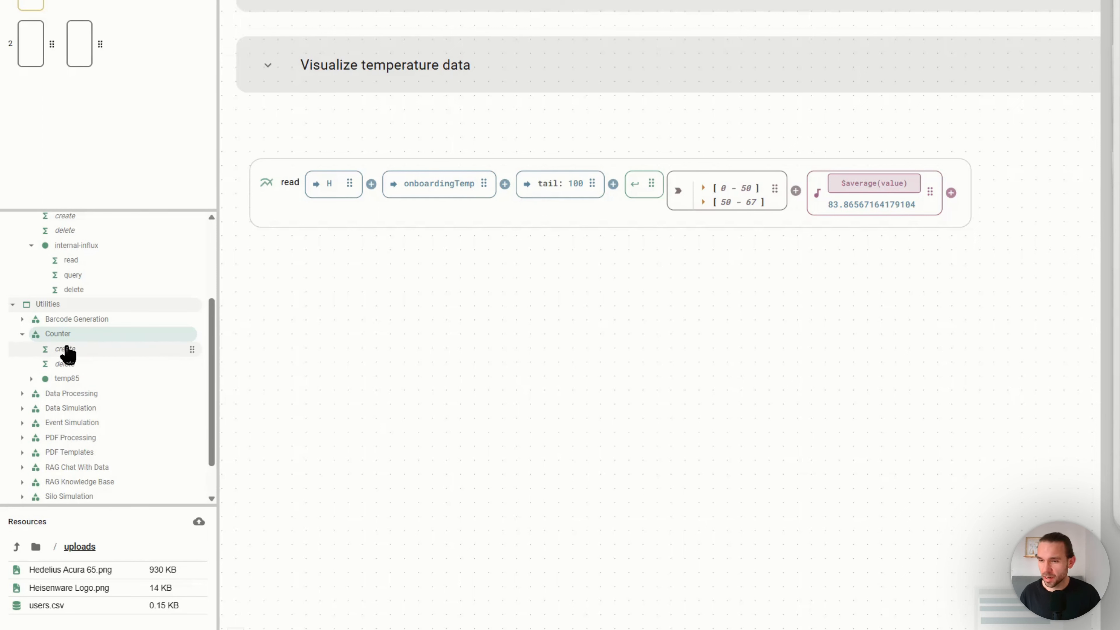
pyautogui.moveTo(67, 355); pyautogui.dragTo(266, 308)
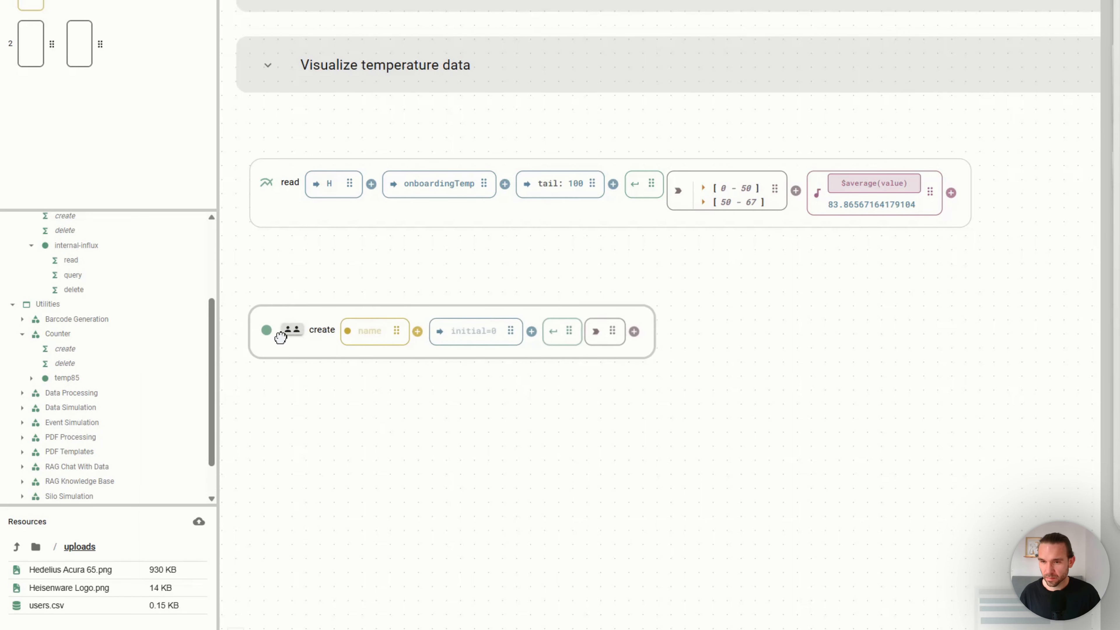
# Name the new counter onboarding, keep its default initial value, and execute the create function
pyautogui.write('onboarding')
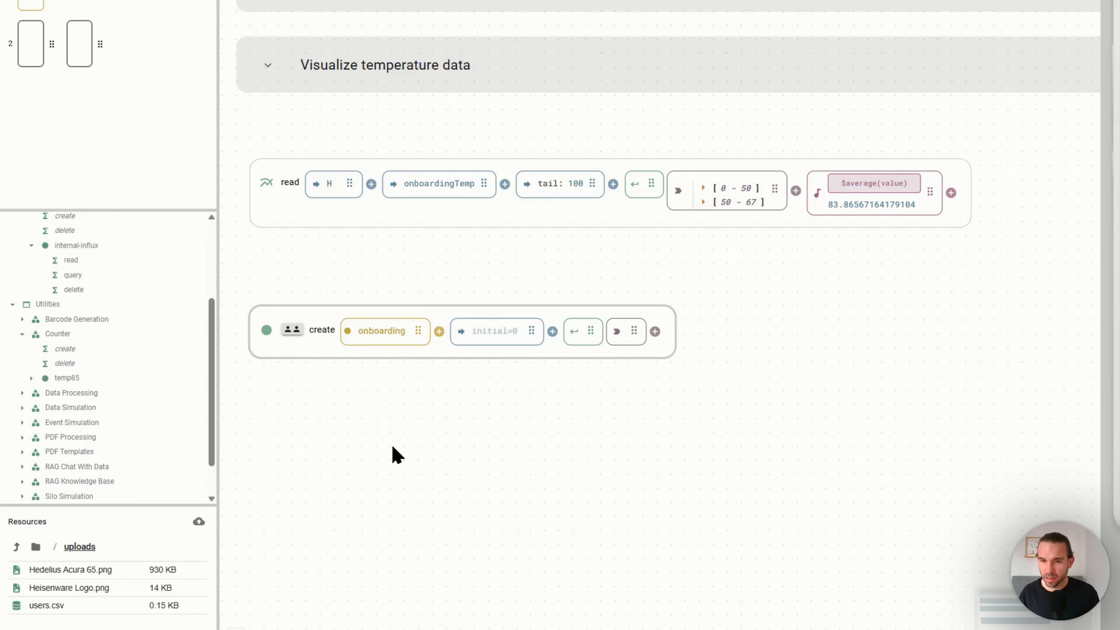
pyautogui.click(392, 447)
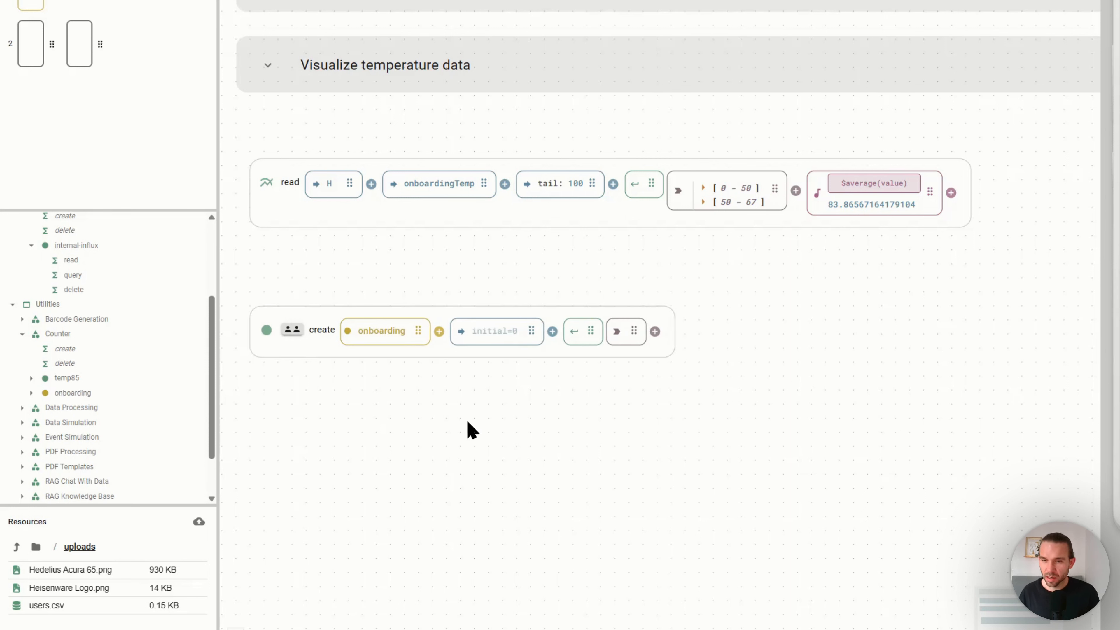
pyautogui.moveTo(464, 335)
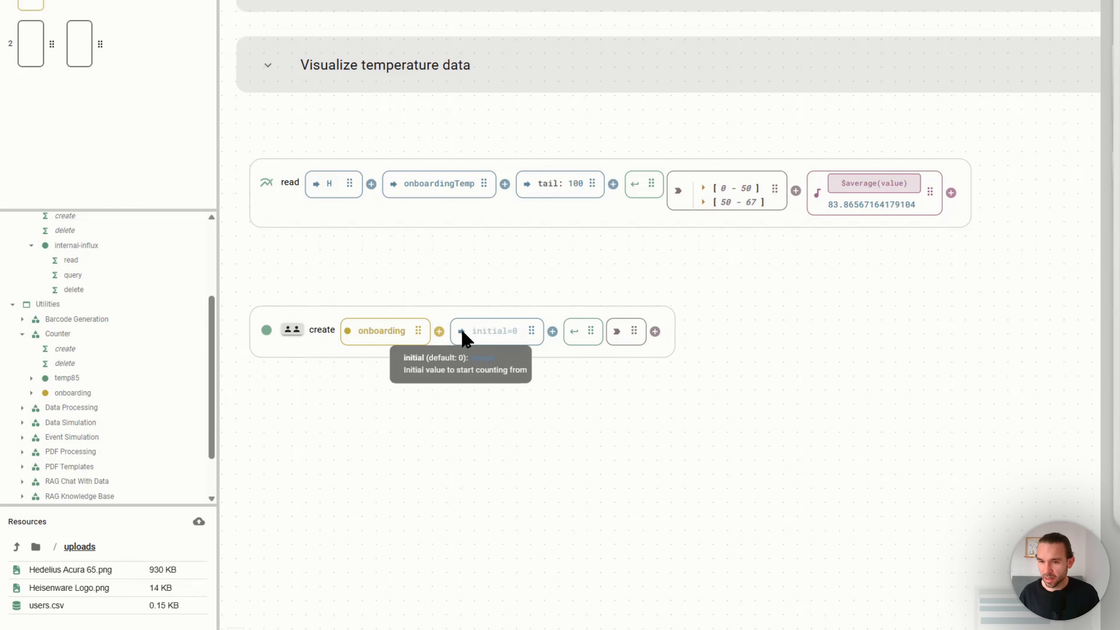
pyautogui.click(573, 338)
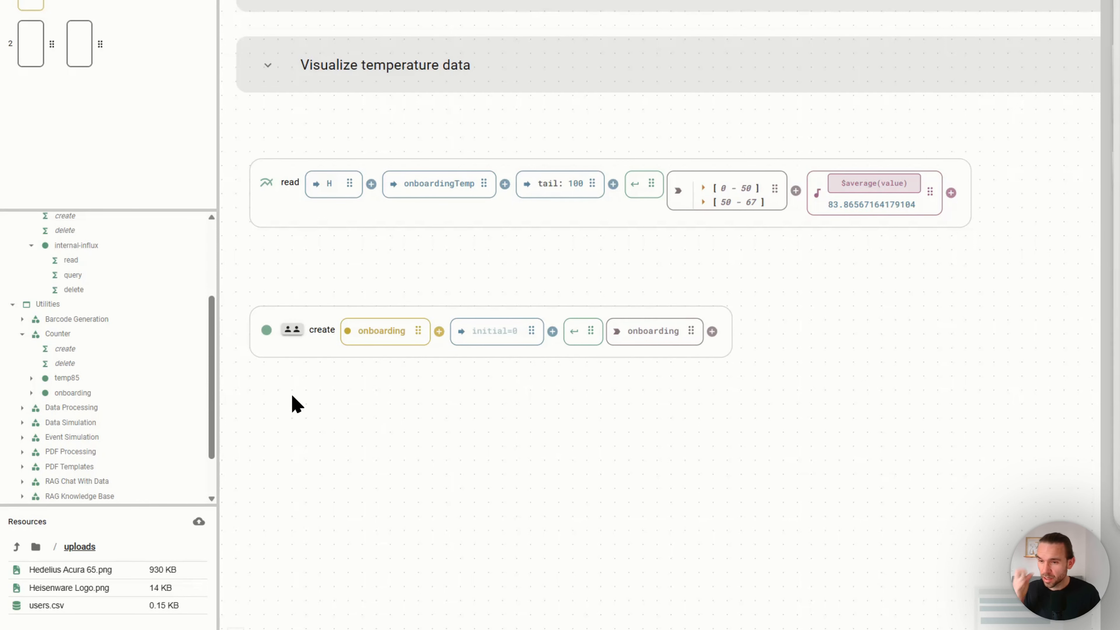
# Expand the onboarding counter and check which functions it offers
pyautogui.scroll(-2, 309, 397)
pyautogui.click(106, 392)
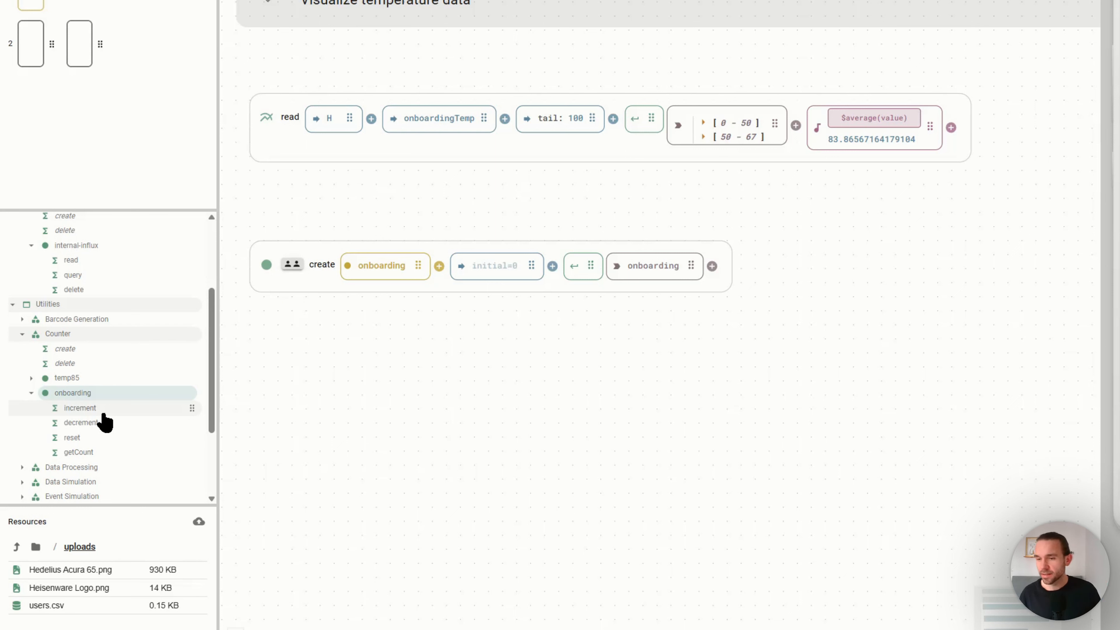
pyautogui.scroll(-3, 104, 421)
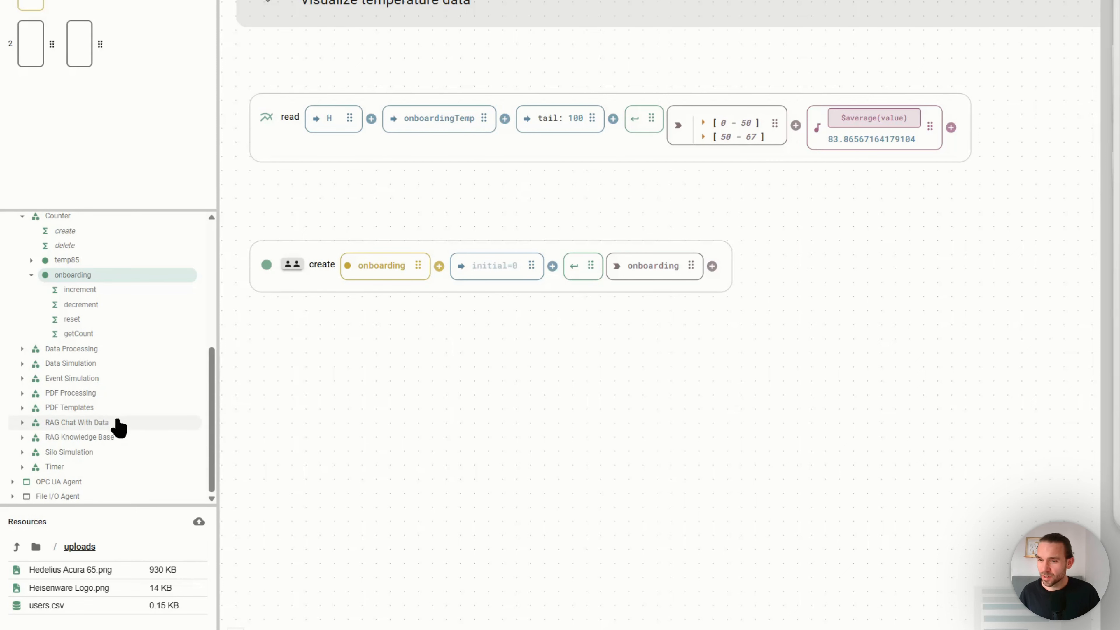
# Add the onboarding counter's increment function to the canvas beside the create function and run it several times
pyautogui.moveTo(73, 292); pyautogui.dragTo(892, 285)
pyautogui.hscroll(3, 805, 336)
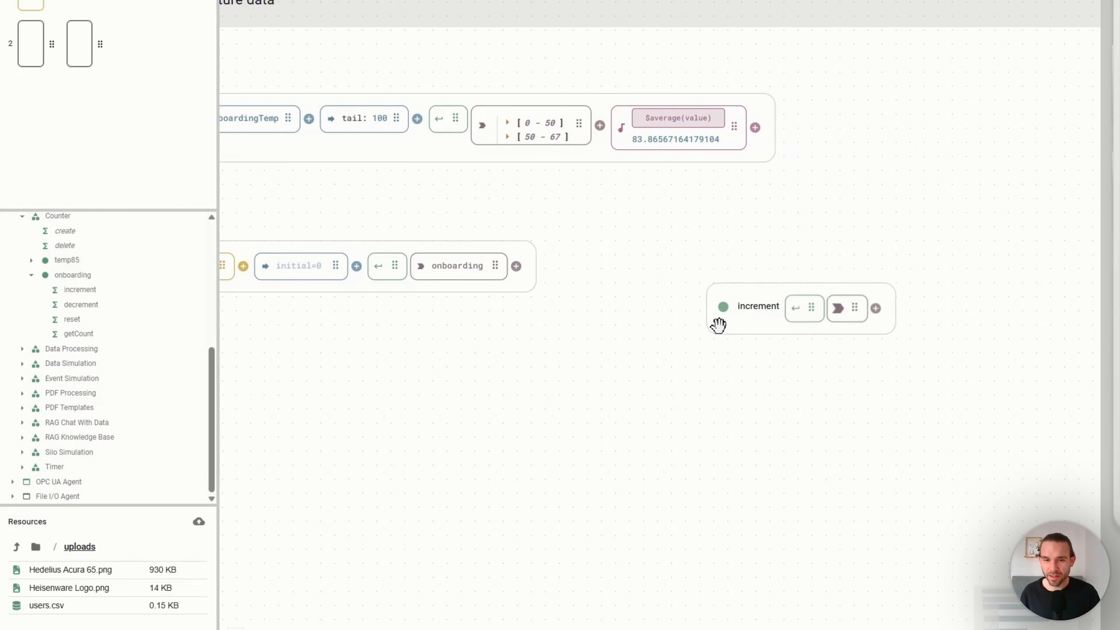
pyautogui.moveTo(721, 325); pyautogui.dragTo(660, 304)
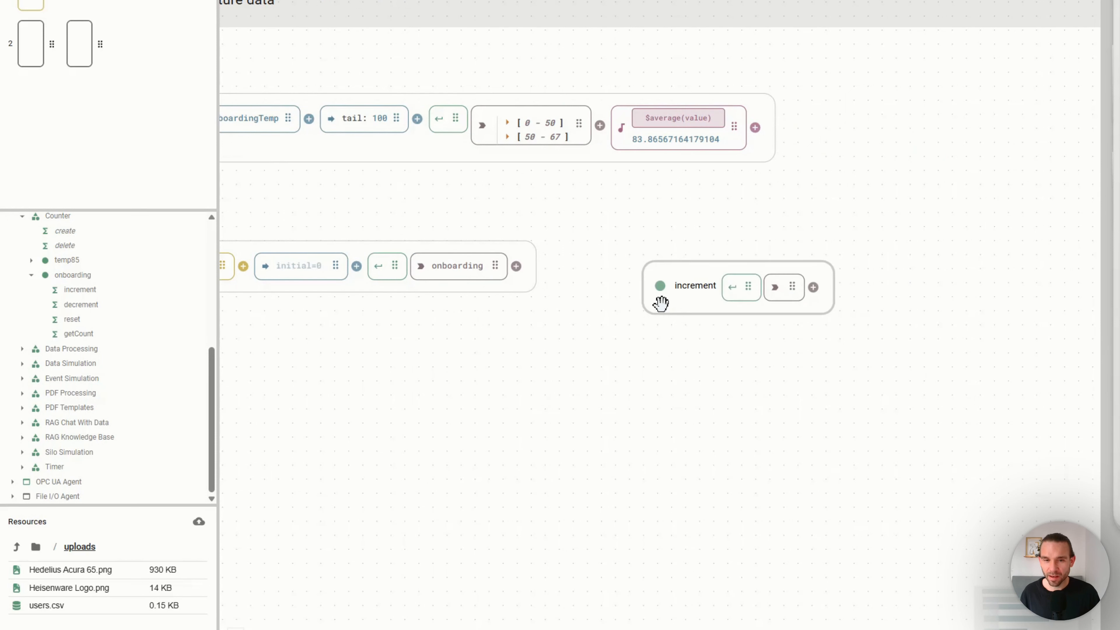
pyautogui.click(731, 289)
pyautogui.click(732, 291)
pyautogui.click(732, 292)
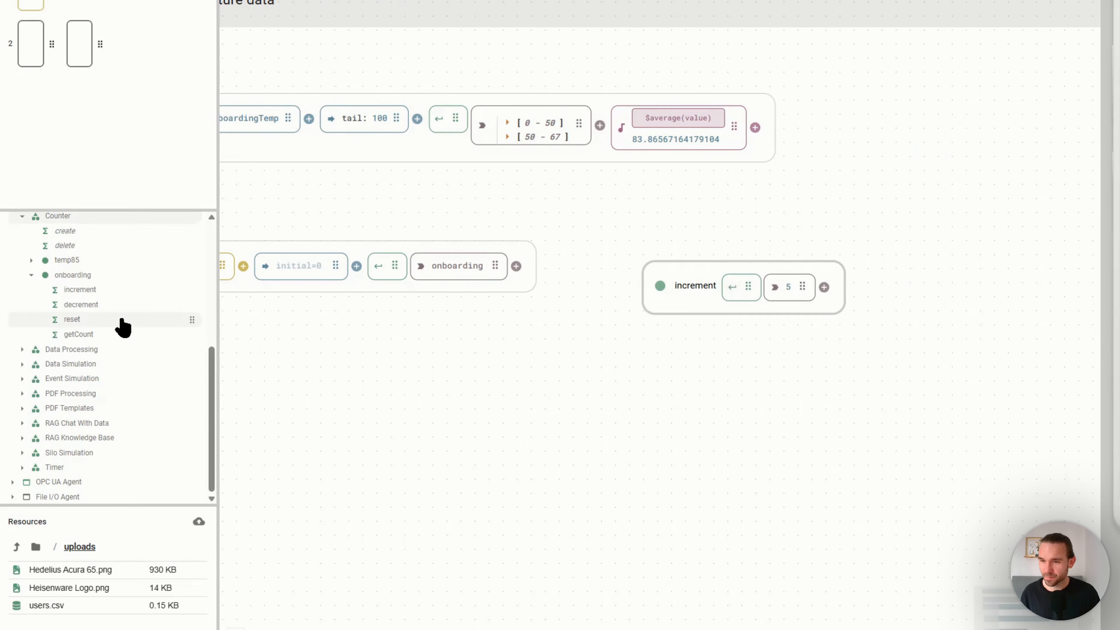
# Add the onboarding counter's reset function below increment, run the reset, and reposition the increment function
pyautogui.moveTo(120, 323); pyautogui.dragTo(778, 472)
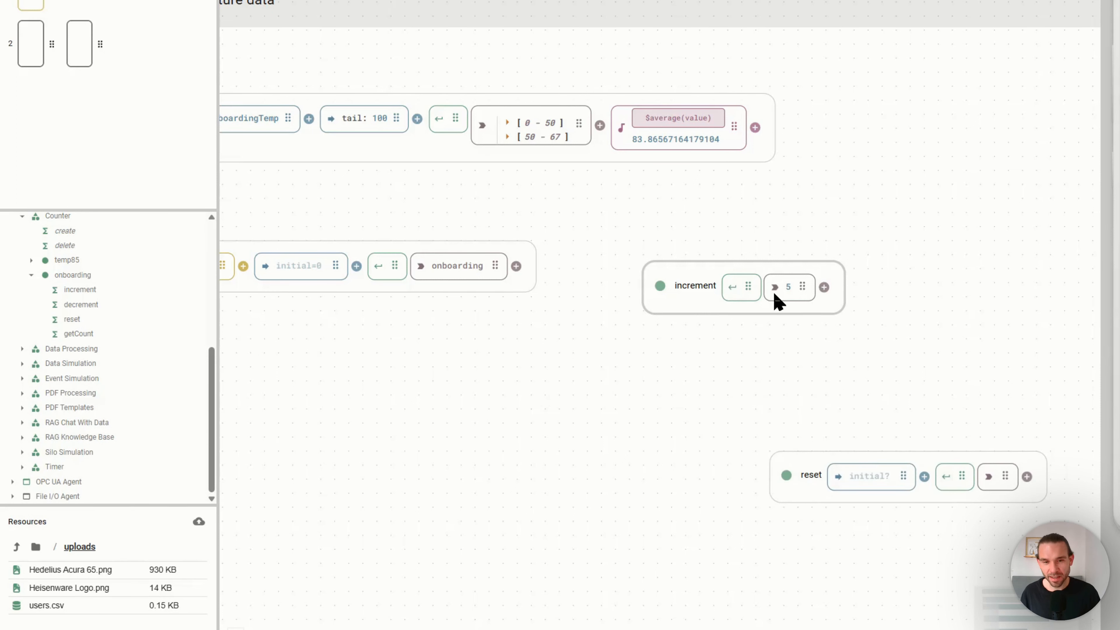
pyautogui.click(946, 478)
pyautogui.moveTo(698, 302); pyautogui.dragTo(719, 323)
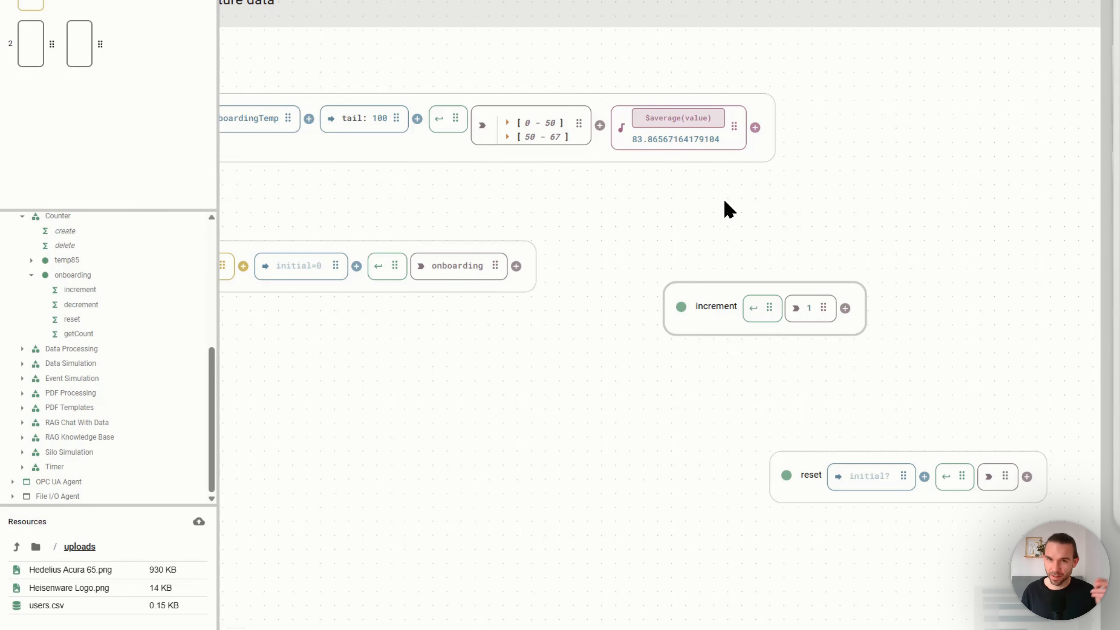
# Add a filter with the condition x > 86 after the average modifier of the read function and run the read
pyautogui.click(755, 127)
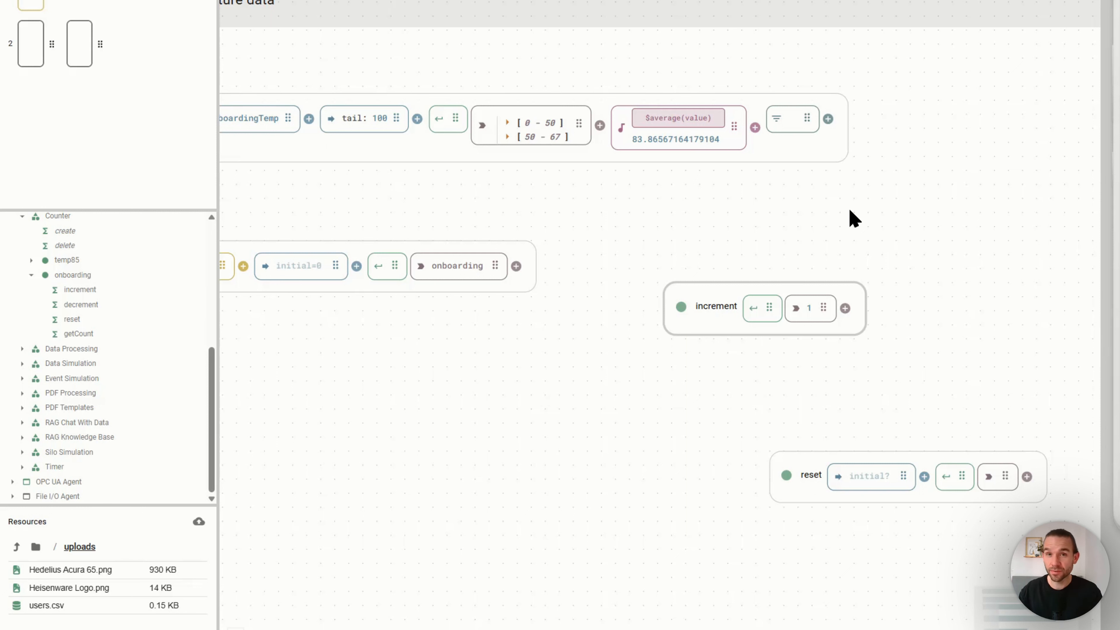
pyautogui.click(794, 119)
pyautogui.write('x > 86')
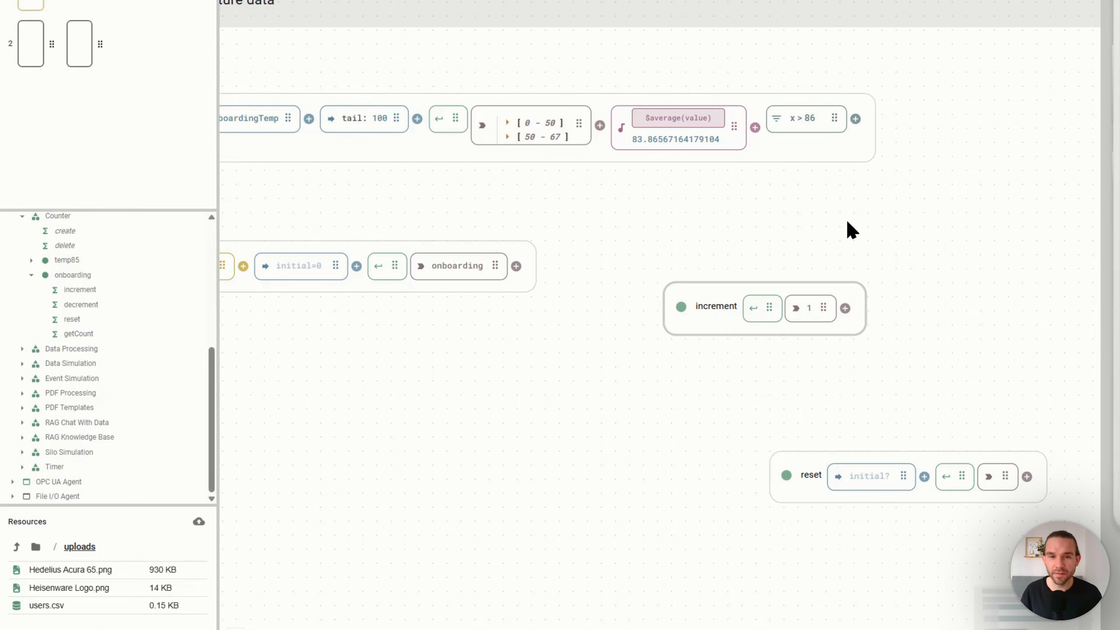
pyautogui.doubleClick(860, 211)
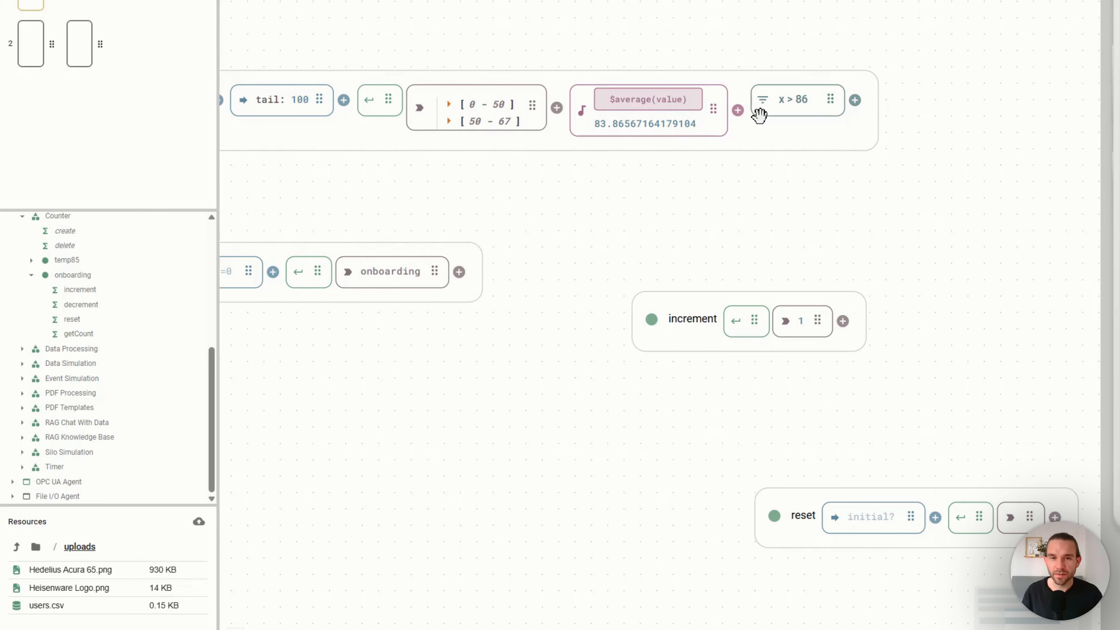
pyautogui.click(372, 104)
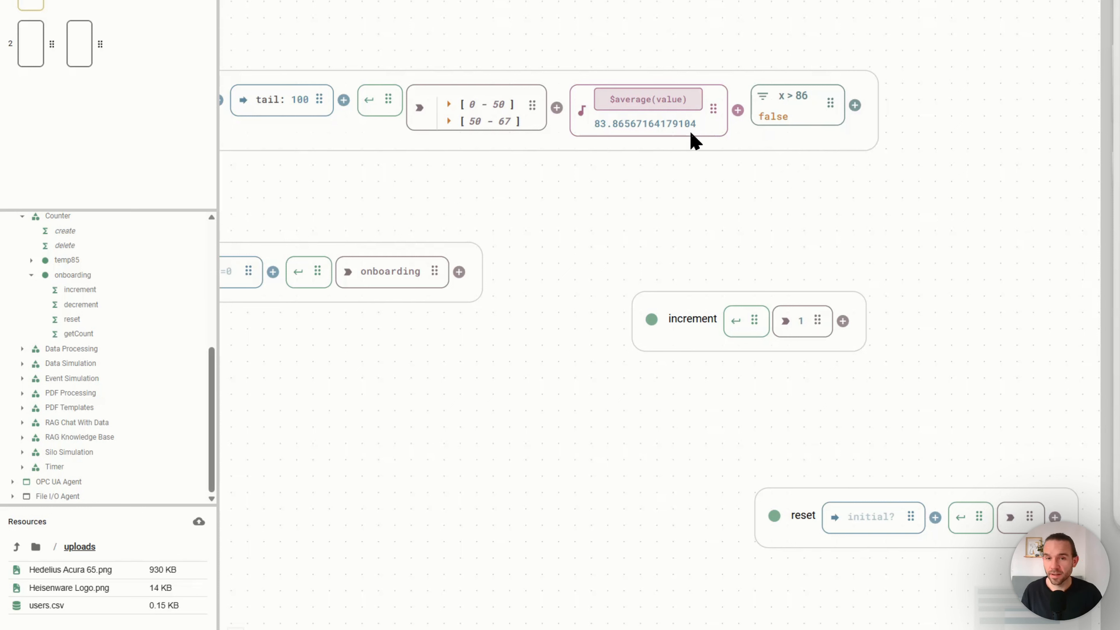
# Try the condition x > 80 in the average temperature filter and run the read function again
pyautogui.click(800, 96)
pyautogui.press('Delete')
pyautogui.write('0')
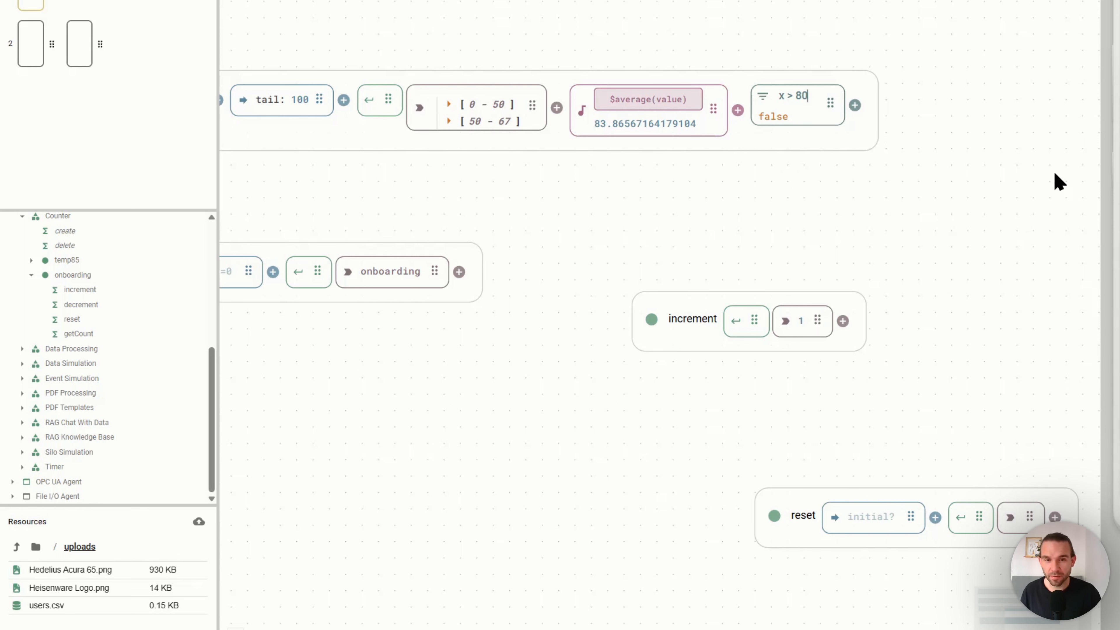
pyautogui.click(369, 101)
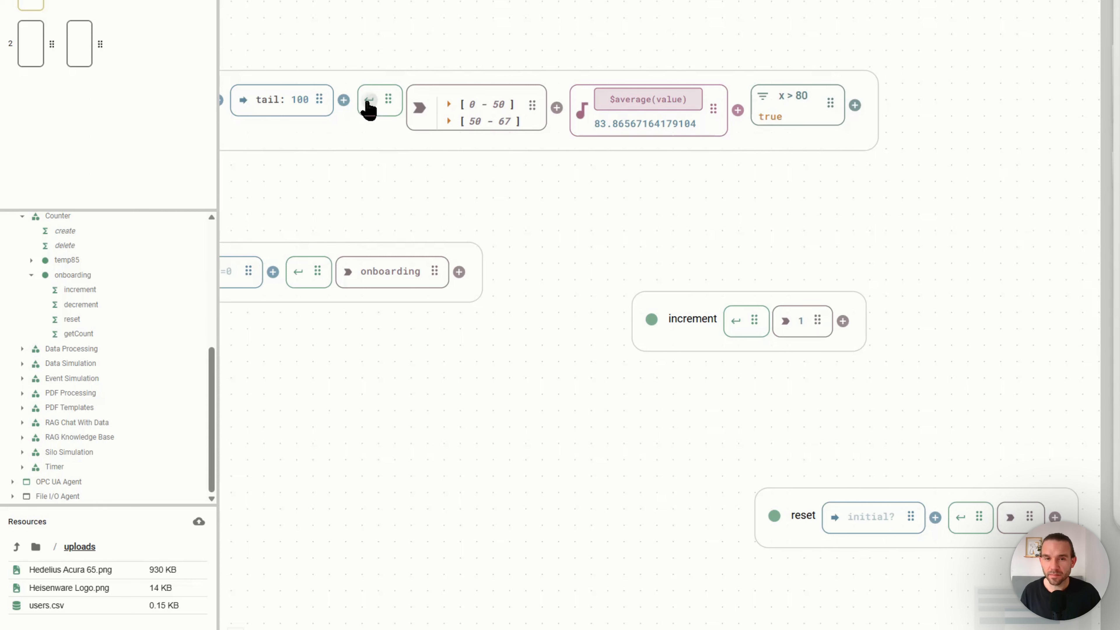
# Set the average temperature filter to x > 86 and rerun the read function
pyautogui.click(806, 95)
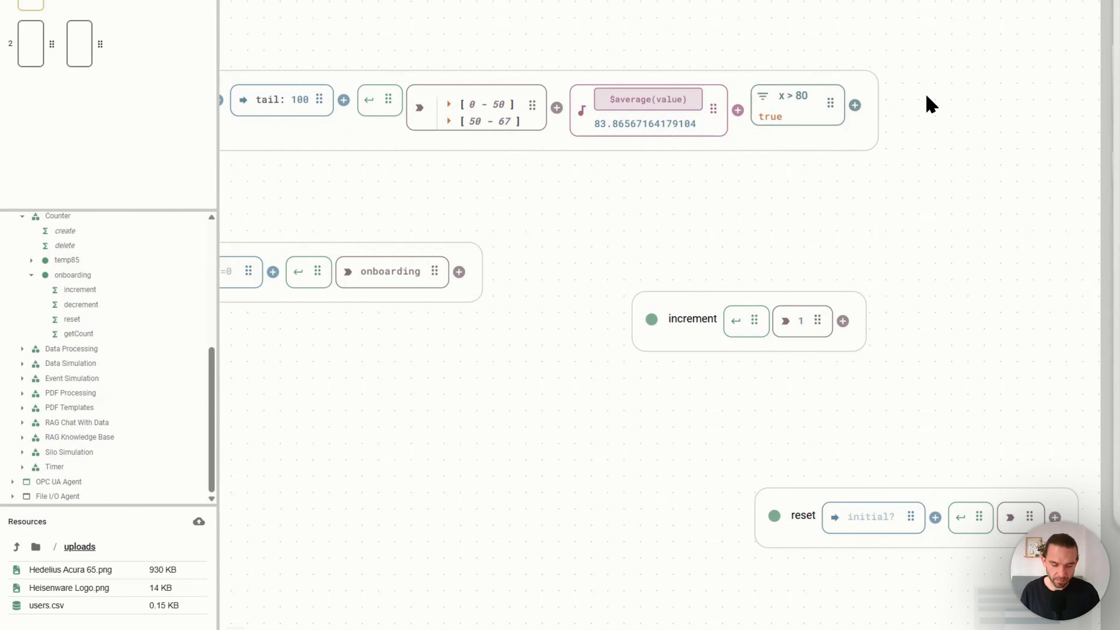
pyautogui.press('BackSpace')
pyautogui.write('6')
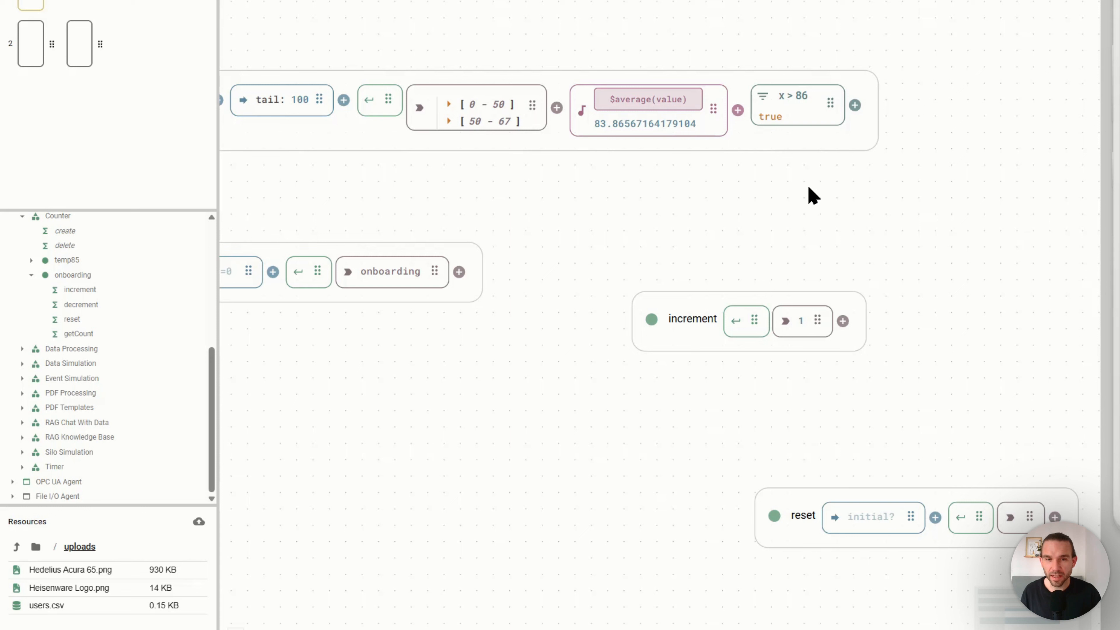
pyautogui.click(365, 97)
# Link the read function's filter to the increment function's trigger and make it fire on filter true
pyautogui.moveTo(642, 340); pyautogui.dragTo(666, 339)
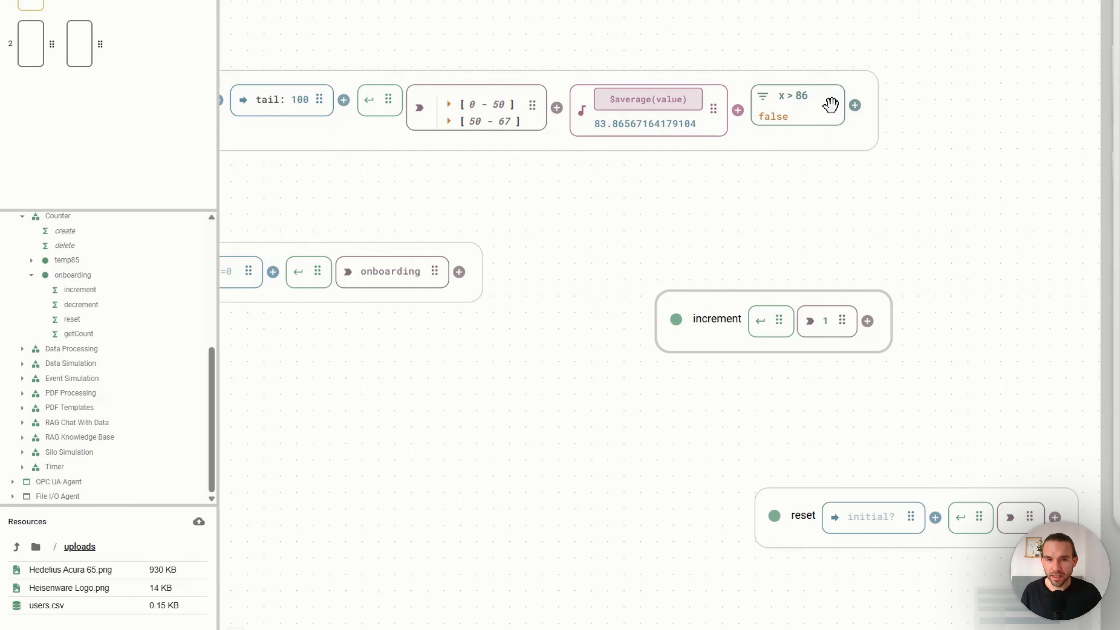
pyautogui.moveTo(831, 103); pyautogui.dragTo(781, 334)
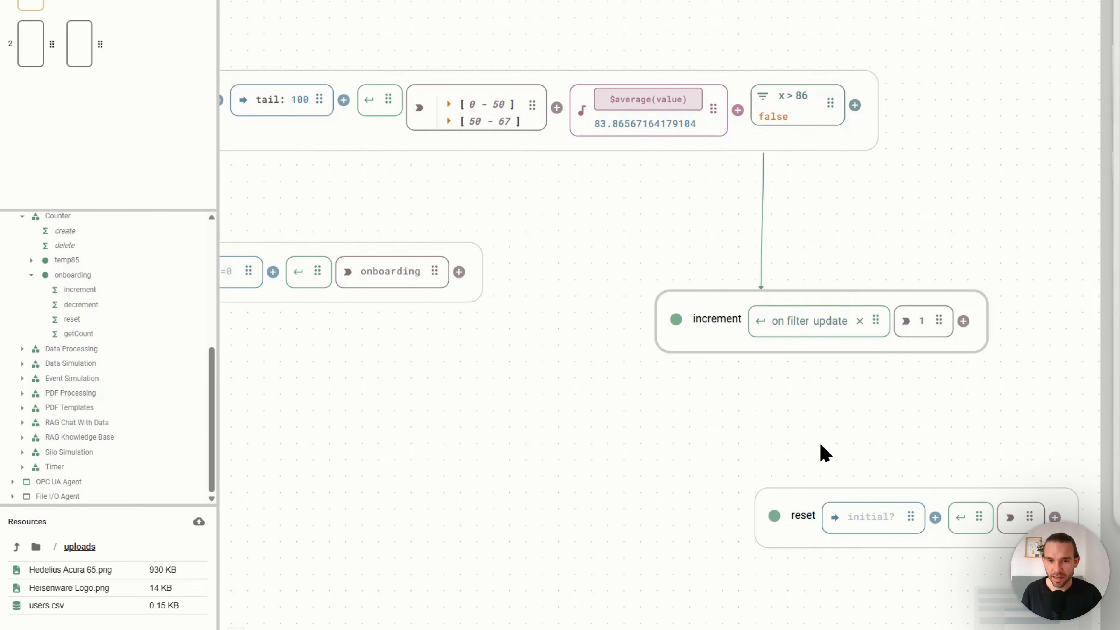
pyautogui.hscroll(3, 769, 401)
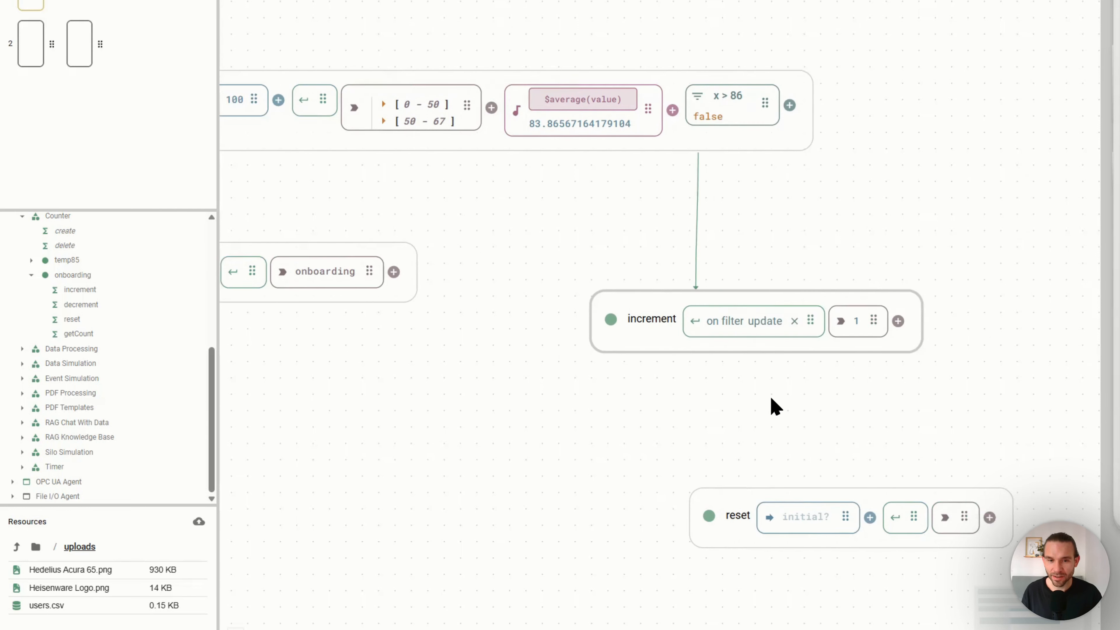
pyautogui.click(727, 321)
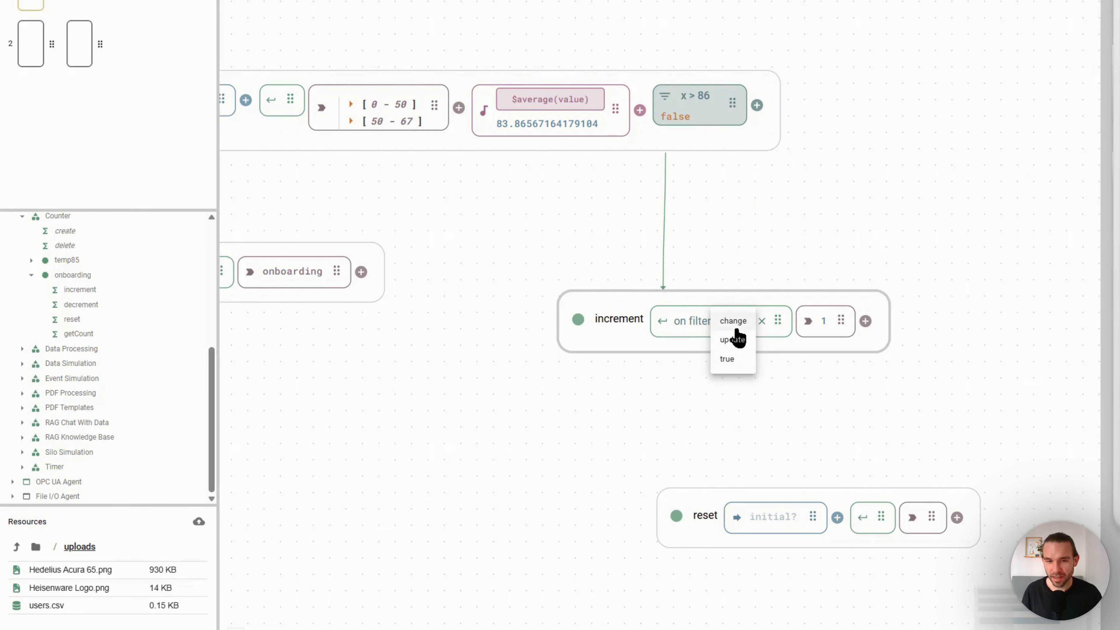
pyautogui.click(727, 362)
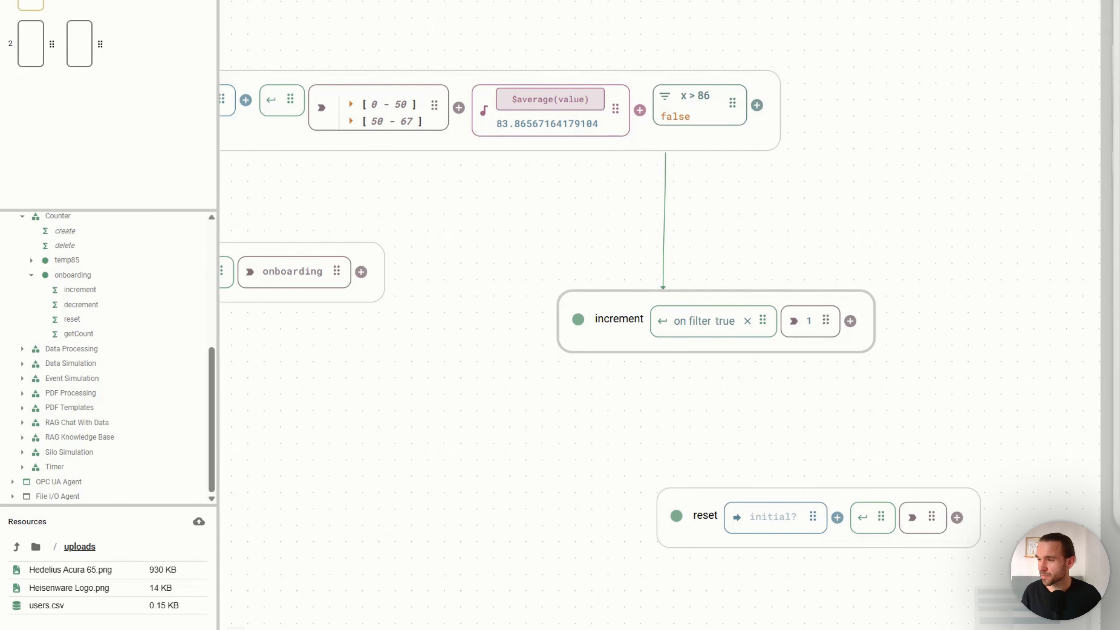
# Trigger the read function automatically every 1s when the app starts
pyautogui.scroll(-3, 512, 198)
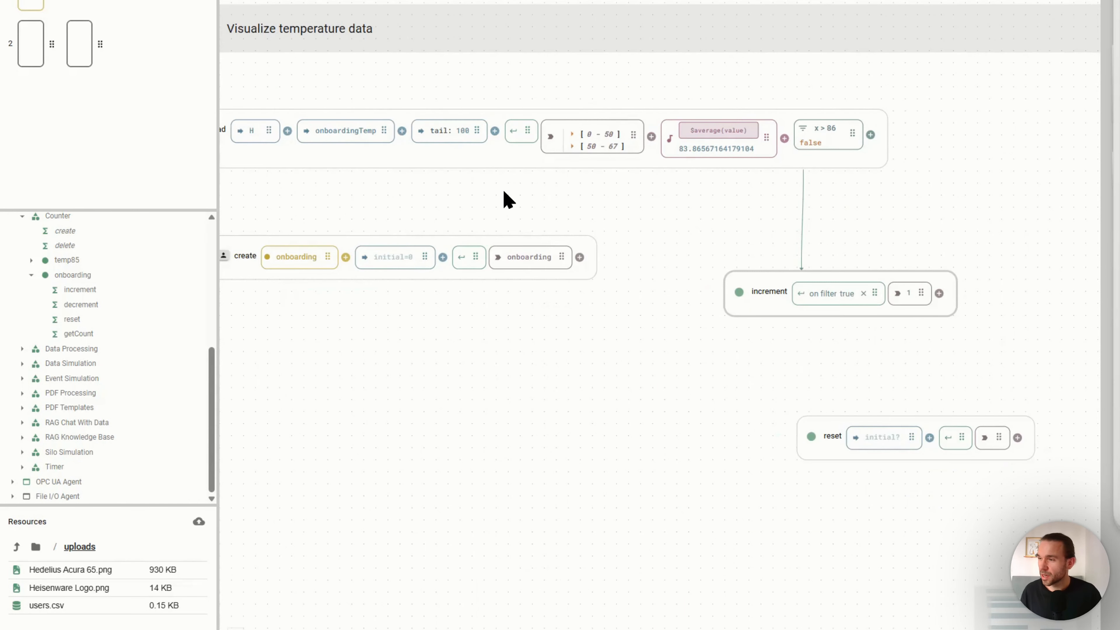
pyautogui.click(518, 140)
pyautogui.moveTo(575, 169)
pyautogui.click(702, 180)
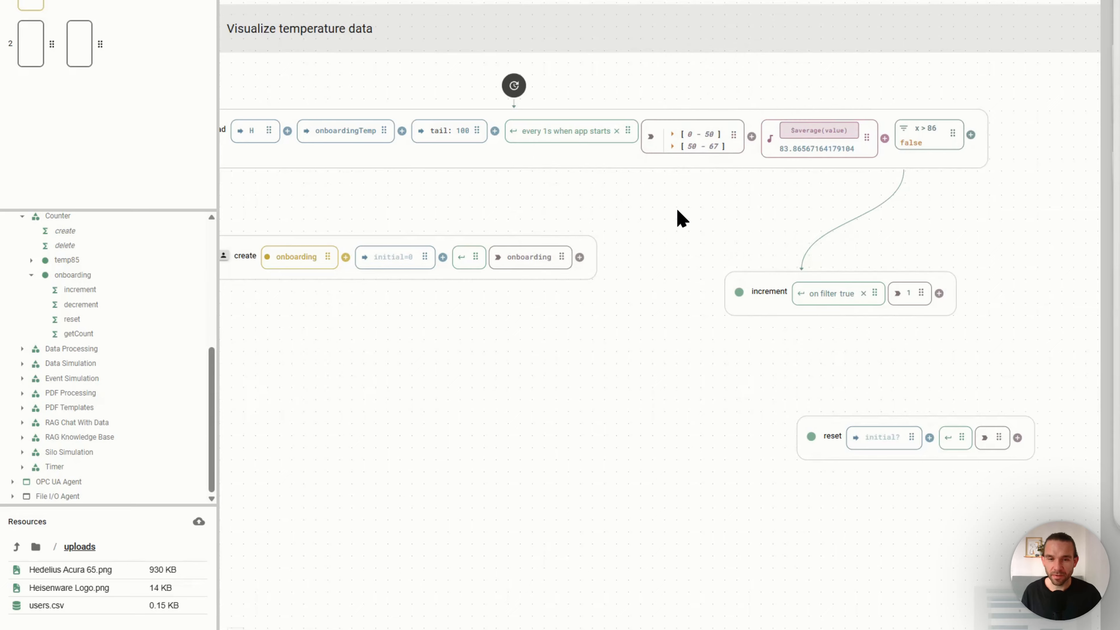
# Place the onboarding counter's getCount function between increment and reset, and trigger it on increment's output update
pyautogui.hscroll(5, 687, 223)
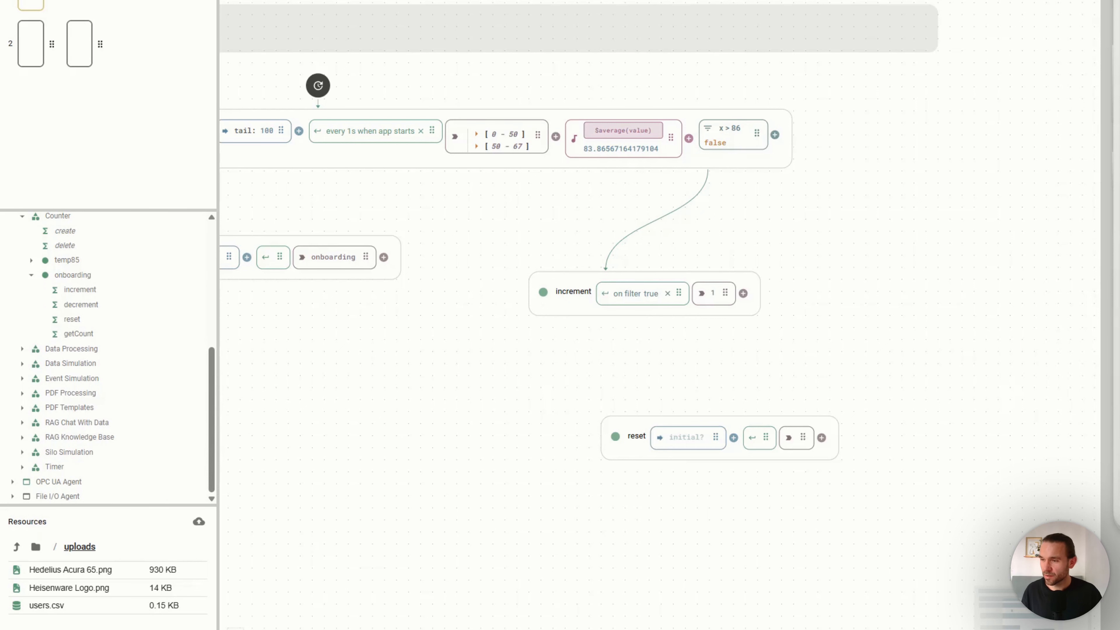
pyautogui.hscroll(3, 390, 415)
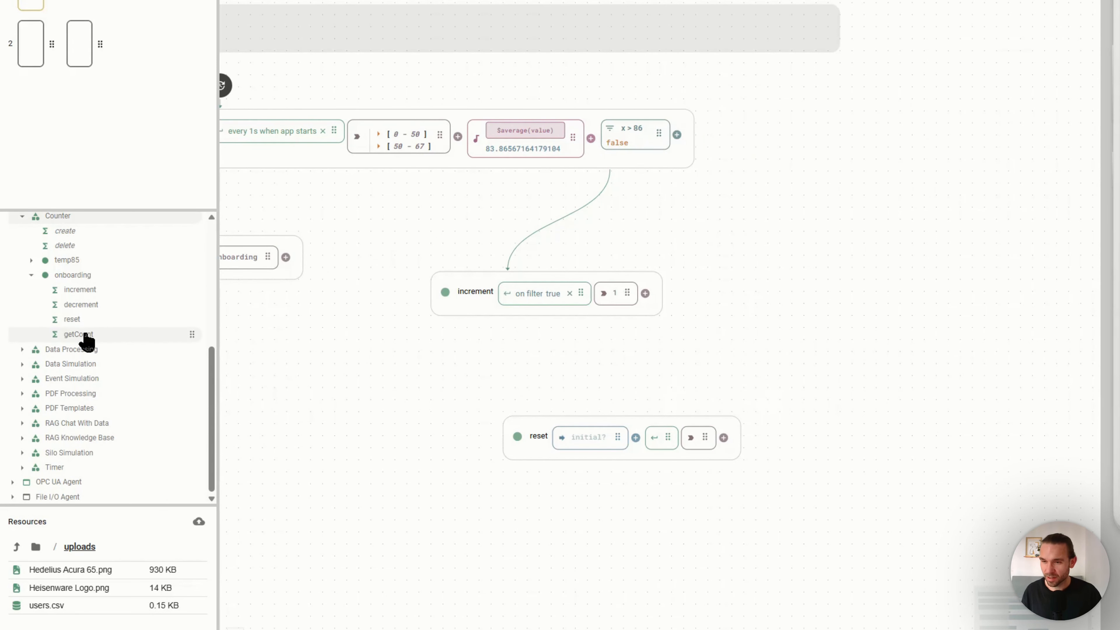
pyautogui.moveTo(84, 334); pyautogui.dragTo(625, 352)
pyautogui.moveTo(450, 297); pyautogui.dragTo(467, 243)
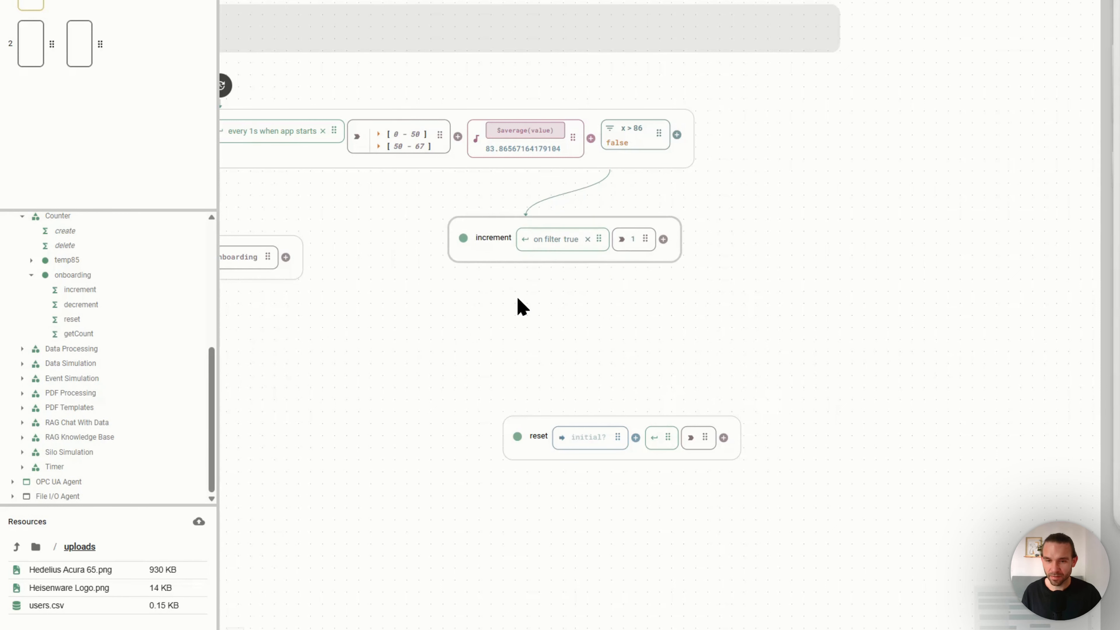
pyautogui.moveTo(645, 369); pyautogui.dragTo(609, 332)
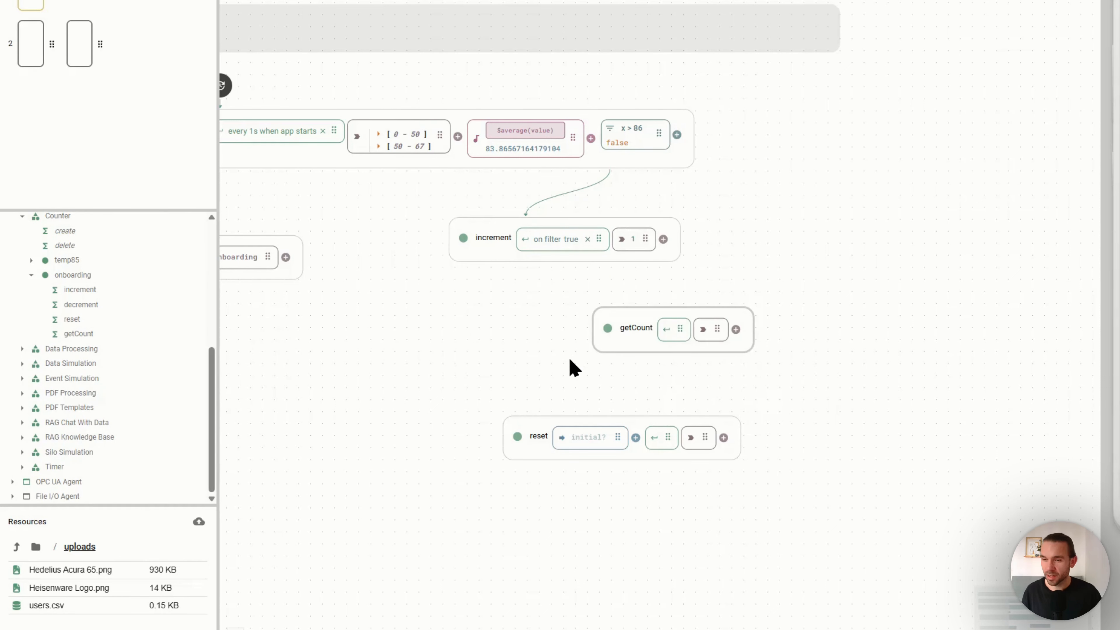
pyautogui.moveTo(645, 238); pyautogui.dragTo(682, 331)
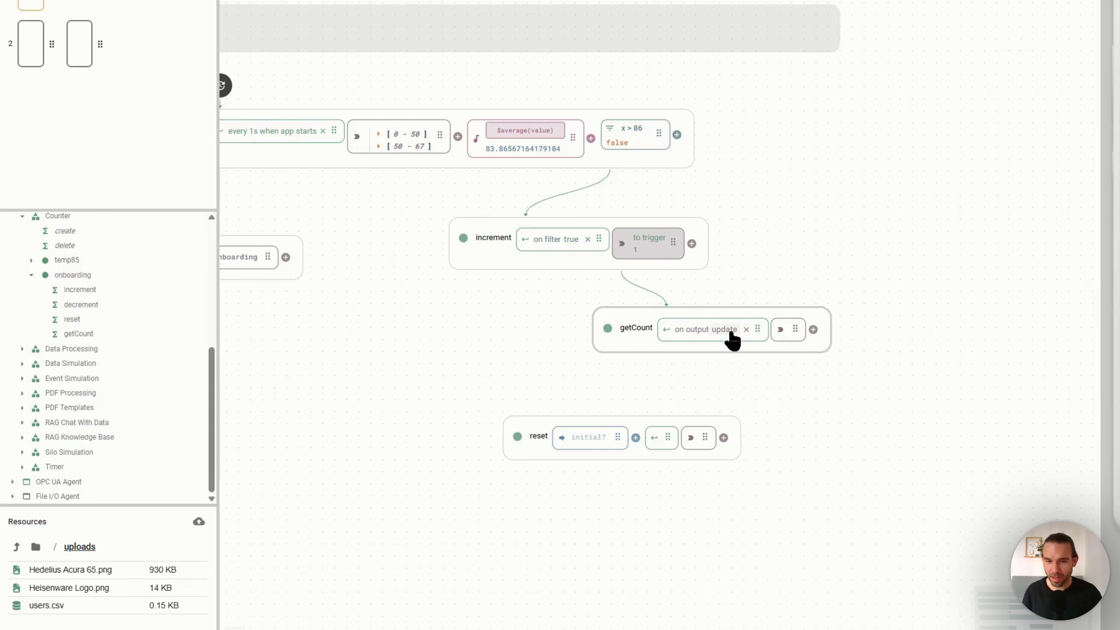
# Add a filter with the condition x > 10 to the getCount function's output
pyautogui.click(814, 330)
pyautogui.click(837, 355)
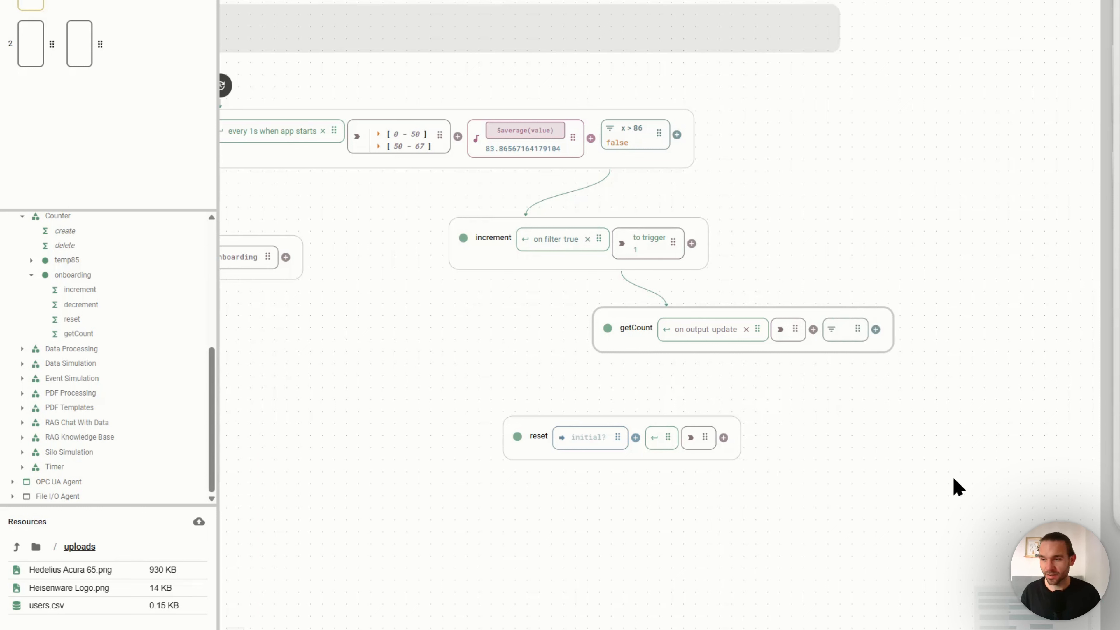
pyautogui.write('x > 10')
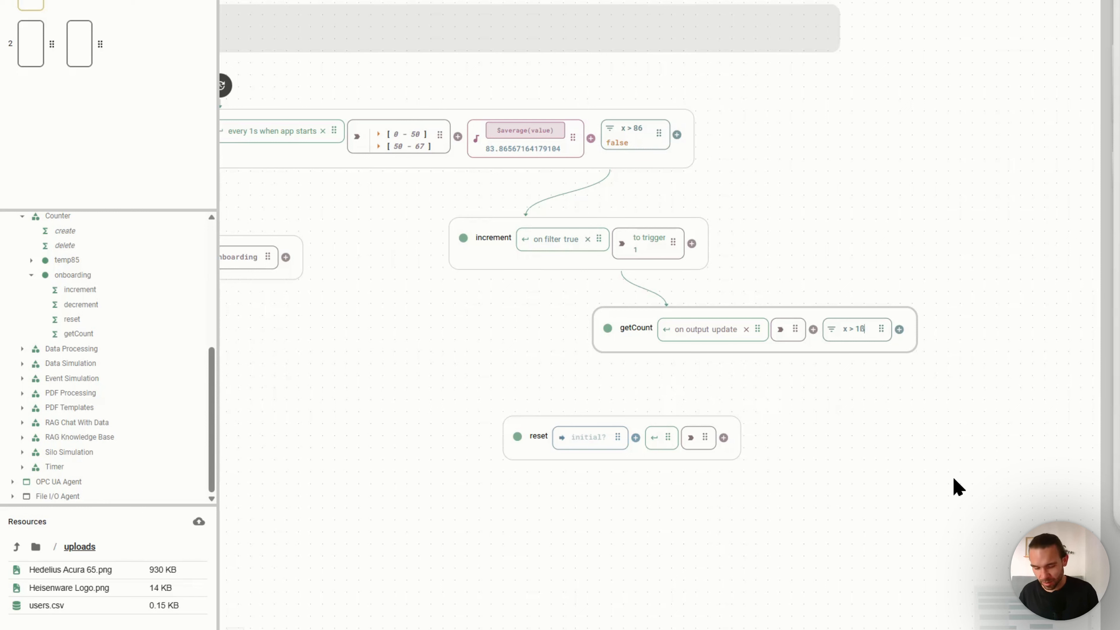
pyautogui.click(944, 433)
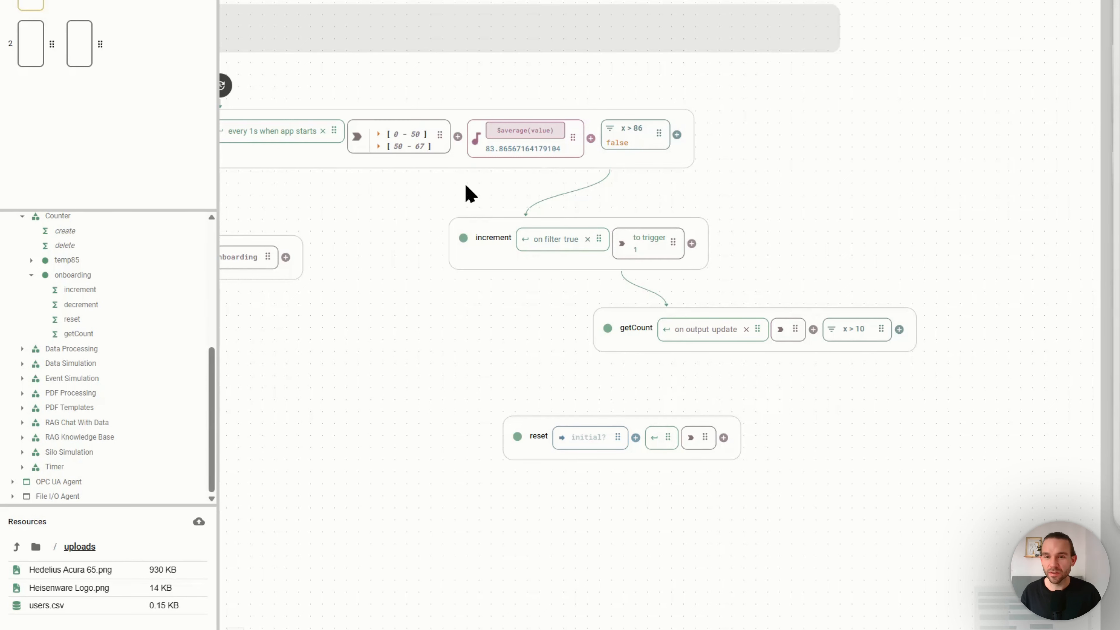
# Lower the average temperature filter to x > 50 and let the counter run past 10
pyautogui.hscroll(-1, 399, 202)
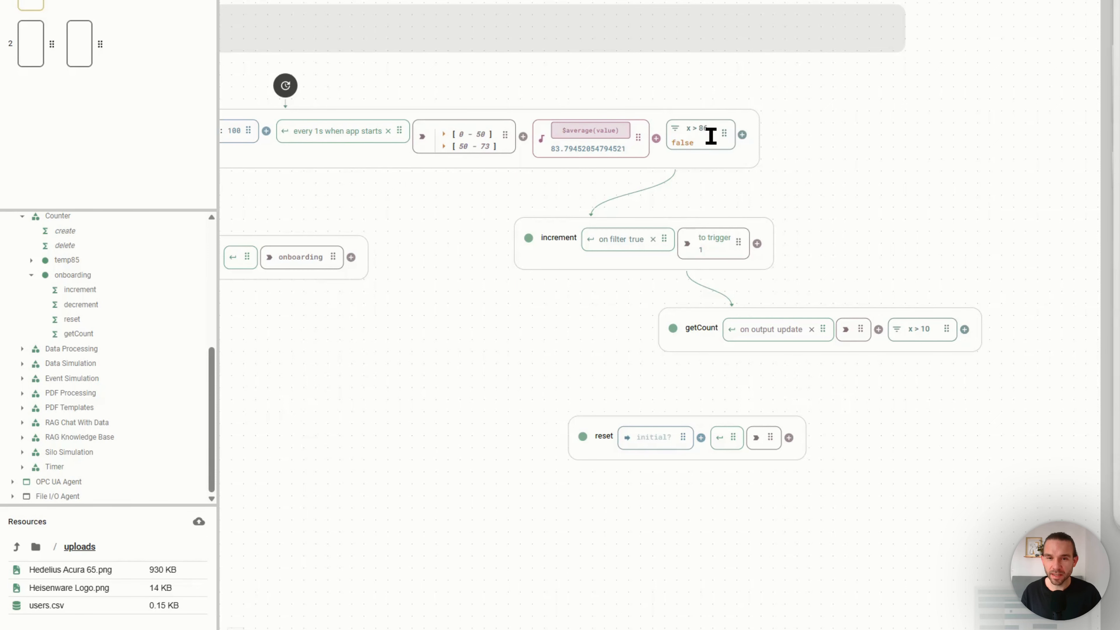
pyautogui.scroll(2, 728, 167)
pyautogui.scroll(1, 756, 199)
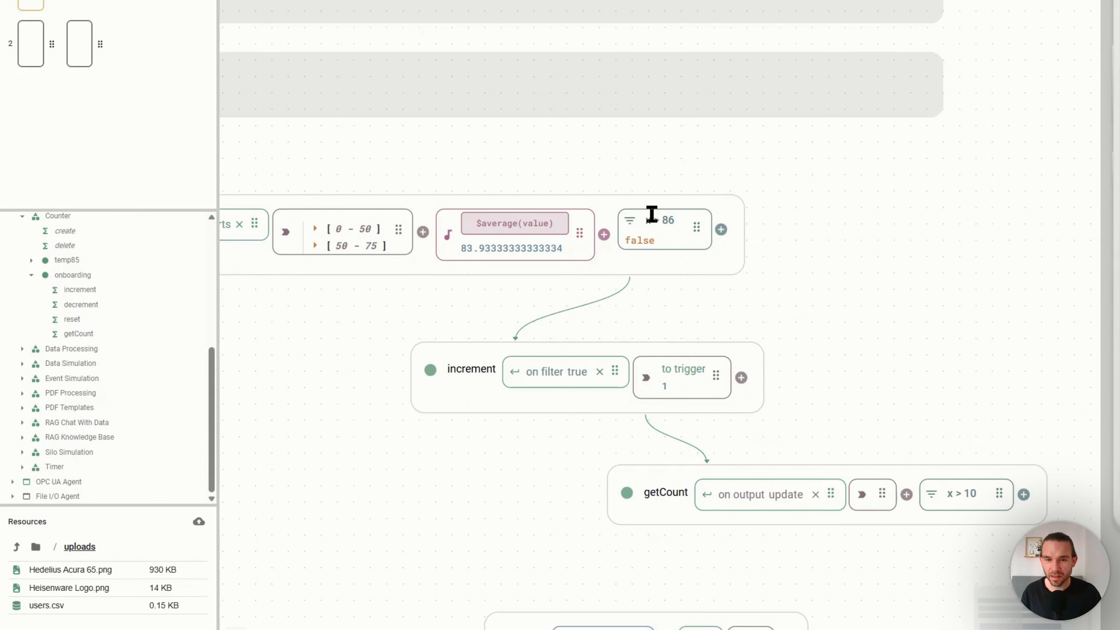
pyautogui.doubleClick(668, 220)
pyautogui.write('50')
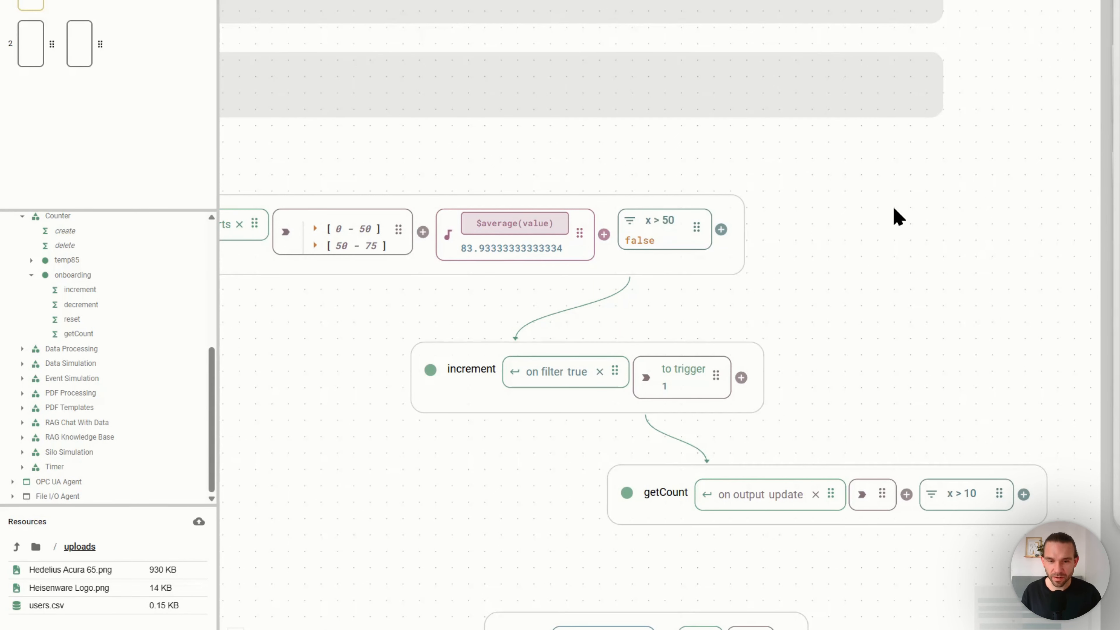
pyautogui.scroll(-1, 900, 234)
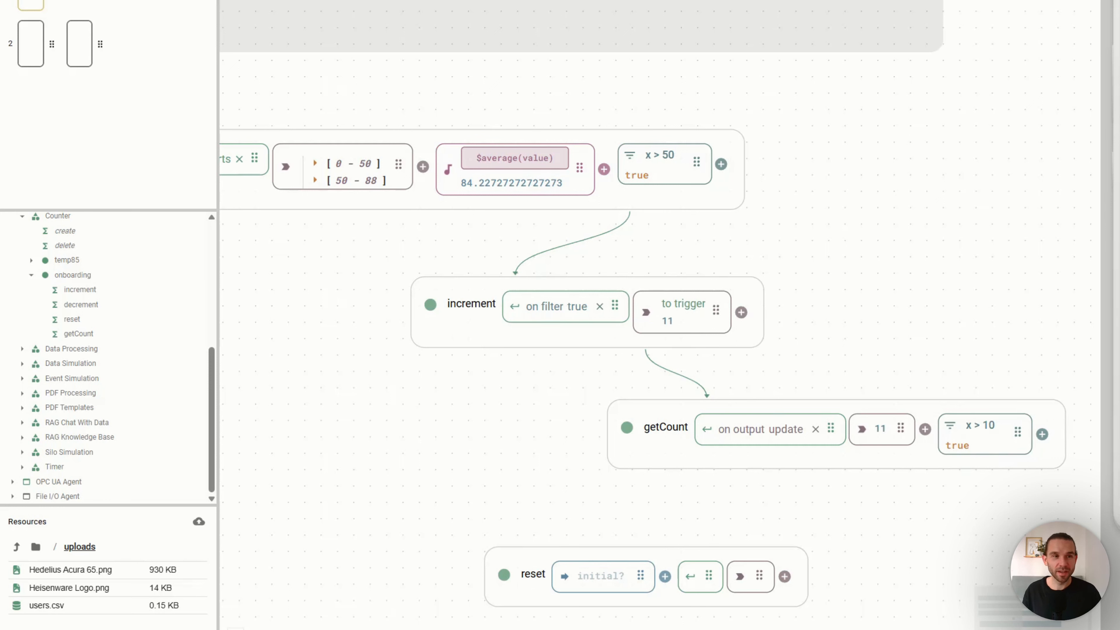
# Set the average temperature filter back to x > 86
pyautogui.doubleClick(663, 155)
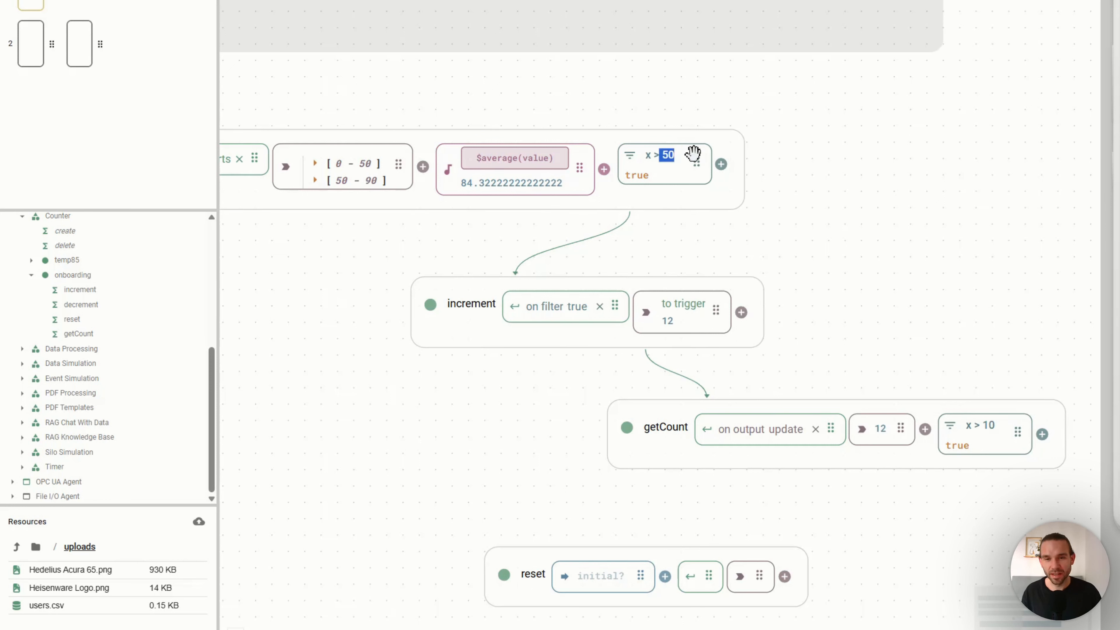
pyautogui.write('86')
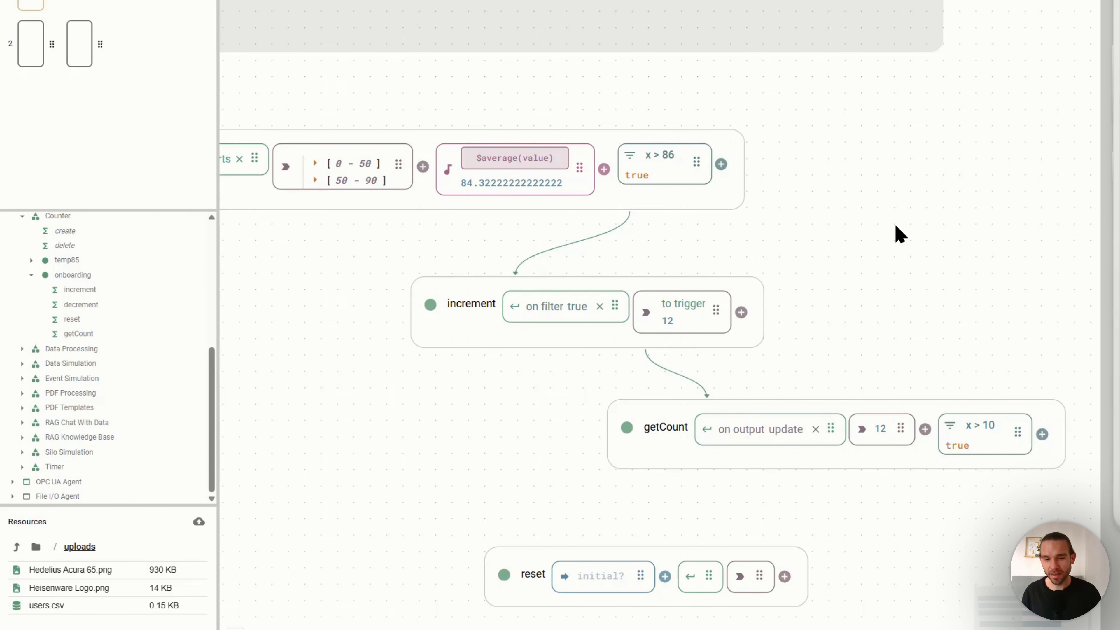
pyautogui.scroll(-1, 898, 235)
pyautogui.scroll(-3, 861, 236)
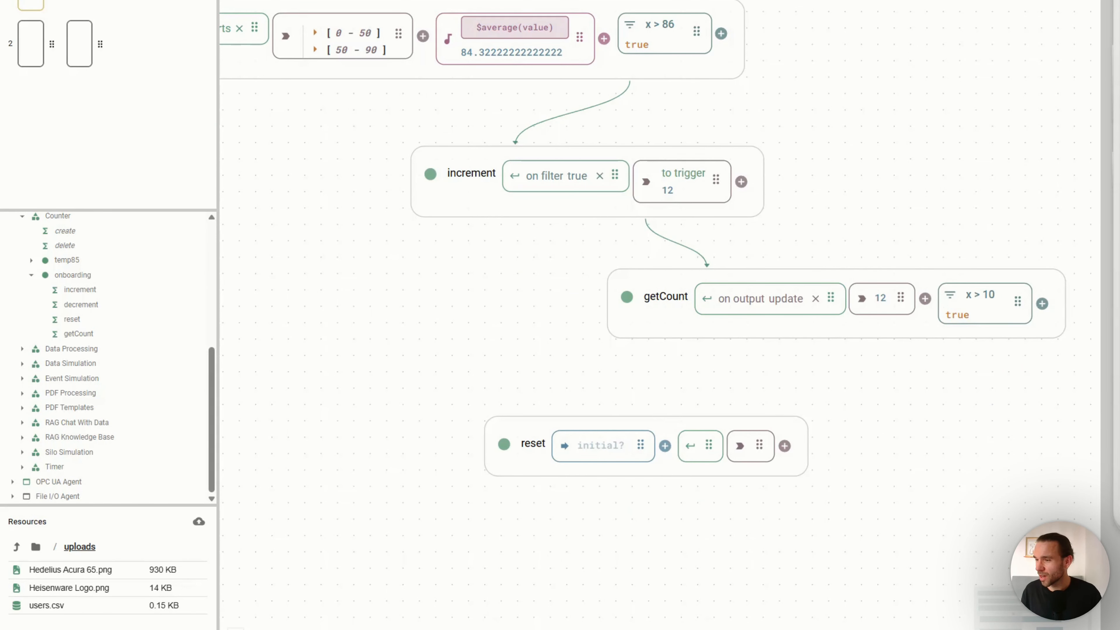
# Place the internal relational database's addRow function below getCount, moving the reset function aside to make room
pyautogui.scroll(5, 82, 368)
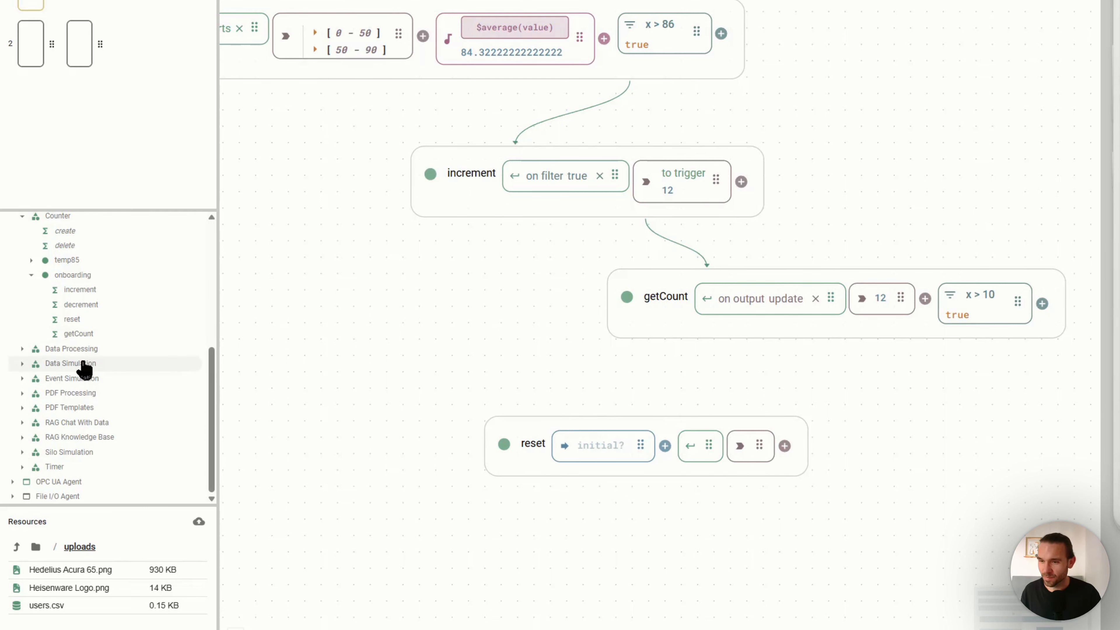
pyautogui.click(85, 316)
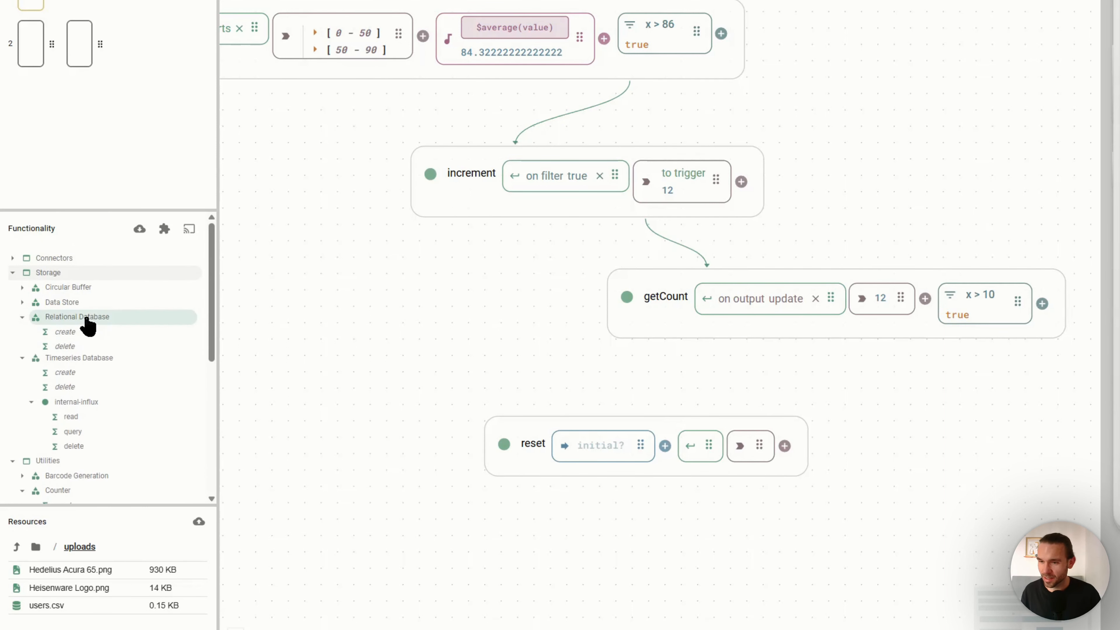
pyautogui.click(104, 362)
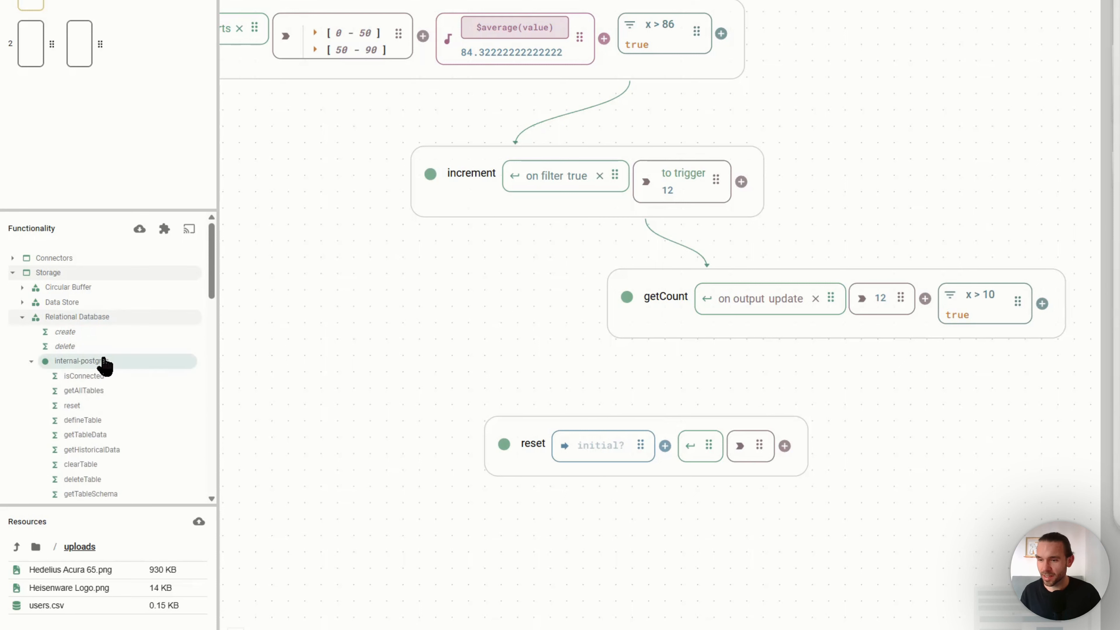
pyautogui.scroll(-2, 104, 366)
pyautogui.scroll(-4, 103, 380)
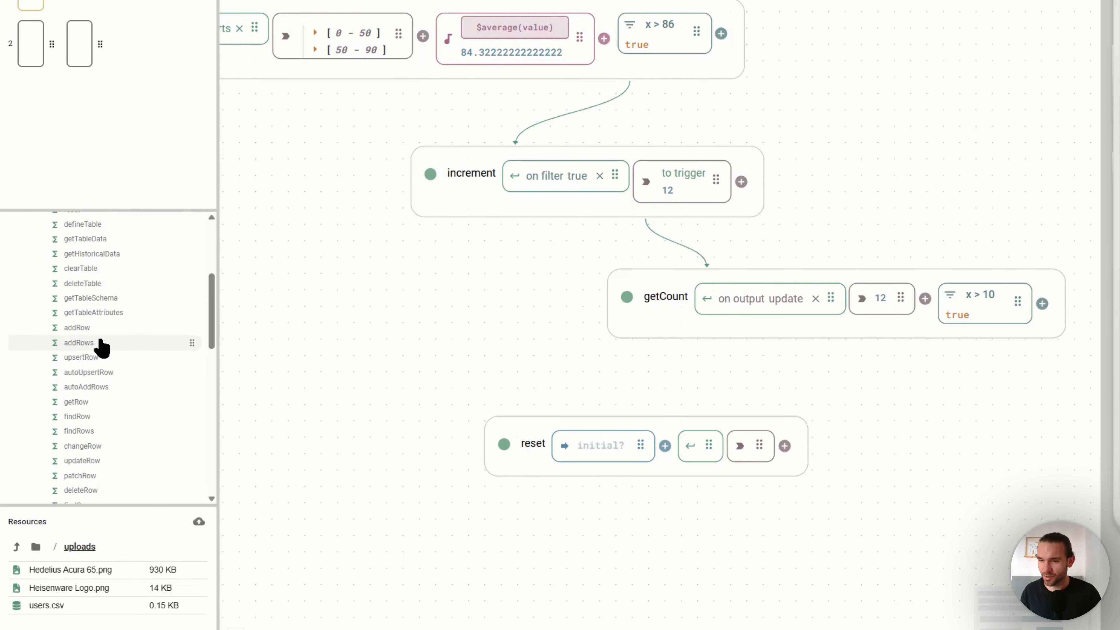
pyautogui.moveTo(525, 459); pyautogui.dragTo(329, 506)
pyautogui.moveTo(755, 460); pyautogui.dragTo(832, 480)
pyautogui.moveTo(872, 420); pyautogui.dragTo(676, 445)
pyautogui.hscroll(1, 931, 361)
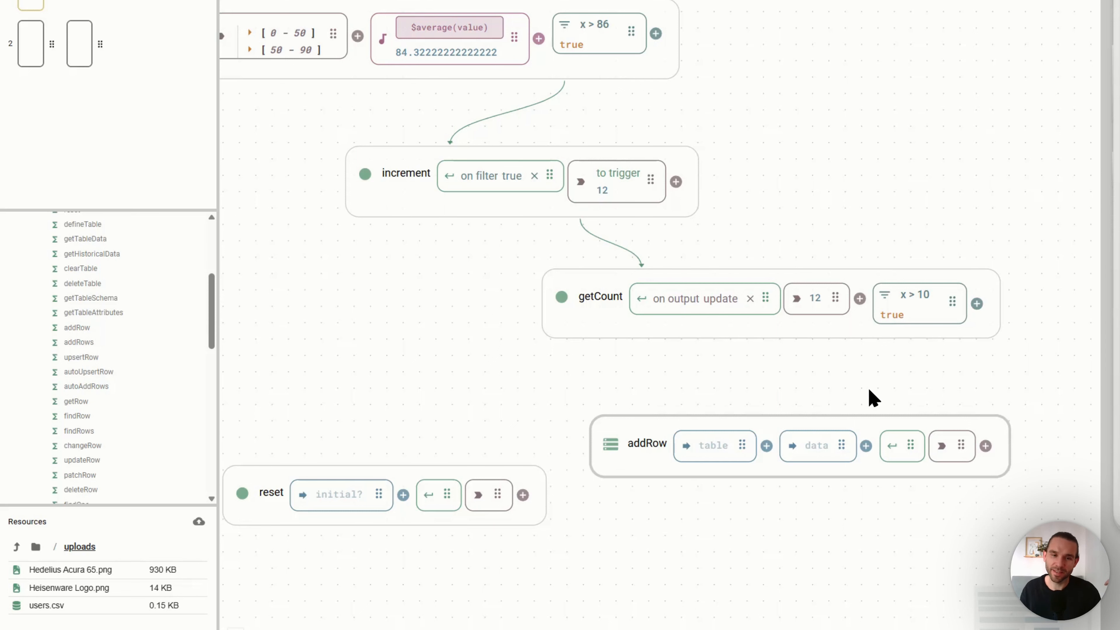
pyautogui.moveTo(618, 449); pyautogui.dragTo(691, 474)
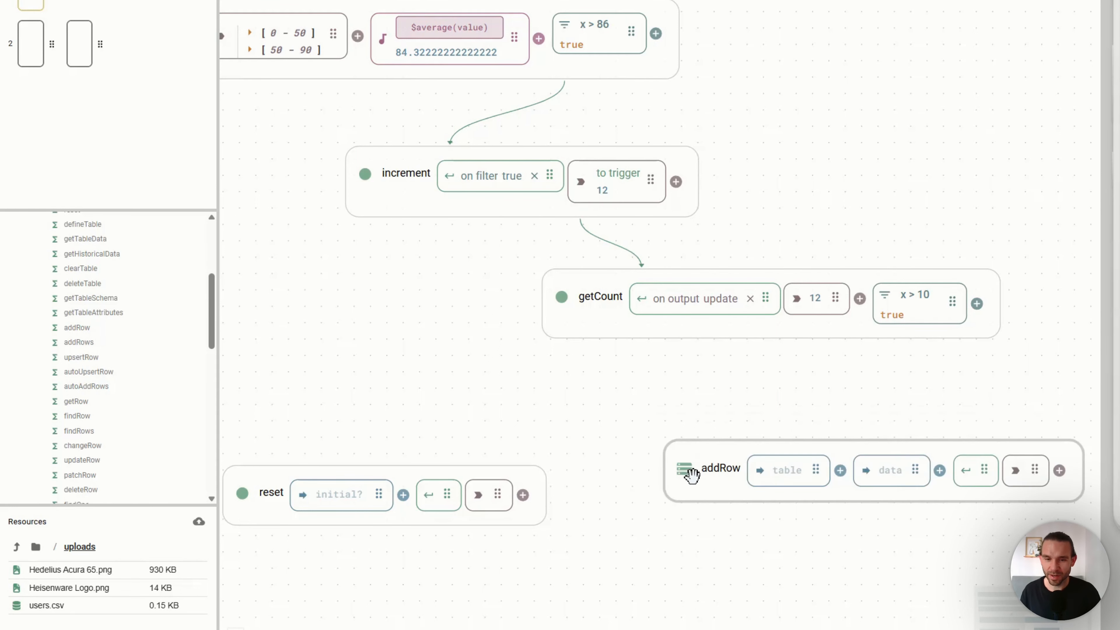
# Set the addRow function's table to maintenanceTickets
pyautogui.hscroll(3, 686, 421)
pyautogui.scroll(-3, 701, 514)
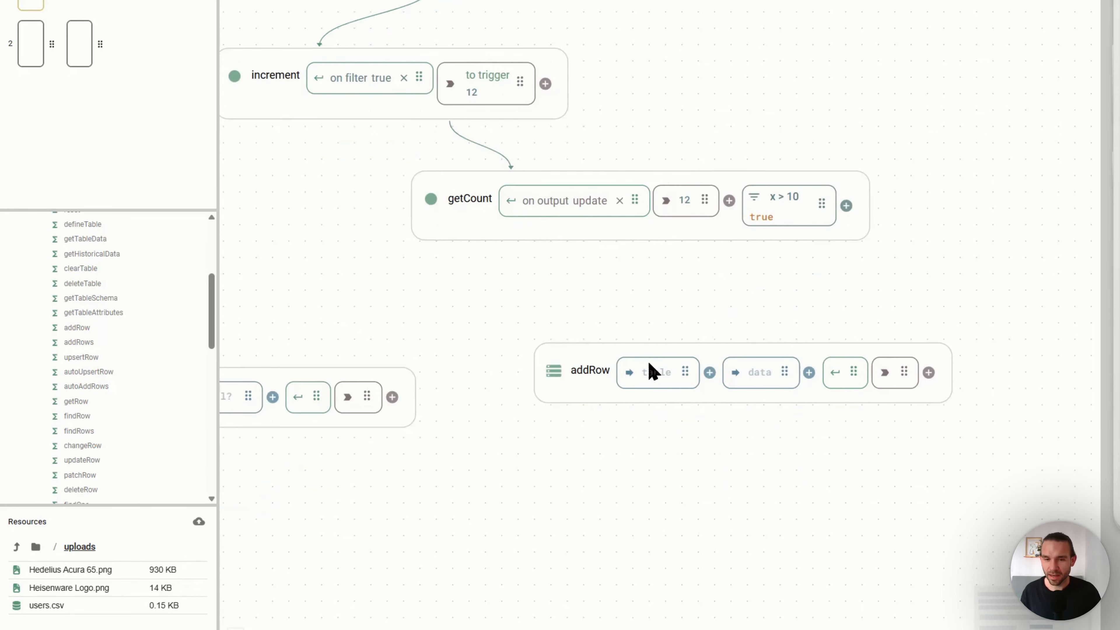
pyautogui.click(653, 372)
pyautogui.write('mainten')
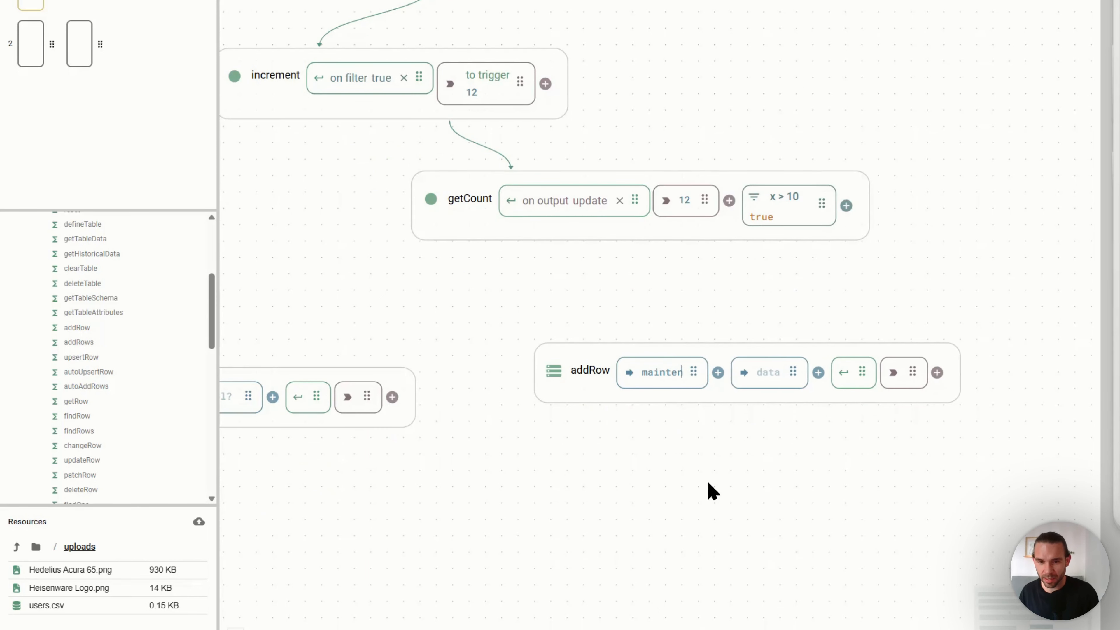
pyautogui.write('anceTickets')
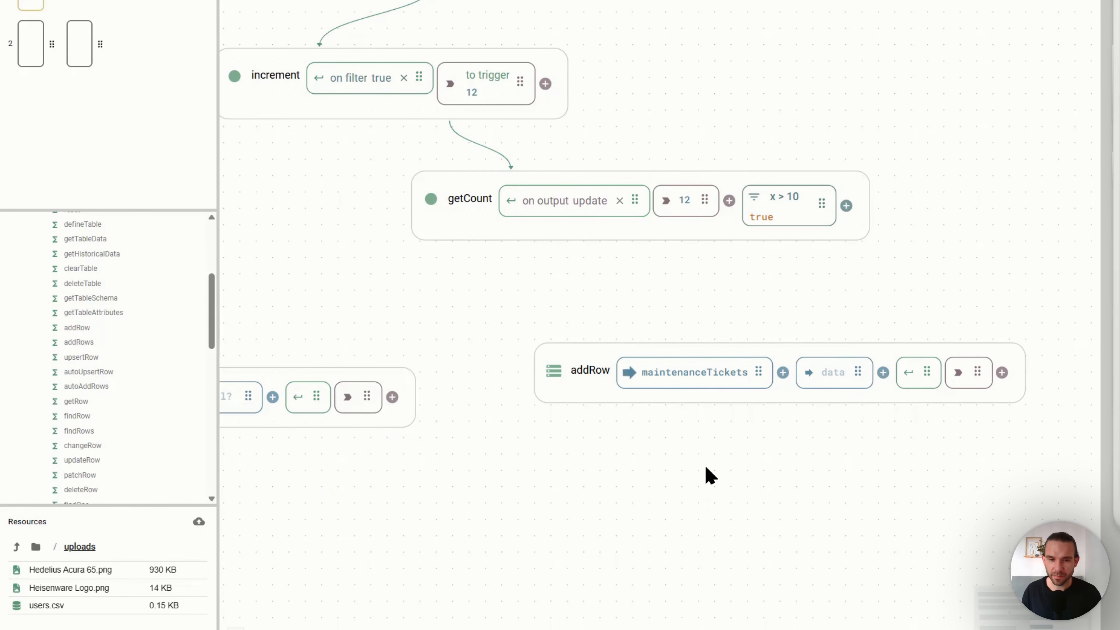
# Fill addRow's data with issueCategory: Other, details: Temperature above threshold, priority: 3, reportedBy: Automation, status: Open
pyautogui.hscroll(2, 825, 463)
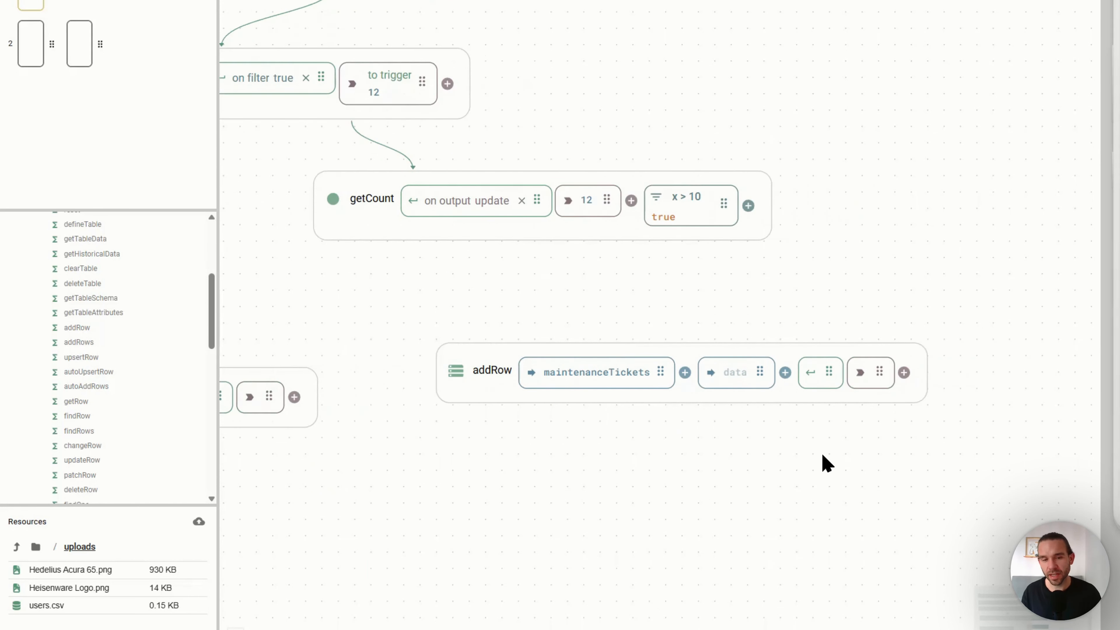
pyautogui.click(742, 382)
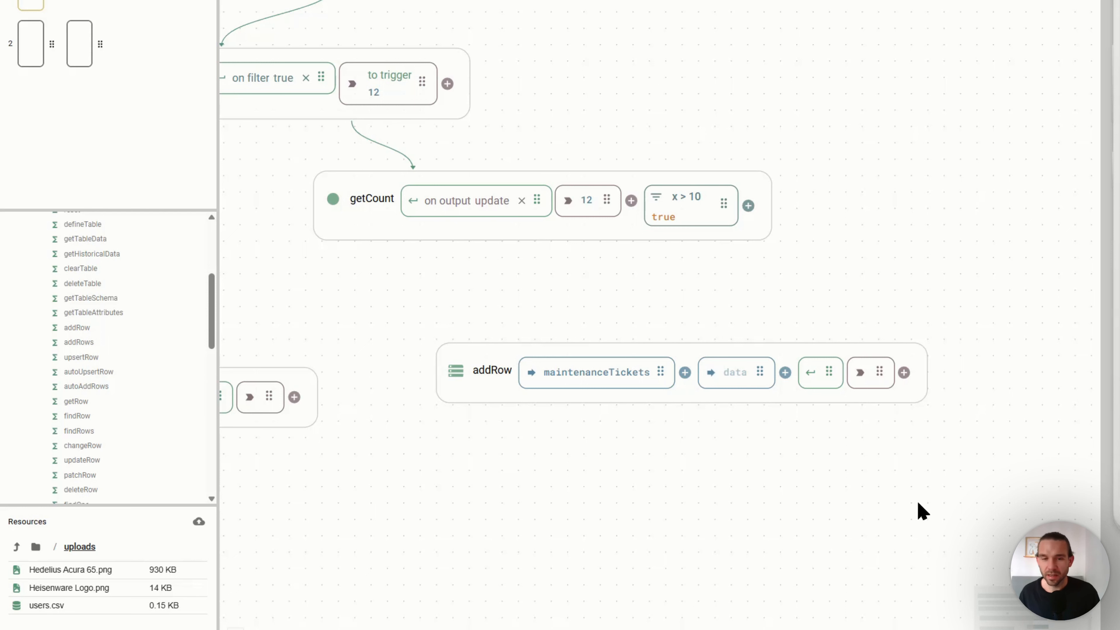
pyautogui.write('issueCategory: Other details: Temperature above threshold priority: 3 reportedBy: Automation status: Open')
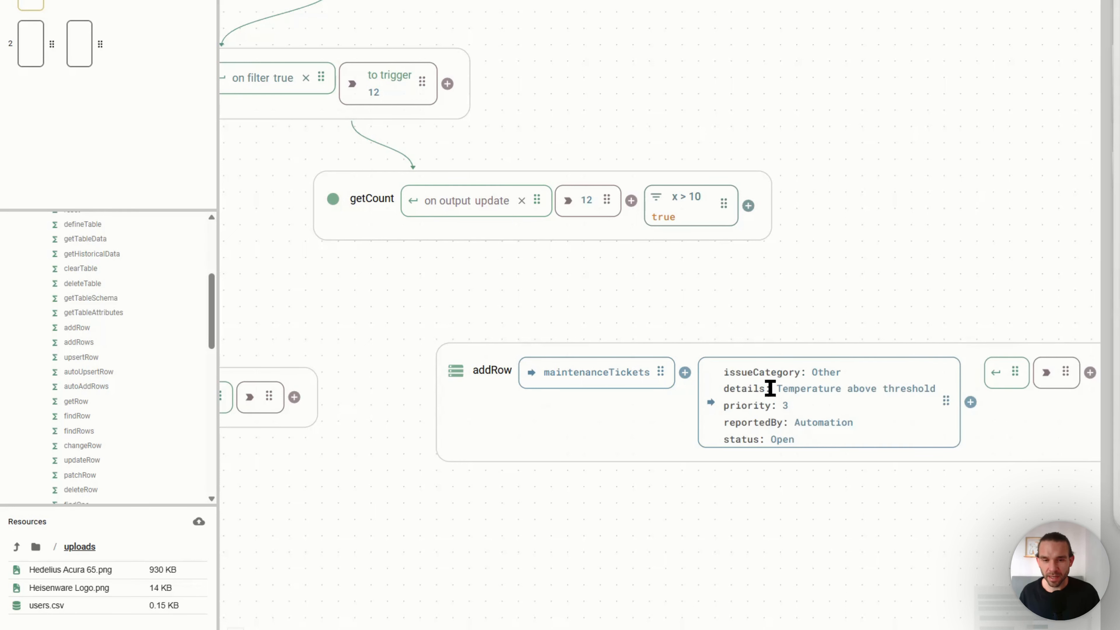
# Review the issue category, details, reporter and status entries in addRow's data
pyautogui.moveTo(725, 371); pyautogui.dragTo(875, 378)
pyautogui.click(865, 377)
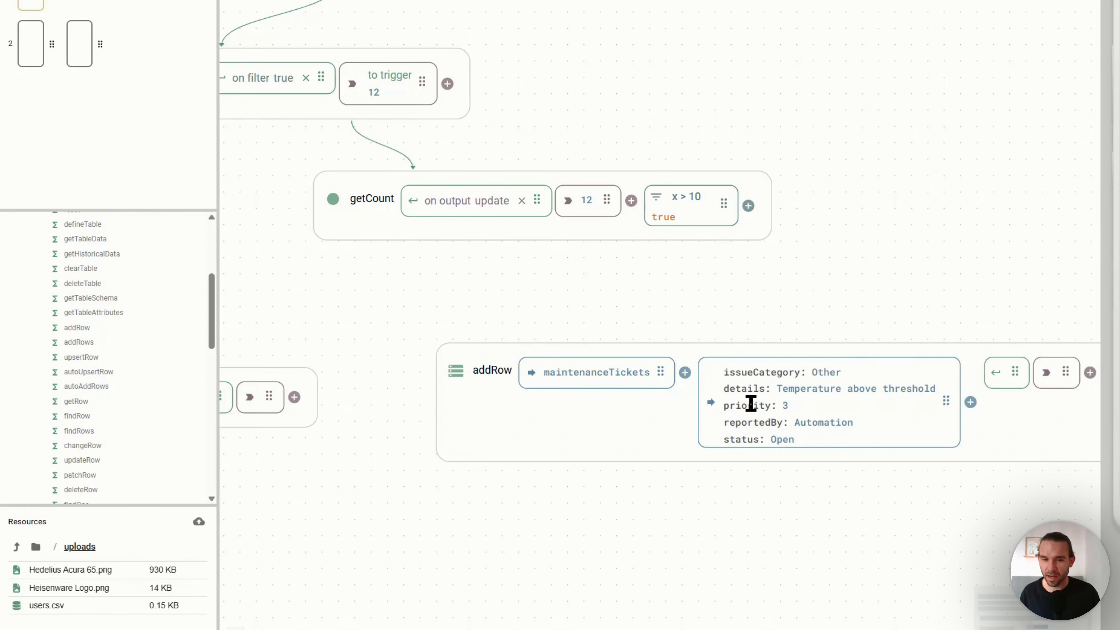
pyautogui.moveTo(727, 388); pyautogui.dragTo(762, 392)
pyautogui.click(828, 391)
pyautogui.moveTo(859, 389); pyautogui.dragTo(915, 392)
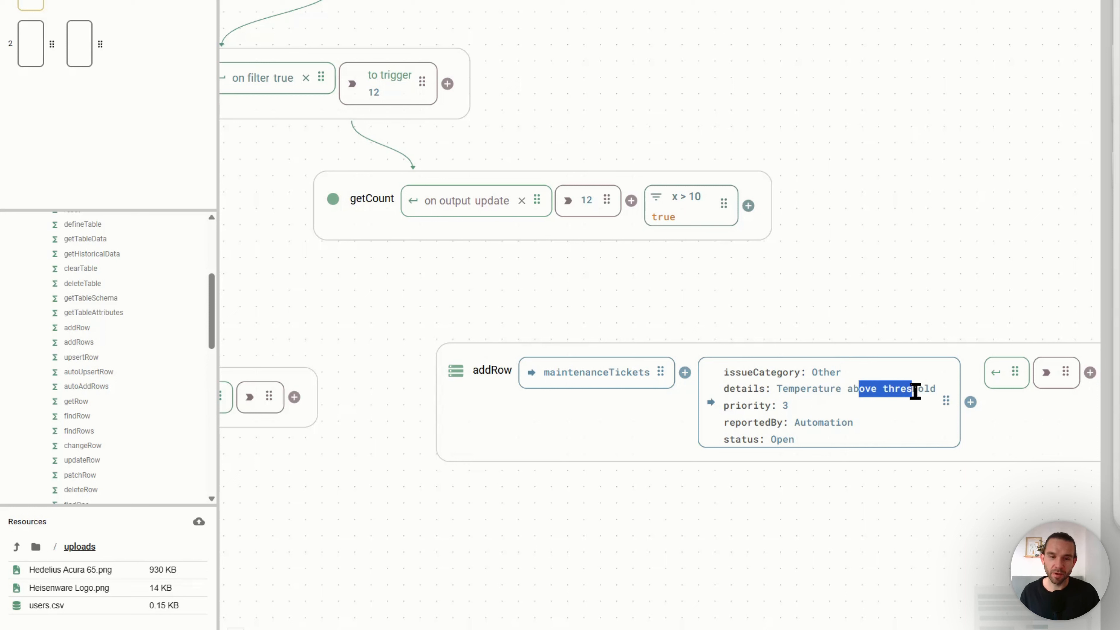
pyautogui.click(871, 415)
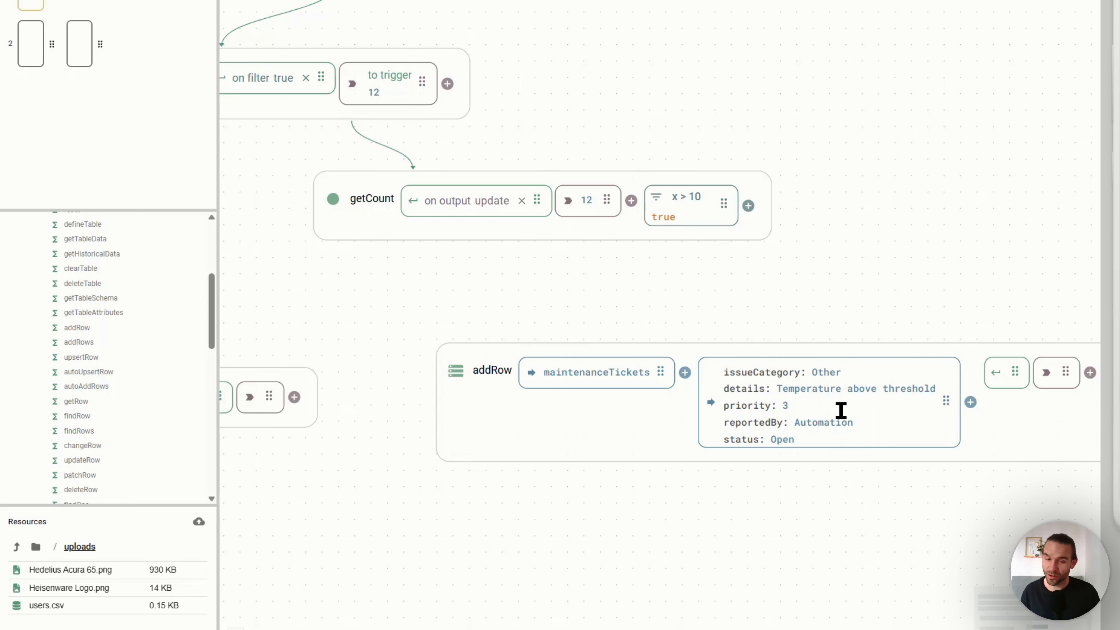
pyautogui.doubleClick(839, 424)
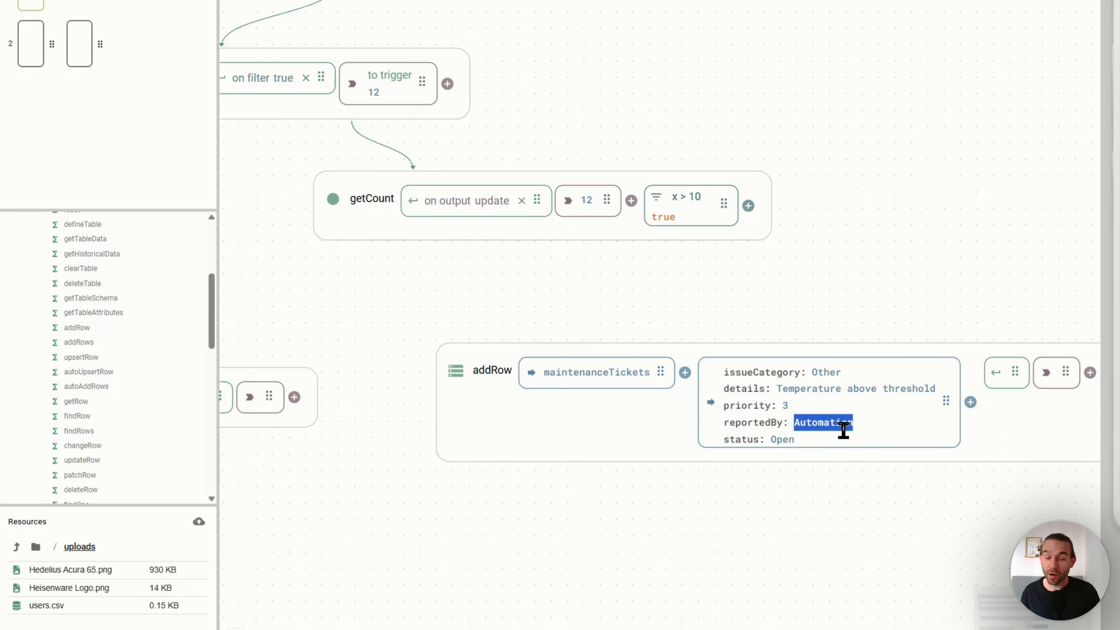
pyautogui.click(866, 424)
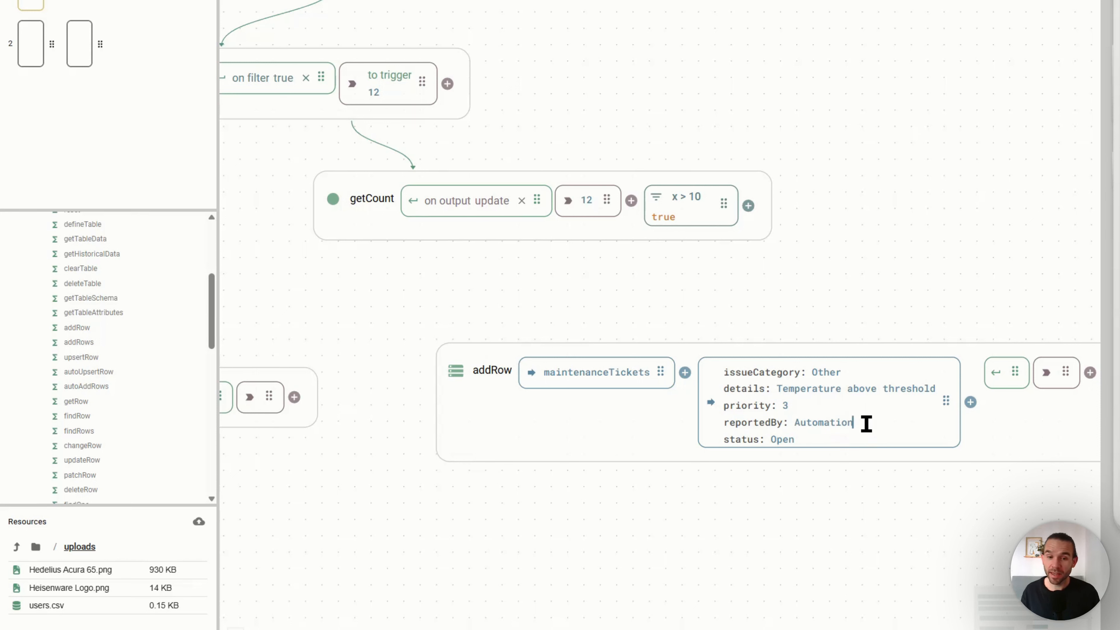
pyautogui.tripleClick(776, 441)
pyautogui.click(781, 521)
# Trigger addRow from getCount's x > 10 filter, only when the filter is true
pyautogui.hscroll(3, 750, 533)
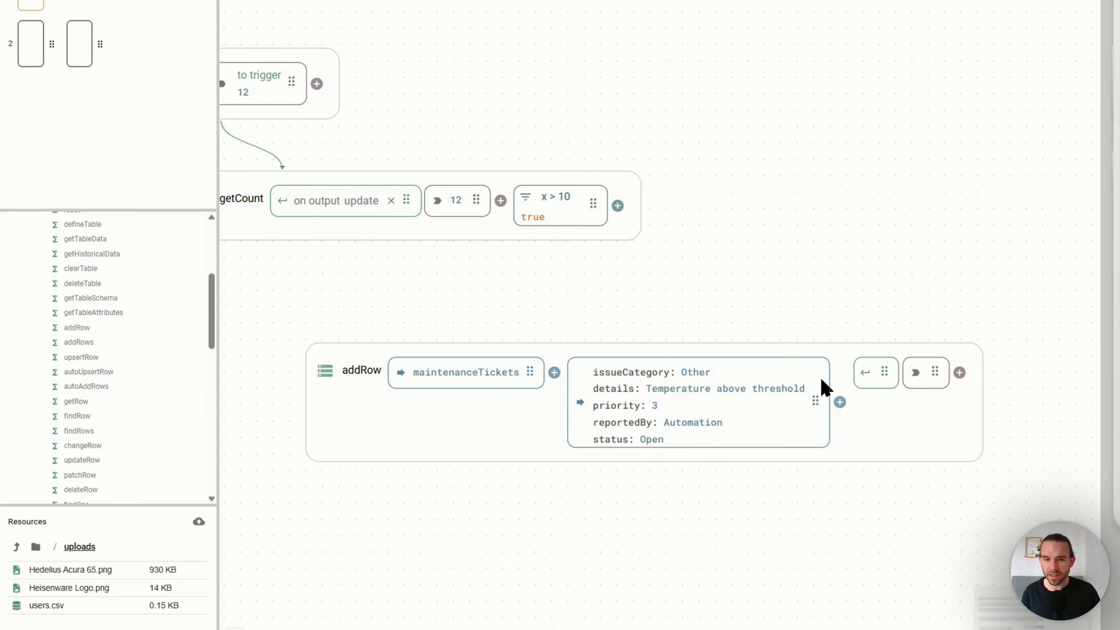
pyautogui.moveTo(592, 203); pyautogui.dragTo(881, 372)
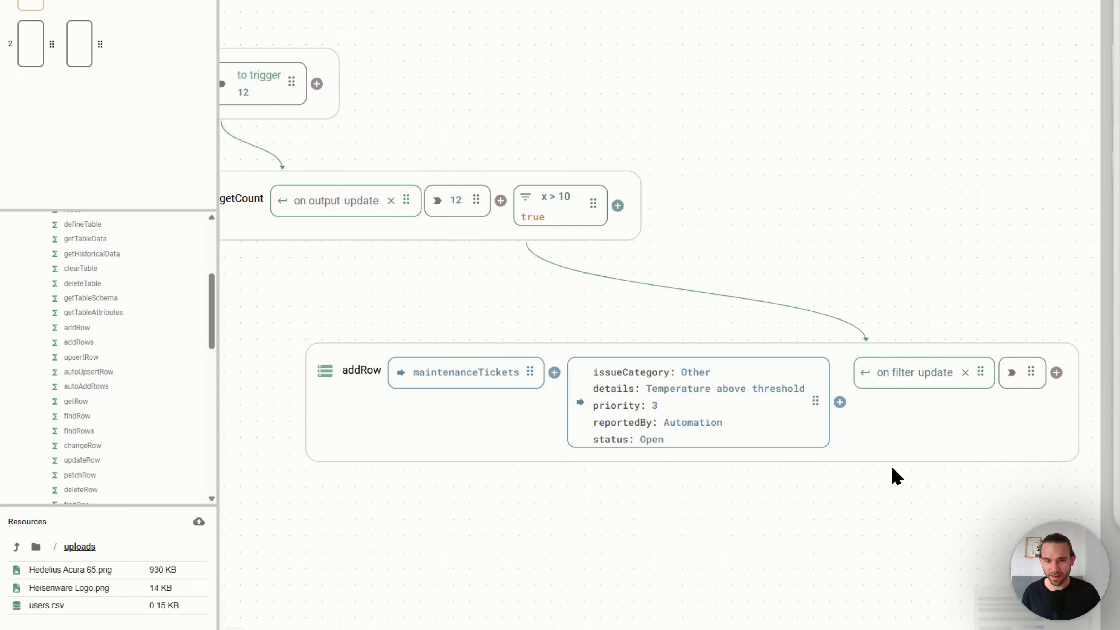
pyautogui.click(931, 376)
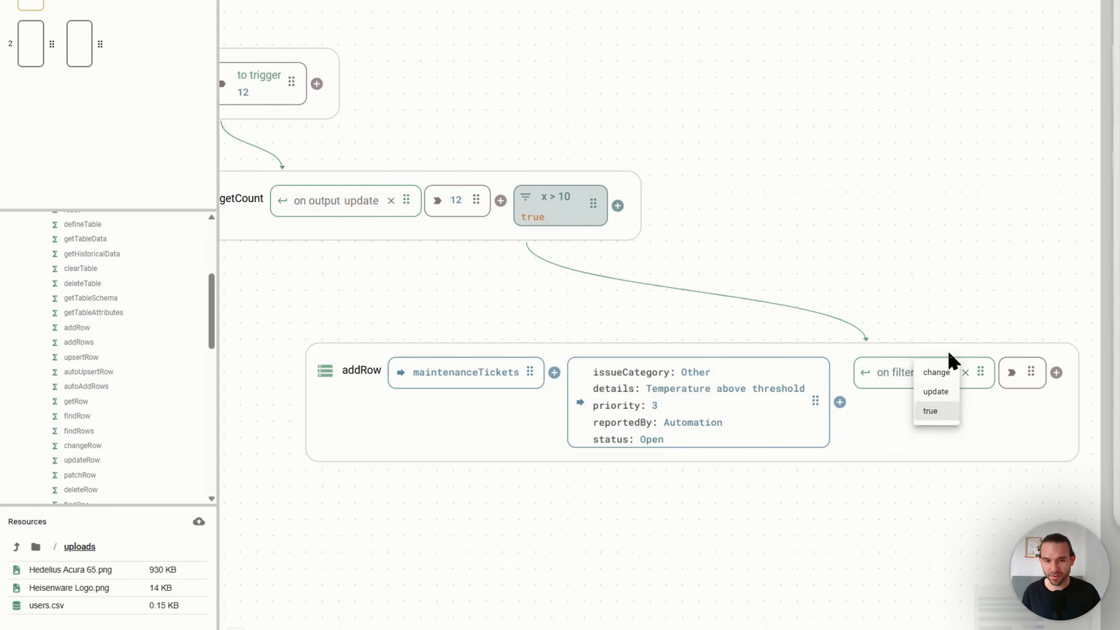
pyautogui.click(931, 411)
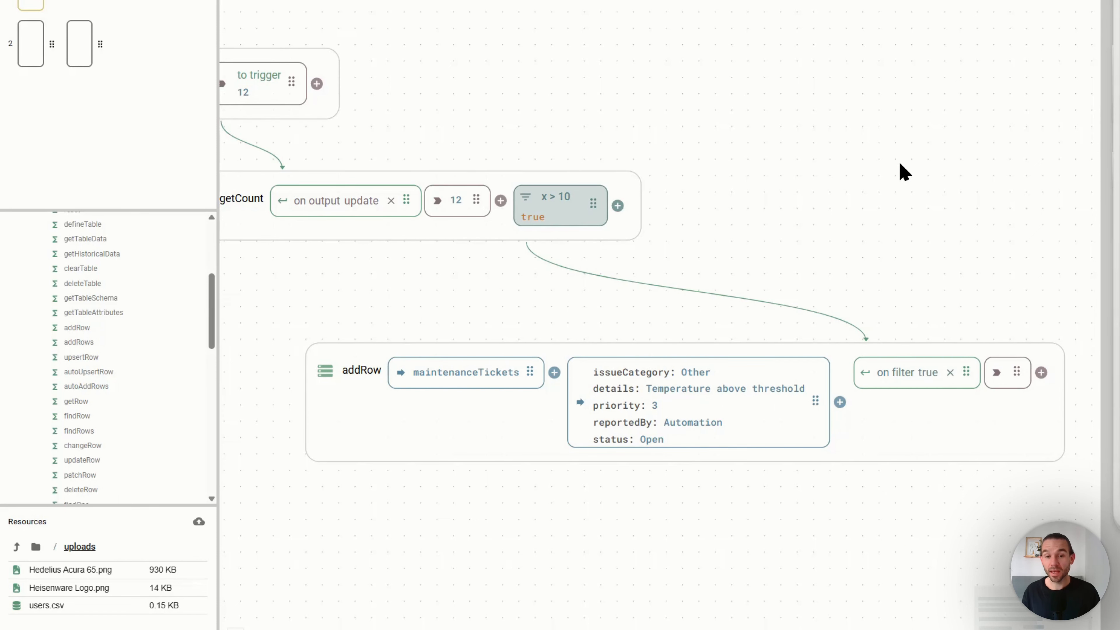
# Examine the whole chain from the average temperature filter through increment and getCount to addRow
pyautogui.scroll(-5, 899, 164)
pyautogui.hscroll(-2, 838, 167)
pyautogui.scroll(2, 687, 145)
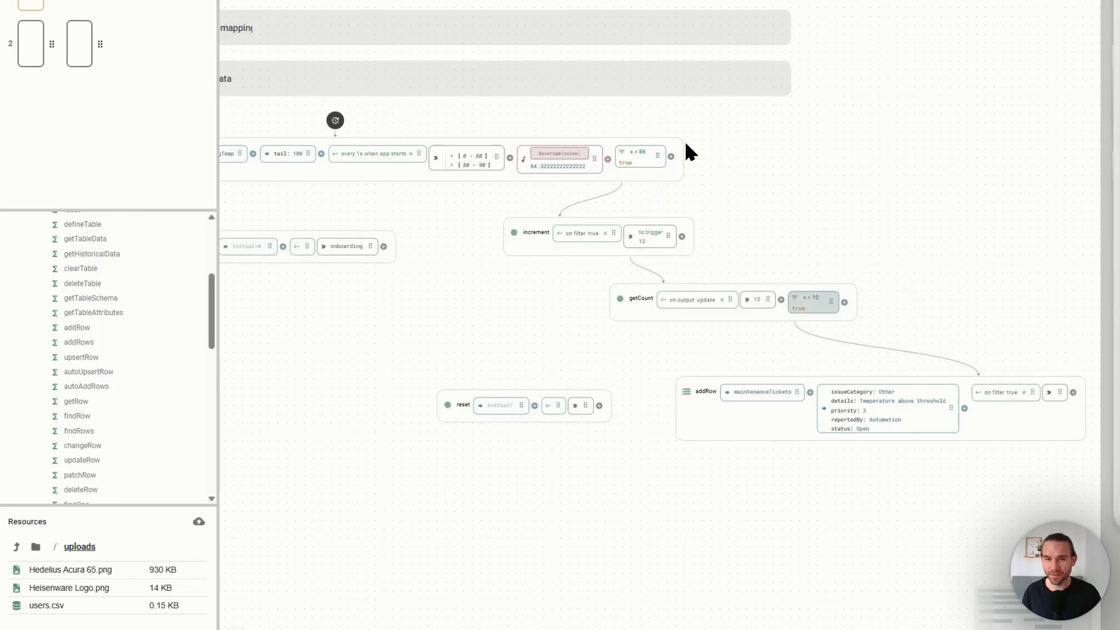
pyautogui.scroll(2, 730, 167)
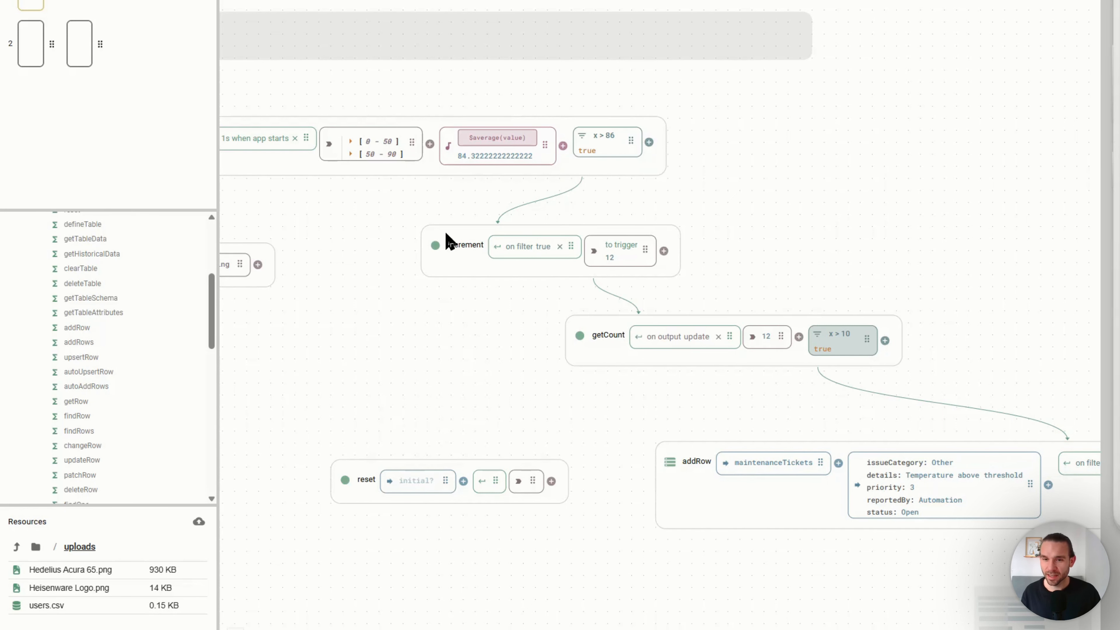
pyautogui.scroll(-3, 521, 301)
pyautogui.hscroll(5, 582, 304)
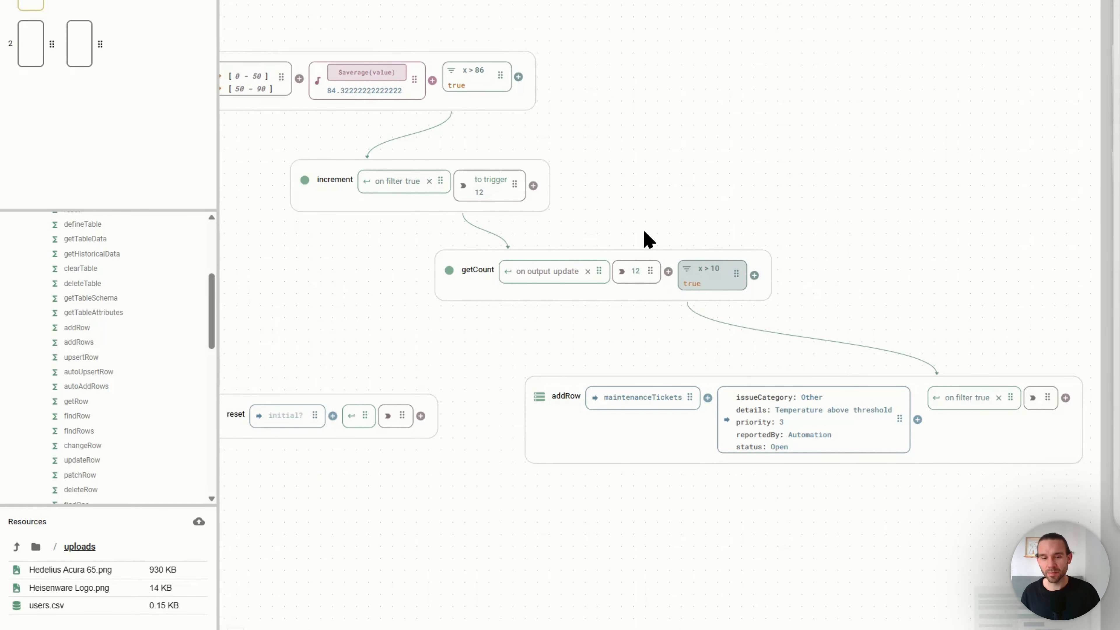
pyautogui.scroll(-3, 683, 269)
pyautogui.hscroll(3, 785, 357)
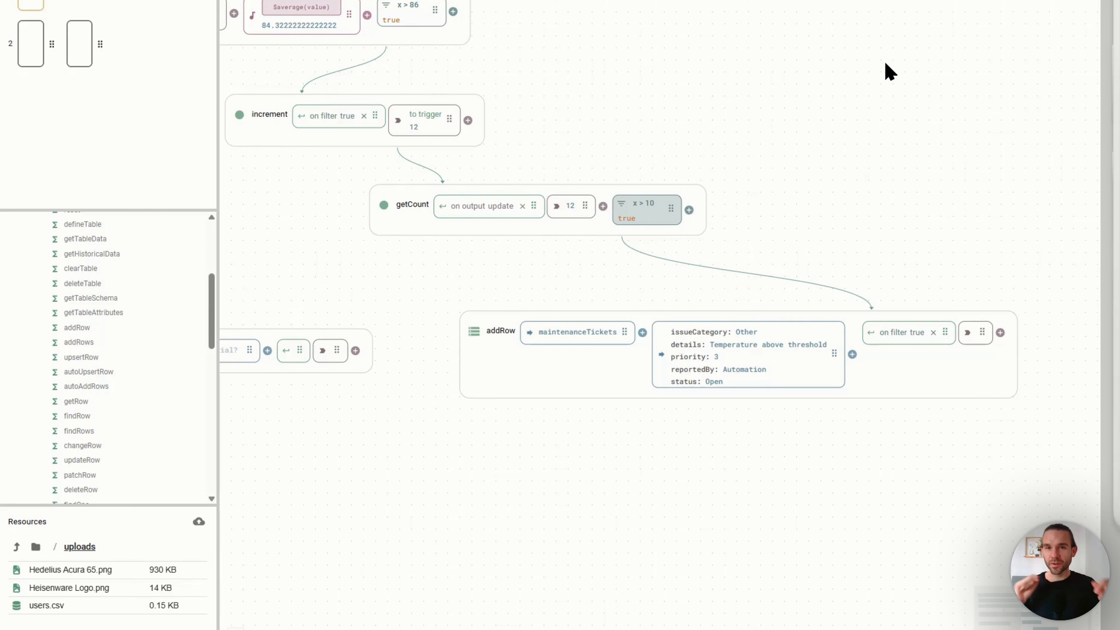
# Move the reset function below addRow and trigger it on addRow's output update
pyautogui.hscroll(-7, 775, 220)
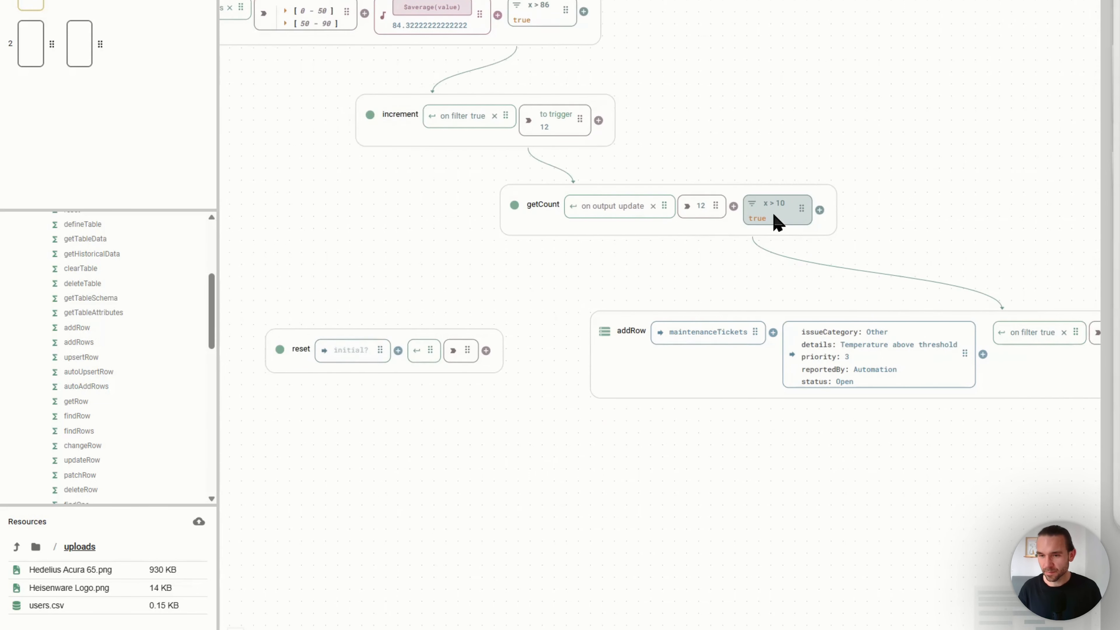
pyautogui.moveTo(430, 301); pyautogui.dragTo(675, 517)
pyautogui.hscroll(3, 688, 495)
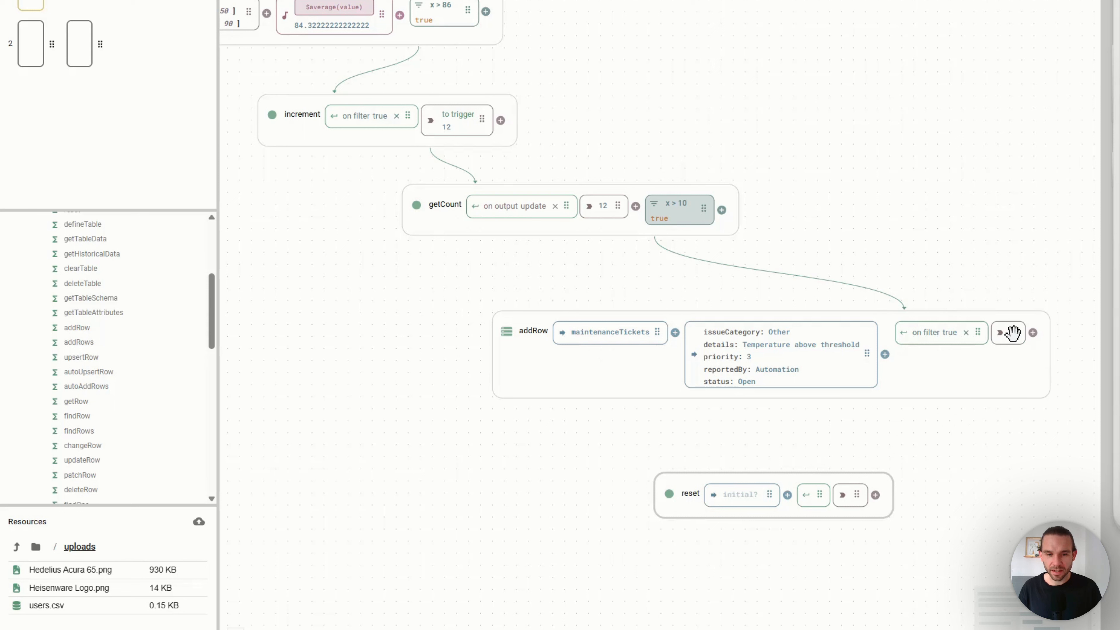
pyautogui.moveTo(1013, 333); pyautogui.dragTo(808, 496)
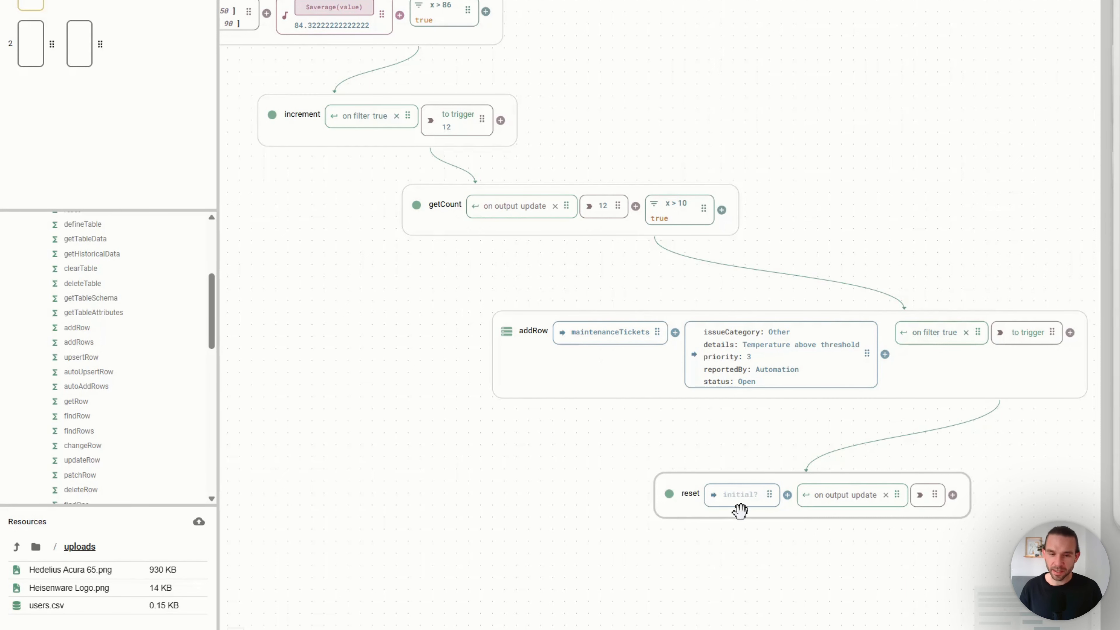
# Trigger getCount on reset's output update as well, and shift the reset function further down below addRow
pyautogui.scroll(-1, 960, 503)
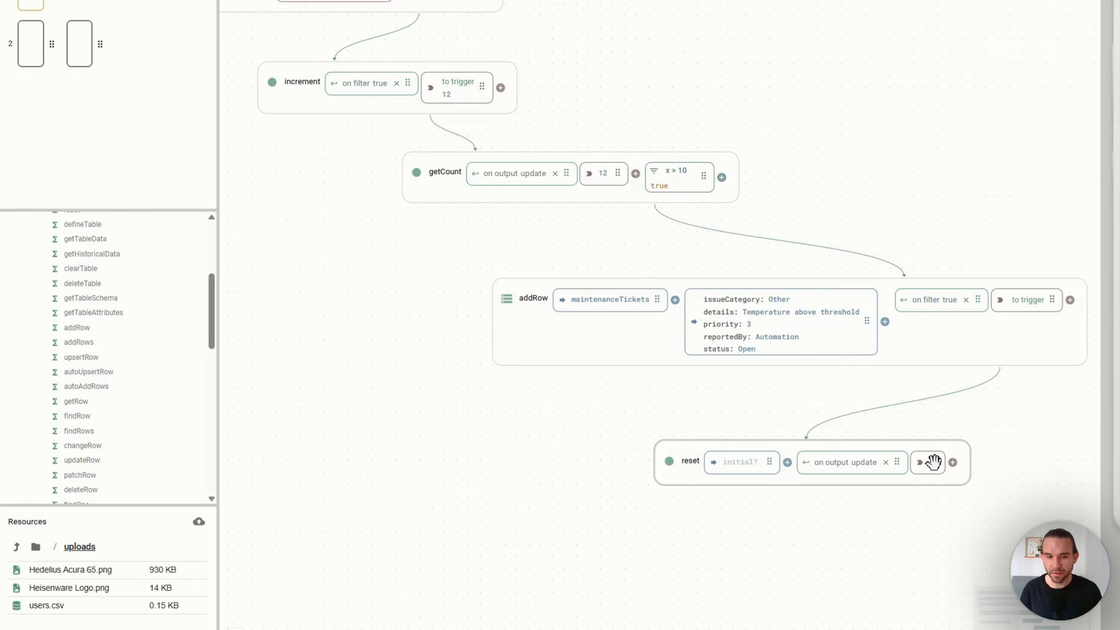
pyautogui.moveTo(934, 462); pyautogui.dragTo(541, 192)
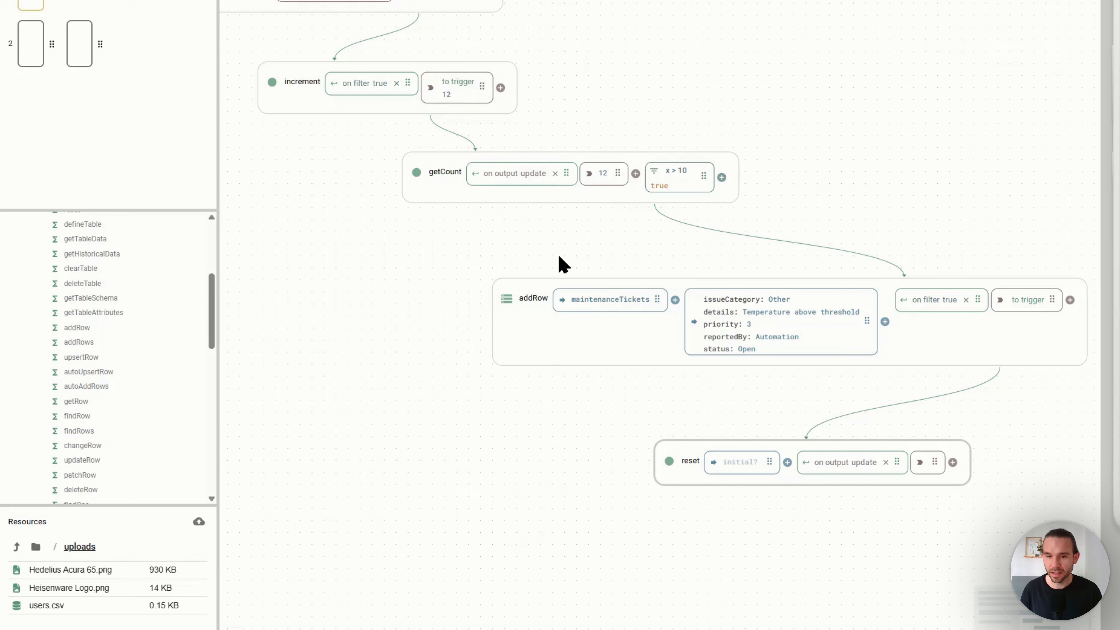
pyautogui.moveTo(669, 473); pyautogui.dragTo(580, 529)
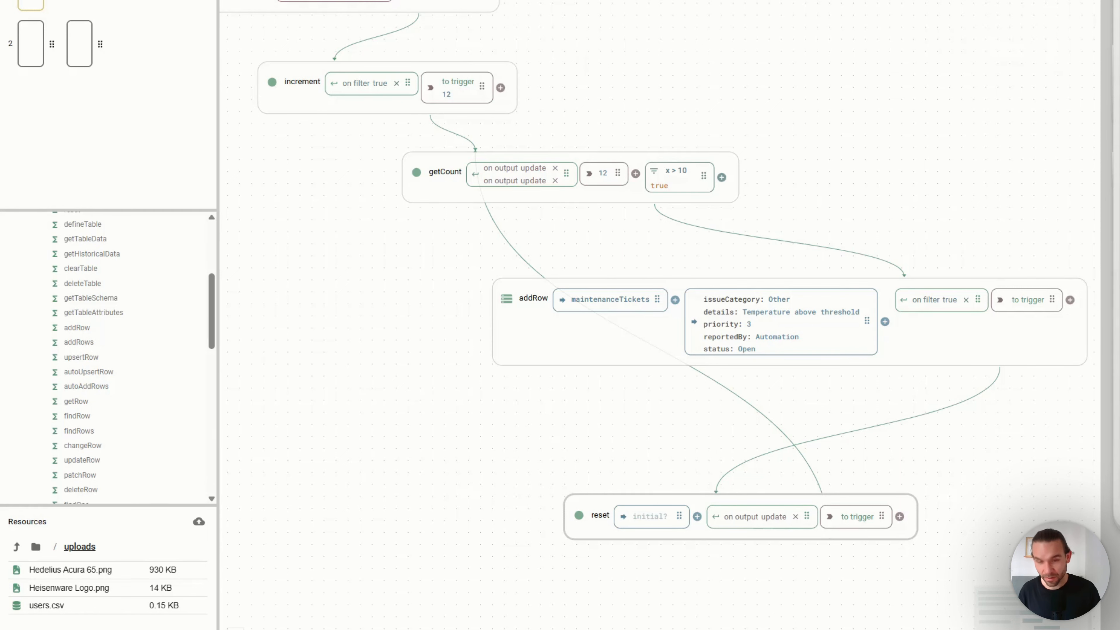
# Test the flow with the average temperature filter at x > 50, watching the count pass through increment, getCount, addRow and reset
pyautogui.scroll(3, 506, 5)
pyautogui.moveTo(503, 1); pyautogui.dragTo(494, 9)
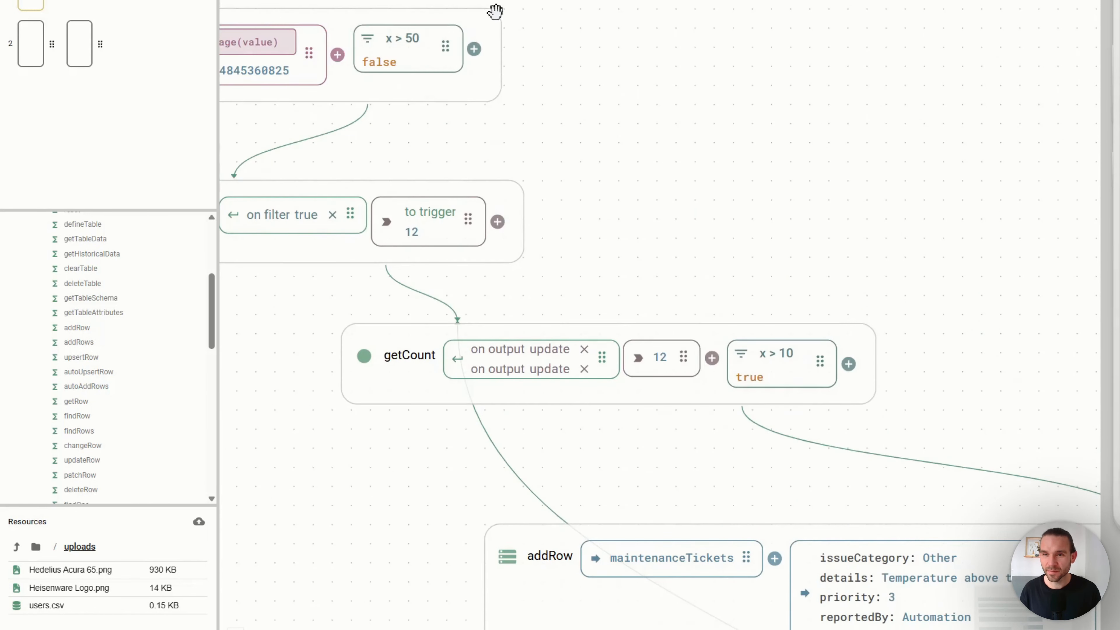
pyautogui.scroll(-2, 621, 49)
pyautogui.scroll(-3, 626, 60)
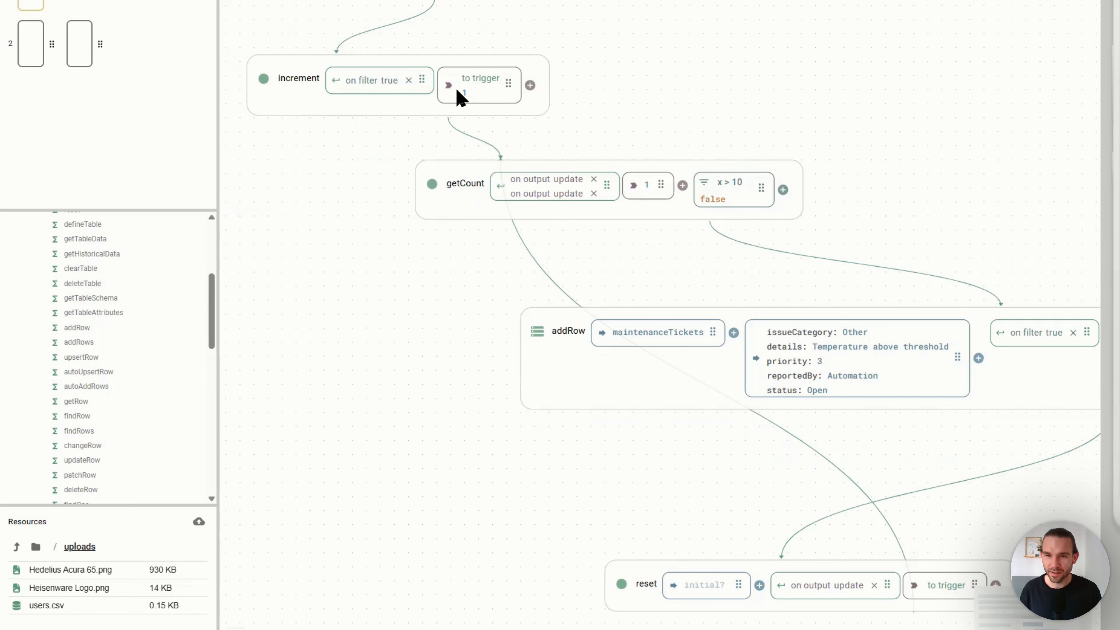
pyautogui.hscroll(2, 511, 102)
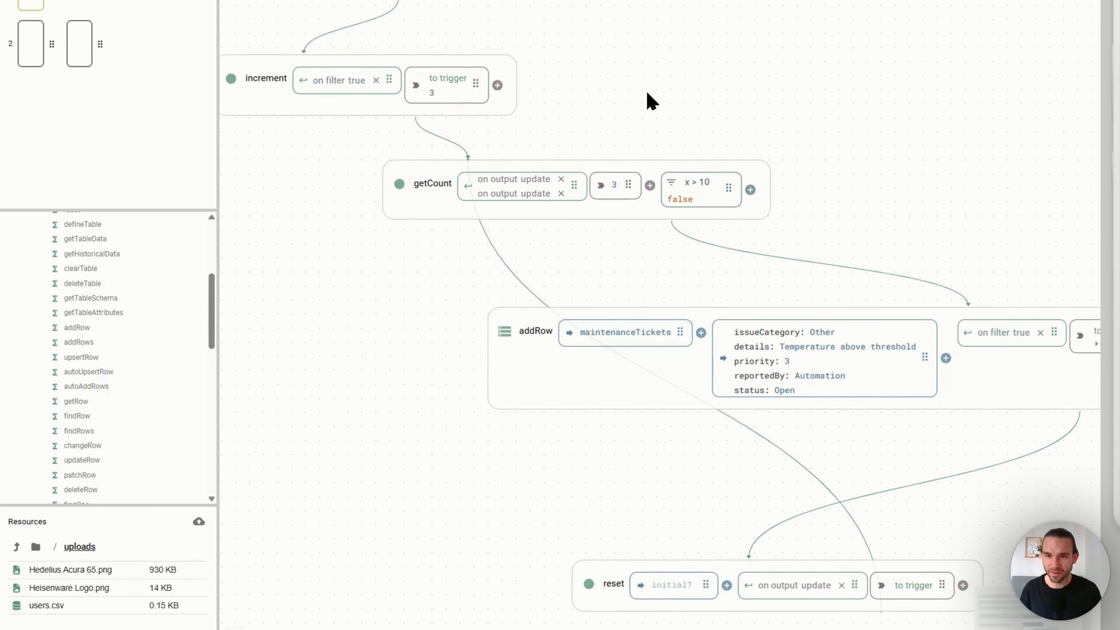
pyautogui.hscroll(4, 648, 93)
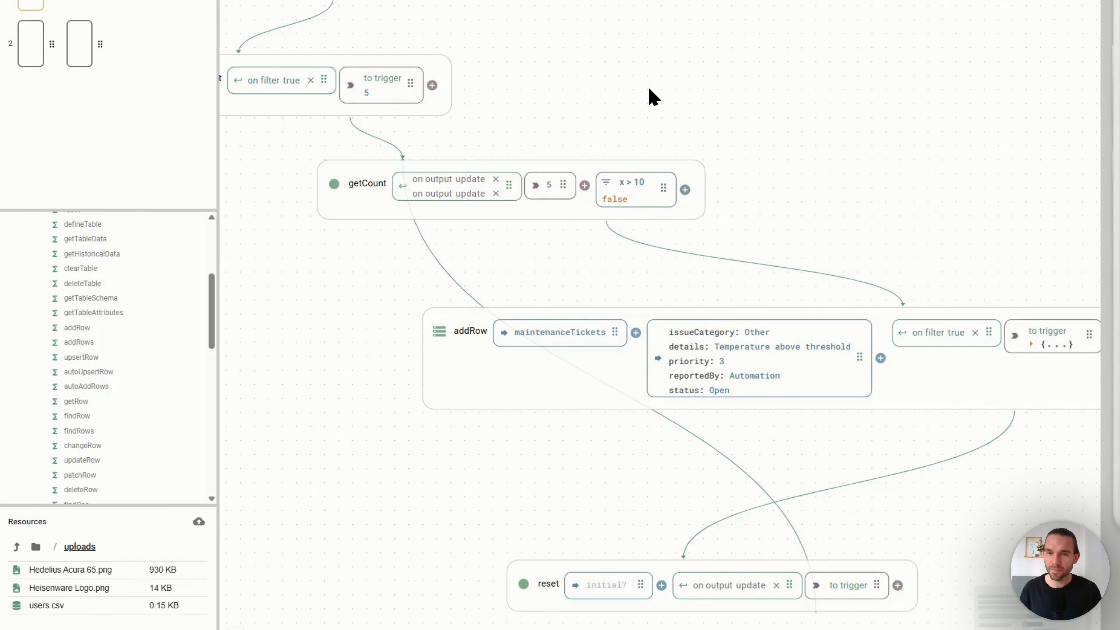
# Stop the test run and set the average temperature filter to x > 86
pyautogui.scroll(2, 649, 88)
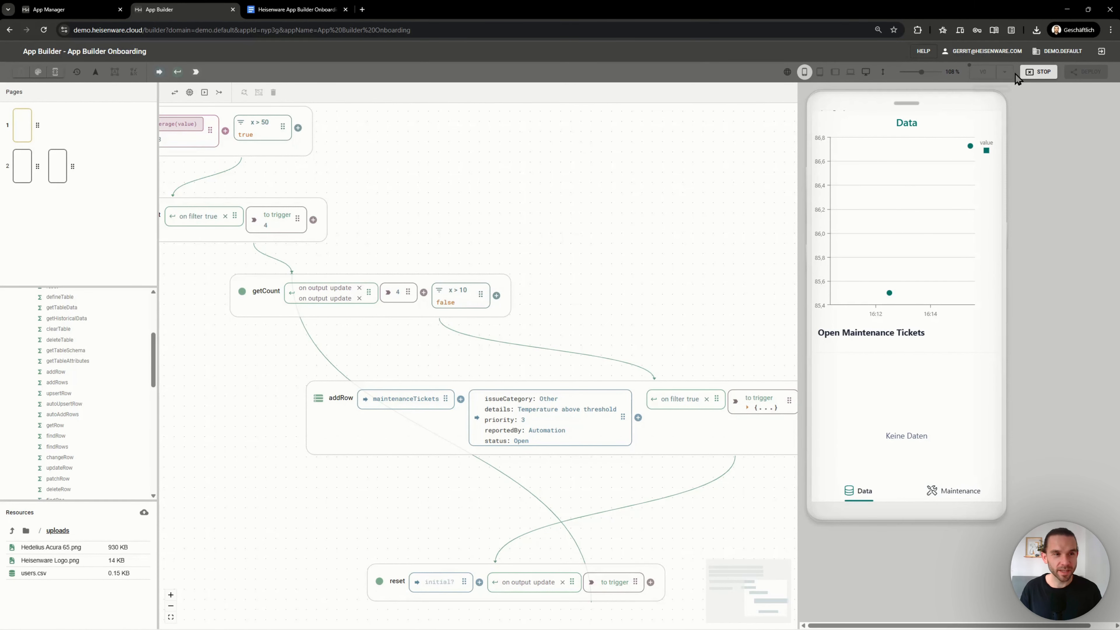
pyautogui.click(1034, 72)
pyautogui.scroll(-1, 514, 529)
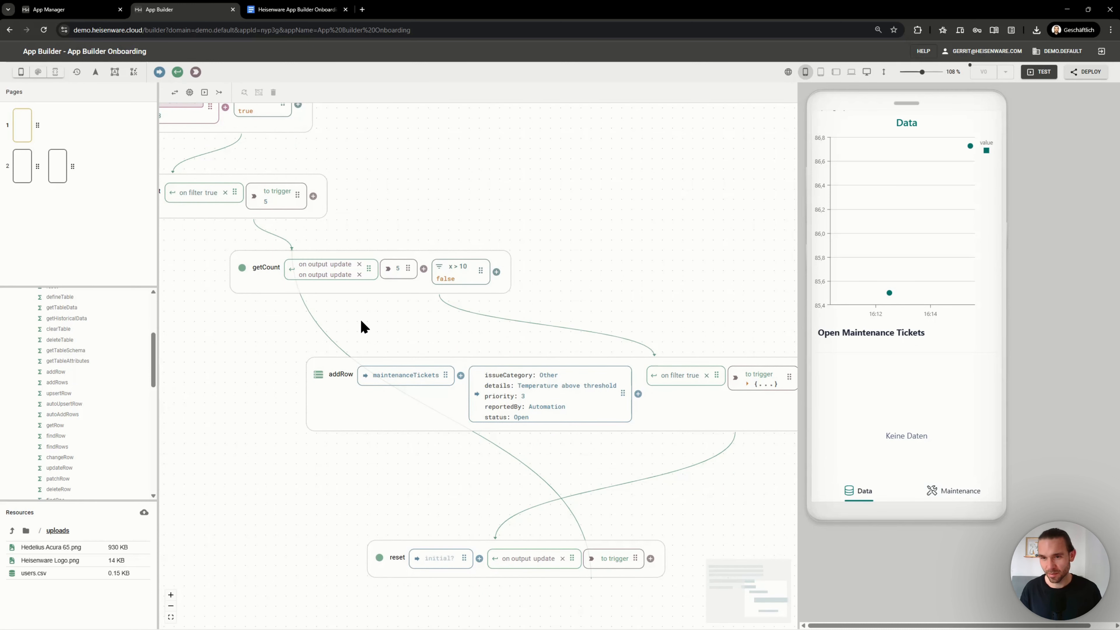
pyautogui.scroll(3, 364, 326)
pyautogui.hscroll(-3, 358, 240)
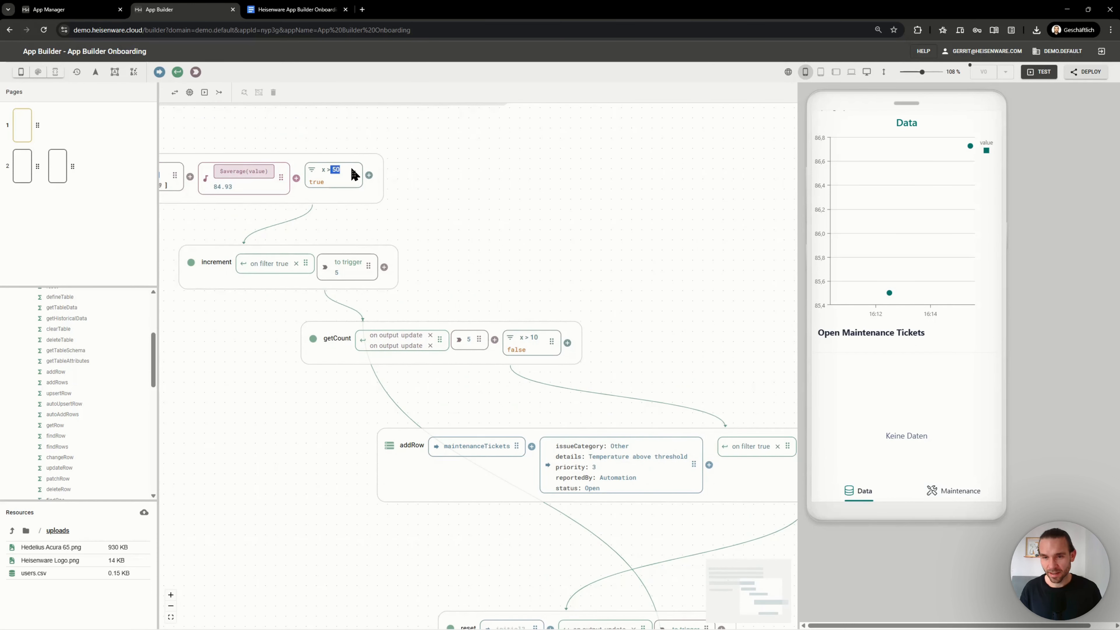
pyautogui.write('86')
# Group all the loose functions below the Visualize temperature data section, from the temperature read through reset, into a new section
pyautogui.scroll(-5, 499, 199)
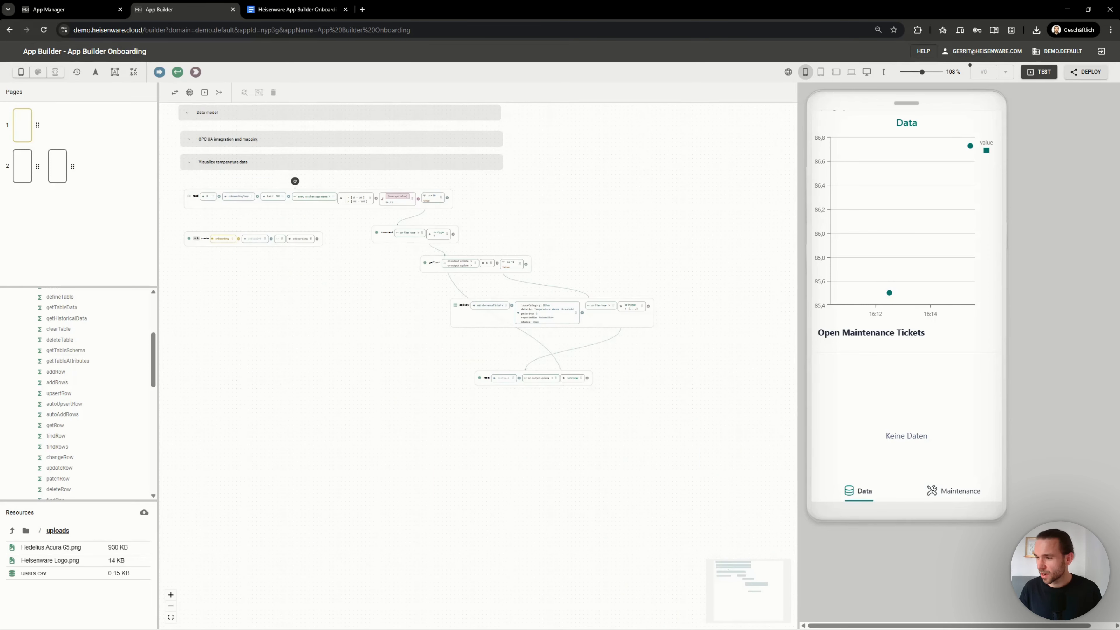
pyautogui.scroll(-2, 382, 308)
pyautogui.hscroll(-3, 385, 304)
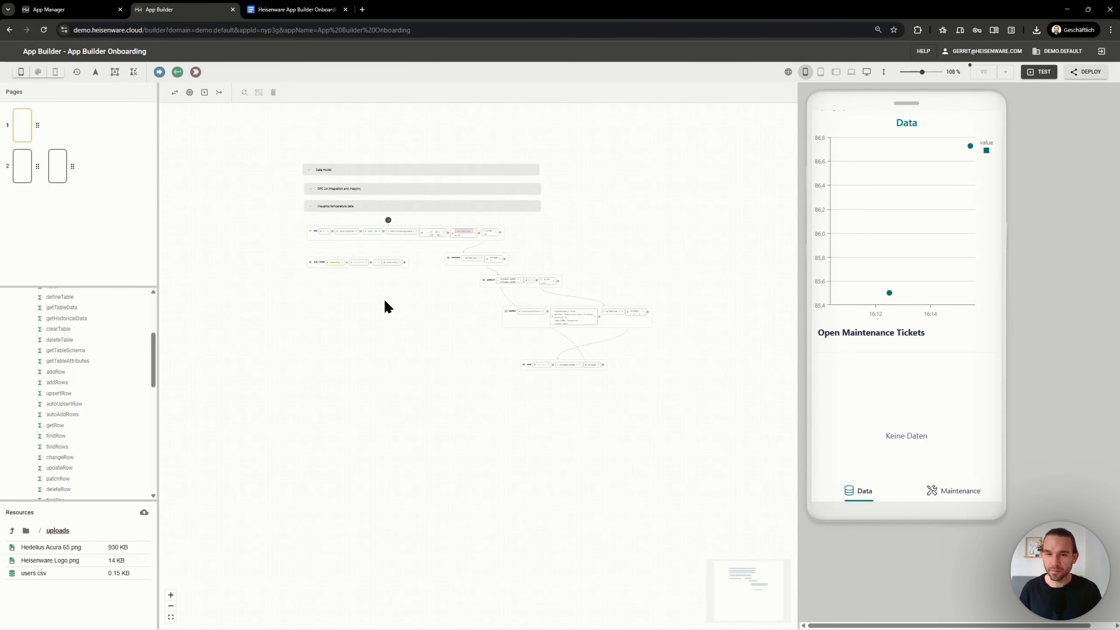
pyautogui.scroll(4, 413, 302)
pyautogui.scroll(-2, 425, 306)
pyautogui.hscroll(3, 423, 307)
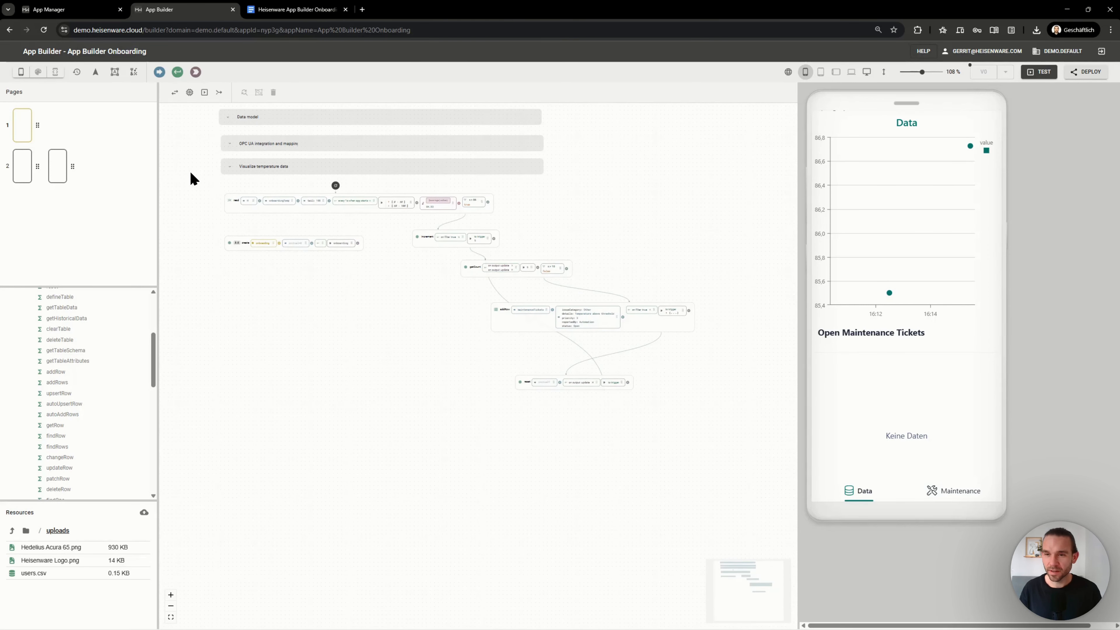
pyautogui.moveTo(191, 193); pyautogui.dragTo(729, 423)
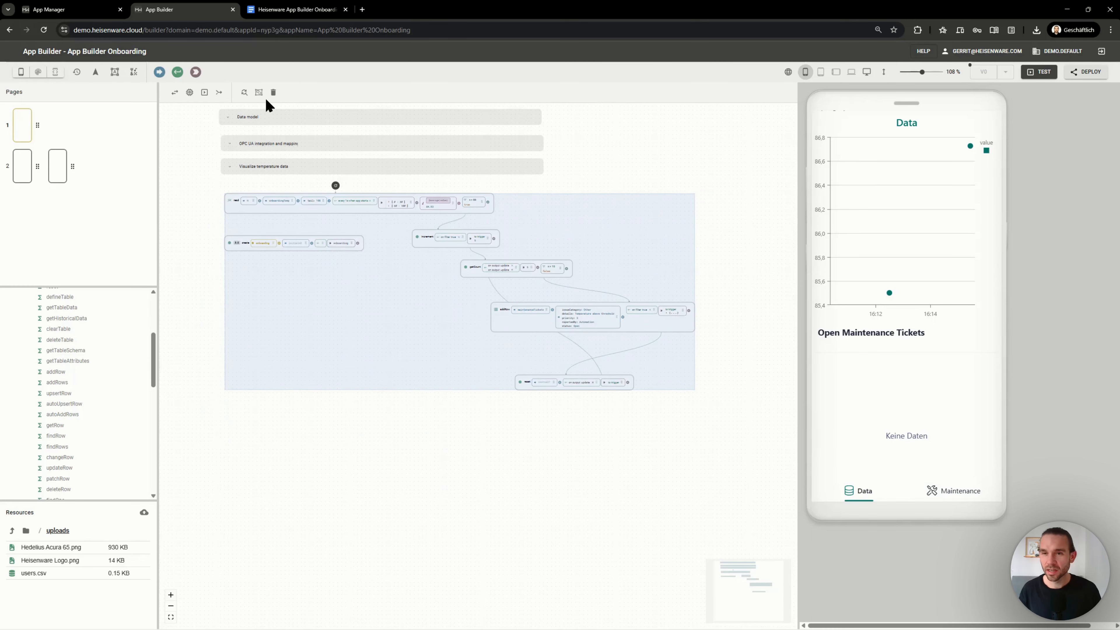
pyautogui.hotkey('ctrl', 'g')
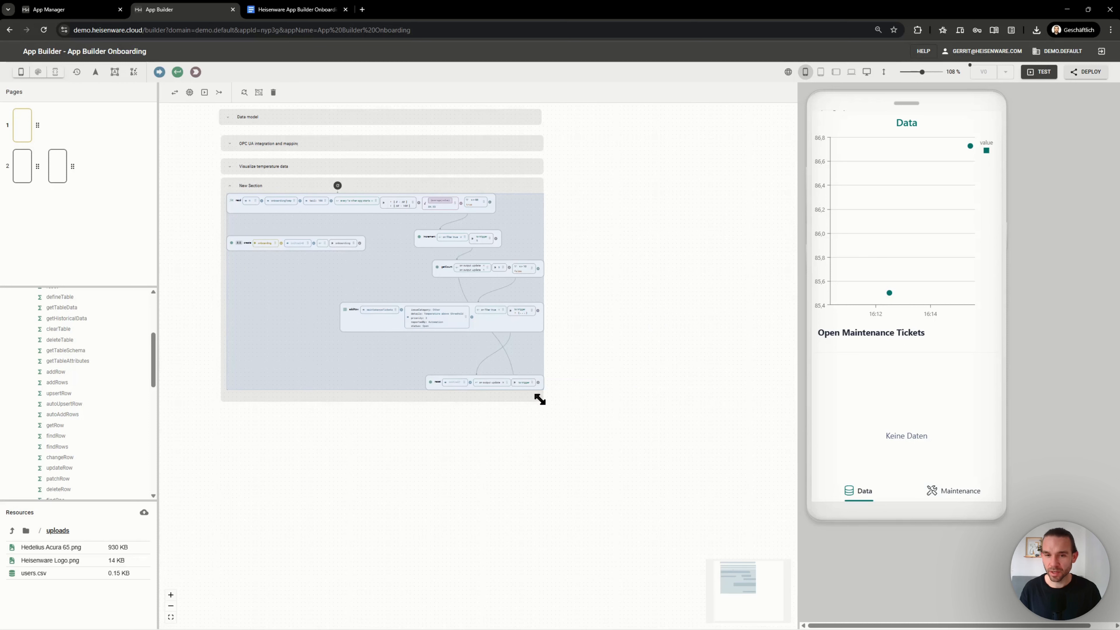
# Enlarge the new section so the counter flow fits inside and name it "Automatic Ticket Creation"
pyautogui.moveTo(540, 400); pyautogui.dragTo(614, 433)
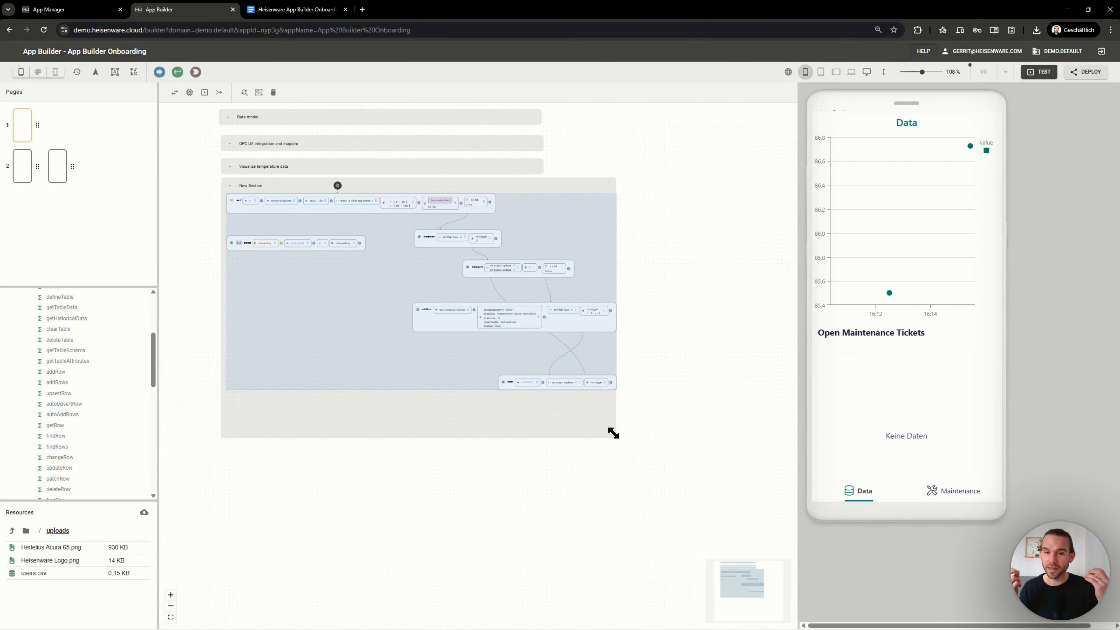
pyautogui.click(187, 210)
pyautogui.scroll(1, 240, 190)
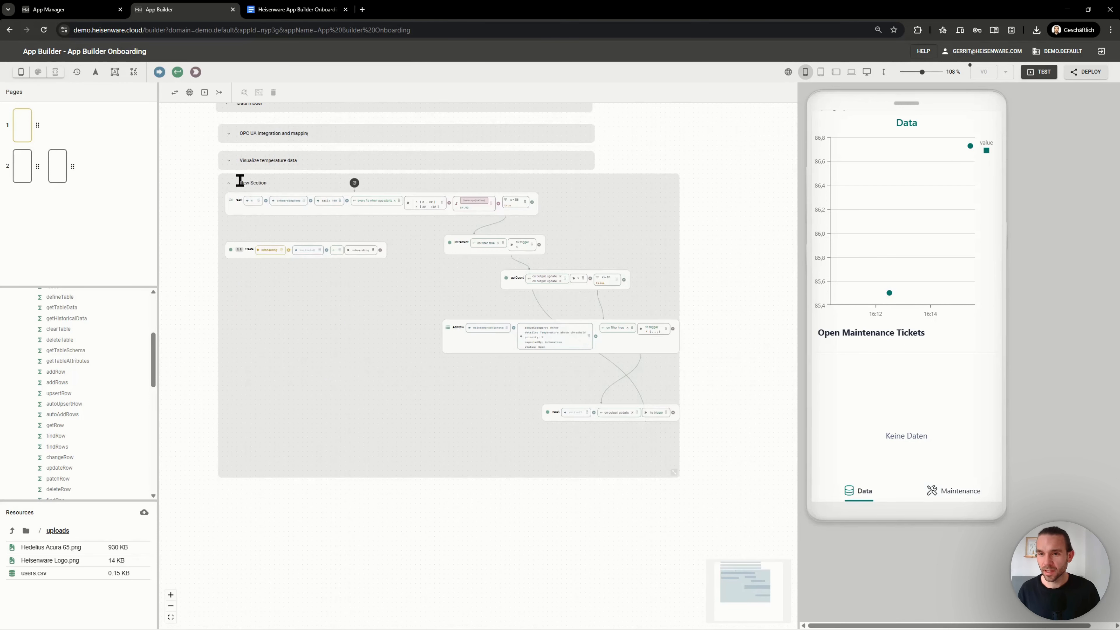
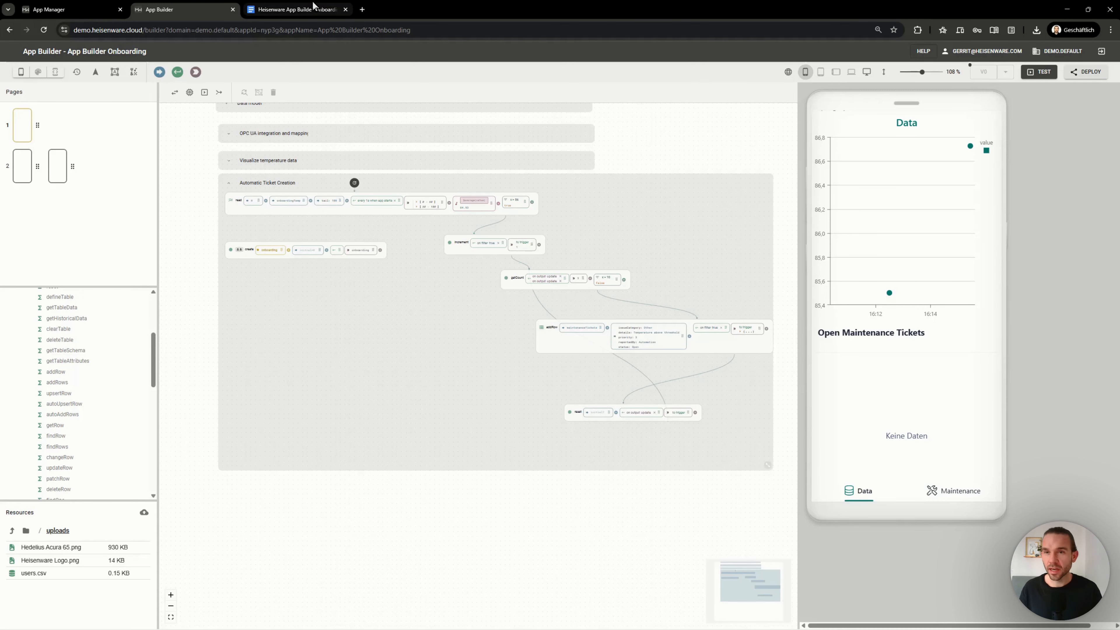
# Switch to the onboarding outline in Google Docs, expand "Build maintenance ticket handling" and collapse "Build data logic"
pyautogui.click(311, 10)
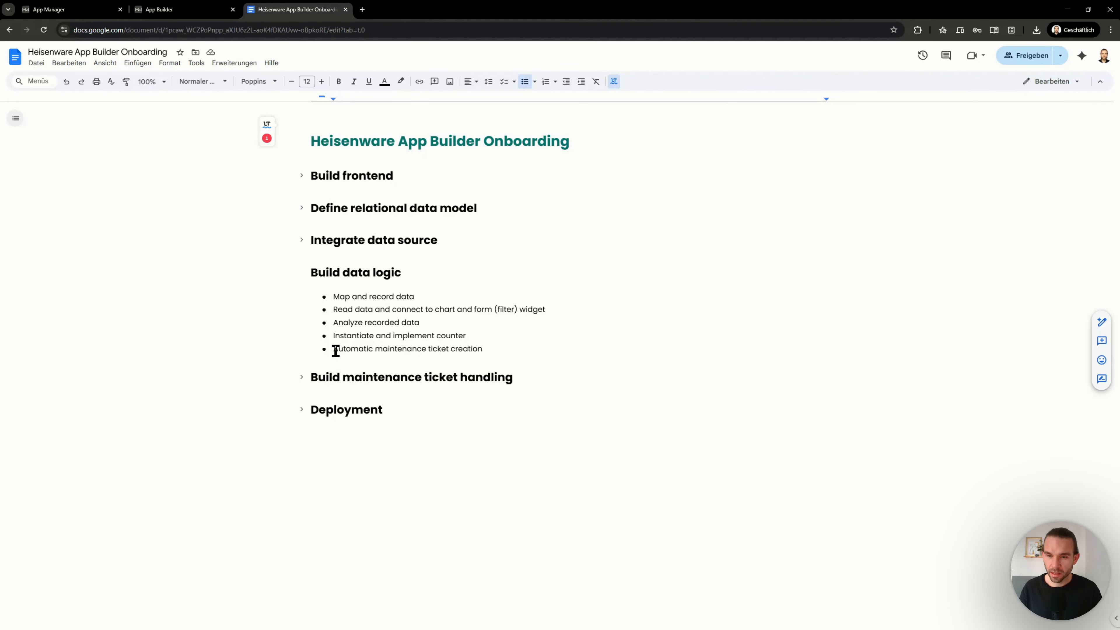
pyautogui.moveTo(335, 351); pyautogui.dragTo(485, 350)
pyautogui.click(302, 377)
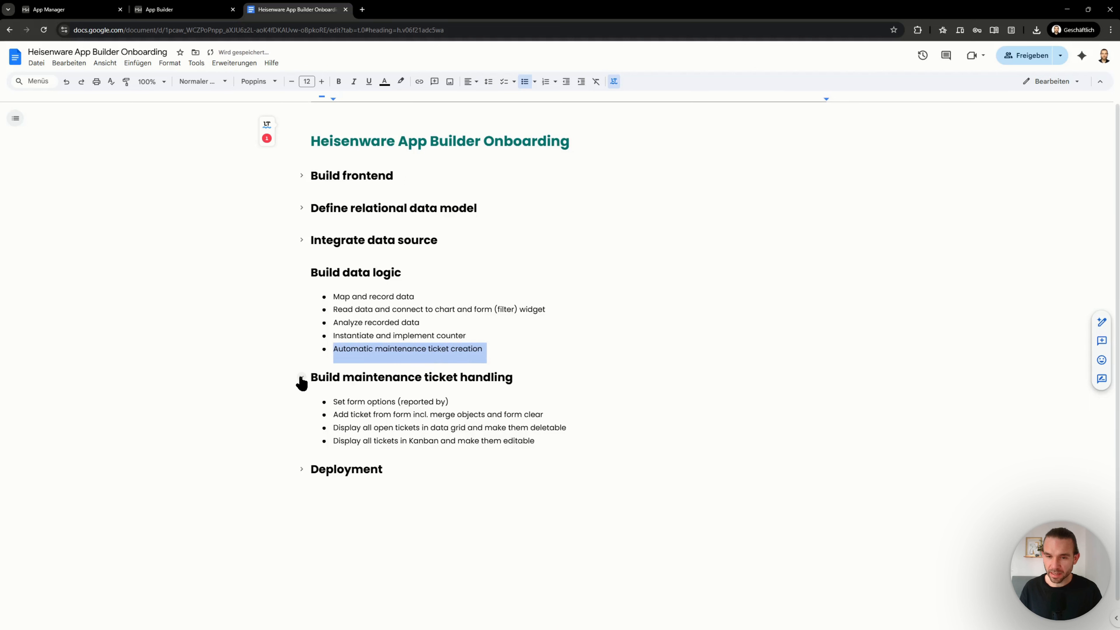
pyautogui.click(302, 274)
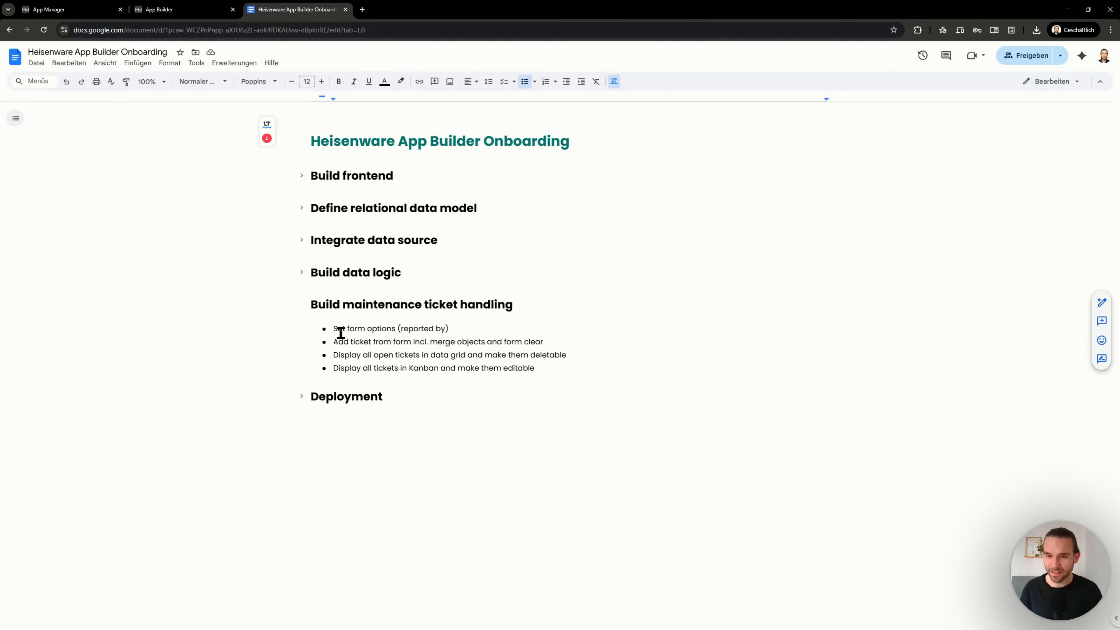
# Review the maintenance ticket handling tasks: form options, adding tickets from the form, the open tickets data grid and the Kanban
pyautogui.moveTo(341, 332); pyautogui.dragTo(450, 328)
pyautogui.click(471, 332)
pyautogui.moveTo(353, 357); pyautogui.dragTo(494, 355)
pyautogui.click(517, 356)
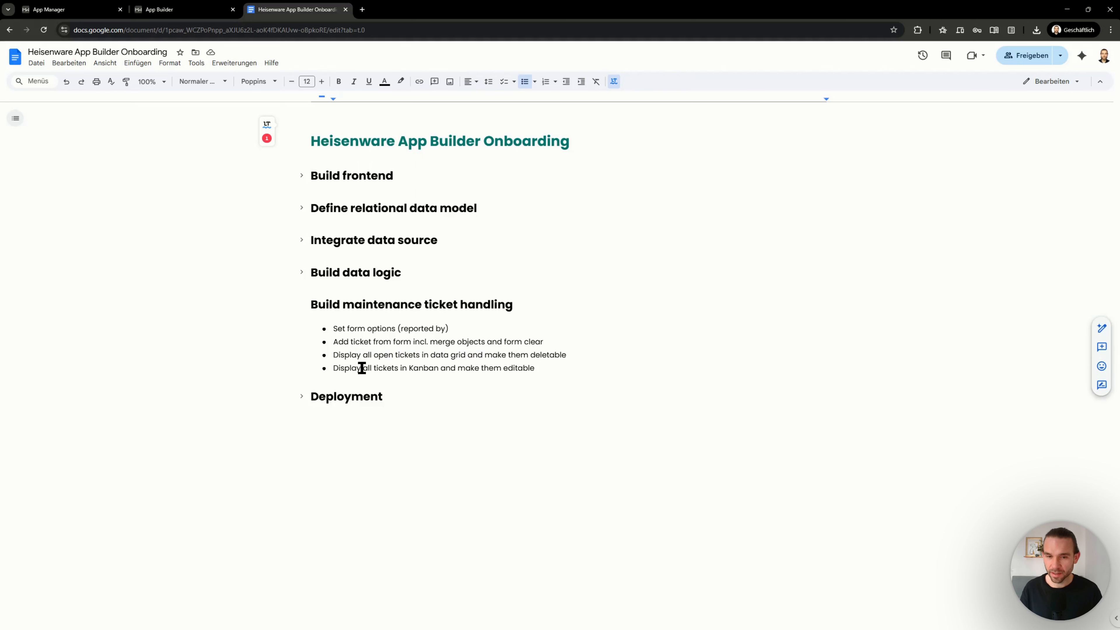
pyautogui.moveTo(348, 368); pyautogui.dragTo(477, 368)
pyautogui.click(514, 370)
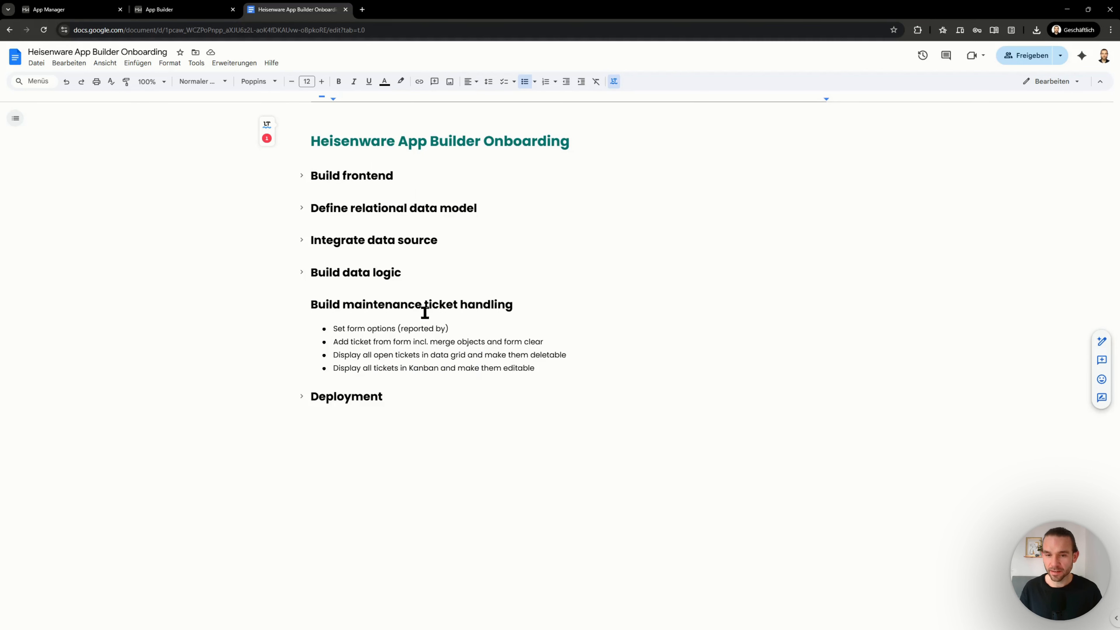
pyautogui.moveTo(334, 328); pyautogui.dragTo(510, 335)
# Return to the App Builder, open the second maintenance page and select the Add Maintainance Tickets form
pyautogui.click(176, 10)
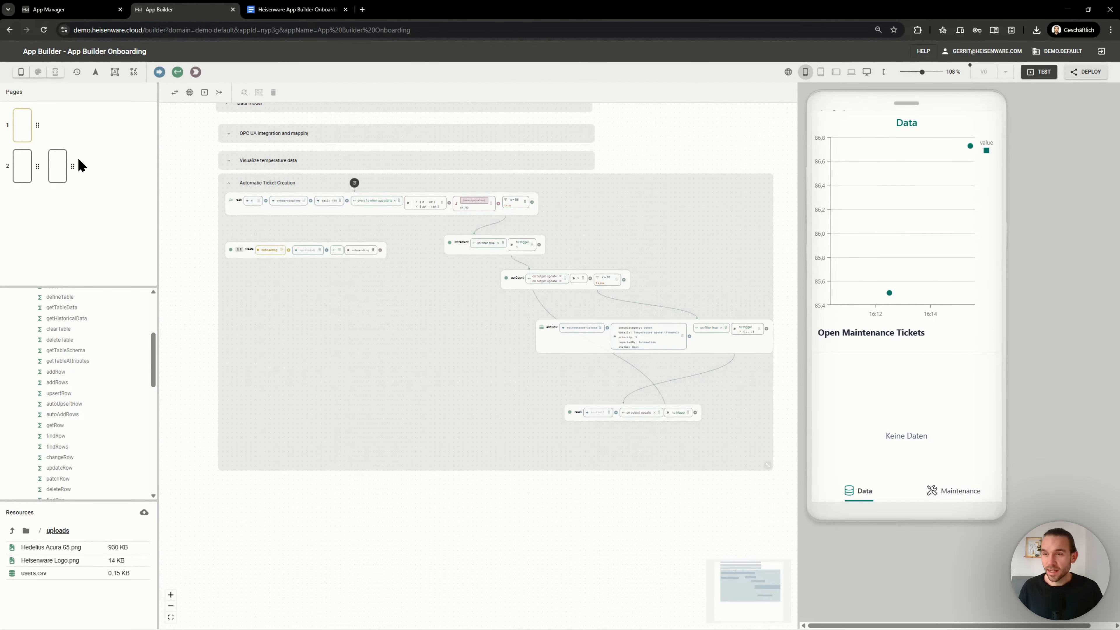
pyautogui.click(57, 166)
pyautogui.click(849, 184)
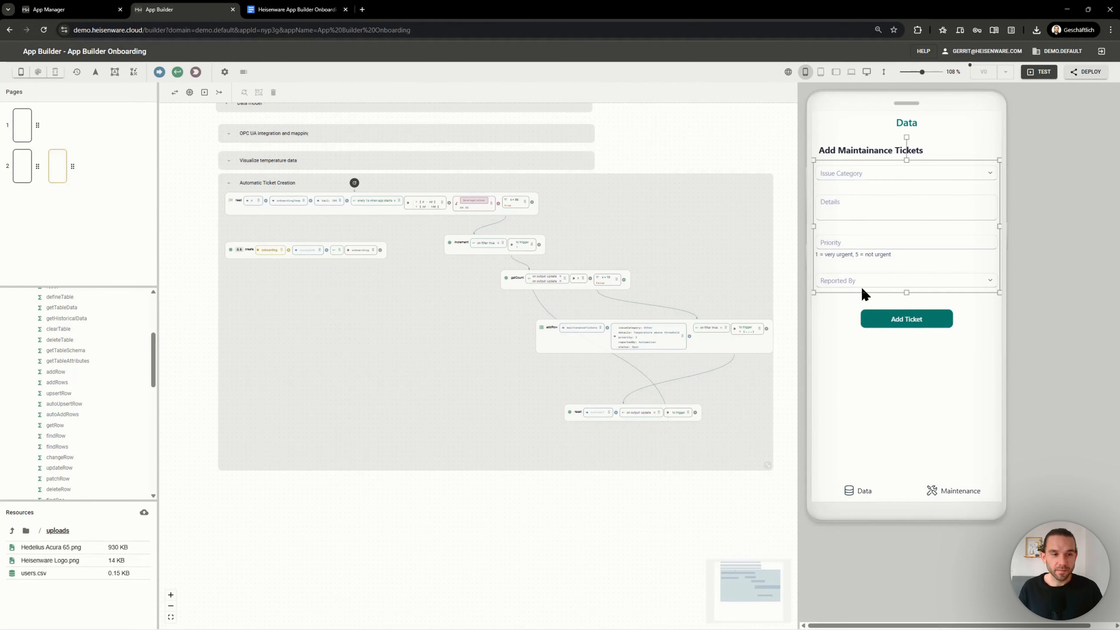
# Move the Data model section further up, away from the other sections, and expand it
pyautogui.scroll(2, 375, 239)
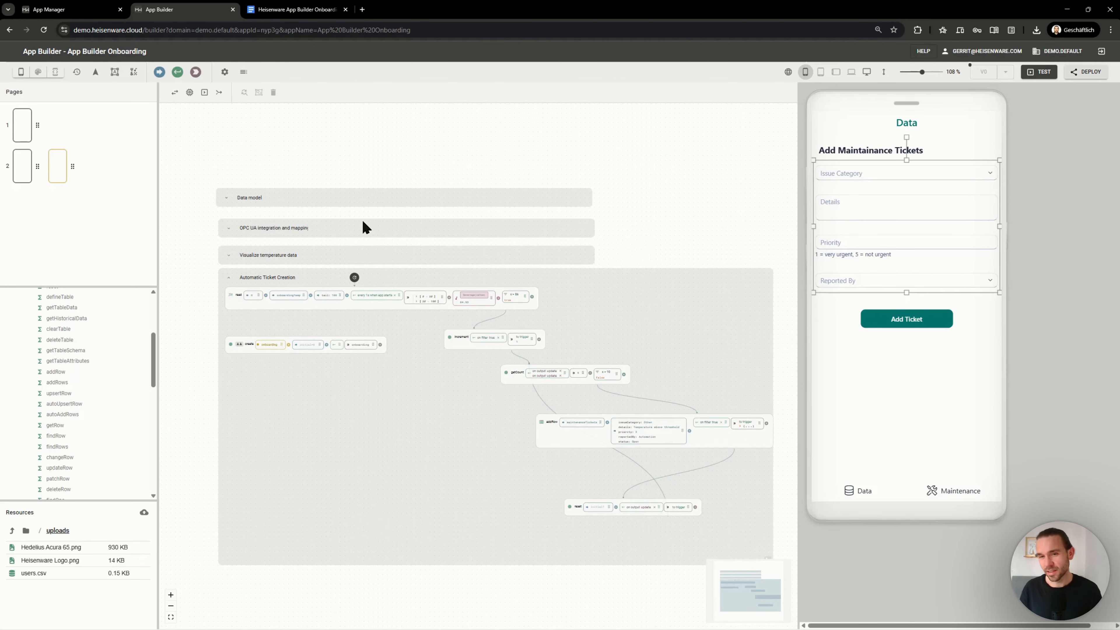
pyautogui.click(307, 197)
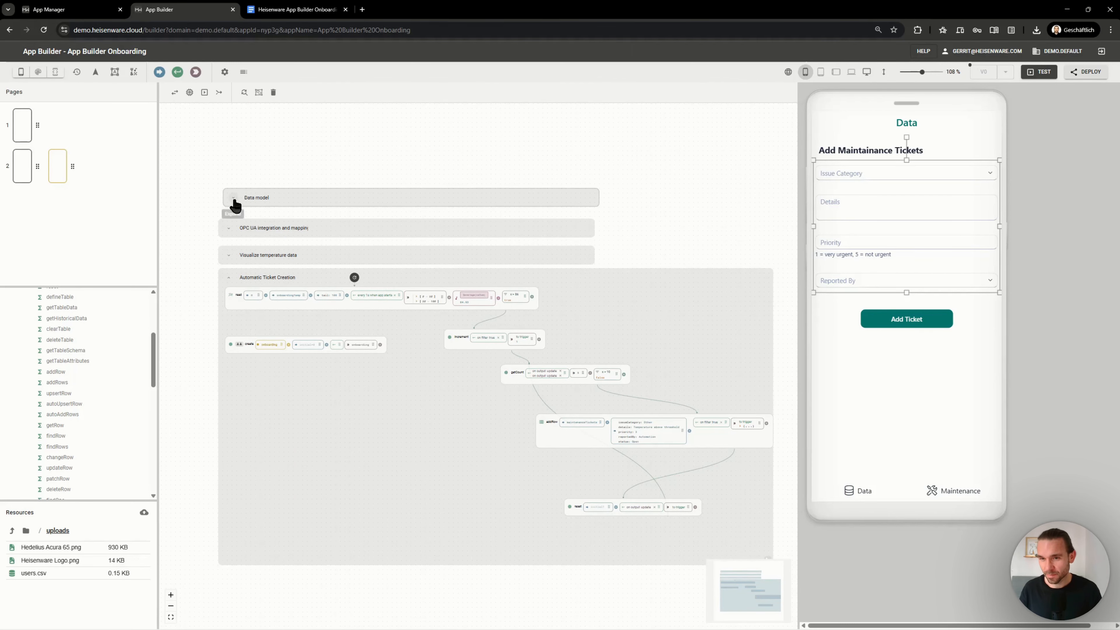
pyautogui.moveTo(291, 195); pyautogui.dragTo(295, 139)
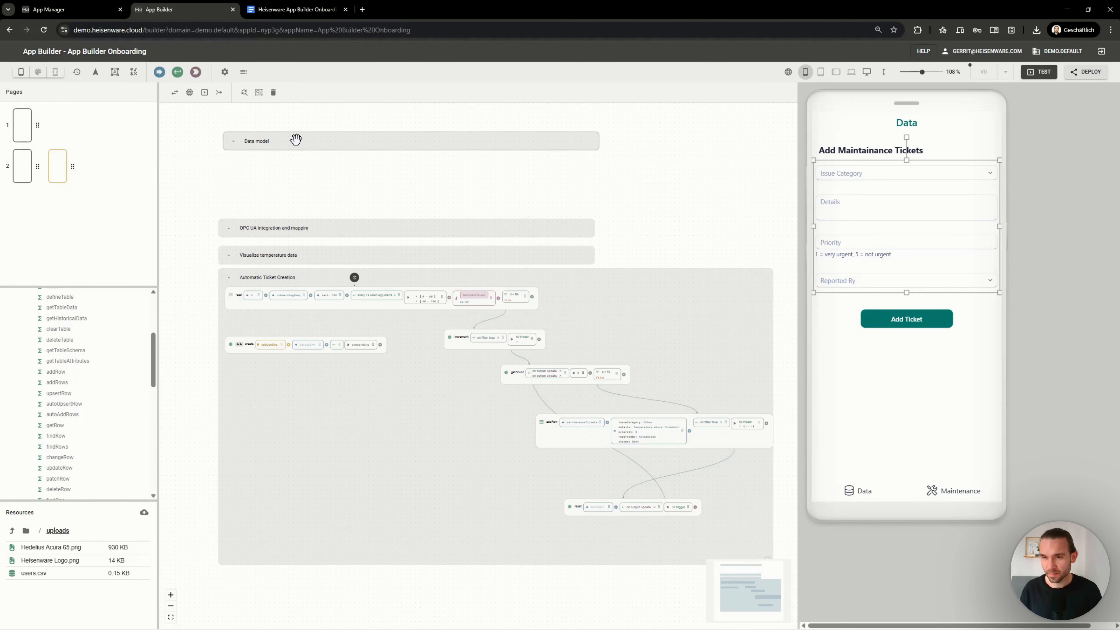
pyautogui.click(231, 144)
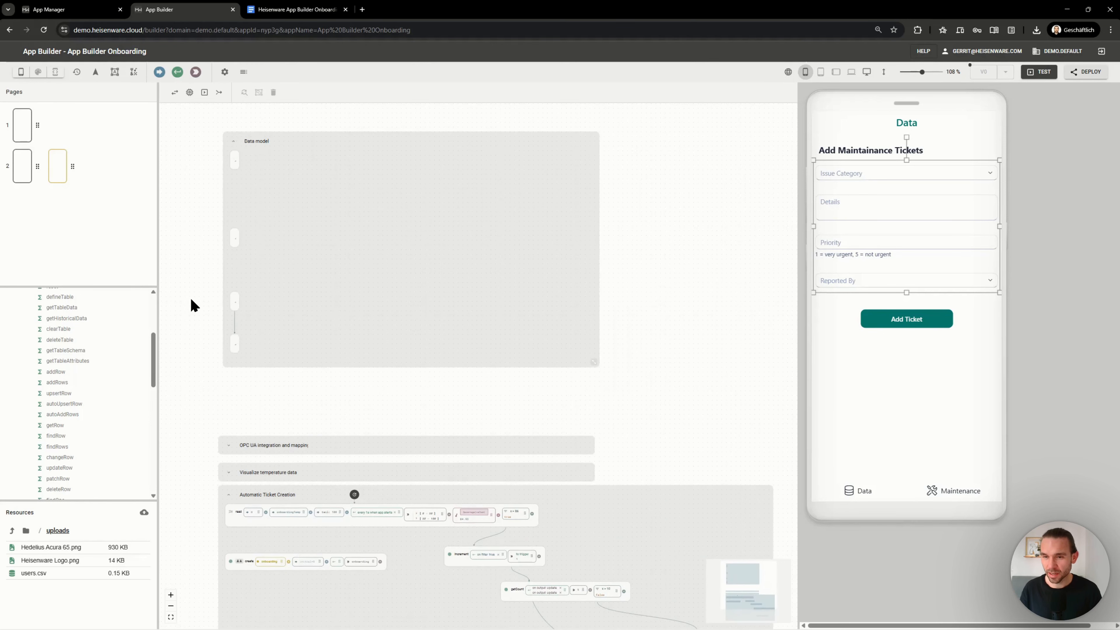
# Add the internal-postgres getTableData function beside addRows in the Data model section and set its table name to users
pyautogui.scroll(3, 210, 324)
pyautogui.scroll(-3, 212, 314)
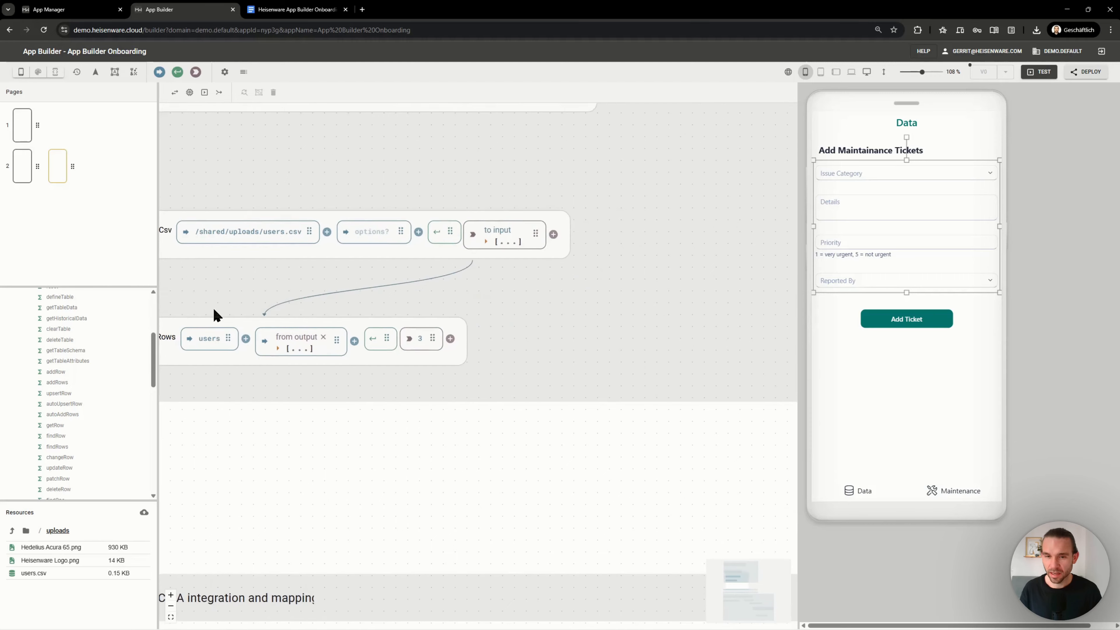
pyautogui.scroll(1, 83, 361)
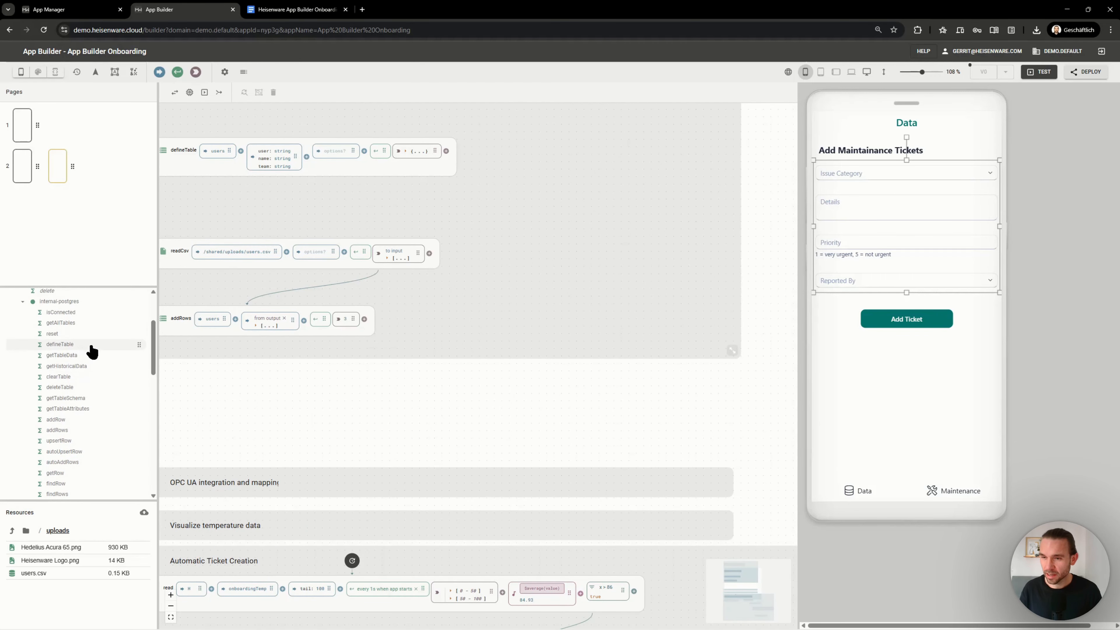
pyautogui.moveTo(67, 358); pyautogui.dragTo(447, 319)
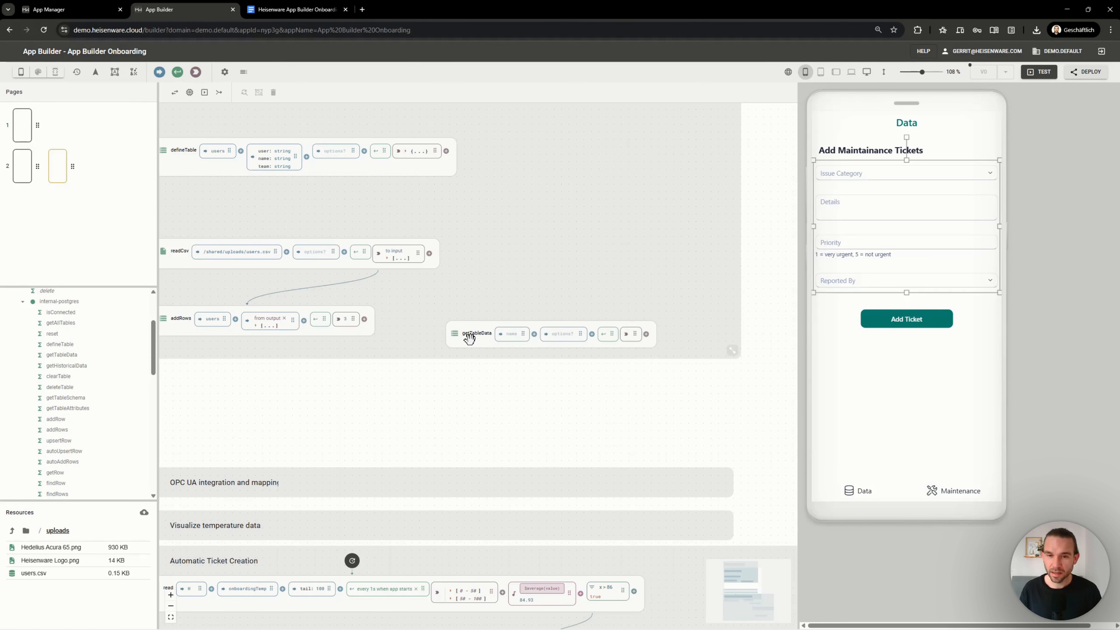
pyautogui.moveTo(469, 339); pyautogui.dragTo(453, 327)
pyautogui.click(487, 322)
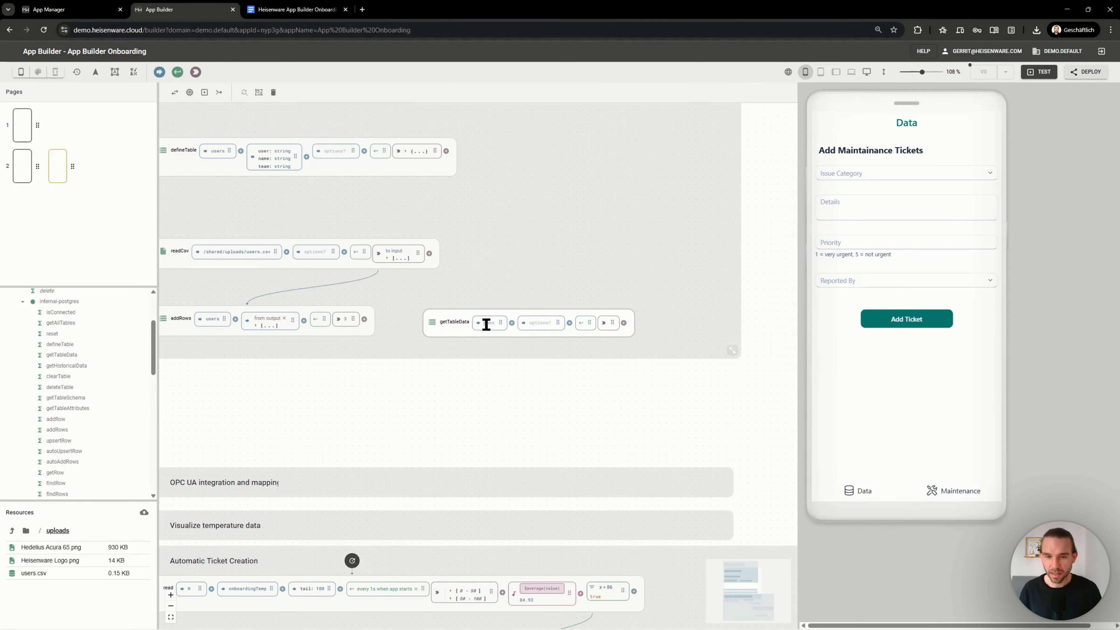
pyautogui.write('users')
# Run getTableData, expand its output array and move the function slightly up within the Data model section
pyautogui.scroll(3, 487, 380)
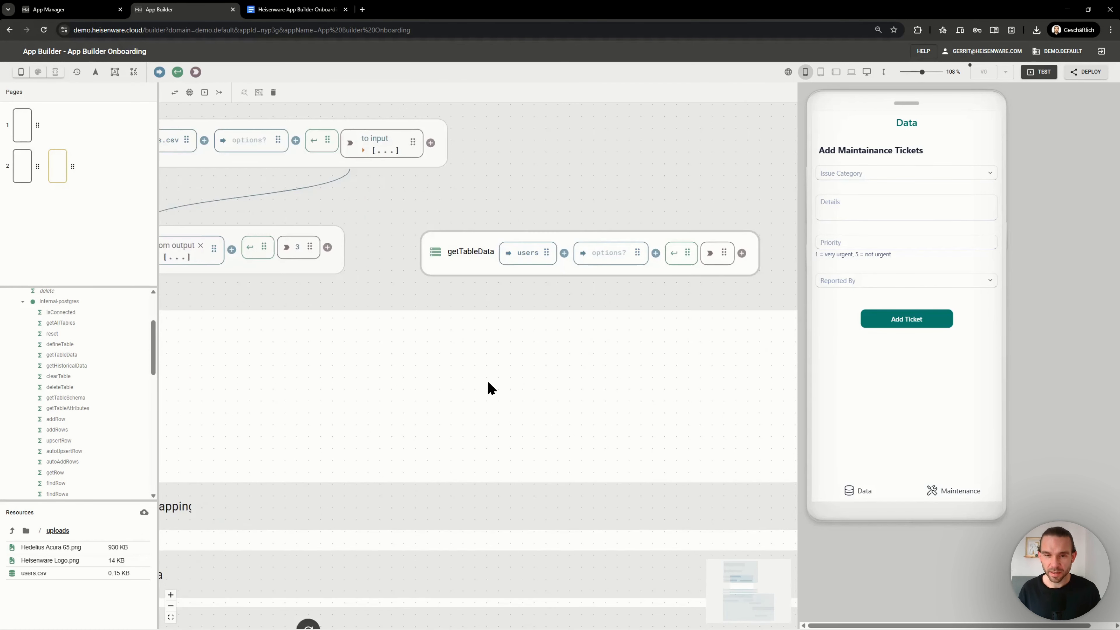
pyautogui.click(580, 256)
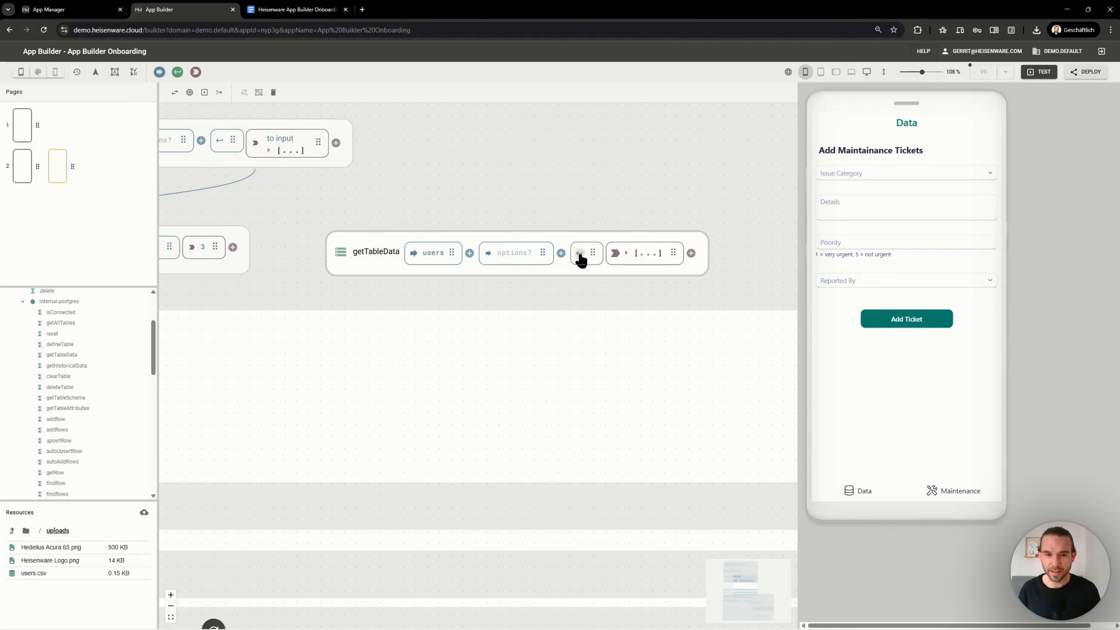
pyautogui.click(637, 260)
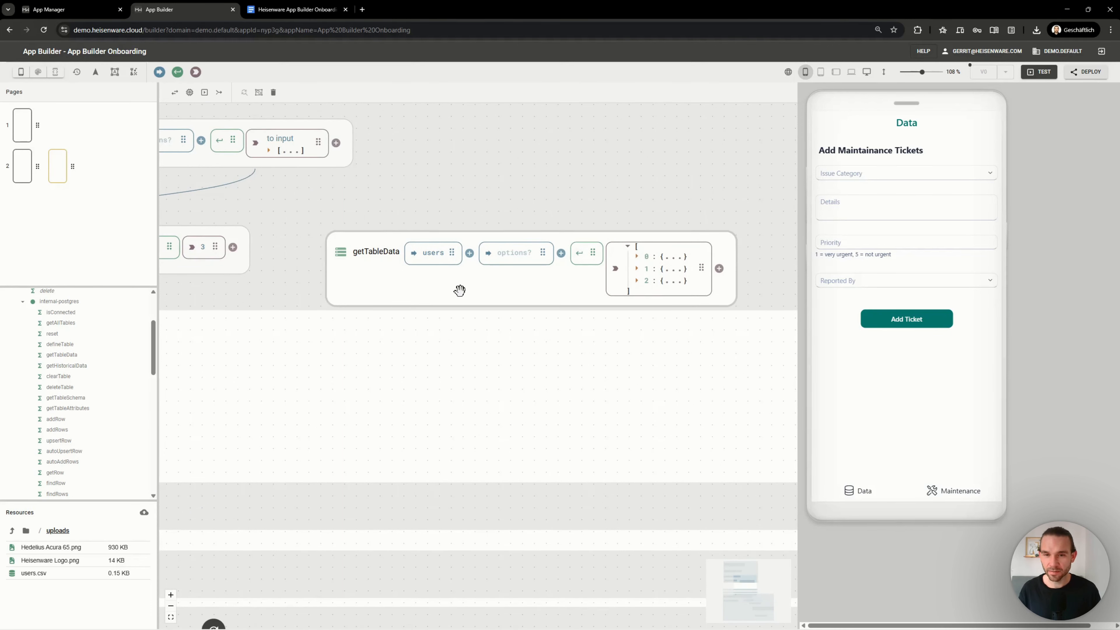
pyautogui.moveTo(460, 290); pyautogui.dragTo(460, 254)
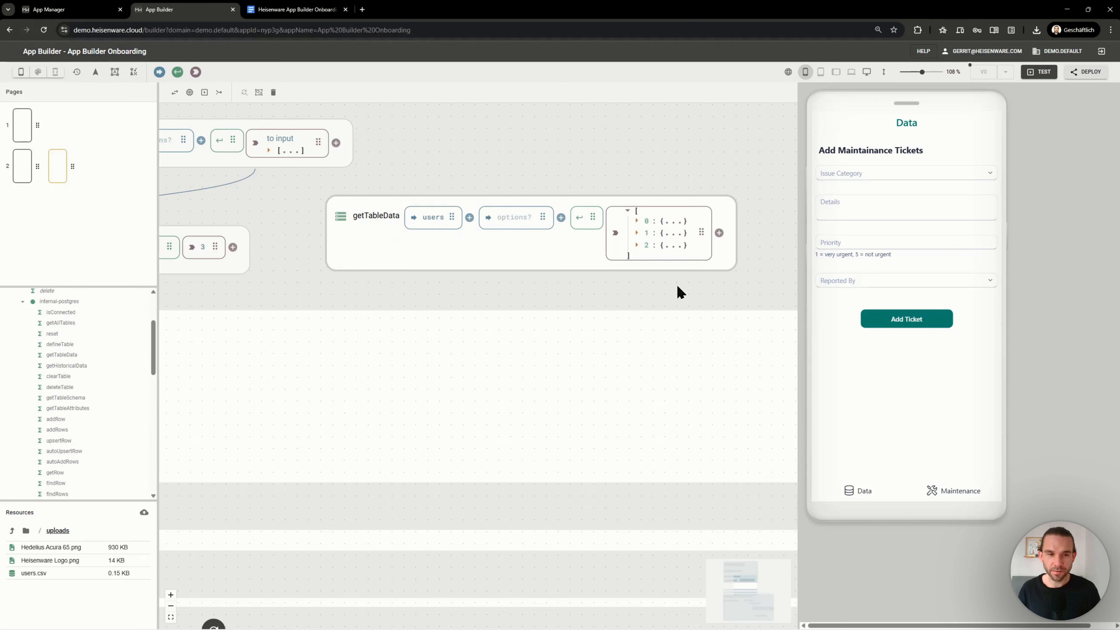
# Expand record 1 in getTableData's output and shift the function left and slightly up within the Data model section
pyautogui.hscroll(4, 612, 276)
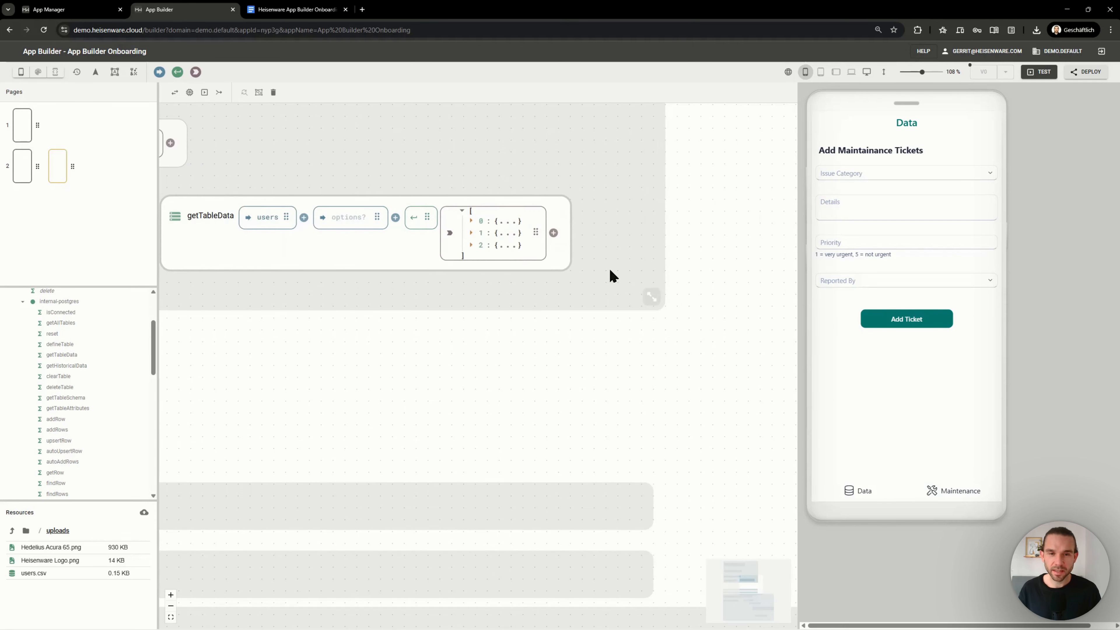
pyautogui.click(506, 234)
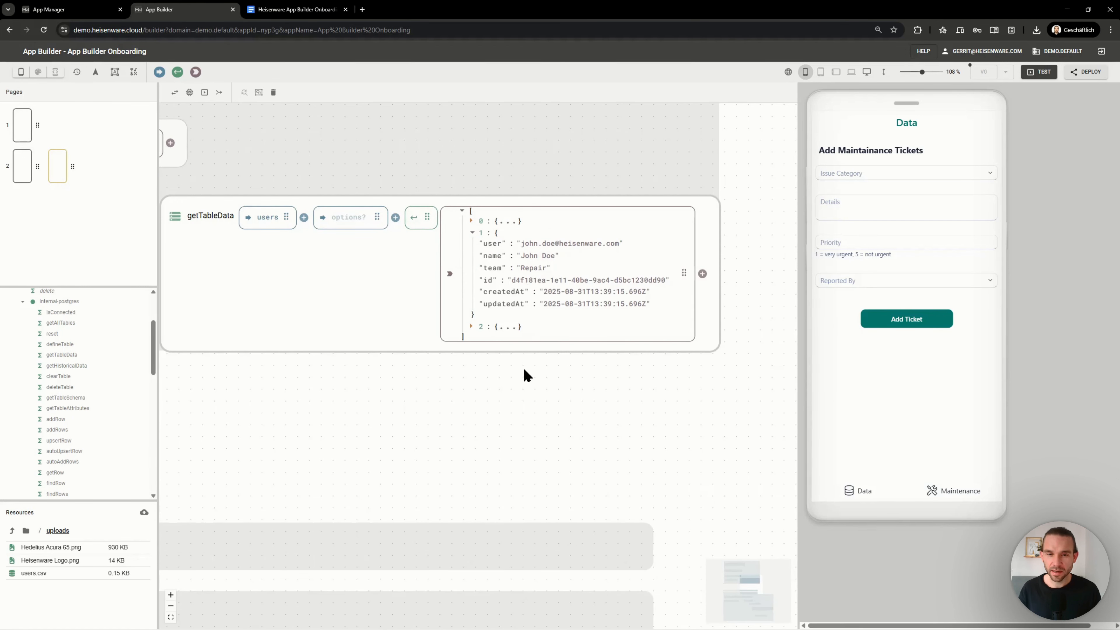
pyautogui.hscroll(3, 527, 375)
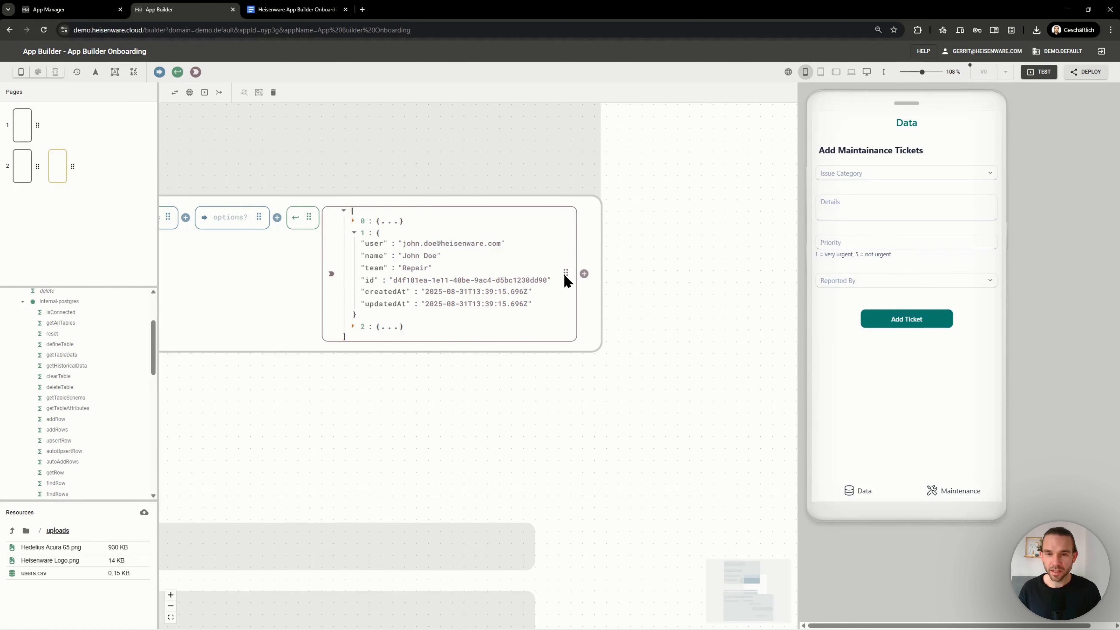
pyautogui.scroll(-3, 383, 183)
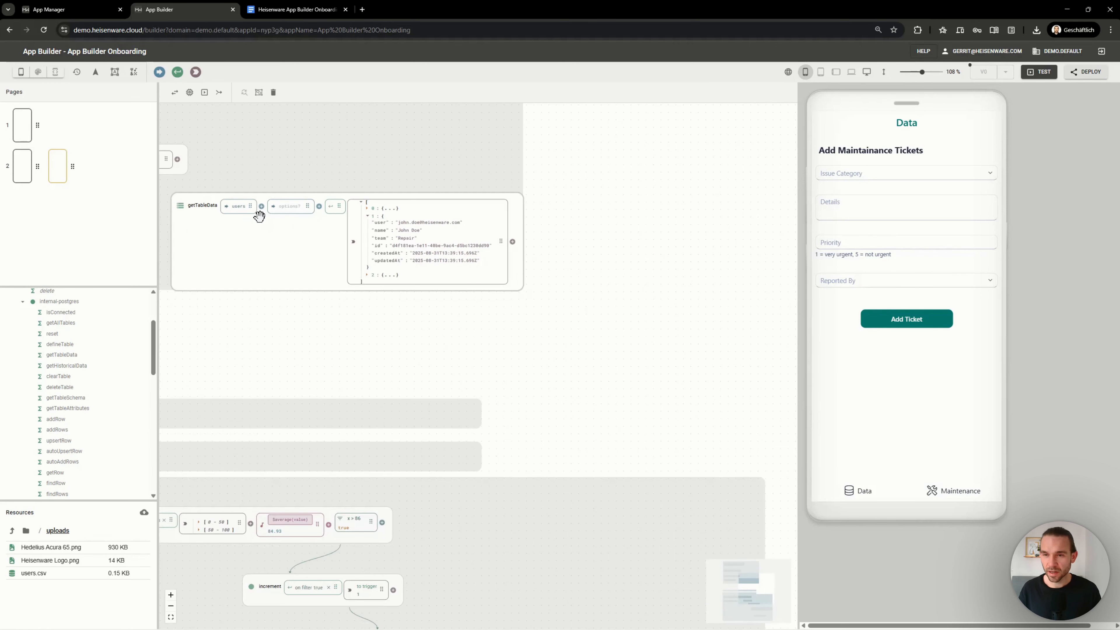
pyautogui.moveTo(302, 236); pyautogui.dragTo(263, 229)
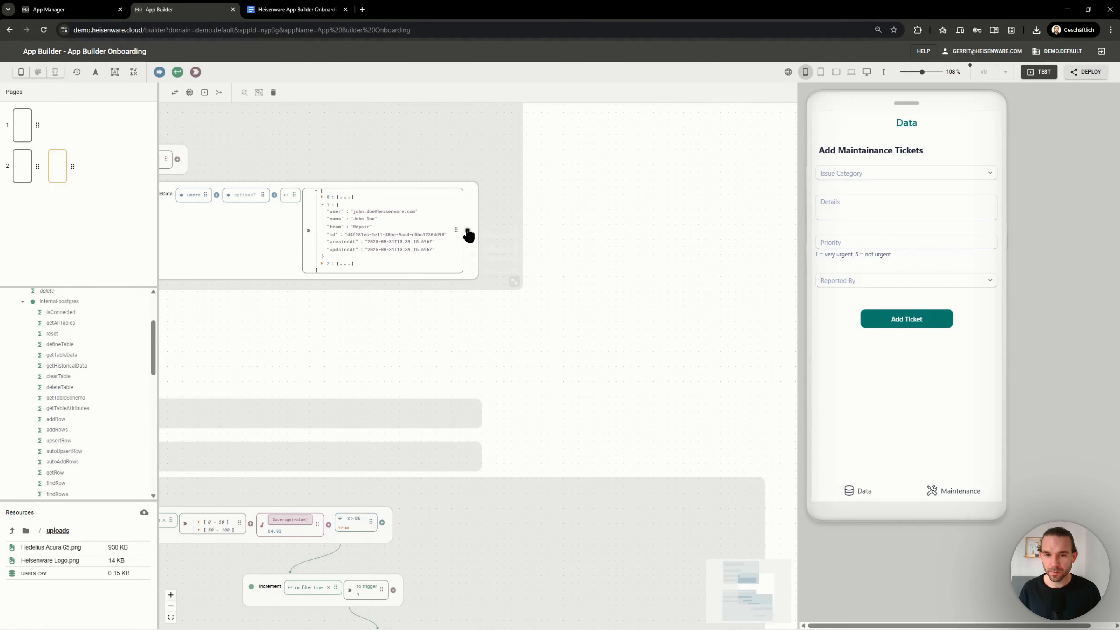
# Widen the Data model section and add a modifier to getTableData's output with the expression { "reportedBy": user }
pyautogui.click(467, 231)
pyautogui.click(582, 289)
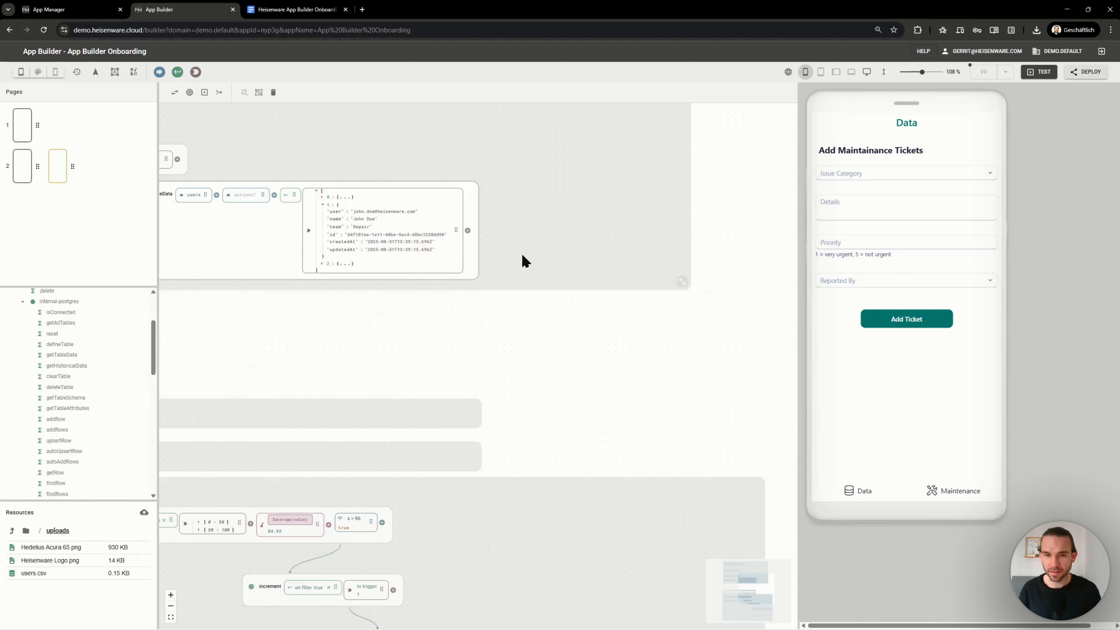
pyautogui.click(468, 231)
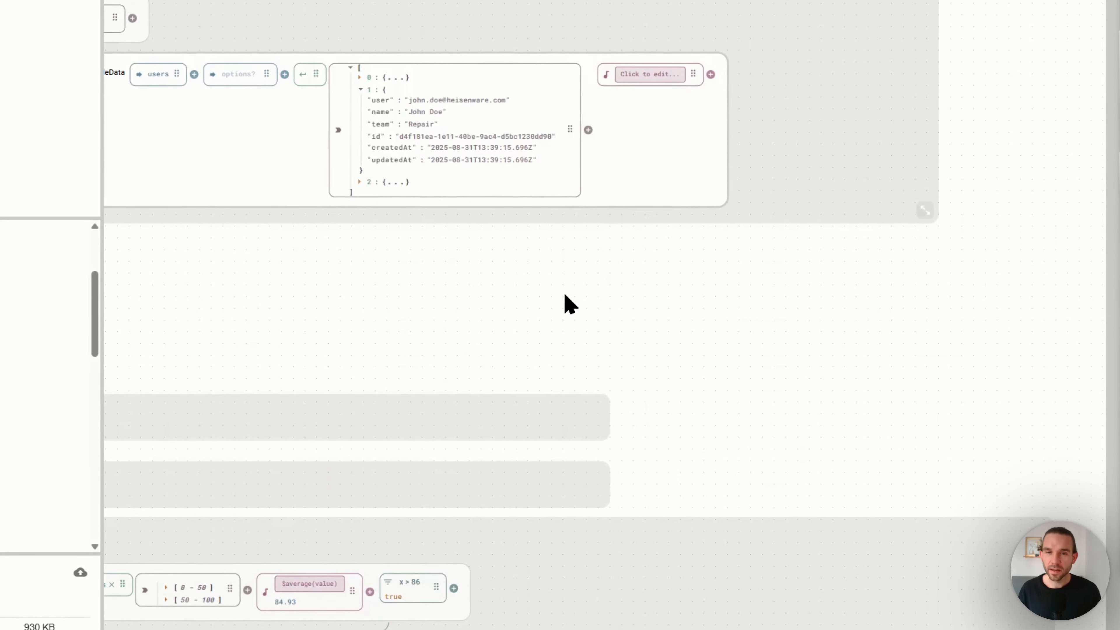
pyautogui.scroll(1, 565, 298)
pyautogui.hscroll(-3, 601, 379)
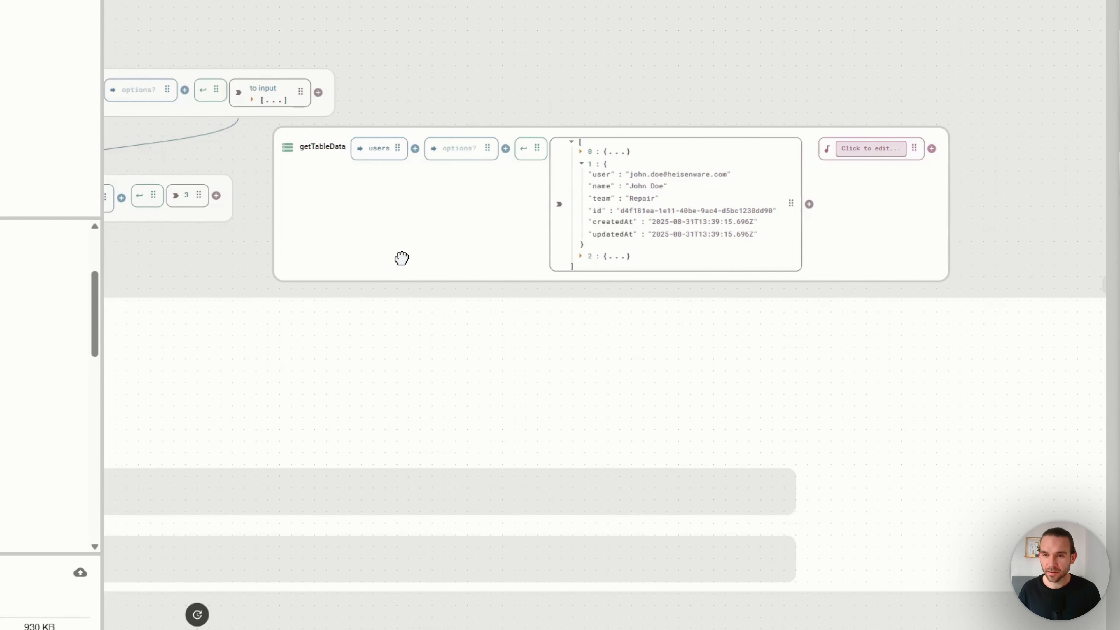
pyautogui.hscroll(3, 887, 403)
pyautogui.click(749, 153)
pyautogui.write('{   "reportedBy": user }')
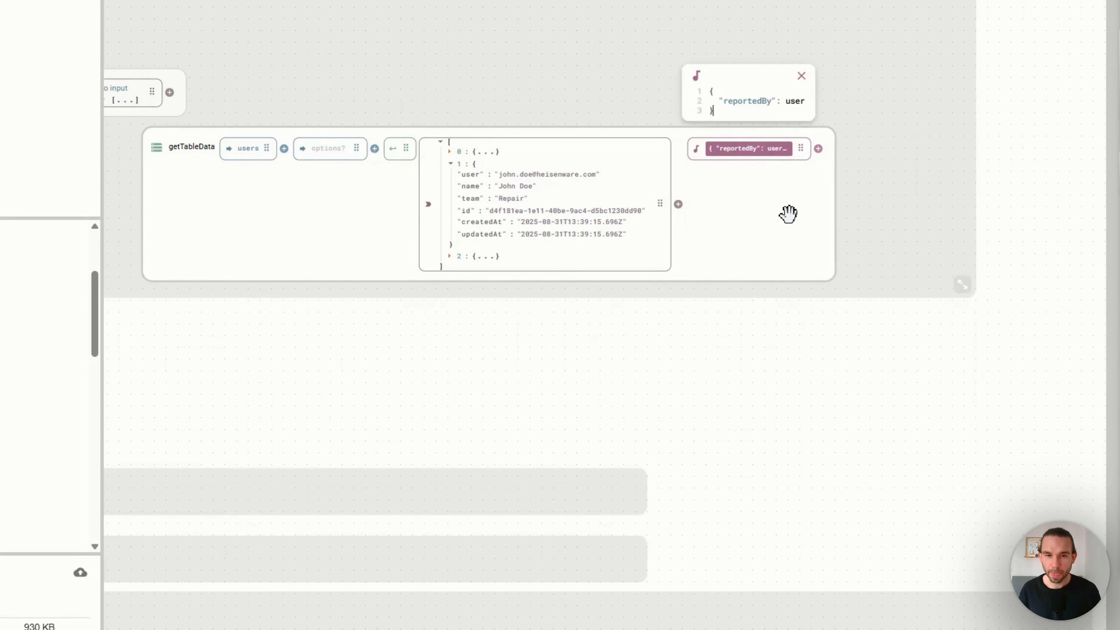
# Expand records 2 and 0 in getTableData's output, and close the modifier's expression to expand its reportedBy result
pyautogui.scroll(3, 800, 350)
pyautogui.scroll(3, 799, 350)
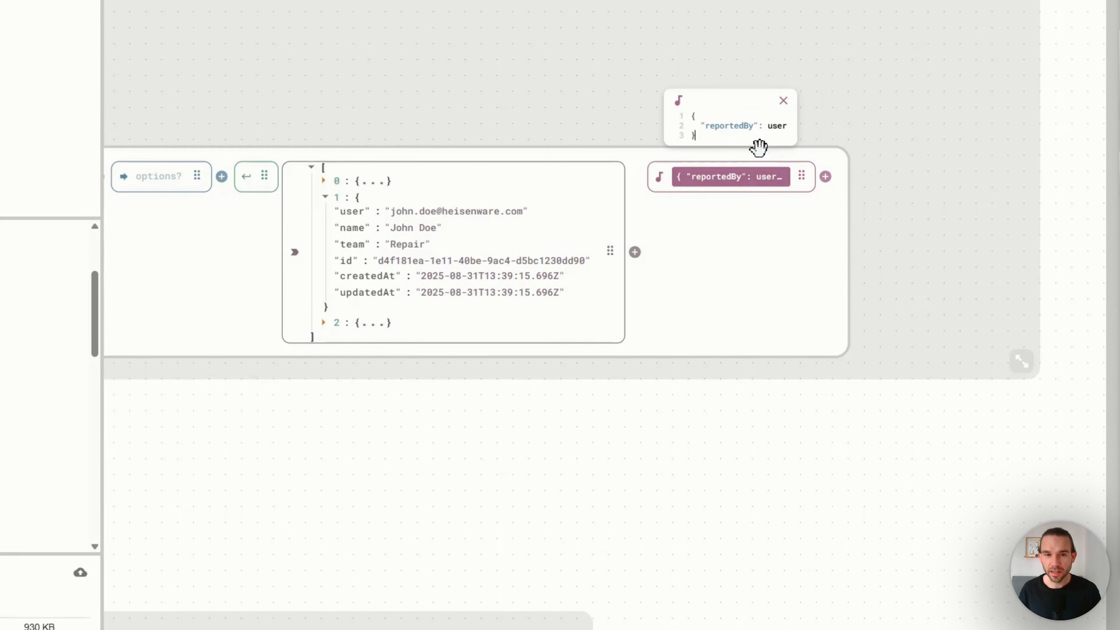
pyautogui.click(342, 322)
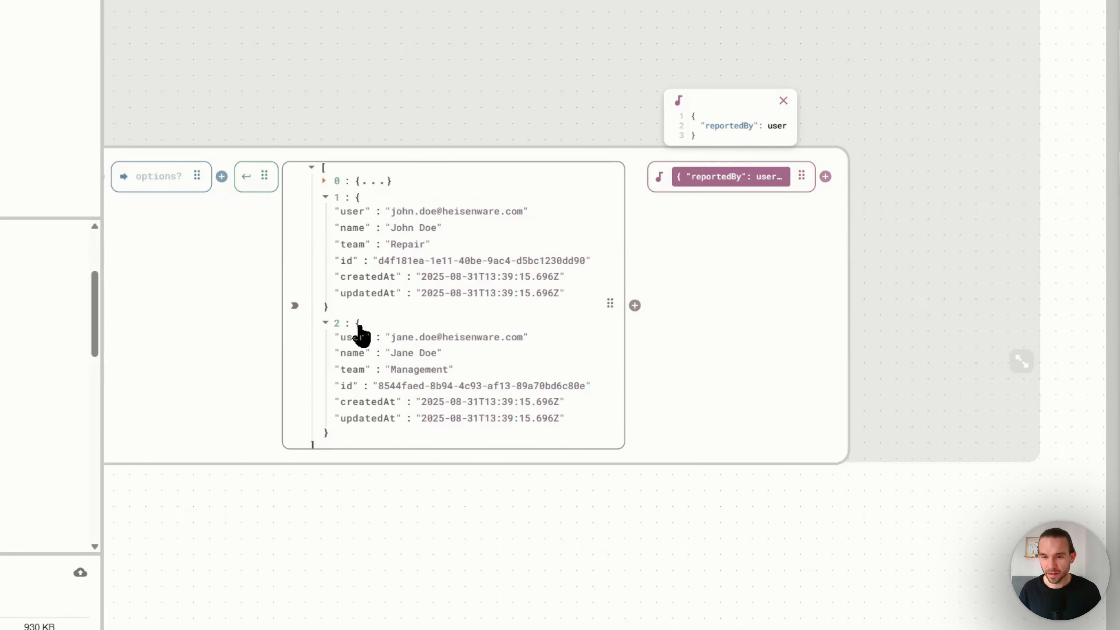
pyautogui.click(361, 182)
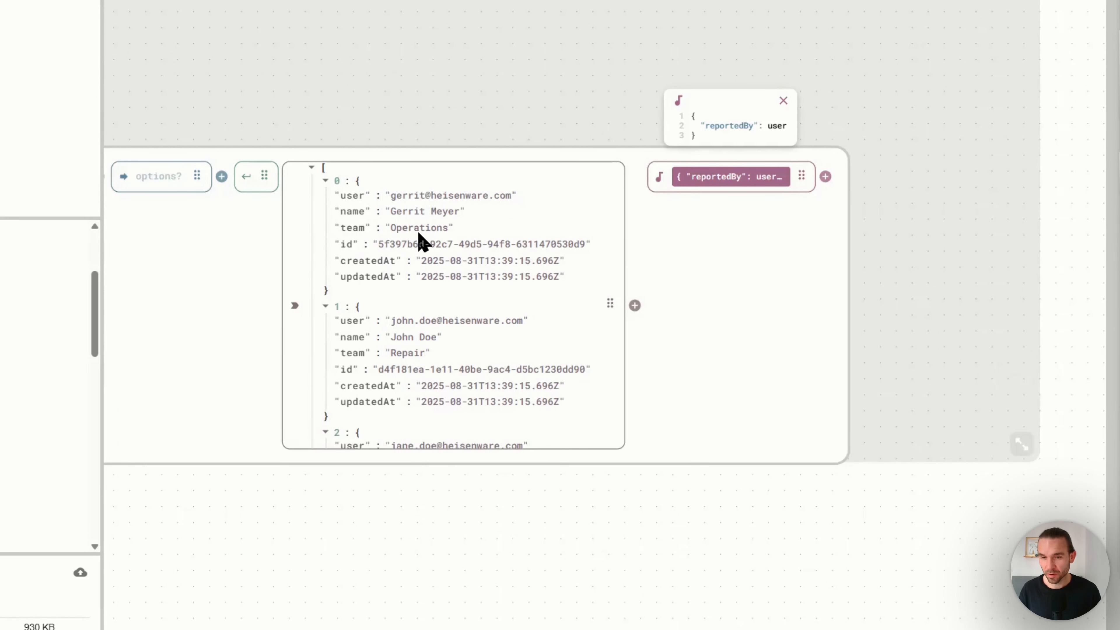
pyautogui.click(783, 101)
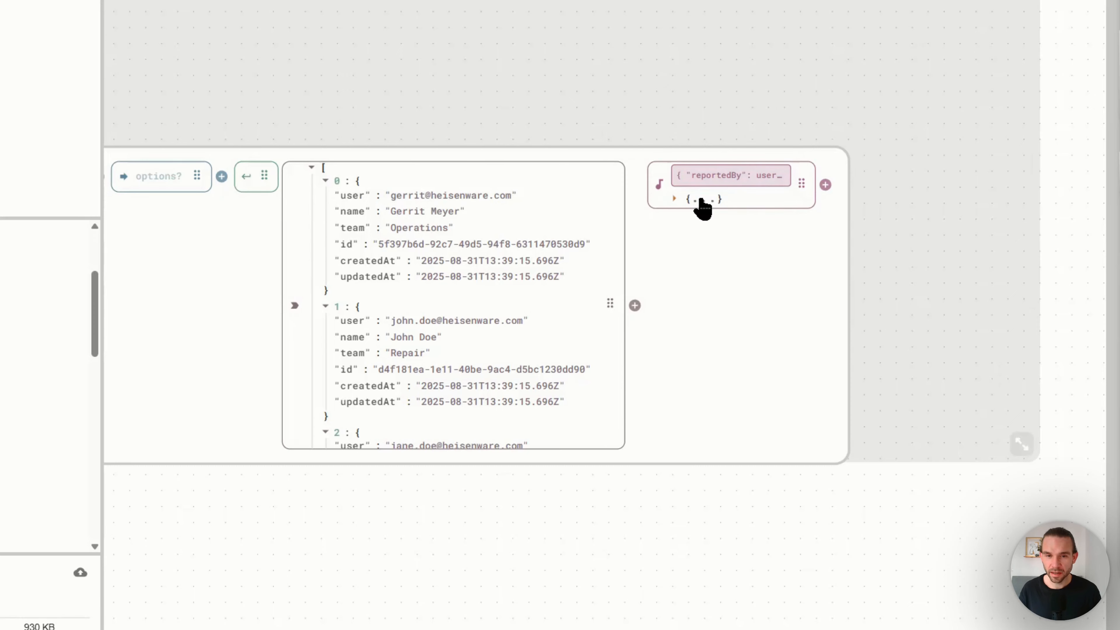
pyautogui.click(702, 204)
pyautogui.click(796, 214)
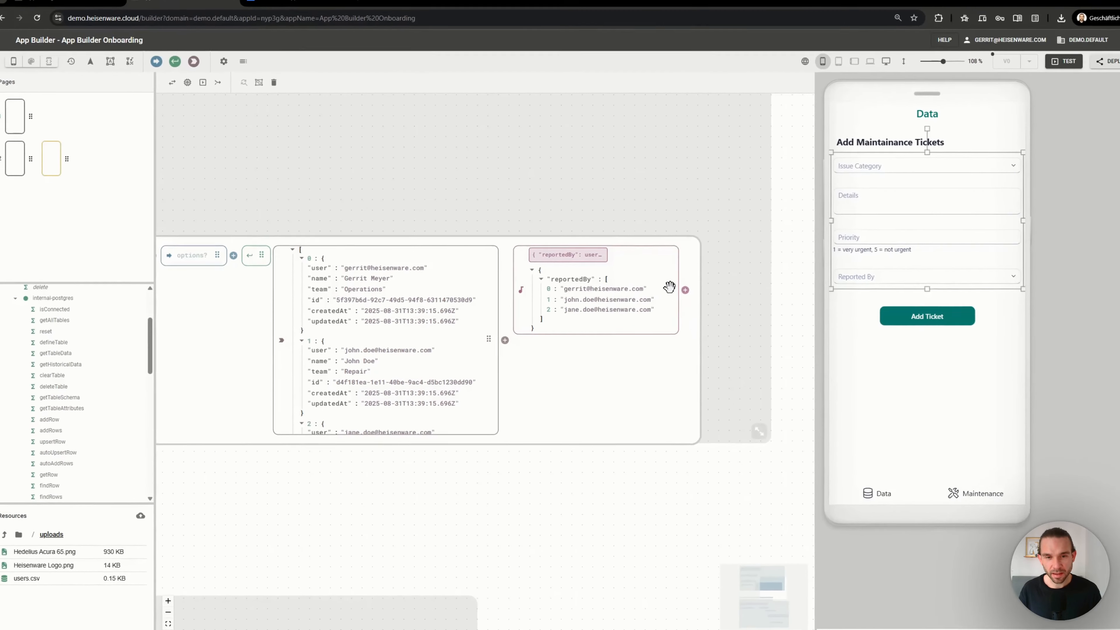
# Link the reportedBy modifier to the ticket form's options and trigger getTableData on page load of the Maintenance page
pyautogui.moveTo(885, 227); pyautogui.dragTo(901, 258)
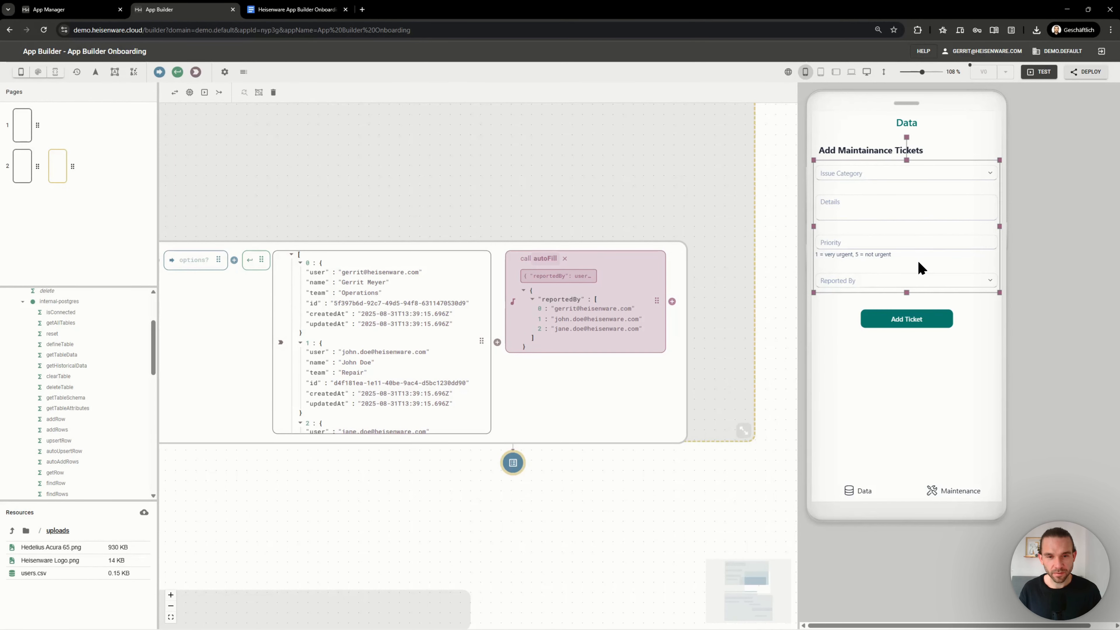
pyautogui.click(545, 259)
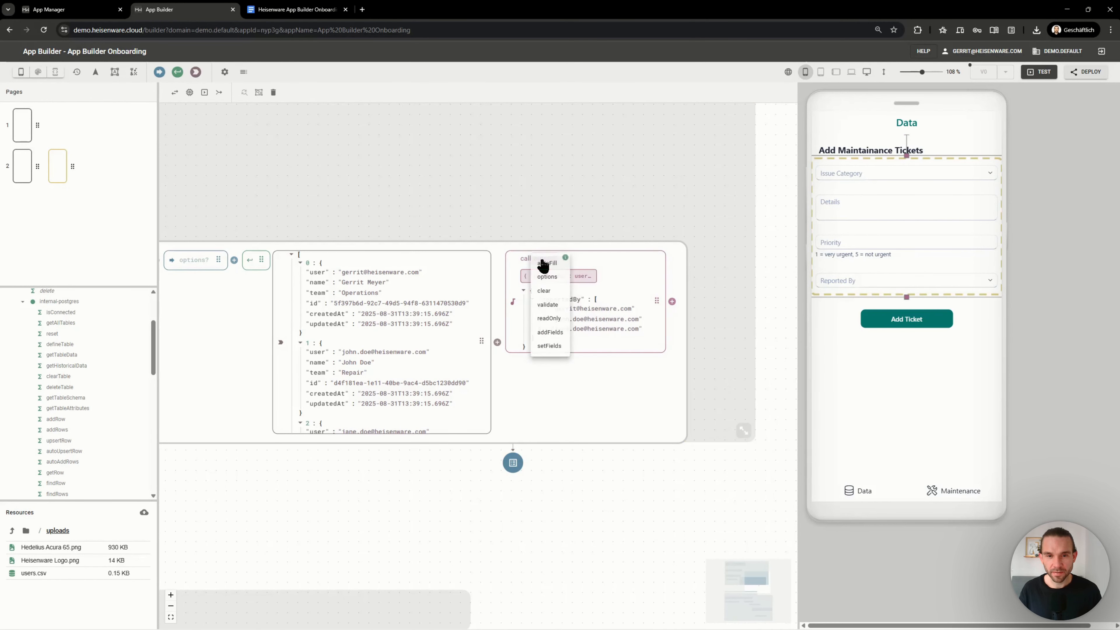
pyautogui.click(549, 279)
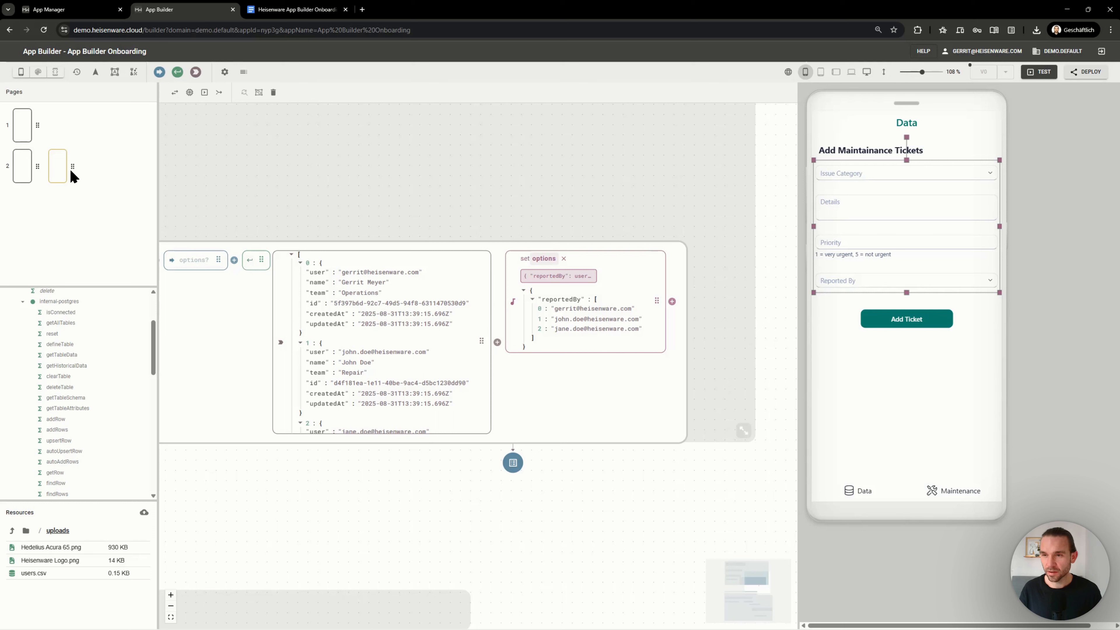
pyautogui.moveTo(71, 166); pyautogui.dragTo(282, 294)
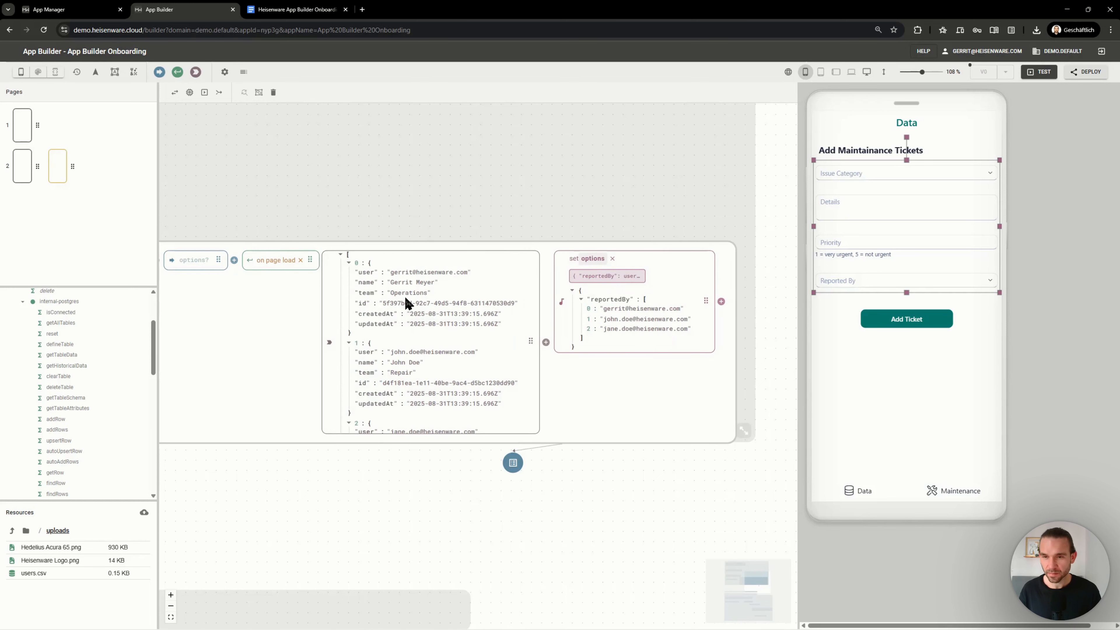
# Test the app by leaving and reopening the Maintenance page and selecting the first user under Reported By
pyautogui.click(1039, 72)
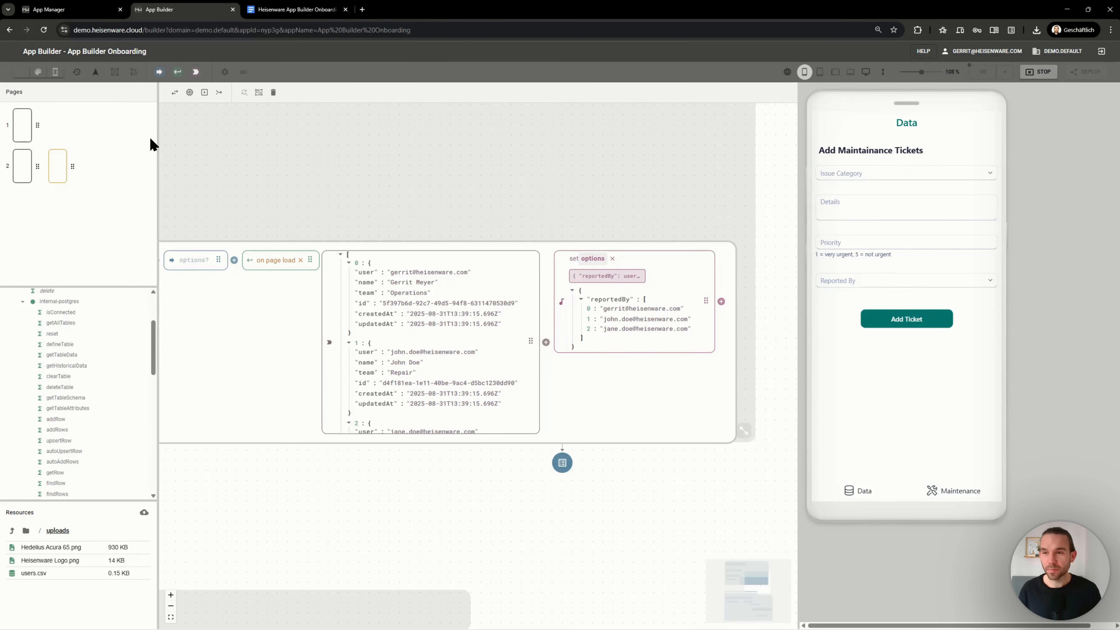
pyautogui.click(20, 168)
pyautogui.click(59, 172)
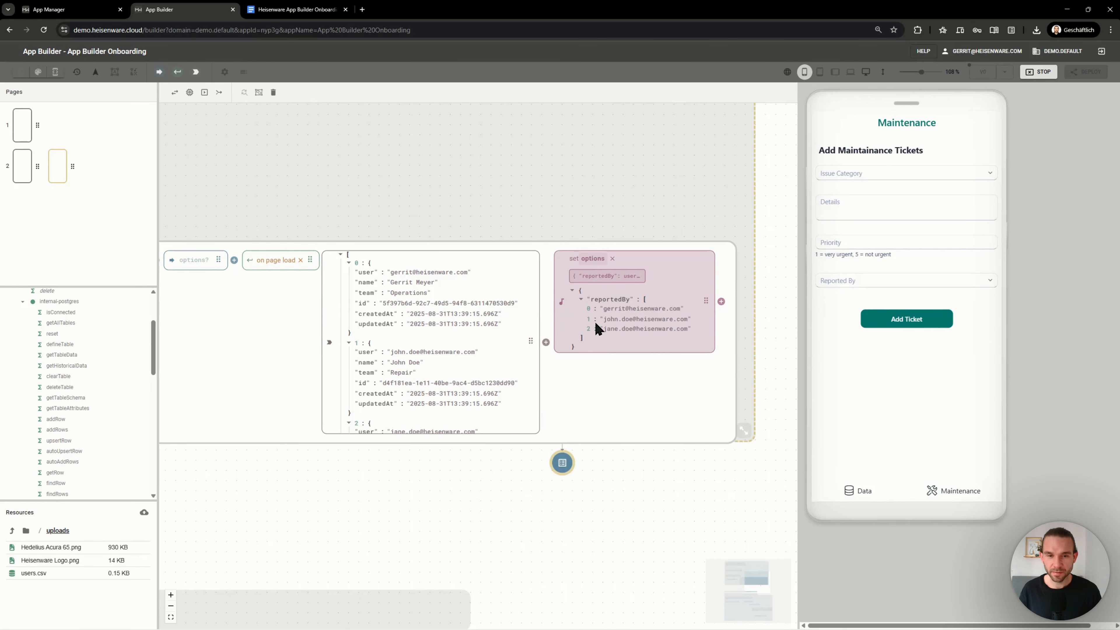
pyautogui.click(865, 290)
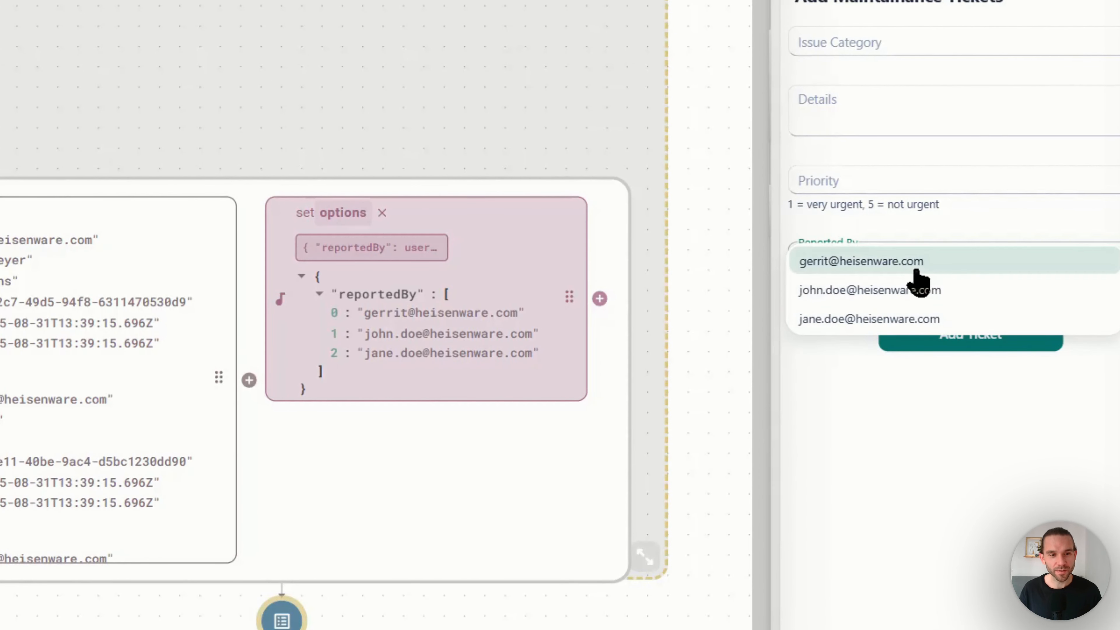
pyautogui.click(917, 267)
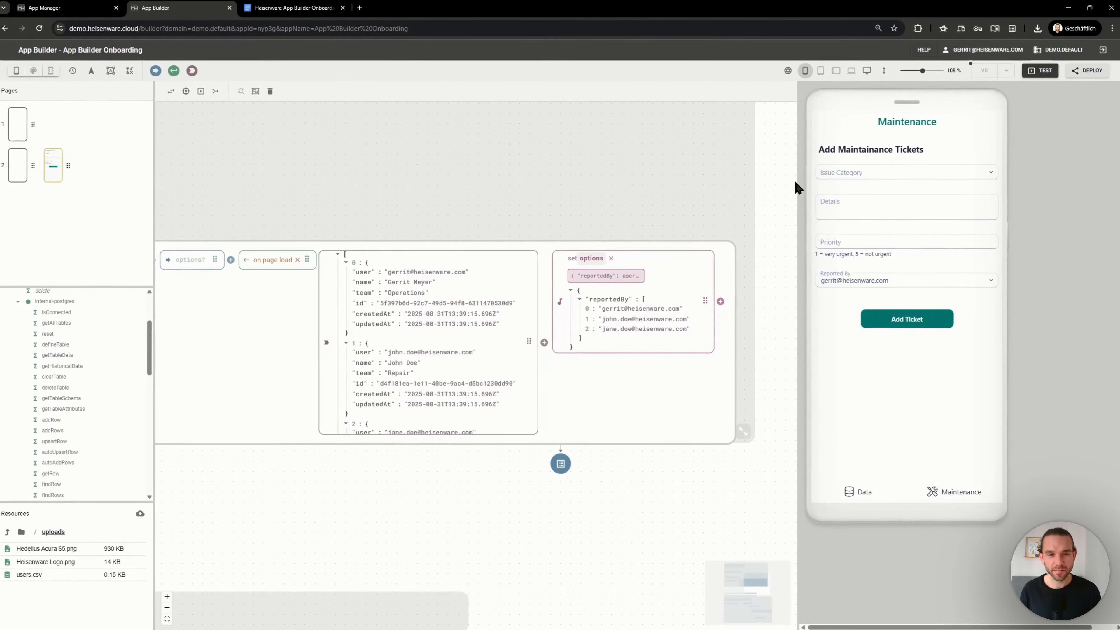
# Collapse the Data model section and move it down to just above the OPC UA integration and mapping section
pyautogui.scroll(-3, 644, 185)
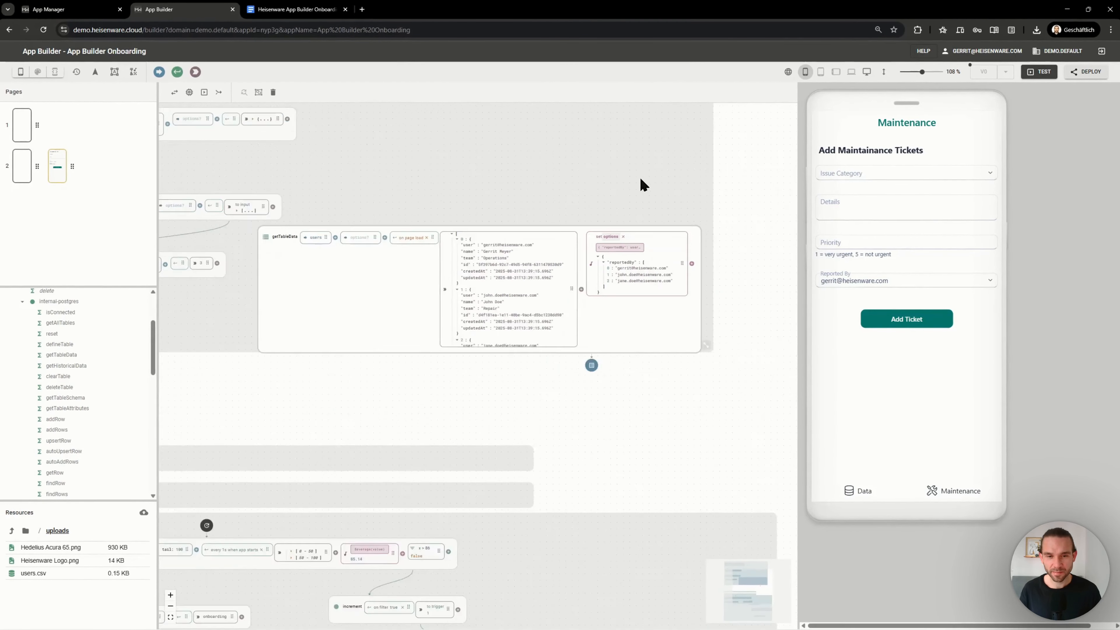
pyautogui.scroll(-2, 635, 190)
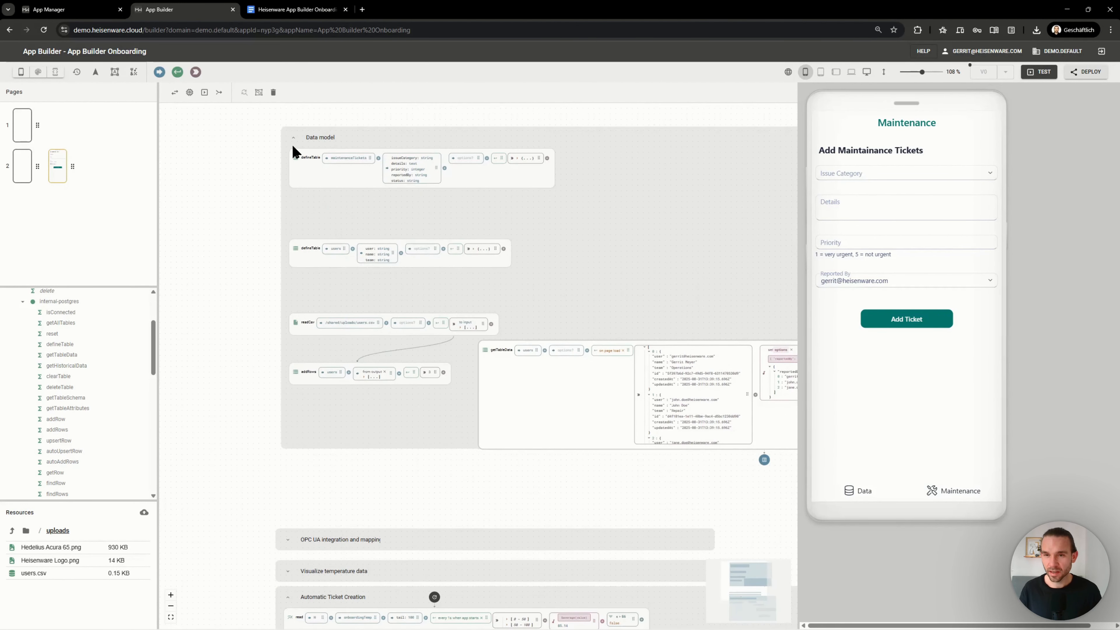
pyautogui.click(294, 138)
pyautogui.moveTo(368, 134); pyautogui.dragTo(362, 202)
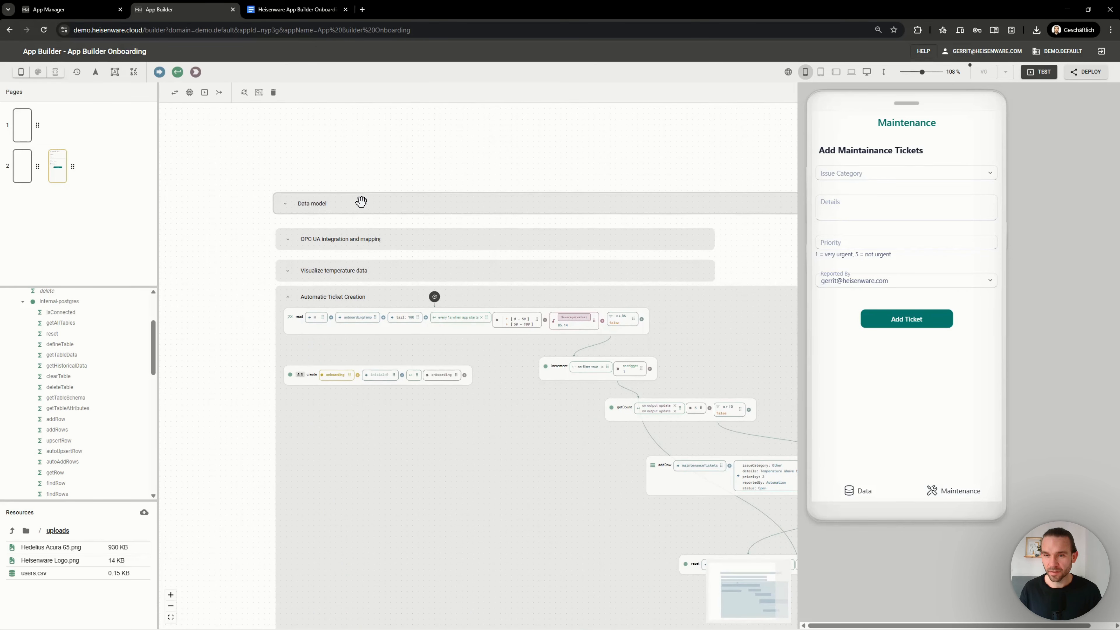
# Add the internal-postgres addRow function in the empty area below the Automatic Ticket Creation section
pyautogui.scroll(-5, 315, 256)
pyautogui.scroll(2, 308, 247)
pyautogui.scroll(-6, 368, 420)
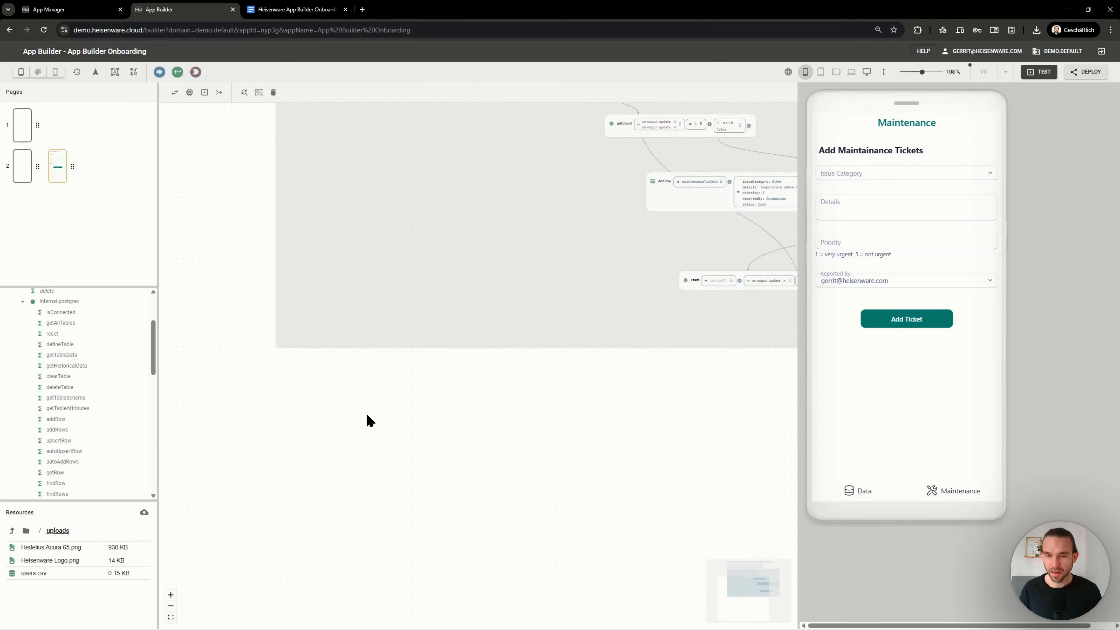
pyautogui.scroll(-3, 361, 354)
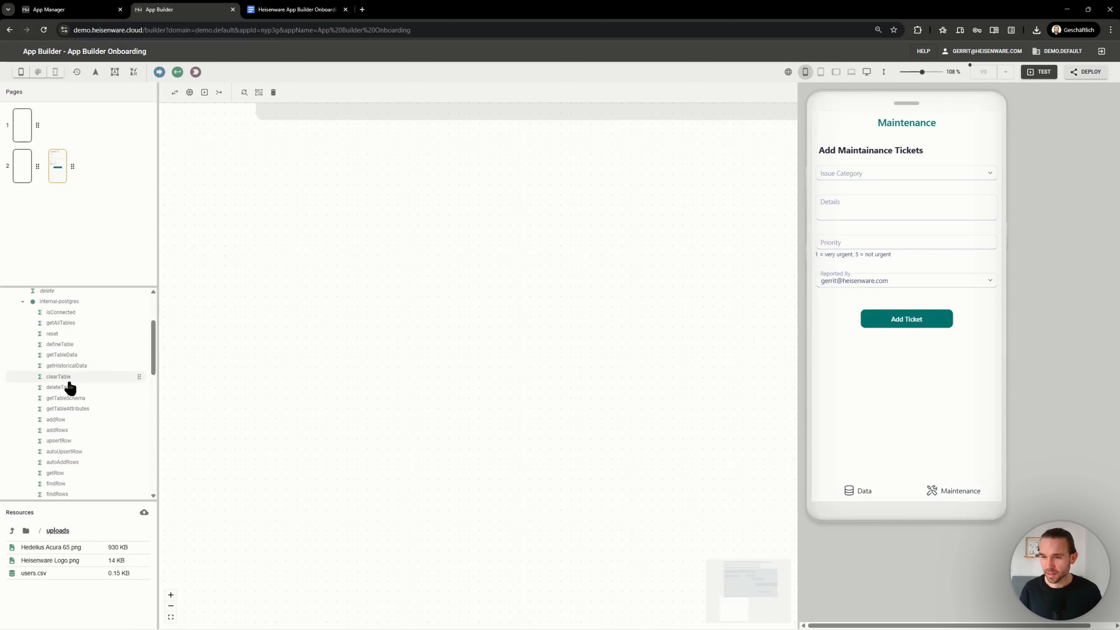
pyautogui.moveTo(73, 420); pyautogui.dragTo(151, 362)
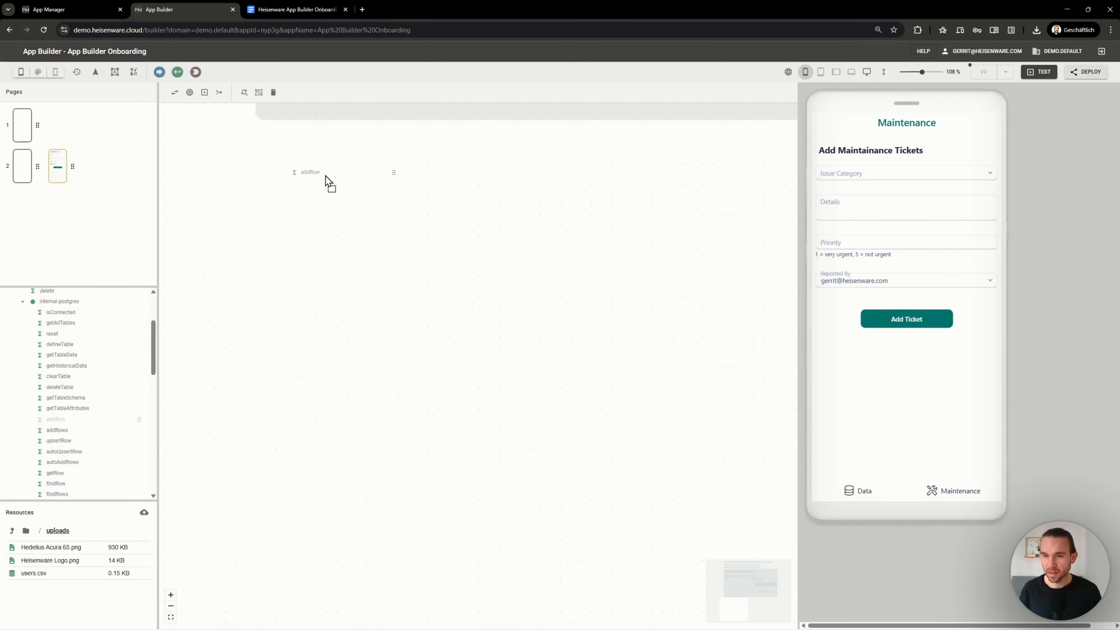
pyautogui.moveTo(326, 176); pyautogui.dragTo(349, 232)
# Move the new addRow function slightly down and left and set its table name to maintenanceTickets
pyautogui.scroll(2, 497, 310)
pyautogui.hscroll(4, 679, 267)
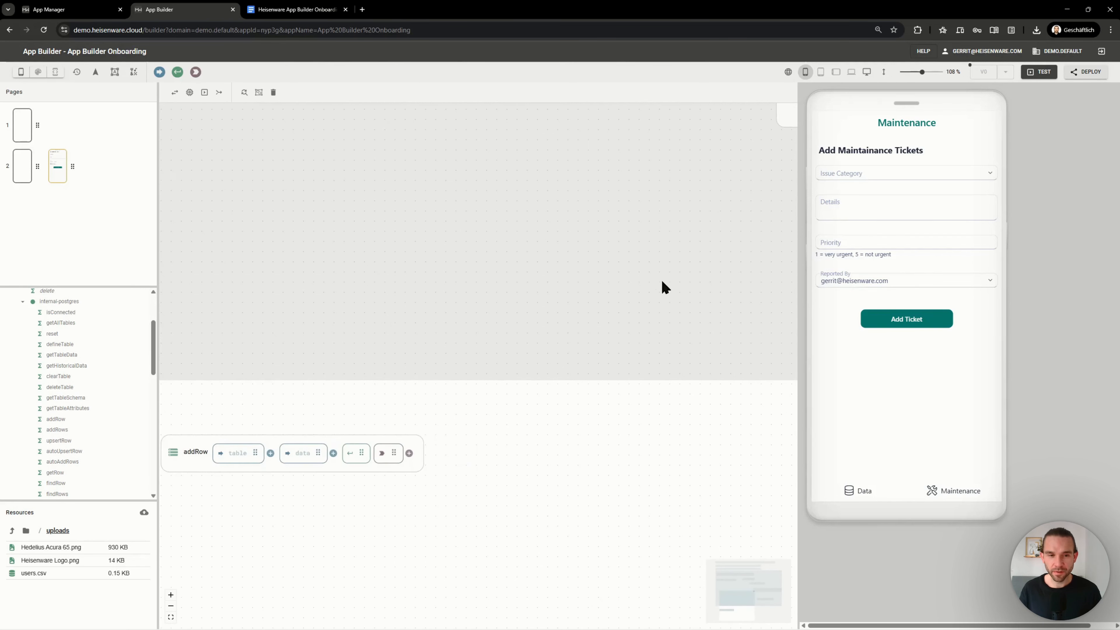
pyautogui.hscroll(-5, 639, 298)
pyautogui.scroll(-4, 482, 305)
pyautogui.scroll(-3, 484, 300)
pyautogui.click(484, 300)
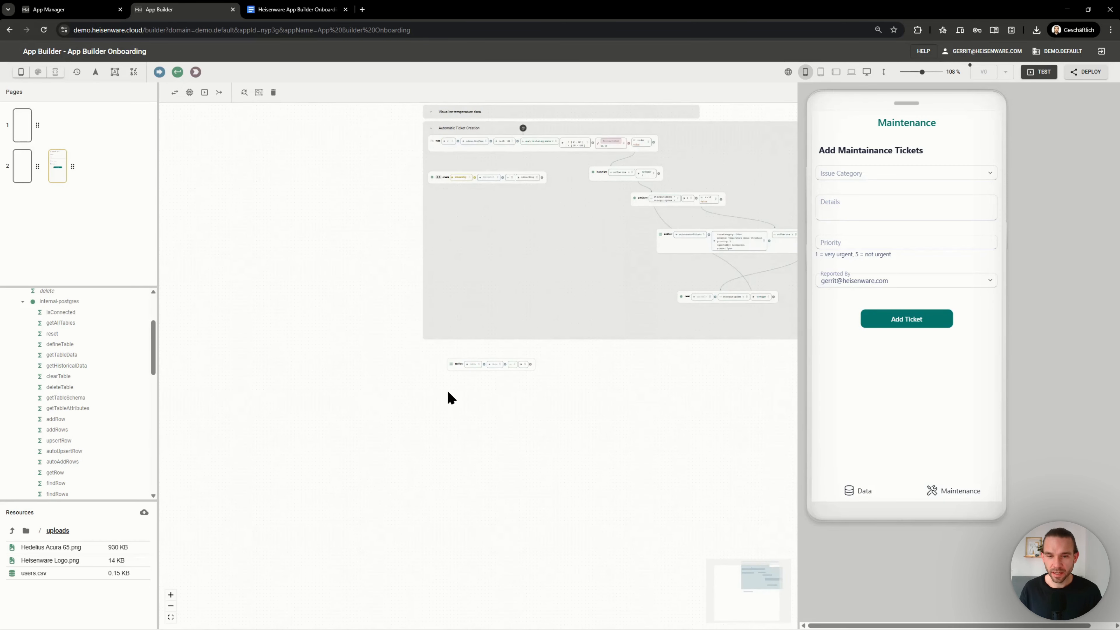
pyautogui.scroll(6, 447, 392)
pyautogui.scroll(3, 512, 353)
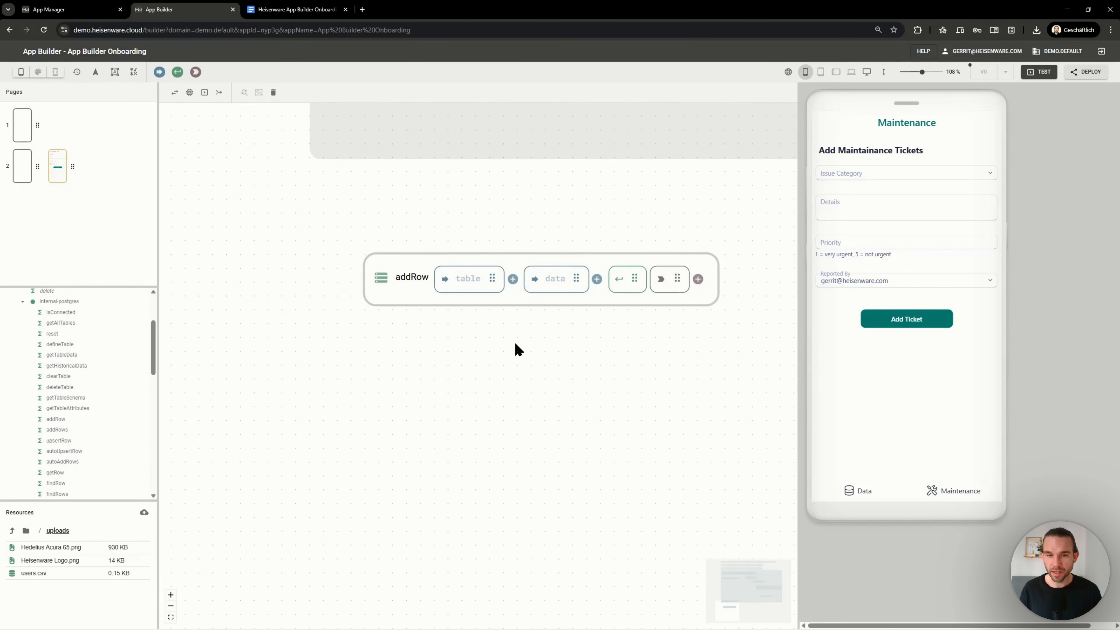
pyautogui.moveTo(515, 346); pyautogui.dragTo(492, 348)
pyautogui.moveTo(384, 302); pyautogui.dragTo(365, 364)
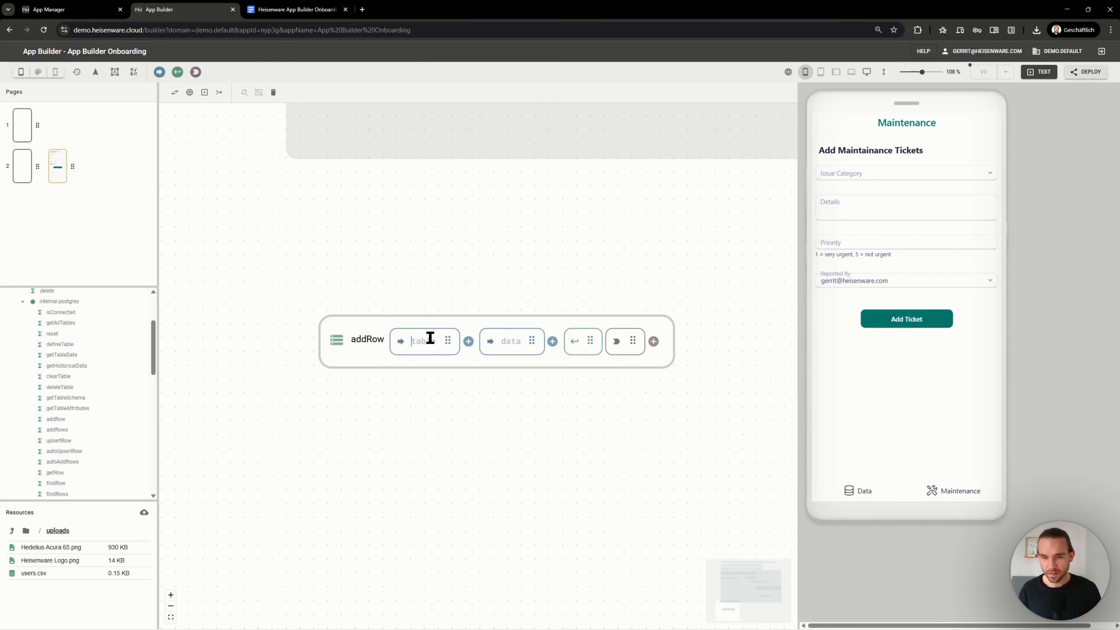
pyautogui.write('maintenanceTicket')
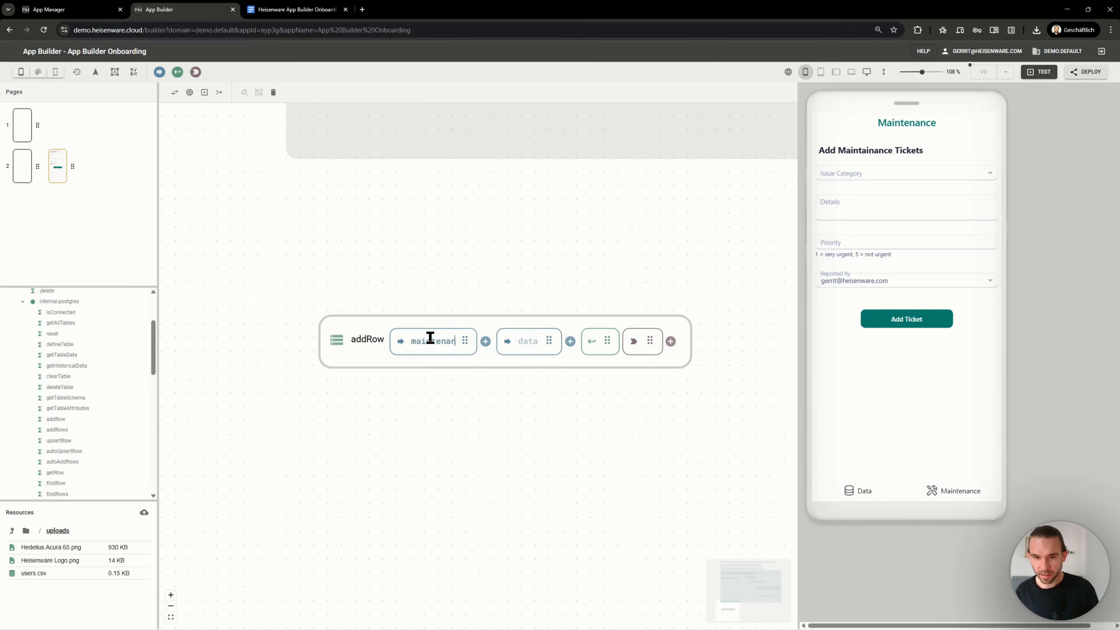
pyautogui.write('s')
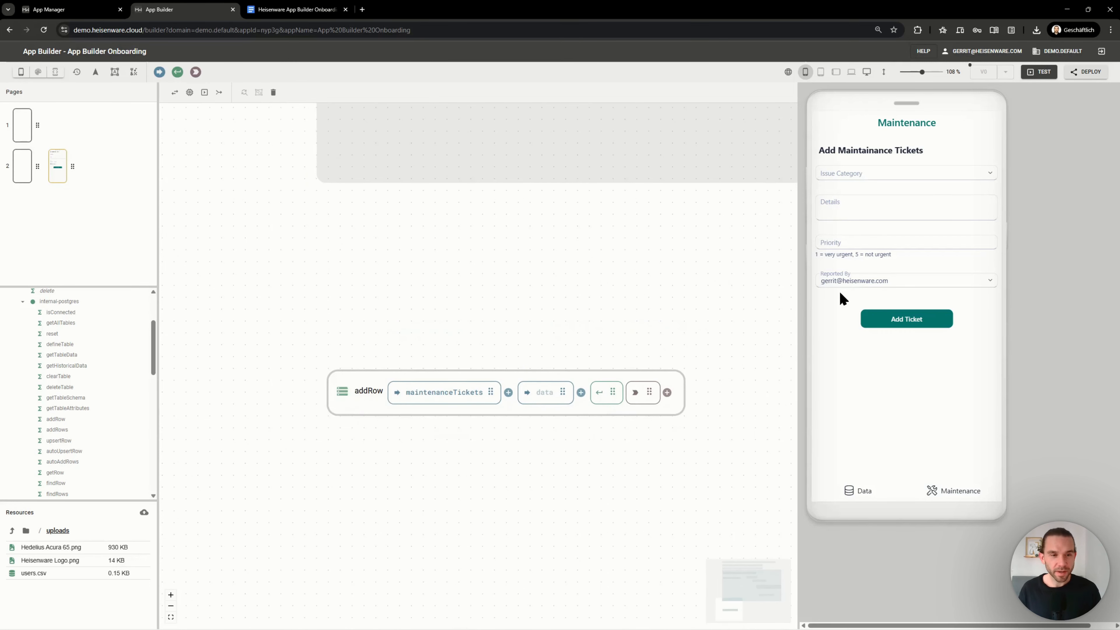
# Add a memory function above addRow and link its value input to the maintenance ticket form's formData
pyautogui.click(884, 245)
pyautogui.moveTo(561, 392); pyautogui.dragTo(533, 309)
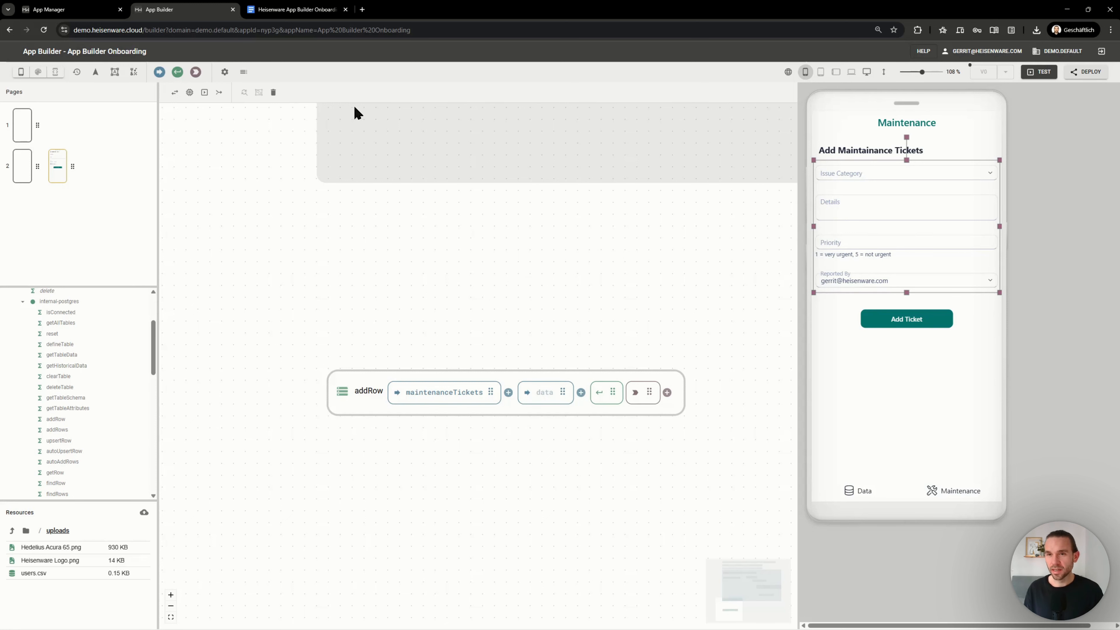
pyautogui.moveTo(190, 93); pyautogui.dragTo(367, 407)
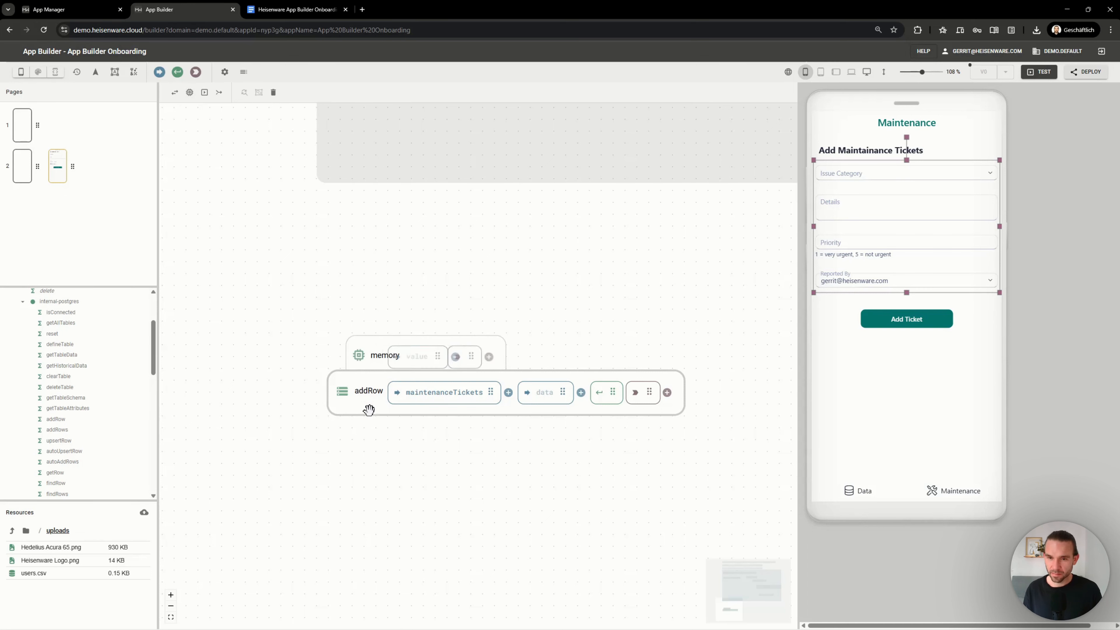
pyautogui.moveTo(456, 352); pyautogui.dragTo(881, 248)
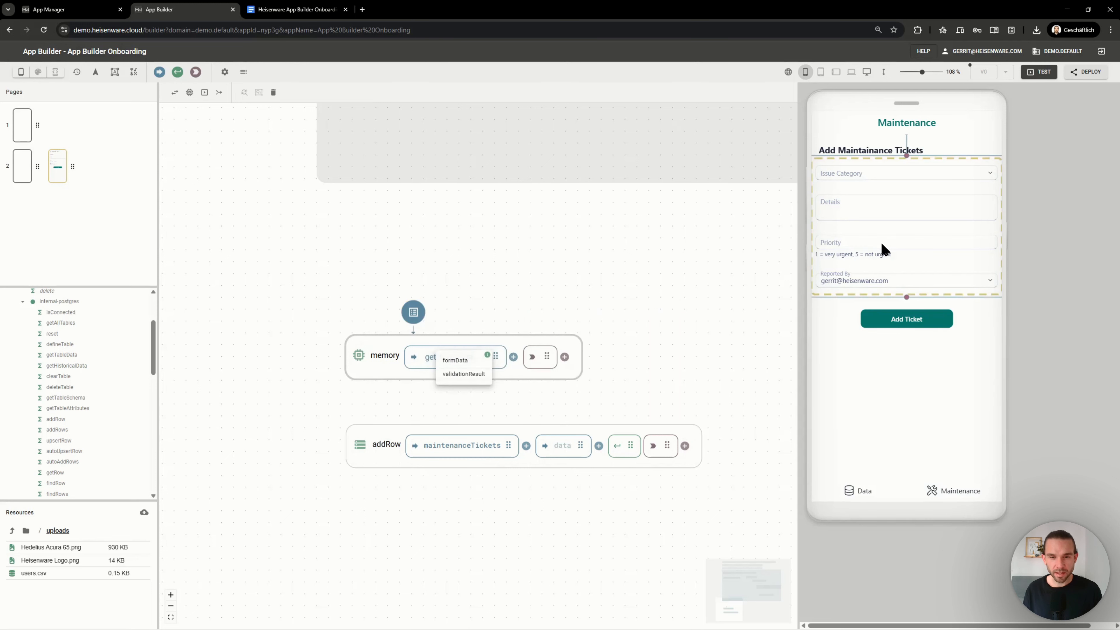
pyautogui.click(463, 361)
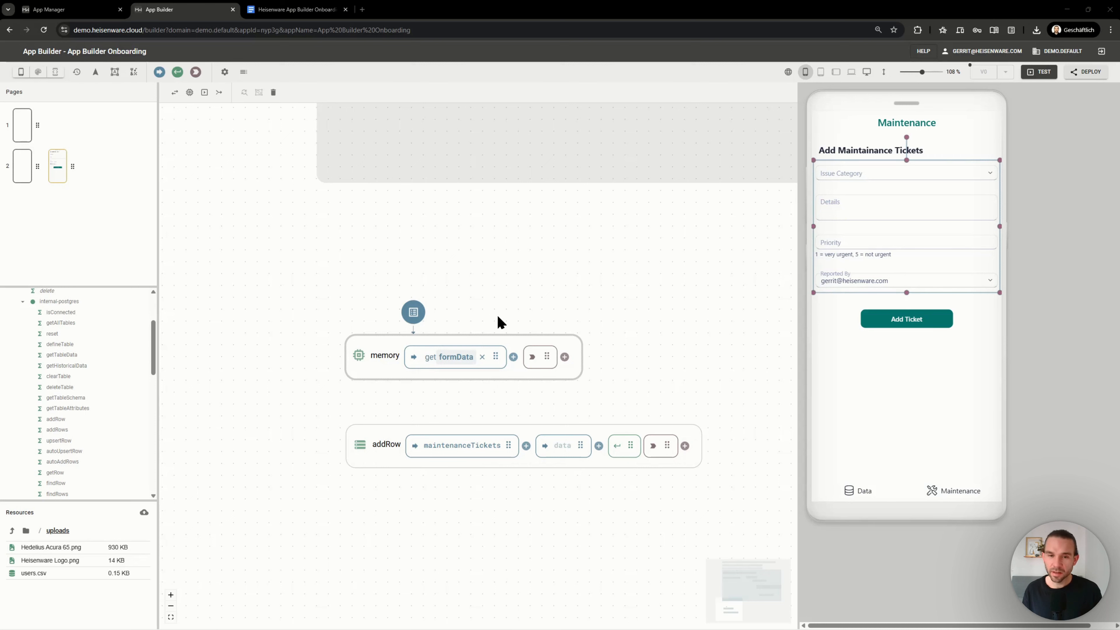
# Add a modifier to the memory function's output with the expression $merge([$, { "status": "Open" }])
pyautogui.click(566, 358)
pyautogui.click(588, 362)
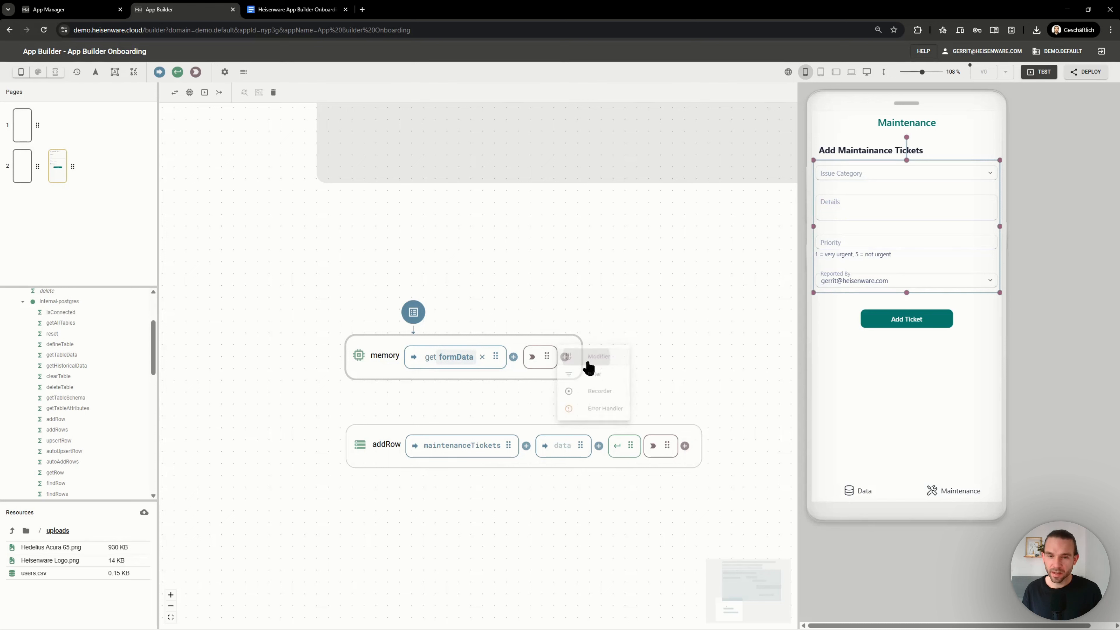
pyautogui.click(637, 363)
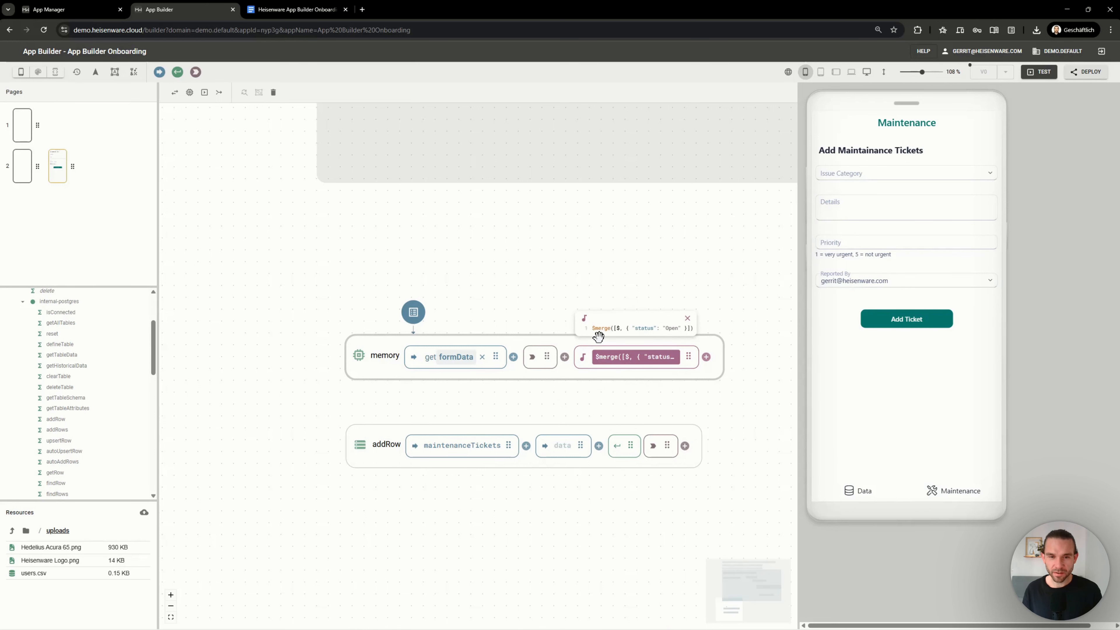
# Examine the form data, status key and Open value in the $merge expression, and close its editor
pyautogui.moveTo(594, 329); pyautogui.dragTo(613, 330)
pyautogui.doubleClick(619, 330)
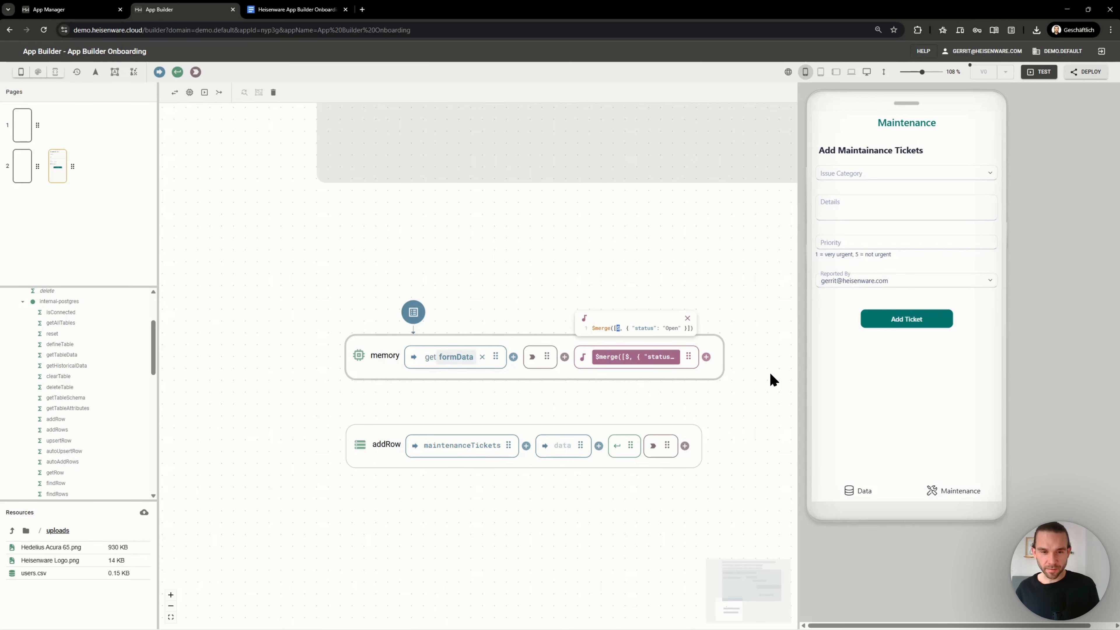
pyautogui.doubleClick(635, 328)
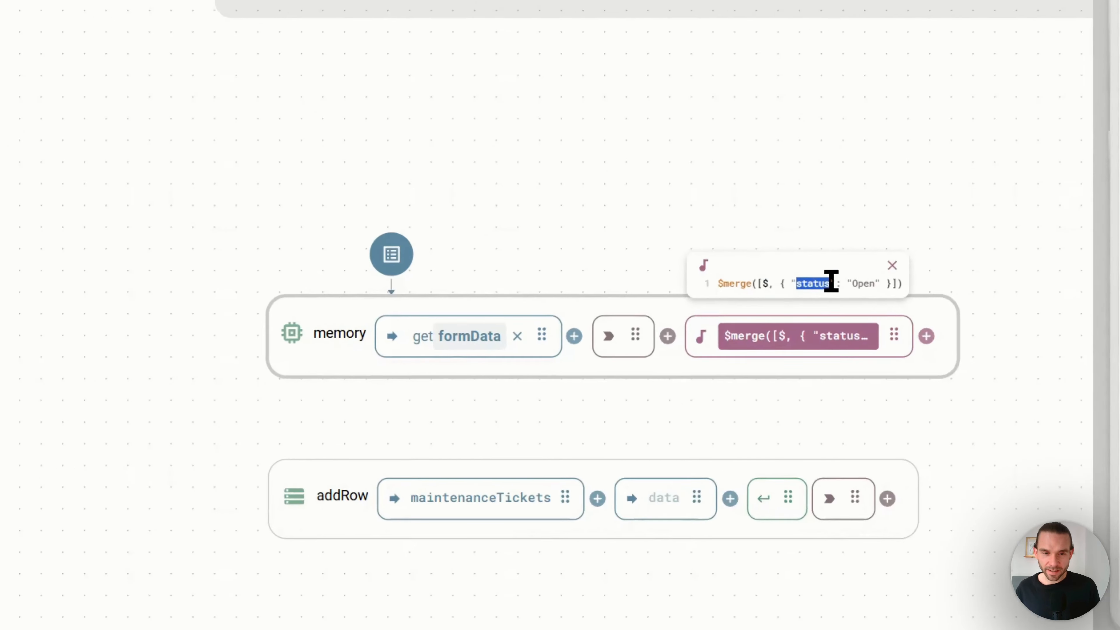
pyautogui.doubleClick(672, 327)
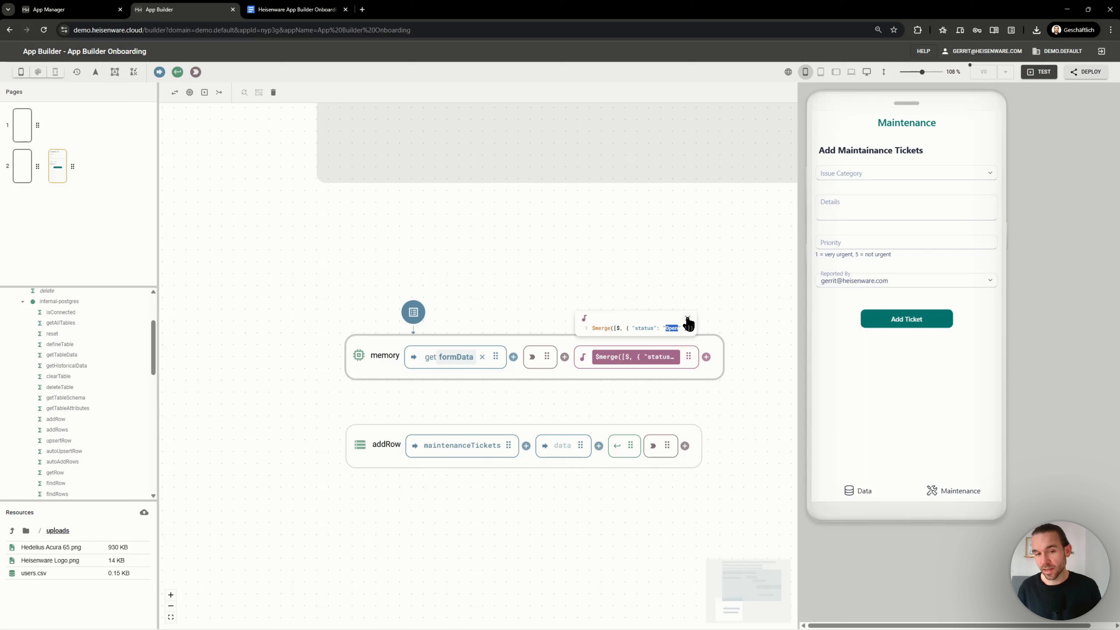
pyautogui.click(687, 320)
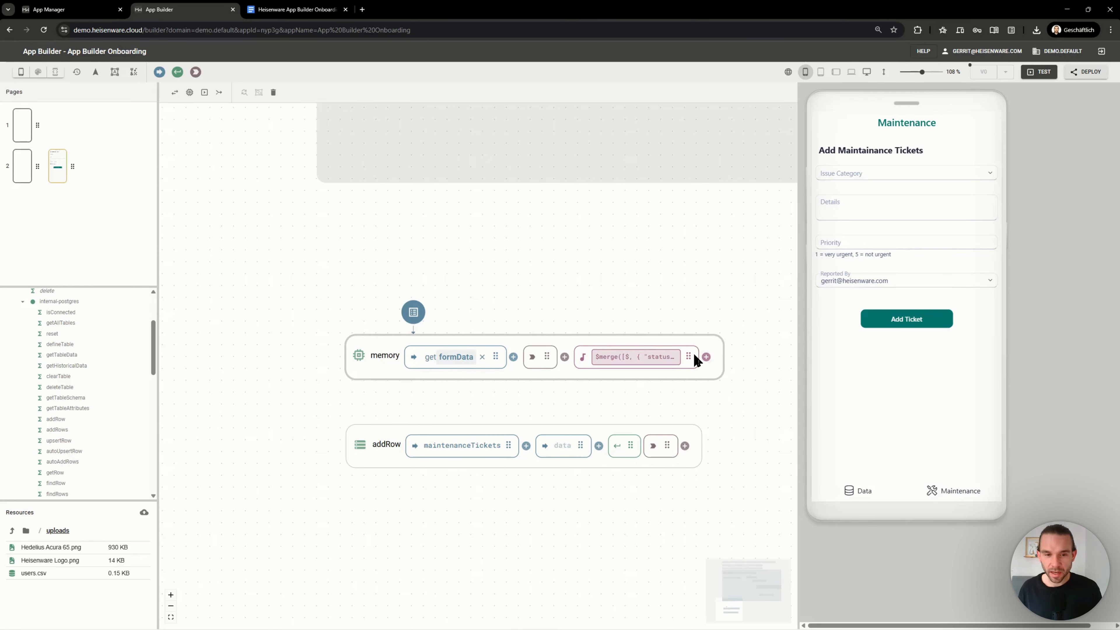
# Link the memory function's modifier to addRow's data input and trigger addRow with the Add Ticket button's click
pyautogui.moveTo(689, 356); pyautogui.dragTo(575, 450)
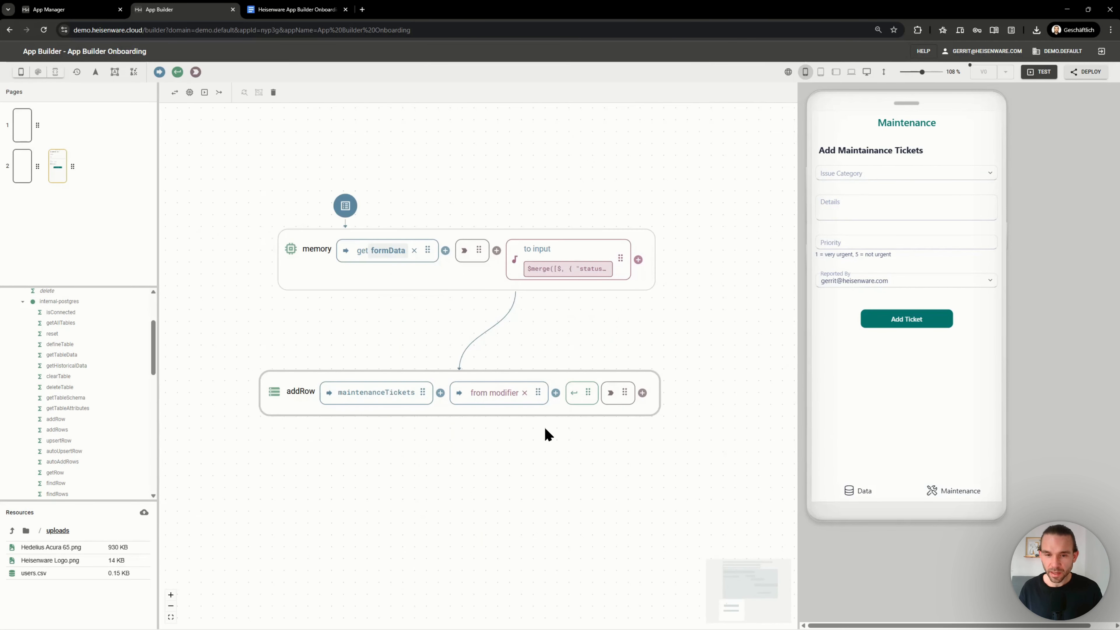
pyautogui.click(897, 325)
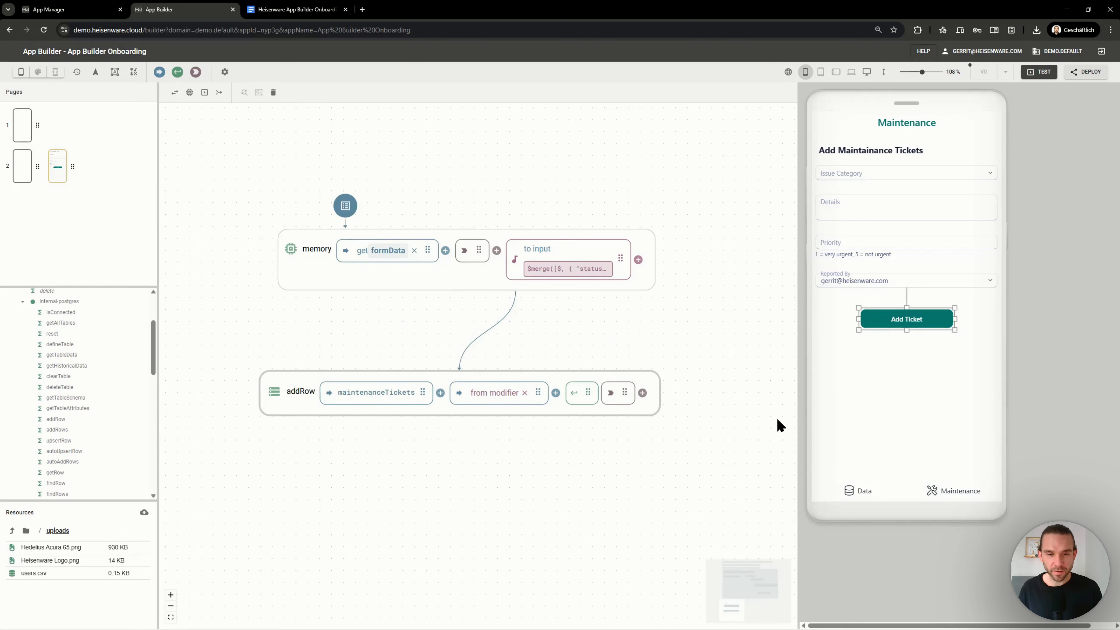
pyautogui.moveTo(588, 401); pyautogui.dragTo(891, 326)
pyautogui.moveTo(890, 320); pyautogui.dragTo(703, 372)
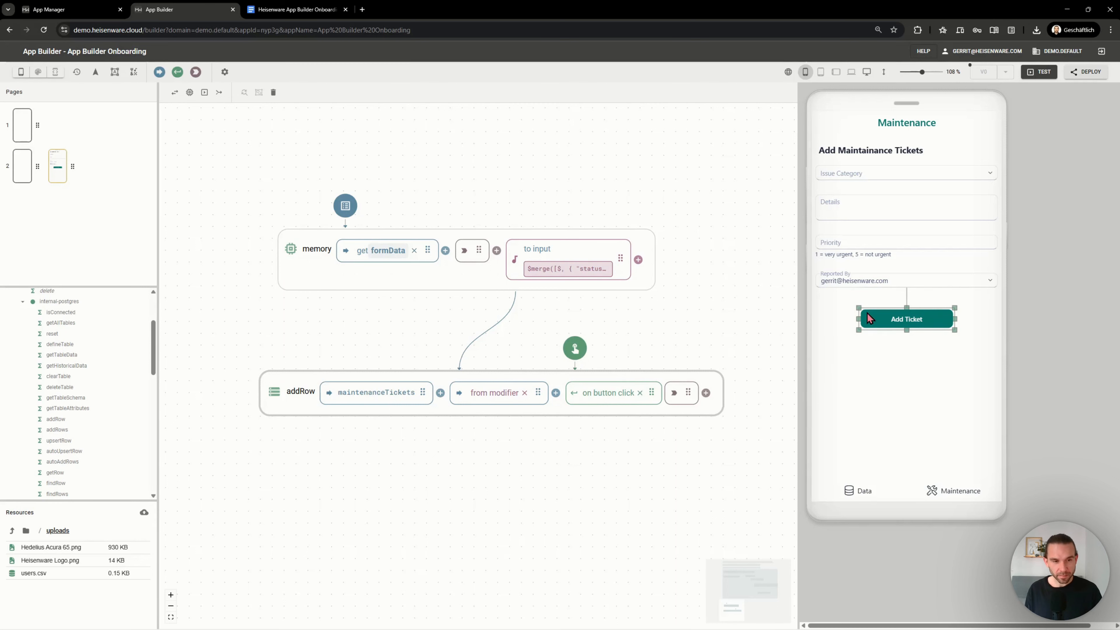
# Link addRow's output to the maintenance ticket form's clear function
pyautogui.click(870, 279)
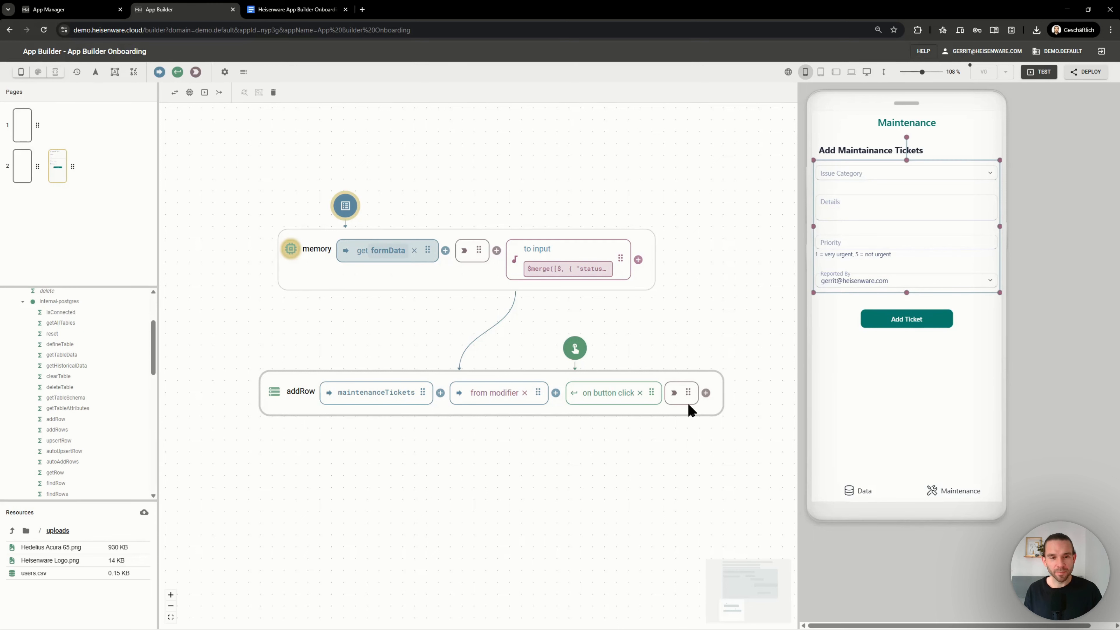
pyautogui.moveTo(688, 391); pyautogui.dragTo(870, 261)
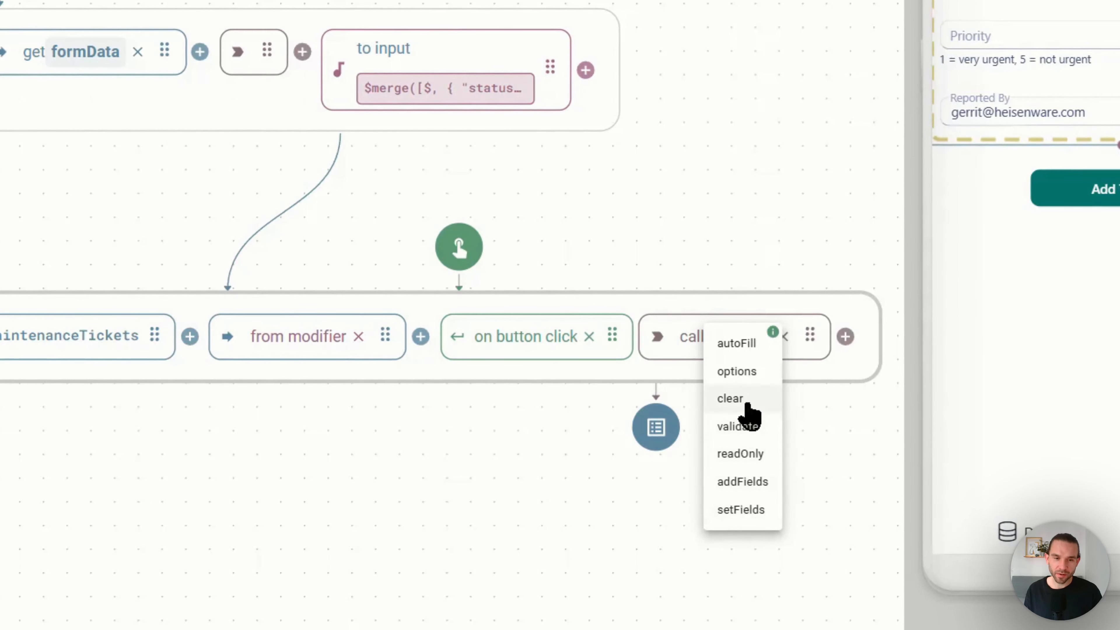
pyautogui.click(736, 400)
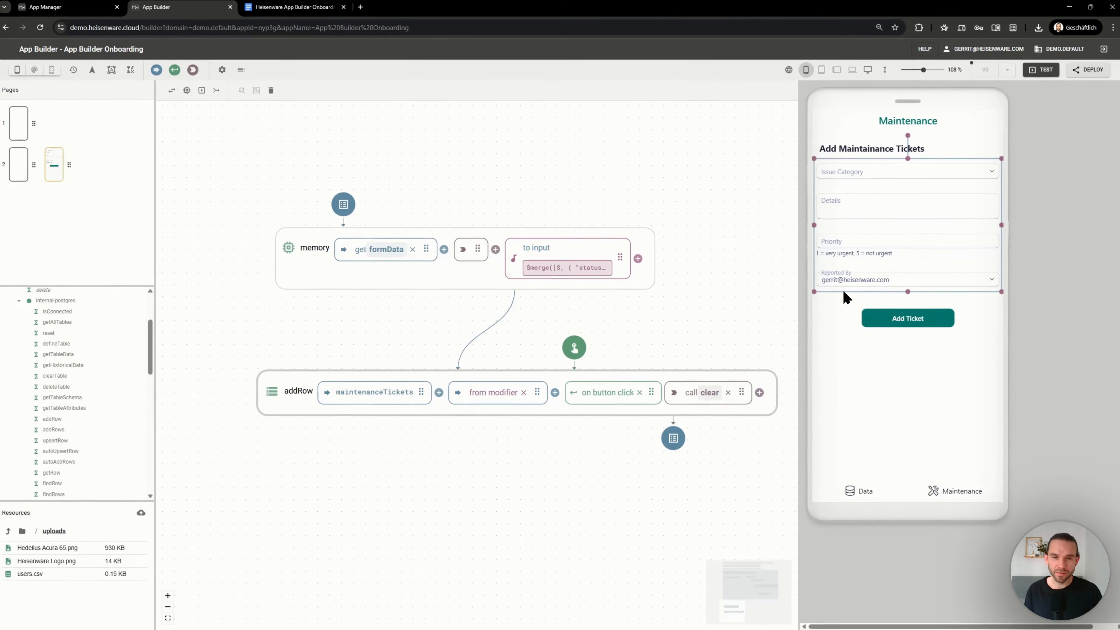
# Start test mode and fill in the form with category Pollution, details "Machine is very dirty again", priority 4 and the second Reported By user
pyautogui.click(1037, 73)
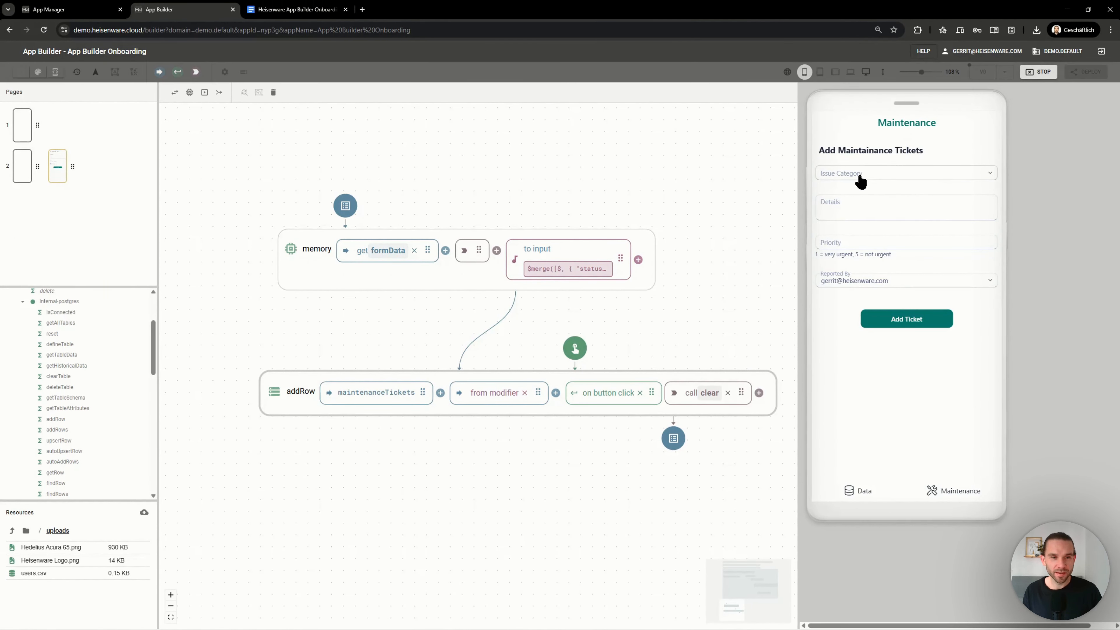
pyautogui.click(860, 179)
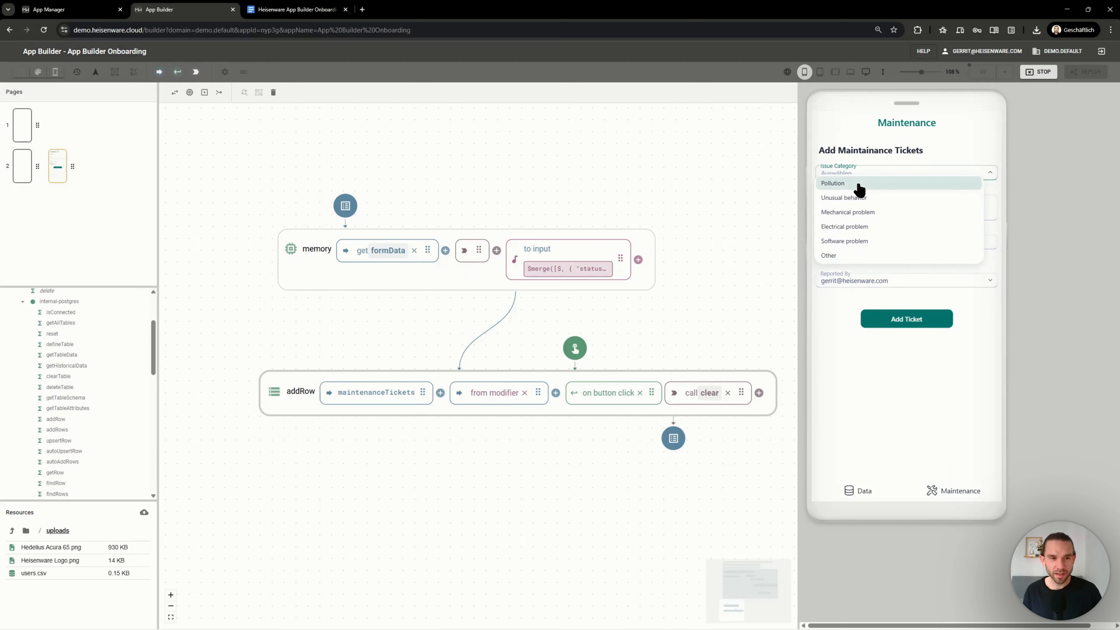
pyautogui.click(858, 186)
pyautogui.click(857, 208)
pyautogui.write('M')
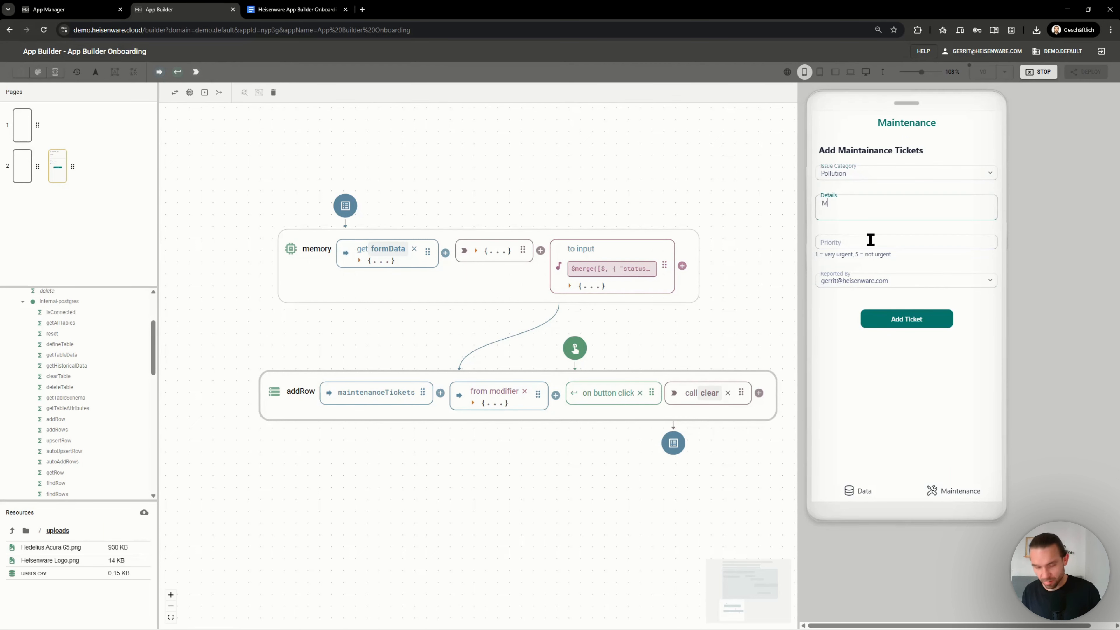
pyautogui.write('achine is very dirty again')
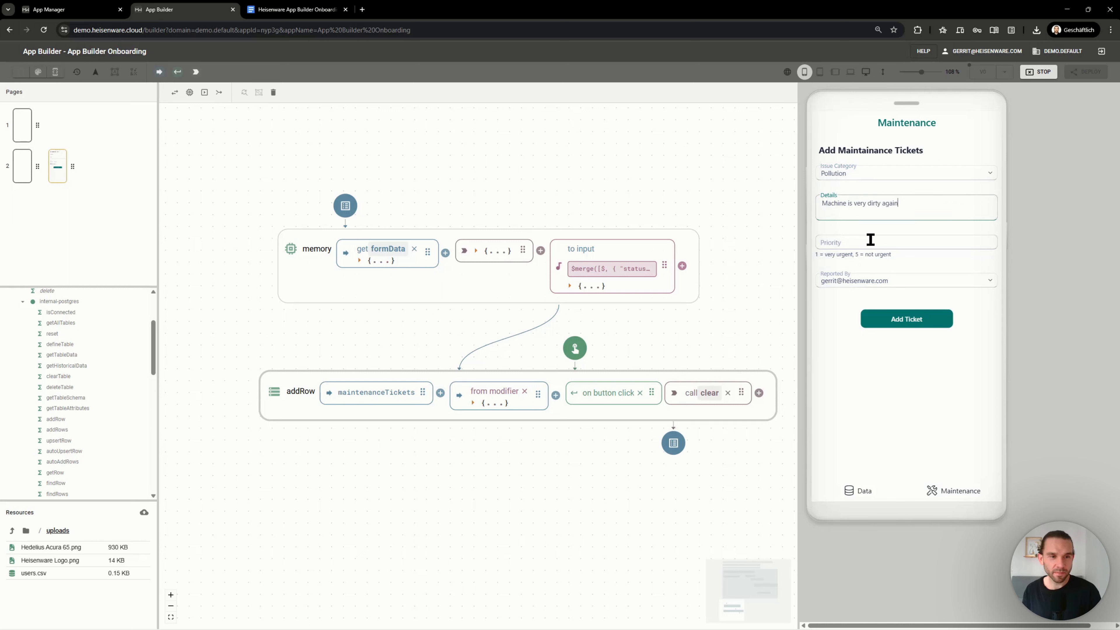
pyautogui.click(870, 241)
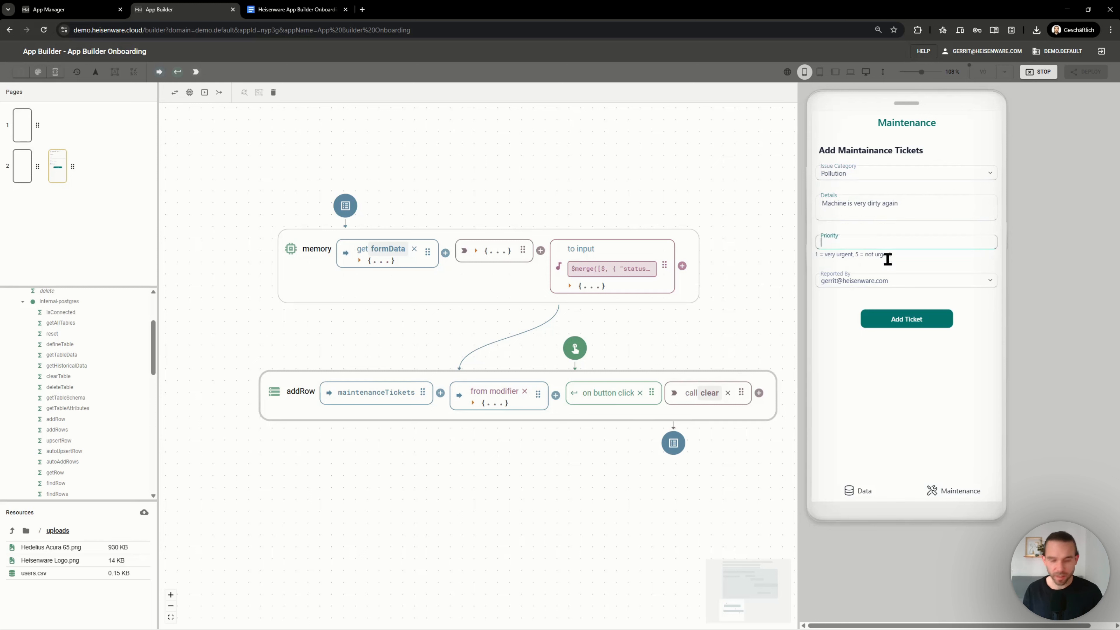
pyautogui.write('4')
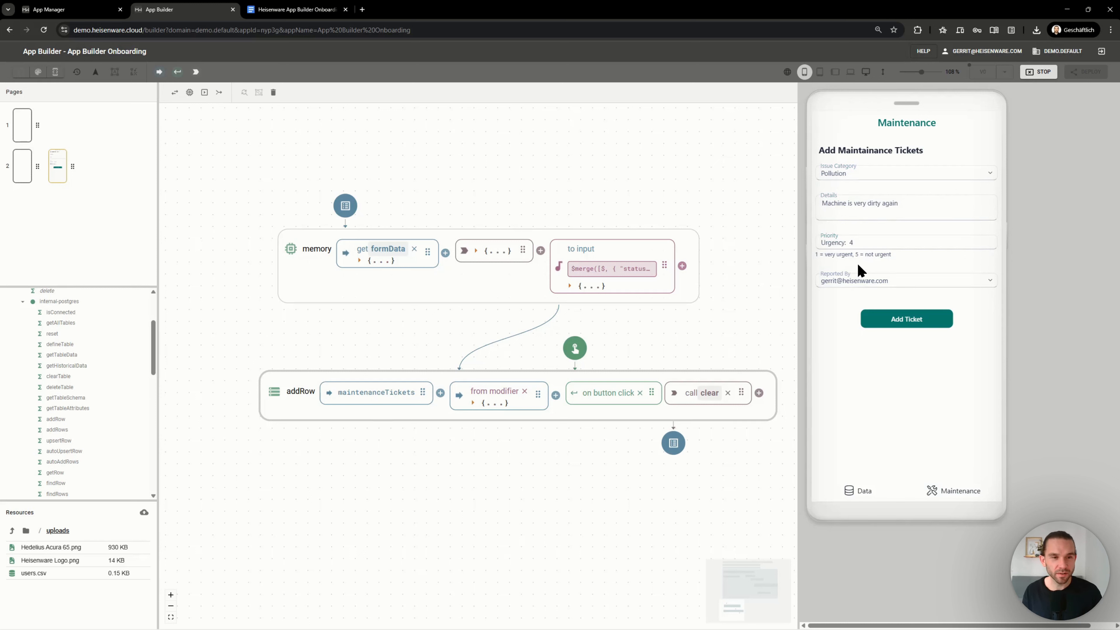
pyautogui.click(866, 281)
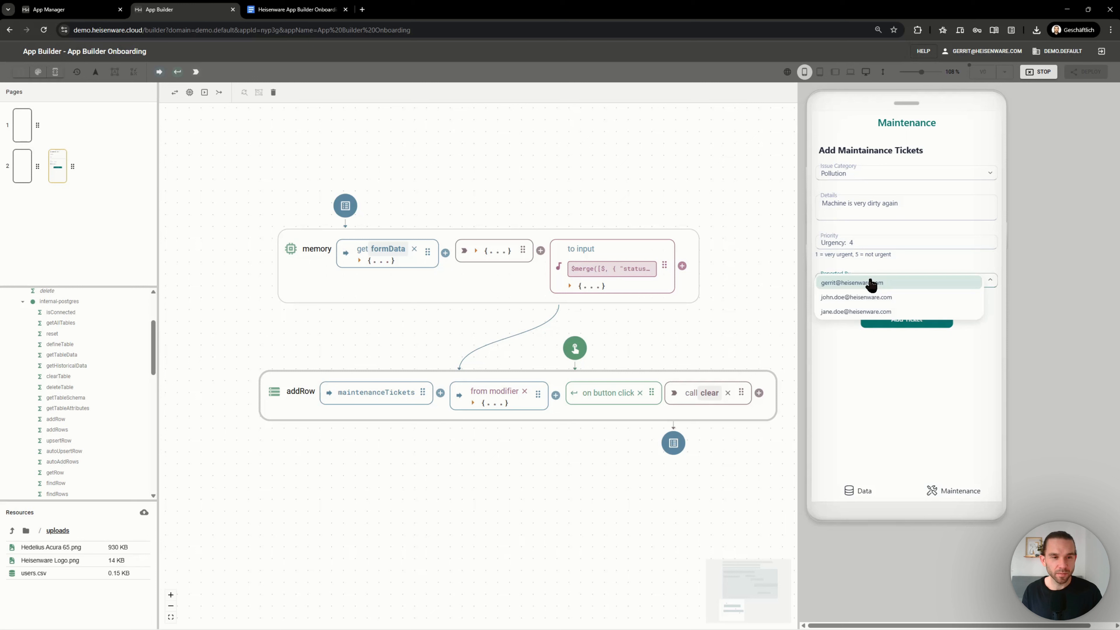
pyautogui.click(866, 297)
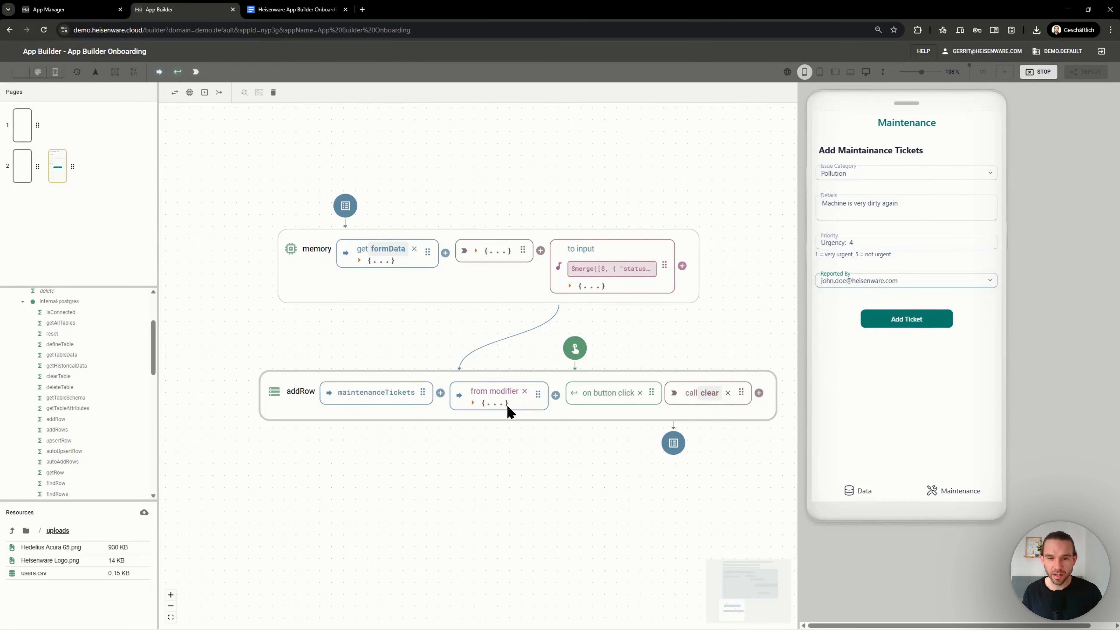
# Expand addRow's data input to inspect the merged ticket data, and submit the test ticket
pyautogui.click(490, 403)
pyautogui.hscroll(4, 499, 503)
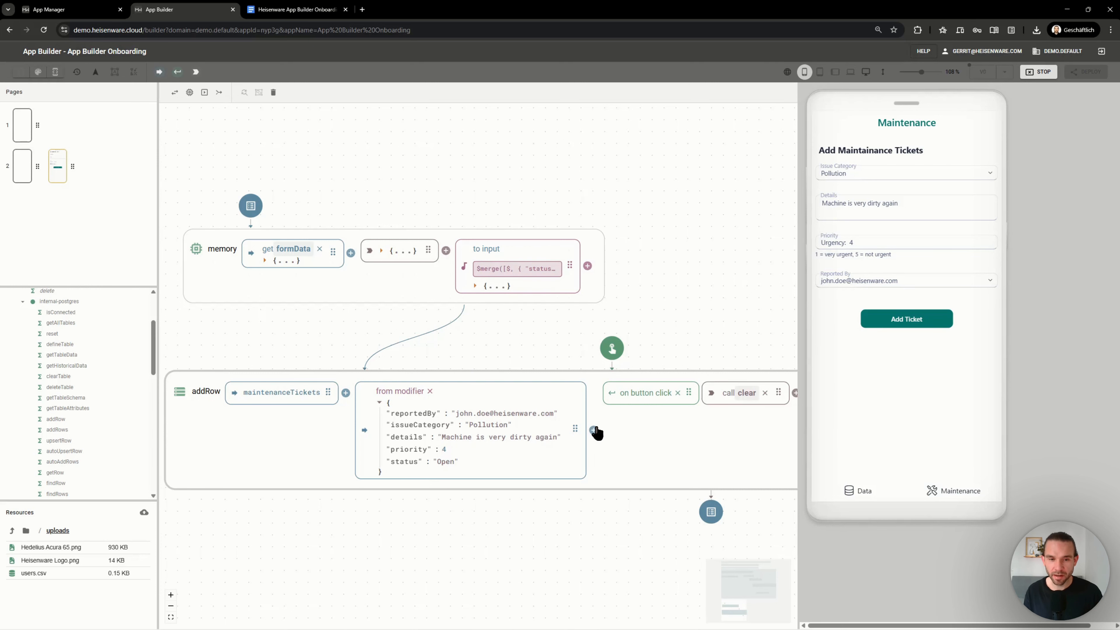
pyautogui.hscroll(3, 604, 432)
pyautogui.click(913, 325)
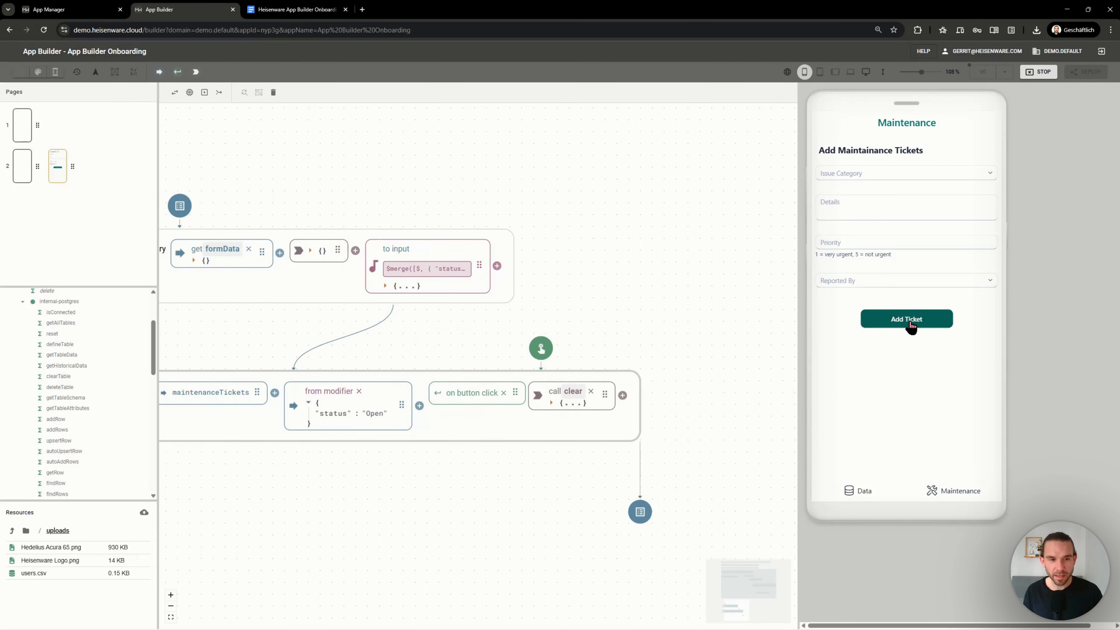
# Examine the id and timestamps of the record in addRow's output, and stop test mode
pyautogui.click(571, 405)
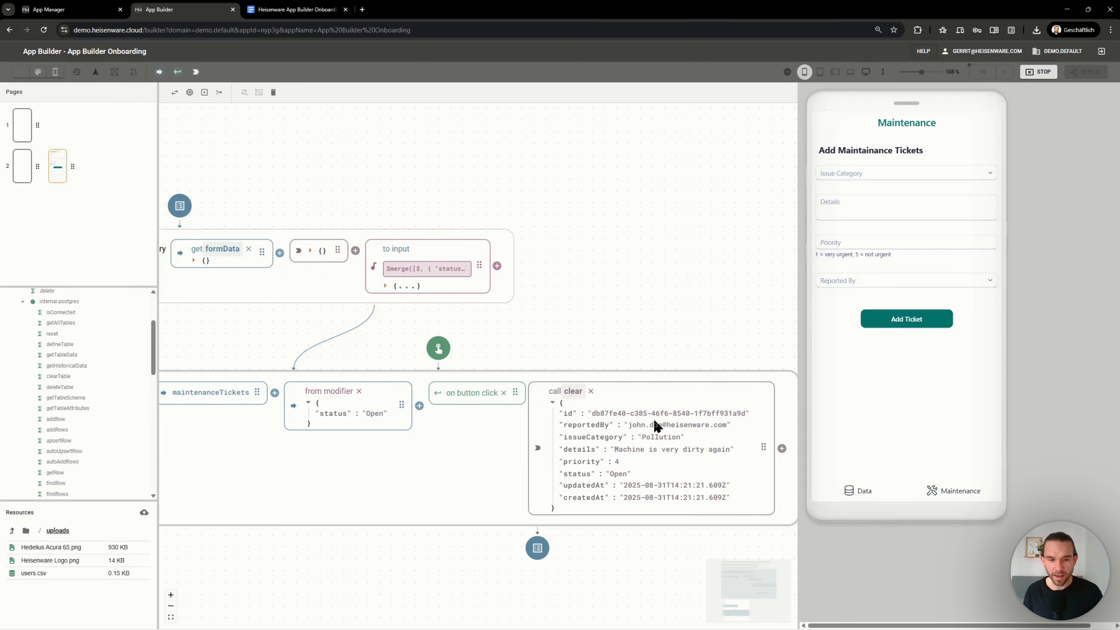
pyautogui.moveTo(594, 417); pyautogui.dragTo(712, 419)
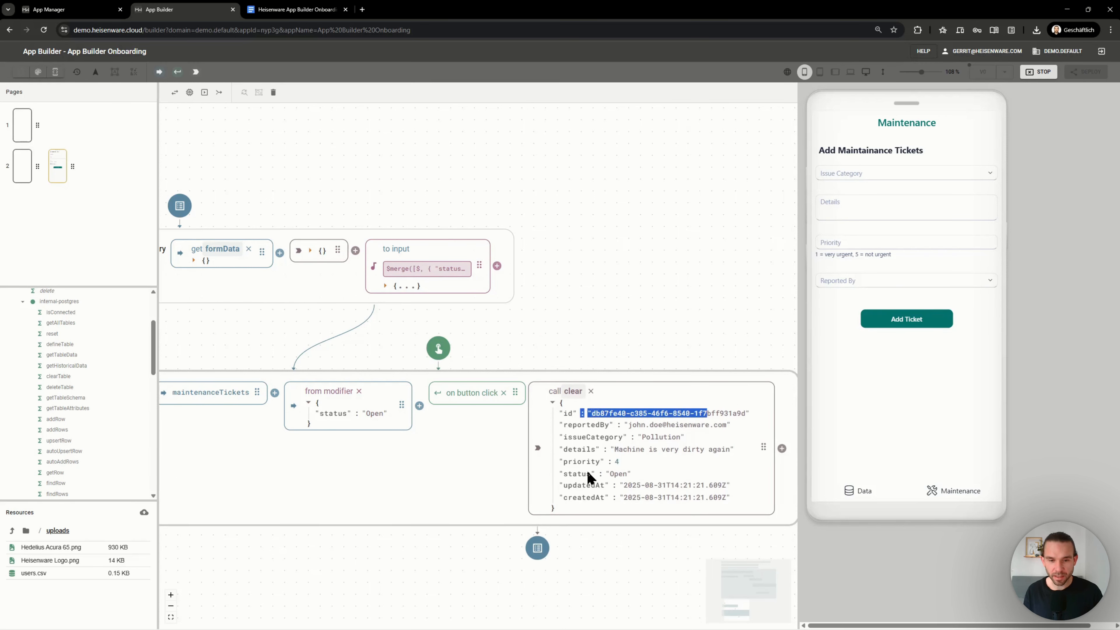
pyautogui.moveTo(589, 482); pyautogui.dragTo(696, 486)
pyautogui.moveTo(619, 498); pyautogui.dragTo(707, 503)
pyautogui.click(675, 501)
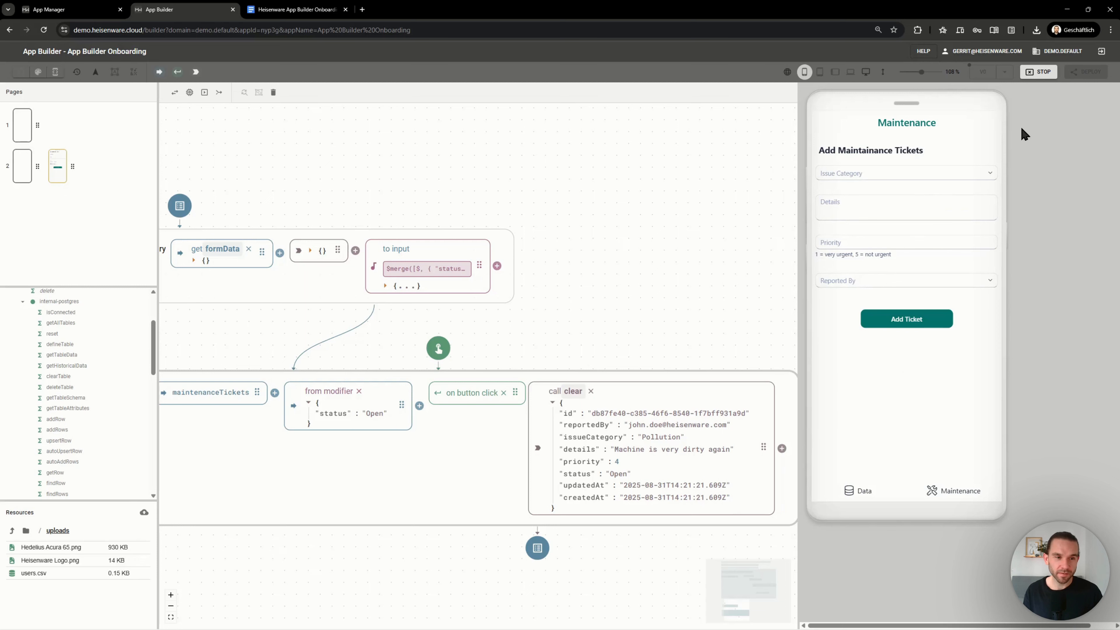
pyautogui.click(1038, 73)
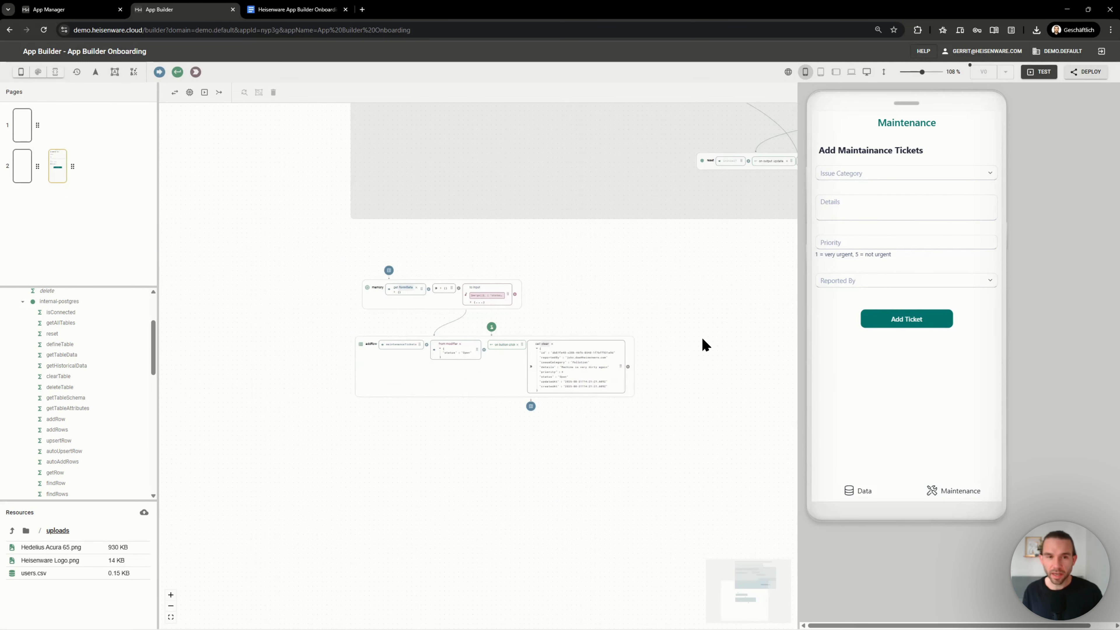
# Move the memory and addRow functions together further down, widening the gap below the Automatic Ticket Creation section
pyautogui.hscroll(2, 704, 341)
pyautogui.scroll(2, 705, 344)
pyautogui.moveTo(222, 359); pyautogui.dragTo(652, 602)
pyautogui.click(417, 399)
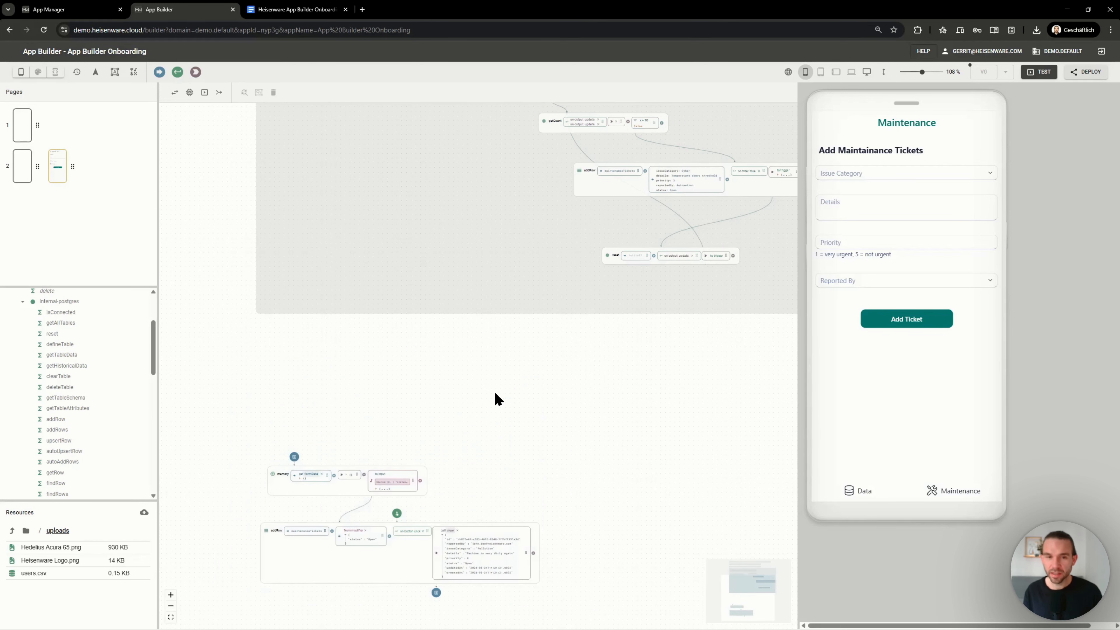
pyautogui.hscroll(1, 496, 390)
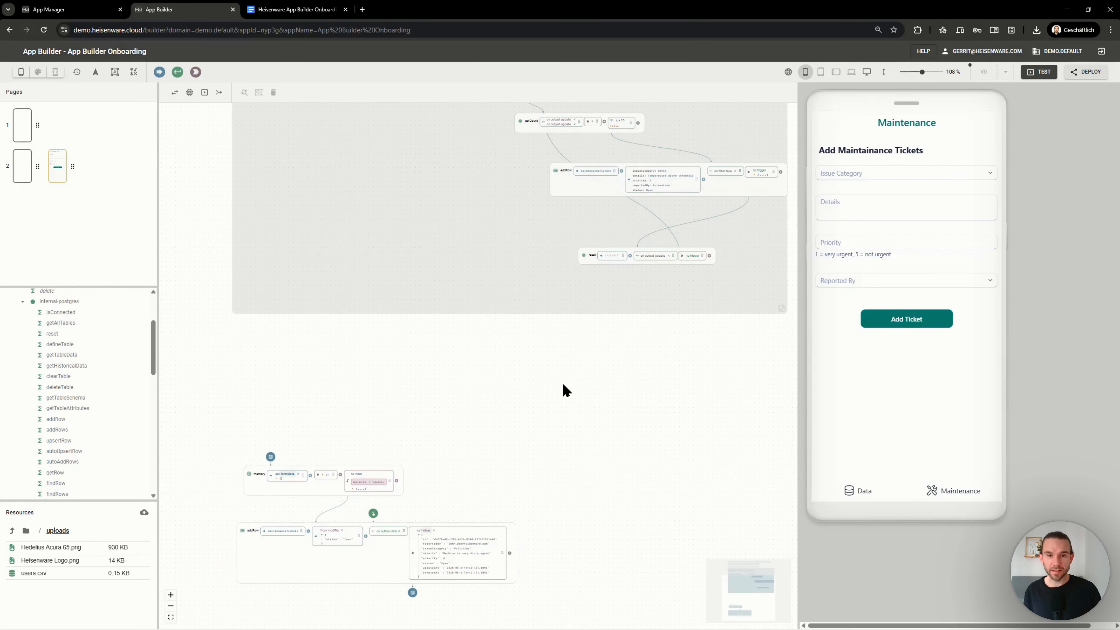
# Examine the Open Maintenance Tickets table on the Data page and the ticket board on the Maintenance page
pyautogui.click(857, 490)
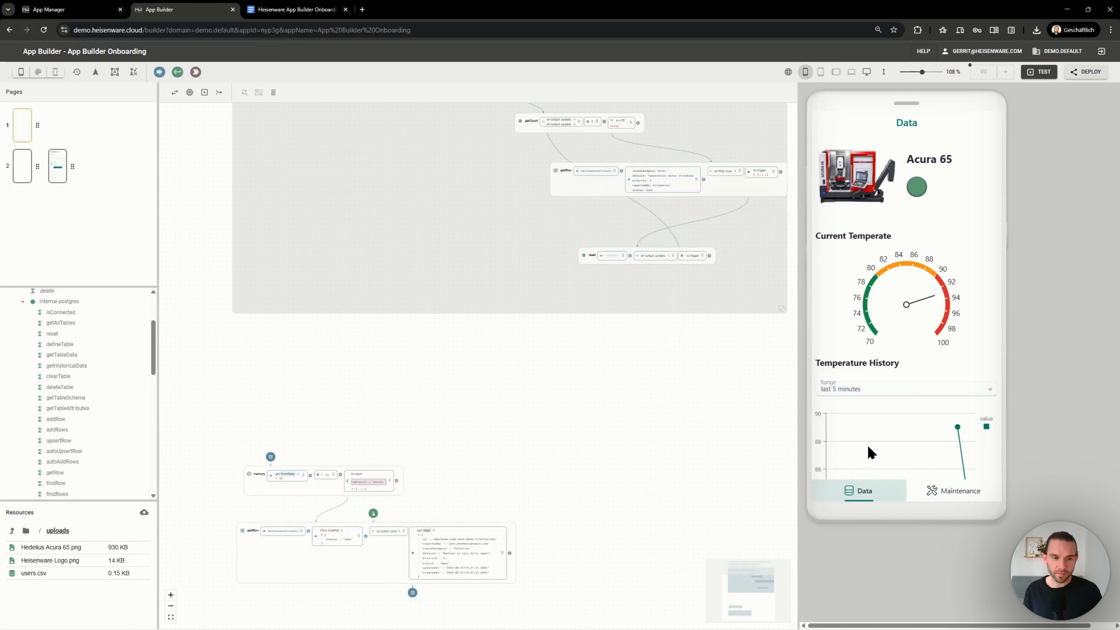
pyautogui.scroll(-5, 871, 419)
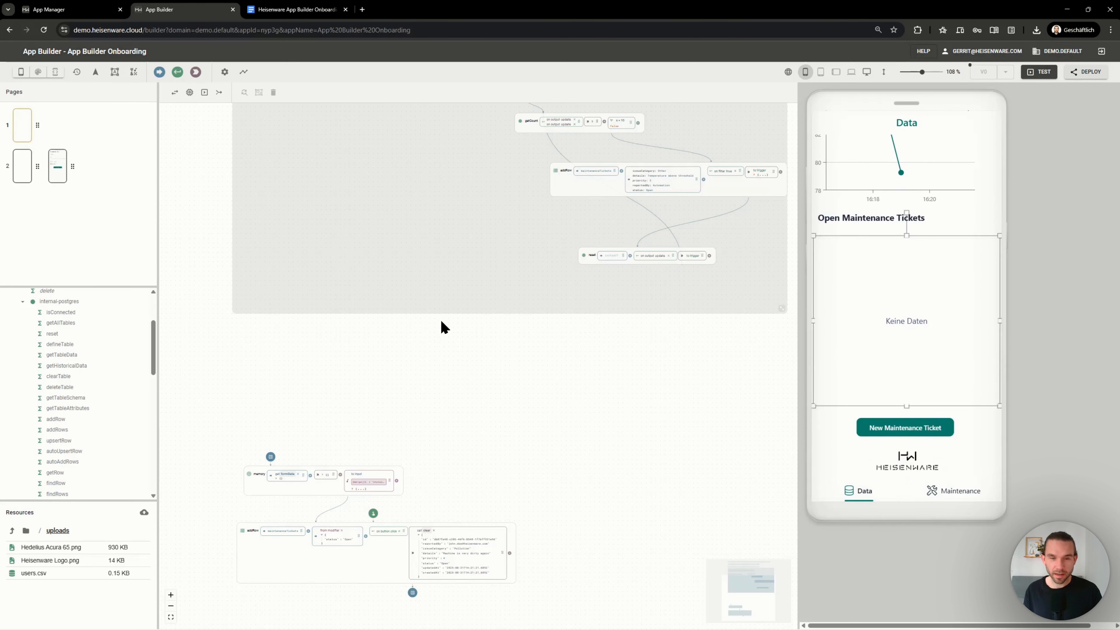
pyautogui.click(23, 167)
pyautogui.click(900, 250)
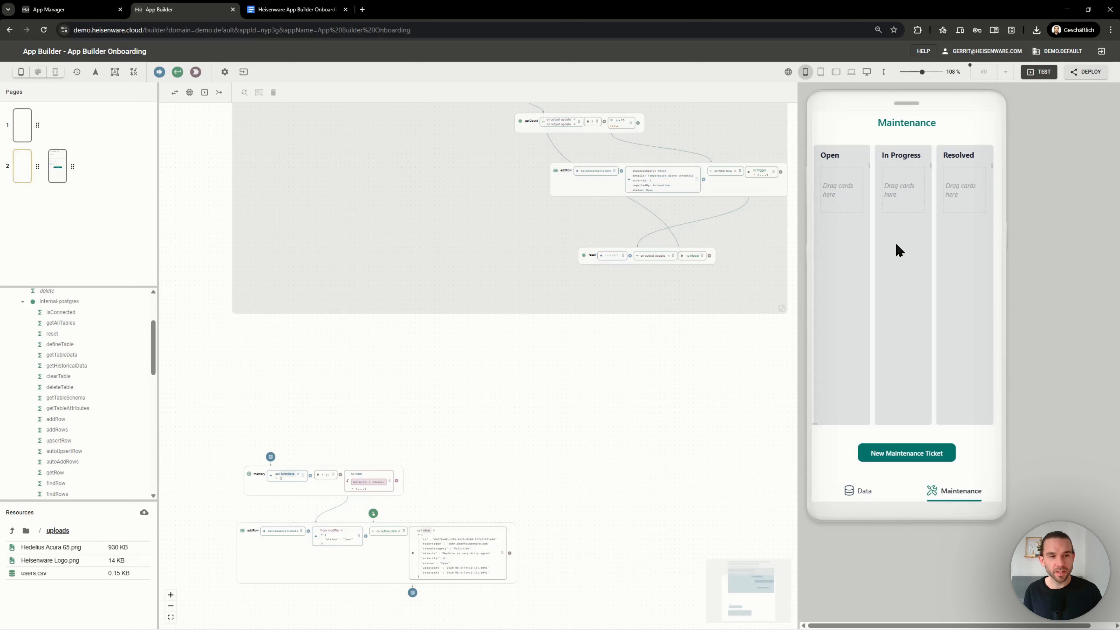
pyautogui.click(24, 134)
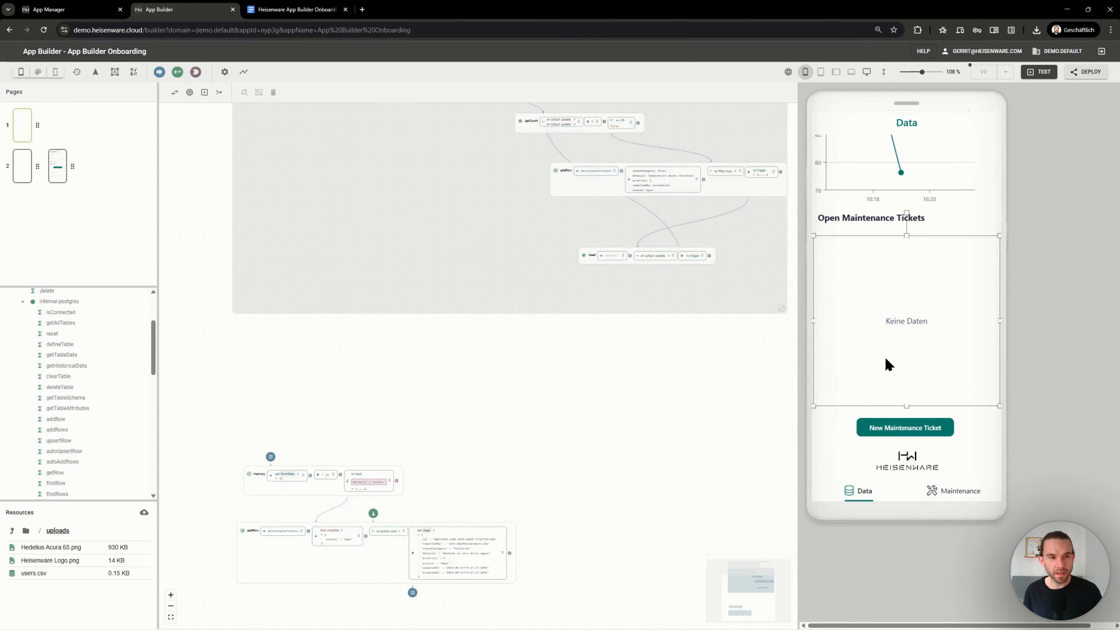
pyautogui.moveTo(660, 362); pyautogui.dragTo(589, 363)
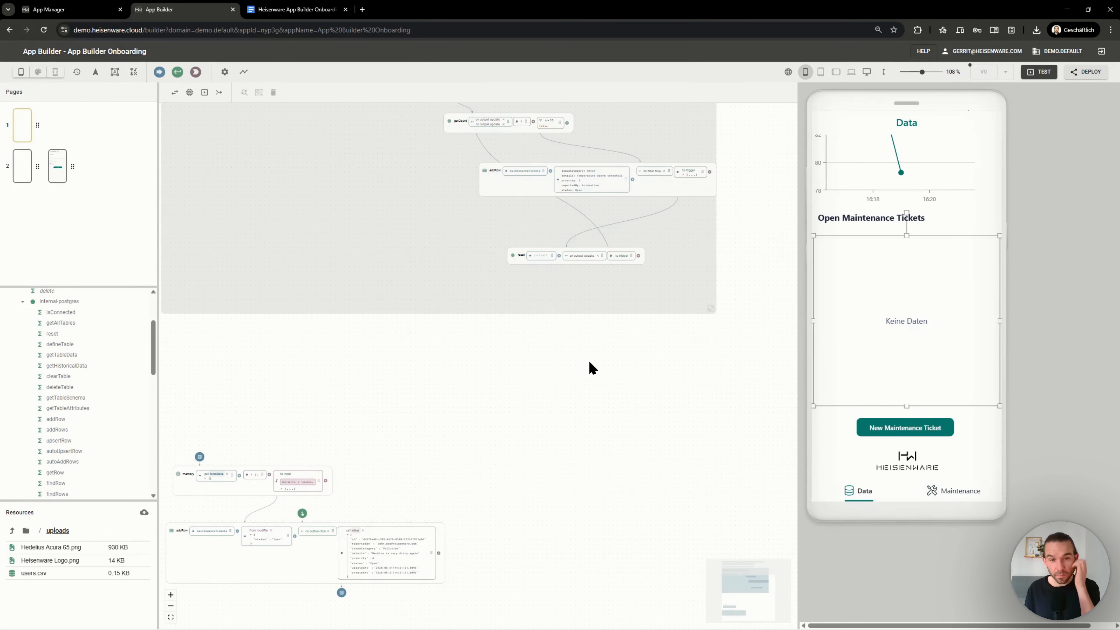
pyautogui.hscroll(-2, 300, 371)
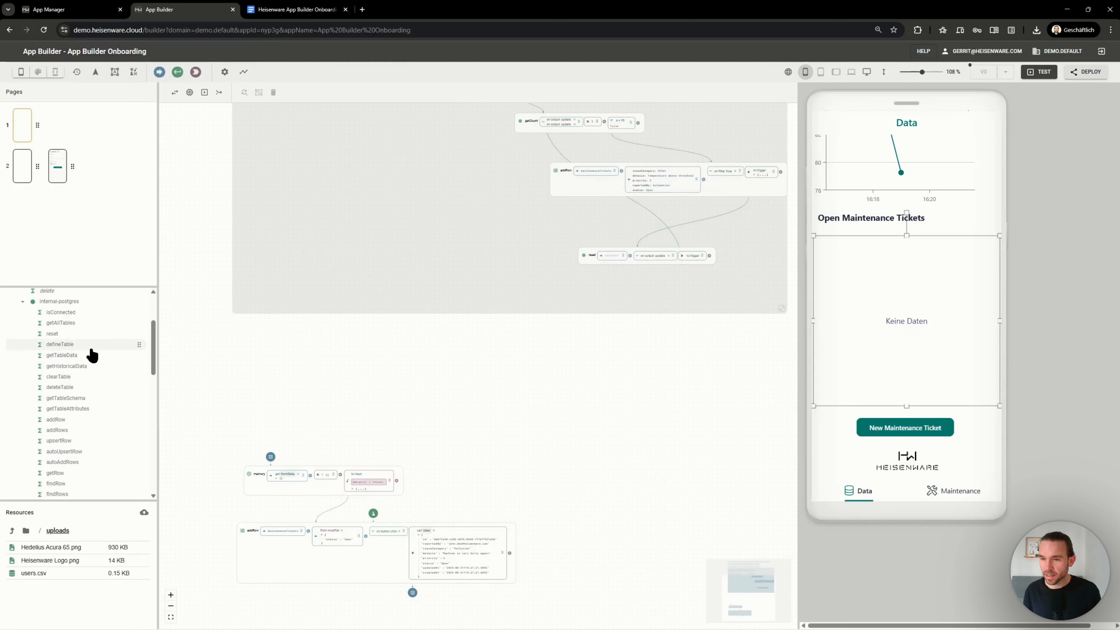
# Add the internal-postgres getTableData function in the empty area above the memory function and set its table name to maintenanceTickets
pyautogui.moveTo(71, 369); pyautogui.dragTo(407, 397)
pyautogui.scroll(4, 440, 434)
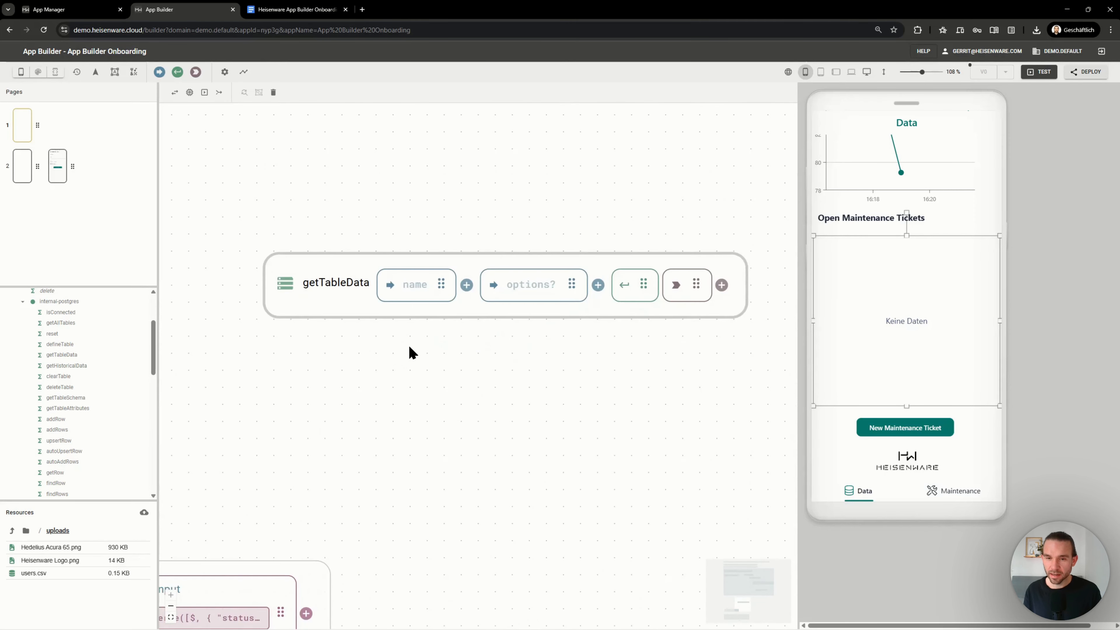
pyautogui.click(408, 285)
pyautogui.write('maintenanceTickets')
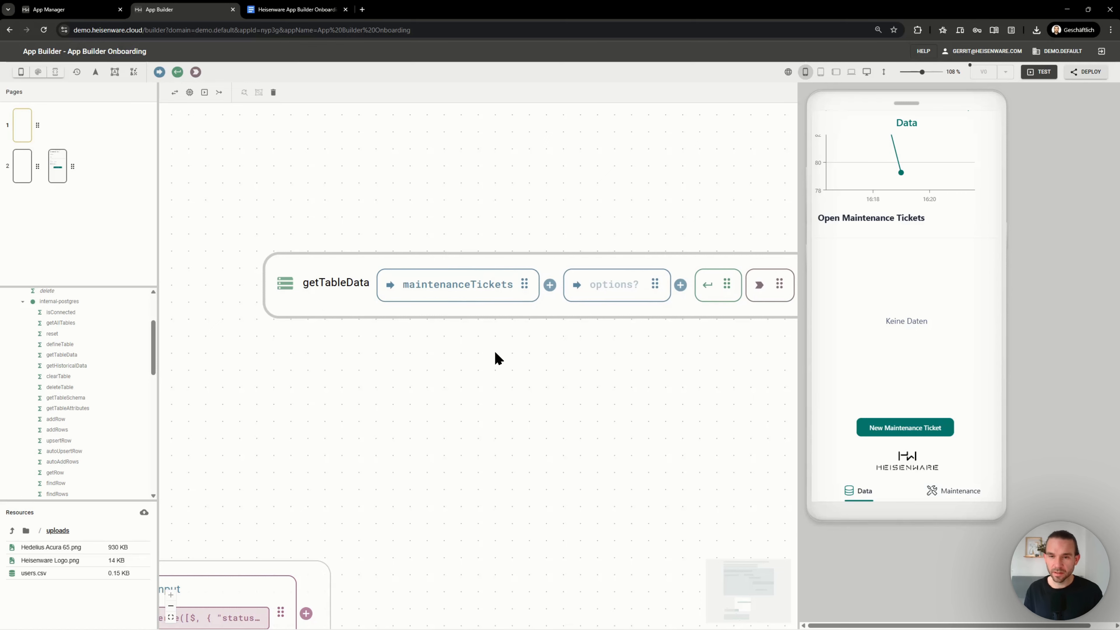
pyautogui.scroll(-1, 473, 365)
pyautogui.hscroll(3, 485, 349)
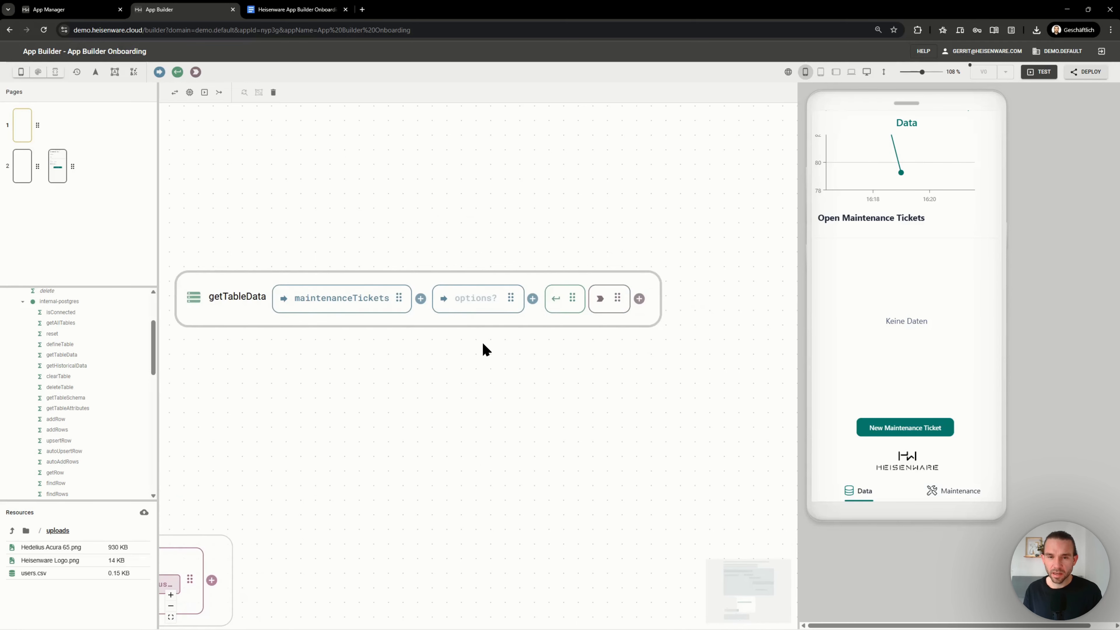
# Set the options of getTableData to filter: [status, is, Open]
pyautogui.click(463, 305)
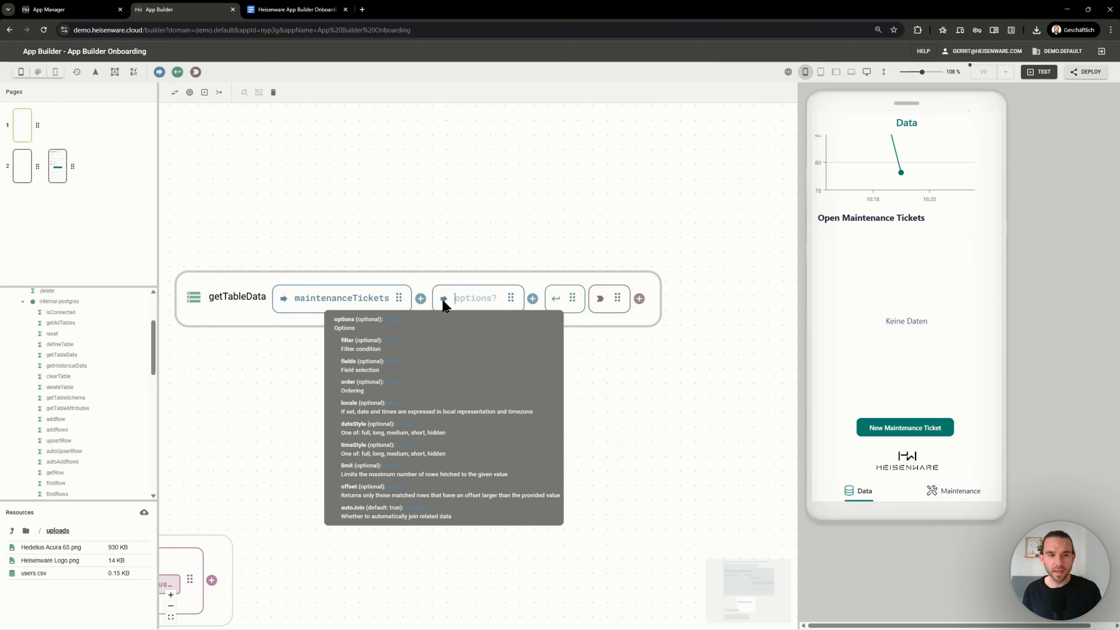
pyautogui.click(890, 266)
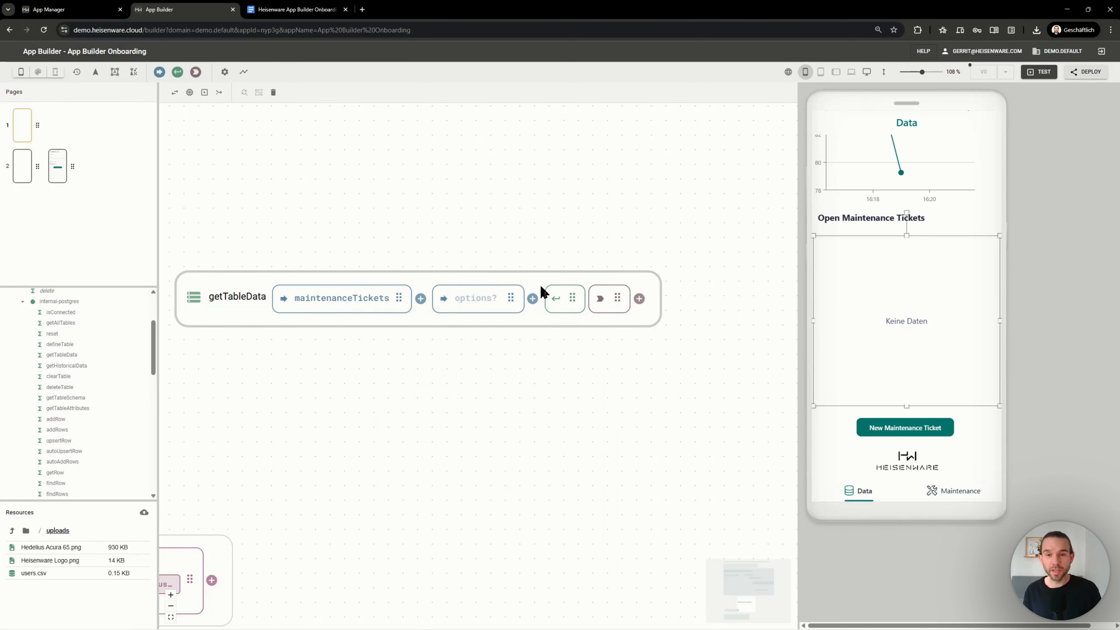
pyautogui.click(471, 303)
pyautogui.write('filt')
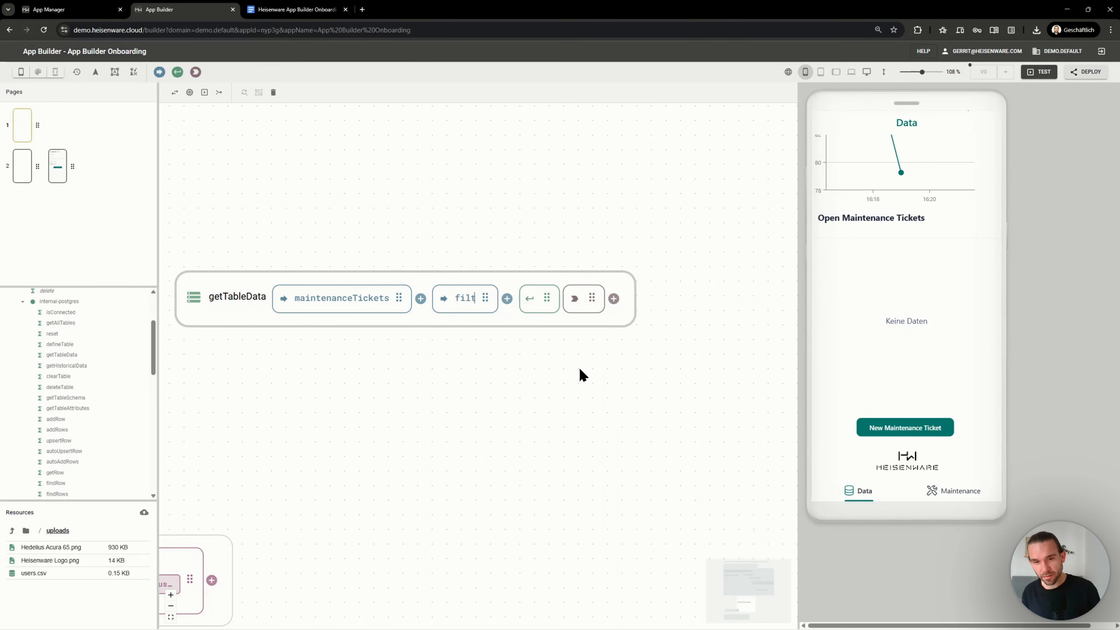
pyautogui.write('er: [')
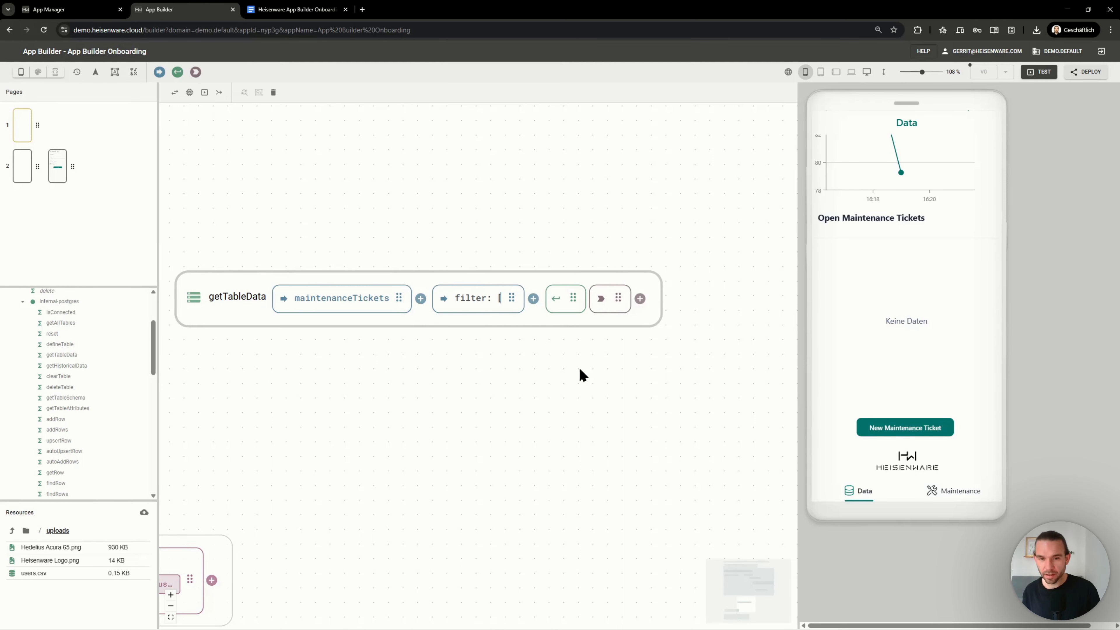
pyautogui.write('stat')
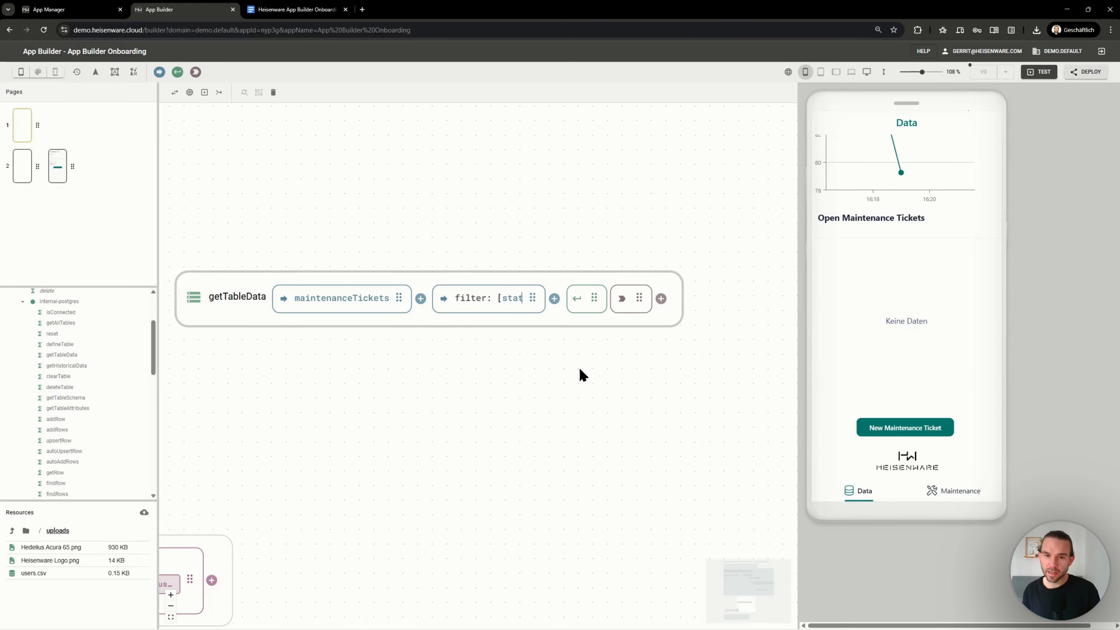
pyautogui.write('us, is, open')
pyautogui.press('BackSpace')
pyautogui.press('BackSpace')
pyautogui.press('BackSpace')
pyautogui.press('BackSpace')
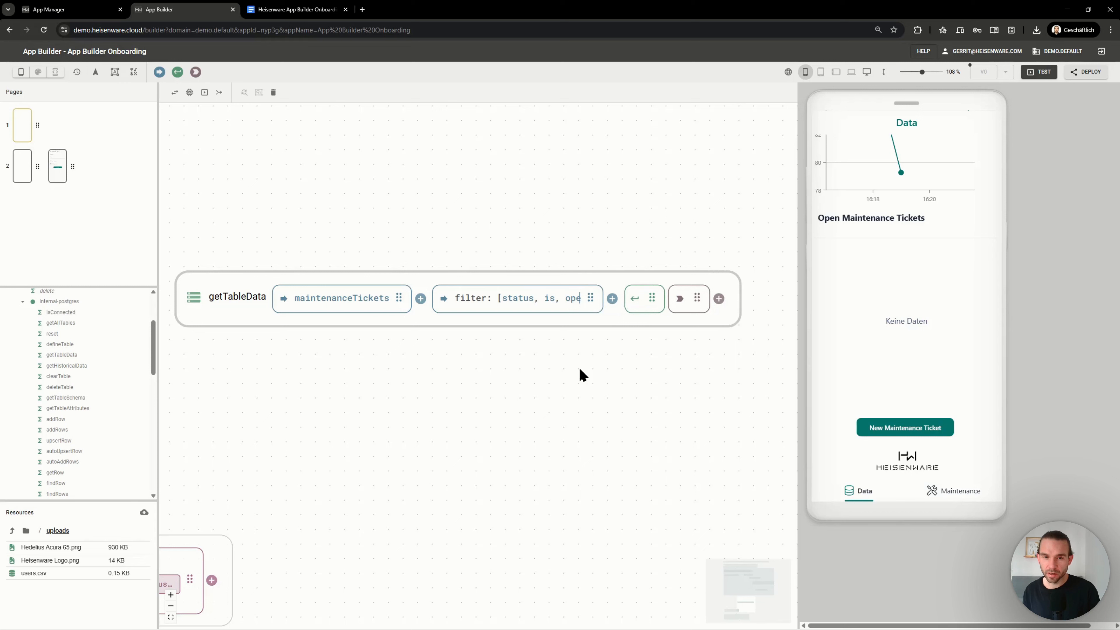
pyautogui.write('Open')
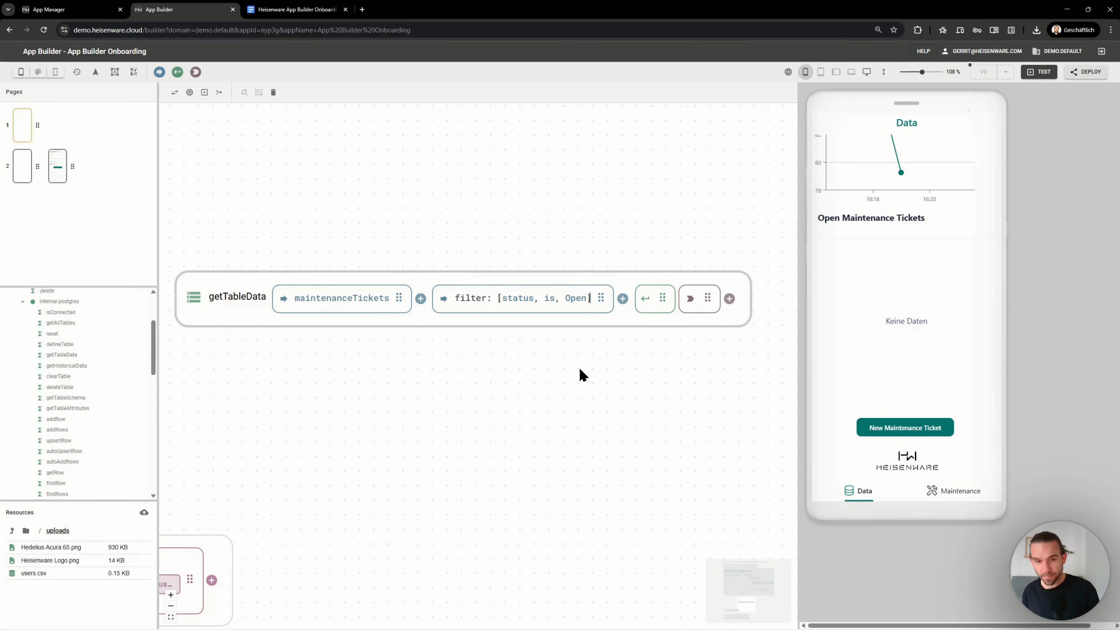
pyautogui.write(']')
pyautogui.moveTo(445, 304)
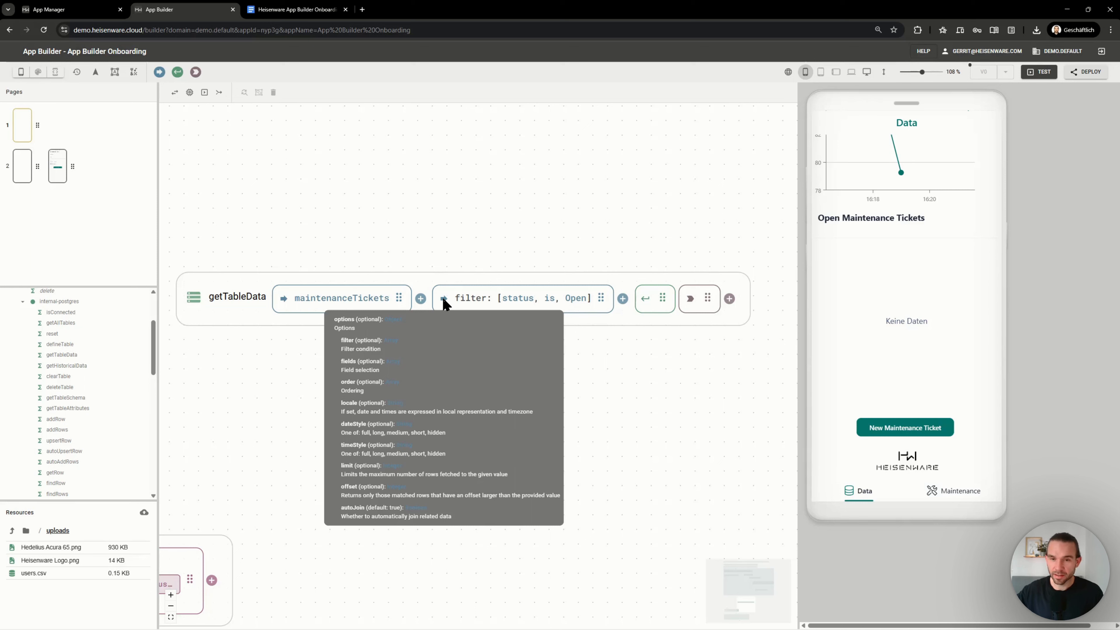
# Run getTableData and examine the first record in its output
pyautogui.click(644, 299)
pyautogui.moveTo(644, 314); pyautogui.dragTo(516, 293)
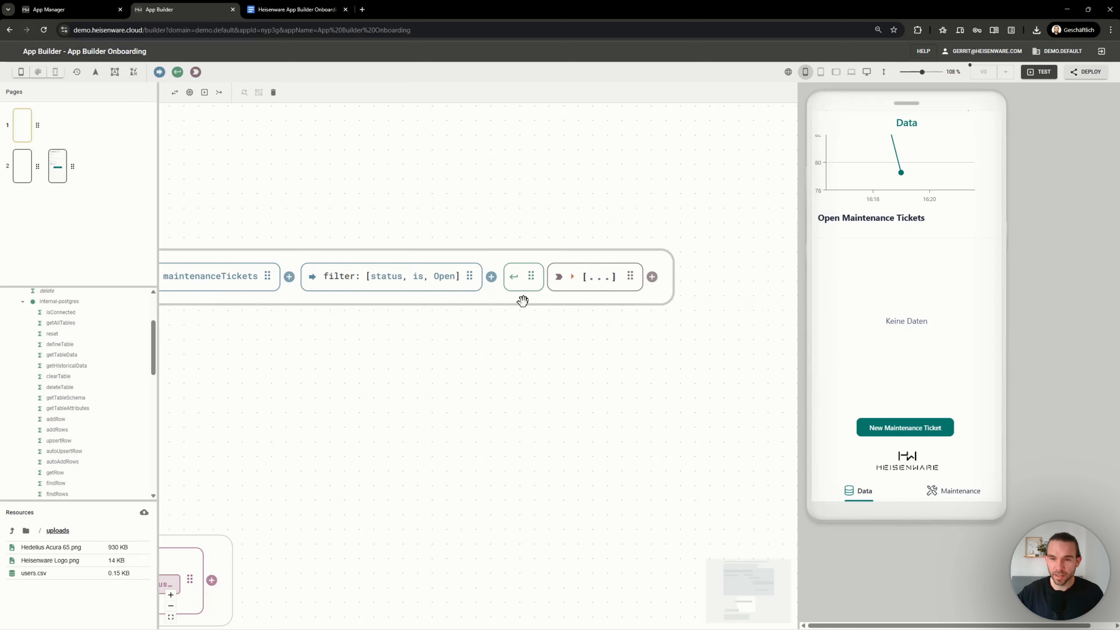
pyautogui.click(602, 281)
pyautogui.click(617, 282)
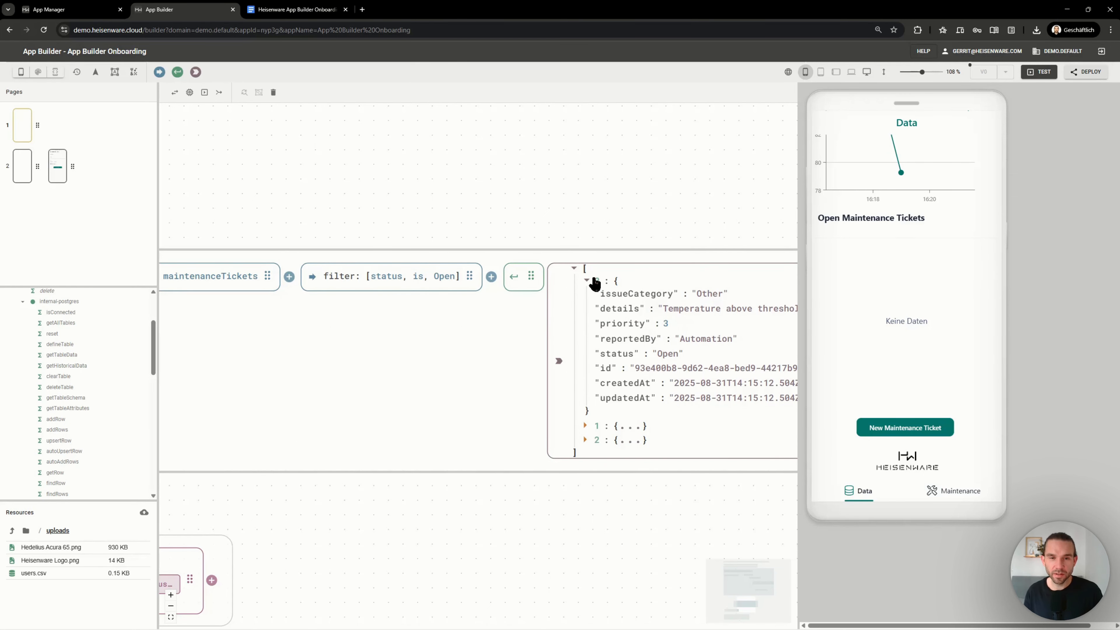
pyautogui.click(587, 282)
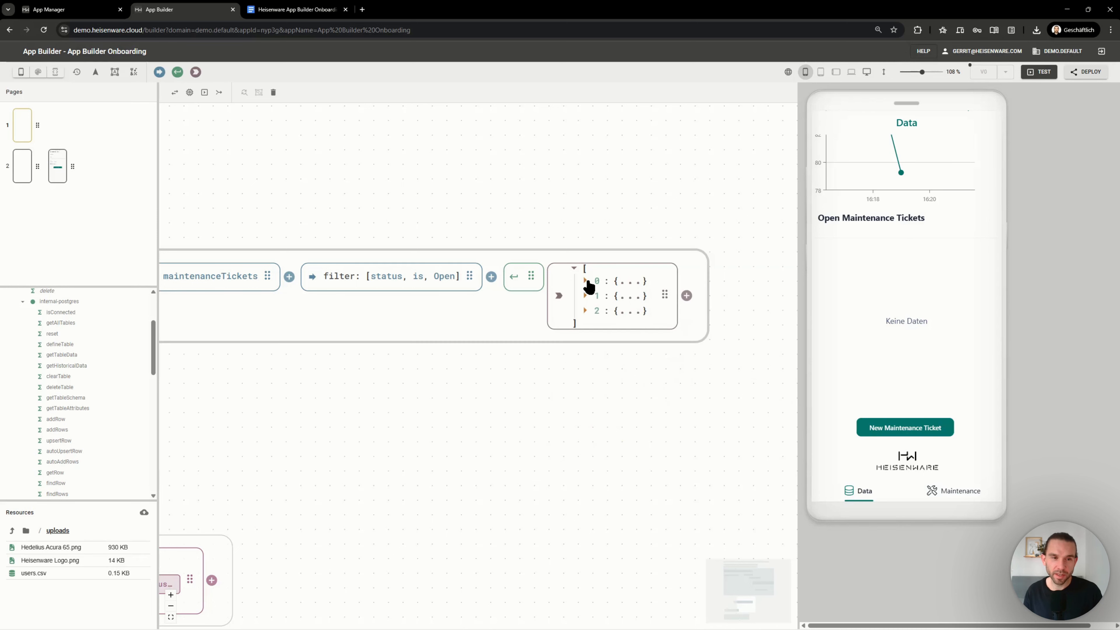
# Bind the output of getTableData to the data property of the Open Maintenance Tickets table
pyautogui.click(887, 314)
pyautogui.moveTo(664, 294); pyautogui.dragTo(912, 304)
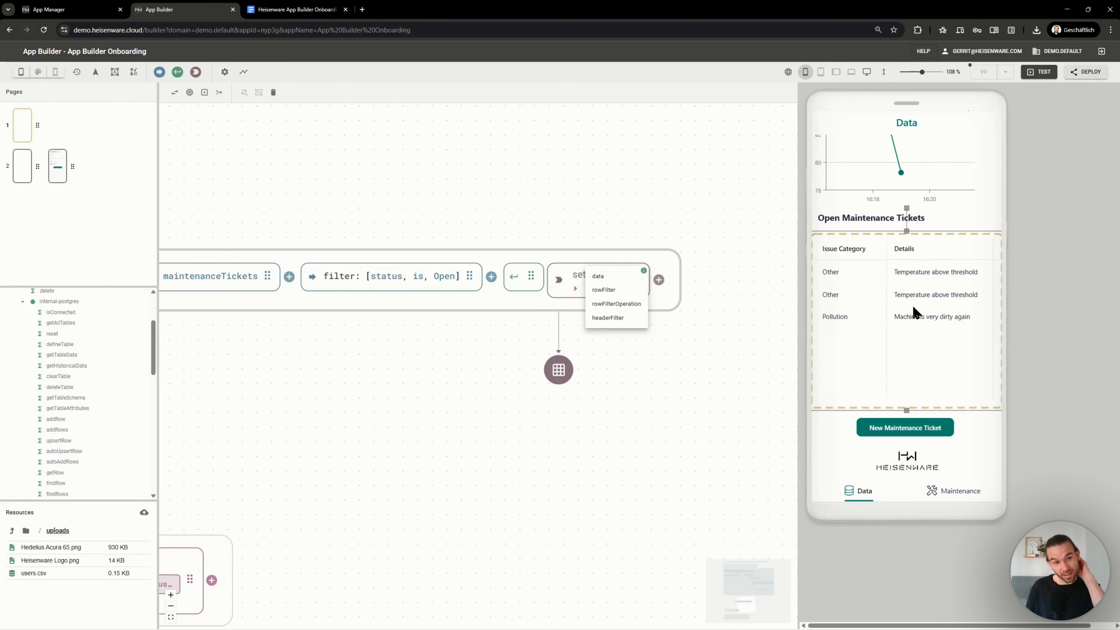
pyautogui.click(615, 278)
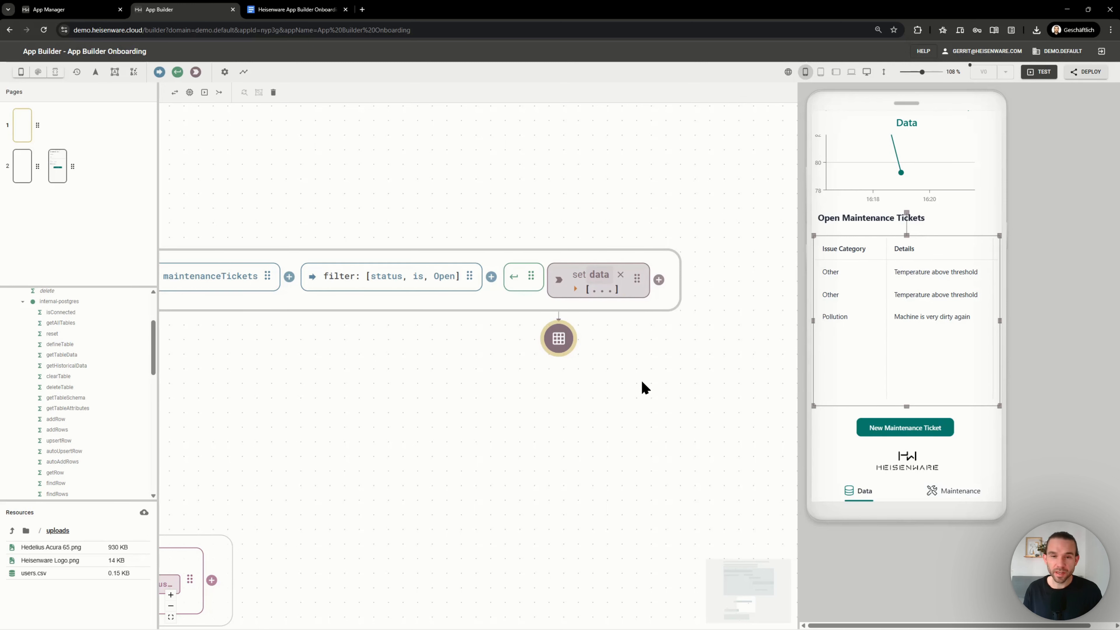
# Set getTableData to be triggered on page load of the Data page
pyautogui.scroll(-3, 401, 350)
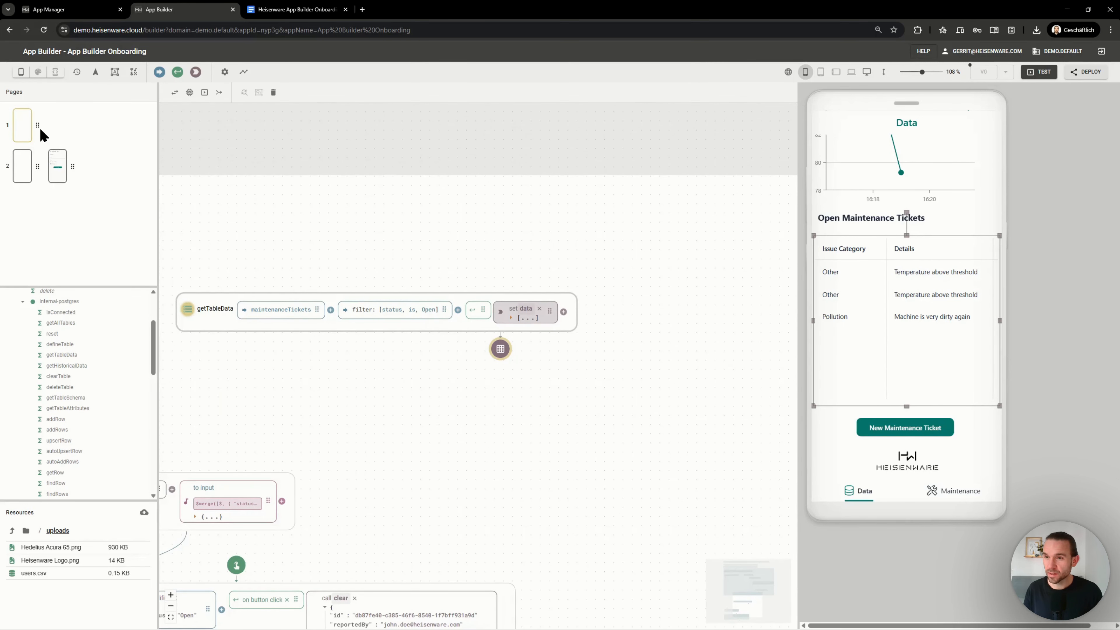
pyautogui.moveTo(483, 310); pyautogui.dragTo(485, 318)
pyautogui.scroll(-3, 471, 393)
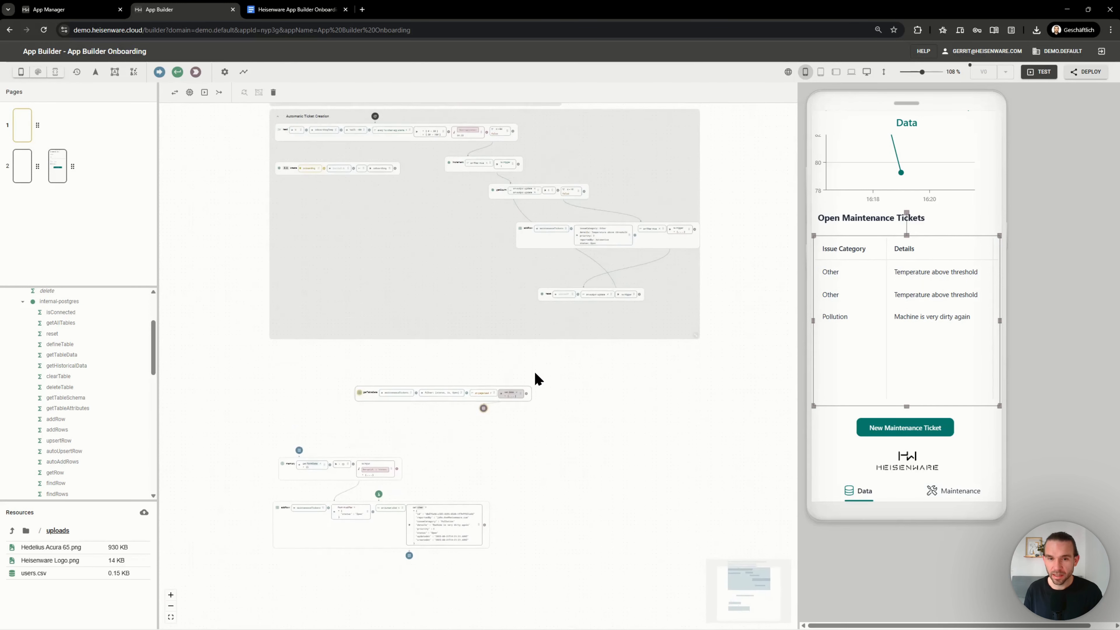
# Link the output of addRow in the Automatic Ticket Creation section to getTableData as an additional on output update trigger
pyautogui.scroll(3, 651, 387)
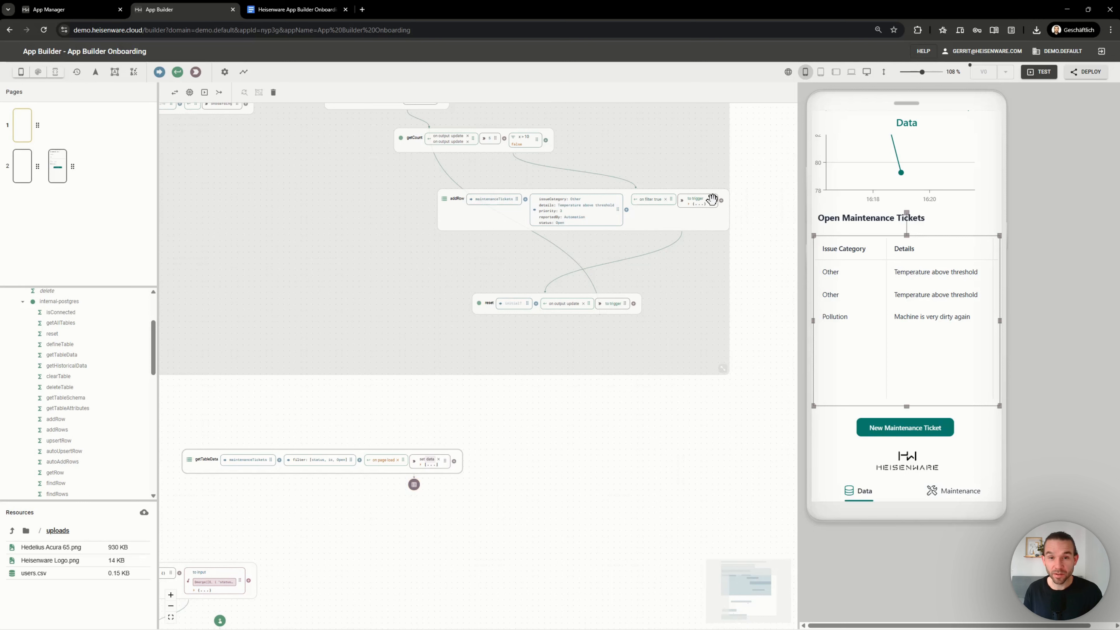
pyautogui.moveTo(711, 199); pyautogui.dragTo(390, 466)
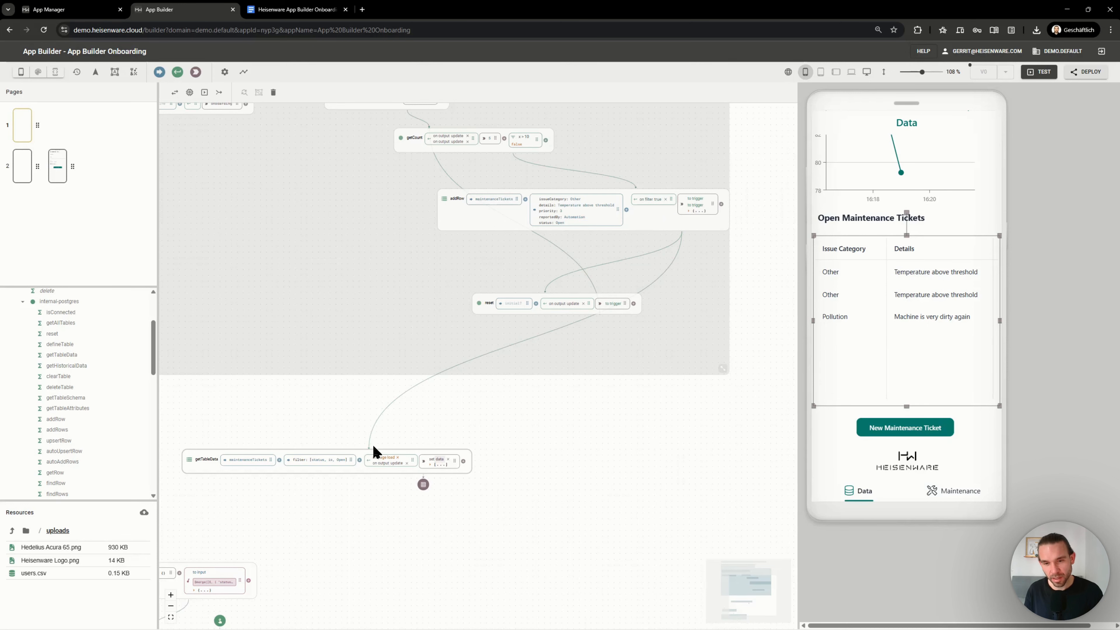
pyautogui.scroll(2, 374, 487)
pyautogui.scroll(1, 389, 481)
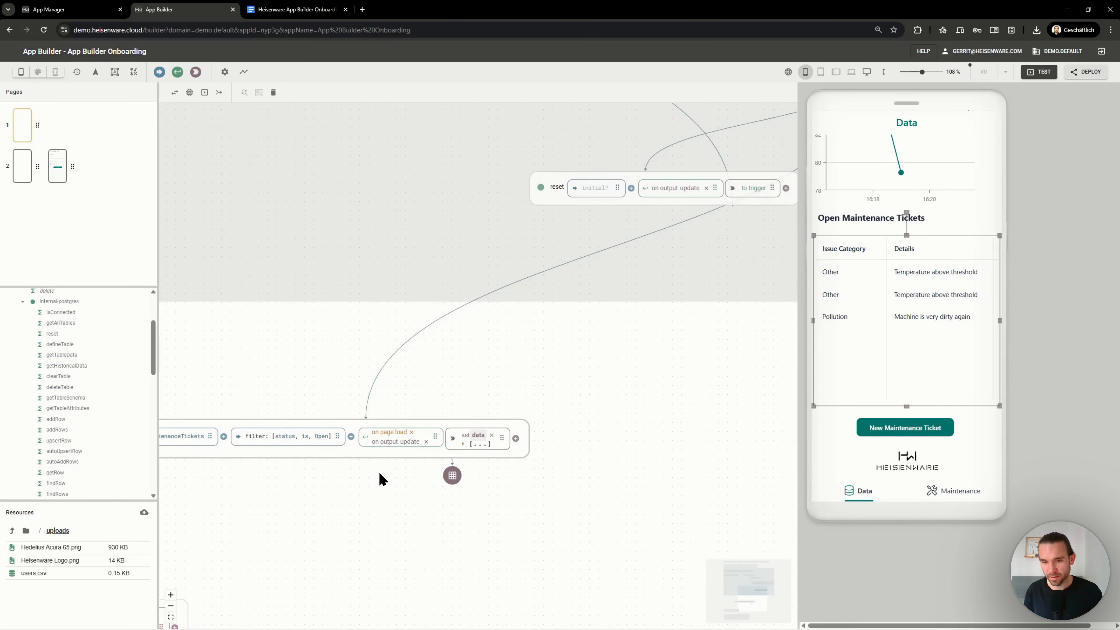
pyautogui.scroll(1, 346, 463)
pyautogui.hscroll(-3, 346, 464)
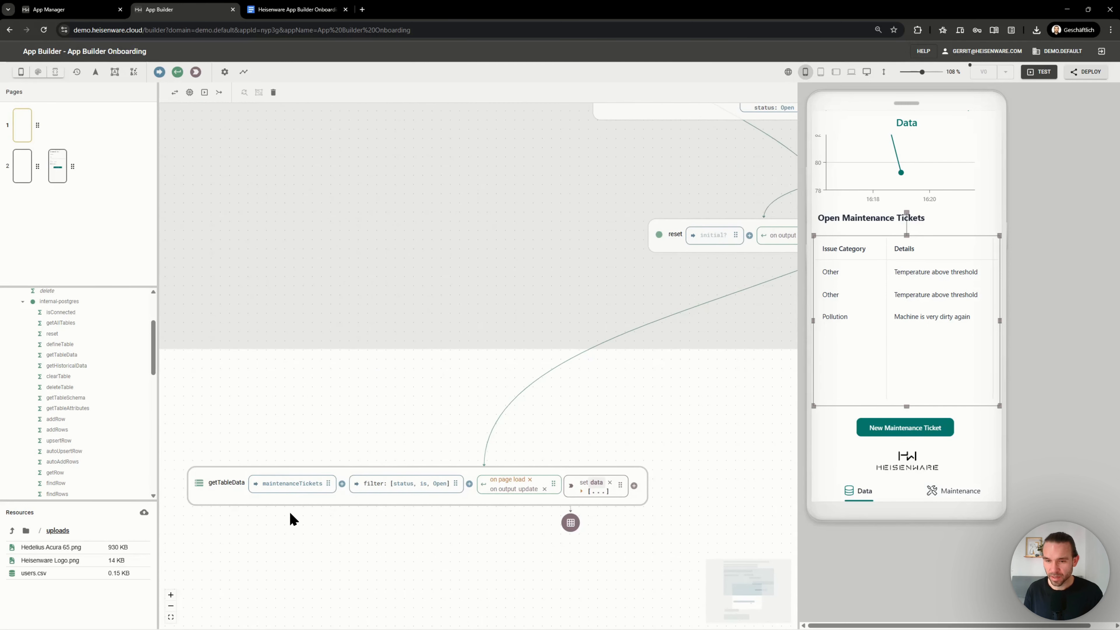
pyautogui.hscroll(3, 425, 525)
pyautogui.scroll(-4, 631, 419)
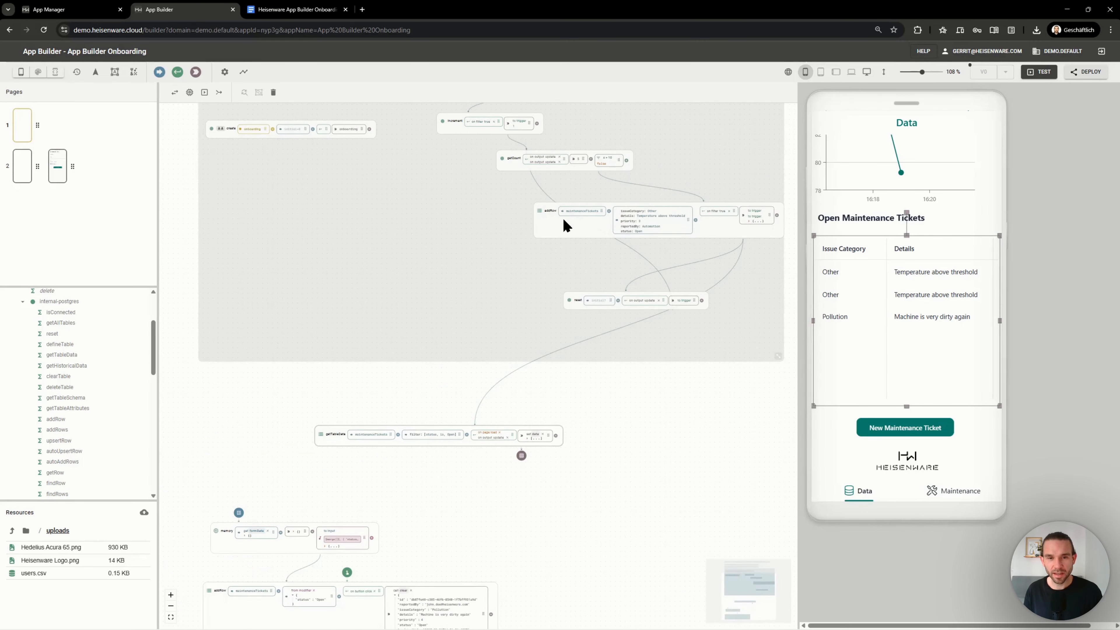
pyautogui.scroll(4, 496, 473)
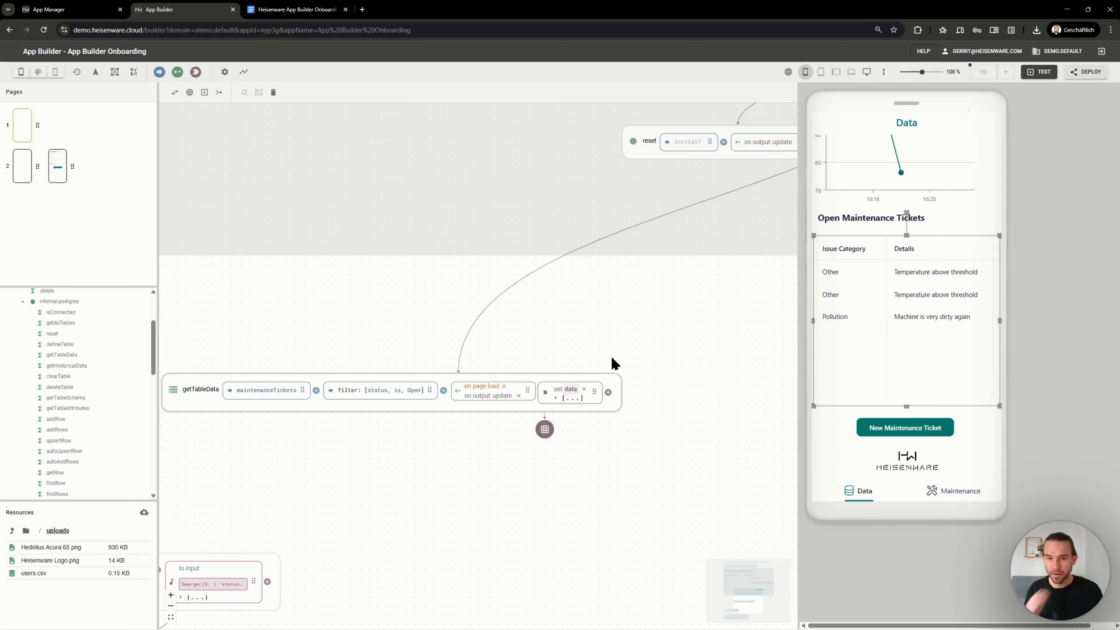
# Examine the Allow Deleting option in the data editing settings of the Open Maintenance Tickets table
pyautogui.click(225, 72)
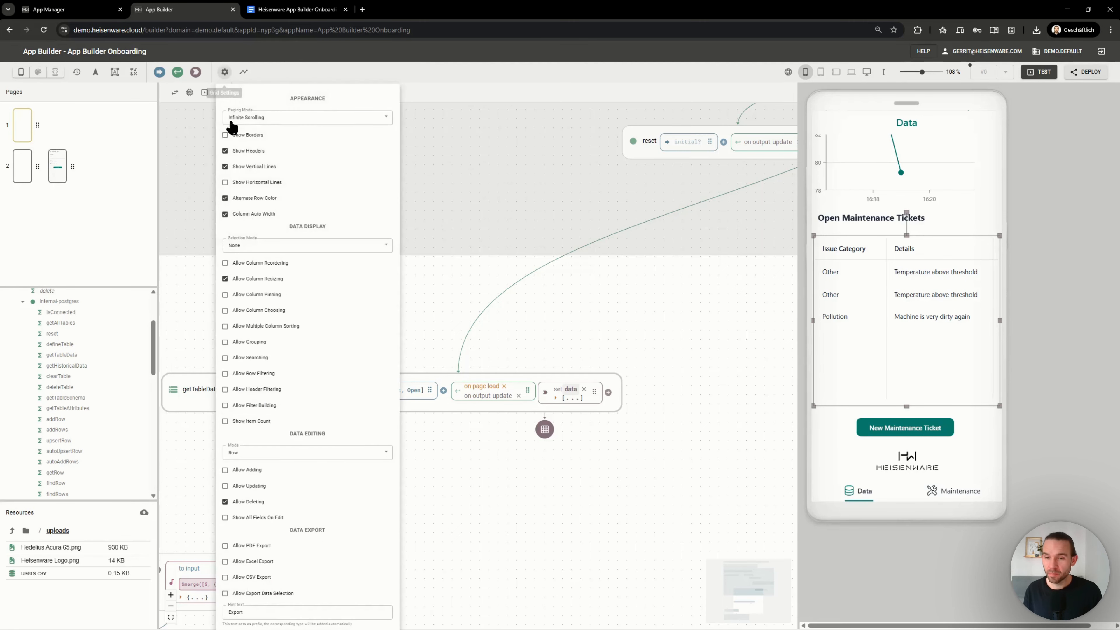
pyautogui.click(225, 502)
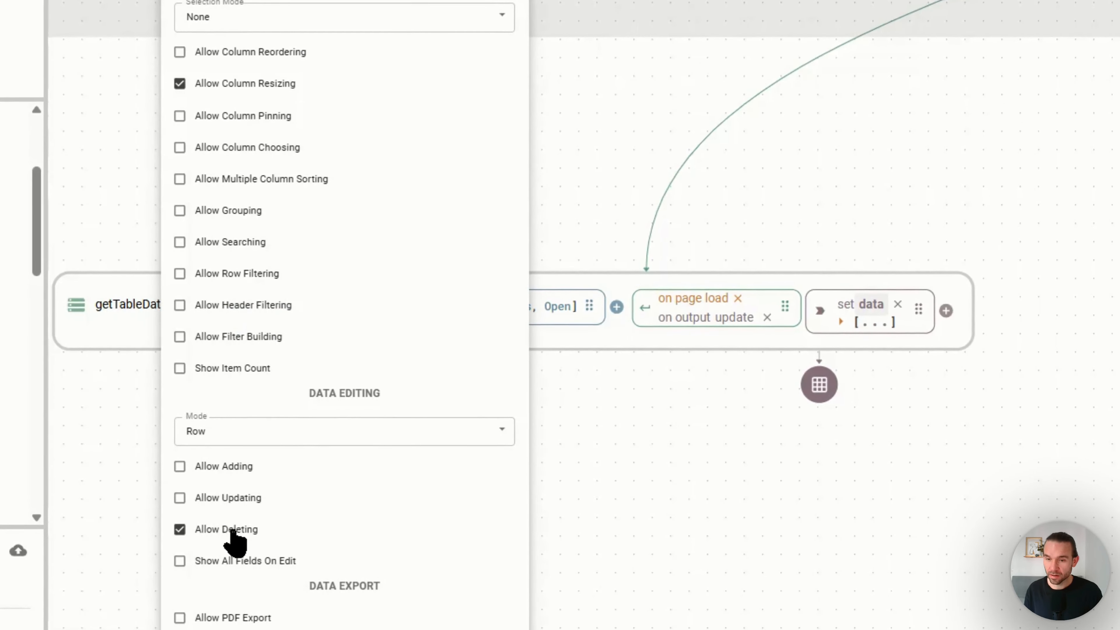
pyautogui.click(778, 541)
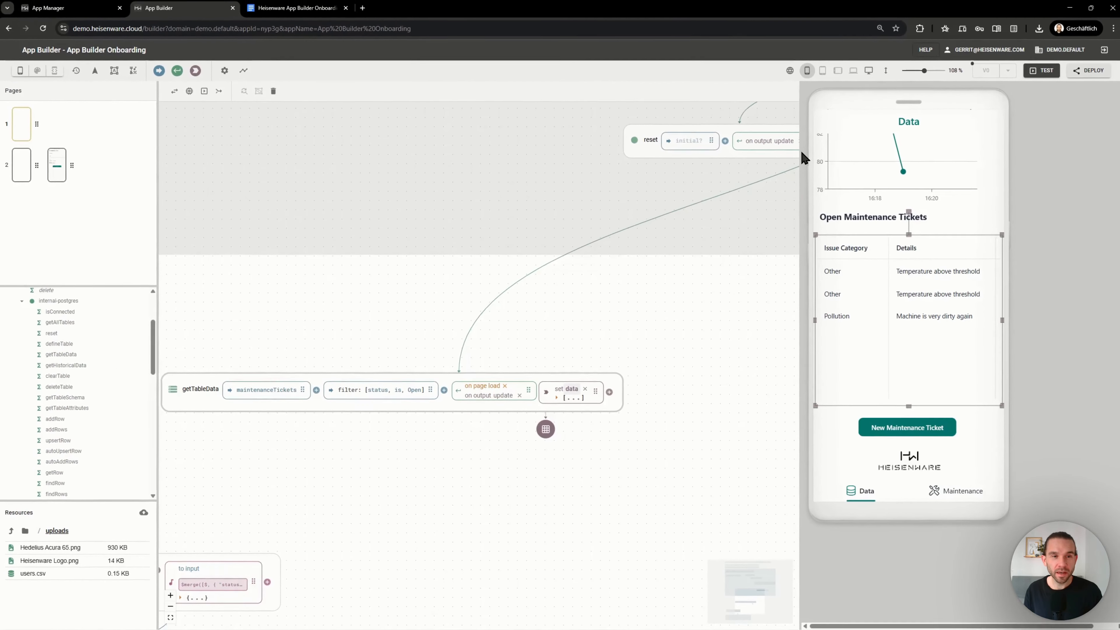
# Examine the table's columns and delete icons in a widened desktop preview, then restore the phone preview
pyautogui.moveTo(800, 153); pyautogui.dragTo(407, 147)
pyautogui.click(867, 72)
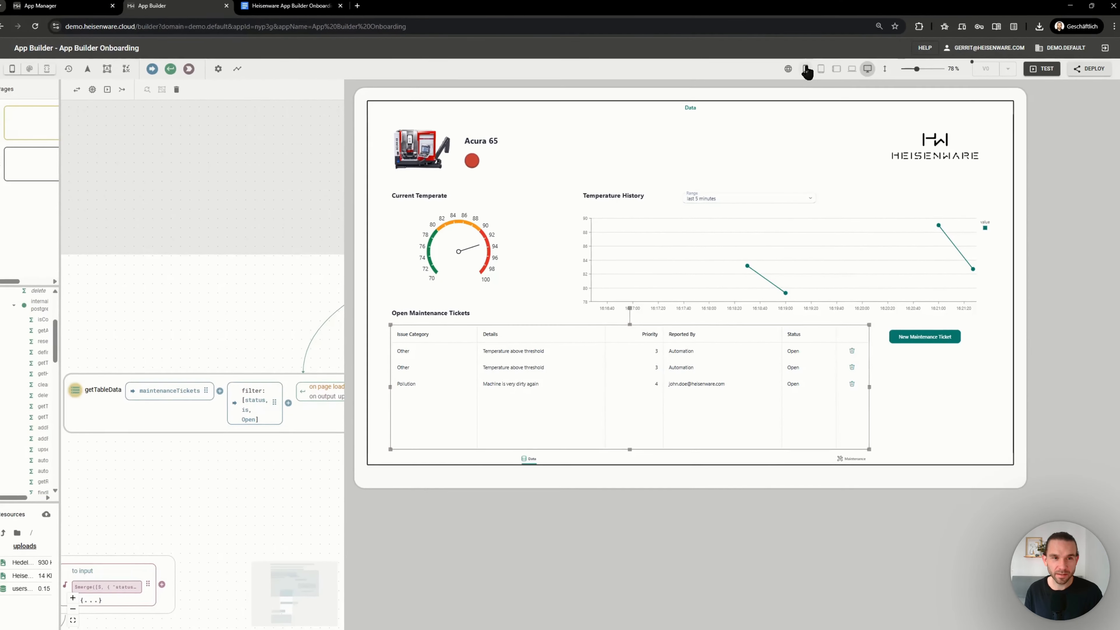
pyautogui.click(807, 69)
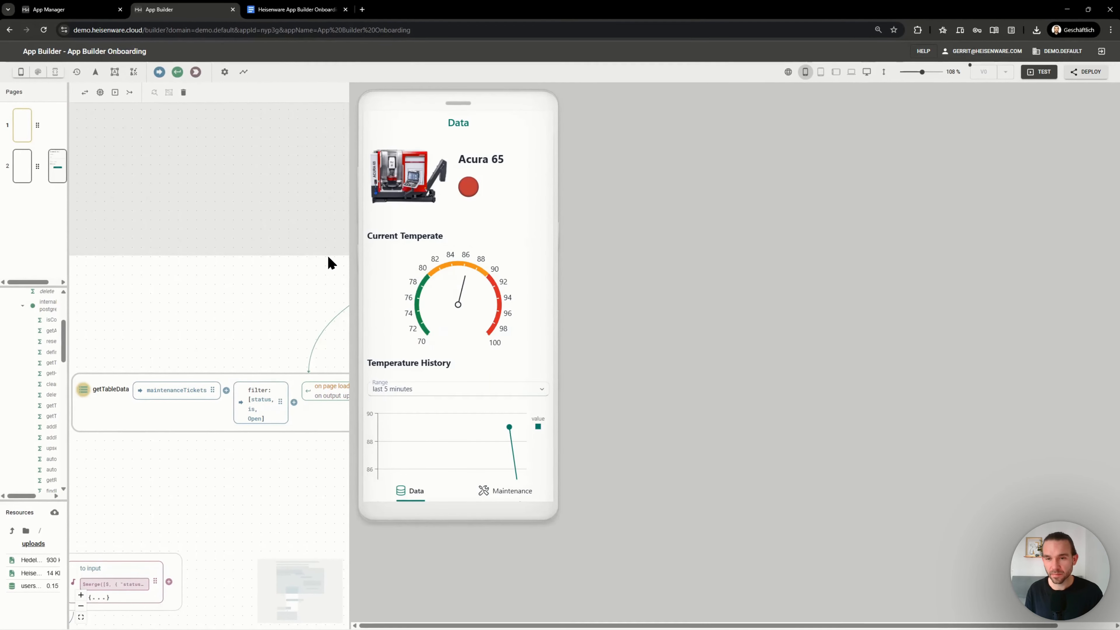
pyautogui.moveTo(352, 259); pyautogui.dragTo(860, 251)
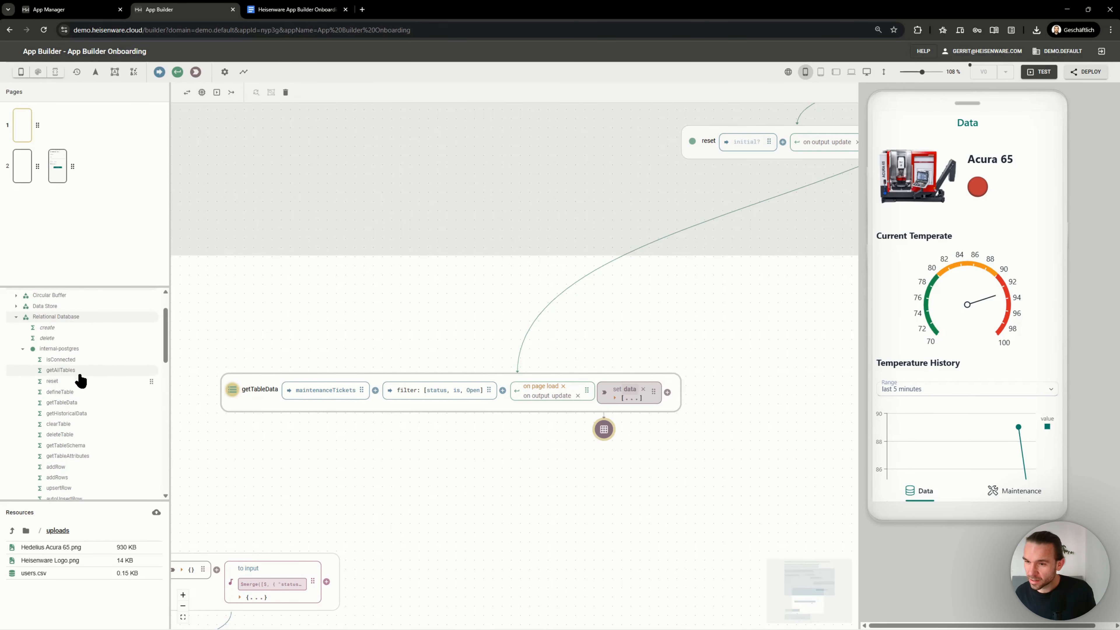
# Add the internal-postgres deleteRow function below getTableData and align it with that function's left edge
pyautogui.hotkey('ctrl', '+')
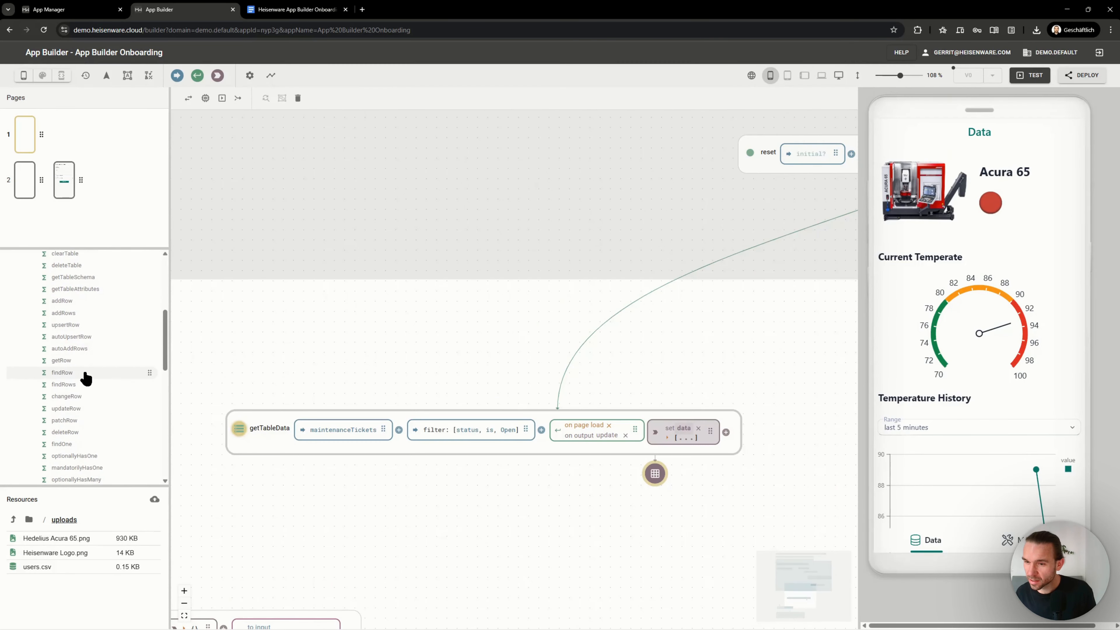
pyautogui.moveTo(87, 433); pyautogui.dragTo(264, 494)
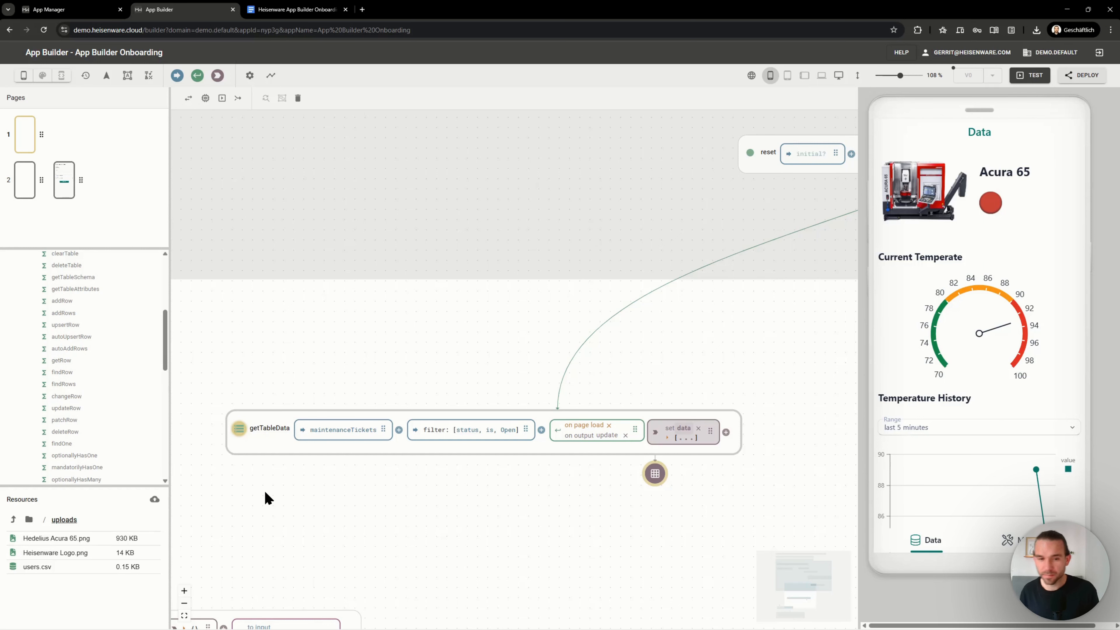
pyautogui.scroll(-3, 422, 473)
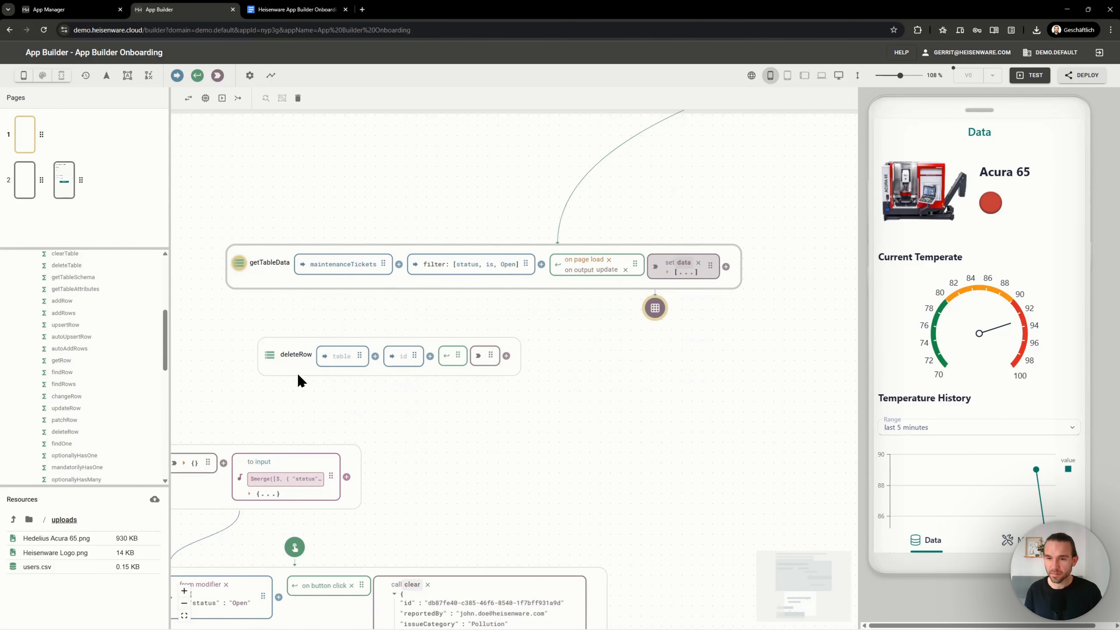
pyautogui.moveTo(300, 379); pyautogui.dragTo(259, 367)
# Copy the table name maintenanceTickets from getTableData into the table input of deleteRow
pyautogui.scroll(-8, 941, 365)
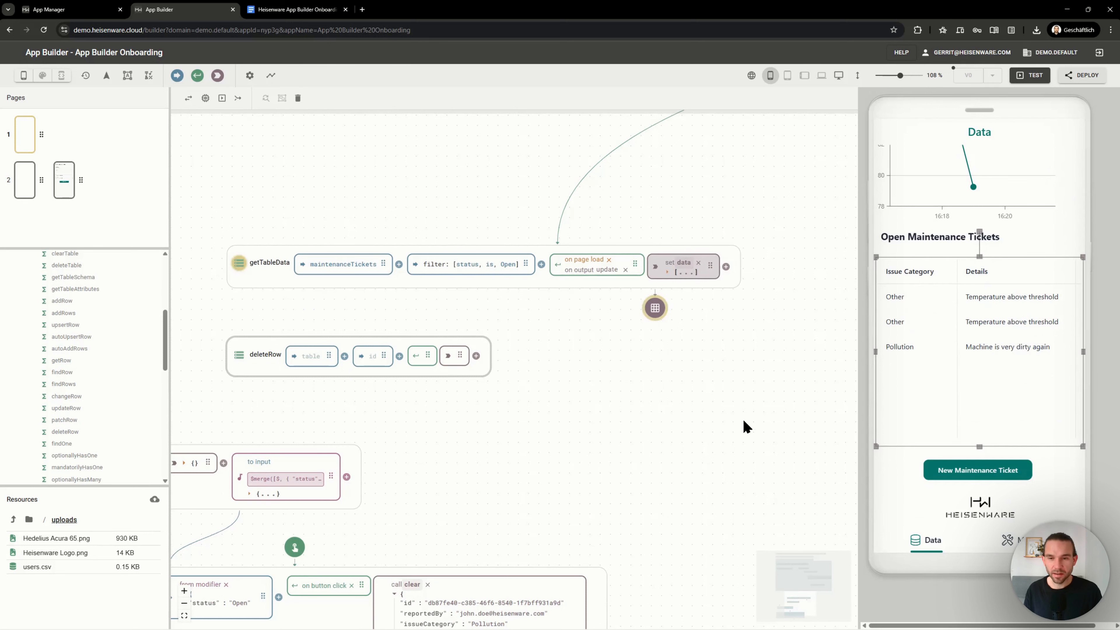
pyautogui.doubleClick(345, 265)
pyautogui.hotkey('ctrl', 'c')
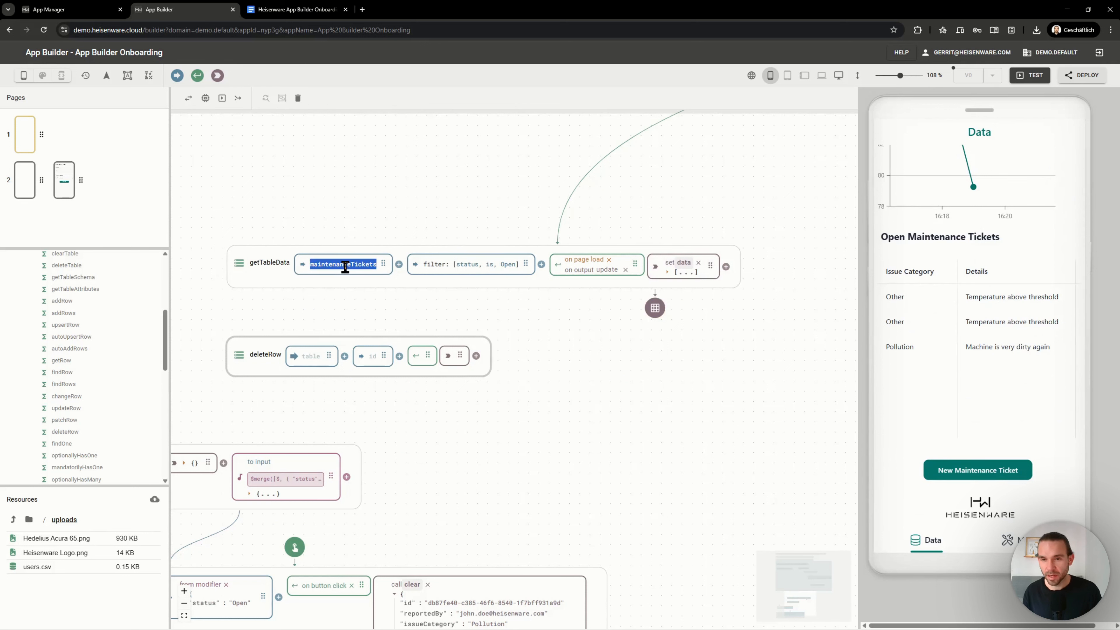
pyautogui.click(321, 352)
pyautogui.hotkey('ctrl', 'v')
# Bind the id input of deleteRow to the onDelete event of the Open Maintenance Tickets table
pyautogui.click(897, 360)
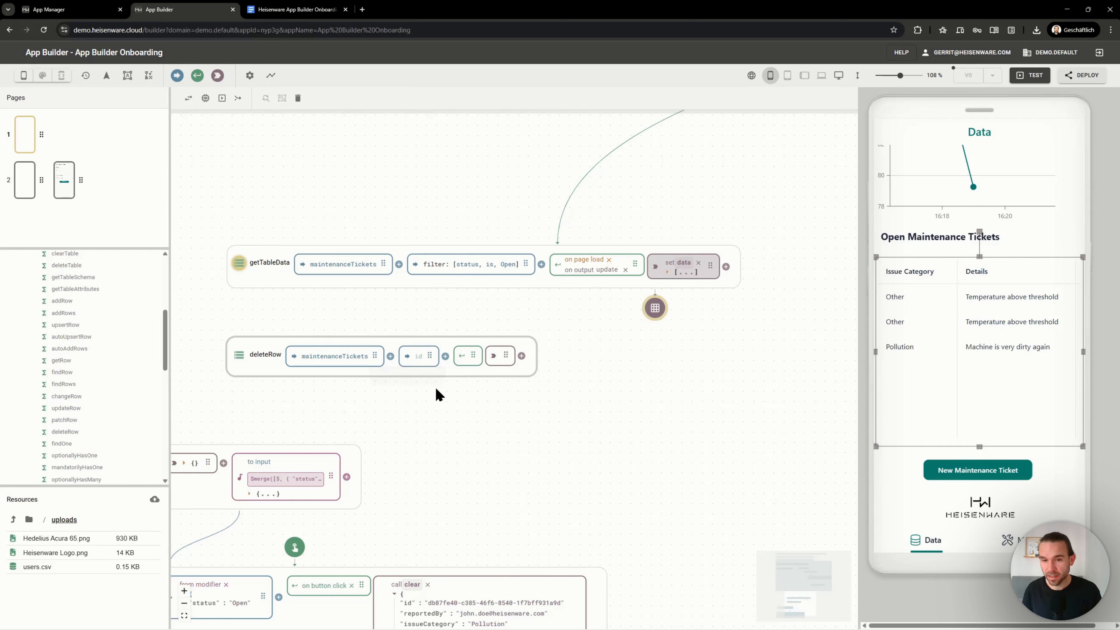
pyautogui.moveTo(429, 355); pyautogui.dragTo(930, 405)
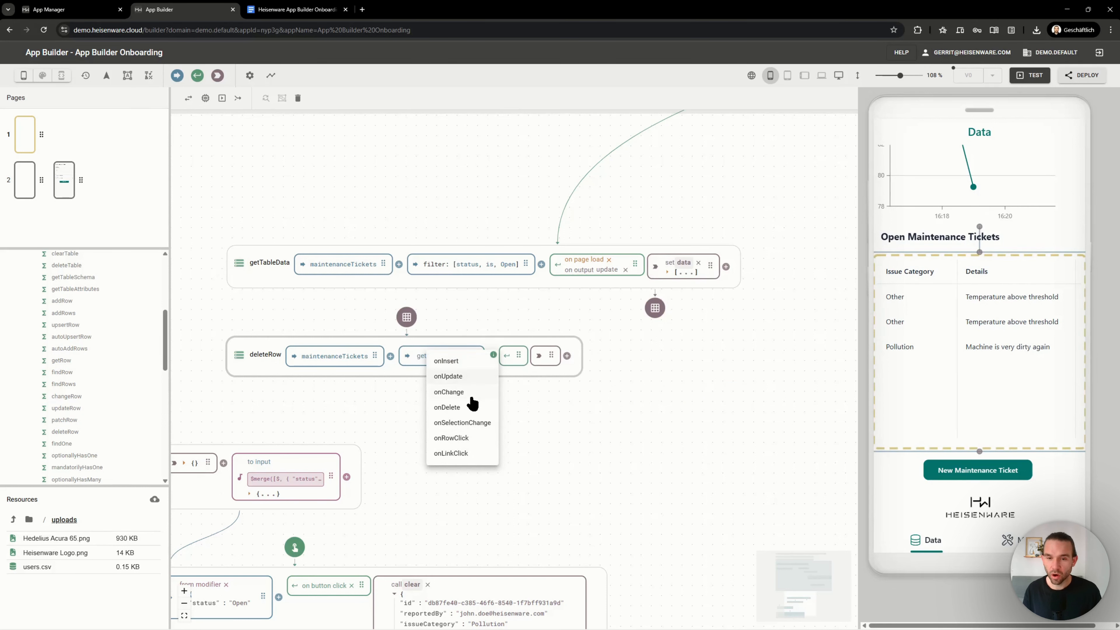
pyautogui.click(466, 413)
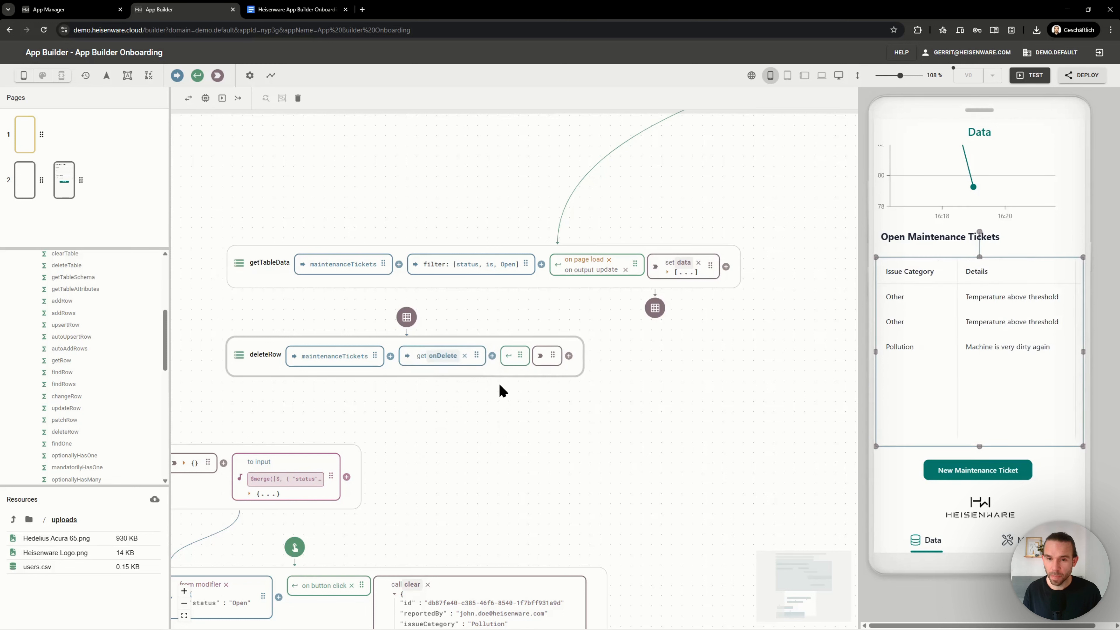
# Trigger deleteRow on updates of its id input and test it by deleting the second Automation ticket from the Open Maintenance Tickets table
pyautogui.moveTo(476, 350); pyautogui.dragTo(523, 360)
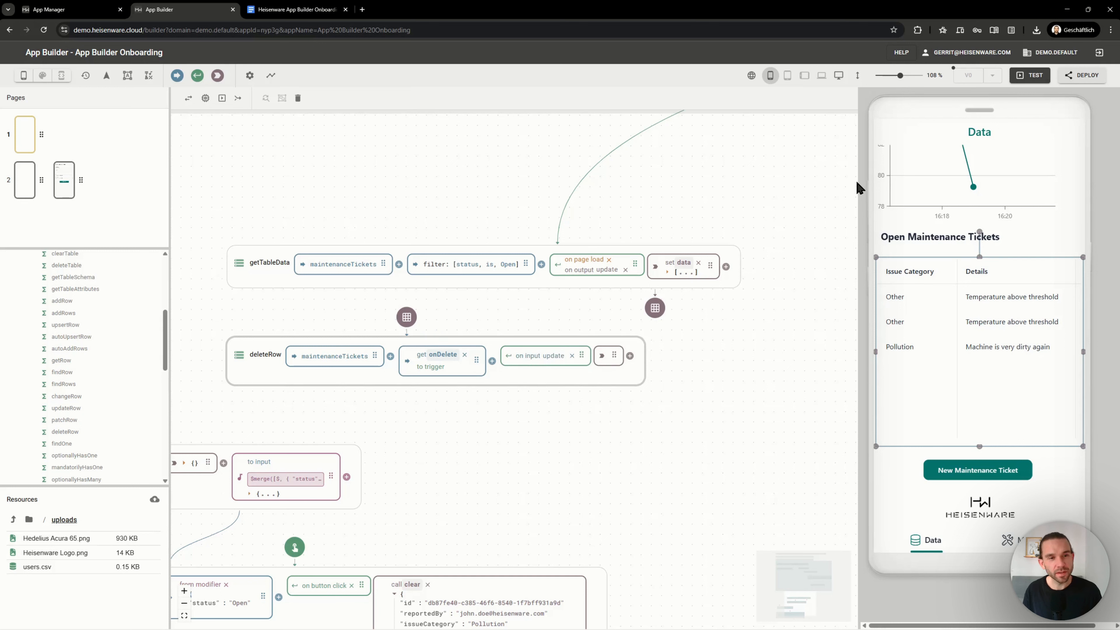
pyautogui.click(1023, 76)
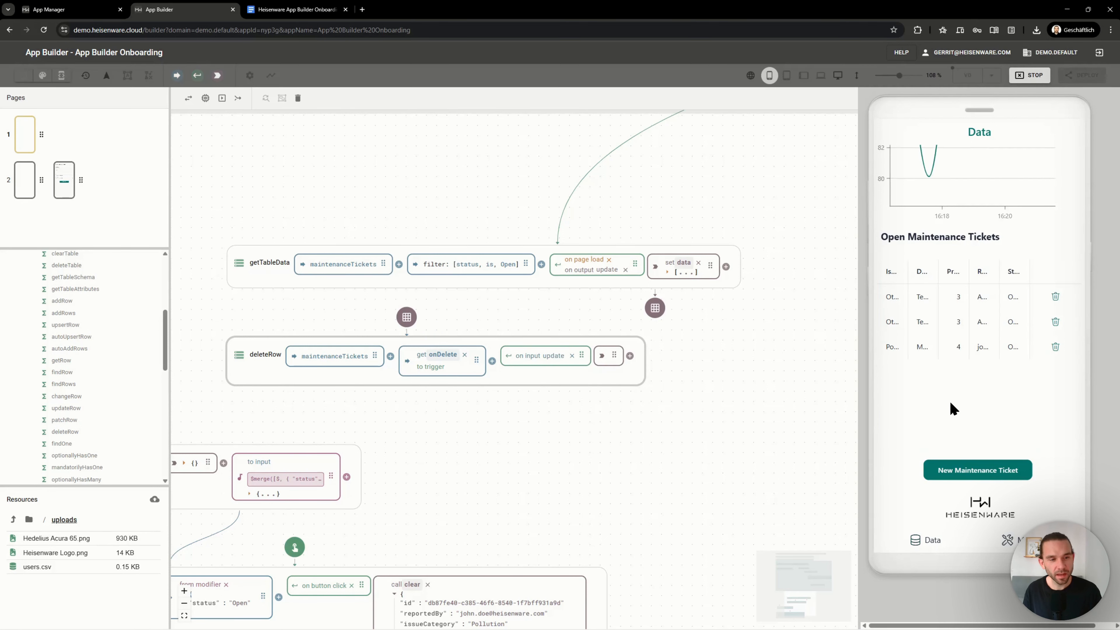
pyautogui.moveTo(936, 443); pyautogui.dragTo(1063, 440)
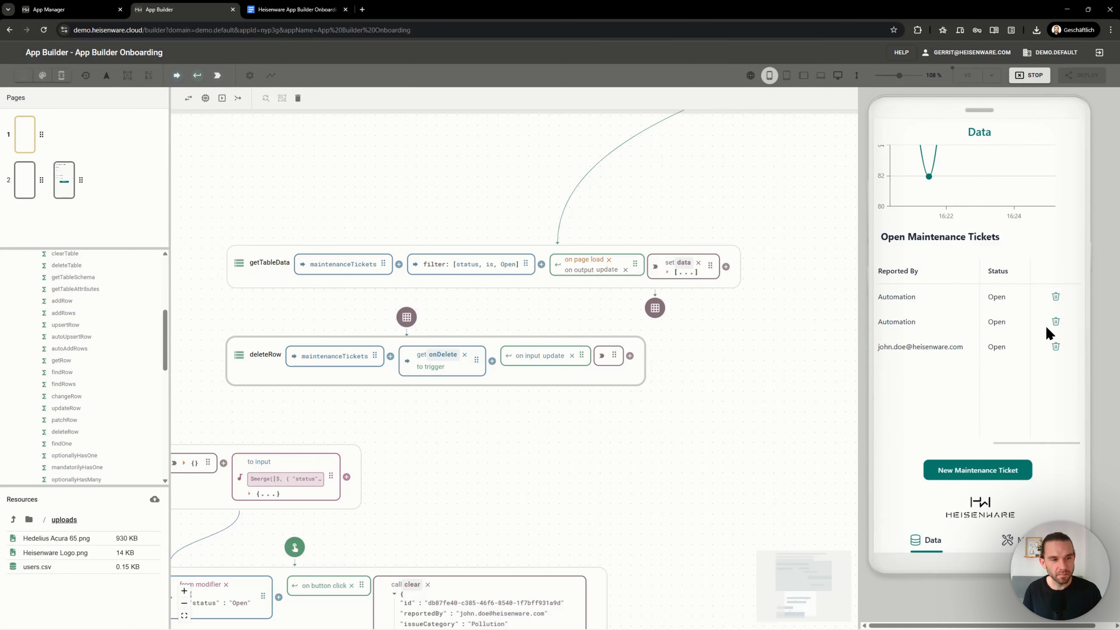
pyautogui.click(1055, 322)
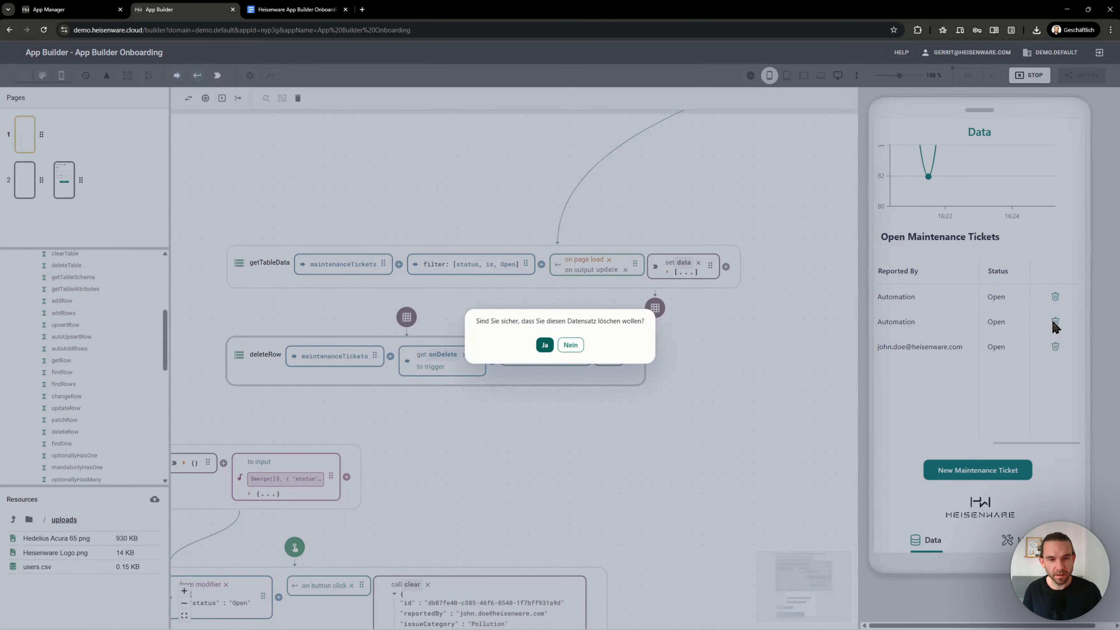
pyautogui.click(545, 345)
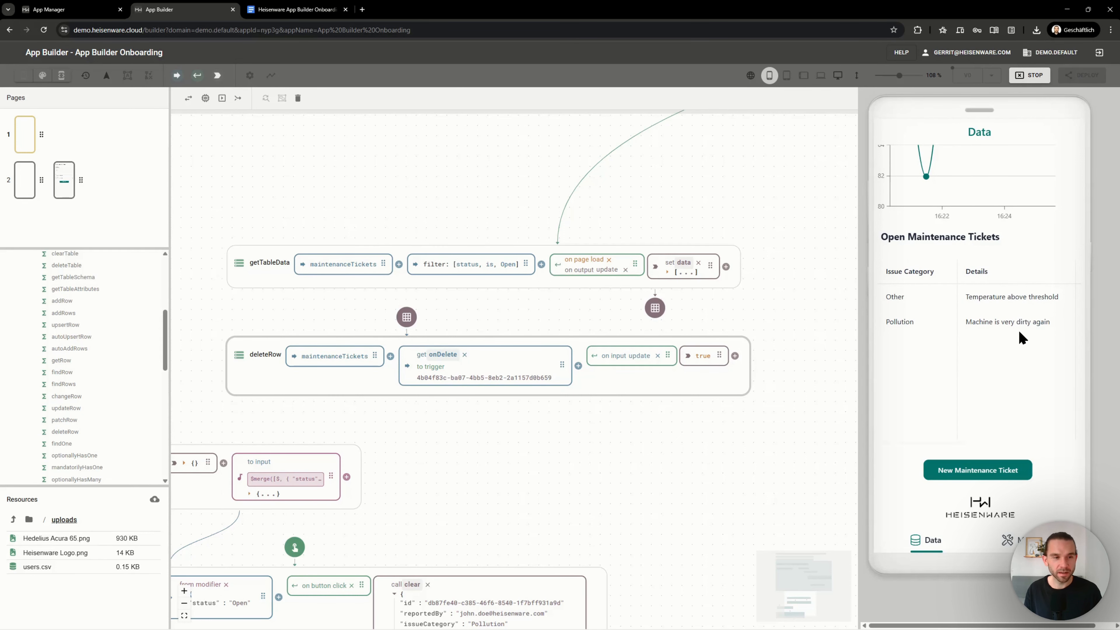
# Delete the remaining Automation ticket in the running test, and restart the test once to check the open tickets table before stopping it
pyautogui.hscroll(5, 979, 331)
pyautogui.click(1055, 297)
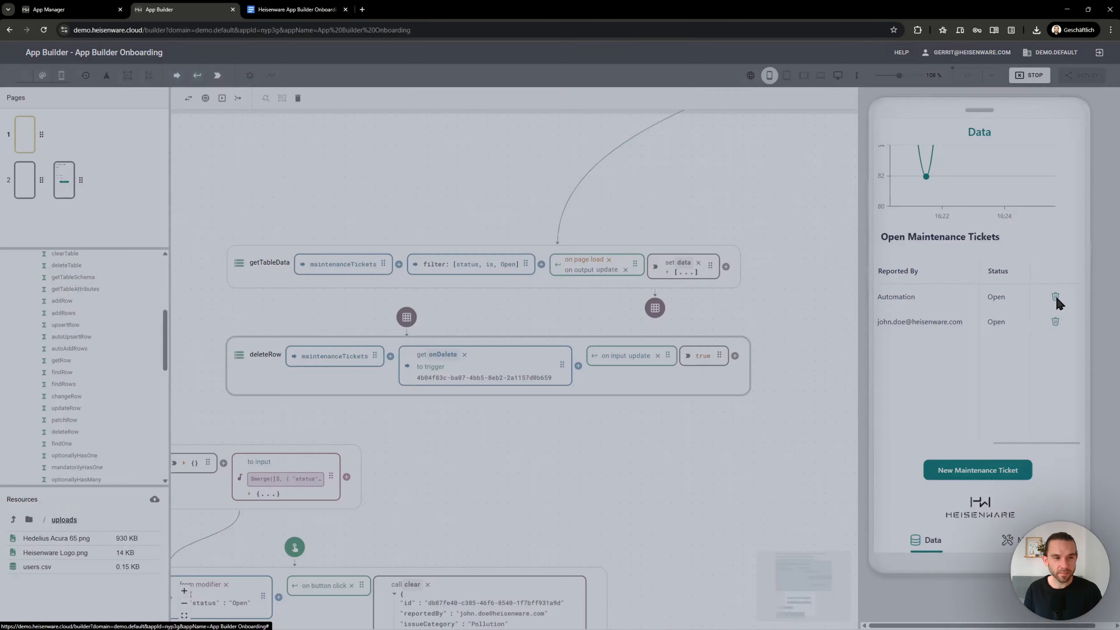
pyautogui.click(545, 345)
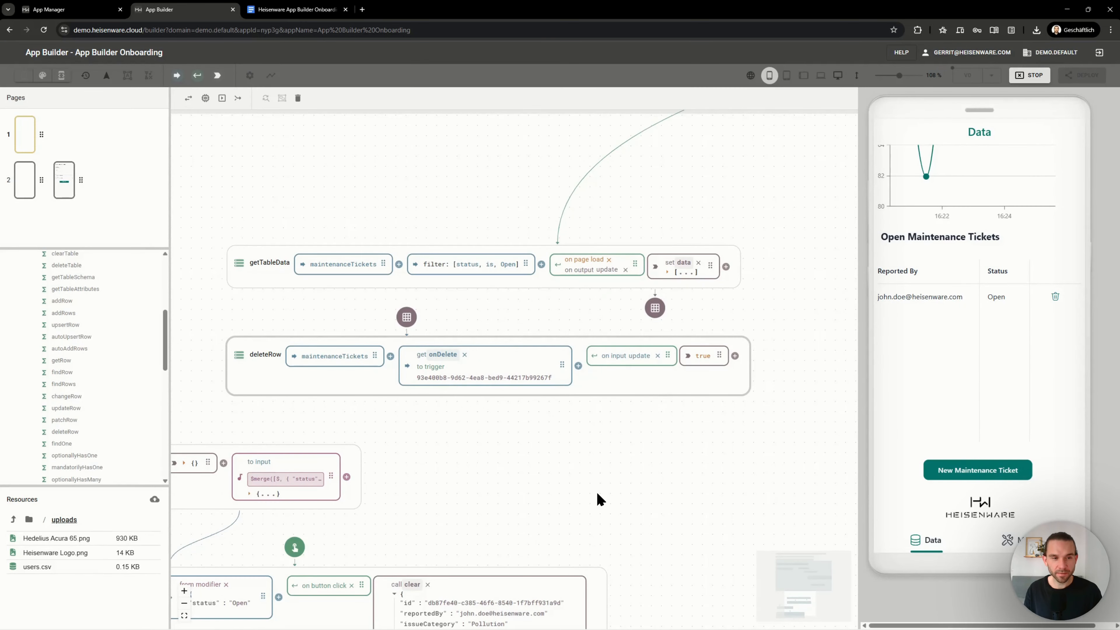
pyautogui.click(1030, 76)
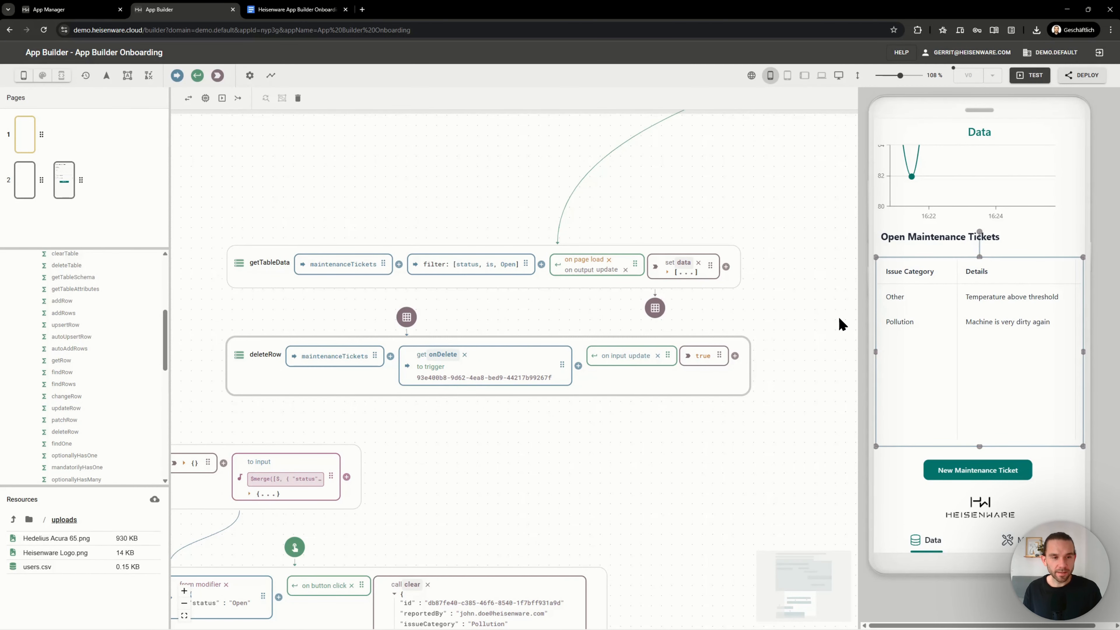
pyautogui.click(1030, 76)
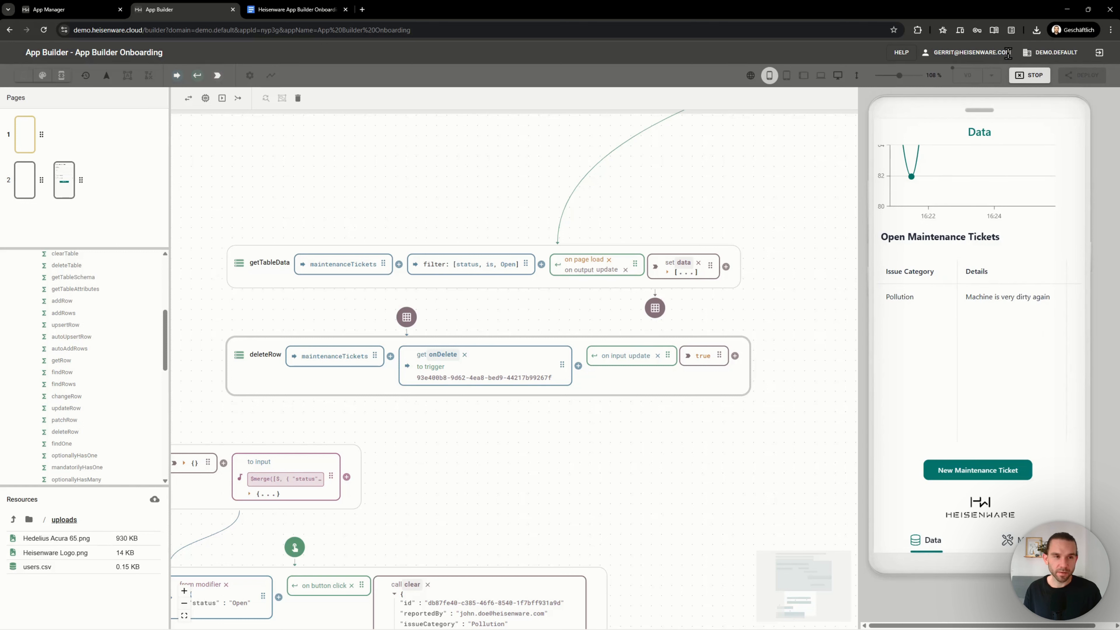
pyautogui.click(1025, 76)
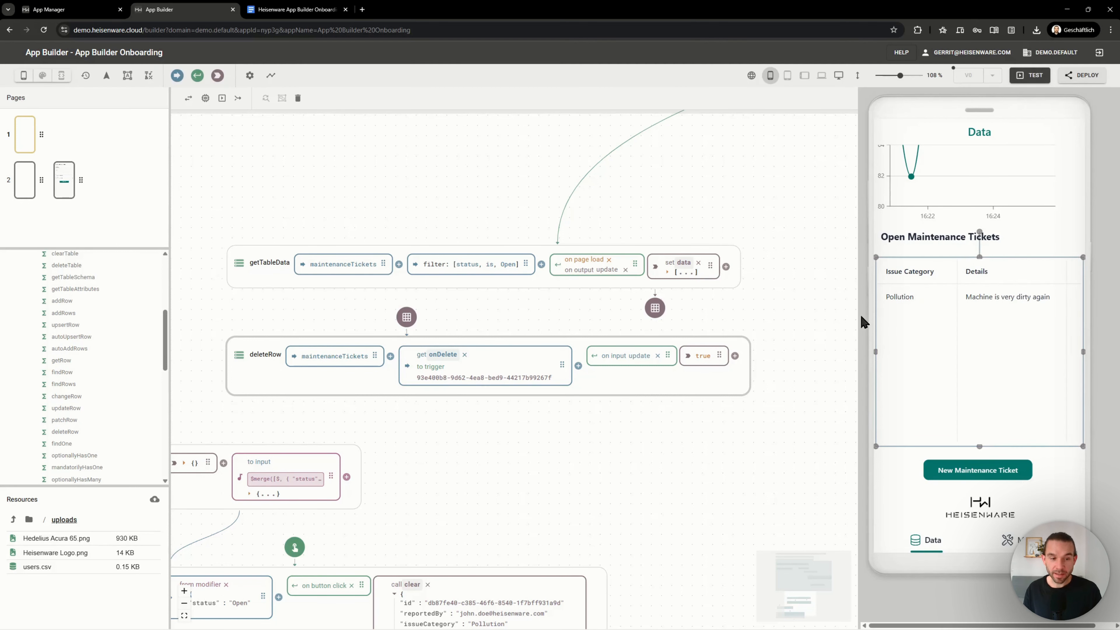
# Open the Maintenance page and select its board with the Open, In Progress and Resolved columns
pyautogui.scroll(-5, 269, 247)
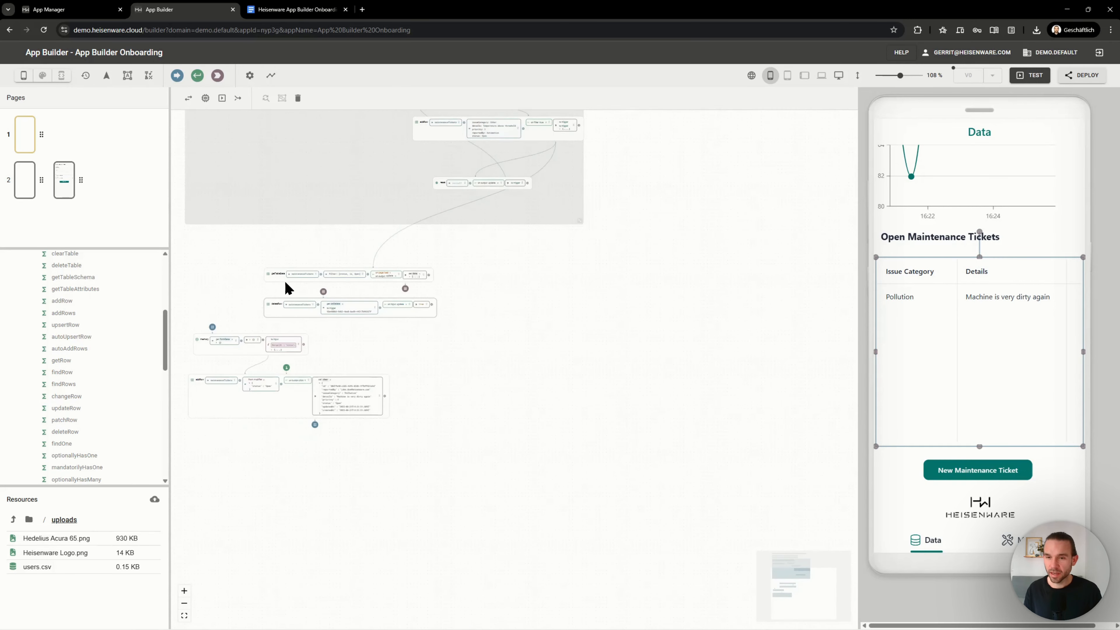
pyautogui.hscroll(-3, 300, 286)
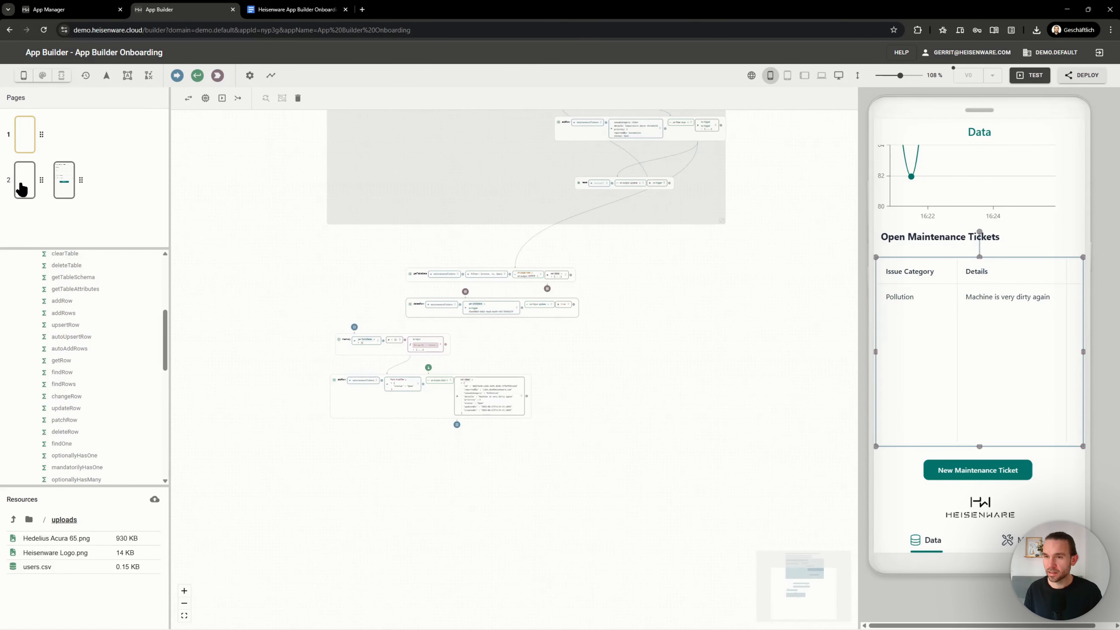
pyautogui.click(23, 188)
pyautogui.click(953, 250)
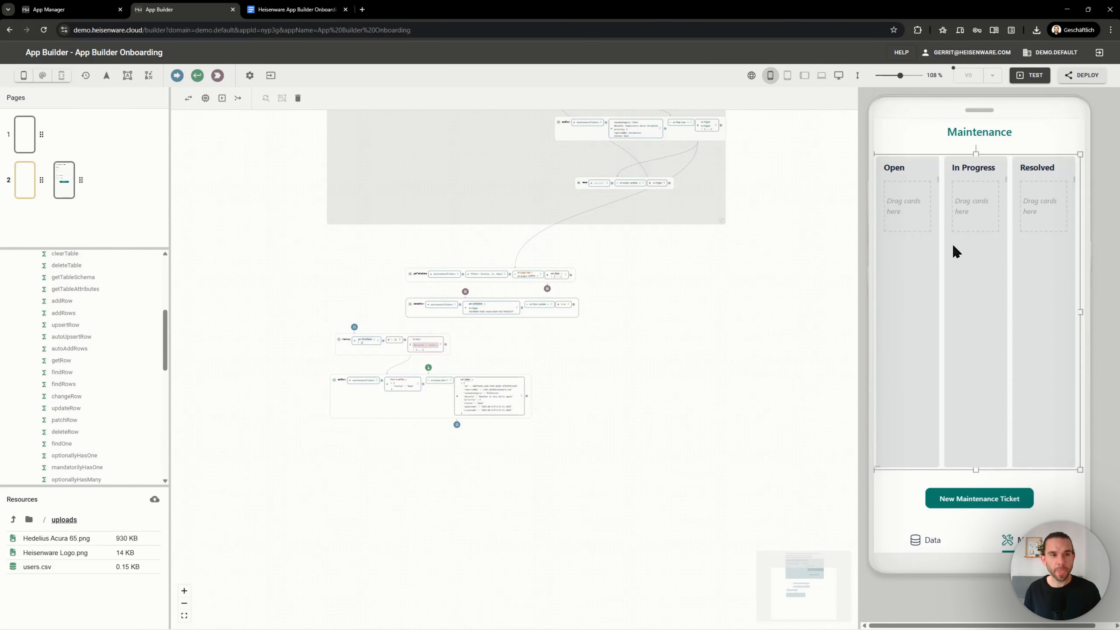
# Move the getTableData and deleteRow functions further left on the canvas, keeping their left edges aligned
pyautogui.scroll(4, 555, 341)
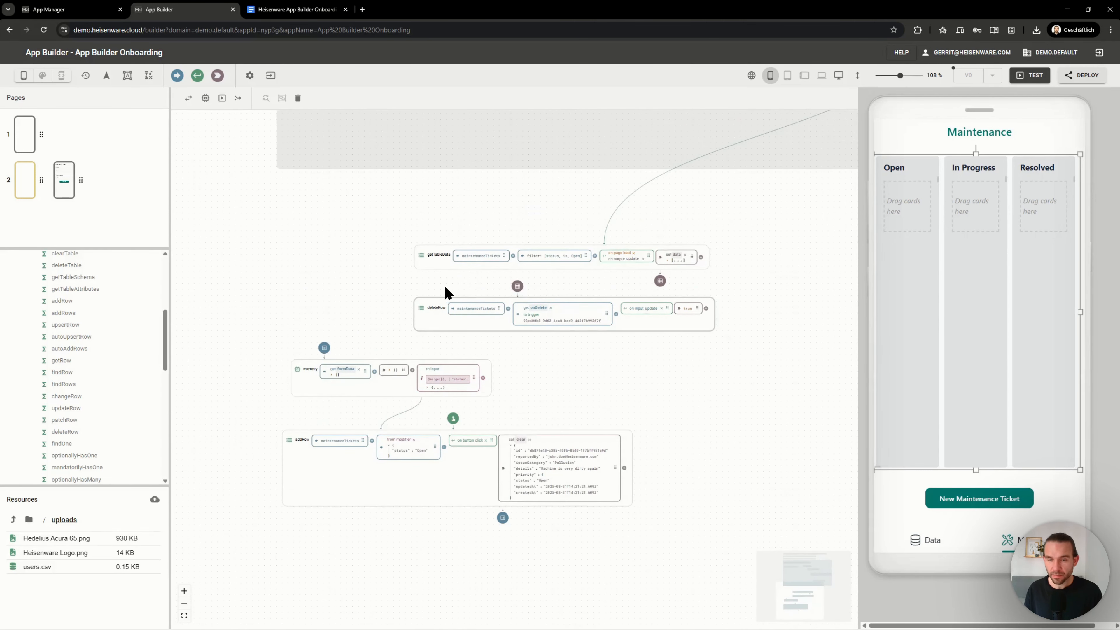
pyautogui.scroll(2, 445, 291)
pyautogui.moveTo(420, 247); pyautogui.dragTo(350, 233)
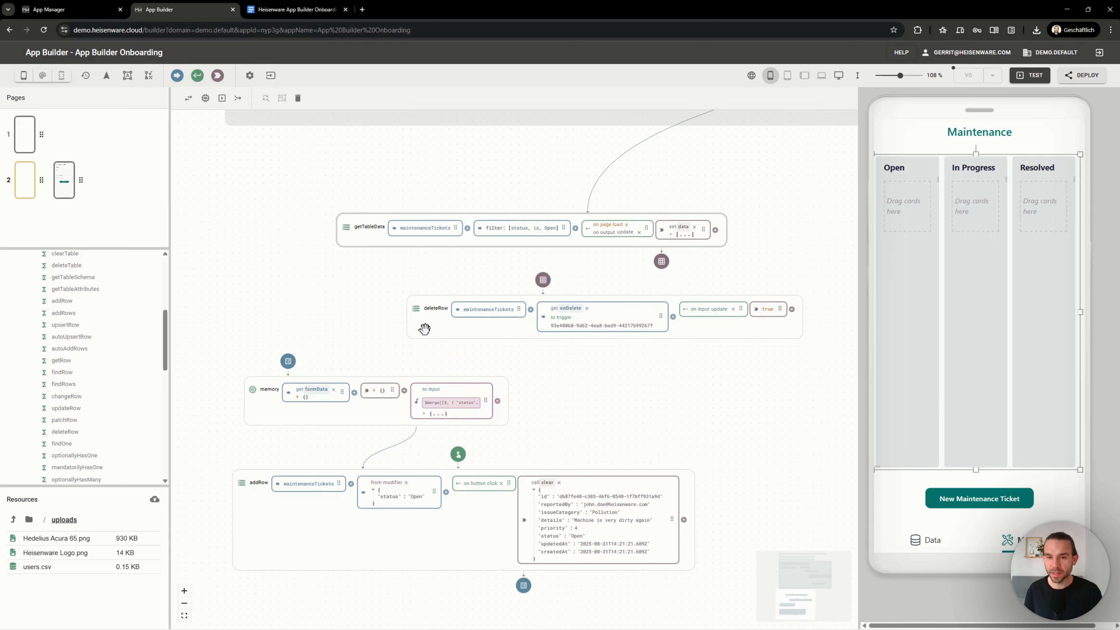
pyautogui.moveTo(428, 325); pyautogui.dragTo(357, 299)
# Add a second internal-postgres getTableData function below addRow and align it with that function's left edge
pyautogui.scroll(-4, 330, 412)
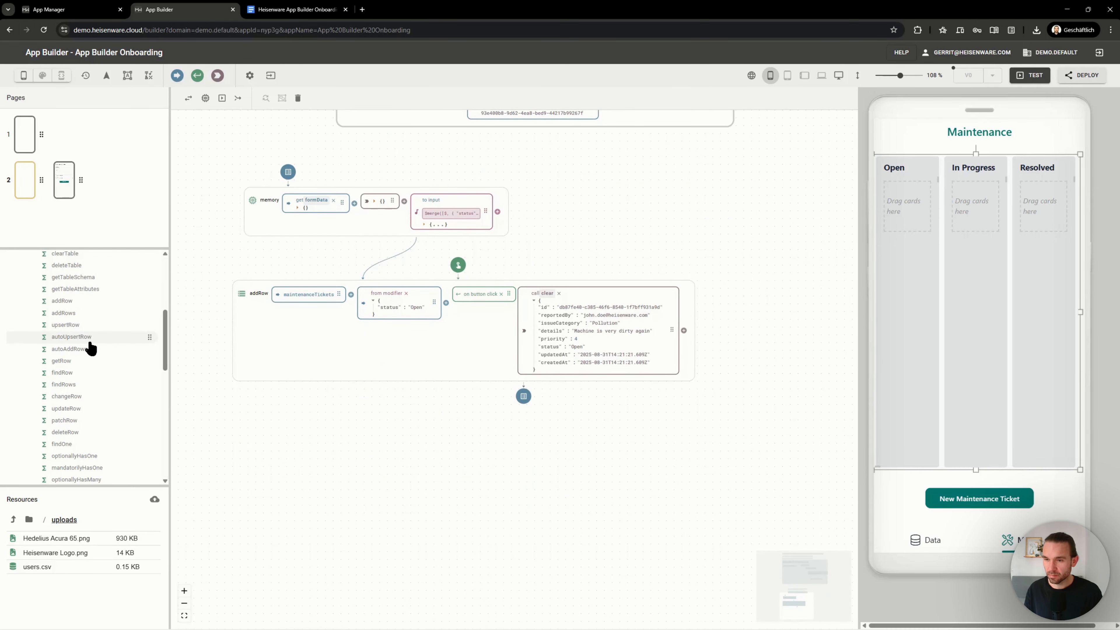
pyautogui.scroll(3, 90, 344)
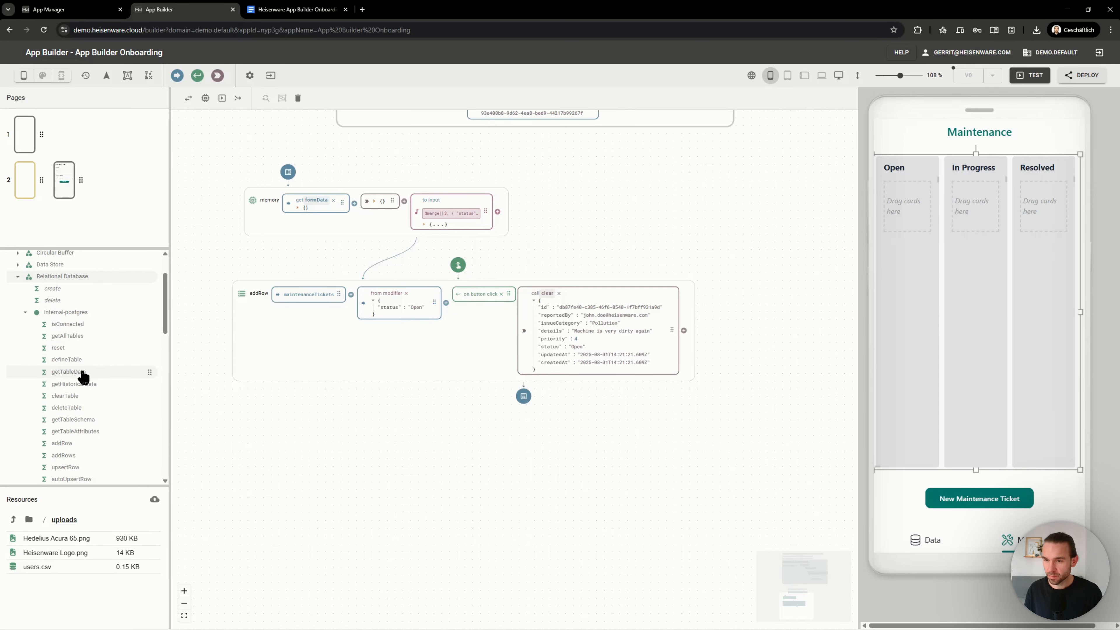
pyautogui.scroll(-3, 330, 494)
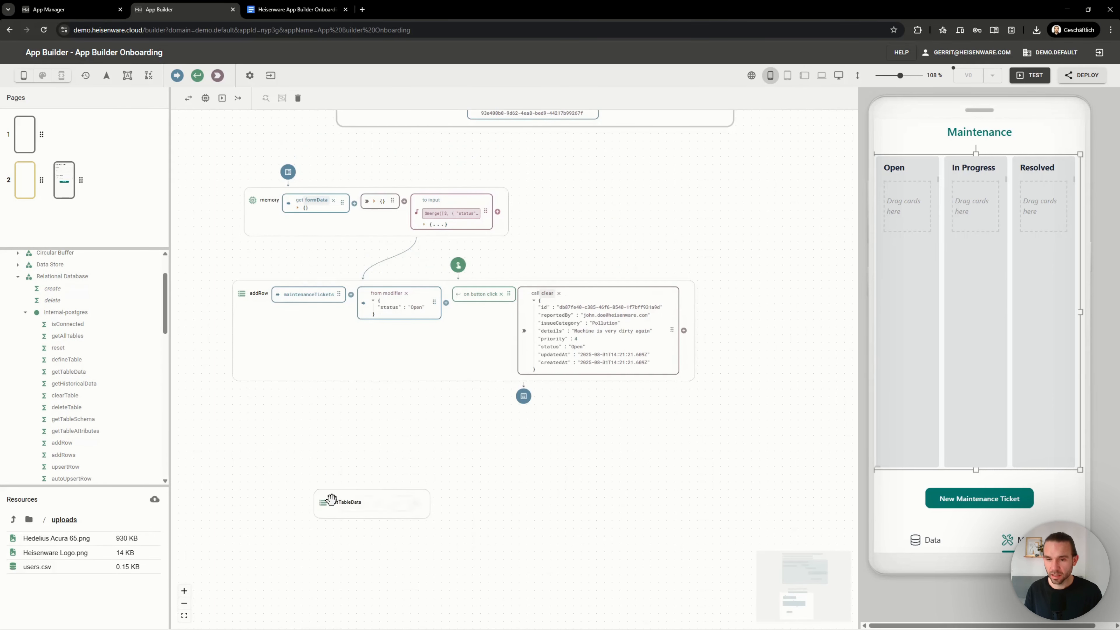
pyautogui.scroll(5, 395, 183)
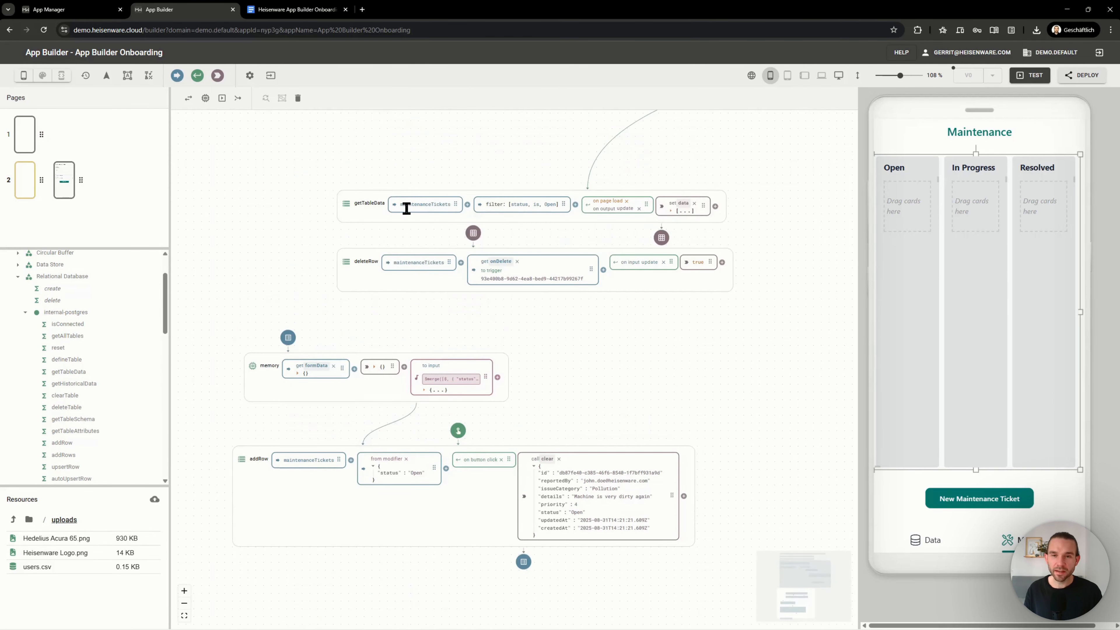
pyautogui.doubleClick(425, 204)
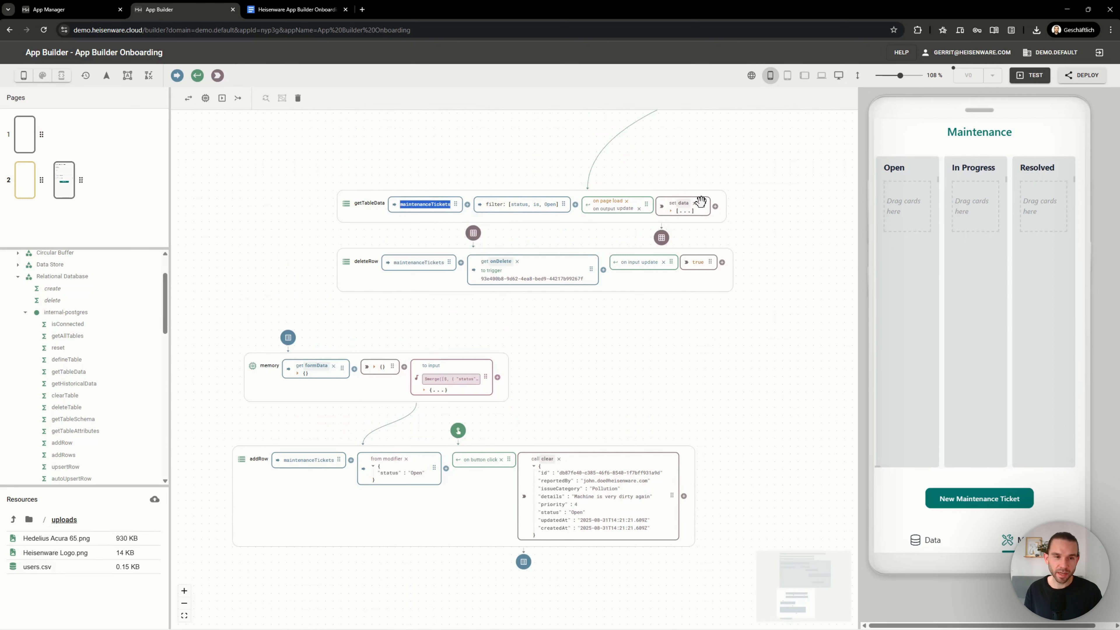
pyautogui.click(915, 260)
pyautogui.moveTo(703, 205); pyautogui.dragTo(793, 207)
pyautogui.scroll(-4, 789, 265)
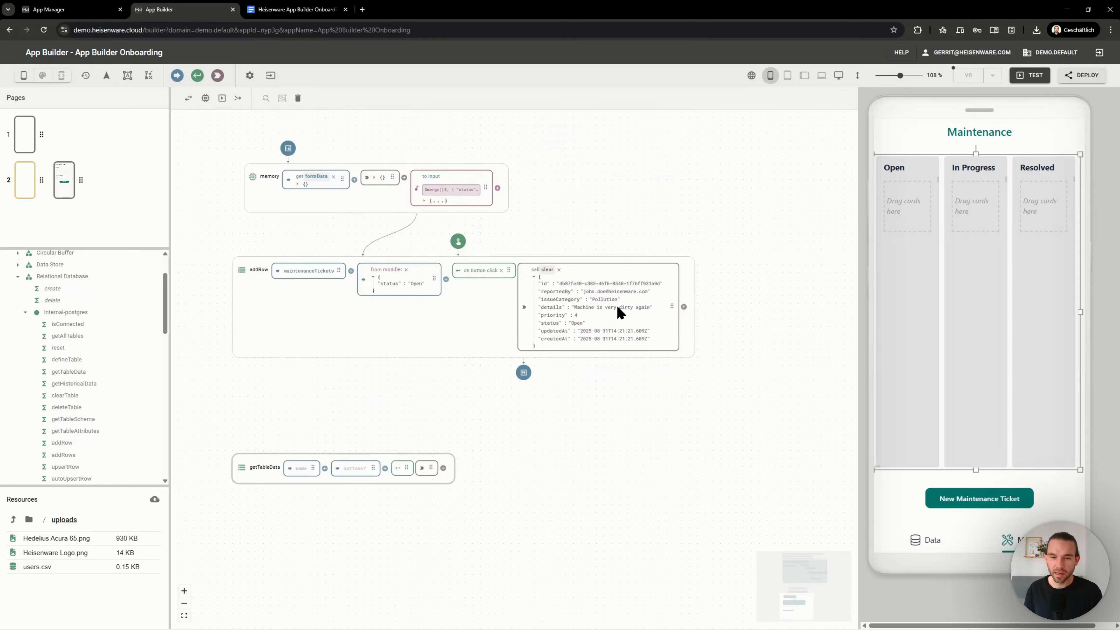
# Copy the table name maintenanceTickets from the existing getTableData into the name input of the new getTableData function
pyautogui.scroll(3, 308, 437)
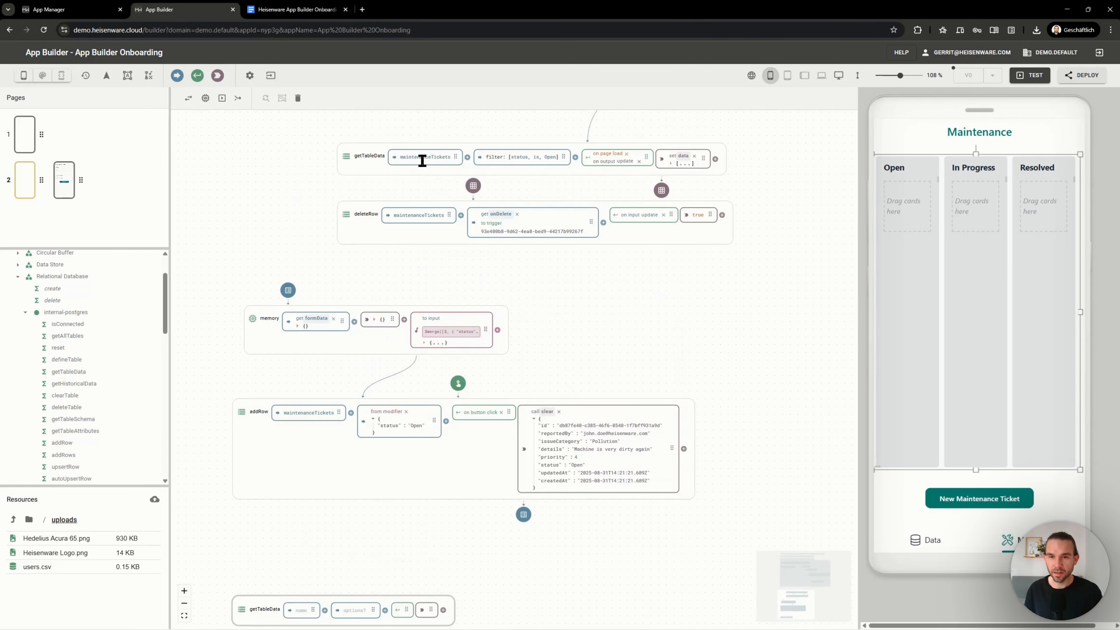
pyautogui.doubleClick(422, 161)
pyautogui.hotkey('ctrl', 'c')
pyautogui.scroll(-3, 440, 289)
pyautogui.scroll(3, 496, 210)
pyautogui.scroll(5, 495, 212)
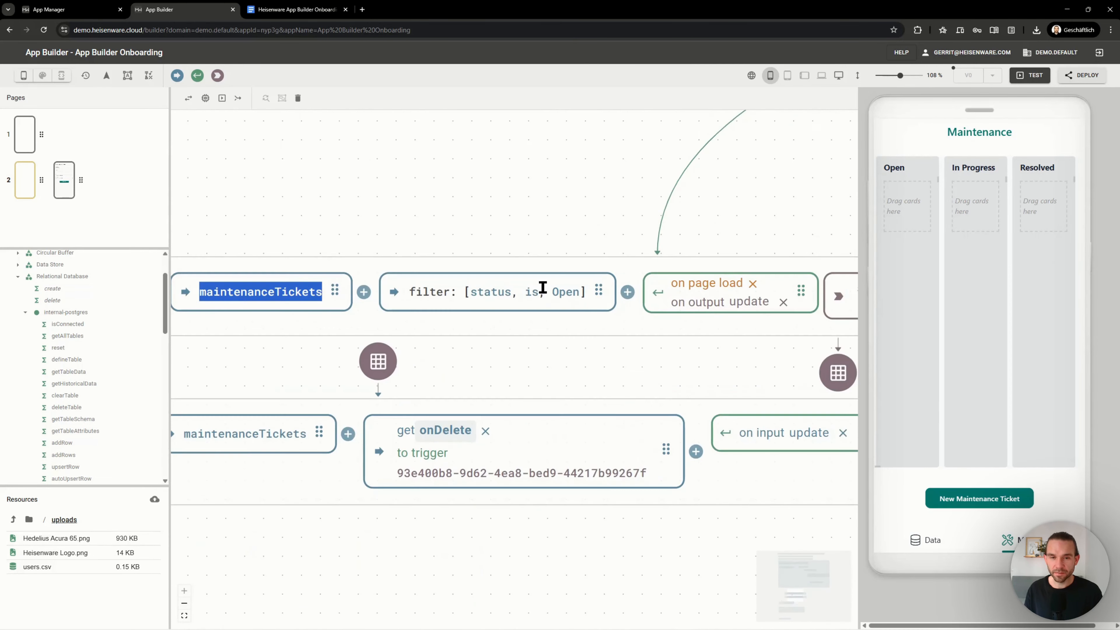
pyautogui.scroll(-5, 563, 320)
pyautogui.scroll(-5, 513, 320)
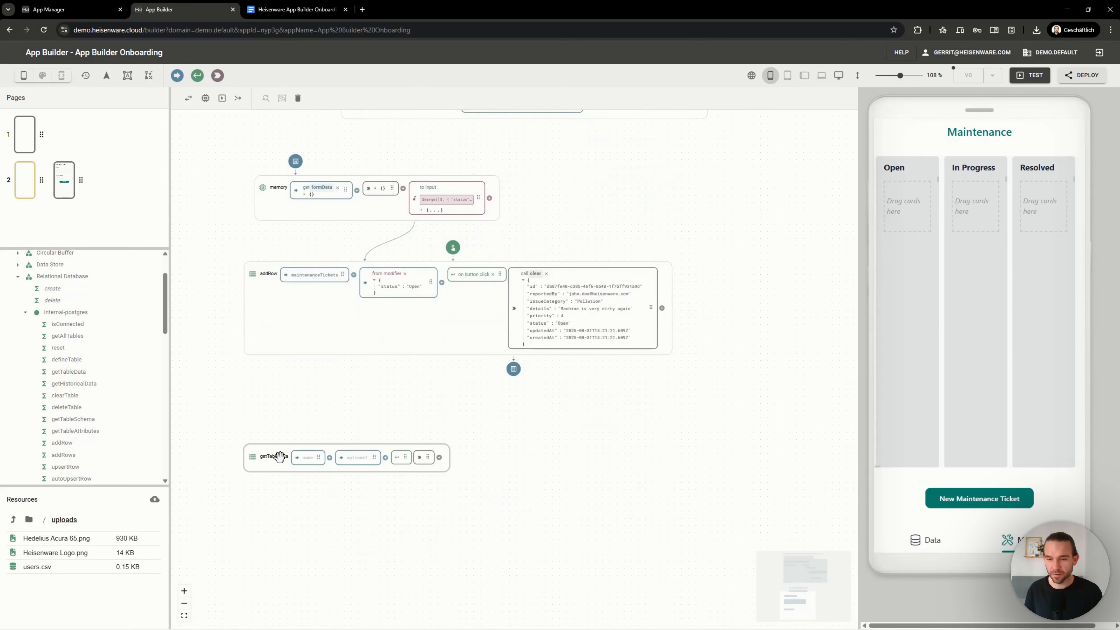
pyautogui.scroll(5, 279, 457)
pyautogui.click(348, 433)
pyautogui.hotkey('ctrl', 'v')
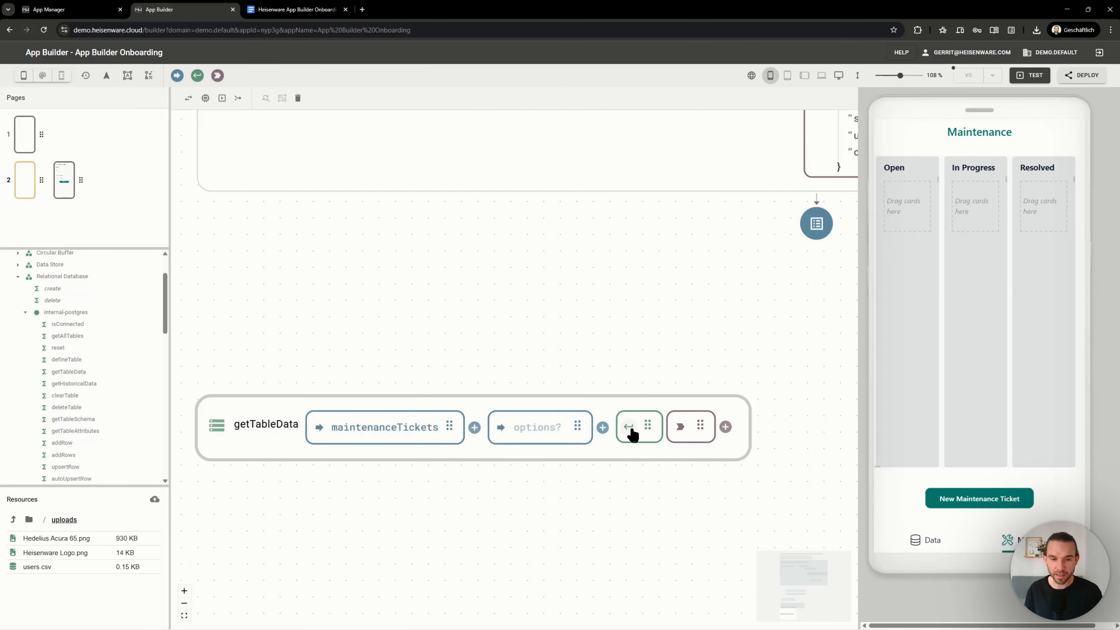
# Set the options of the new getTableData function to order: [priority, DESC]
pyautogui.scroll(-3, 551, 464)
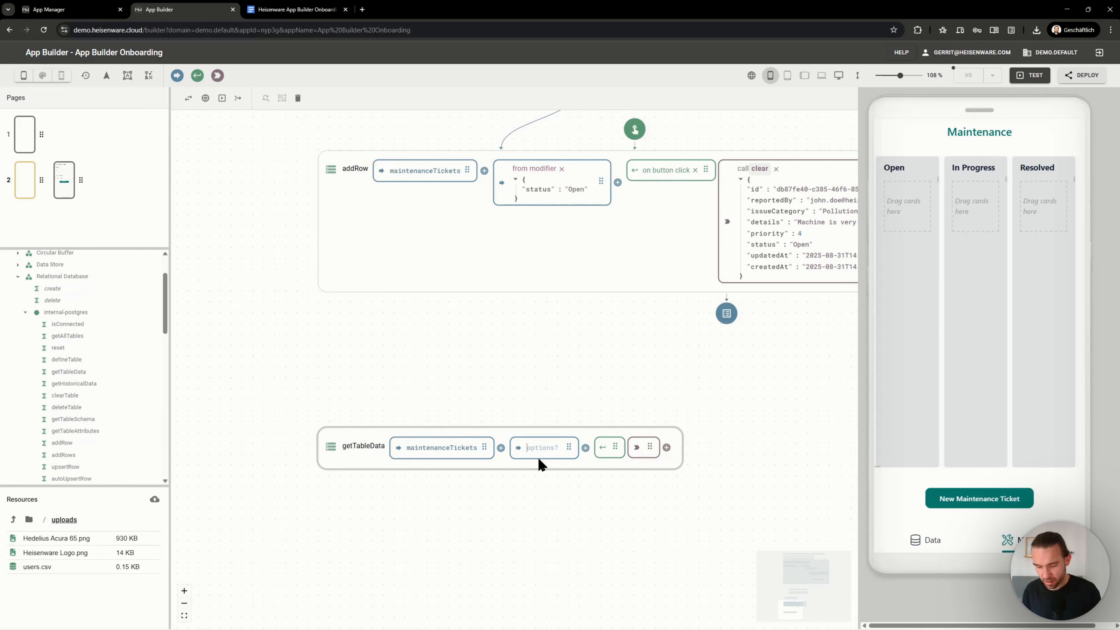
pyautogui.write('order: ')
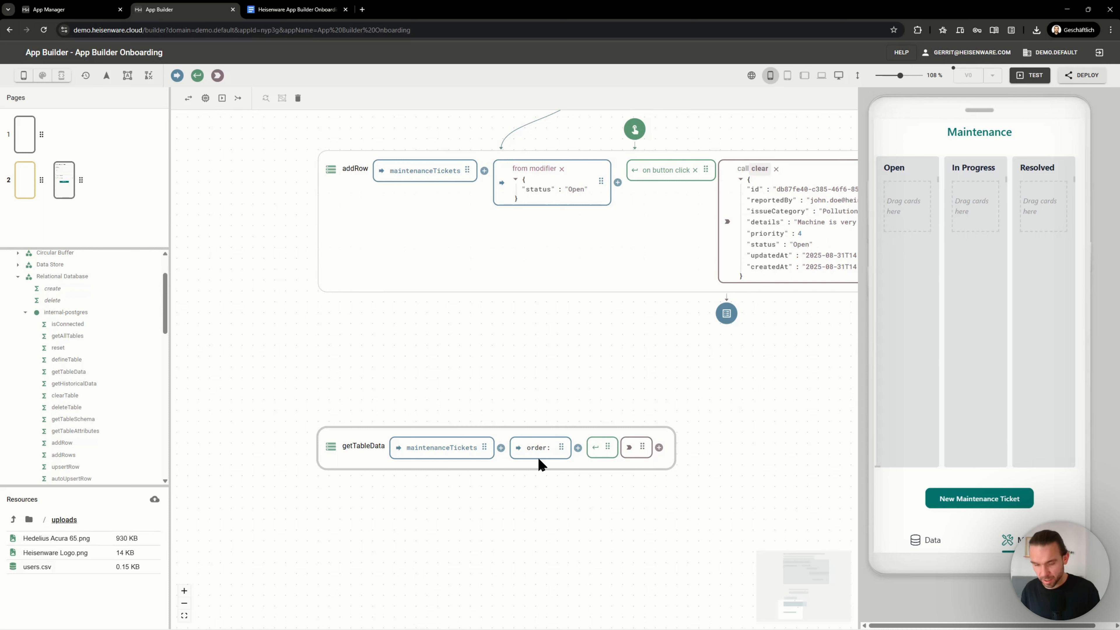
pyautogui.write('[pric')
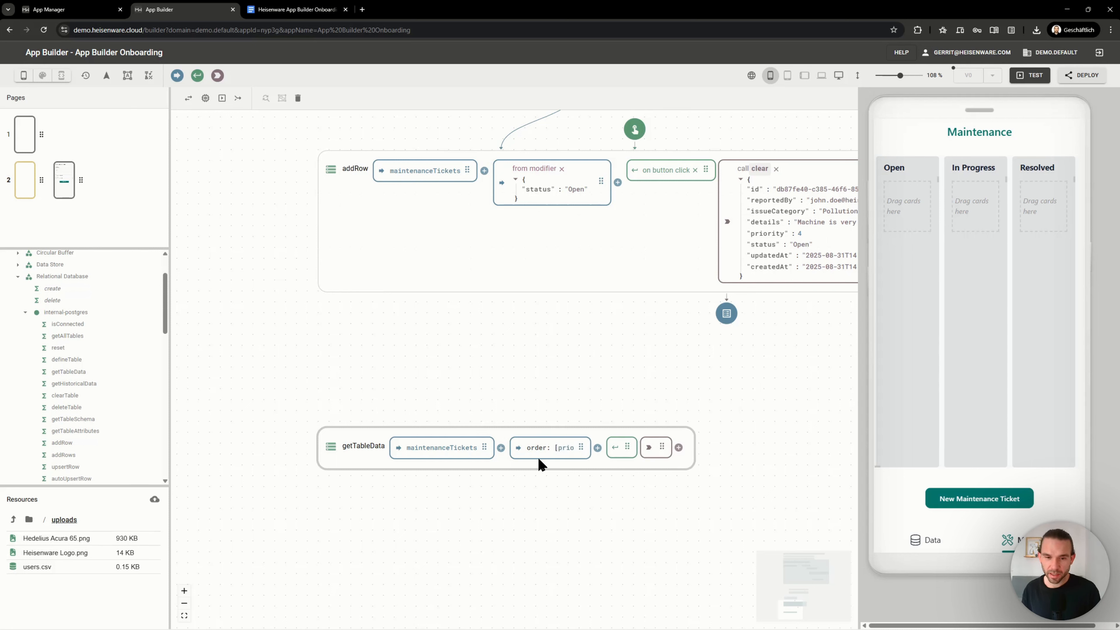
pyautogui.write('rity, DESC')
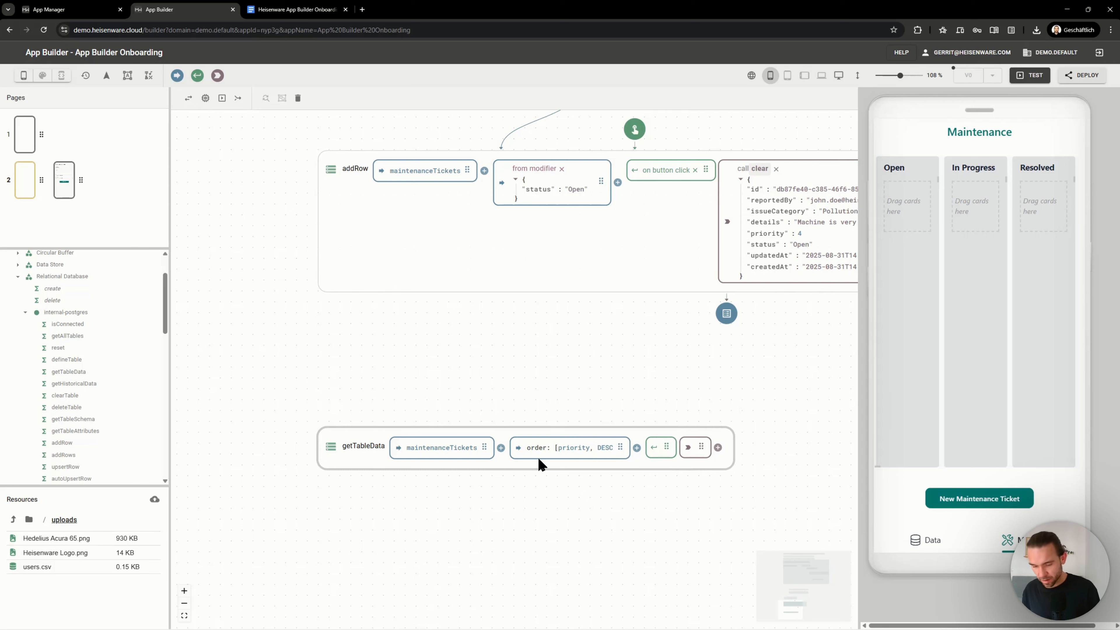
pyautogui.write(']')
pyautogui.click(607, 495)
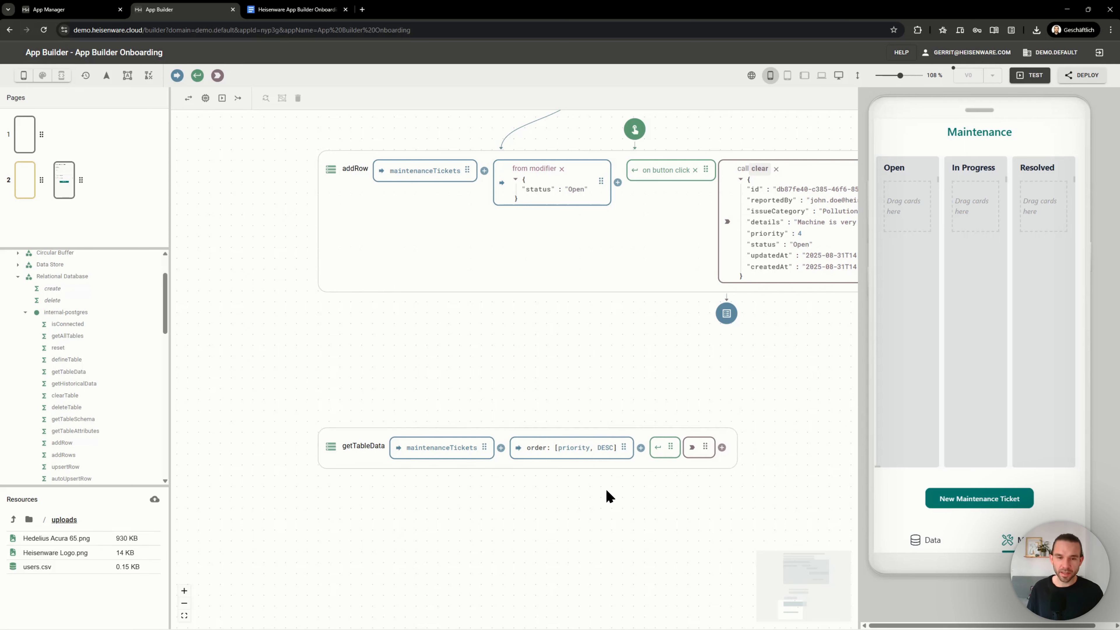
# Run the new getTableData function once and expand the first record in its output to examine the ticket fields
pyautogui.click(657, 448)
pyautogui.click(713, 448)
pyautogui.click(726, 452)
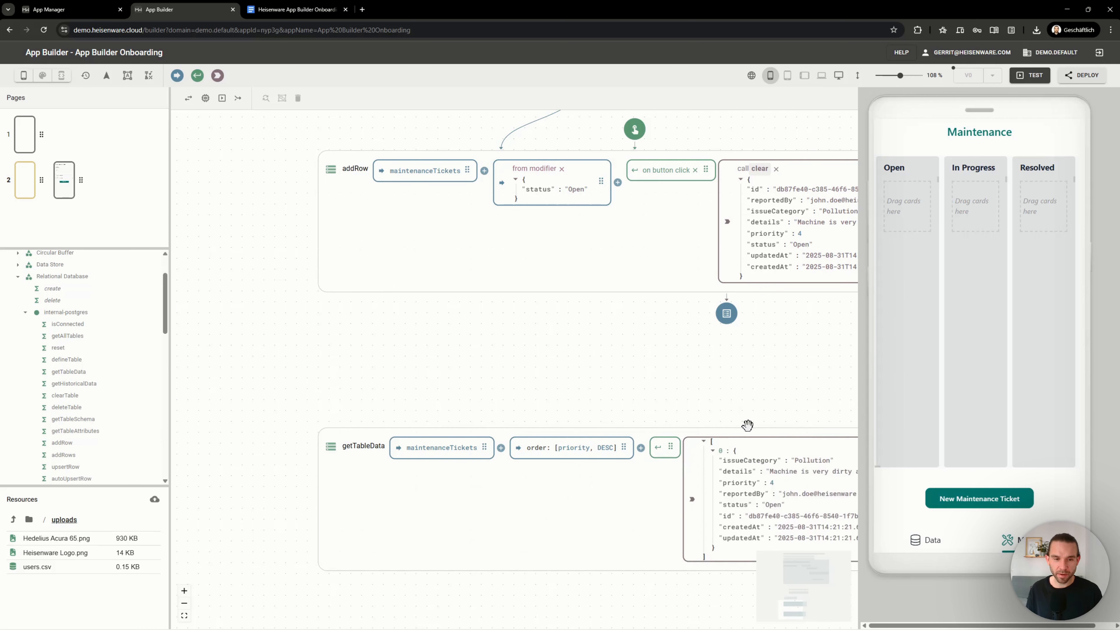
pyautogui.hscroll(3, 739, 404)
pyautogui.scroll(-1, 739, 387)
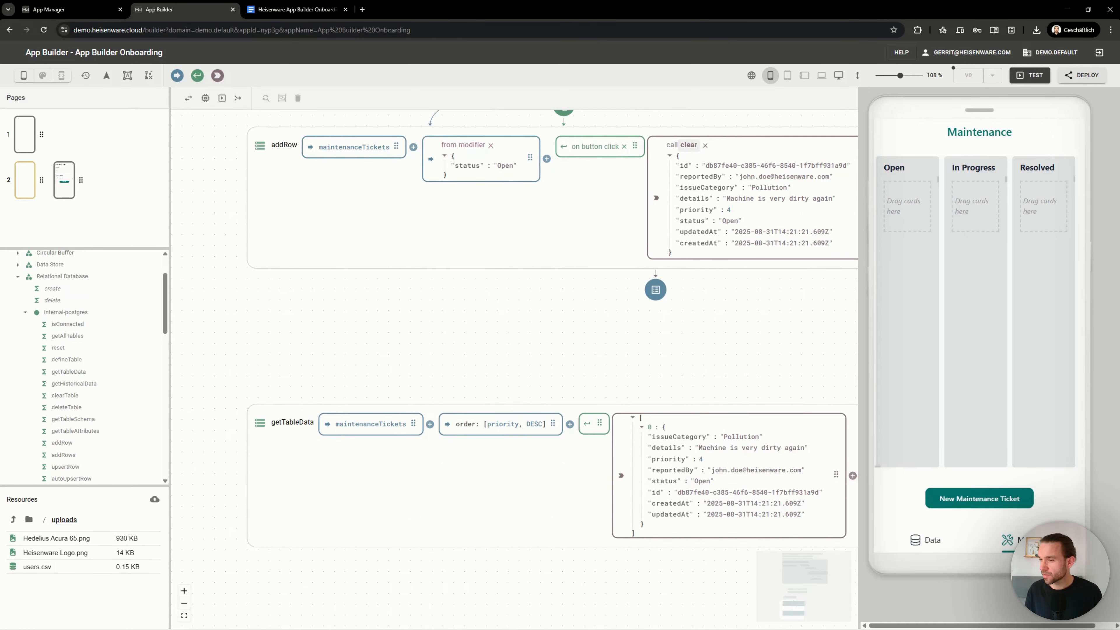
pyautogui.scroll(-3, 546, 358)
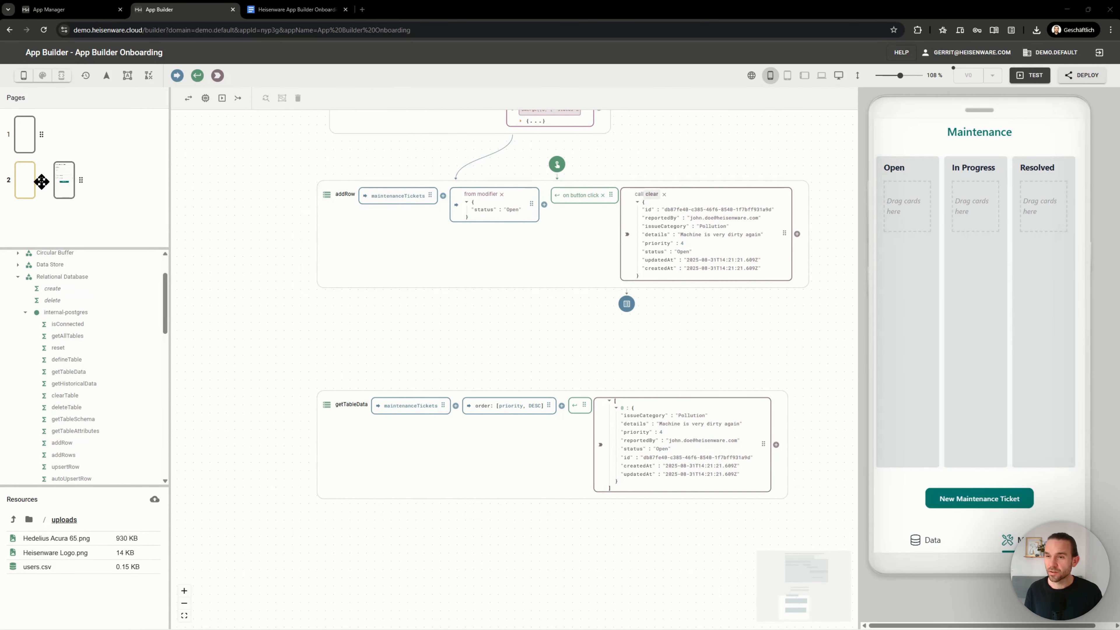
# Trigger the new getTableData function on page load of the Maintenance page and select that page's ticket board
pyautogui.moveTo(41, 181); pyautogui.dragTo(585, 406)
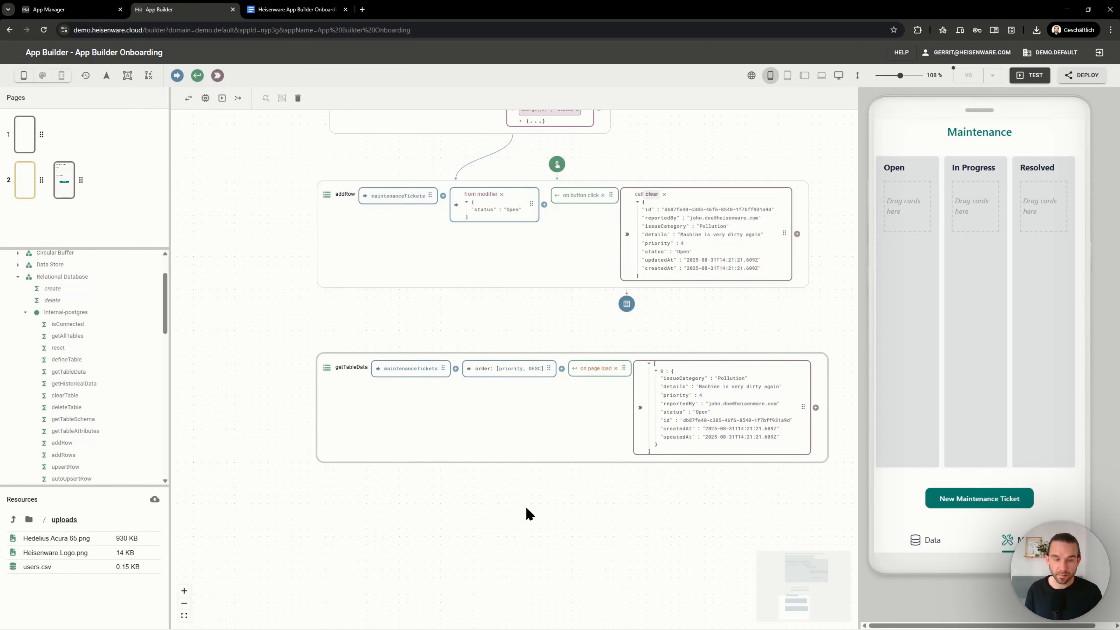
pyautogui.hscroll(3, 525, 511)
pyautogui.click(920, 345)
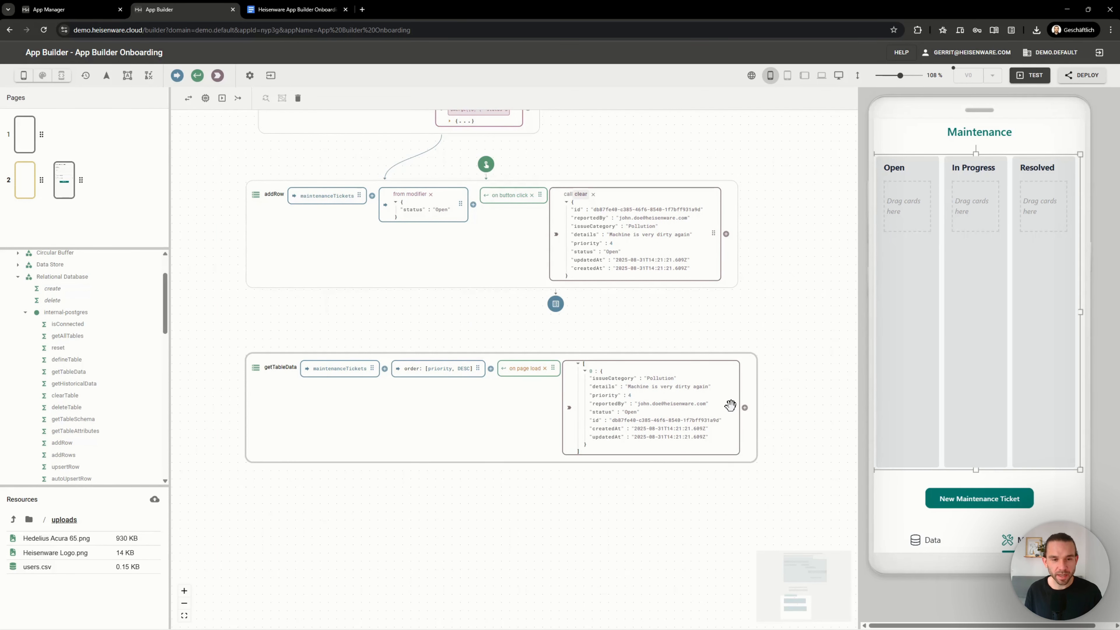
# Feed the new getTableData output into the Maintenance board's cards and try moving the Pollution card in a test run
pyautogui.moveTo(731, 406); pyautogui.dragTo(1001, 320)
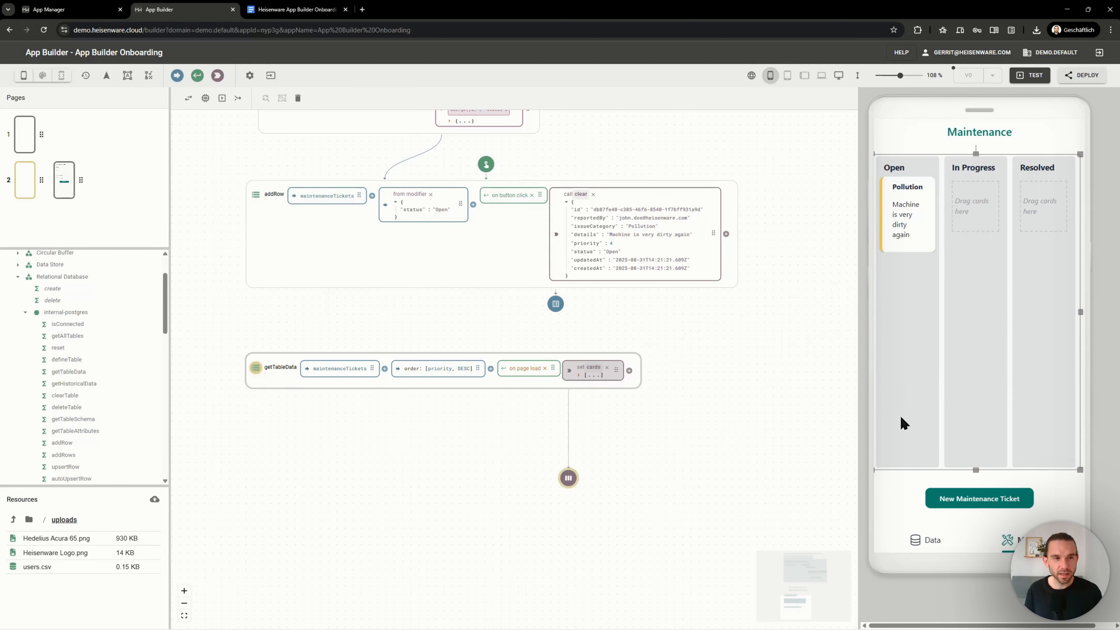
pyautogui.click(1030, 75)
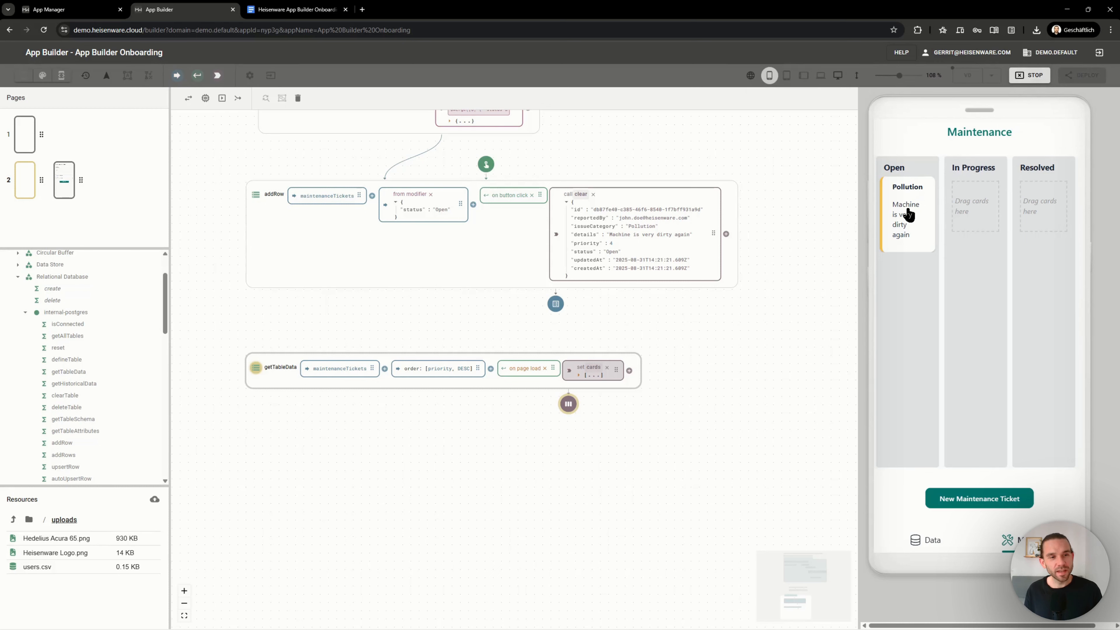
pyautogui.moveTo(908, 213); pyautogui.dragTo(945, 218)
pyautogui.click(1021, 76)
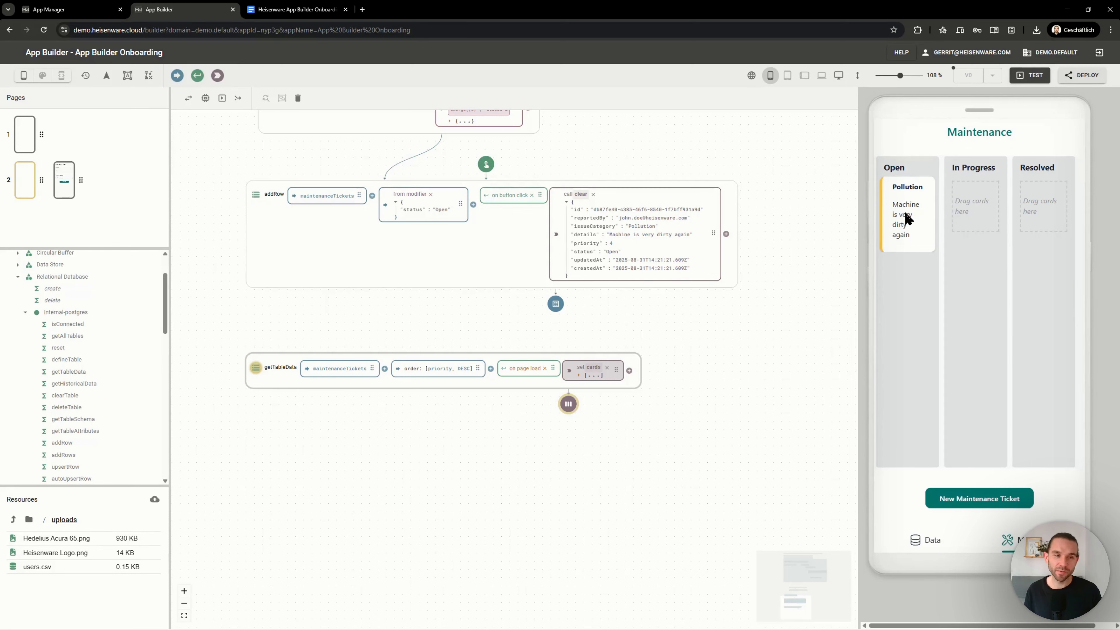
# Examine the Maintenance board's stage, title, subtitle and status keys and the color mapped to status 4
pyautogui.click(984, 241)
pyautogui.click(271, 75)
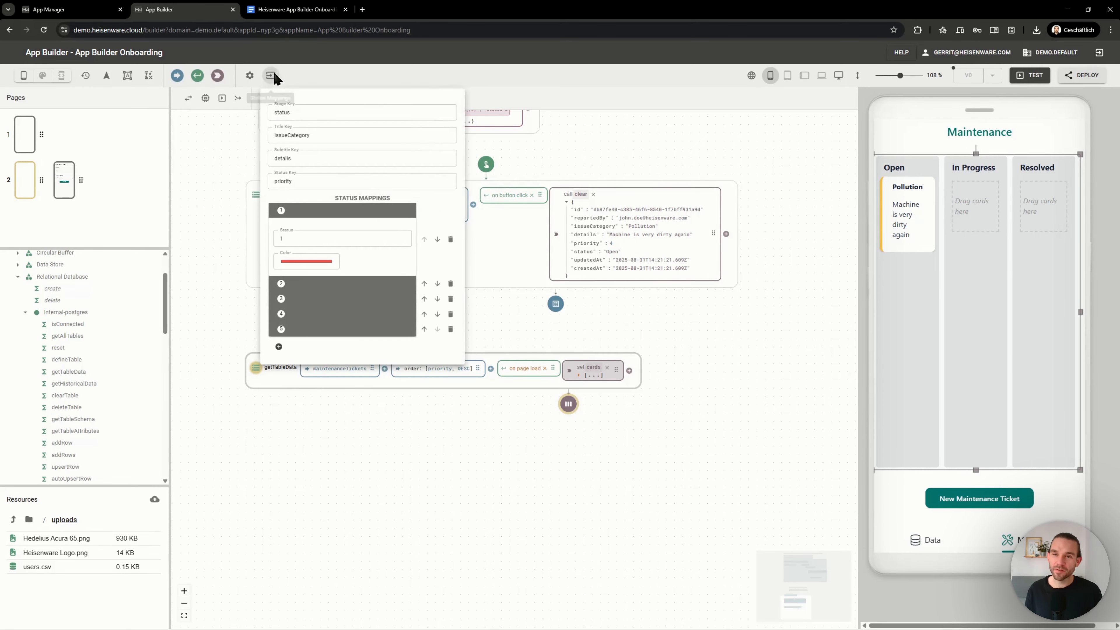
pyautogui.moveTo(313, 113); pyautogui.dragTo(245, 119)
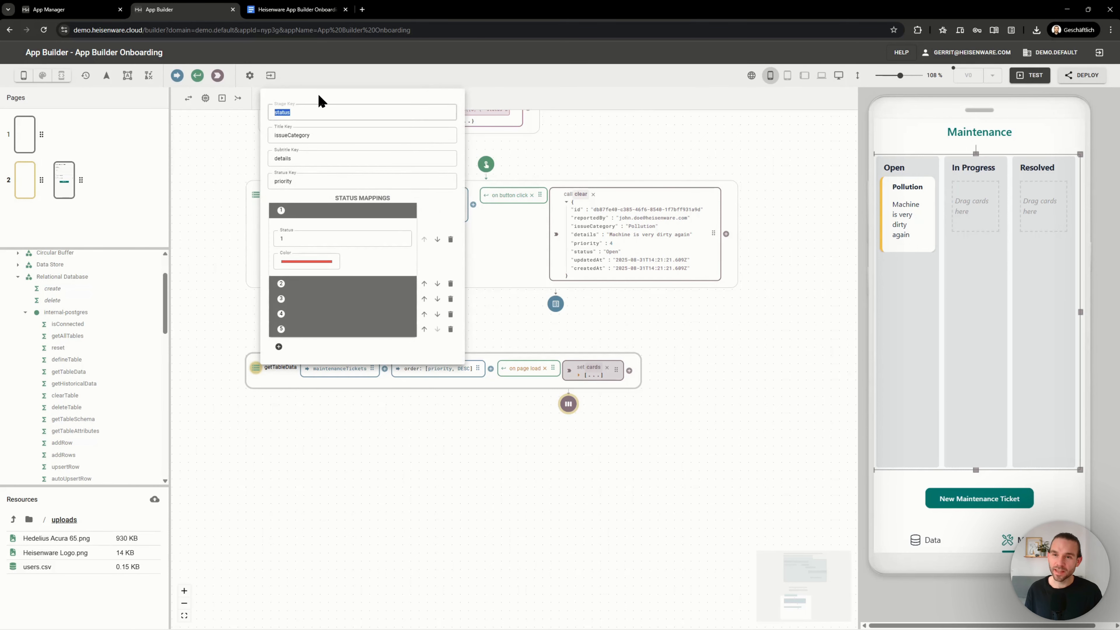
pyautogui.click(303, 116)
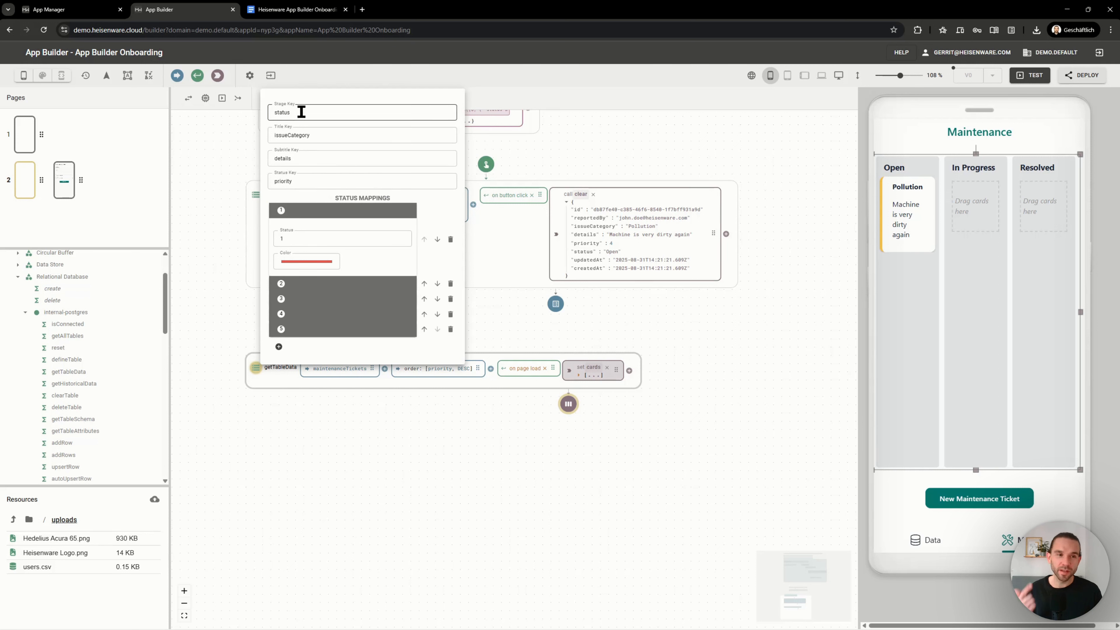
pyautogui.moveTo(336, 137); pyautogui.dragTo(268, 138)
pyautogui.click(332, 136)
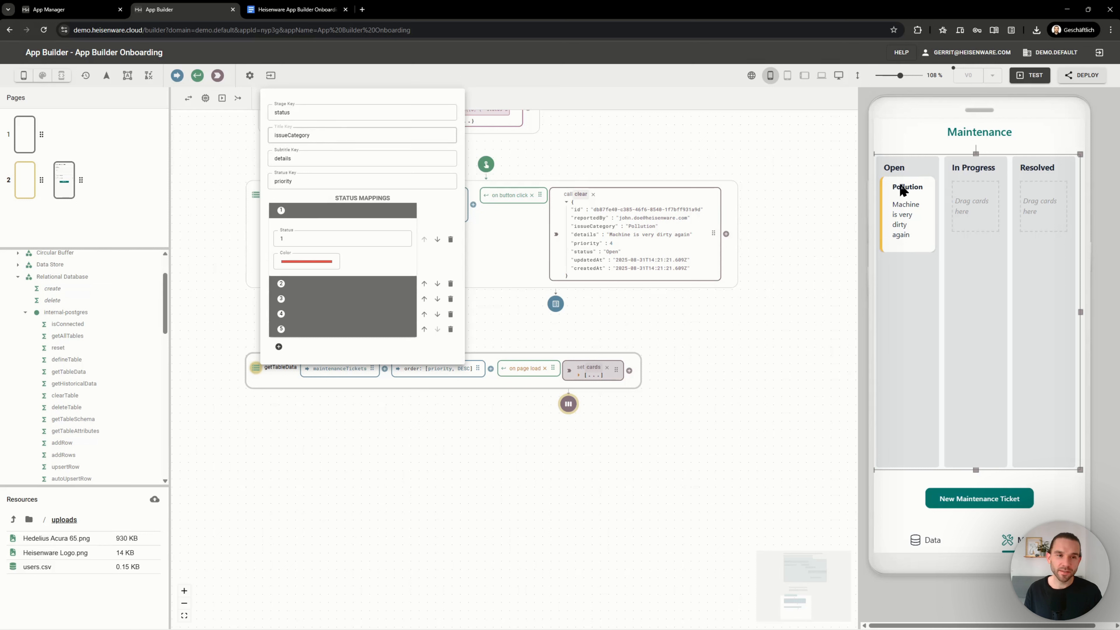
pyautogui.moveTo(292, 158); pyautogui.dragTo(233, 160)
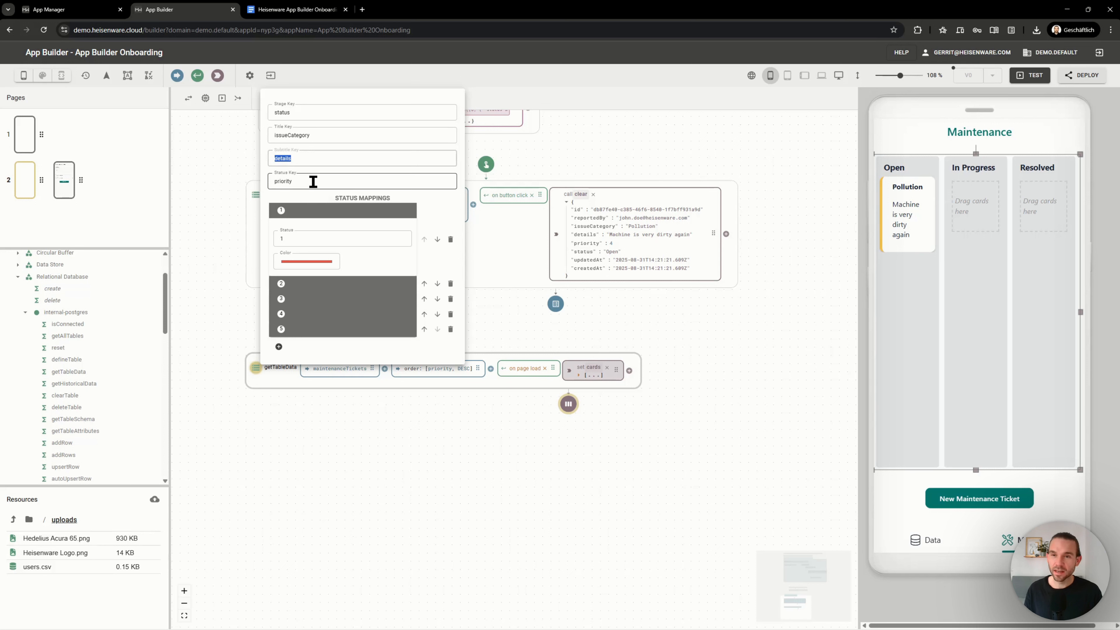
pyautogui.moveTo(312, 181); pyautogui.dragTo(249, 188)
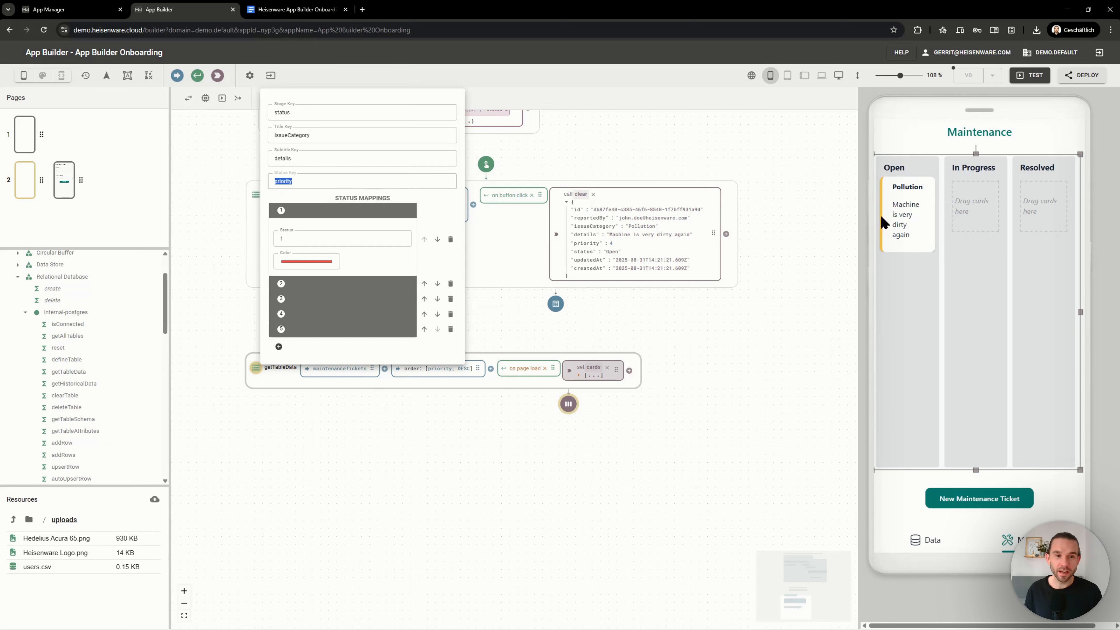
pyautogui.click(371, 314)
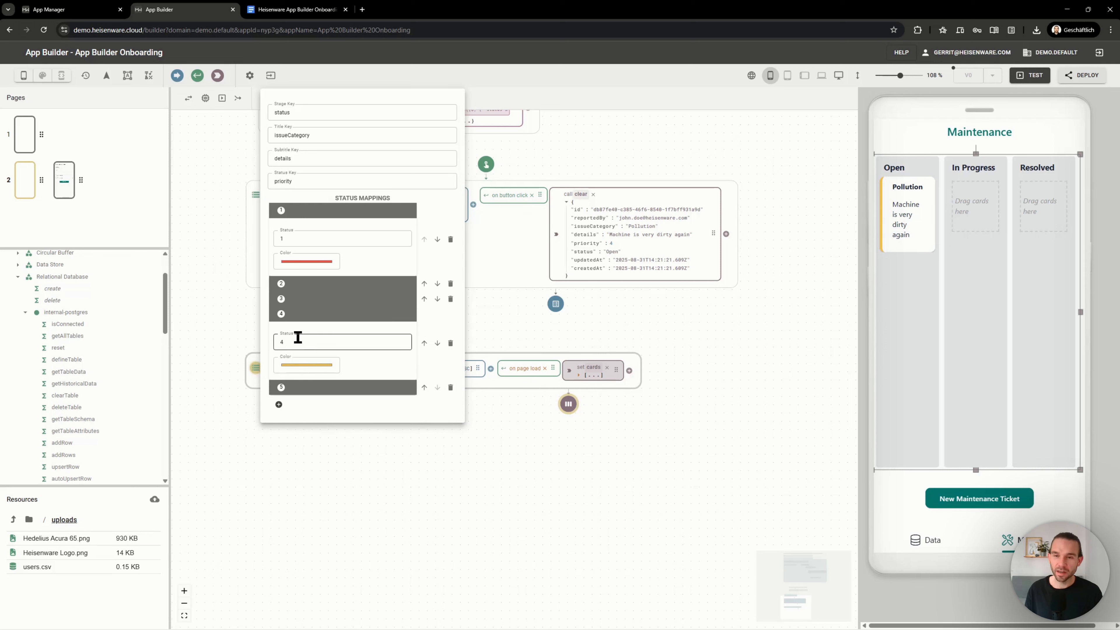
pyautogui.click(543, 487)
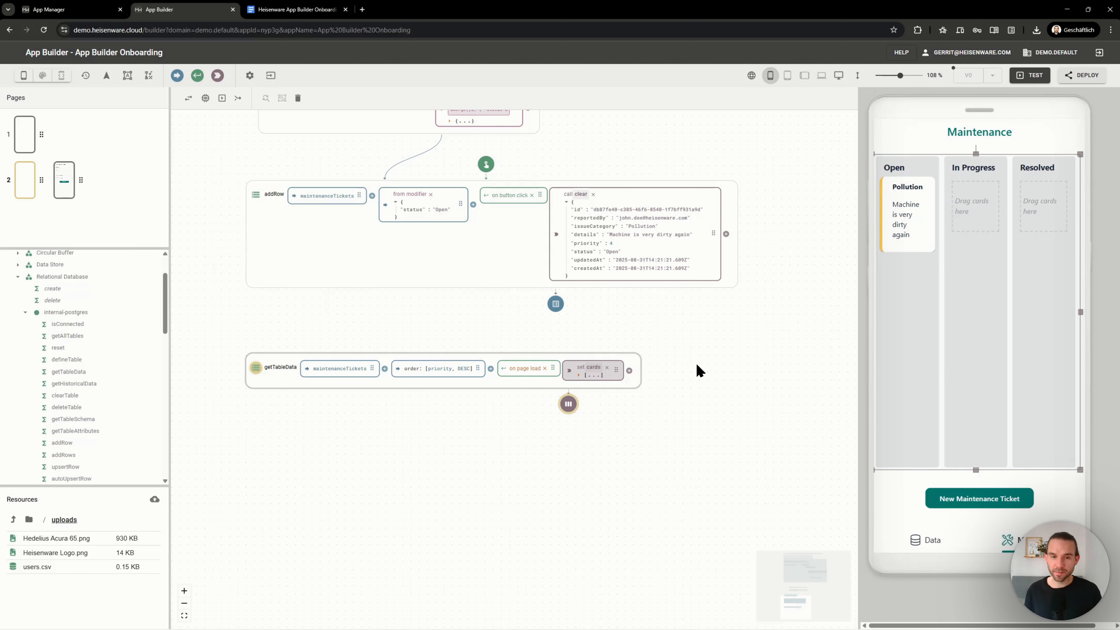
# Test the board again by pulling the Pollution card from Open toward In Progress, and end the test run
pyautogui.click(1030, 76)
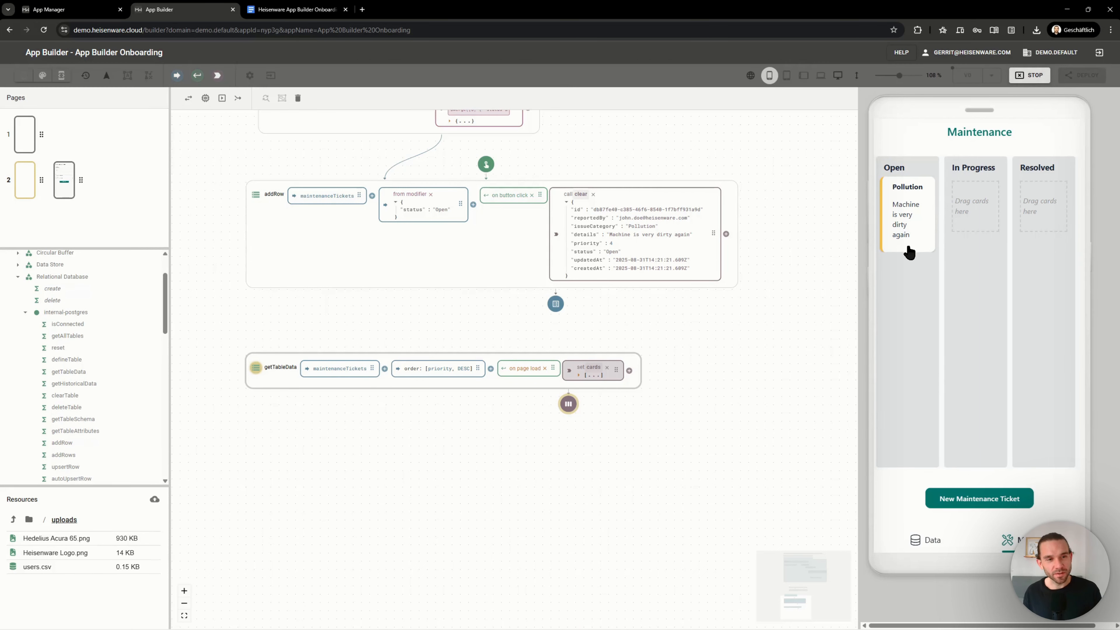
pyautogui.moveTo(910, 230); pyautogui.dragTo(937, 231)
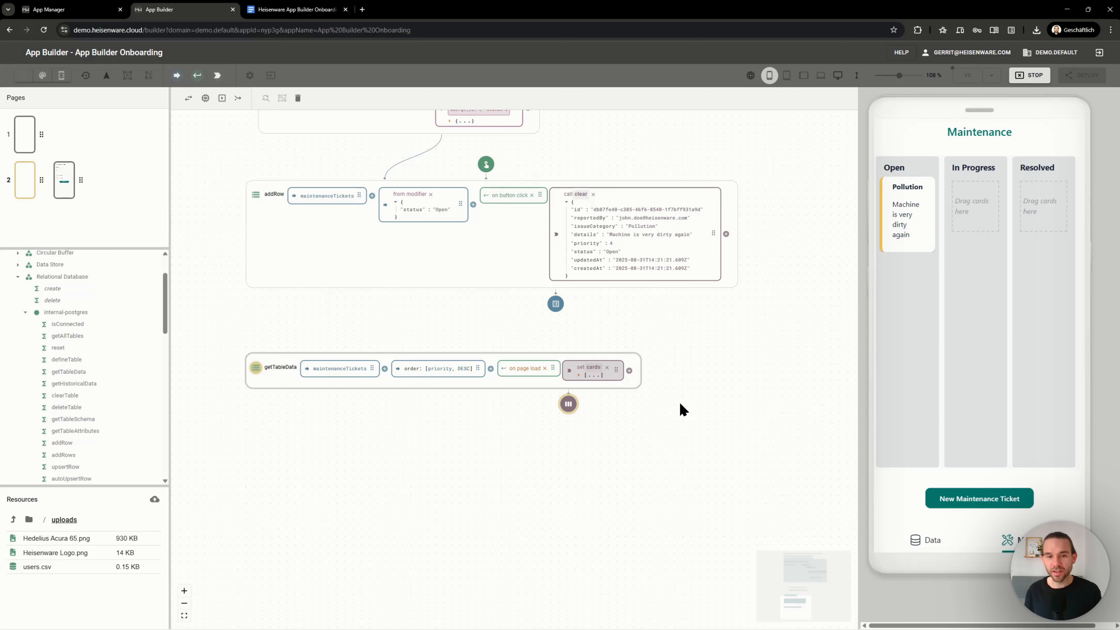
pyautogui.click(1029, 75)
# Add an internal-postgres updateRow function below the board's getTableData function
pyautogui.scroll(-1, 88, 419)
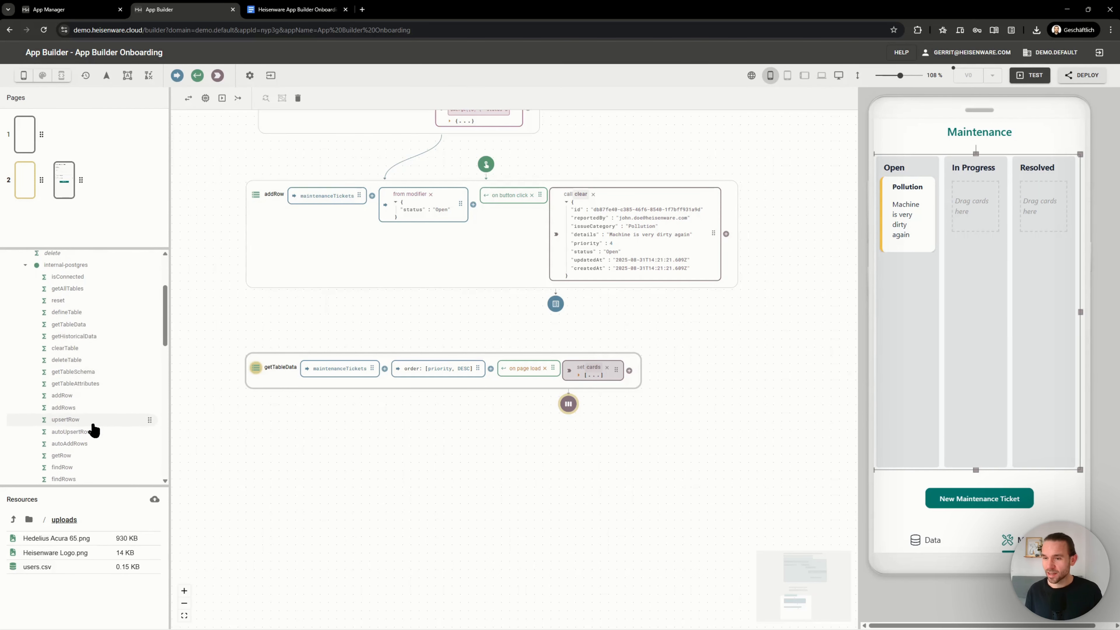
pyautogui.scroll(-1, 90, 446)
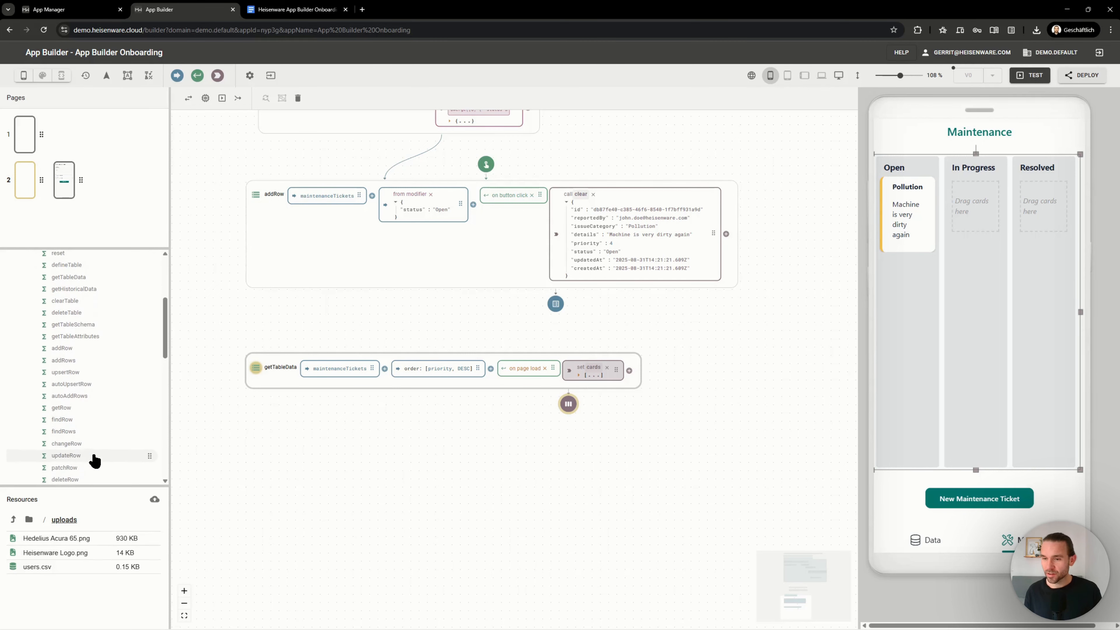
pyautogui.scroll(7, 310, 345)
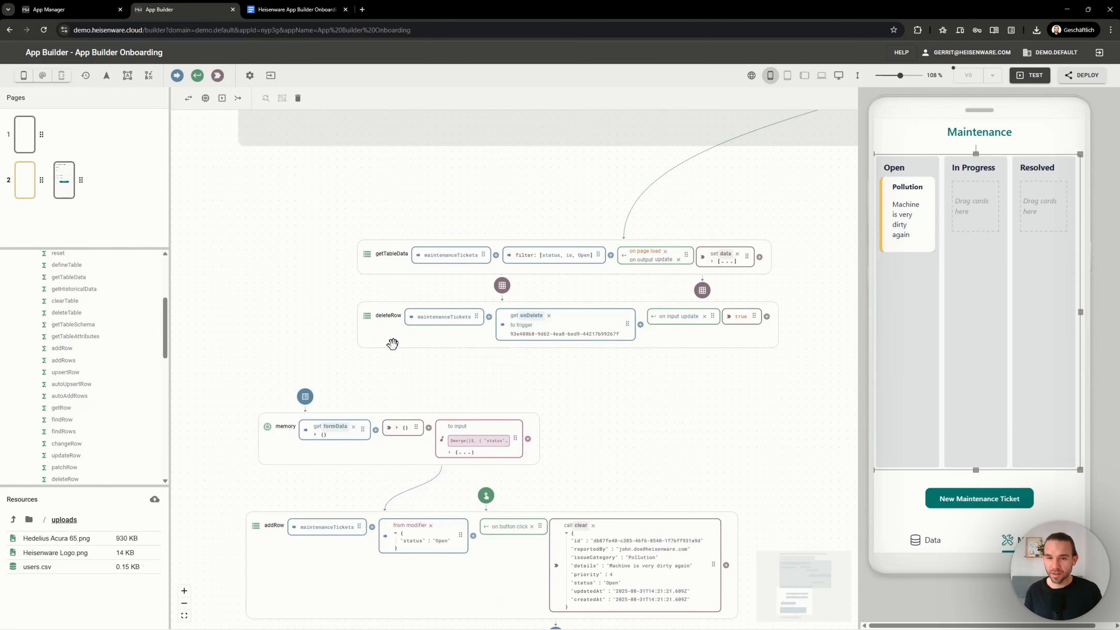
pyautogui.scroll(-8, 458, 340)
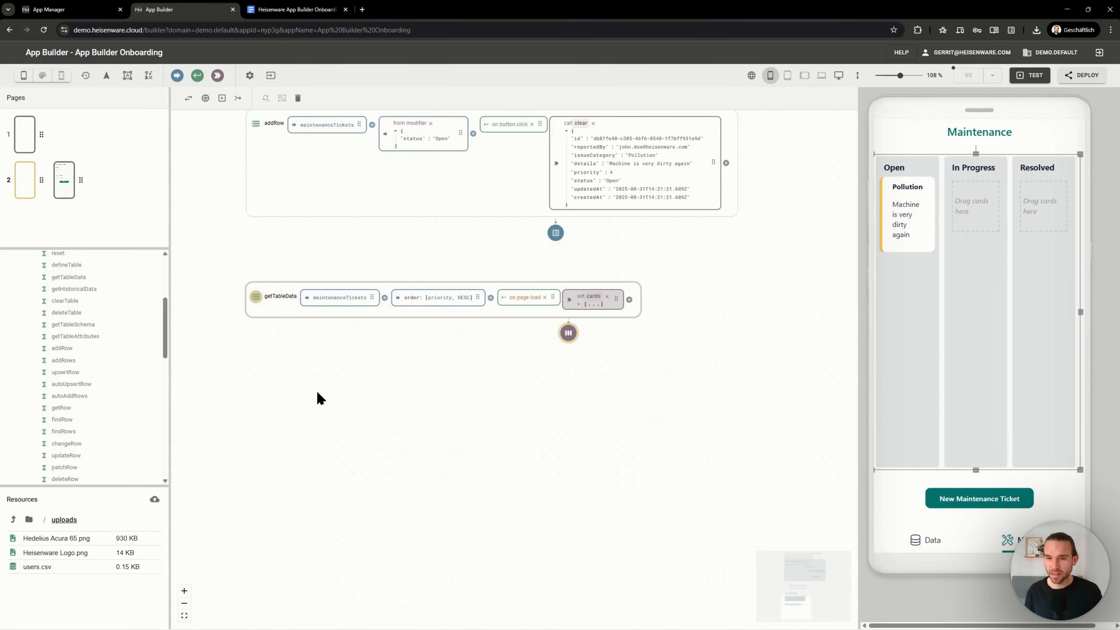
pyautogui.scroll(1, 319, 397)
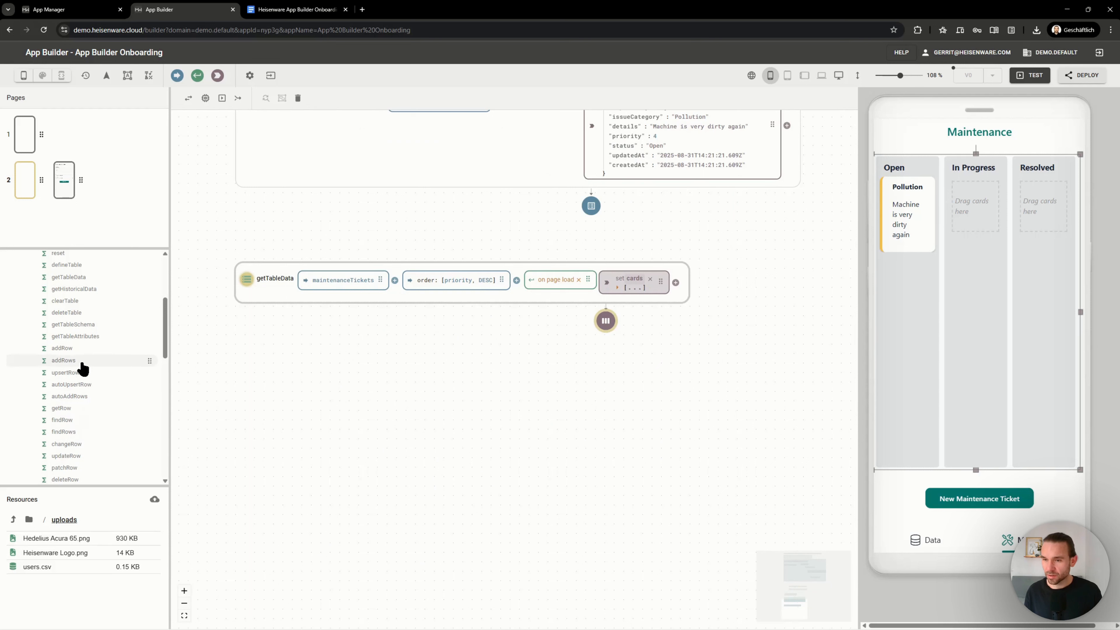
pyautogui.scroll(-1, 75, 375)
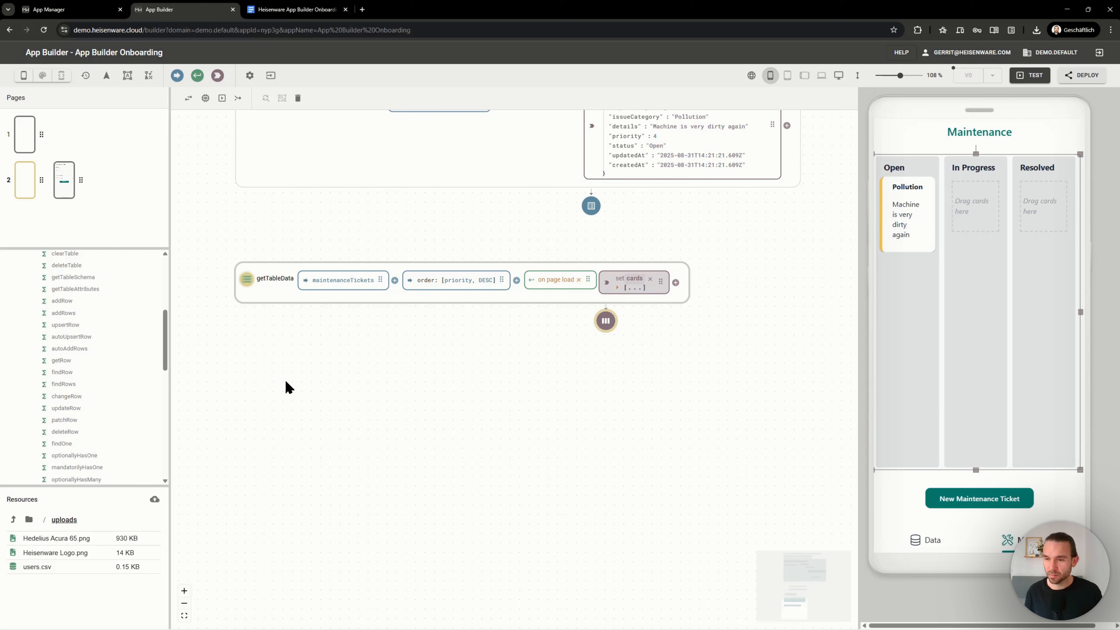
pyautogui.moveTo(304, 392); pyautogui.dragTo(264, 392)
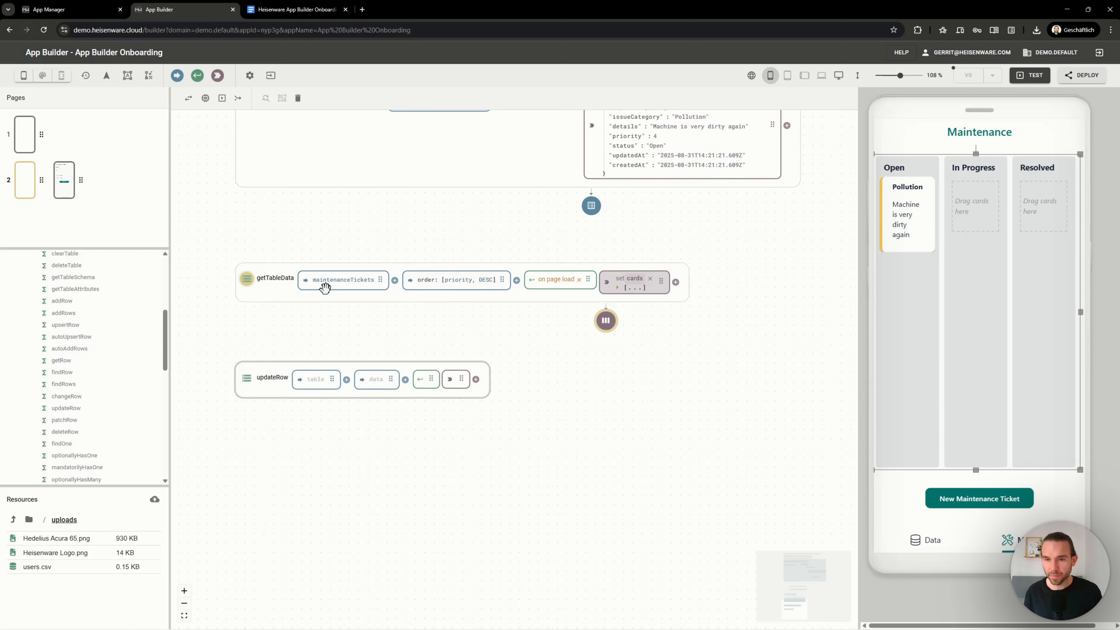
# Copy the table name maintenanceTickets from getTableData into the table input of updateRow
pyautogui.doubleClick(335, 278)
pyautogui.hotkey('ctrl', 'c')
pyautogui.click(309, 380)
pyautogui.hotkey('ctrl', 'v')
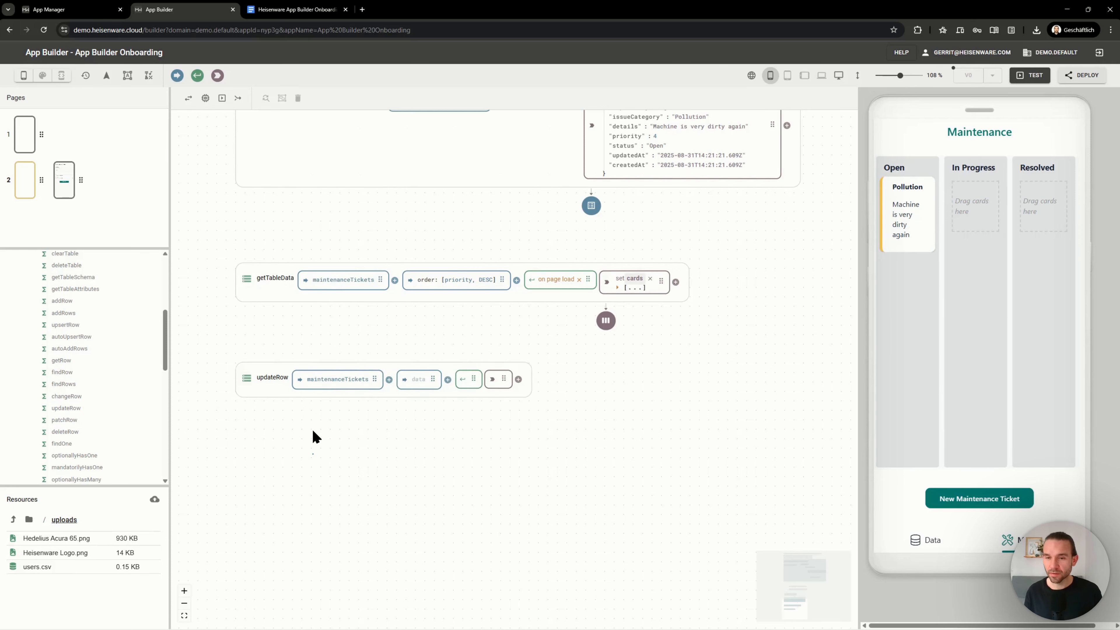
# Link updateRow's data input to the onCardChange event of the Maintenance board
pyautogui.scroll(1, 333, 422)
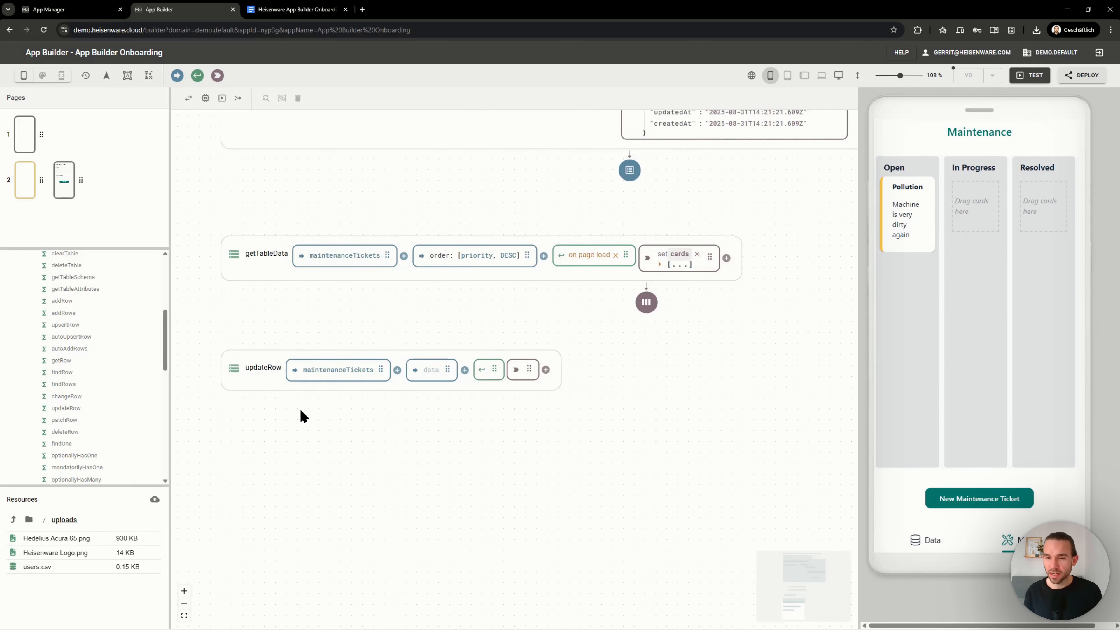
pyautogui.click(894, 326)
pyautogui.moveTo(446, 369); pyautogui.dragTo(941, 344)
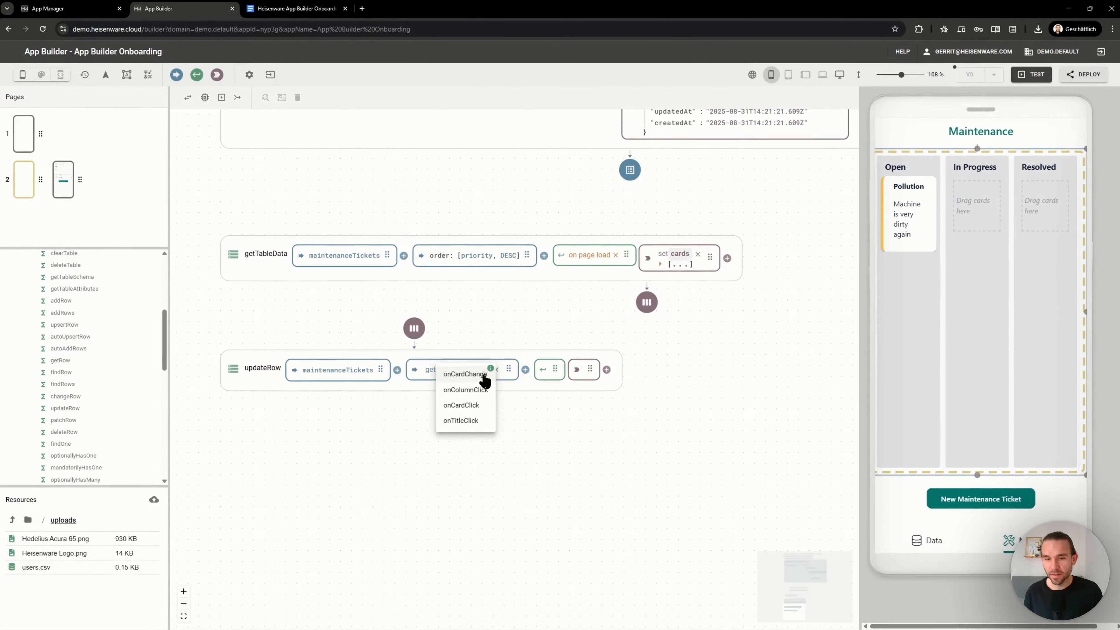
pyautogui.click(485, 378)
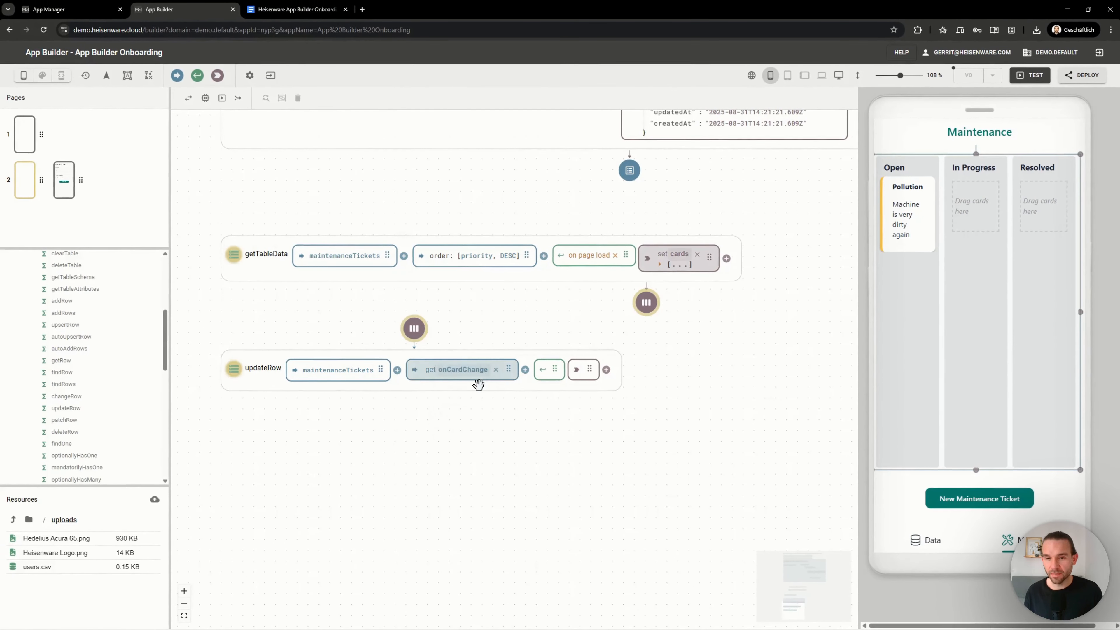
# Start a test run, move the Pollution card to In Progress, and examine the status in updateRow's expanded data input
pyautogui.click(1030, 75)
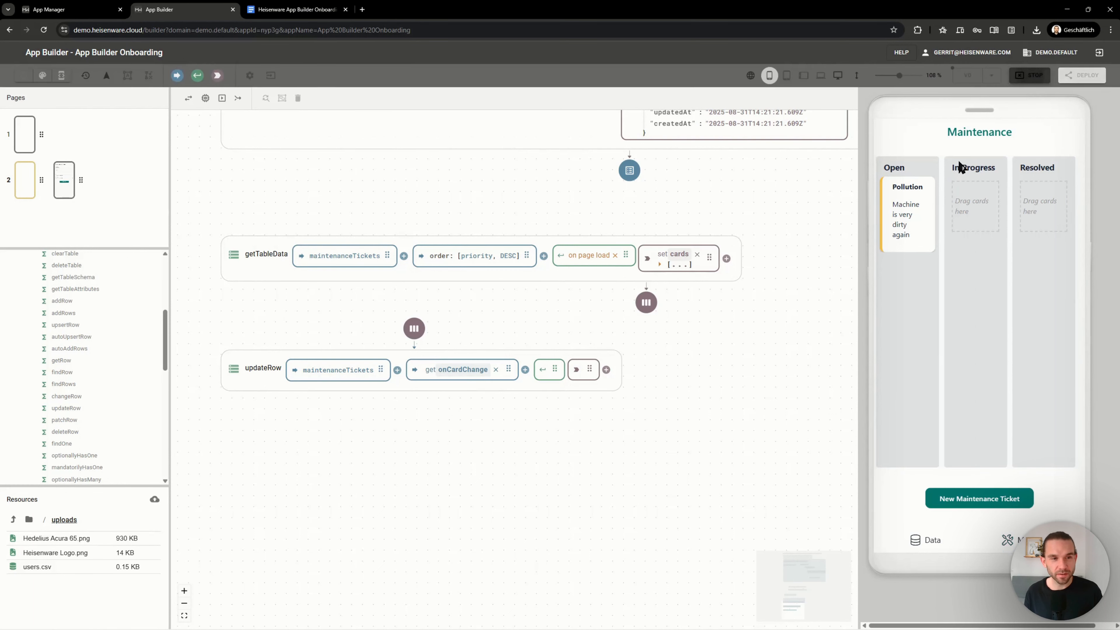
pyautogui.moveTo(909, 208); pyautogui.dragTo(980, 220)
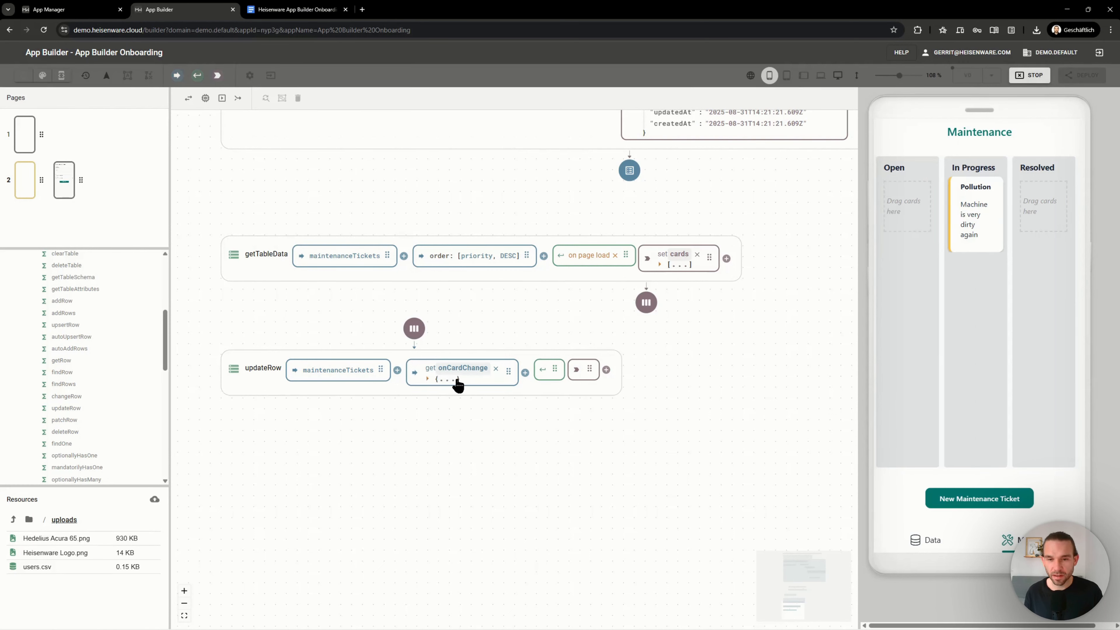
pyautogui.click(458, 380)
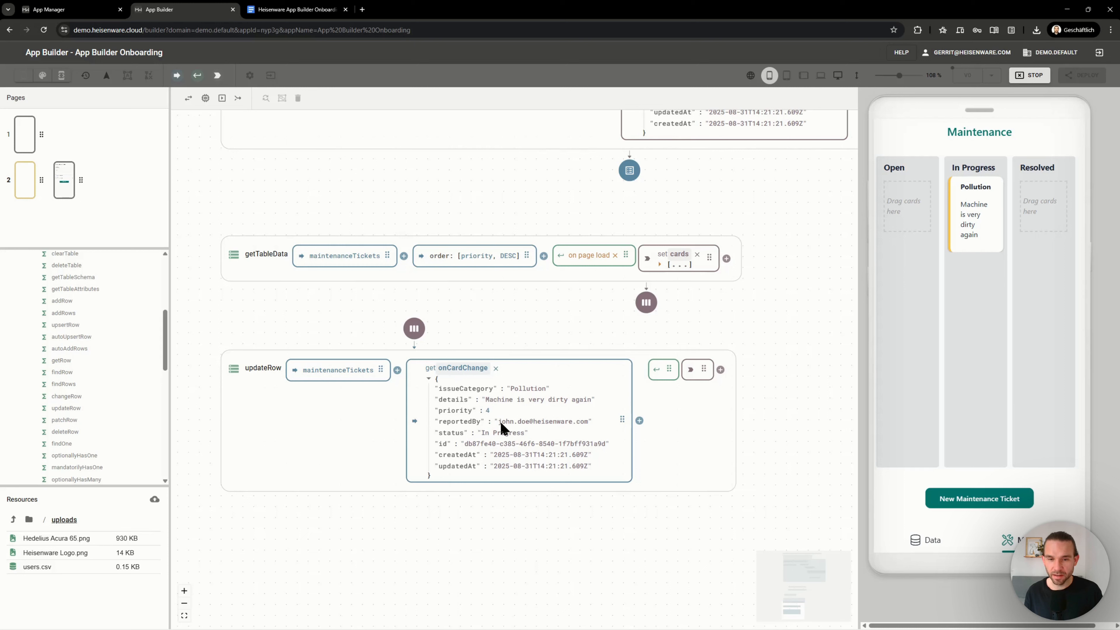
pyautogui.moveTo(477, 435); pyautogui.dragTo(526, 436)
# Move the Pollution card to Resolved, check its status in the data input, and run updateRow and the board's getTableData once
pyautogui.moveTo(975, 207); pyautogui.dragTo(1044, 214)
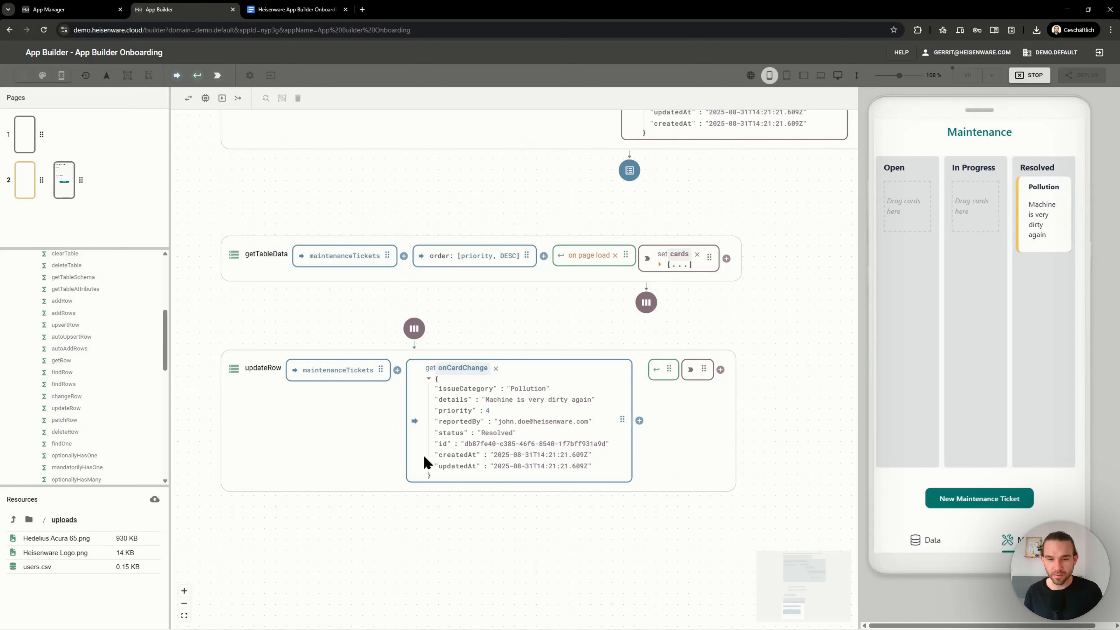
pyautogui.moveTo(482, 433); pyautogui.dragTo(526, 437)
pyautogui.click(534, 439)
pyautogui.click(658, 371)
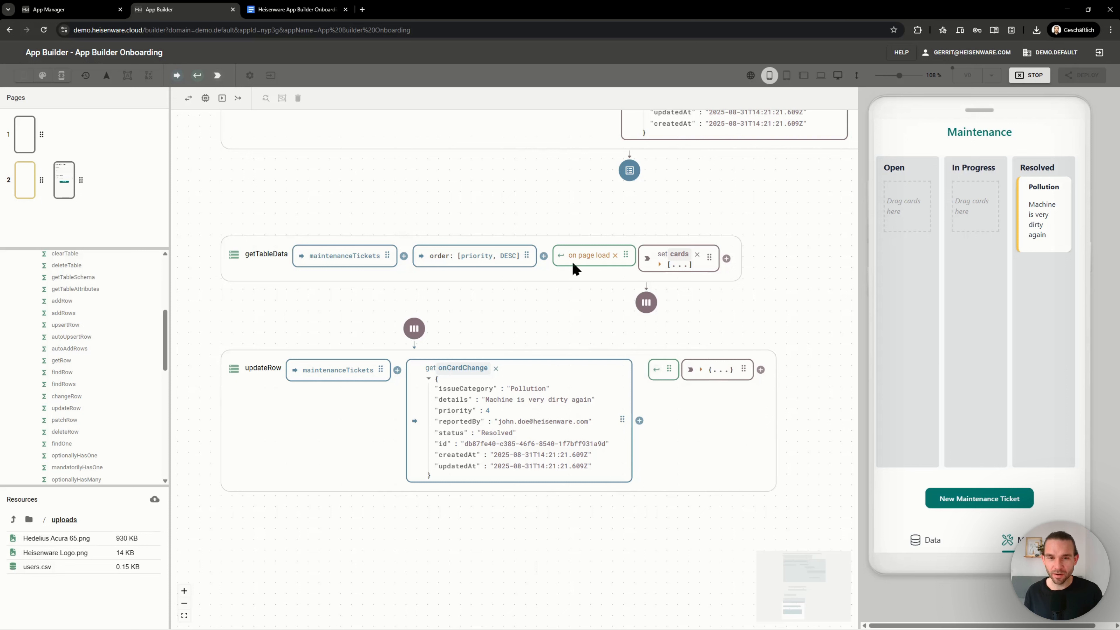
pyautogui.click(558, 259)
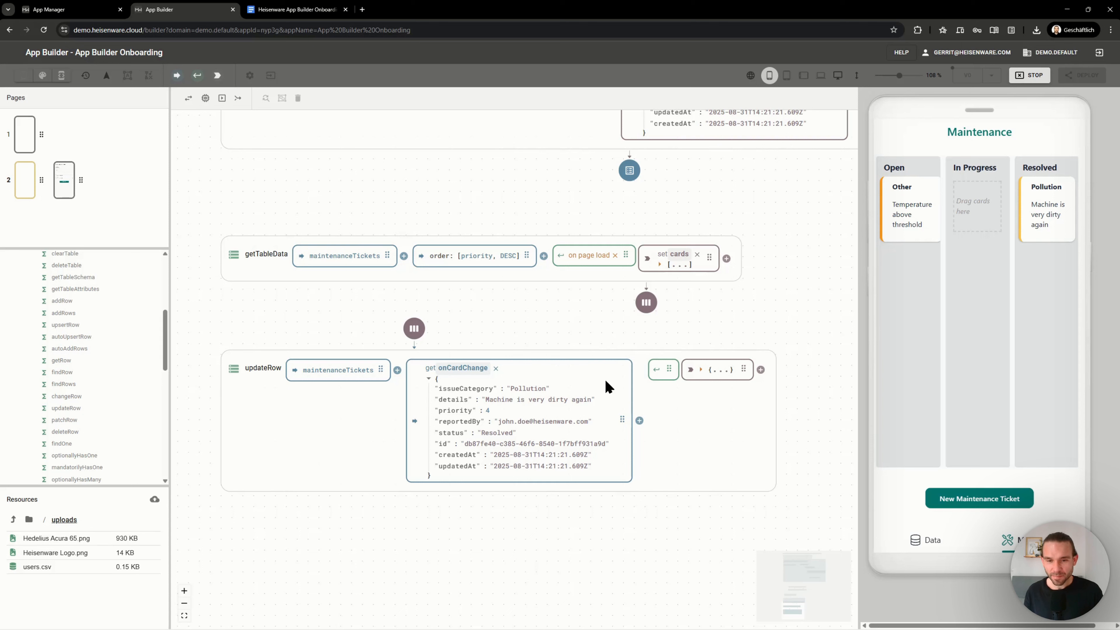
# Make updateRow trigger on every update of its onCardChange input and end the test run
pyautogui.moveTo(622, 418); pyautogui.dragTo(668, 372)
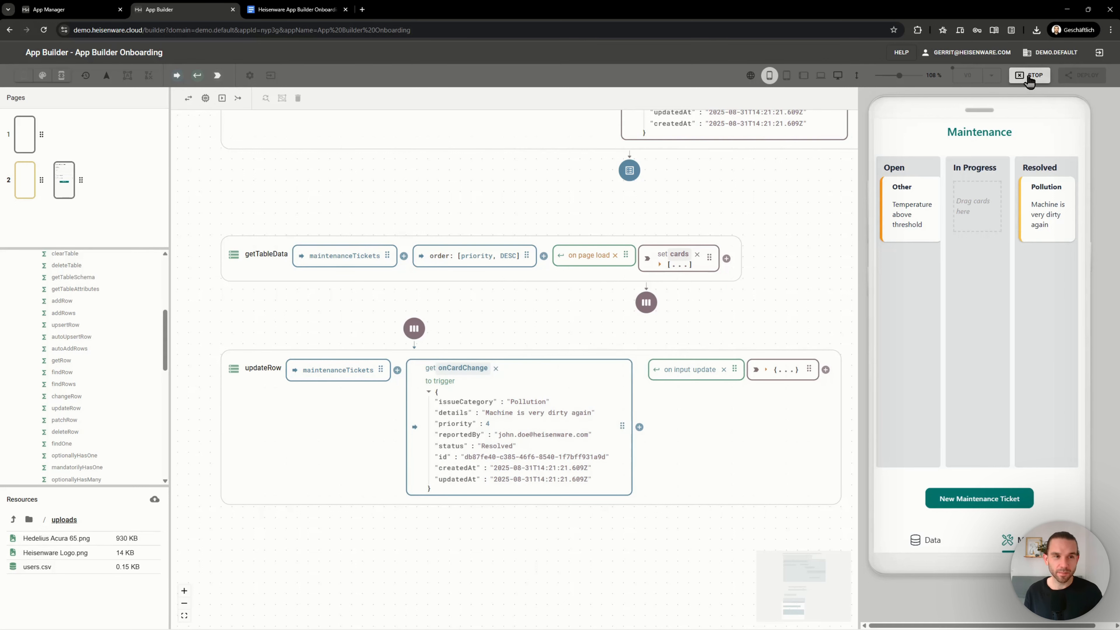
pyautogui.click(1030, 76)
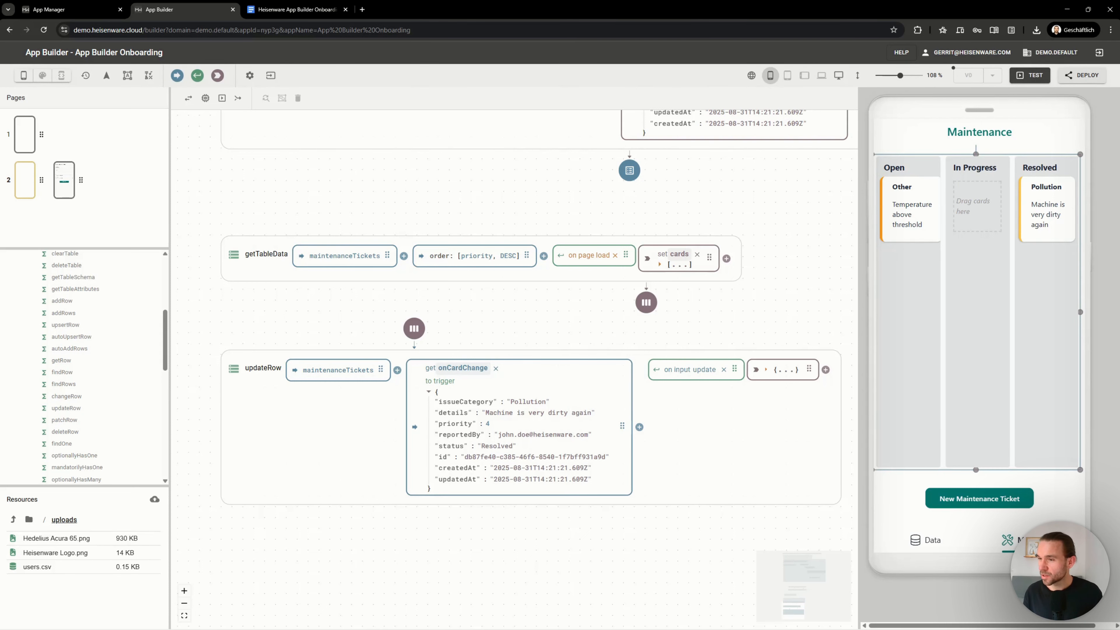
# Select all the ticket-handling functions below the grey group and switch to the Heisenware App Builder Onboarding document in Google Docs
pyautogui.scroll(-5, 426, 395)
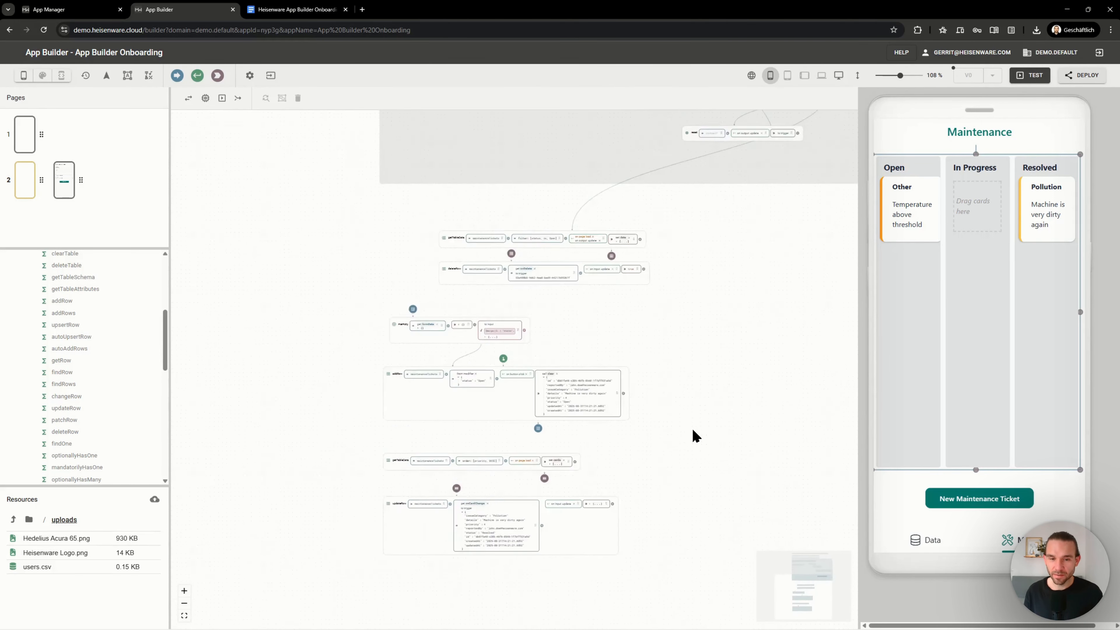
pyautogui.scroll(-1, 696, 436)
pyautogui.moveTo(727, 591); pyautogui.dragTo(373, 228)
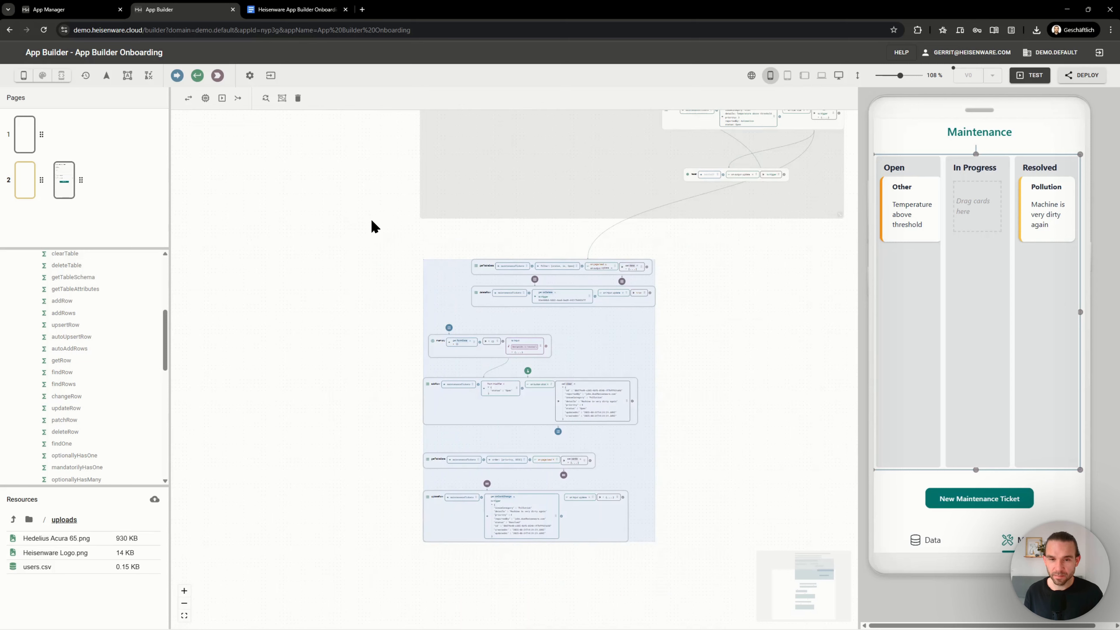
pyautogui.click(318, 10)
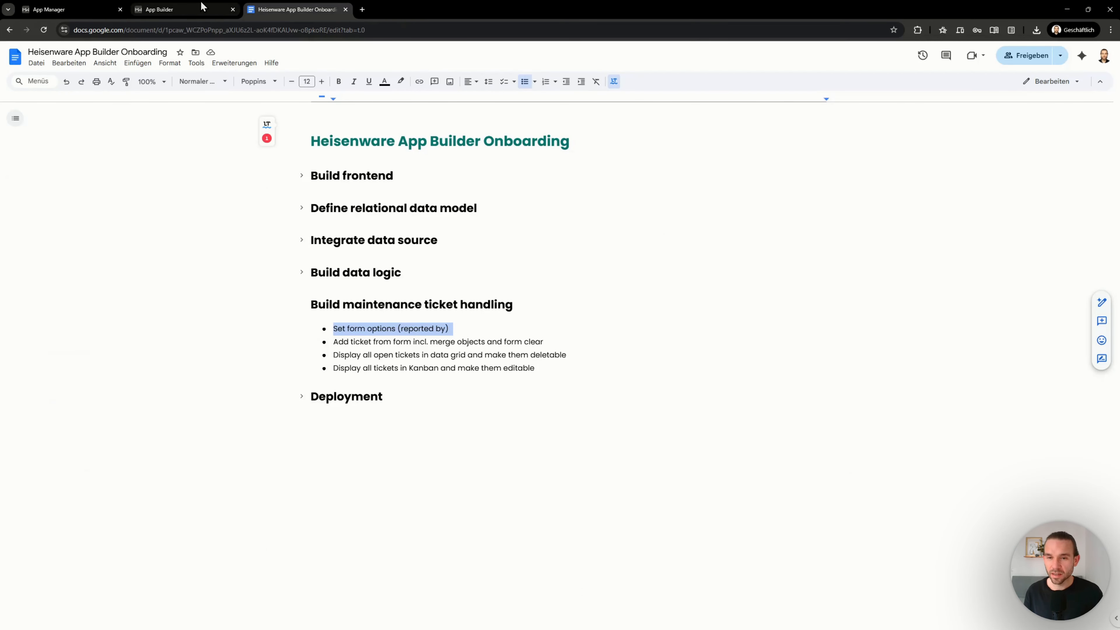
# Switch to App Builder, group the selected functions into a section titled "Maintenance Ticket Handling", and collapse the expanded sections
pyautogui.tripleClick(420, 306)
pyautogui.click(207, 9)
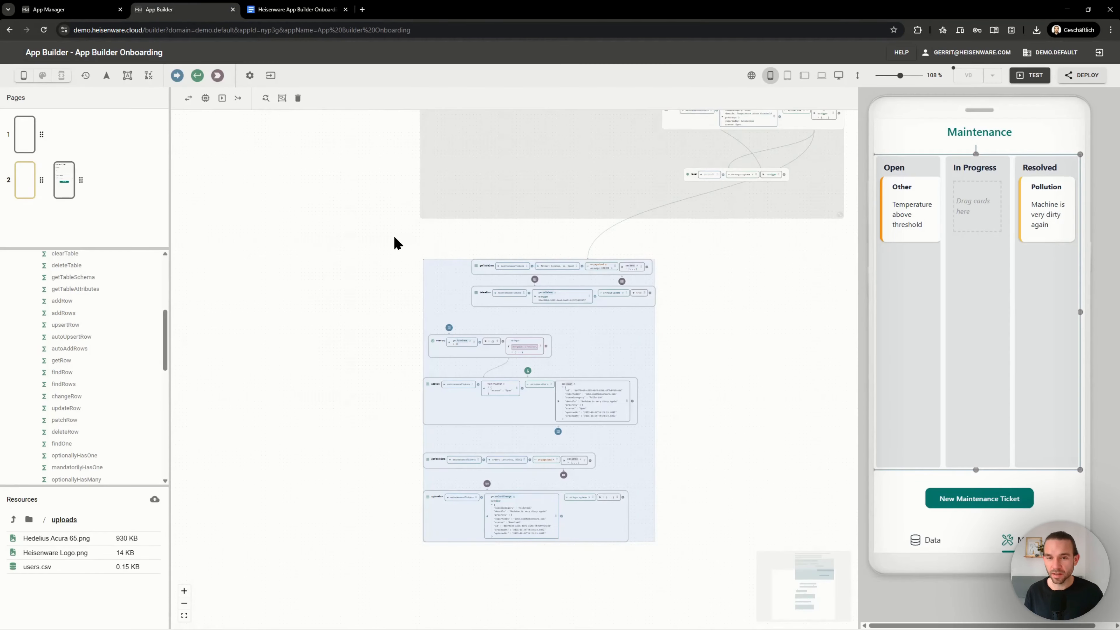
pyautogui.scroll(4, 404, 281)
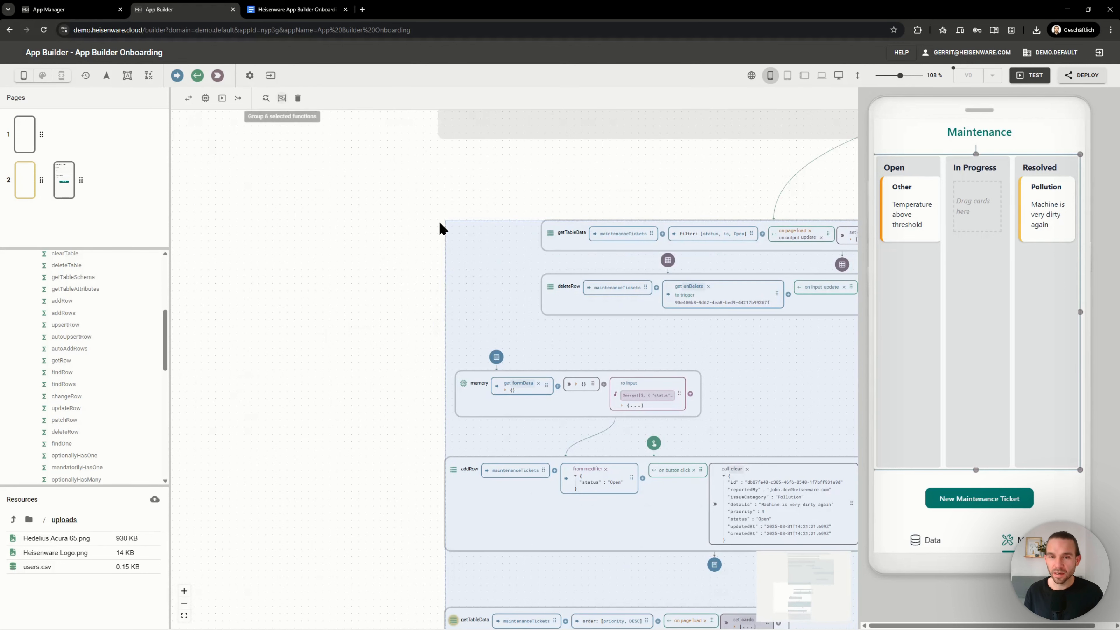
pyautogui.hotkey('ctrl', 'g')
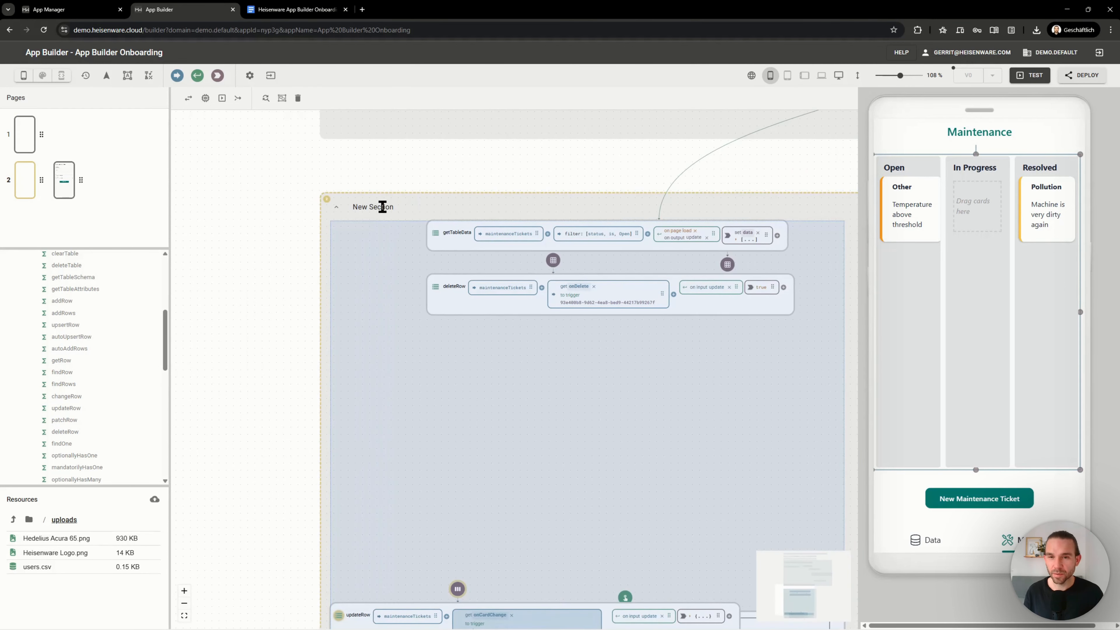
pyautogui.tripleClick(382, 207)
pyautogui.write('Maint')
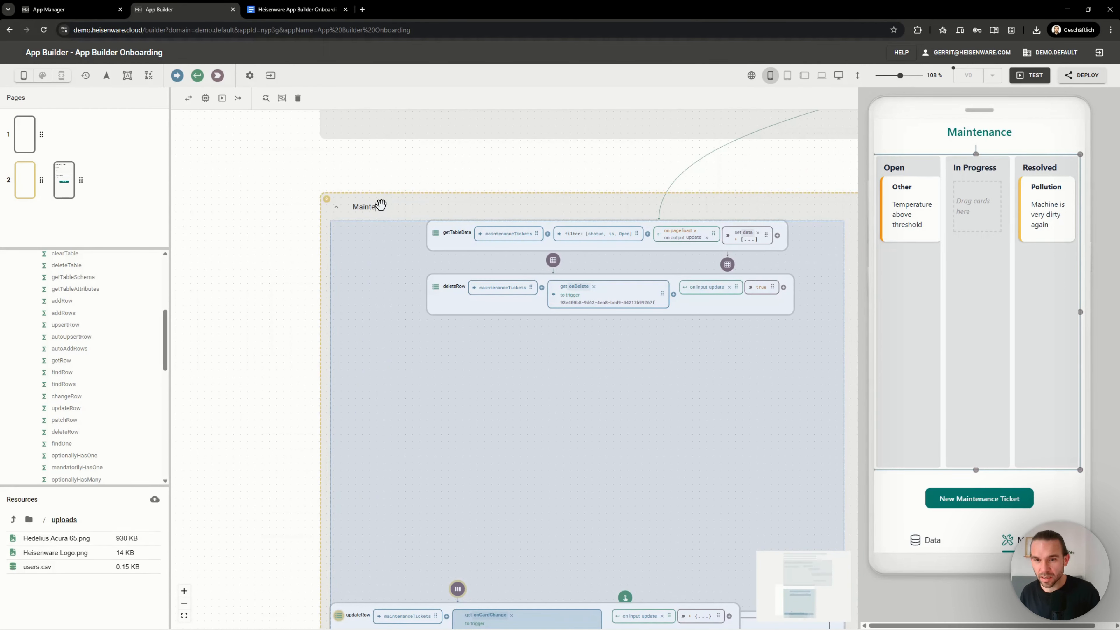
pyautogui.write('enance Ticket H')
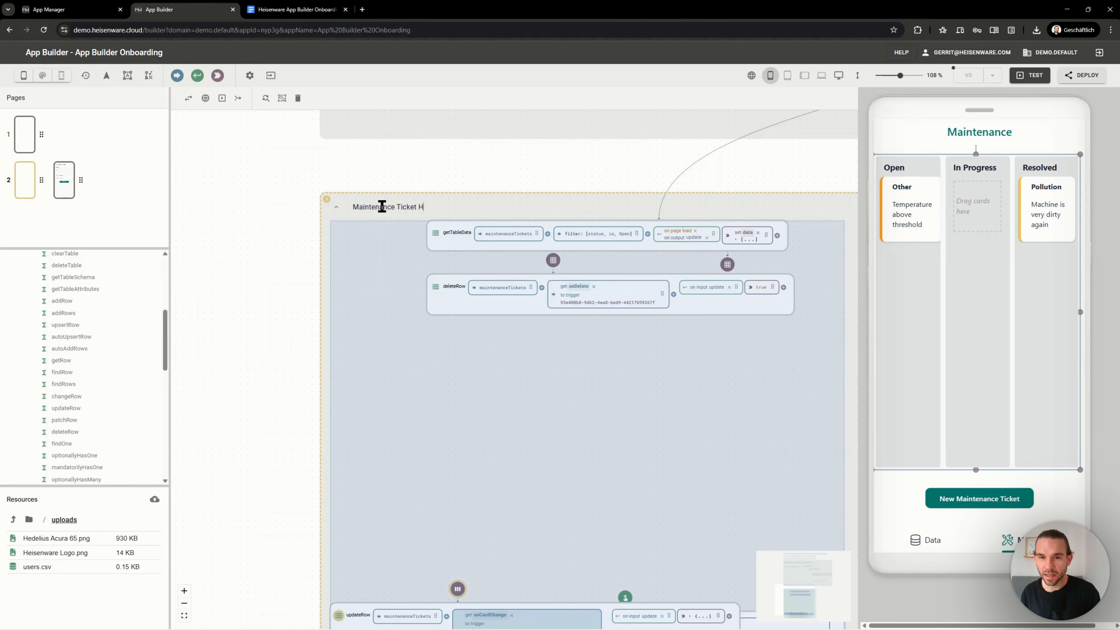
pyautogui.write('andling')
pyautogui.click(265, 220)
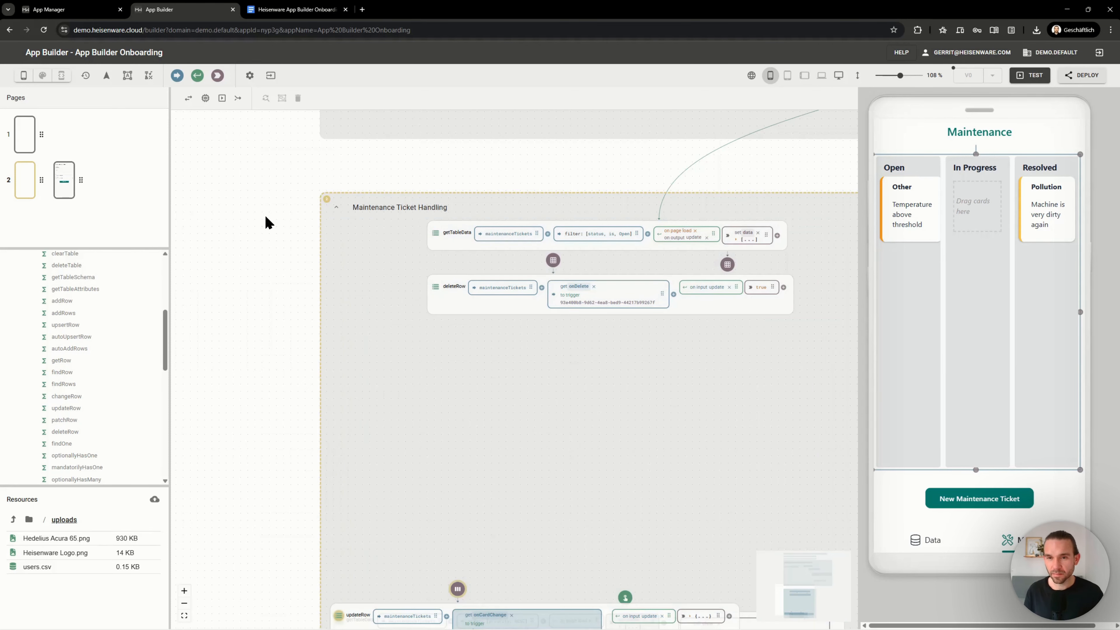
pyautogui.click(335, 212)
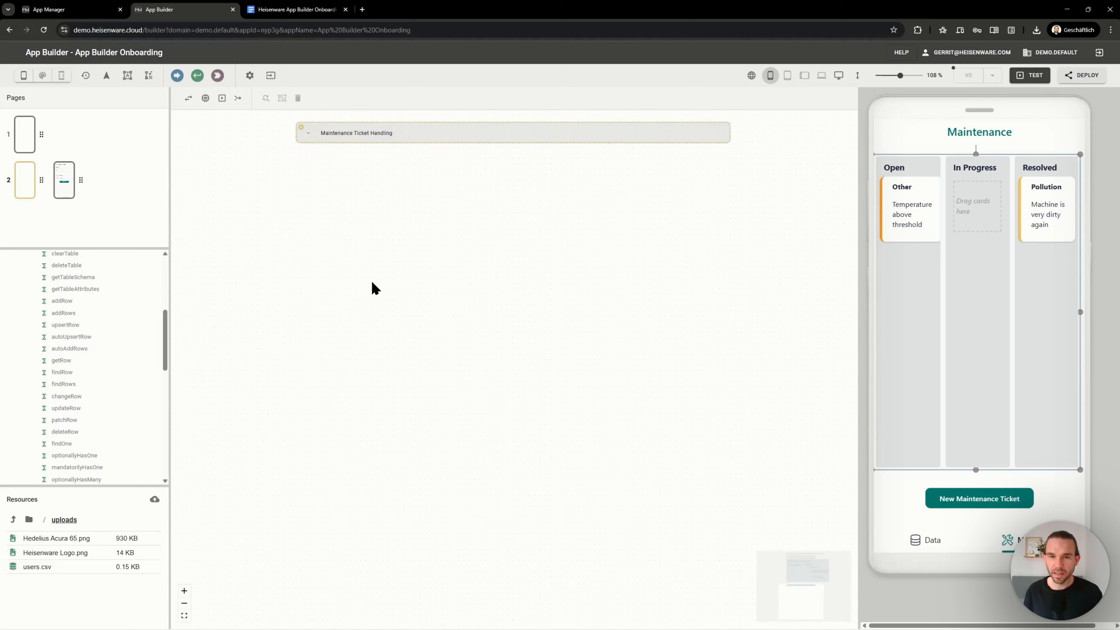
pyautogui.click(315, 203)
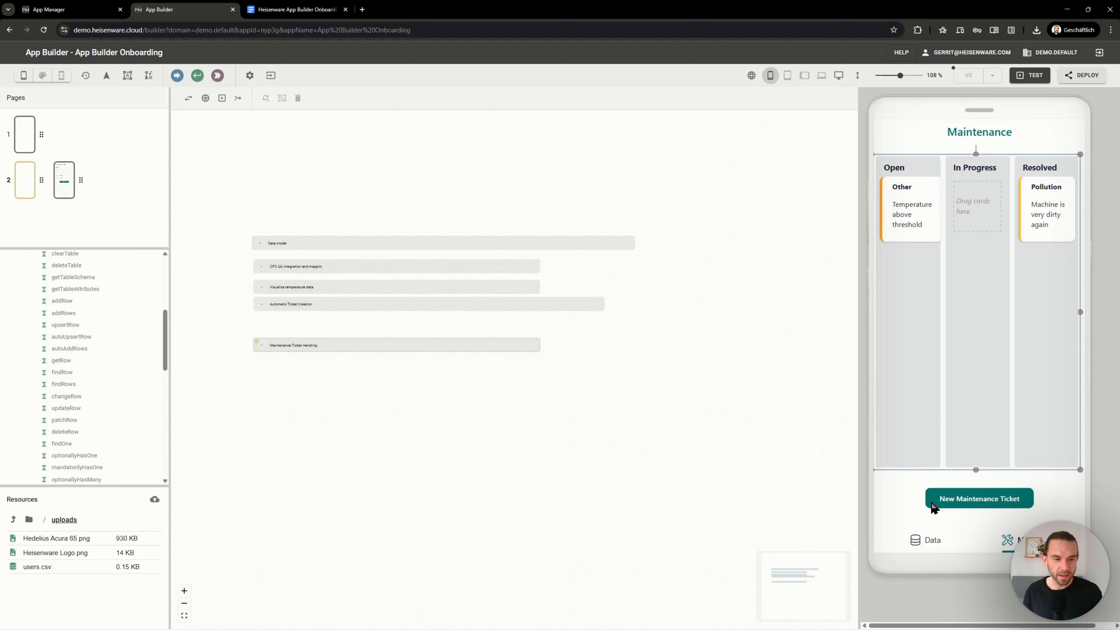
# Show the Data page in the preview, deploy the app, and open the deployed app from its distribution link
pyautogui.click(932, 532)
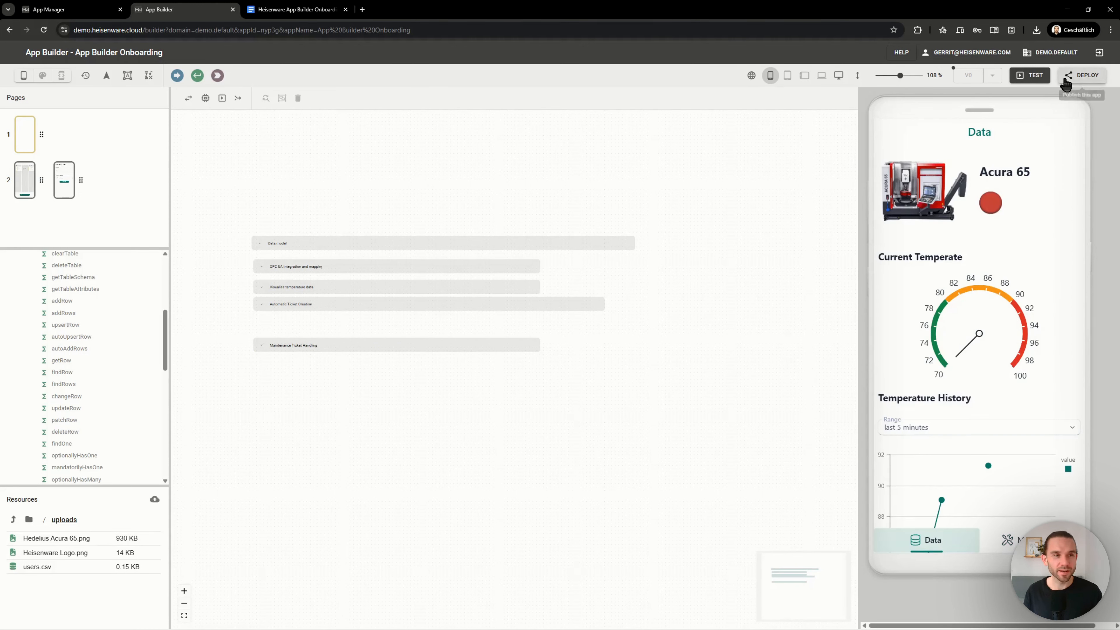
pyautogui.click(1065, 79)
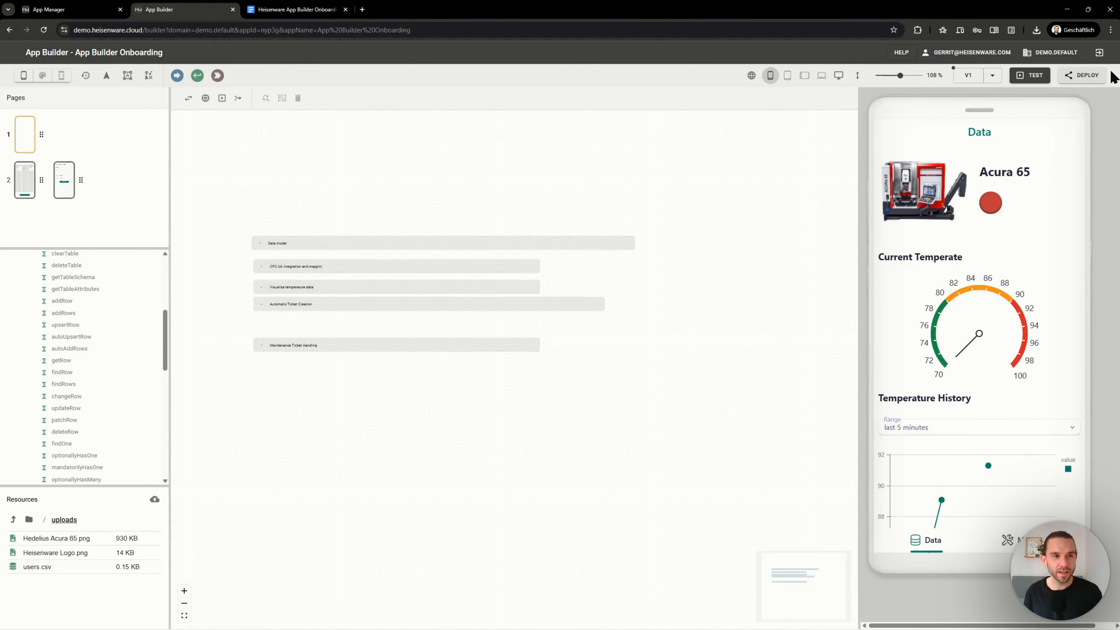
pyautogui.click(1081, 76)
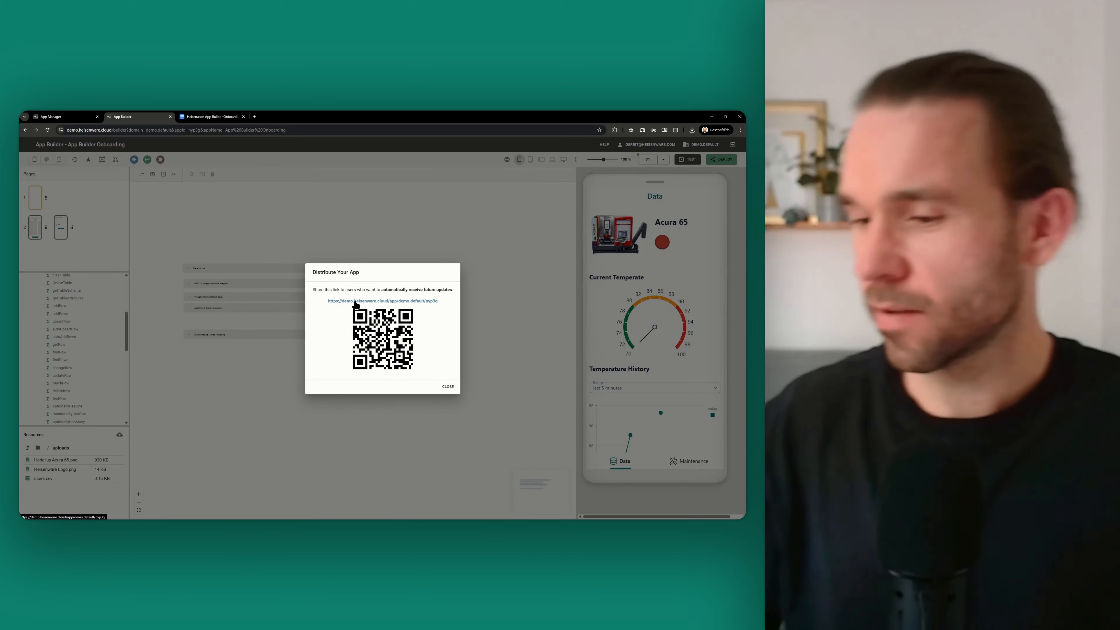
pyautogui.click(355, 301)
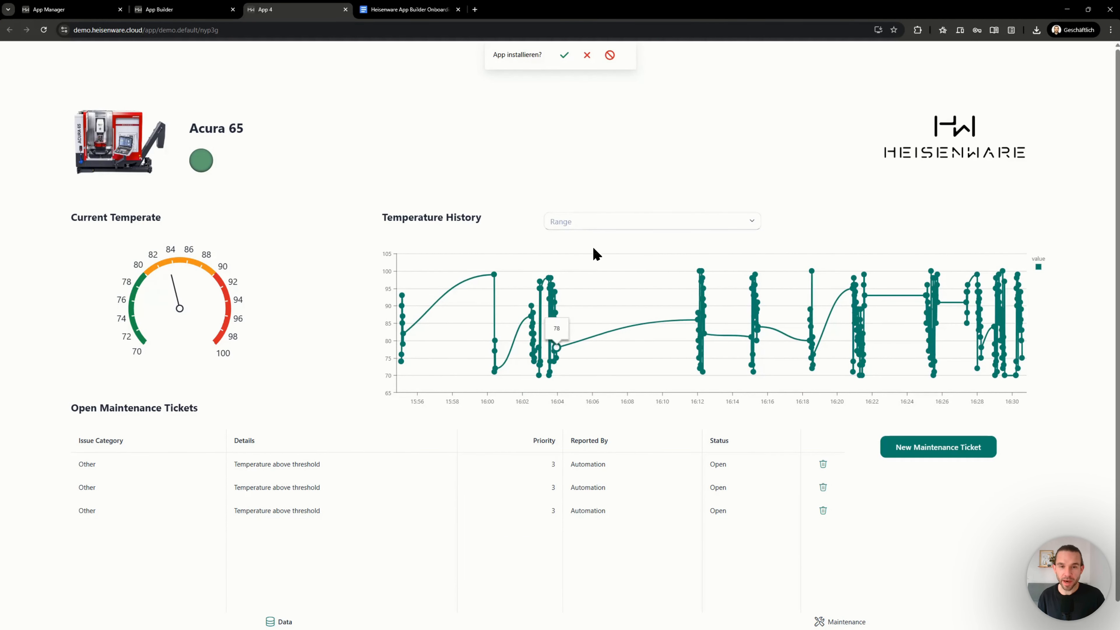
# Examine the Temperature History for the last 5, 10 and 30 minutes, ending with the range on last 5 minutes
pyautogui.click(578, 227)
pyautogui.click(581, 241)
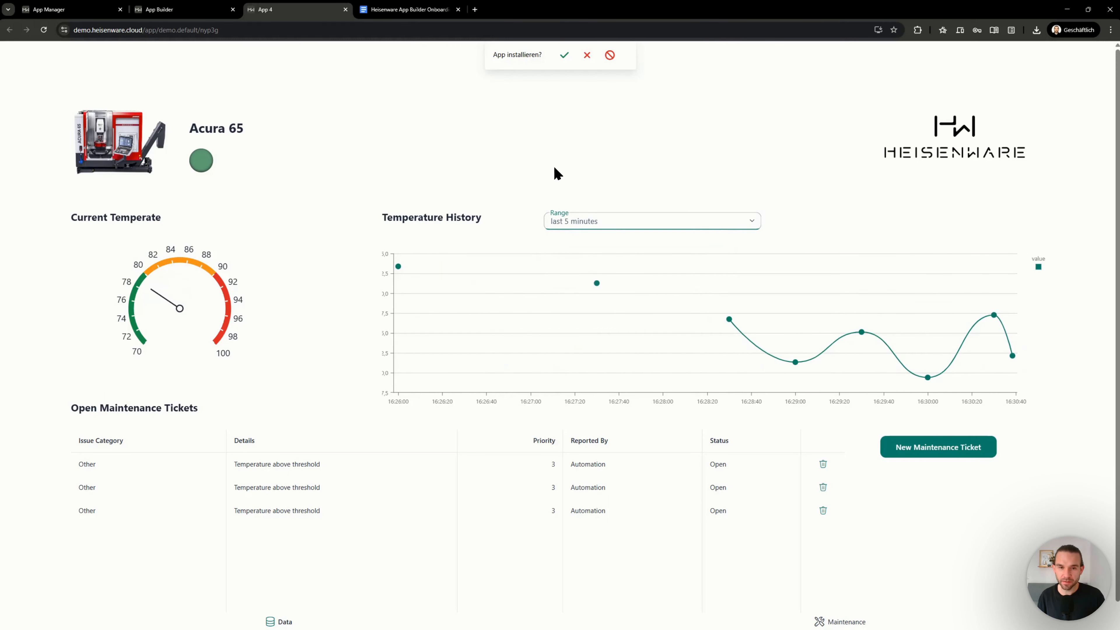
pyautogui.click(616, 227)
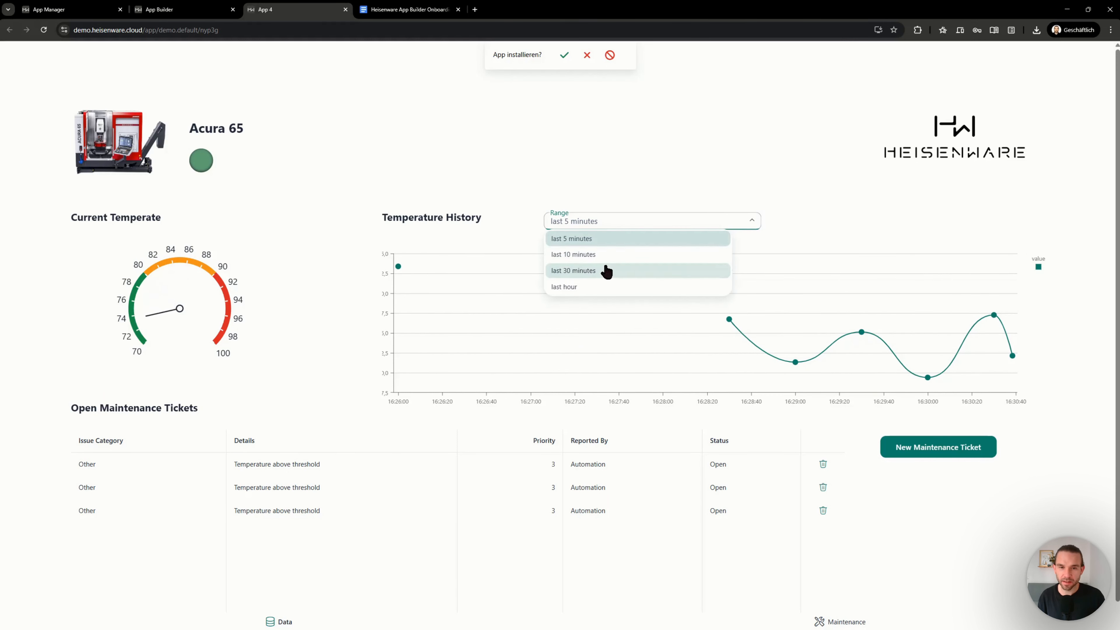
pyautogui.click(595, 255)
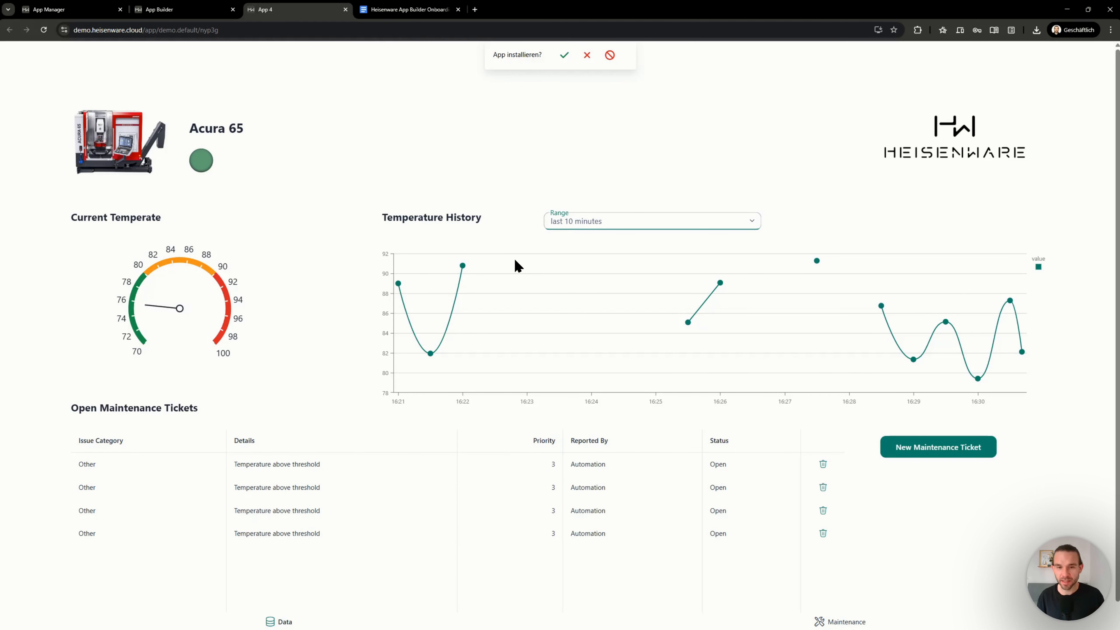
pyautogui.click(600, 228)
pyautogui.click(612, 270)
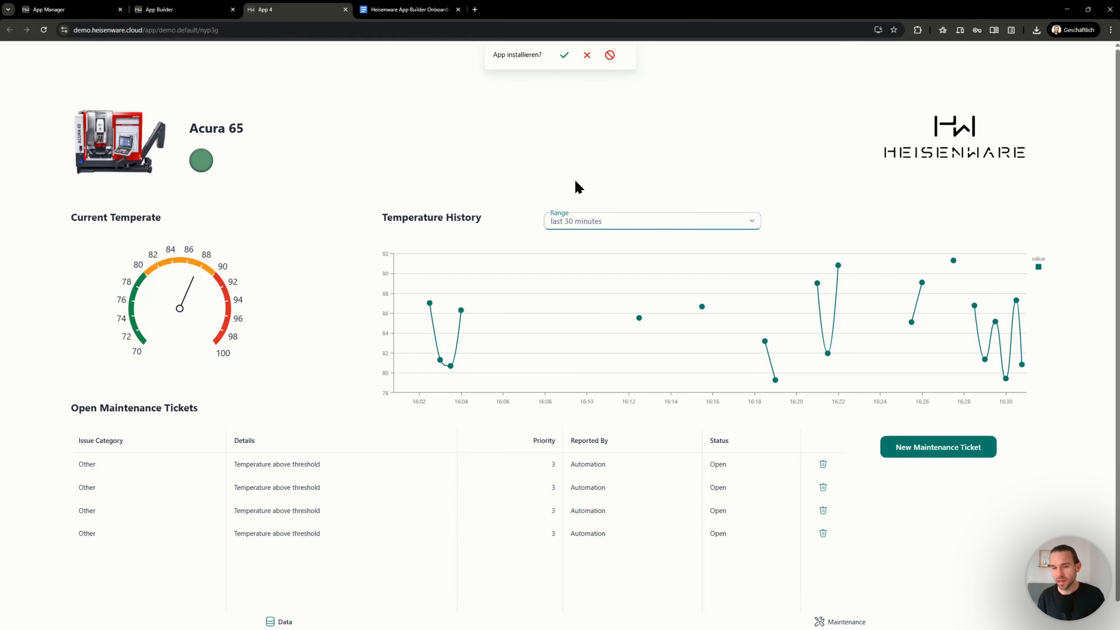
pyautogui.click(578, 221)
pyautogui.click(580, 238)
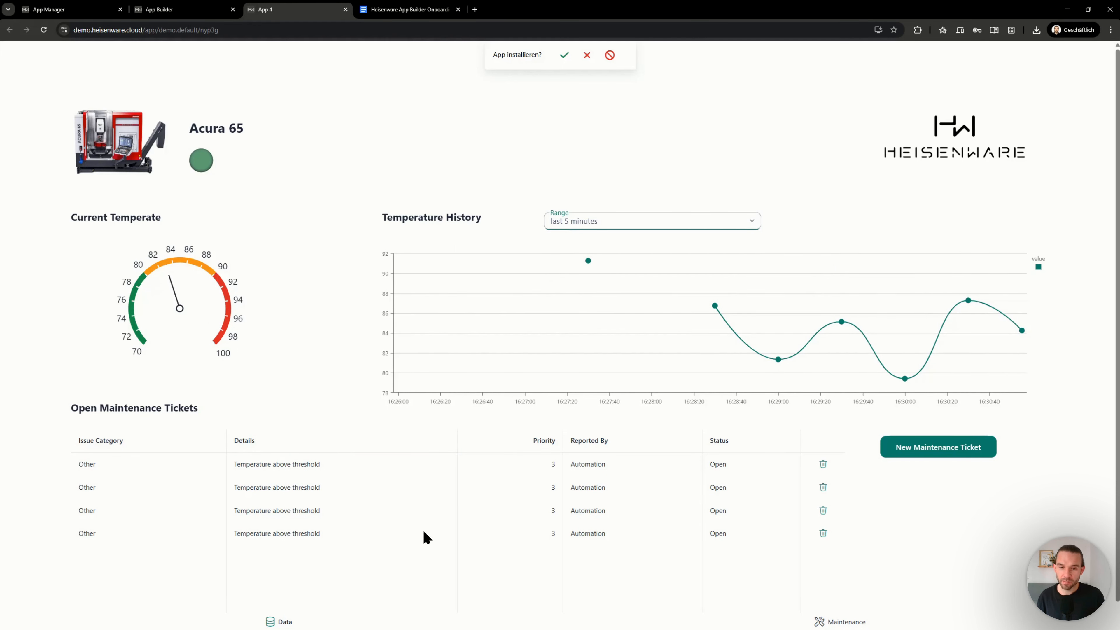
# Move the first open "Temperature above threshold" card to In Progress on the Maintenance page and return to the Data page
pyautogui.click(837, 620)
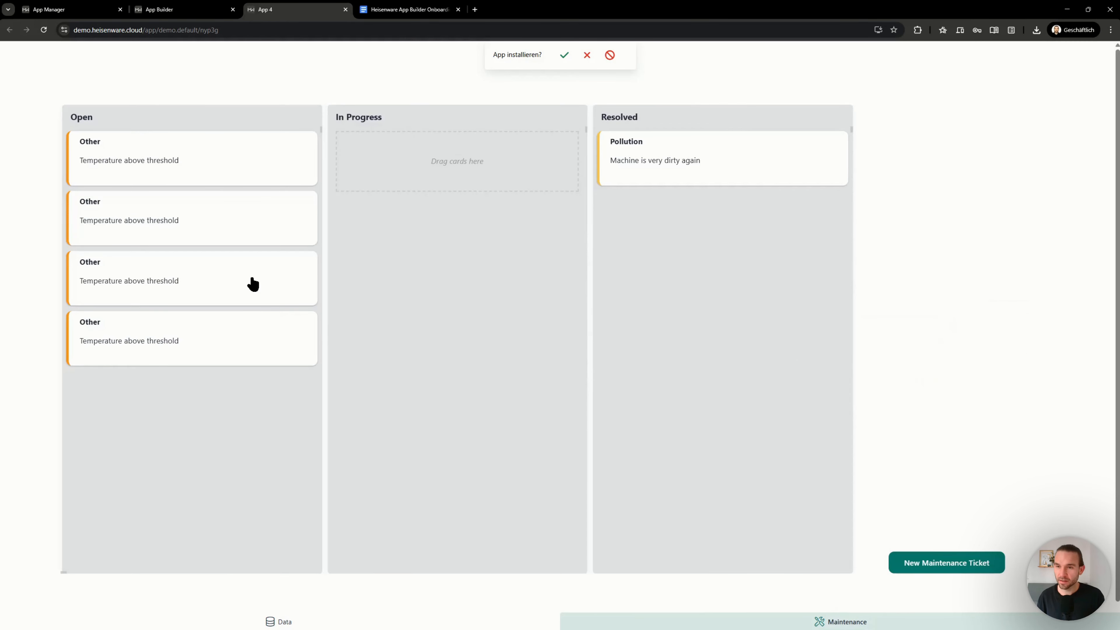
pyautogui.moveTo(201, 180); pyautogui.dragTo(367, 170)
pyautogui.click(265, 626)
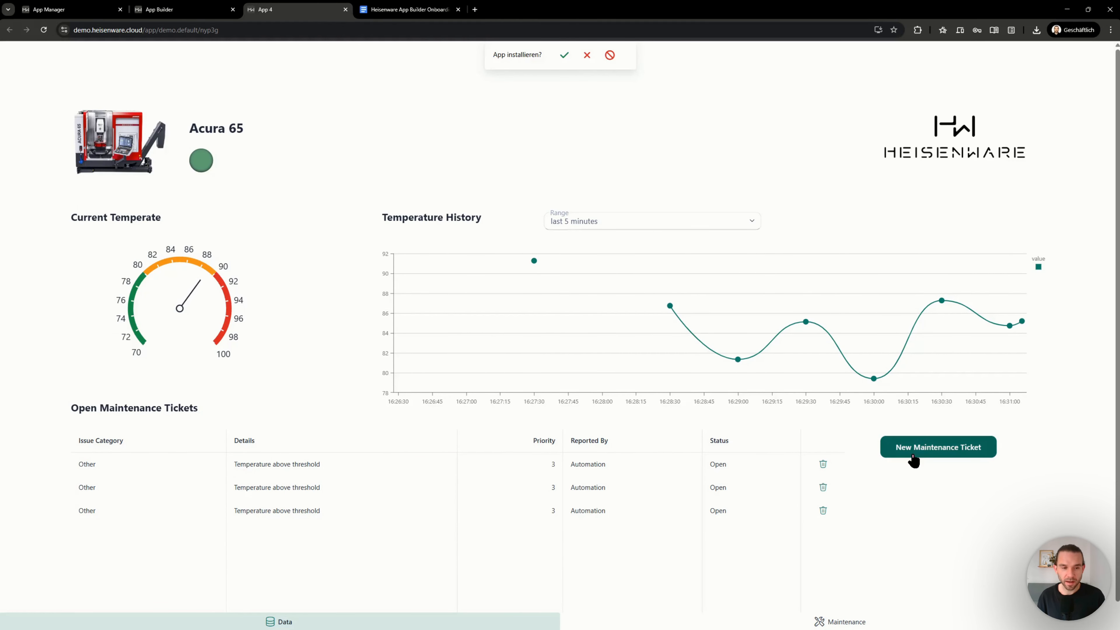
# Add a new maintenance ticket with category Electrical problem, details "Cables look broken", priority 1, and the first listed e-mail as reporter
pyautogui.click(921, 450)
pyautogui.click(112, 152)
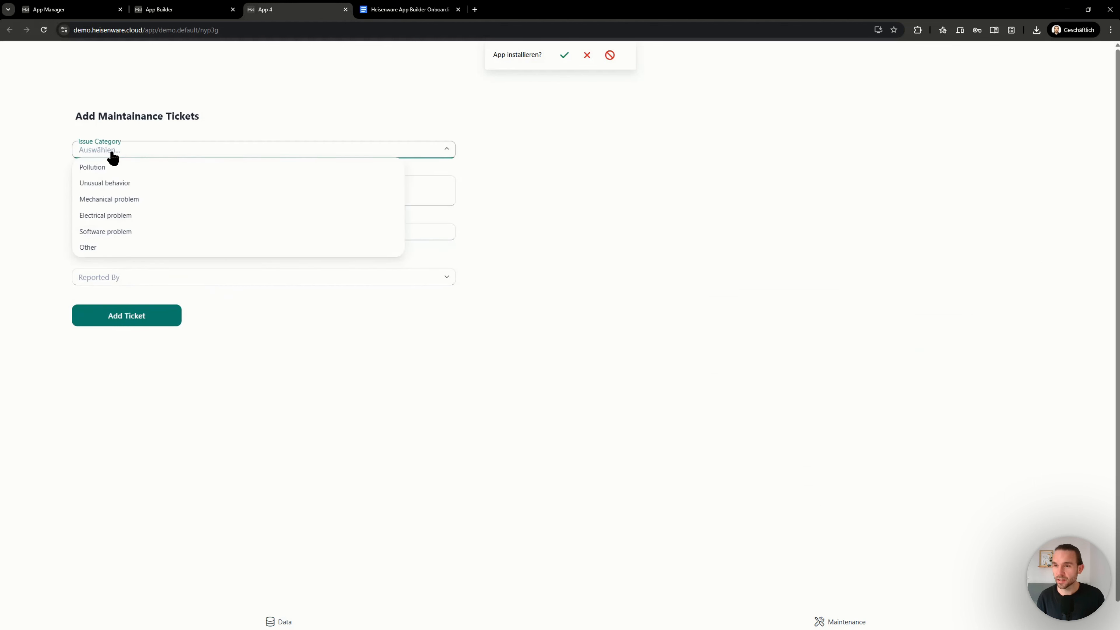
pyautogui.click(109, 216)
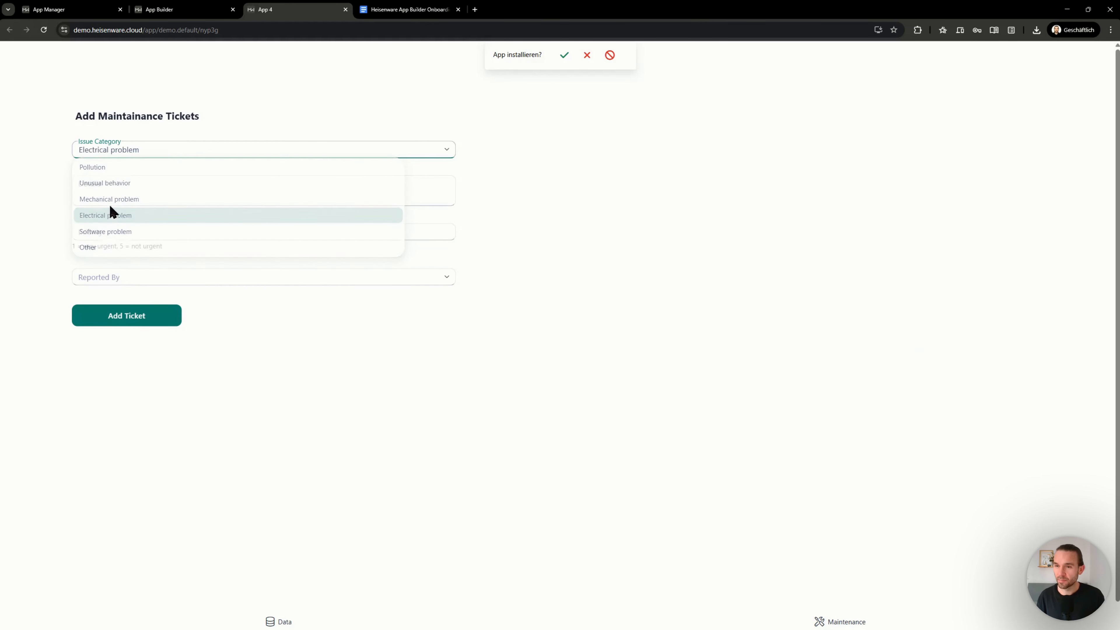
pyautogui.click(117, 188)
pyautogui.write('C')
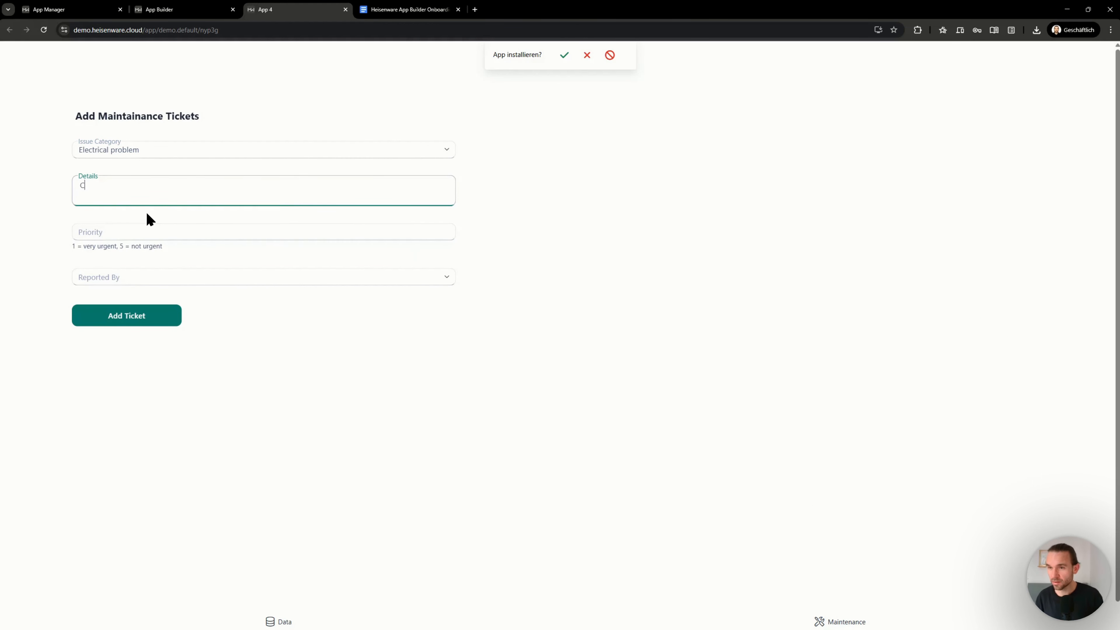
pyautogui.write('ables look broken')
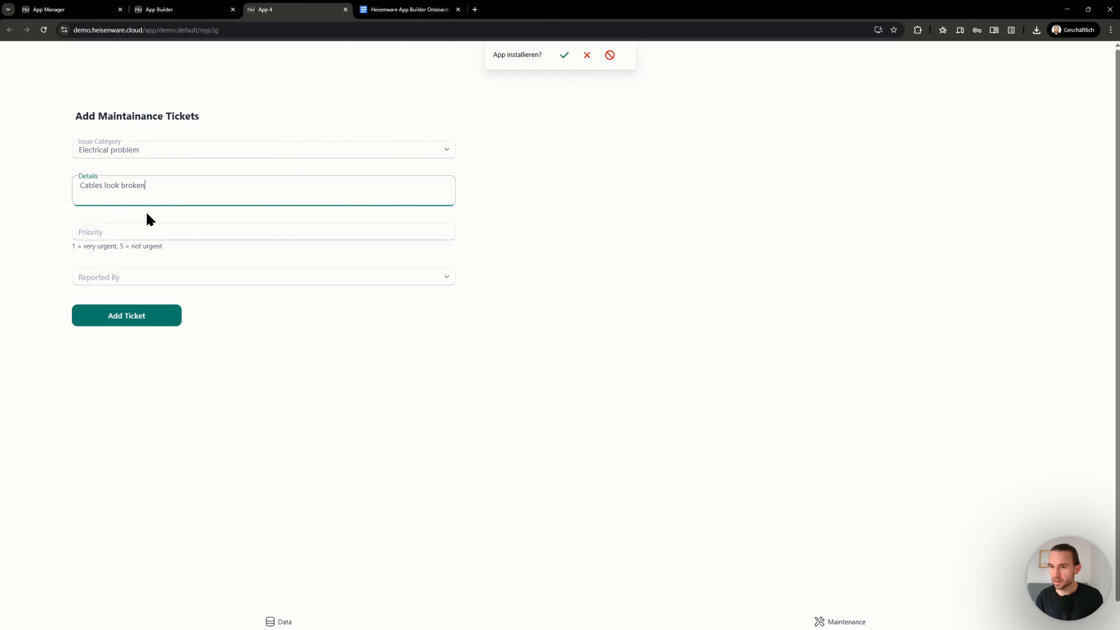
pyautogui.click(142, 230)
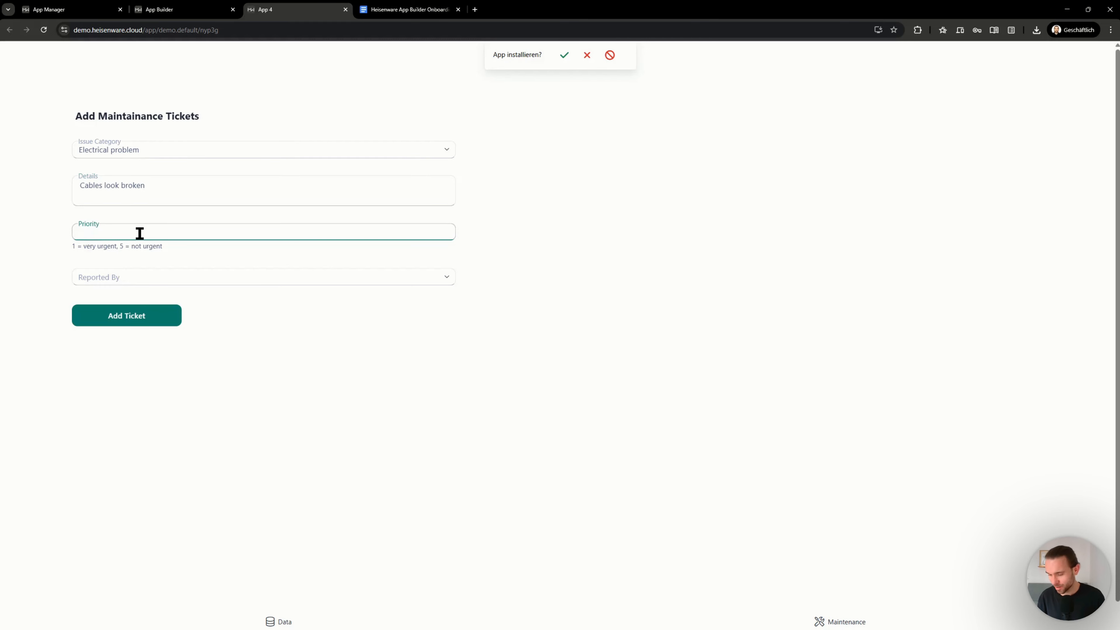
pyautogui.click(43, 262)
pyautogui.click(110, 278)
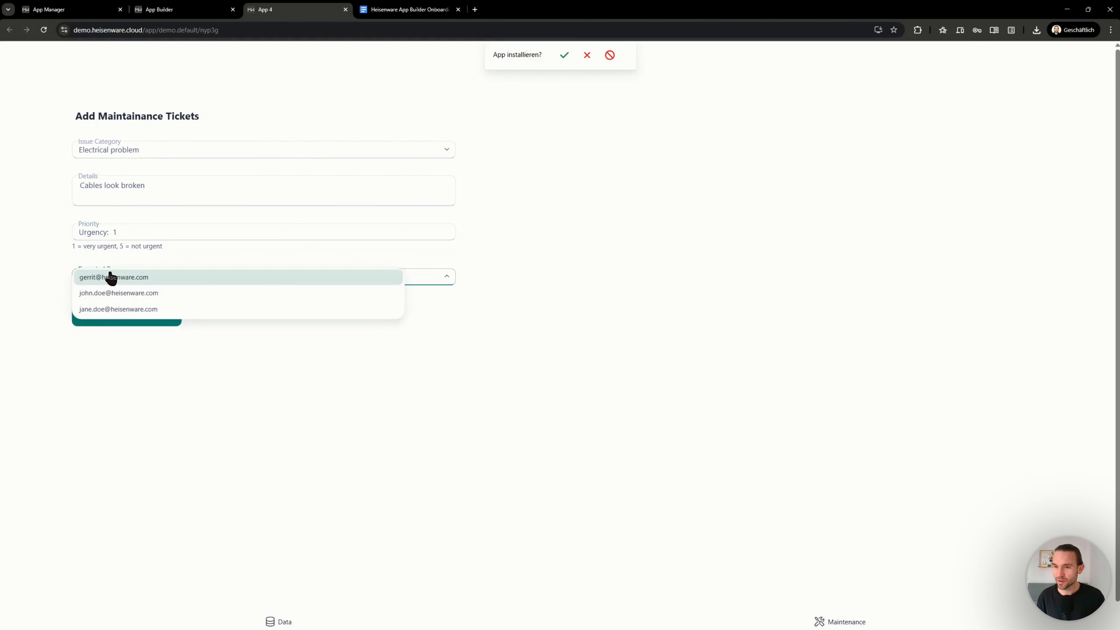
pyautogui.click(105, 281)
pyautogui.click(126, 318)
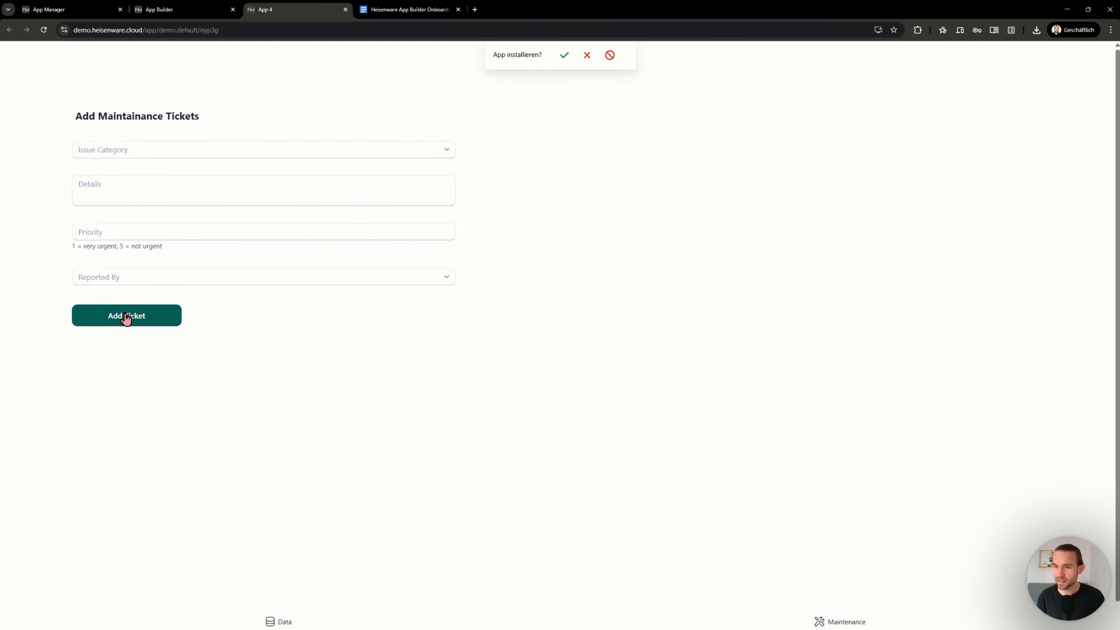
# Move the Electrical problem card to In Progress and back to Open, then check the ticket on the Data and Maintenance pages
pyautogui.click(794, 617)
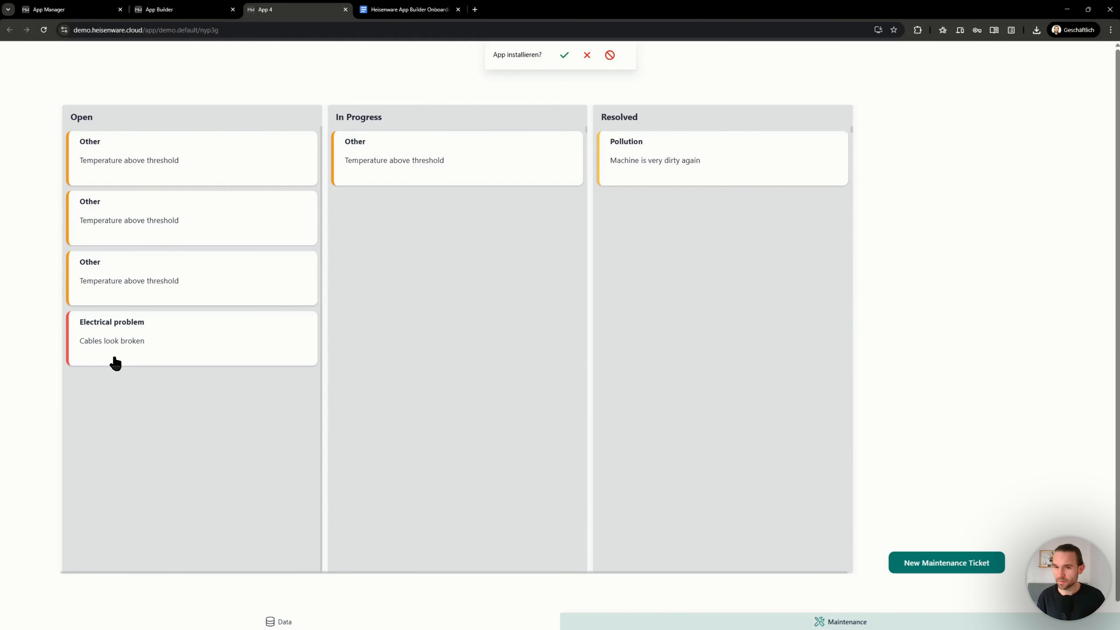
pyautogui.moveTo(120, 363); pyautogui.dragTo(401, 174)
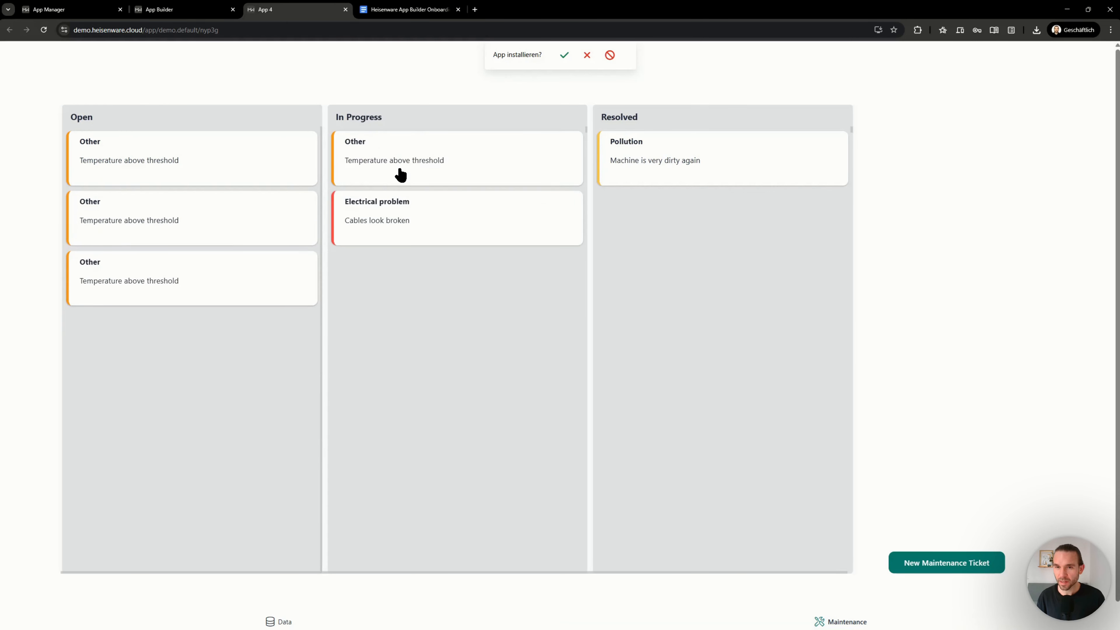
pyautogui.moveTo(393, 231); pyautogui.dragTo(191, 242)
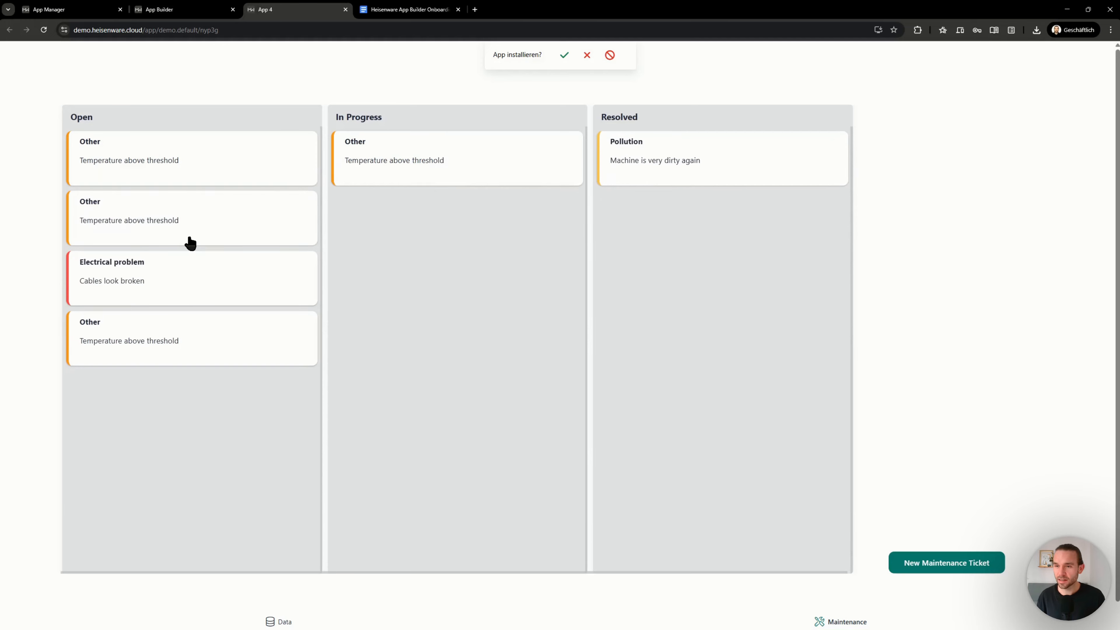
pyautogui.click(352, 622)
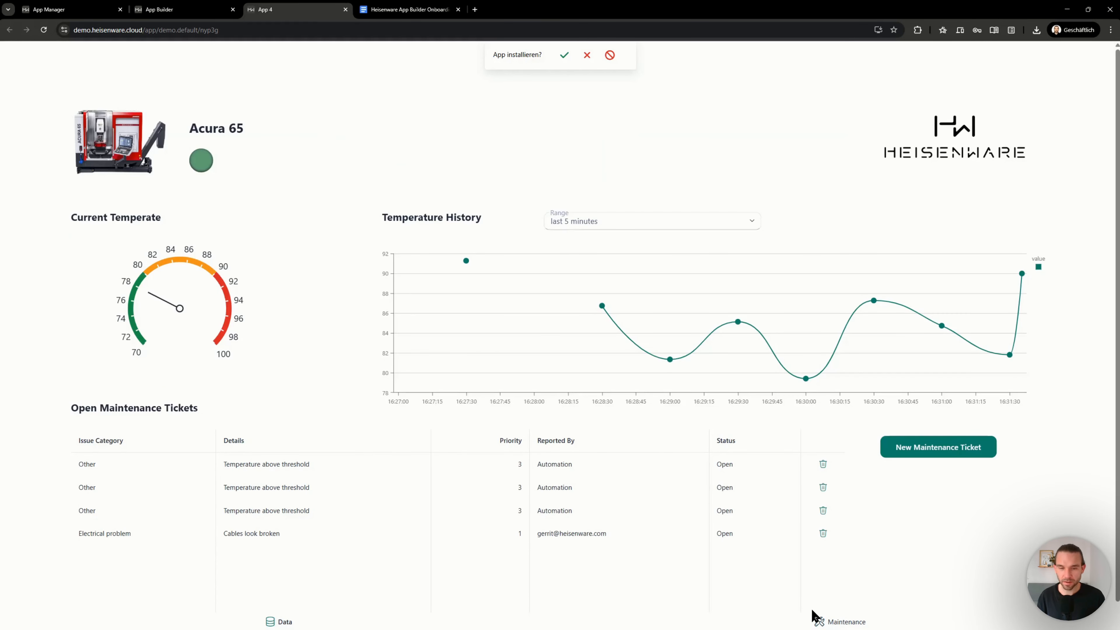
pyautogui.click(816, 622)
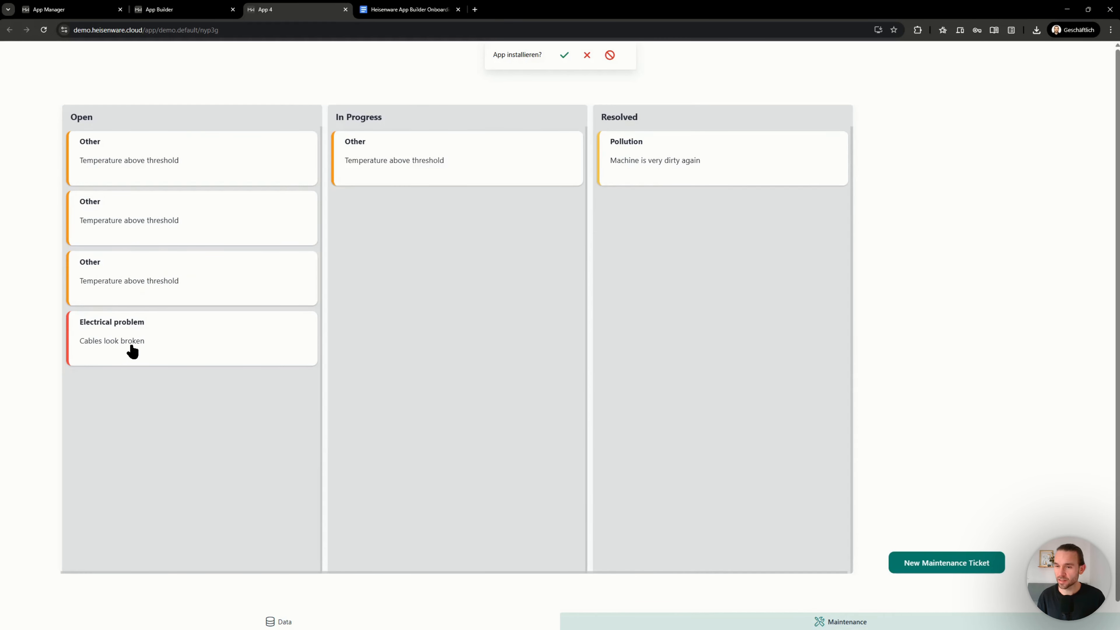
# Return to App Builder, close the distribution dialog, and expand the Maintenance Ticket Handling section with the Maintenance page shown
pyautogui.click(167, 8)
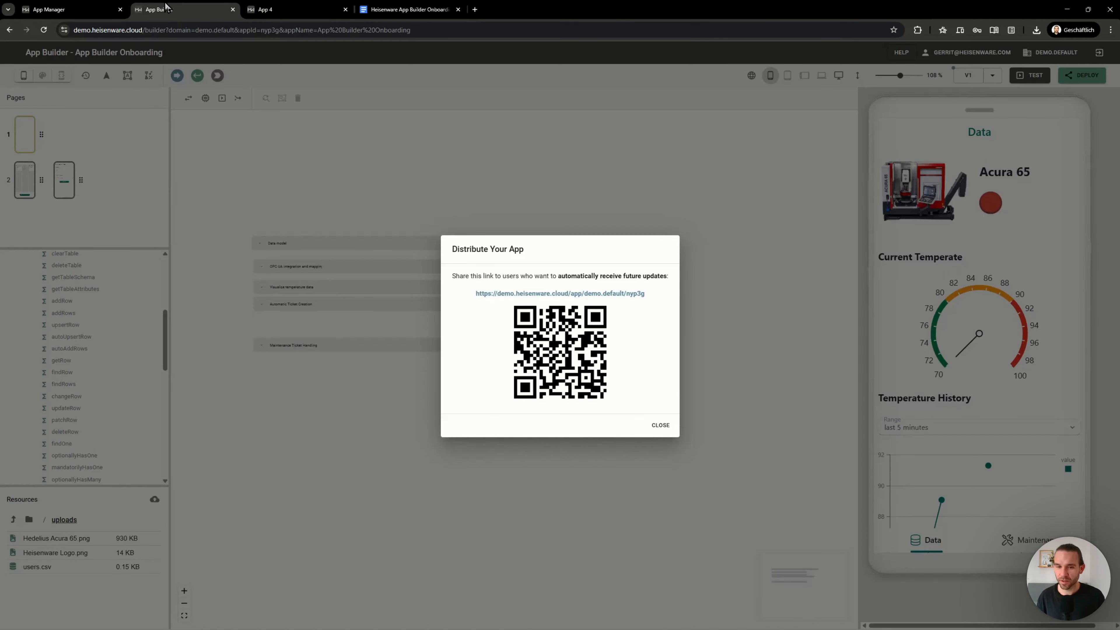
pyautogui.click(661, 425)
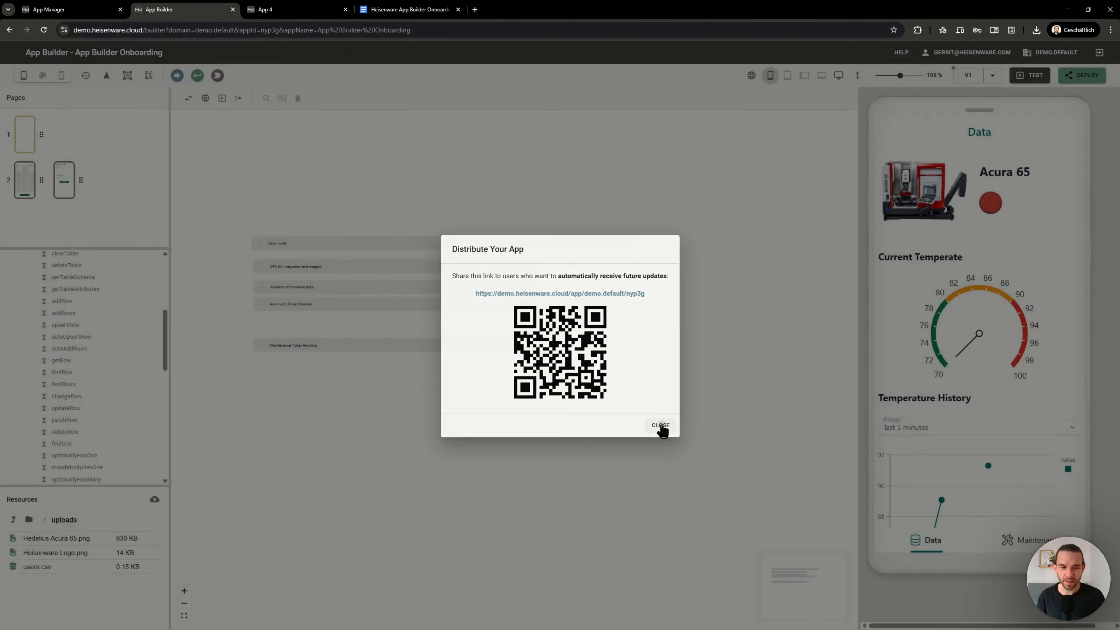
pyautogui.click(1031, 547)
pyautogui.scroll(5, 259, 380)
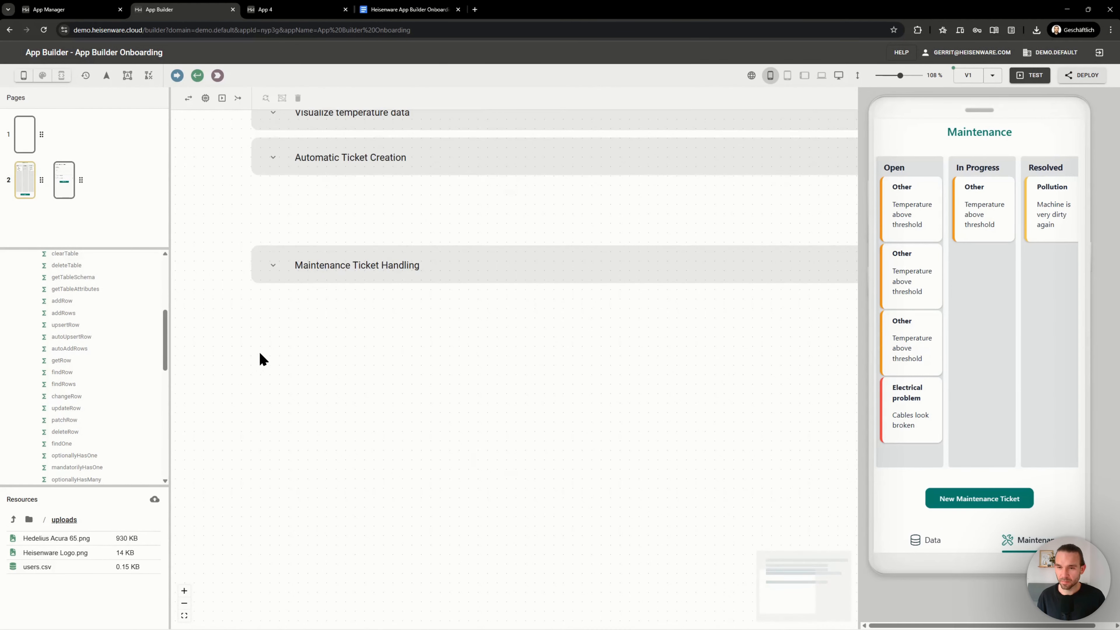
pyautogui.click(273, 265)
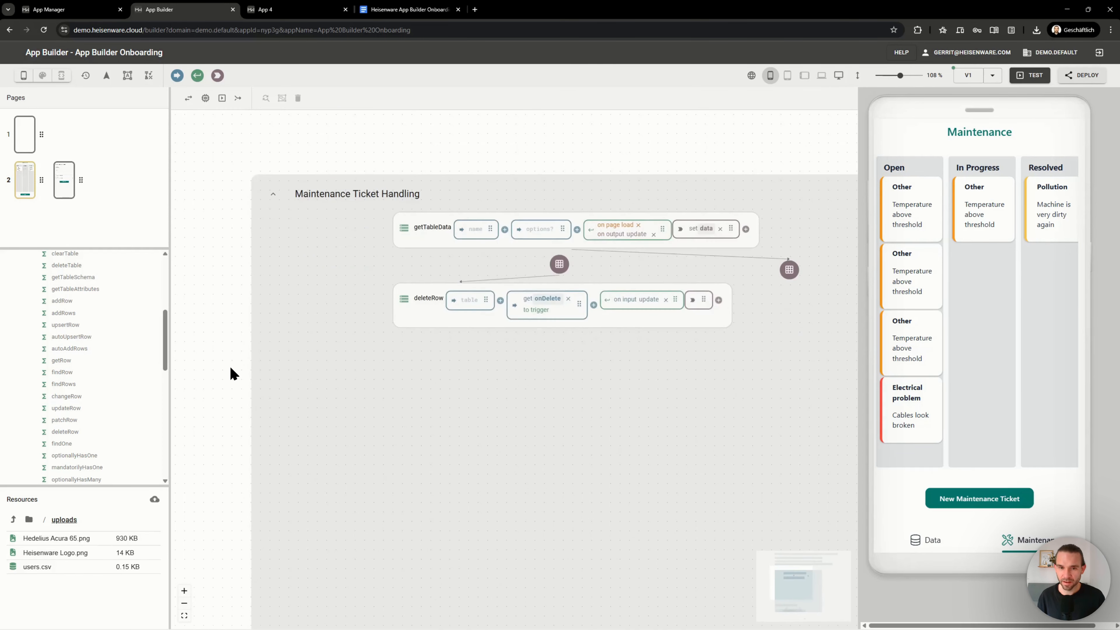
# Move the deleteRow function lower in the Maintenance Ticket Handling section and set the Kanban's getTableData order to priority, ASC
pyautogui.scroll(-3, 246, 343)
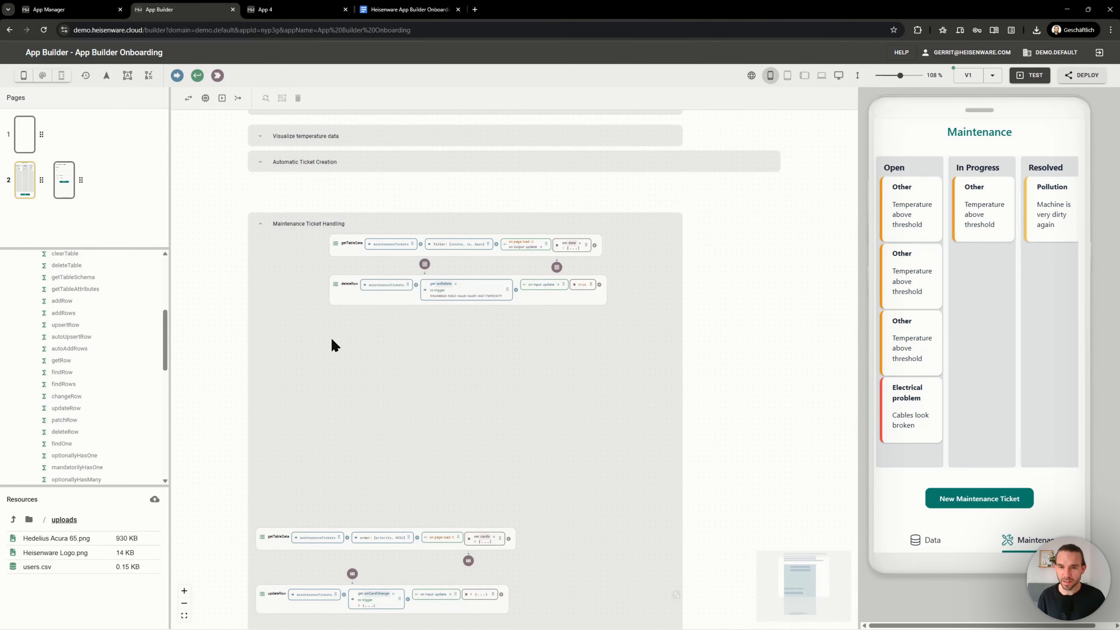
pyautogui.scroll(-4, 331, 339)
pyautogui.moveTo(397, 204); pyautogui.dragTo(400, 242)
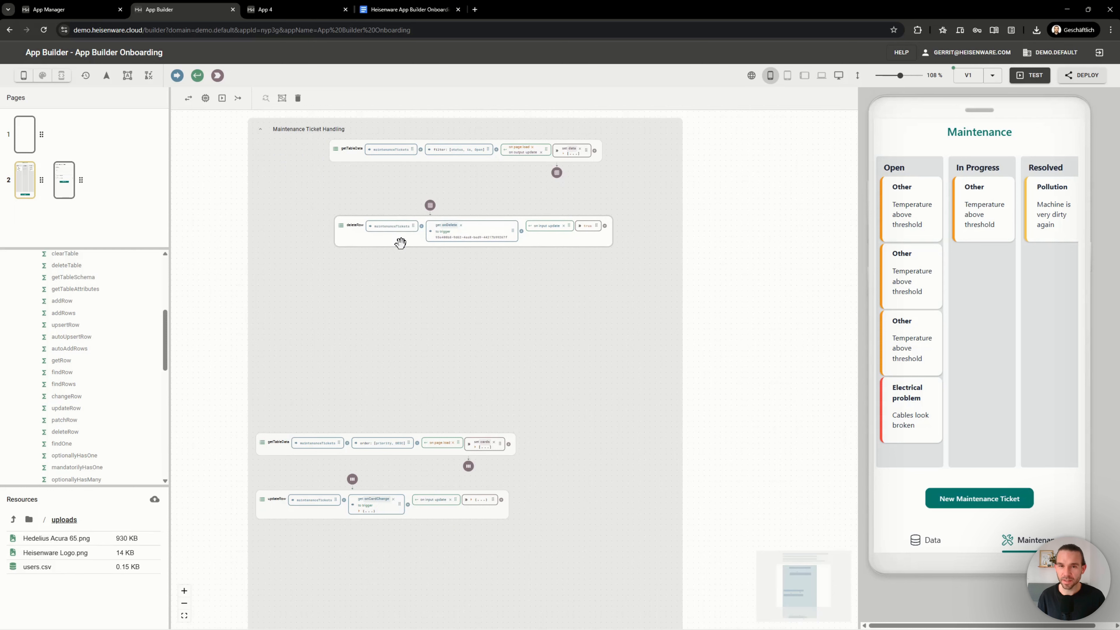
pyautogui.scroll(-5, 358, 436)
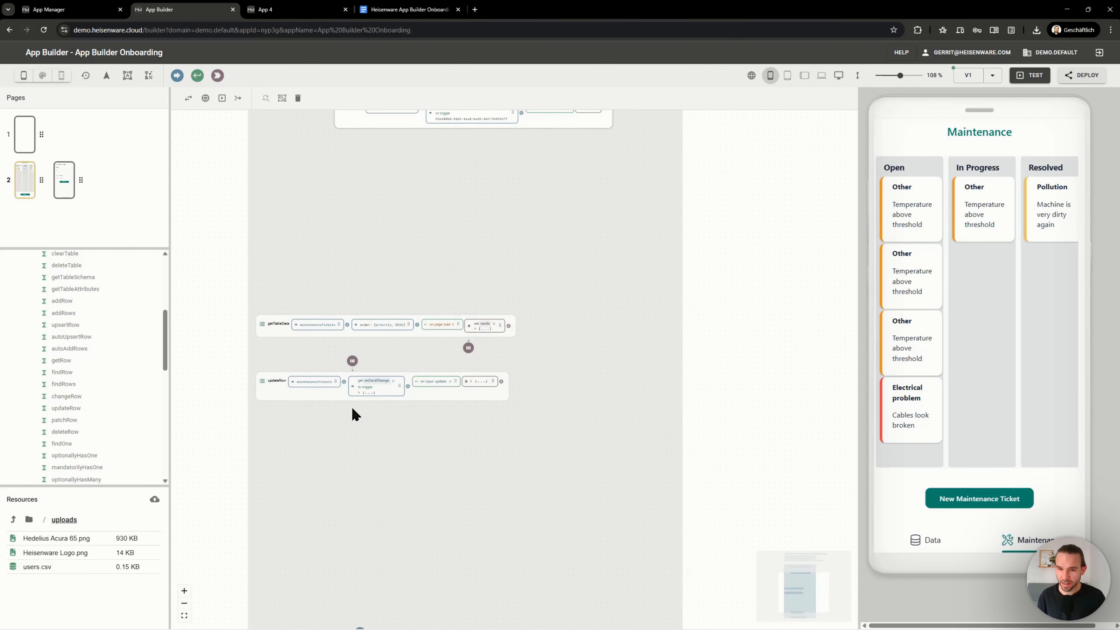
pyautogui.scroll(5, 383, 353)
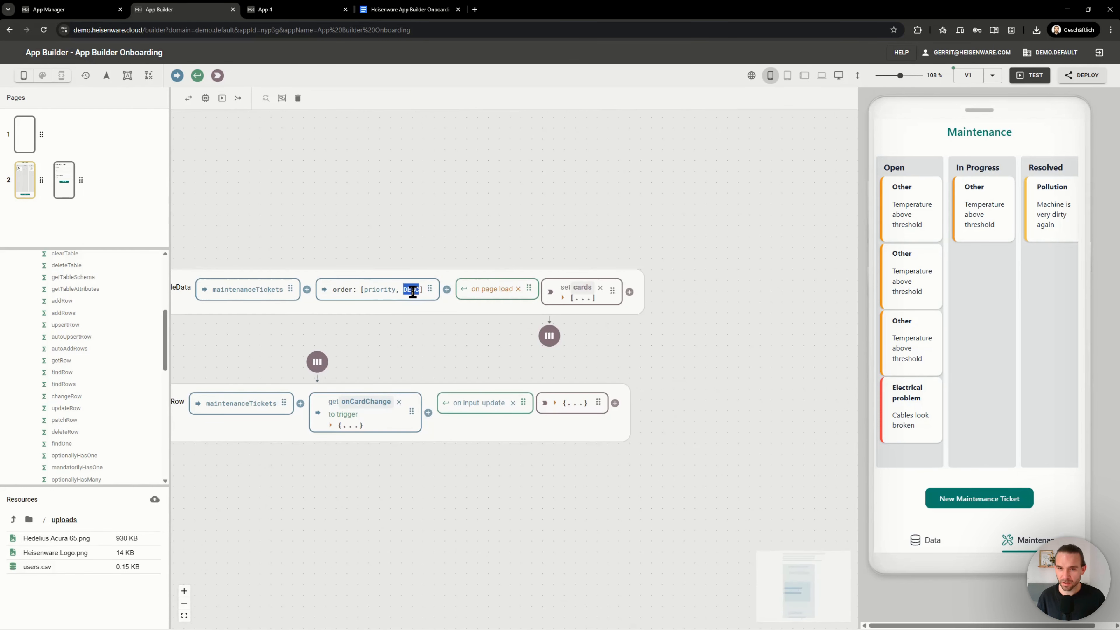
pyautogui.write('ASC')
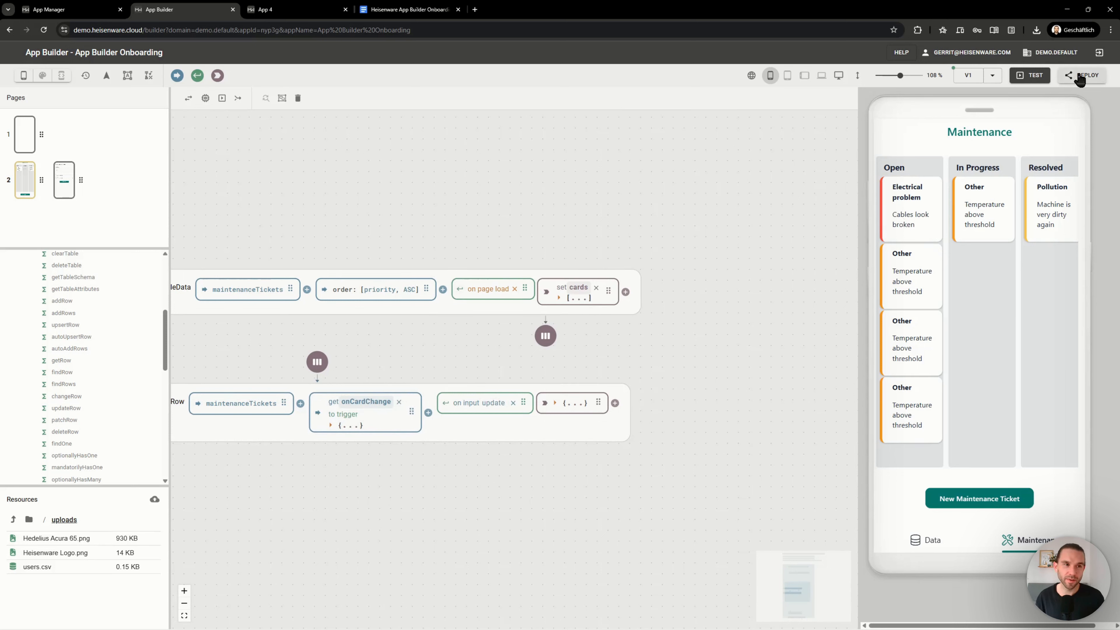
# Deploy the updated app and reload the deployed App 4 page to check the Kanban card order
pyautogui.click(1079, 77)
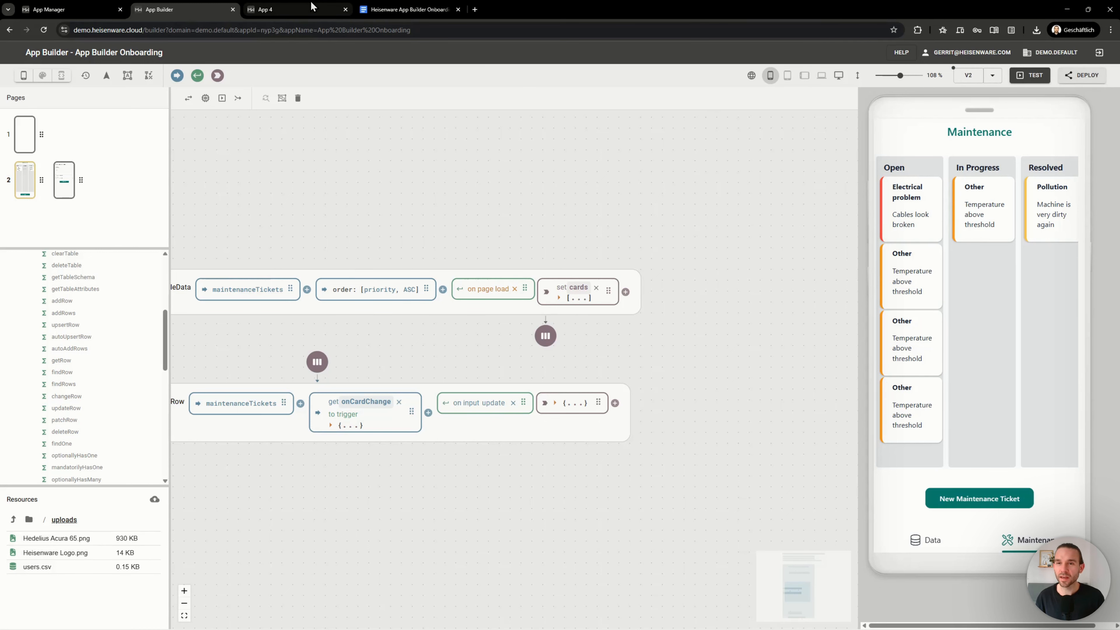
pyautogui.click(311, 7)
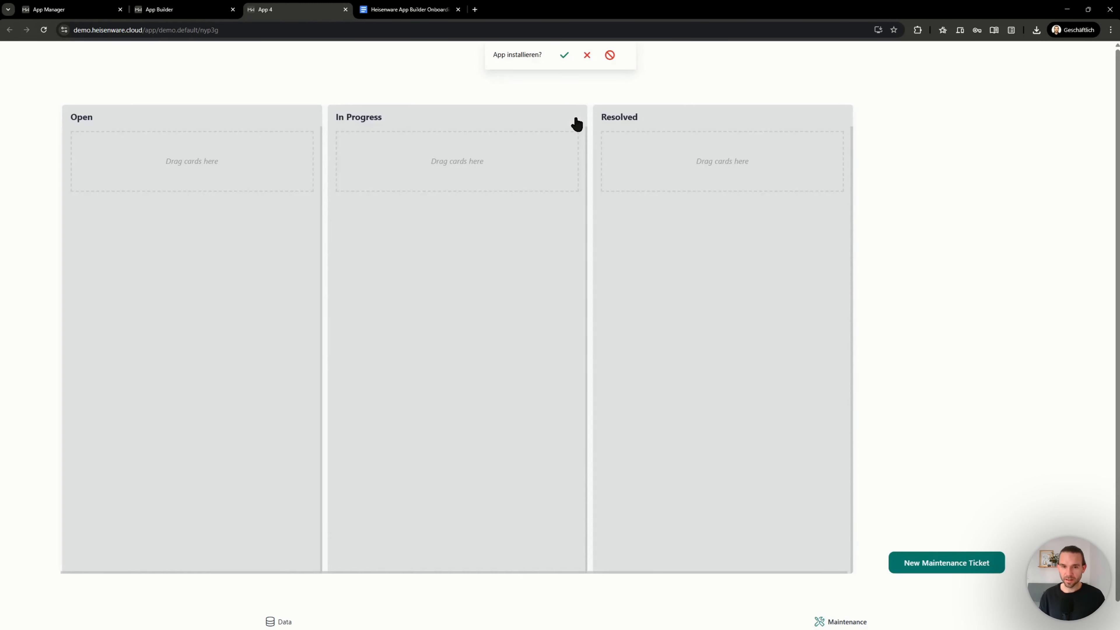
pyautogui.press('F5')
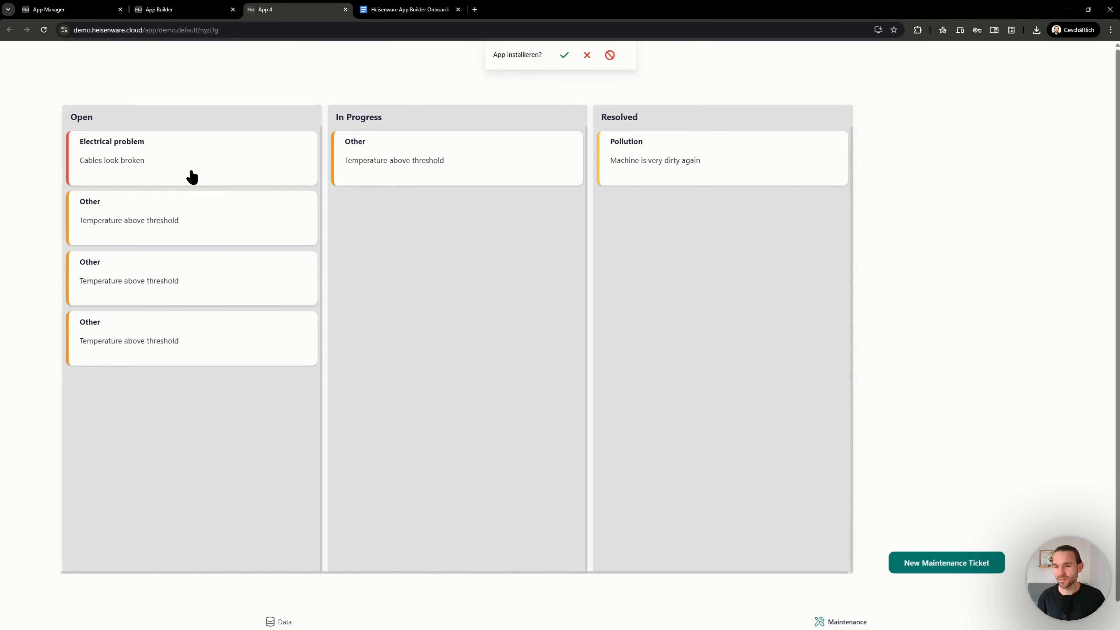
# Switch to the Heisenware App Builder Onboarding document and expand the Deployment section to review its items
pyautogui.click(390, 9)
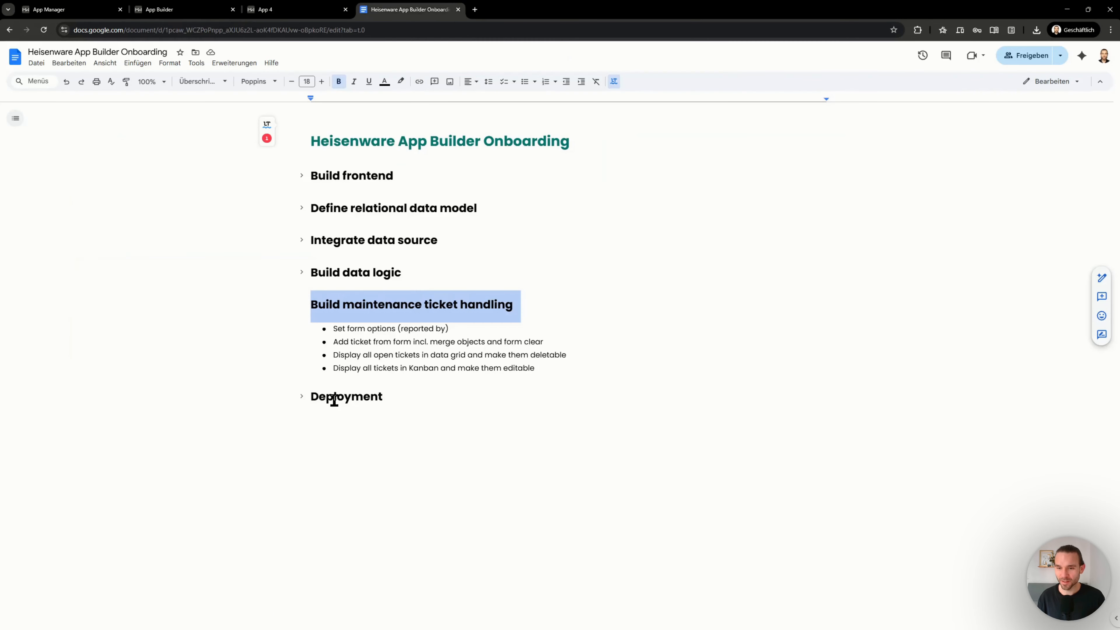
pyautogui.click(302, 397)
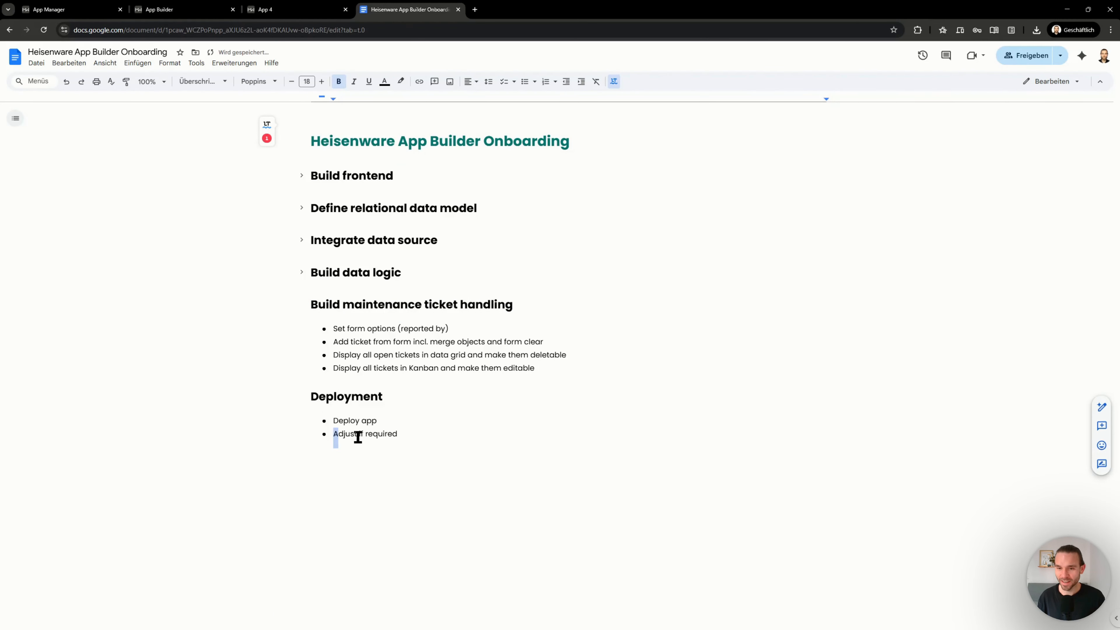
pyautogui.moveTo(333, 434); pyautogui.dragTo(419, 435)
pyautogui.click(421, 434)
# Return to the deployed App 4 and look over its Data page
pyautogui.moveTo(310, 5)
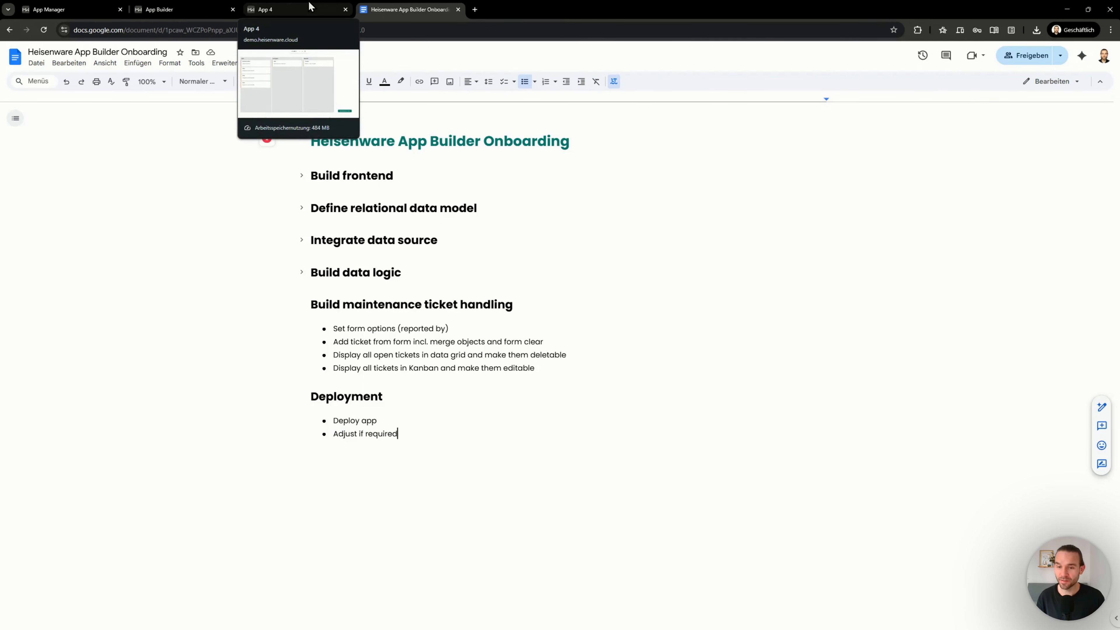
pyautogui.click(310, 5)
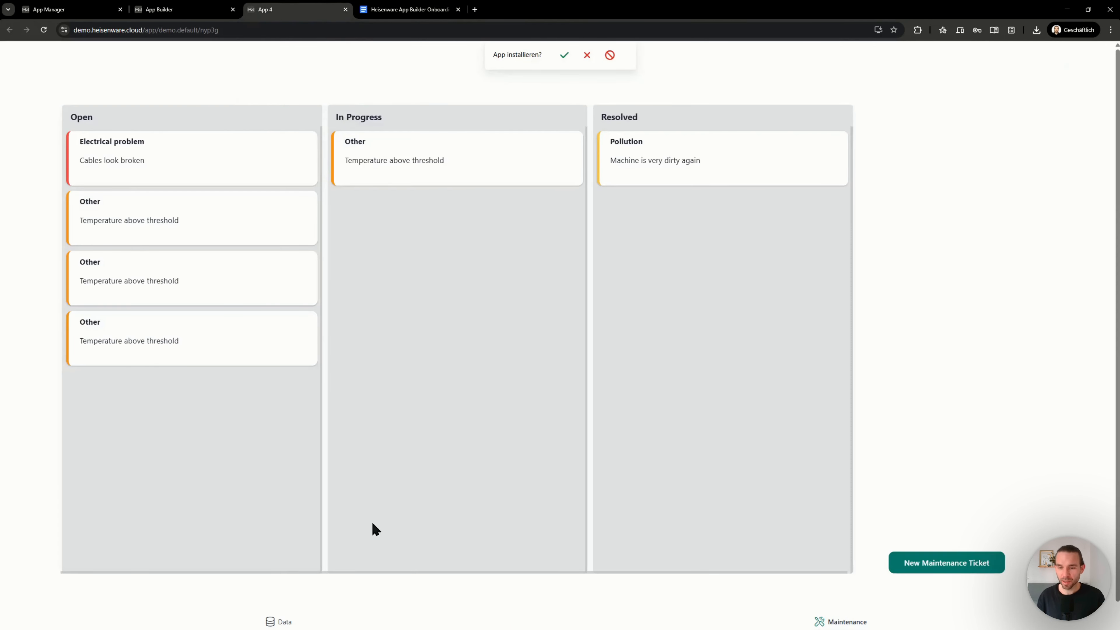
pyautogui.click(283, 623)
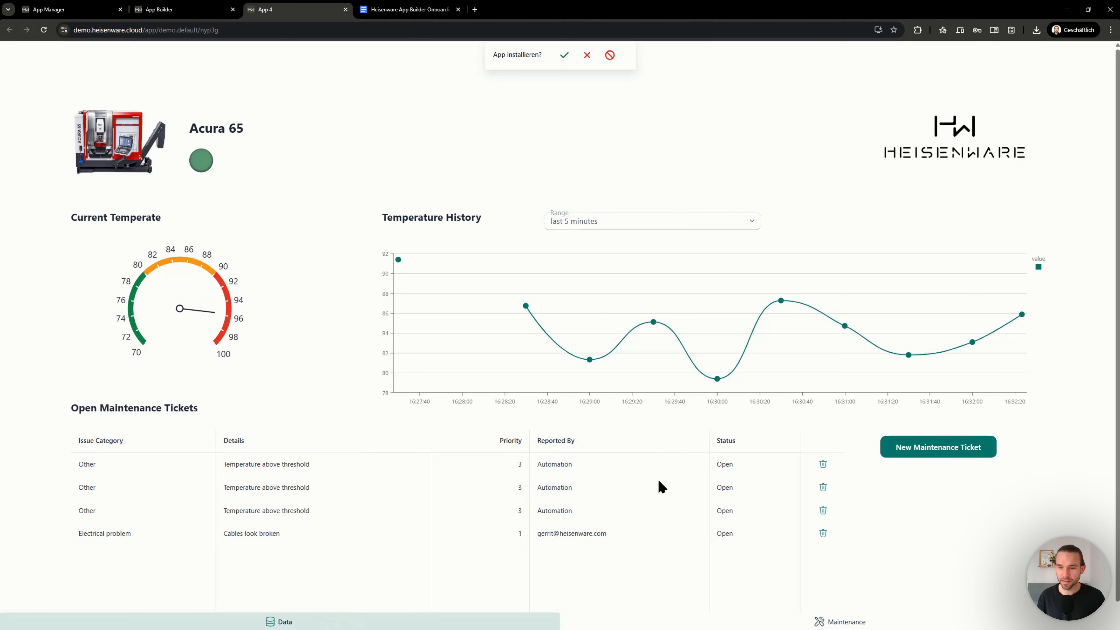
pyautogui.scroll(-1, 658, 485)
pyautogui.scroll(1, 393, 529)
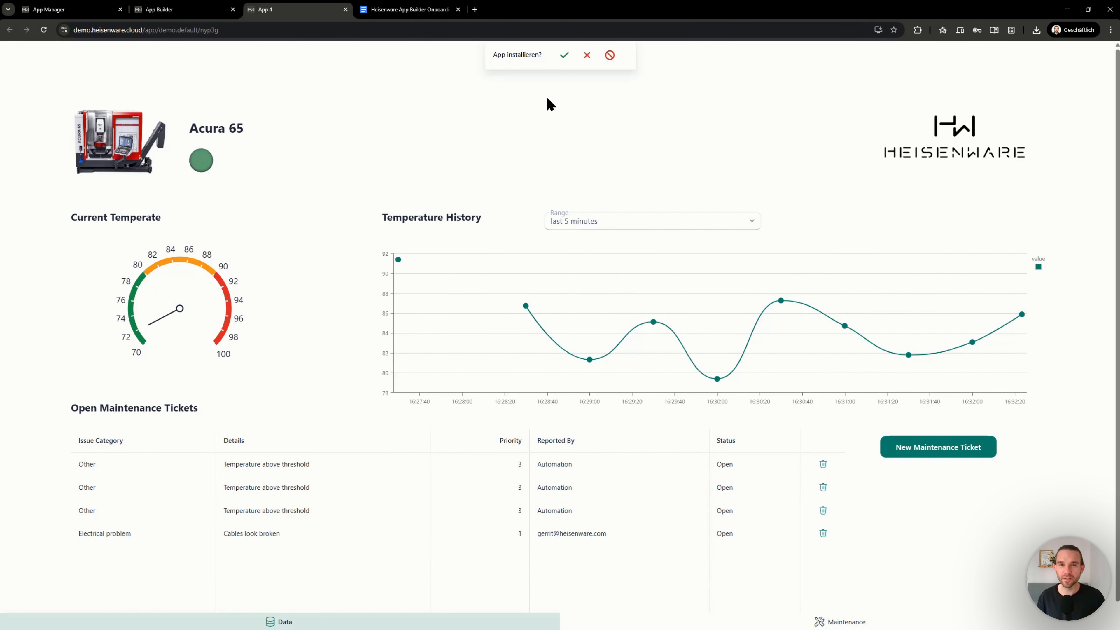
# Install App 4 as a standalone app and maximize its window
pyautogui.click(565, 54)
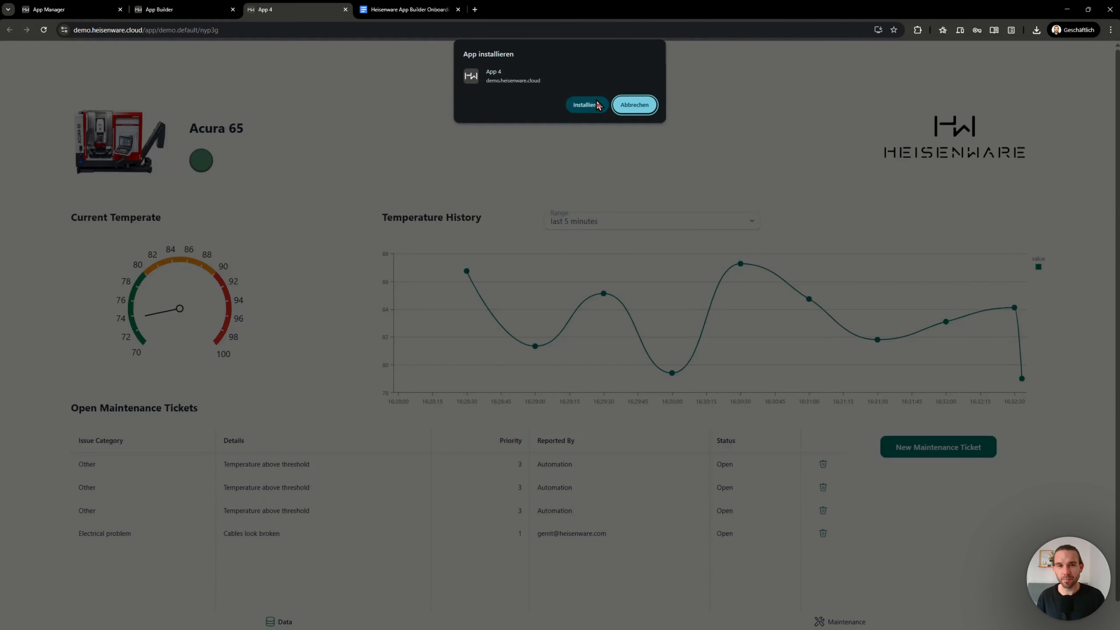
pyautogui.click(585, 107)
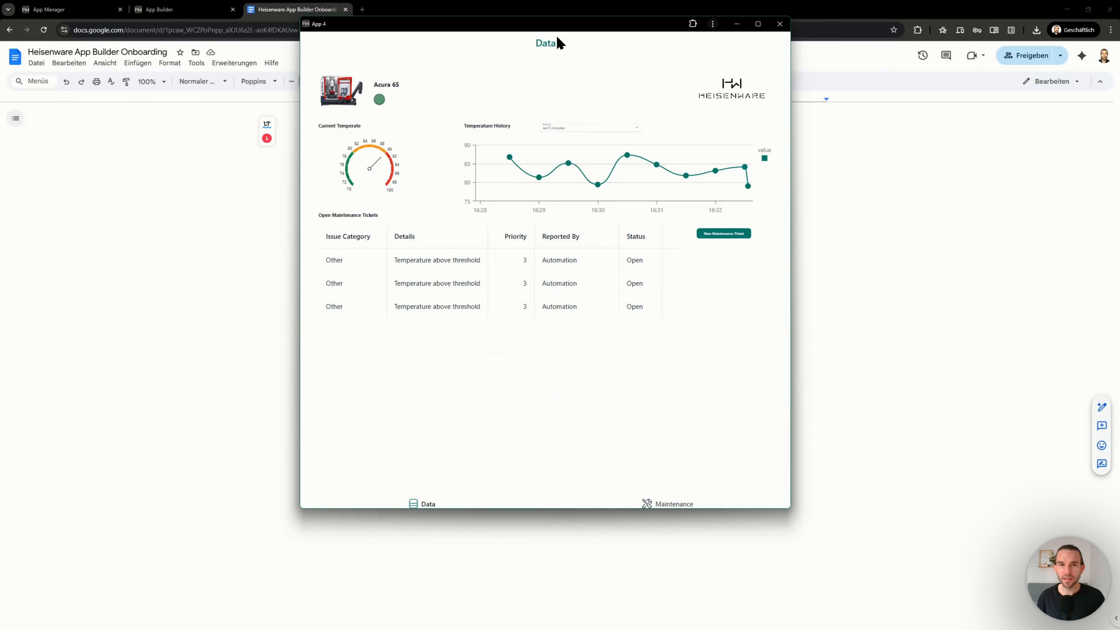
pyautogui.moveTo(559, 26); pyautogui.dragTo(552, 1)
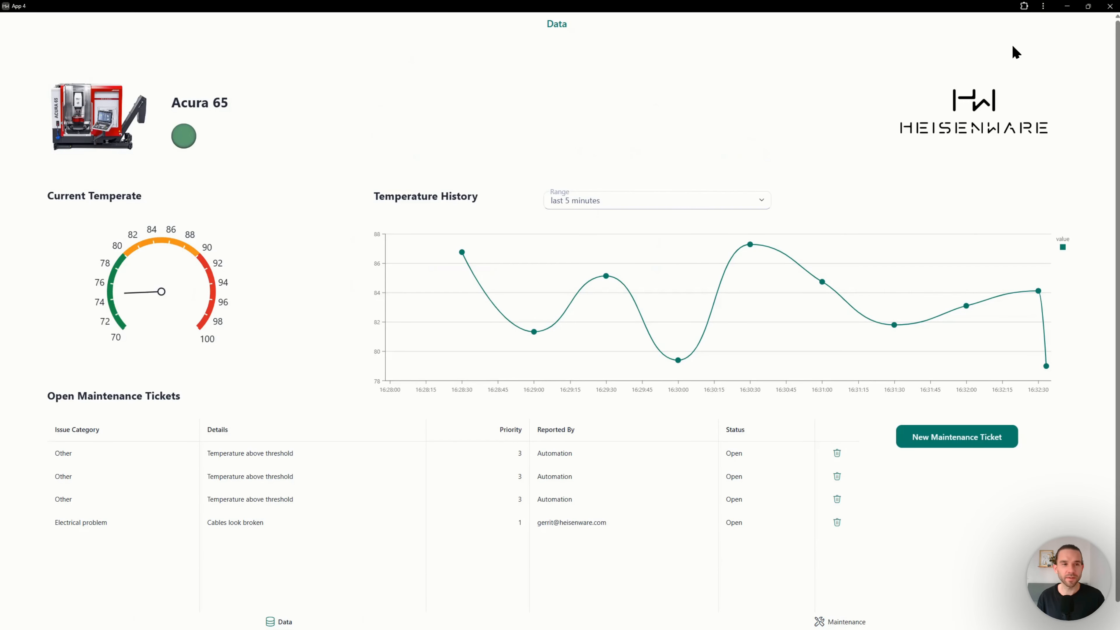
# On the Maintenance page, move one open "Temperature above threshold" card to In Progress and the remaining open cards to Resolved, and return to the Data page
pyautogui.click(826, 622)
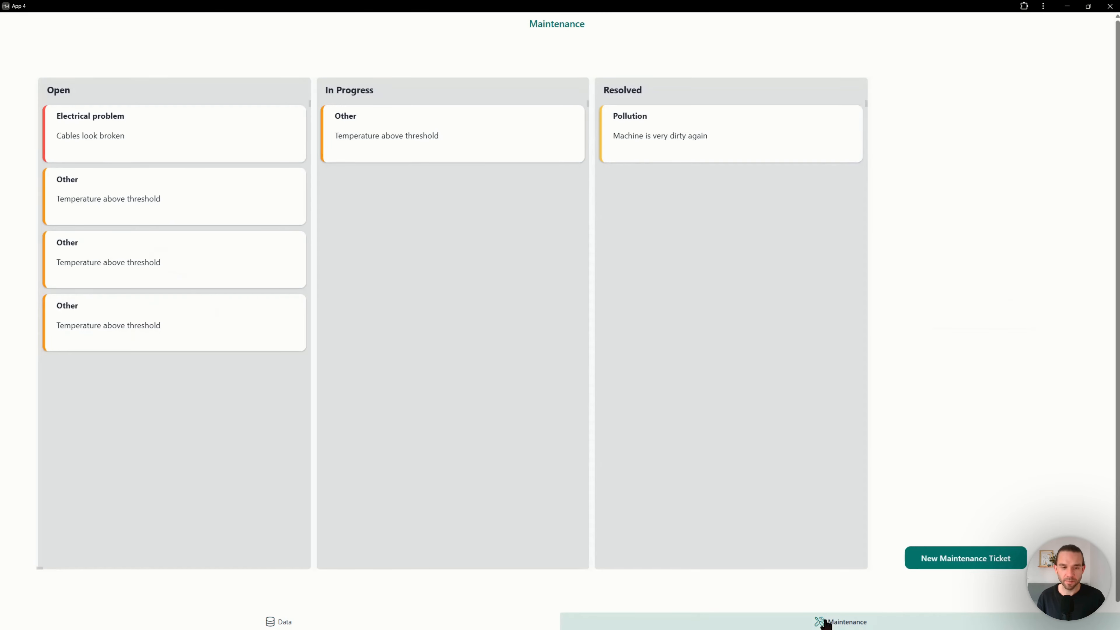
pyautogui.moveTo(276, 191); pyautogui.dragTo(464, 142)
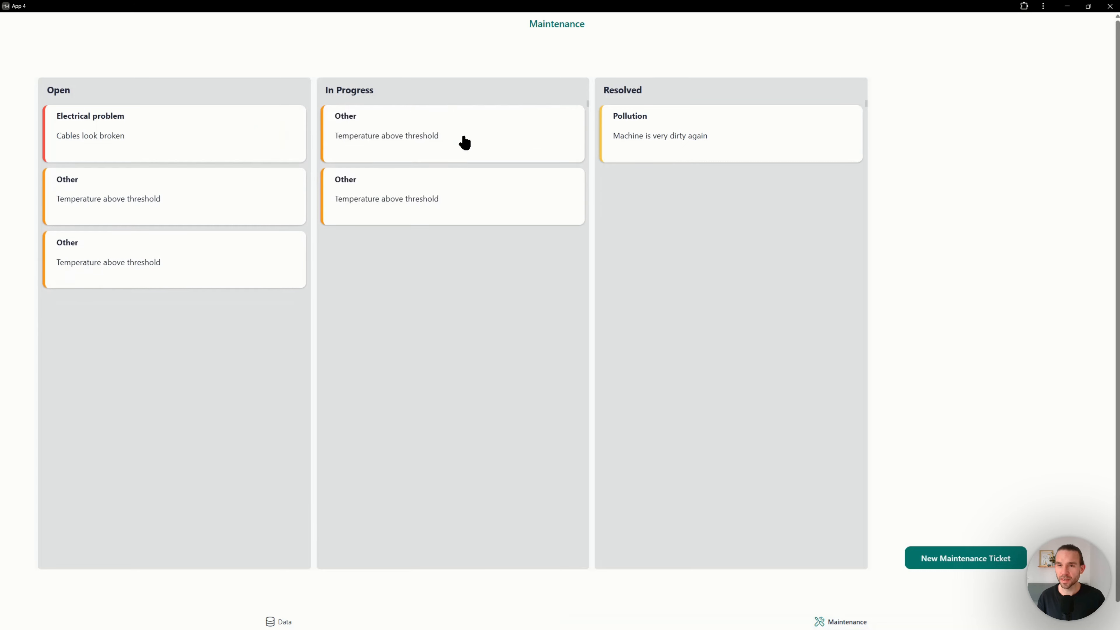
pyautogui.moveTo(190, 157); pyautogui.dragTo(757, 135)
pyautogui.moveTo(246, 136); pyautogui.dragTo(773, 129)
pyautogui.moveTo(148, 135); pyautogui.dragTo(793, 120)
pyautogui.click(285, 623)
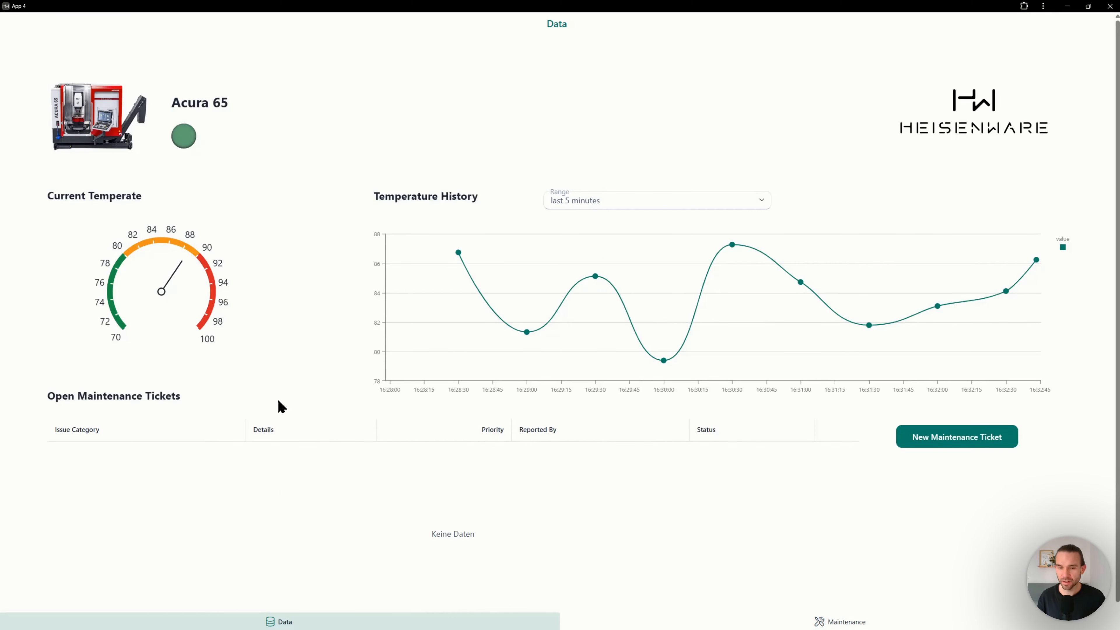